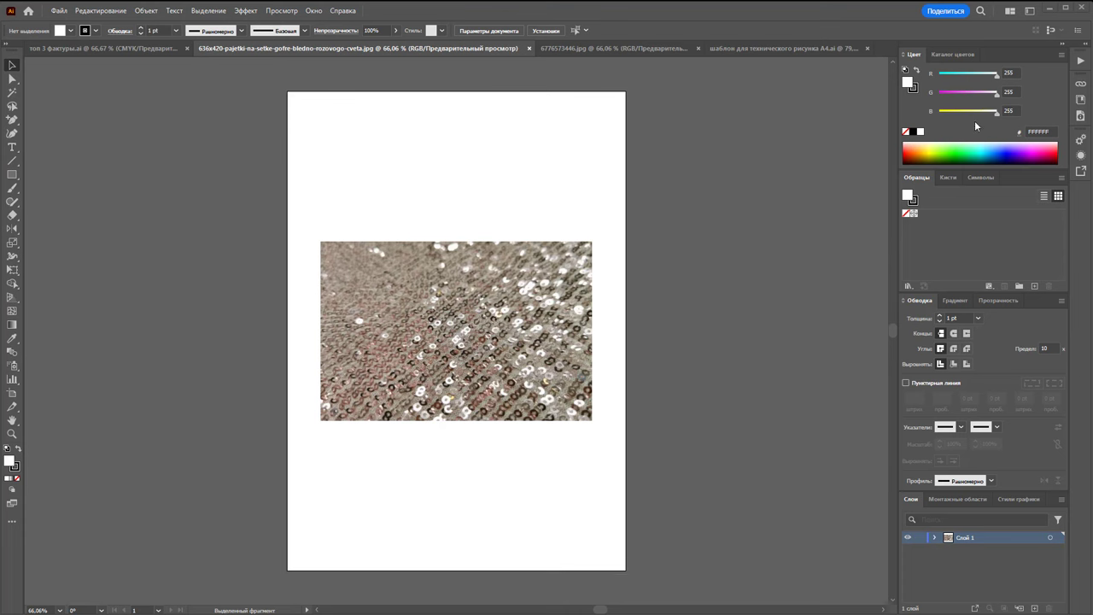
Compare the silver and bronze sequin documents, settling on 6776573446.jpg
left_click(629, 49)
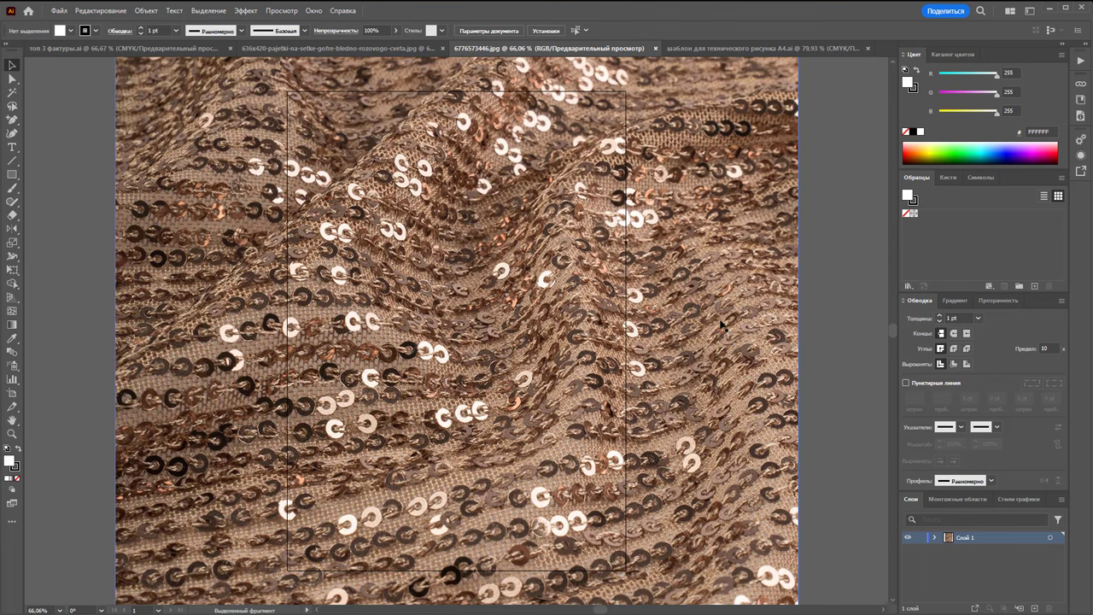
left_click(381, 48)
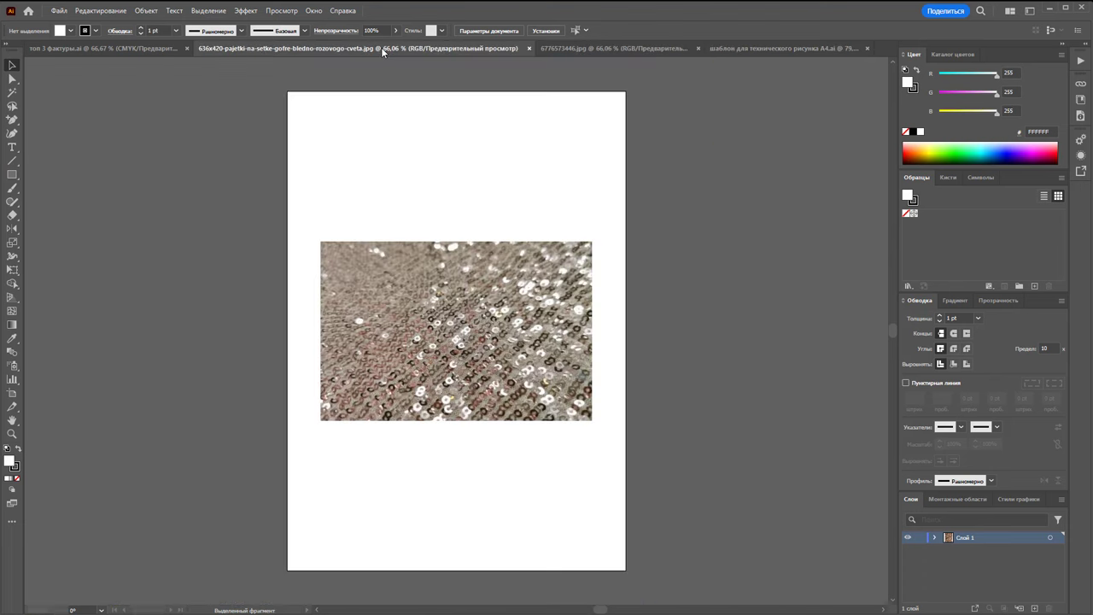
left_click(568, 49)
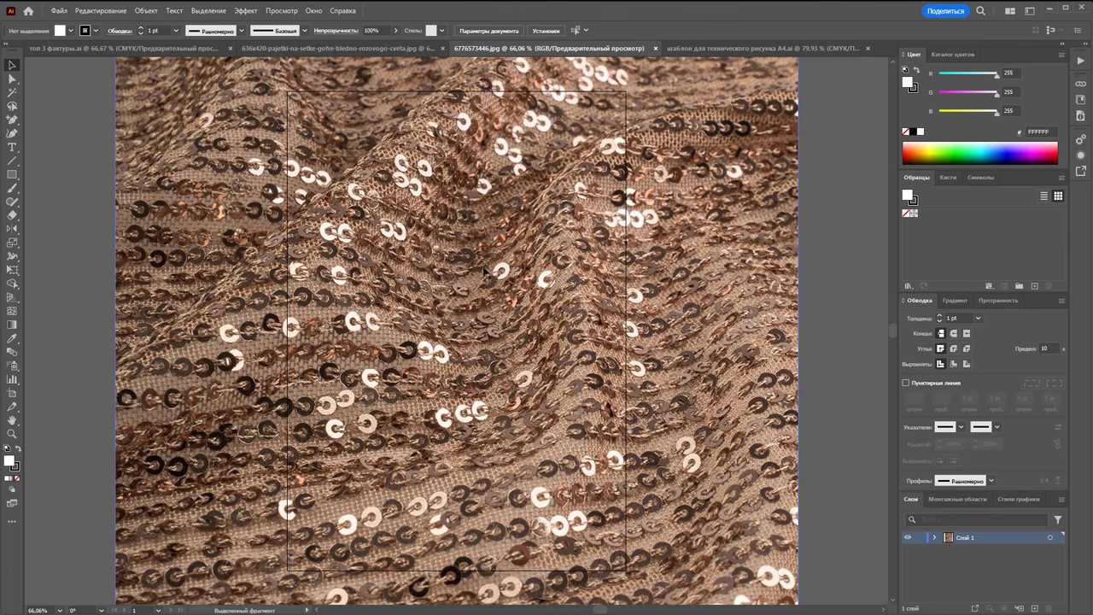
left_click(378, 48)
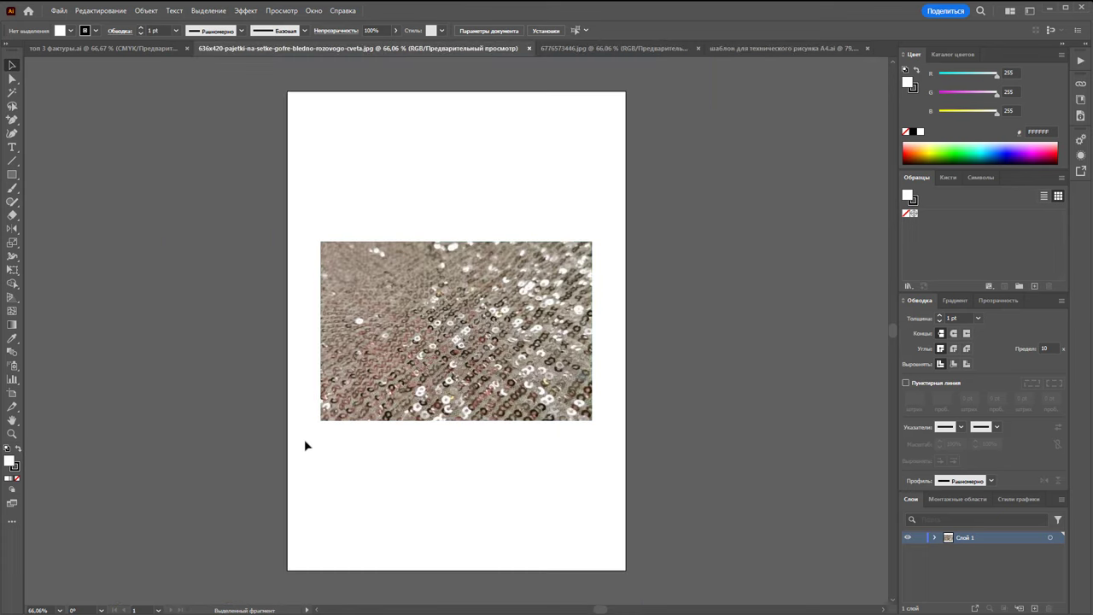
left_click(558, 50)
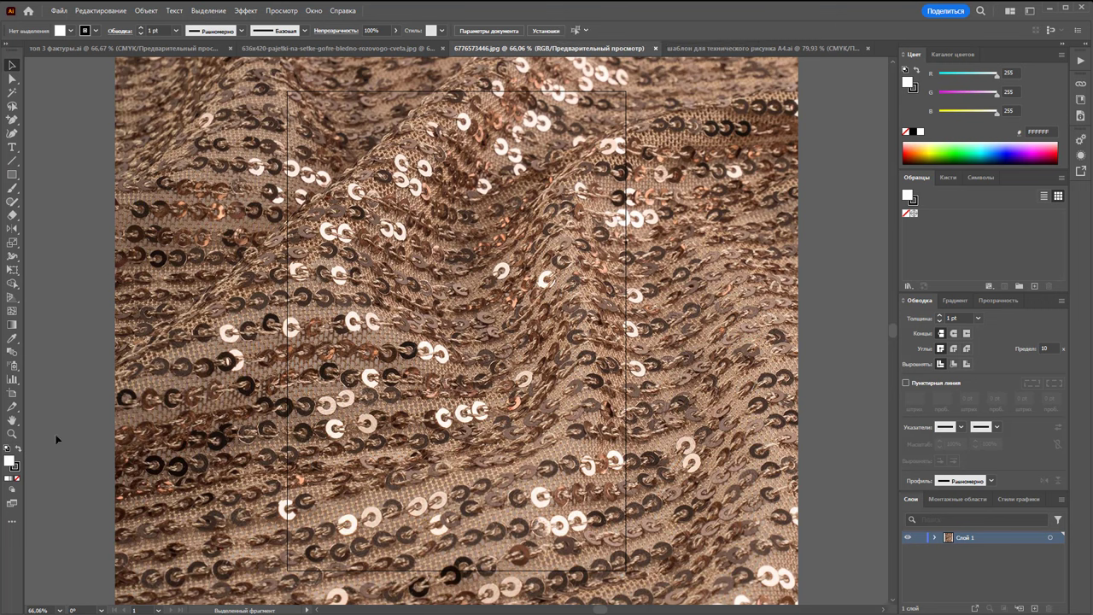
Zoom in on the sequins, select the photo and lower its opacity to 59%
left_click(12, 433)
scroll(387, 453, "down", 1)
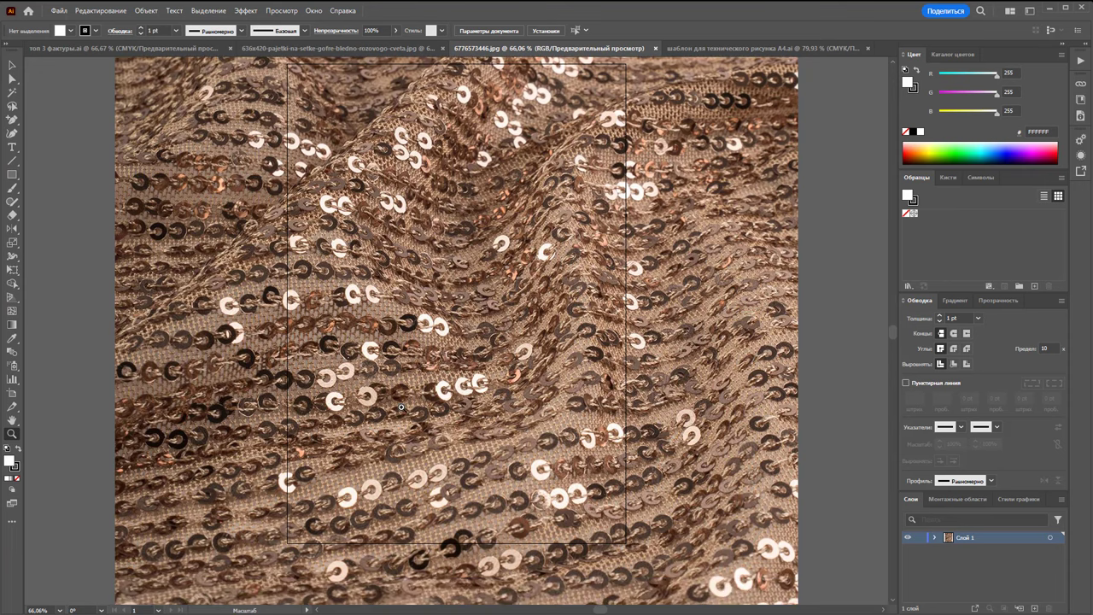
mouse_move(381, 396)
left_mouse_down()
mouse_move(502, 389)
mouse_move(461, 354)
left_mouse_up()
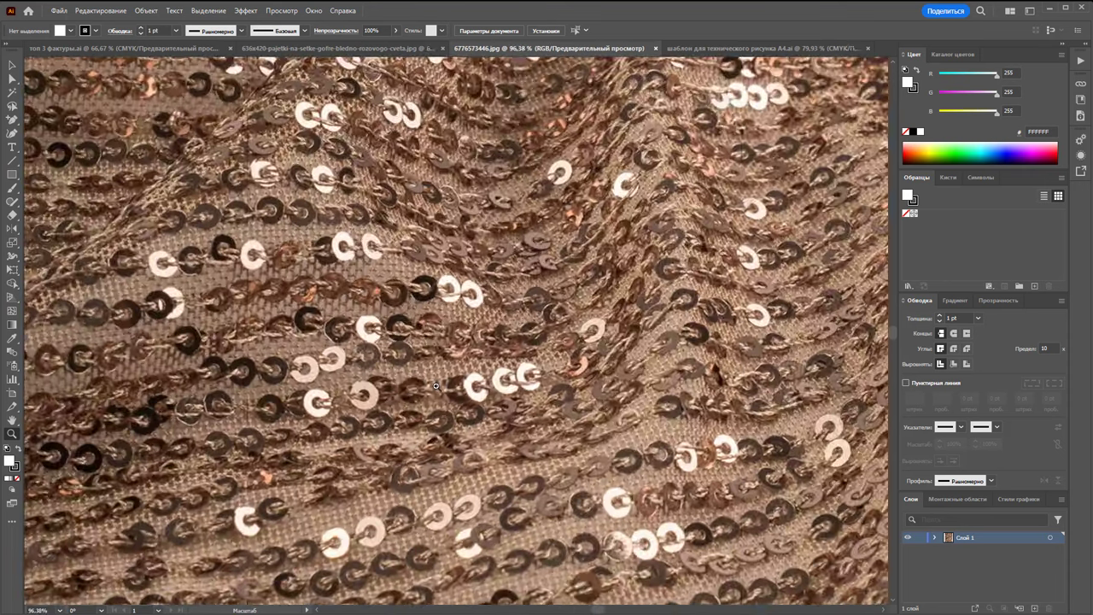
mouse_move(487, 395)
left_mouse_down()
mouse_move(525, 391)
mouse_move(504, 410)
left_mouse_up()
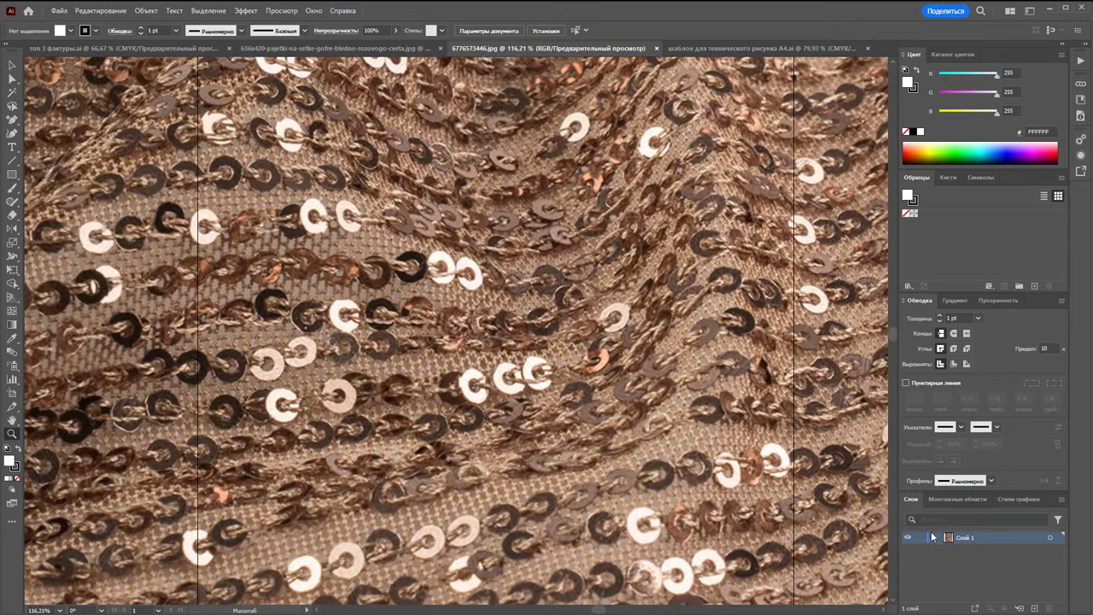
key("v")
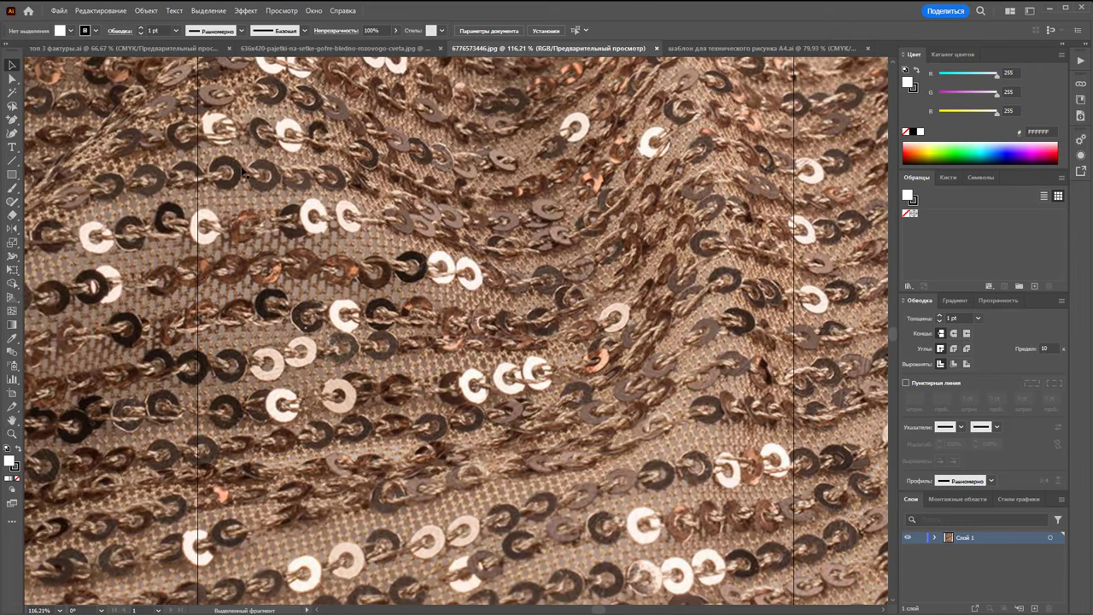
key("ctrl+a")
left_click(569, 32)
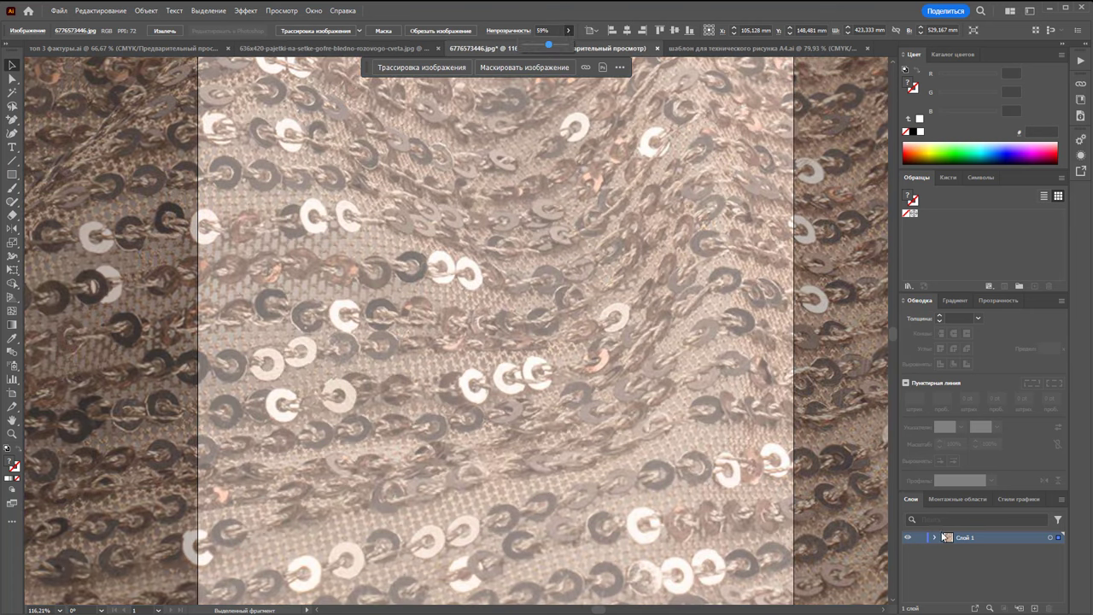
Lock Слой 1 and add a new Слой 2 above it
left_click(920, 537)
left_click(1034, 608)
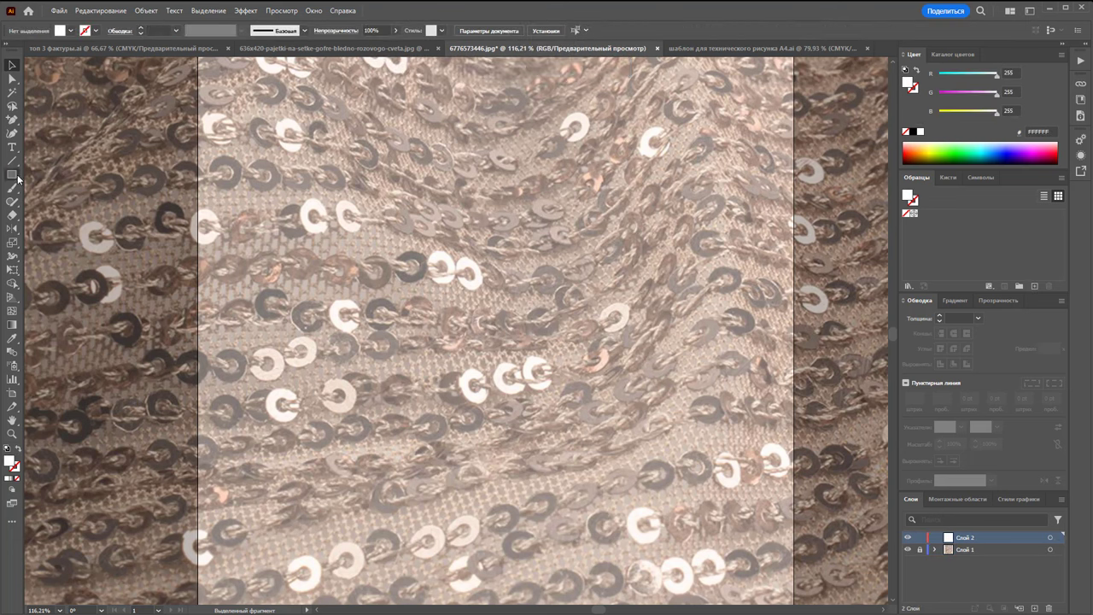
Draw a small circle over one sequin with the Ellipse tool
left_click_drag(18, 178, 51, 205)
left_click_drag(261, 392, 303, 428)
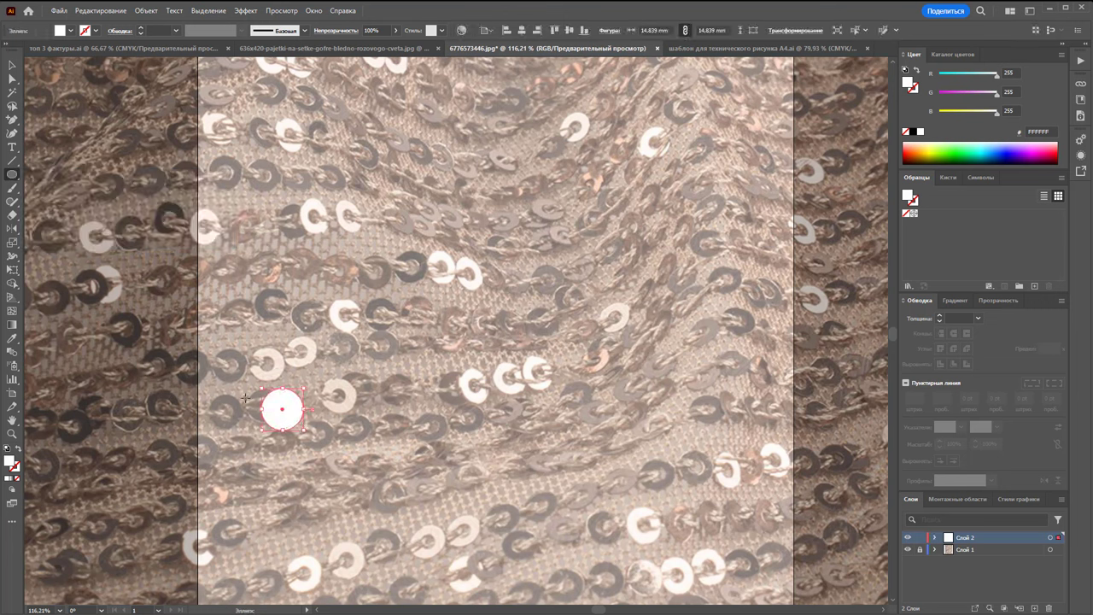
key("v")
key("l")
left_click(12, 65)
Give the circle a white fill
left_click(17, 479)
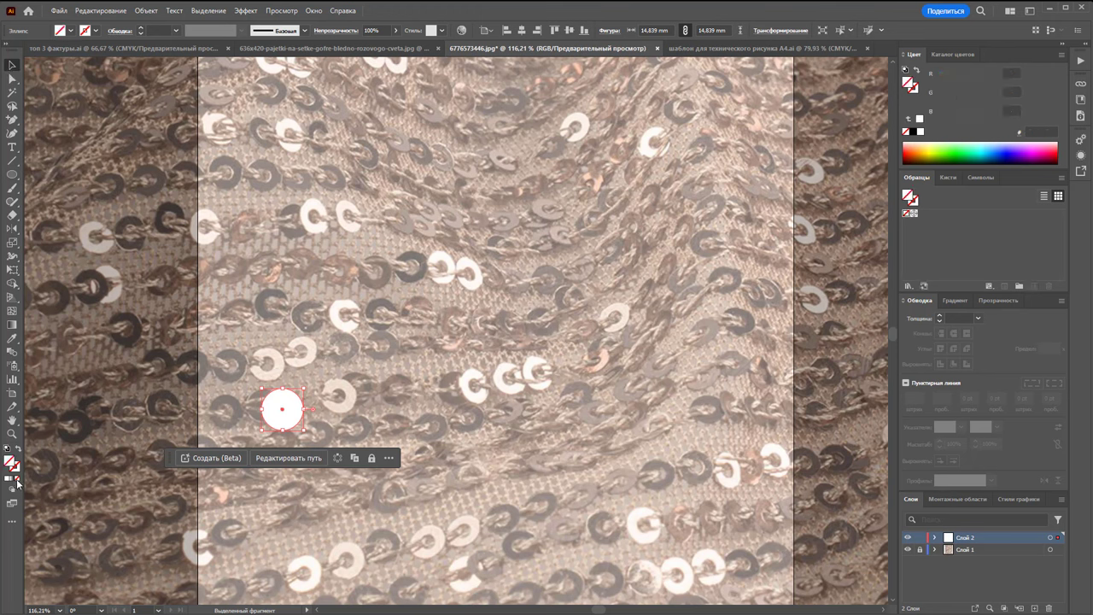
key("ctrl+a")
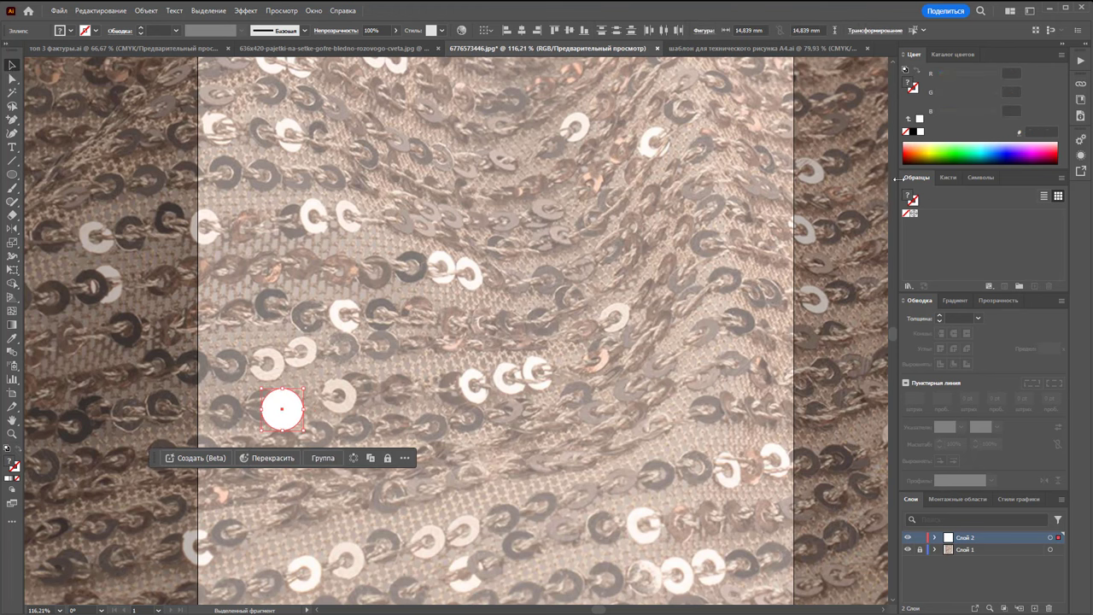
double_click(14, 468)
left_click(756, 67)
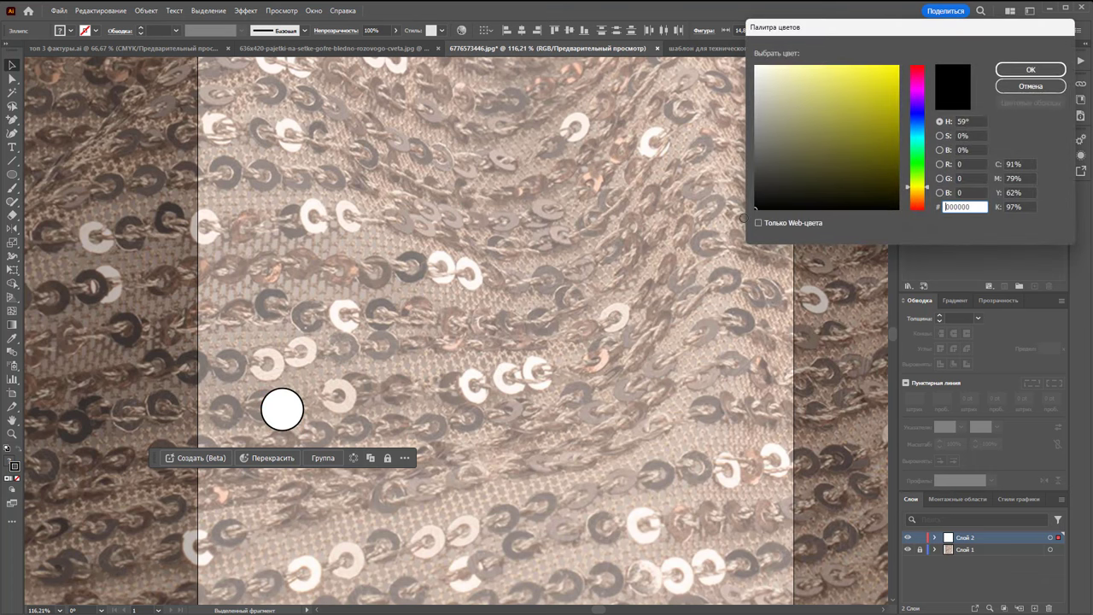
left_click(1029, 69)
left_click(293, 415)
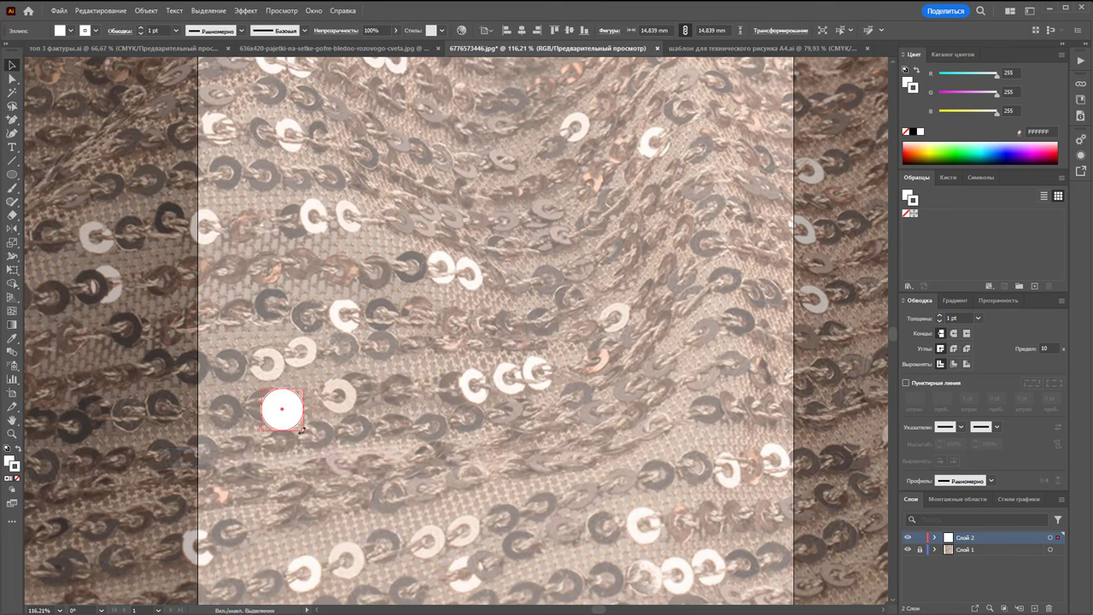
left_click_drag(302, 431, 307, 428)
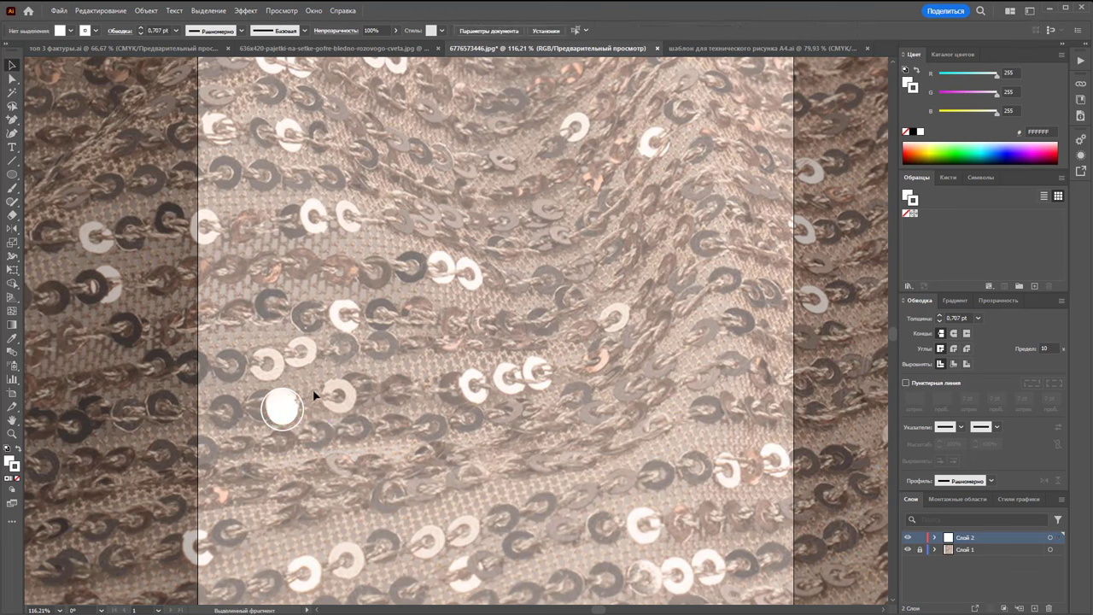
left_click(238, 443)
left_click(282, 409)
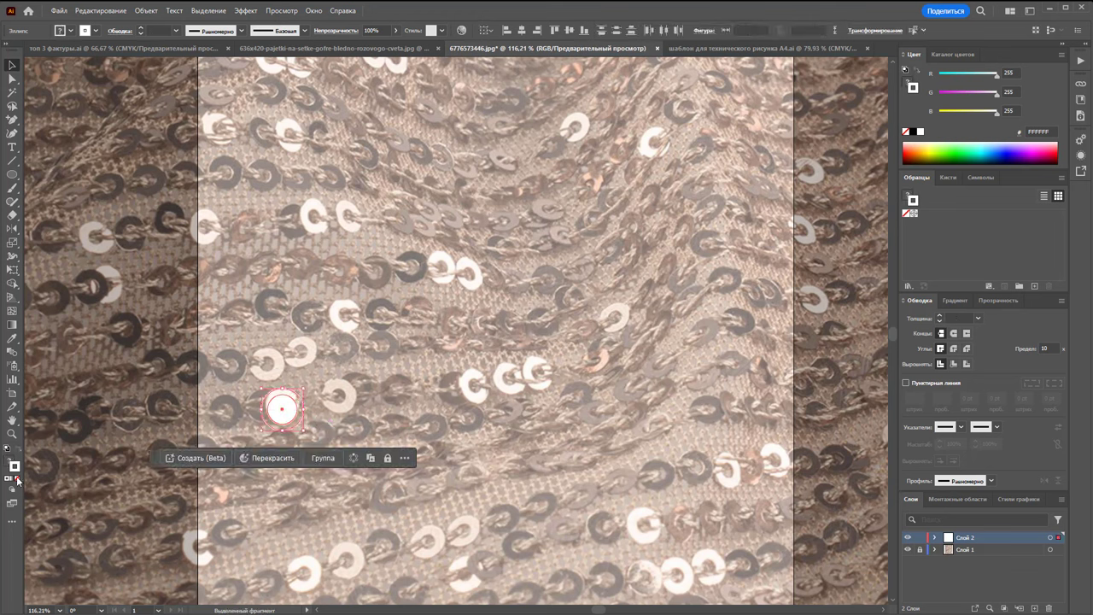
Give the circle a black outline
double_click(12, 462)
left_click(755, 209)
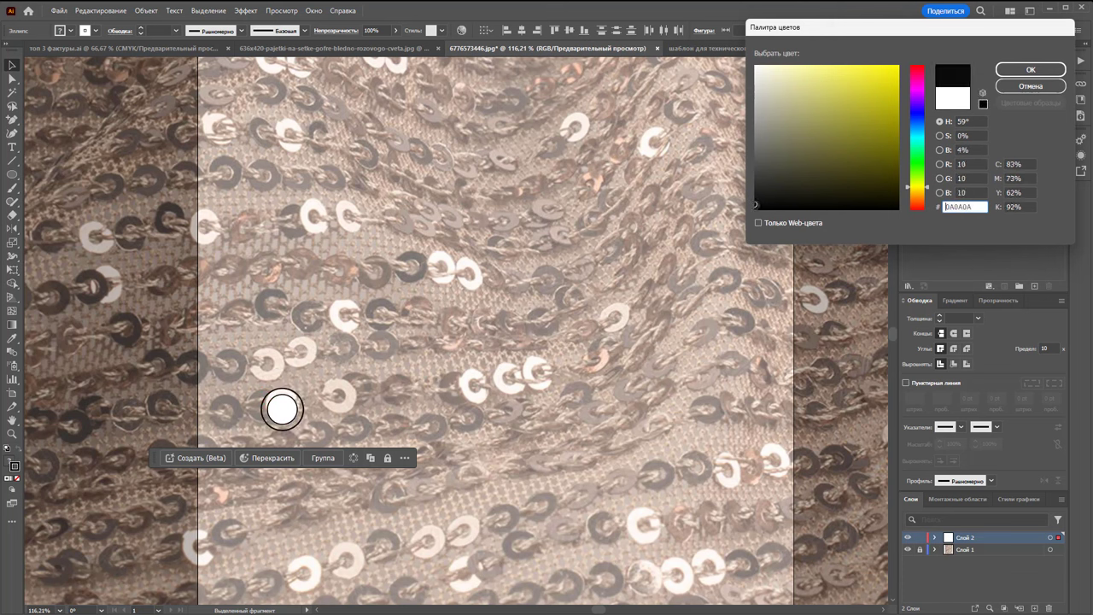
left_click(1030, 70)
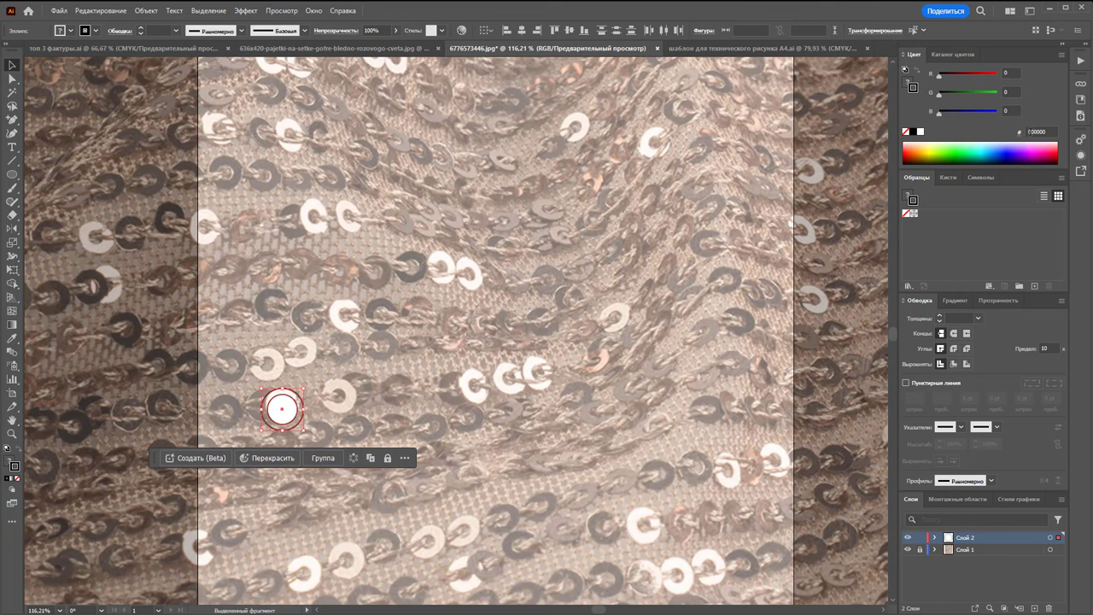
left_click(394, 369)
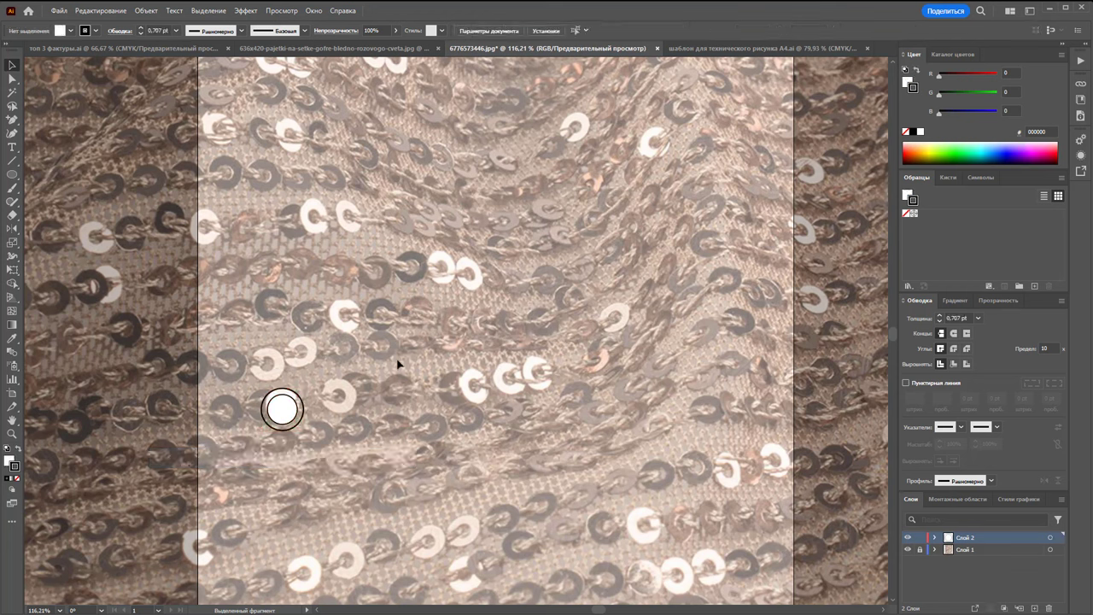
left_click(285, 410)
Add a smaller inner circle, move both to another sequin, and remove the inner fill
left_click_drag(299, 424, 381, 379)
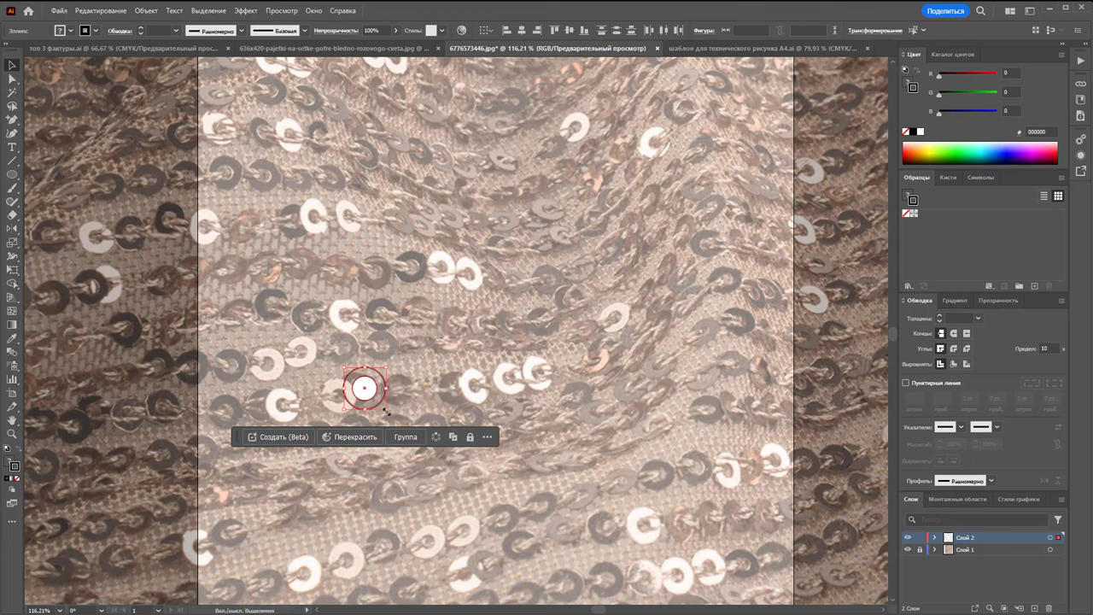
mouse_move(363, 389)
left_mouse_down()
mouse_move(339, 398)
mouse_move(358, 412)
left_mouse_up()
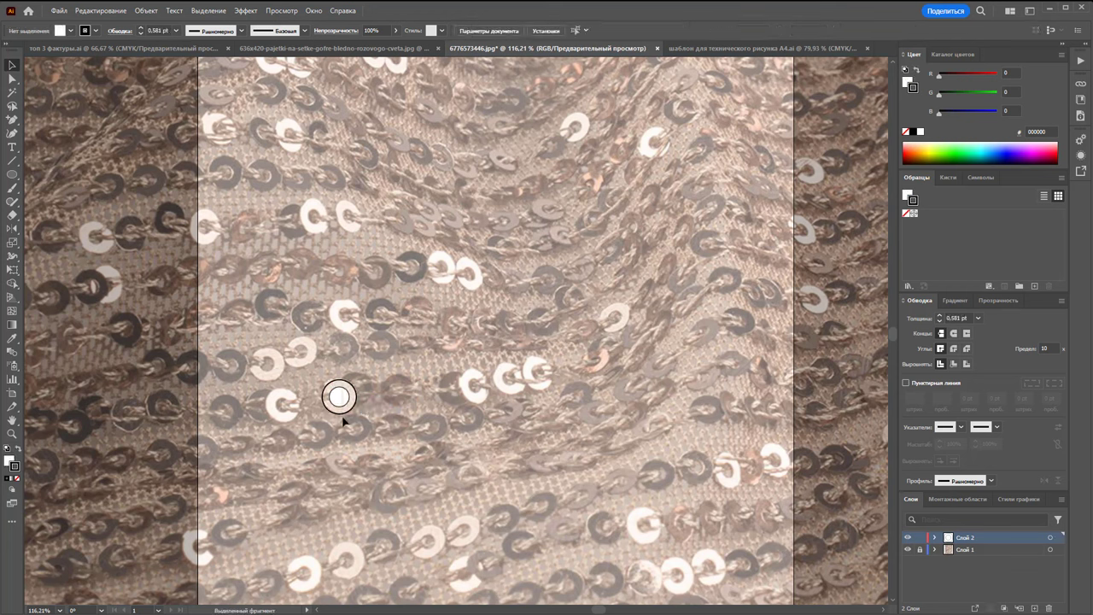
left_click(353, 411)
left_click(10, 460)
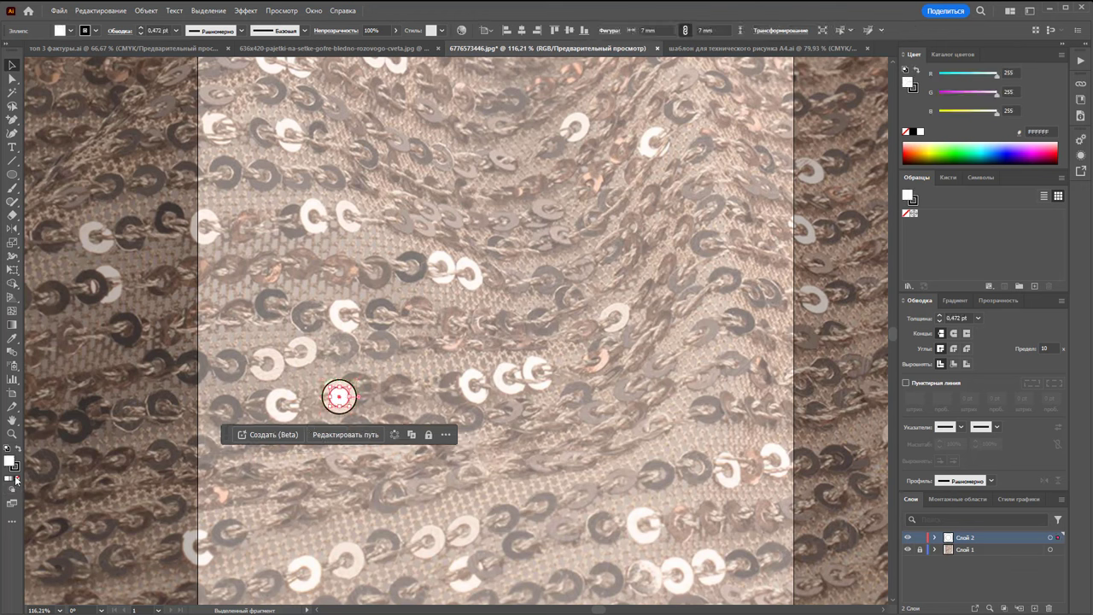
left_click(17, 478)
left_click(412, 366)
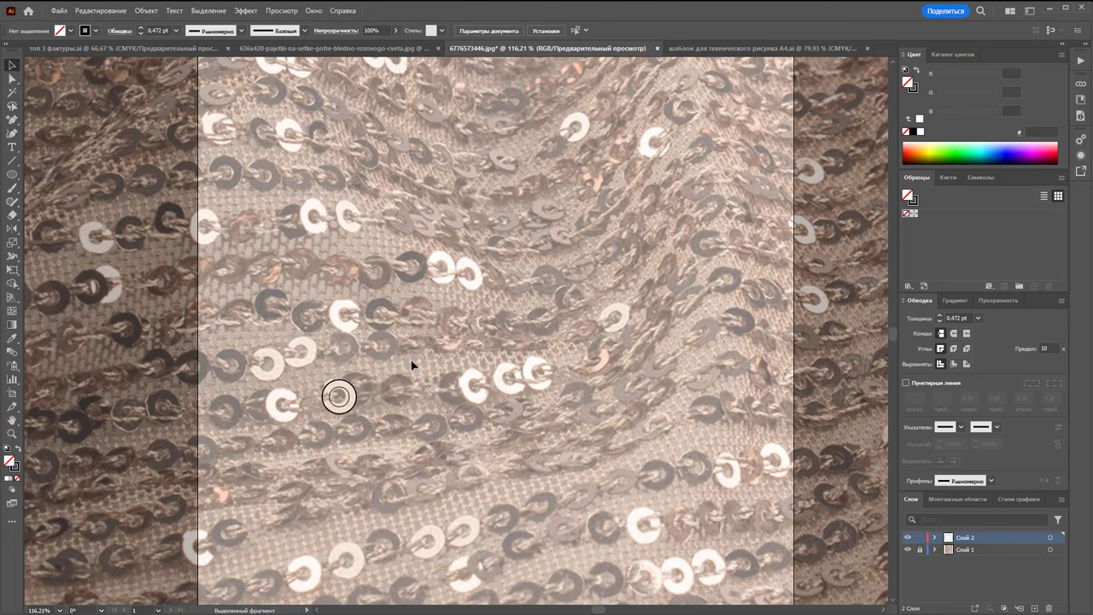
Duplicate the sequin circle rightward, fill it yellow, and add a small yellow copy
left_click(355, 398)
left_click_drag(350, 404, 426, 391)
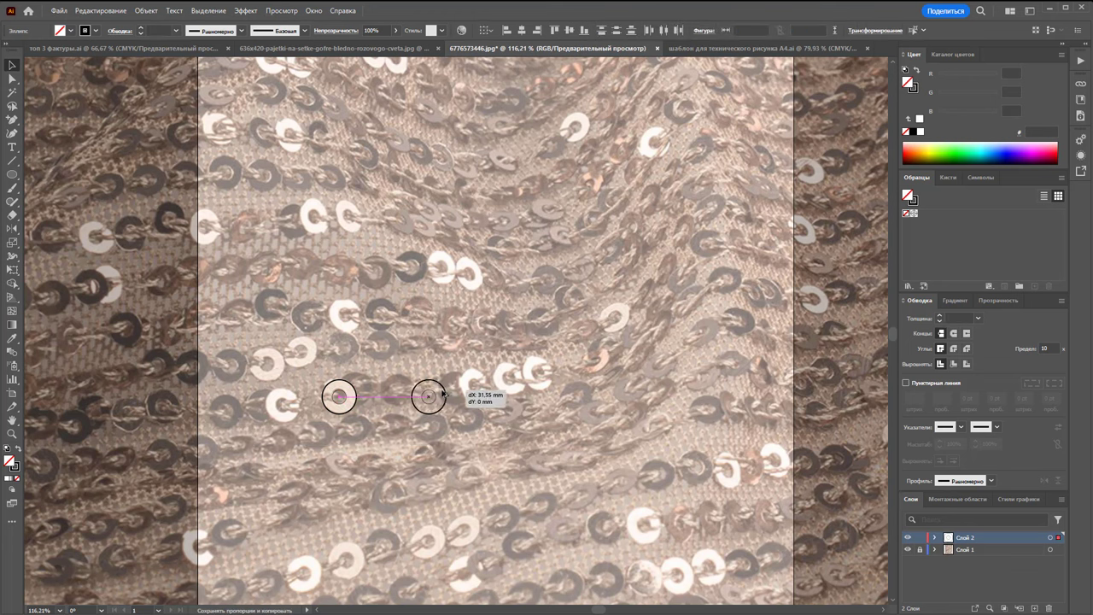
left_click(480, 379)
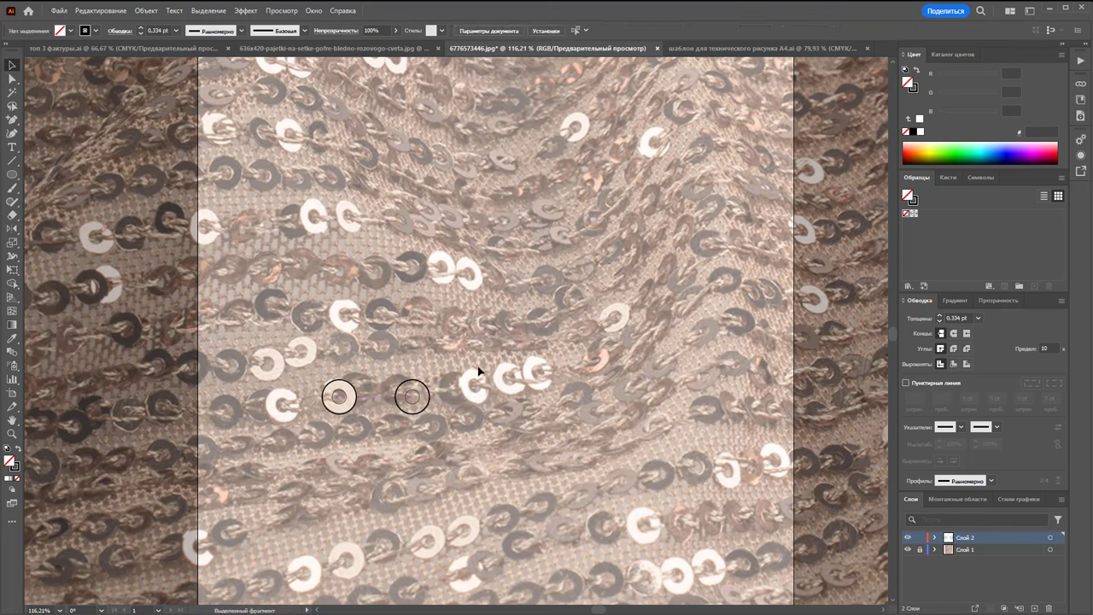
left_click(412, 414)
double_click(9, 461)
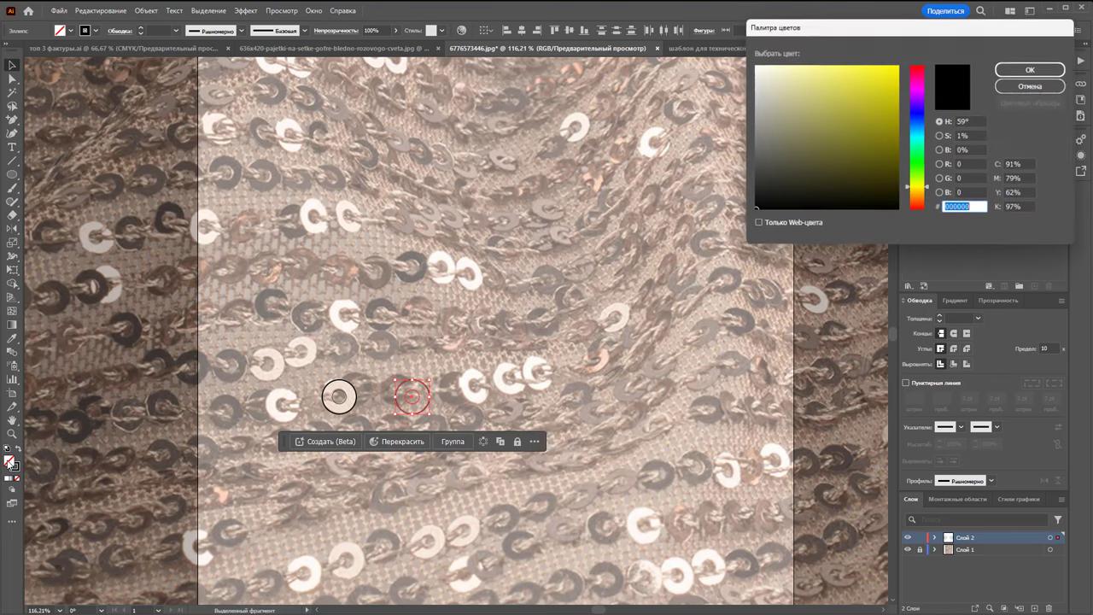
left_click(898, 66)
left_click(1019, 73)
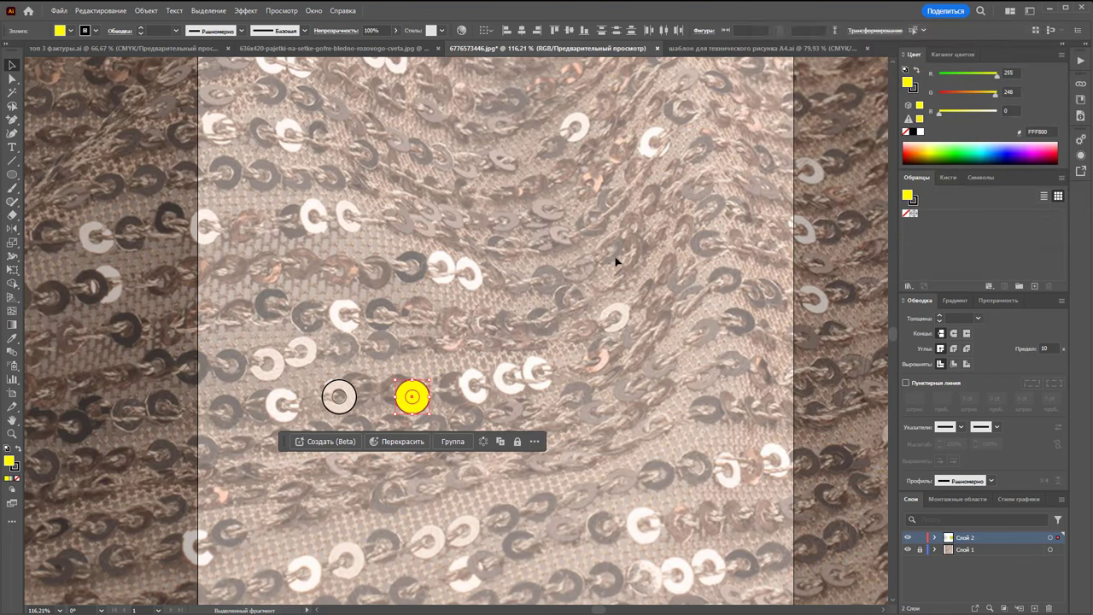
left_click_drag(414, 407, 458, 411)
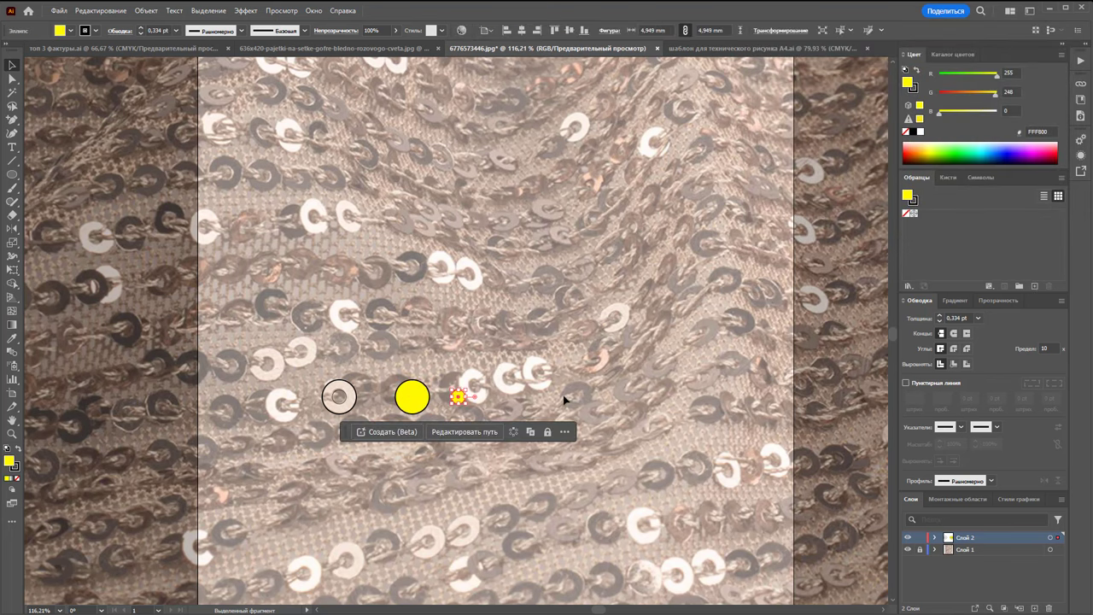
left_click(567, 393)
left_click(339, 396)
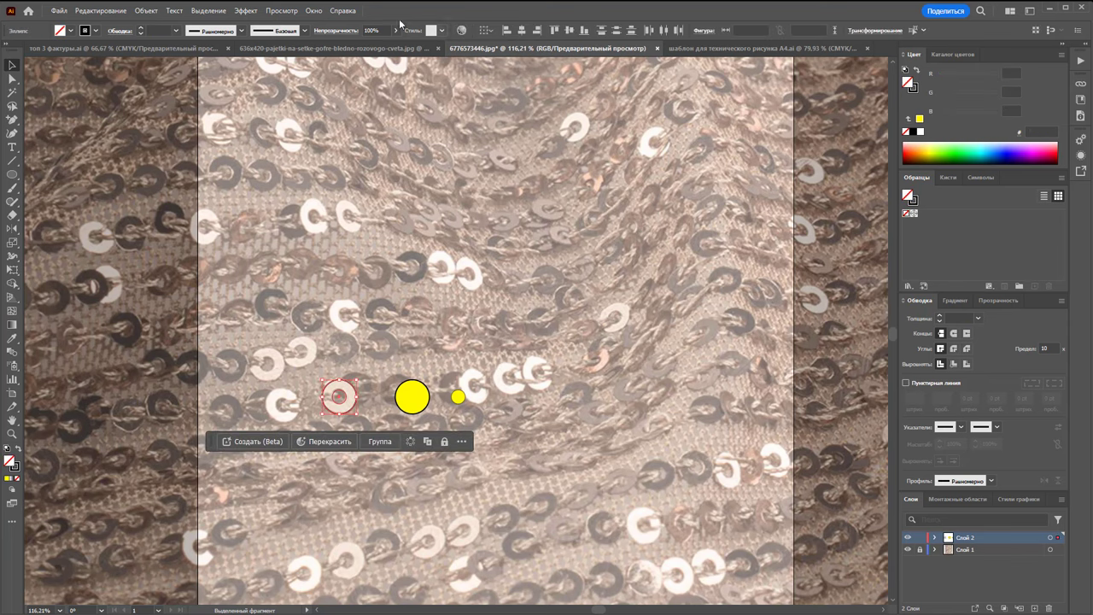
Divide the overlapping circles with Pathfinder and ungroup the pieces
left_click(314, 10)
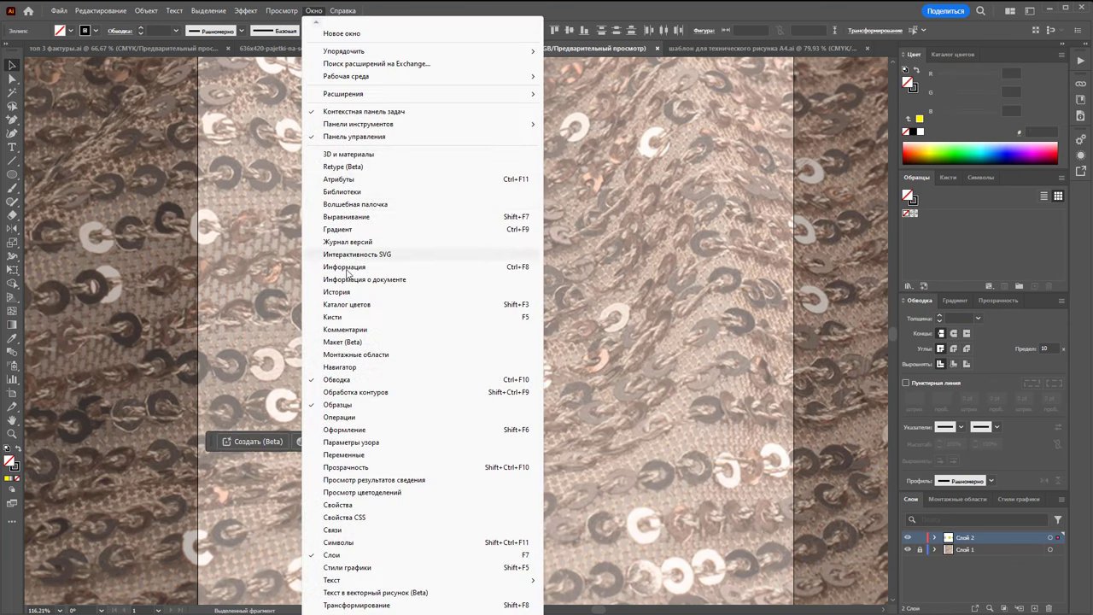
left_click(451, 391)
left_click(767, 146)
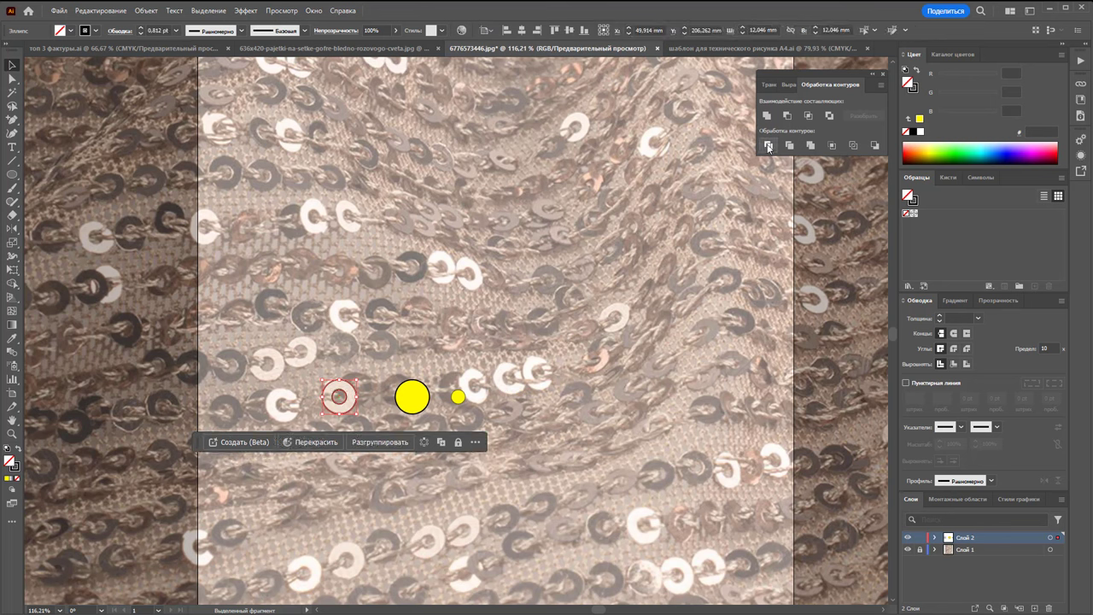
left_click_drag(341, 397, 341, 342)
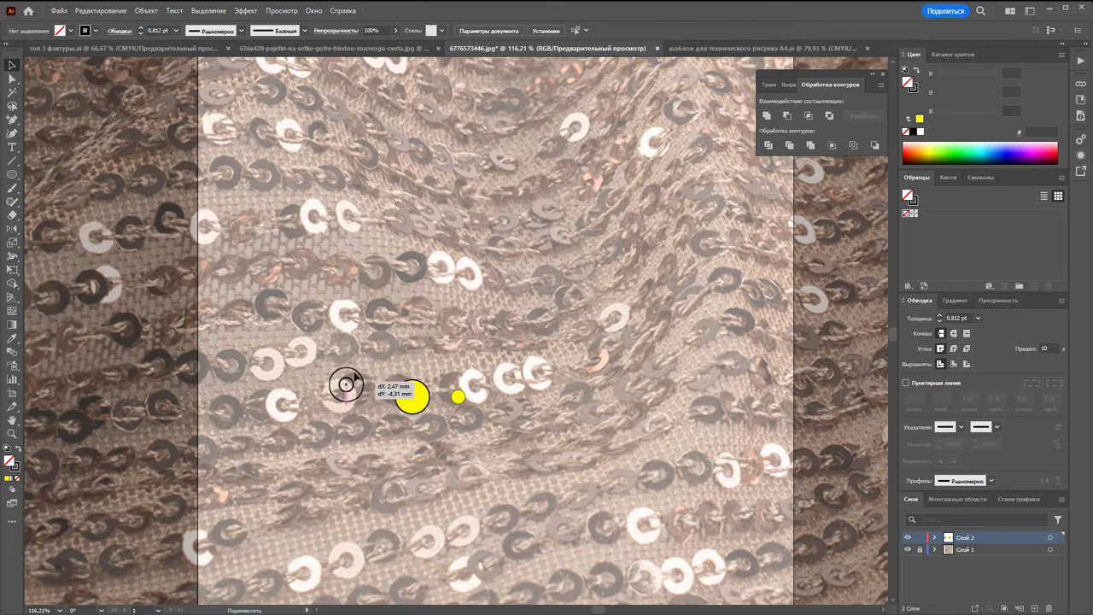
key("ctrl+z")
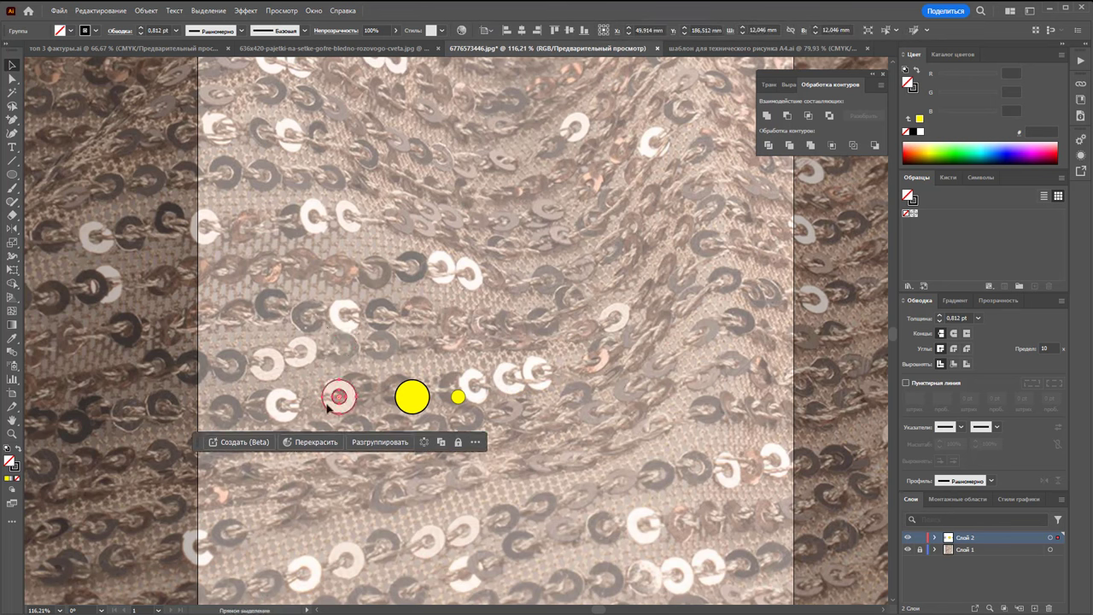
right_click(343, 384)
left_click(393, 537)
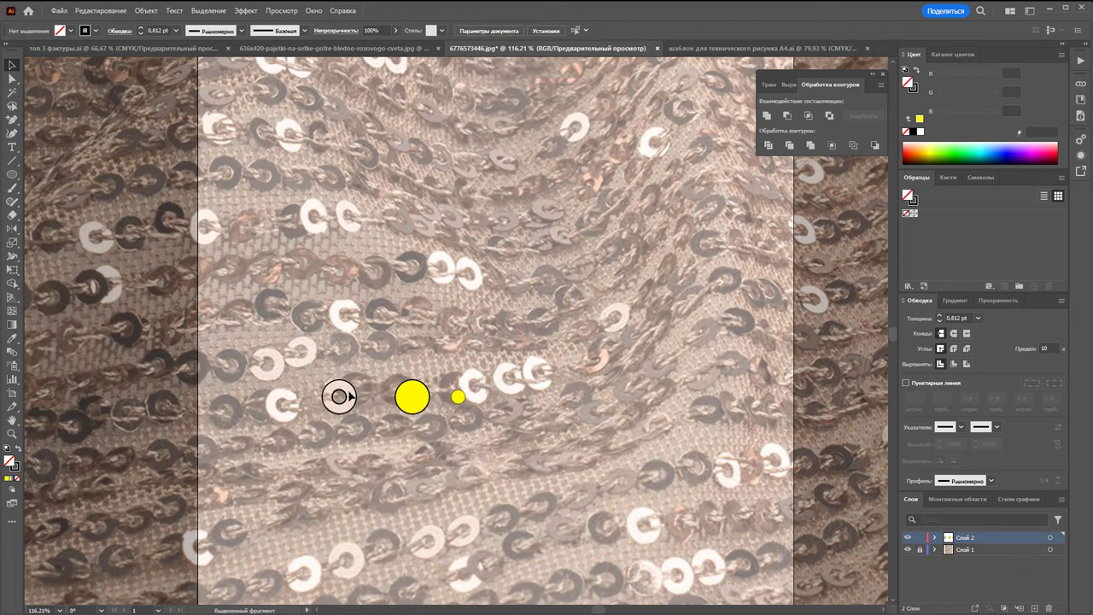
Pull out the inner circle, eyedrop the yellow fill onto the ring, and delete spare yellow circles
left_click_drag(345, 396, 341, 315)
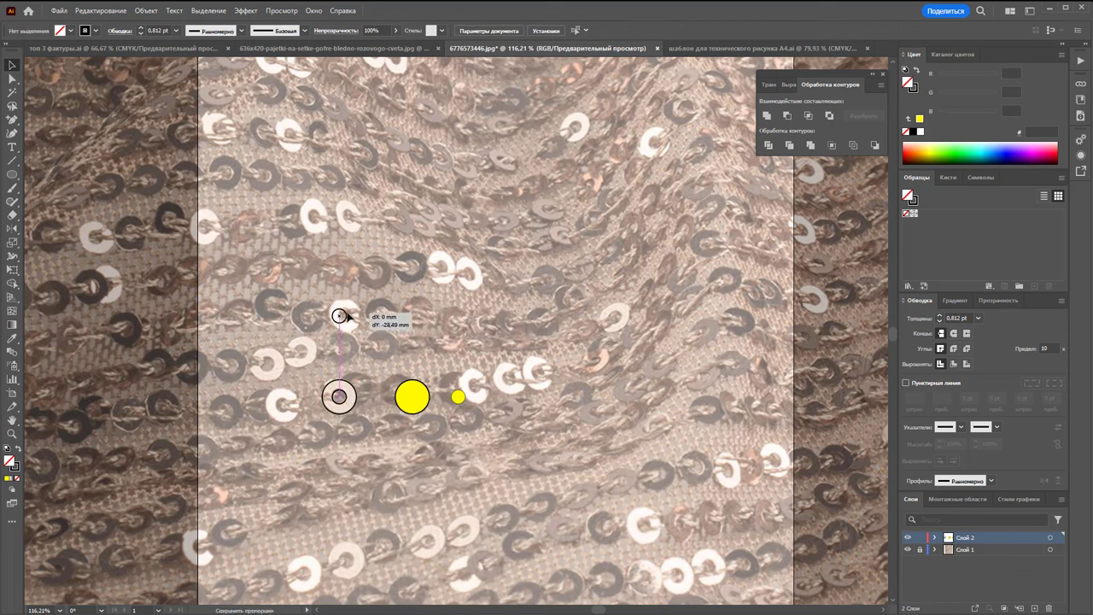
left_click(331, 412, "shift")
left_click(10, 340)
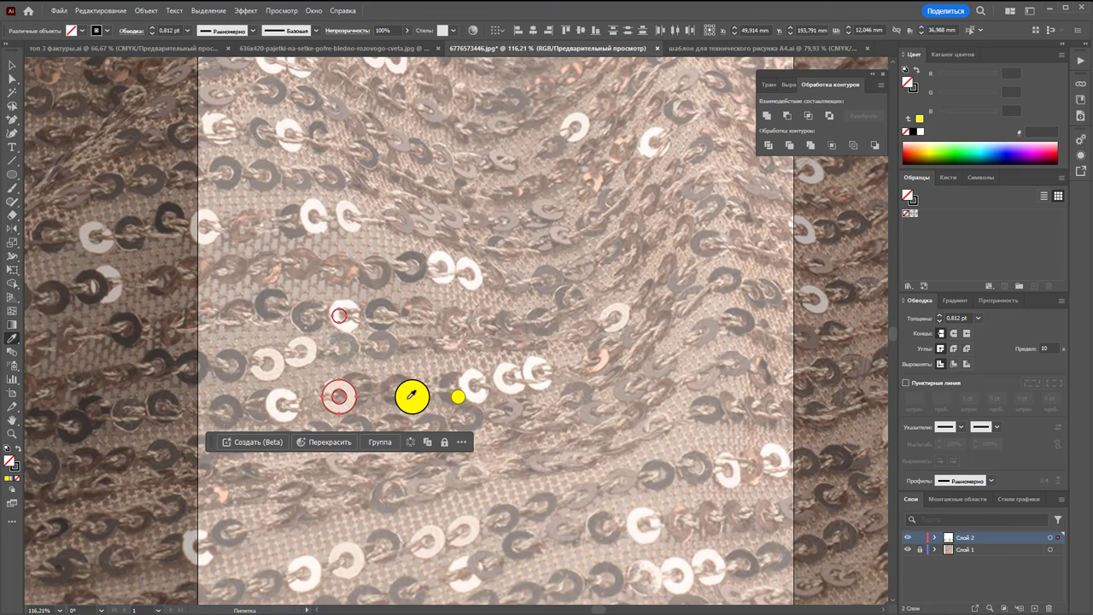
left_click(411, 394)
left_click(12, 65)
left_click(378, 308)
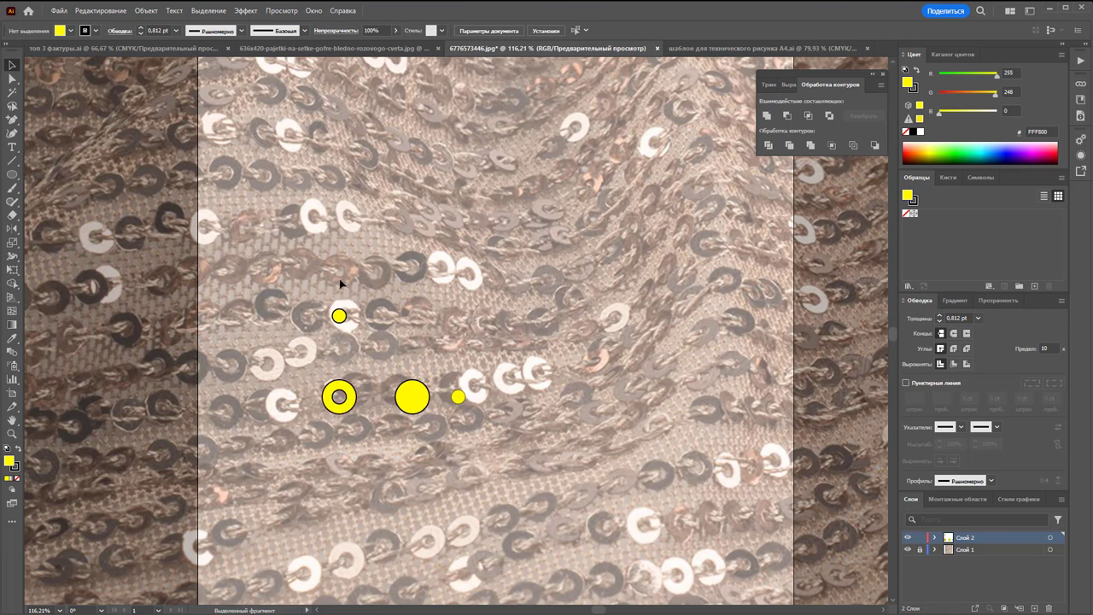
left_click(340, 316)
key("Delete")
key("ctrl+z")
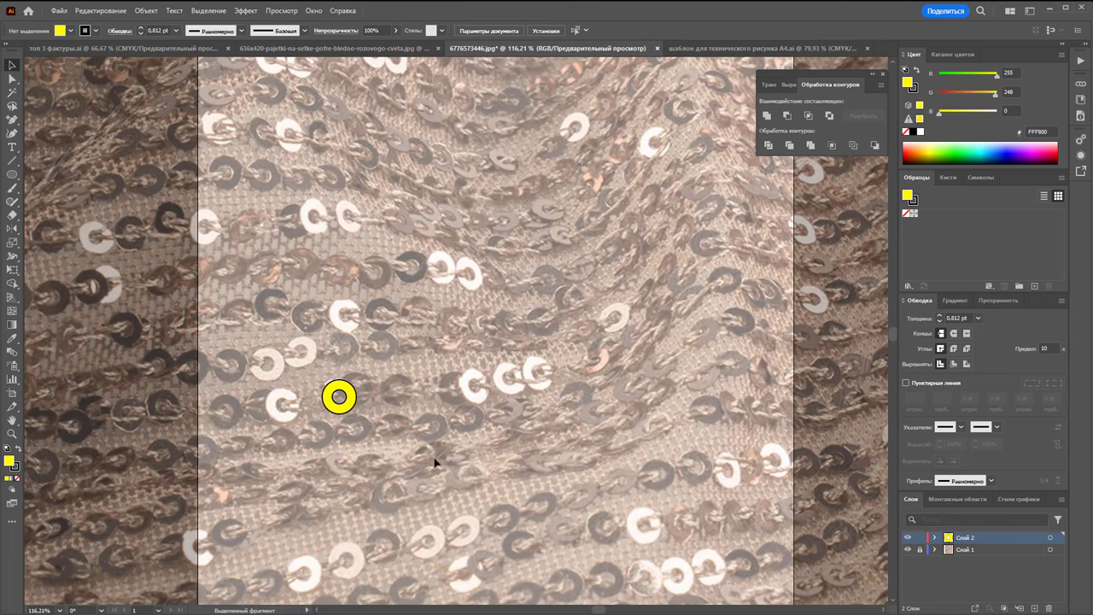
Draw a small rounded-rectangle bar on the sequin ring's right edge
left_click(13, 174)
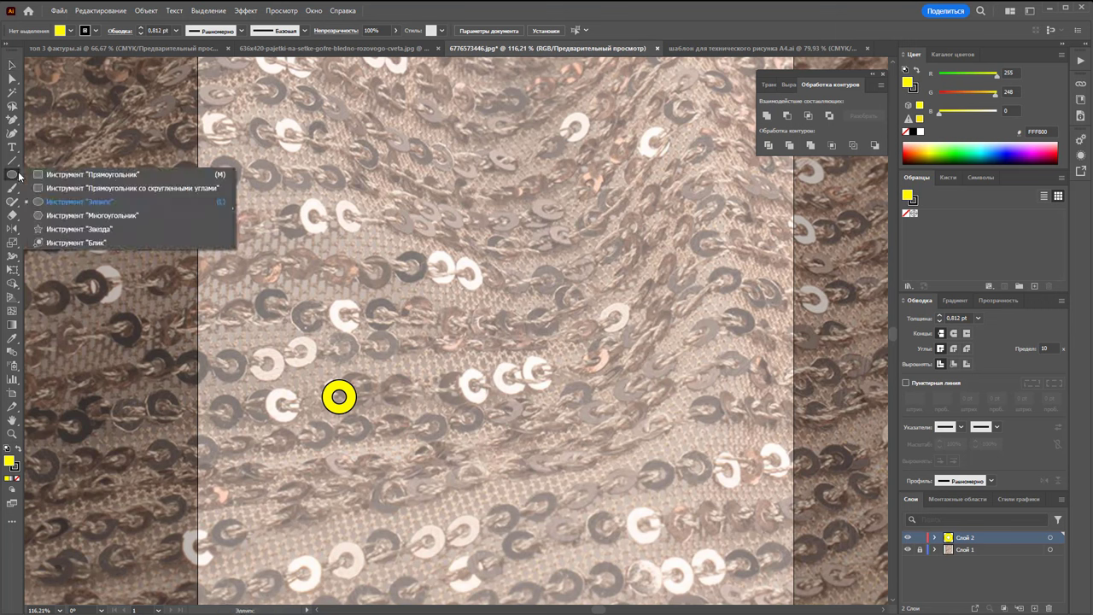
left_click(46, 187)
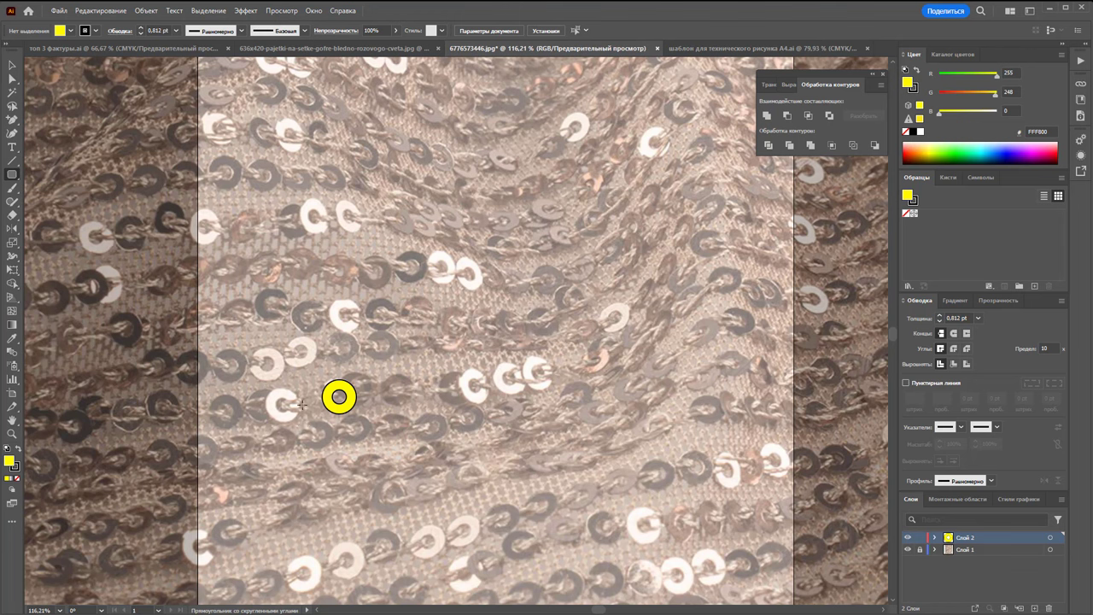
left_click_drag(345, 391, 367, 399)
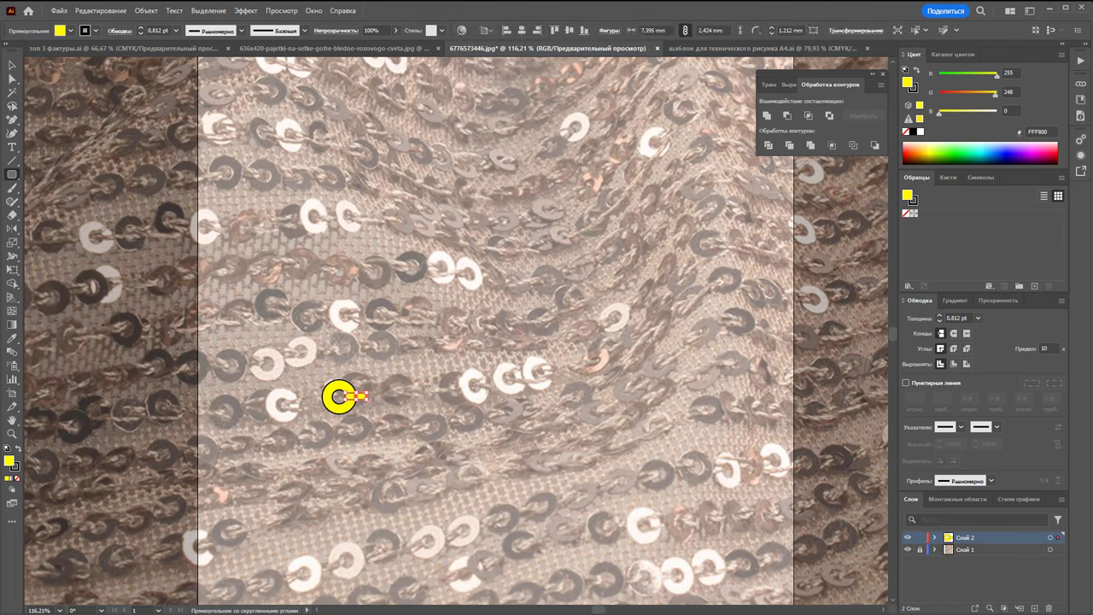
left_click(12, 67)
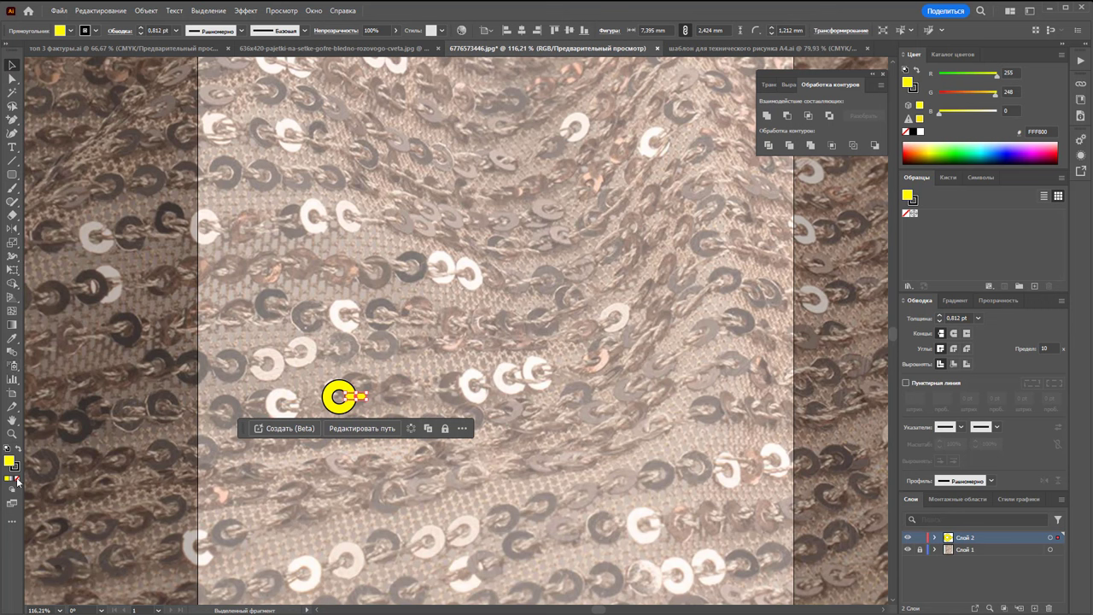
Change the stroke weight of the small rounded bar
left_click(417, 359)
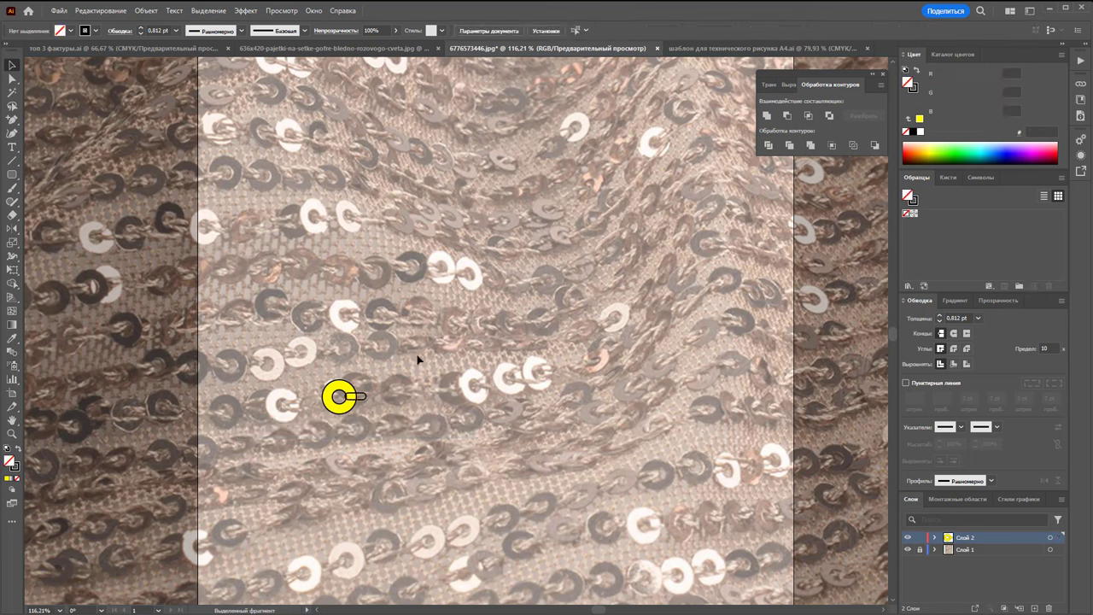
left_click(359, 397)
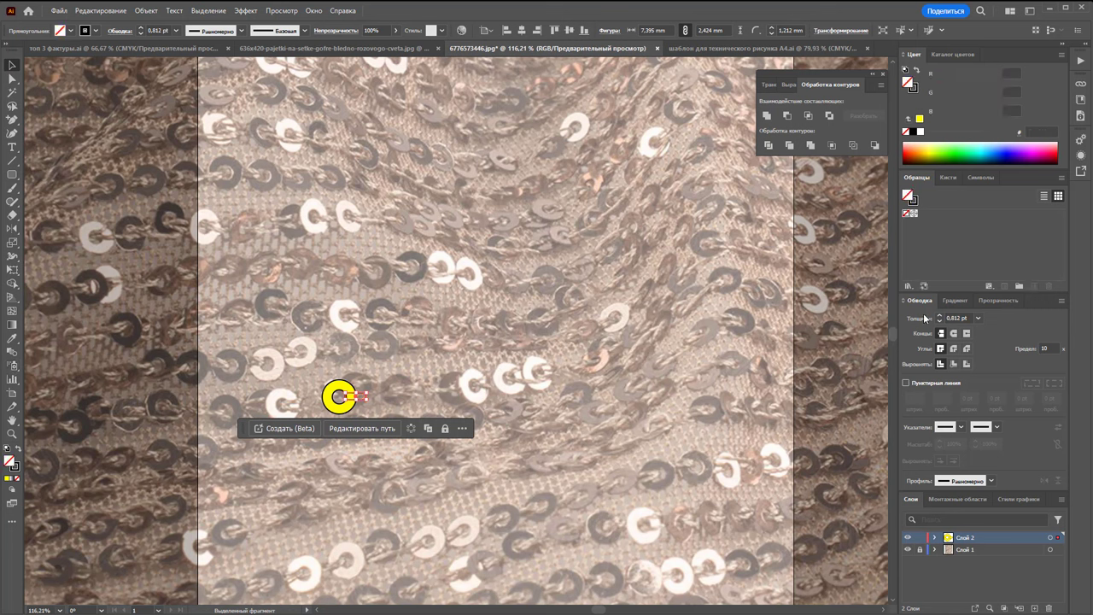
left_click(978, 318)
left_click(991, 367)
left_click(496, 356)
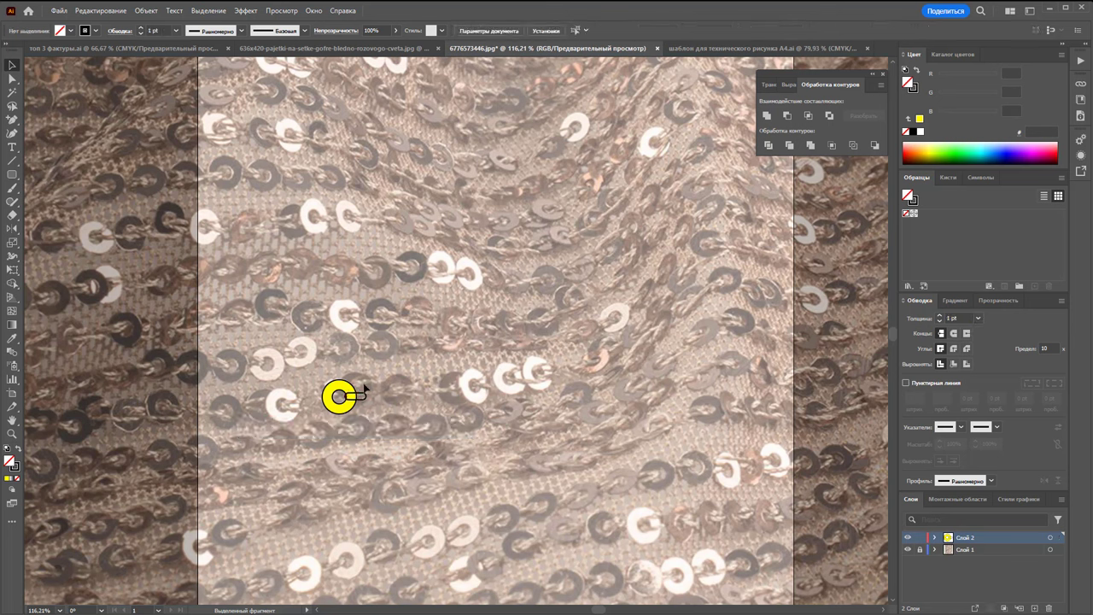
Set the fill of the sequin ring and bar to None
left_click_drag(389, 373, 342, 417)
key("slash")
left_click_drag(334, 441, 367, 409)
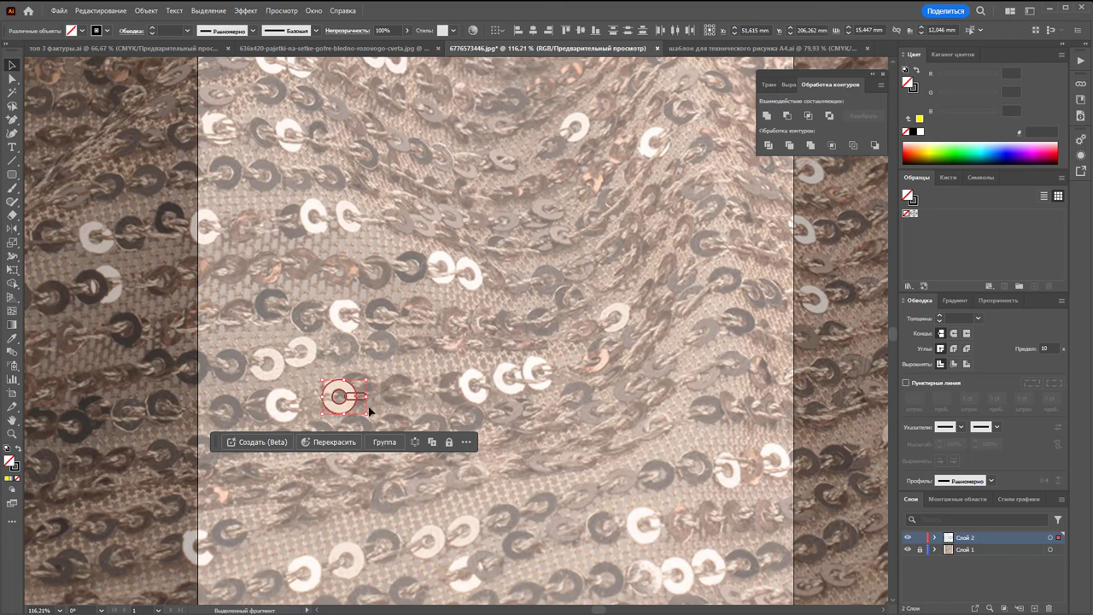
left_click(334, 431)
left_click(342, 391)
Undo a misplaced sequin copy and resize the connecting bar
left_click_drag(350, 385, 386, 385)
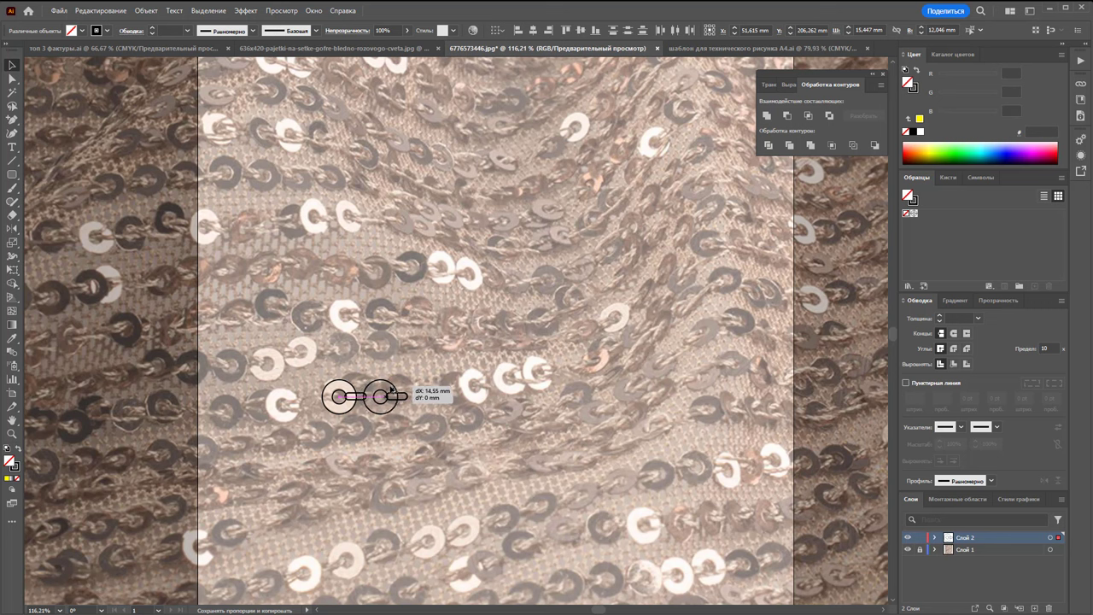
left_click_drag(386, 388, 390, 389)
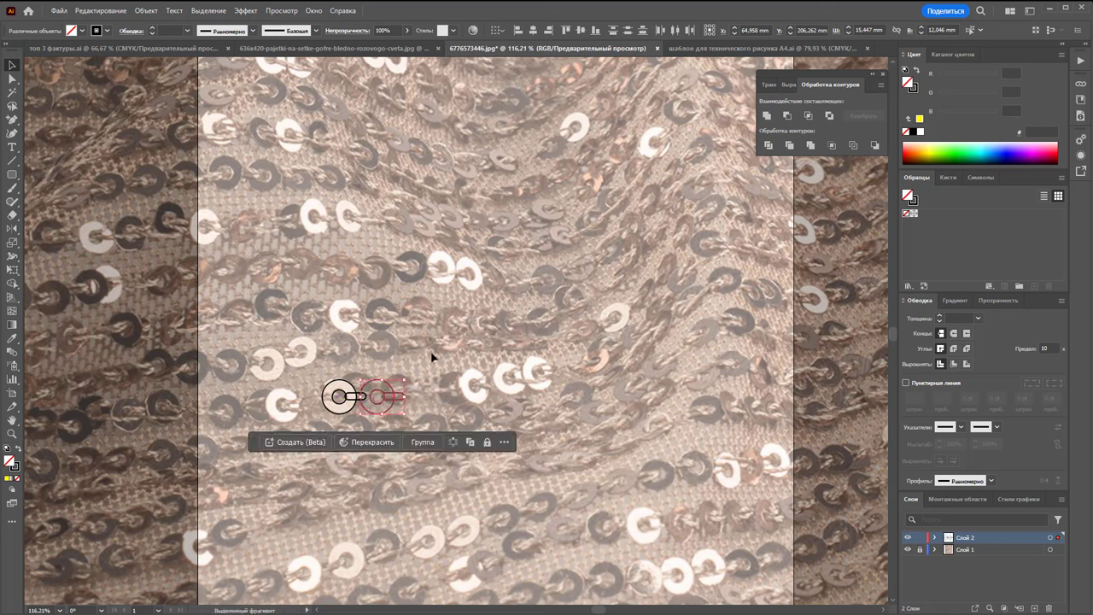
key("ctrl+z")
left_click(432, 357)
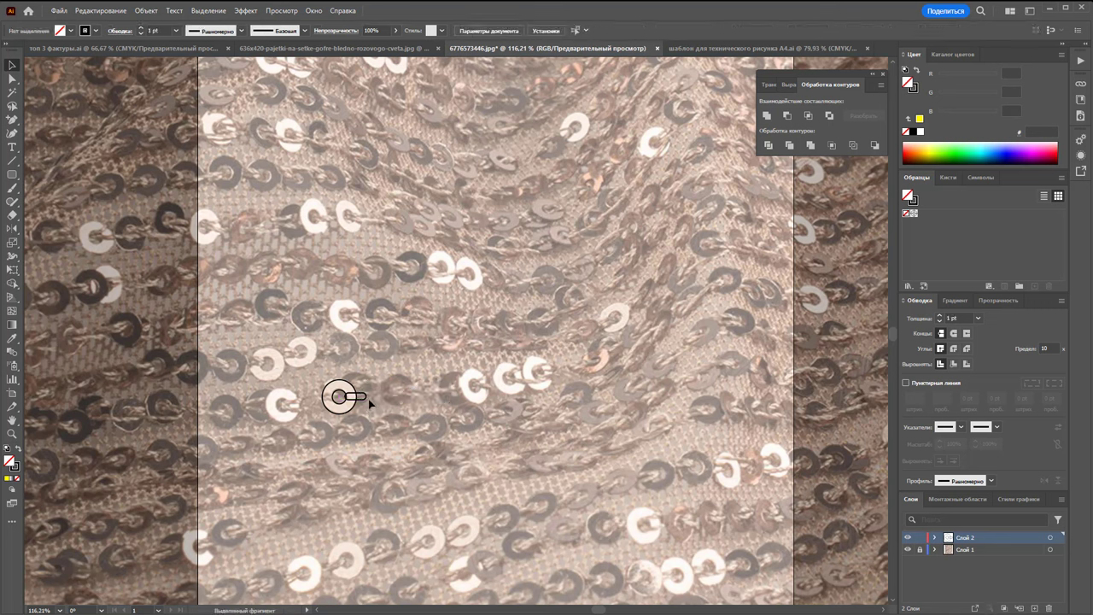
left_click(365, 400)
left_click_drag(354, 396, 364, 391)
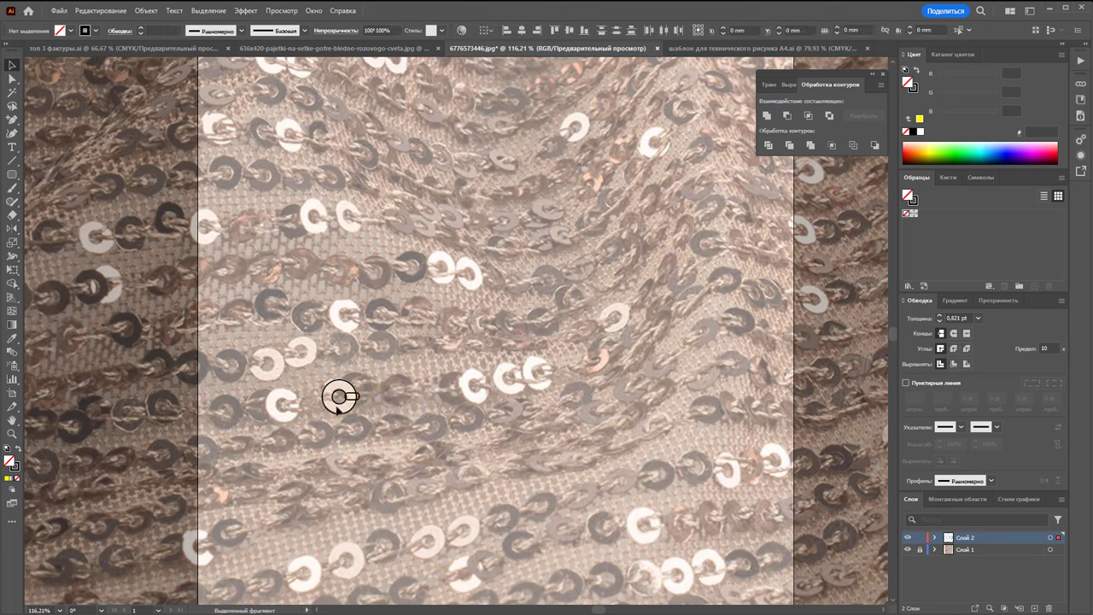
Copy the ring and bar one step right and repeat with Ctrl+D to build the row
left_click(347, 411, "shift")
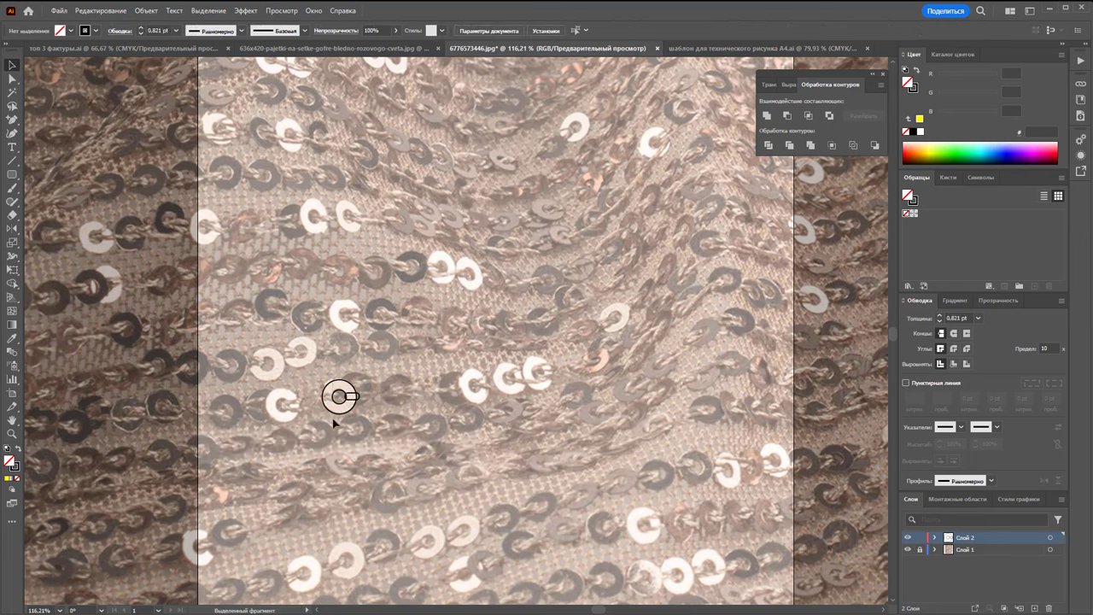
left_click_drag(352, 395, 391, 390)
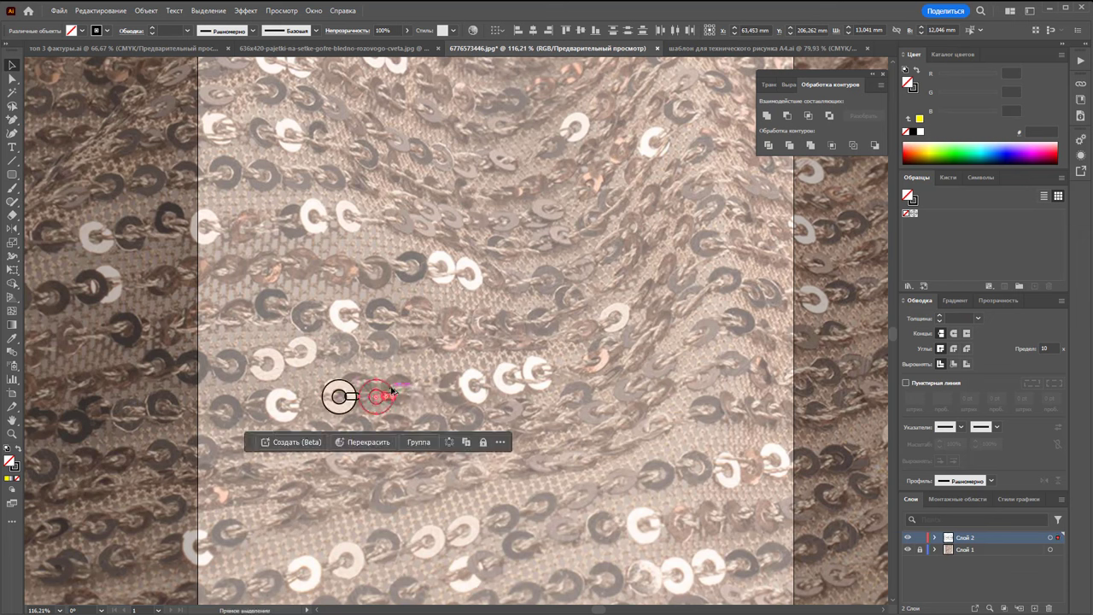
key("ctrl+d")
key("ctrl+d")
key("ctrl+d")
key("ctrl+d")
key("ctrl+d")
key("ctrl+d")
key("ctrl+d")
key("ctrl+d")
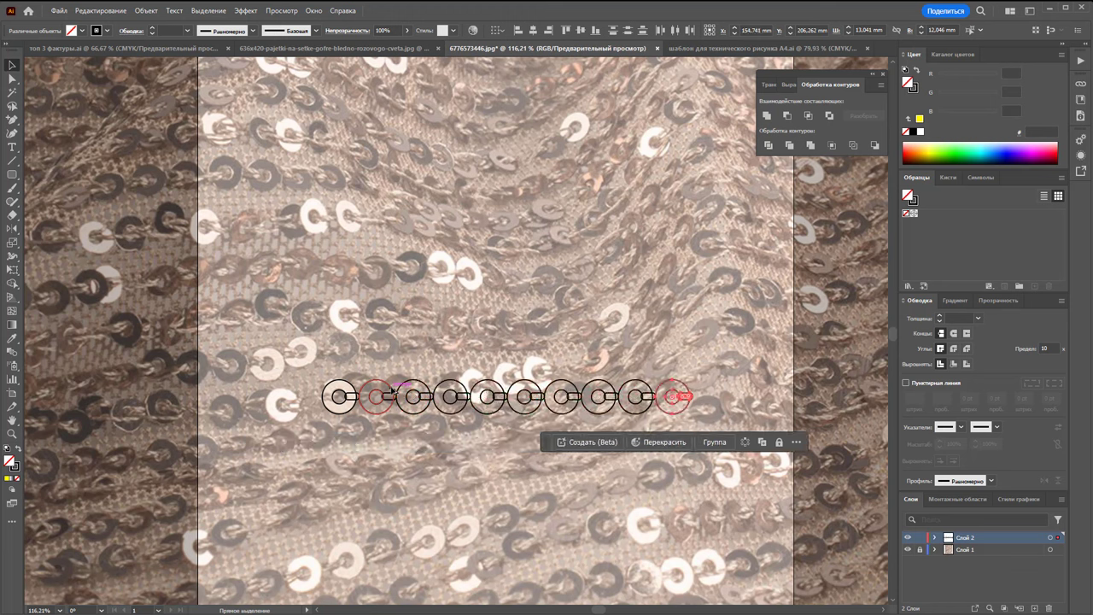
key("ctrl+d")
left_click(684, 411)
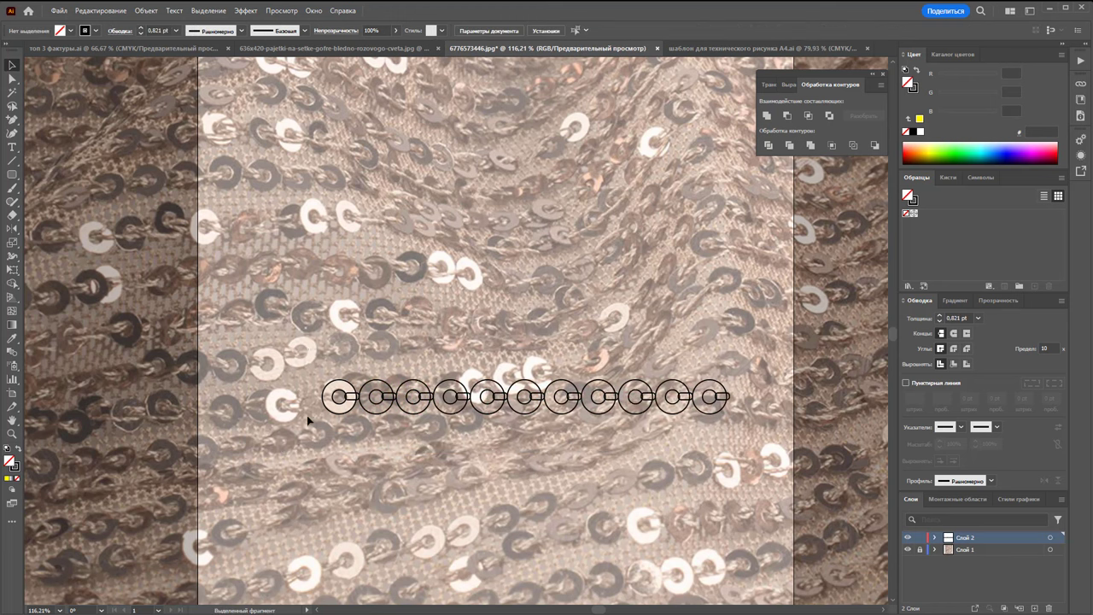
key("ctrl+a")
left_click_drag(354, 410, 352, 363)
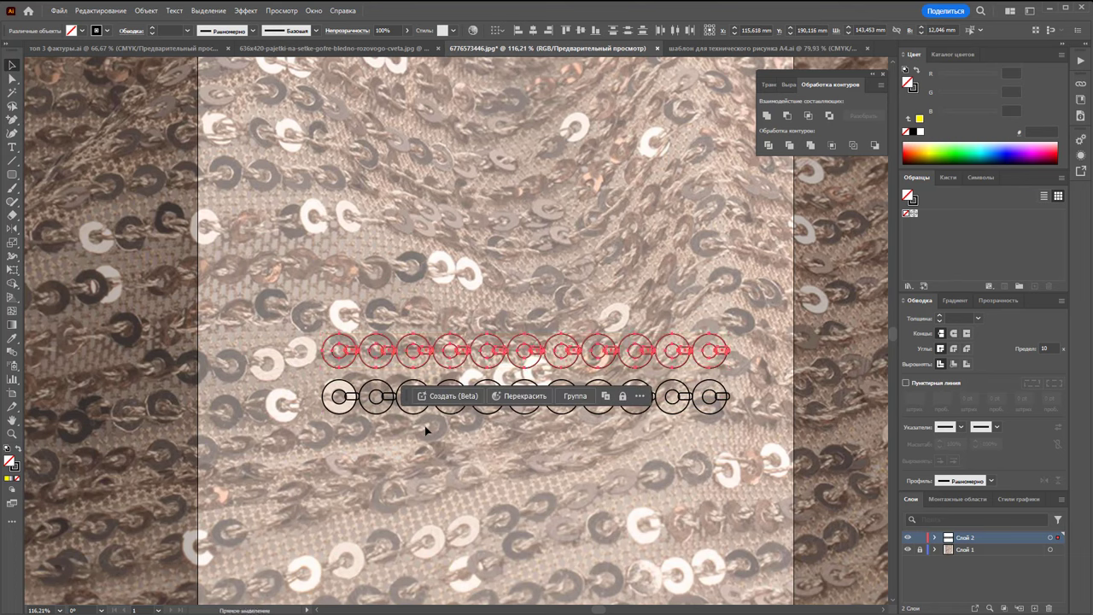
Copy the row upward, repeat with Ctrl+D into nine rows, and zoom out
key("ctrl+z")
left_click_drag(355, 405, 353, 365)
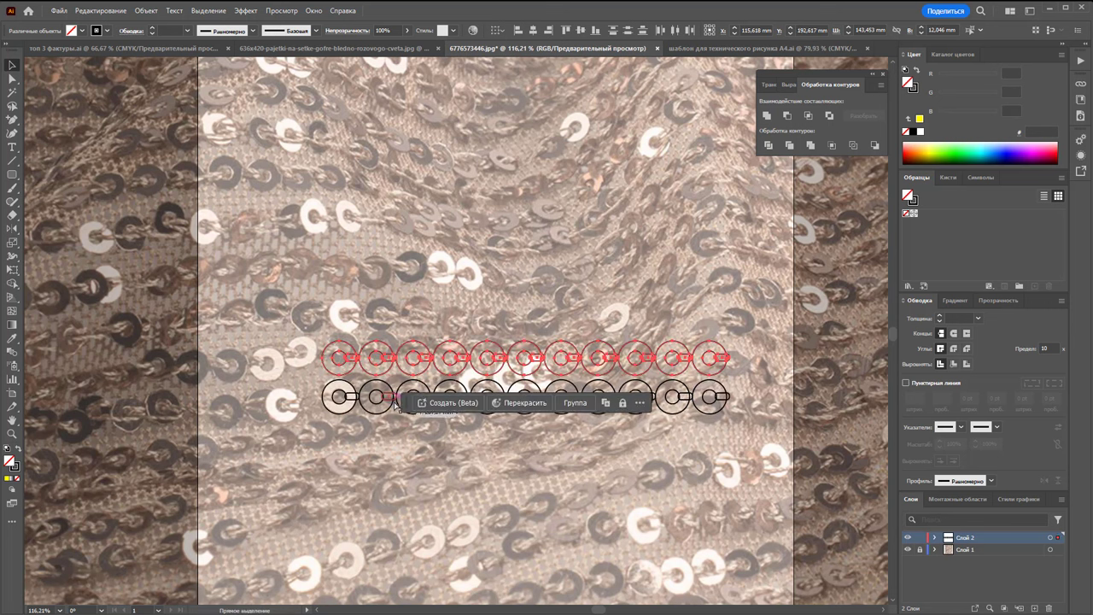
key("ctrl+d")
key("ctrl+d")
key("ctrl+d")
key("ctrl+d")
key("ctrl+d")
key("ctrl+d")
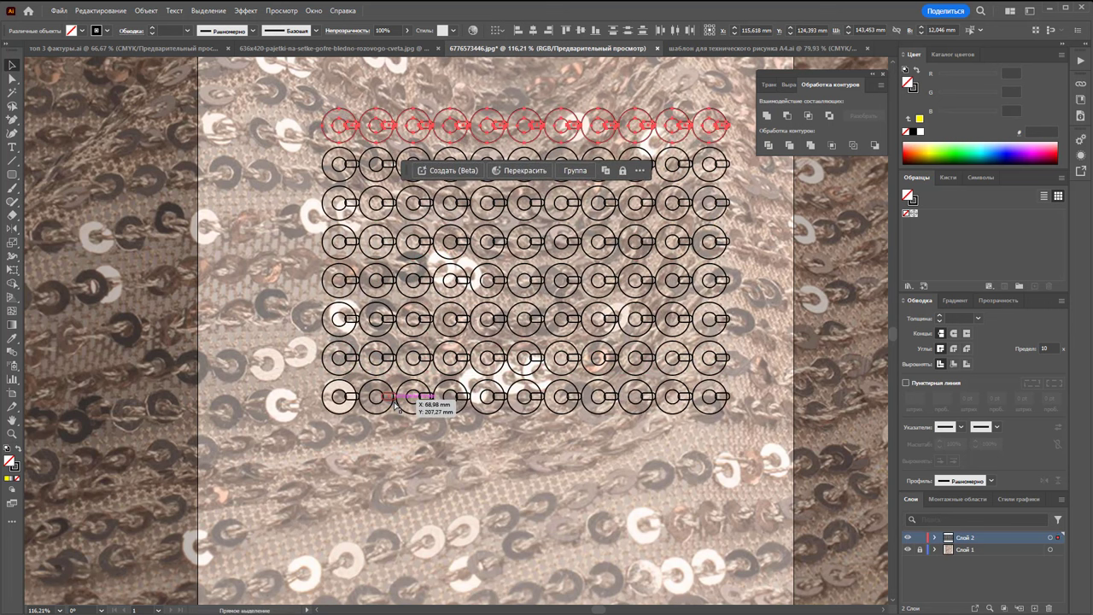
key("ctrl+d")
left_click(781, 385)
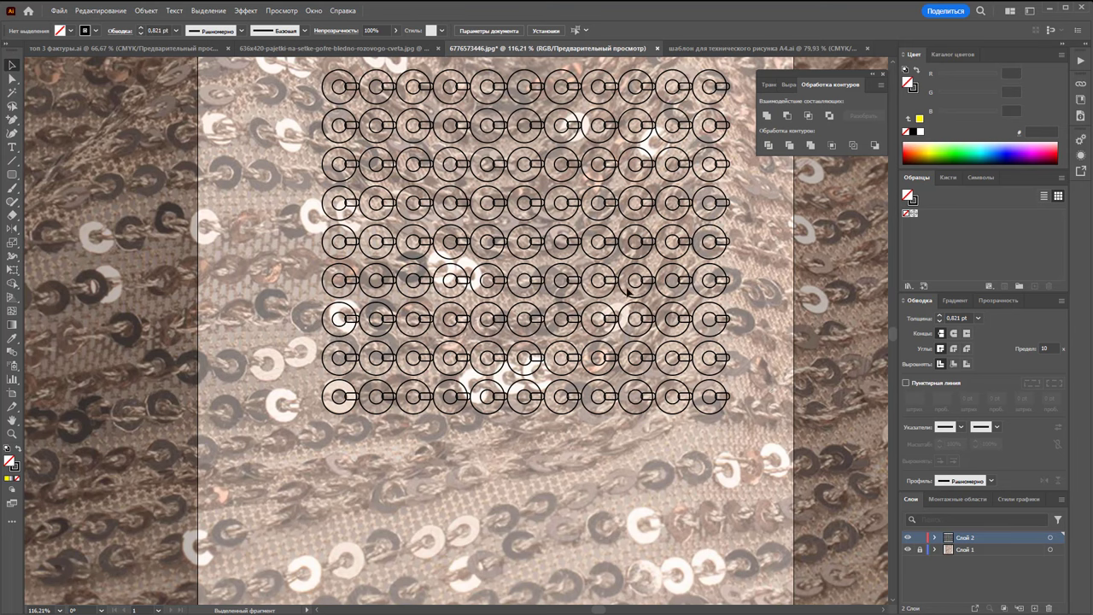
key("z")
left_click(513, 299, "alt")
Move the whole circle grid off the sequin photo onto the empty canvas at right
left_click(478, 316, "alt")
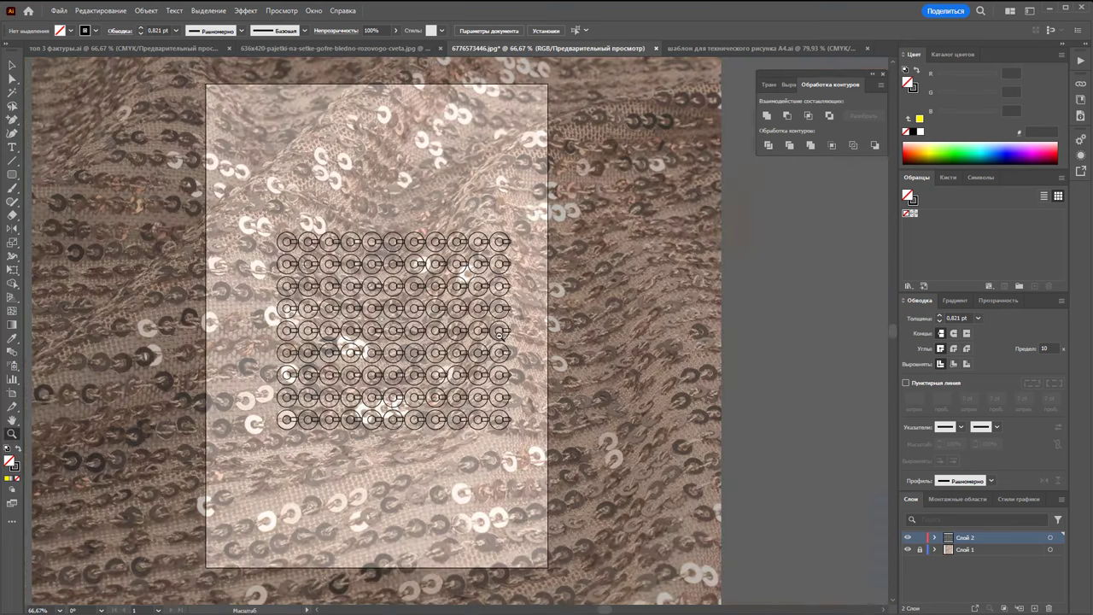
key("v")
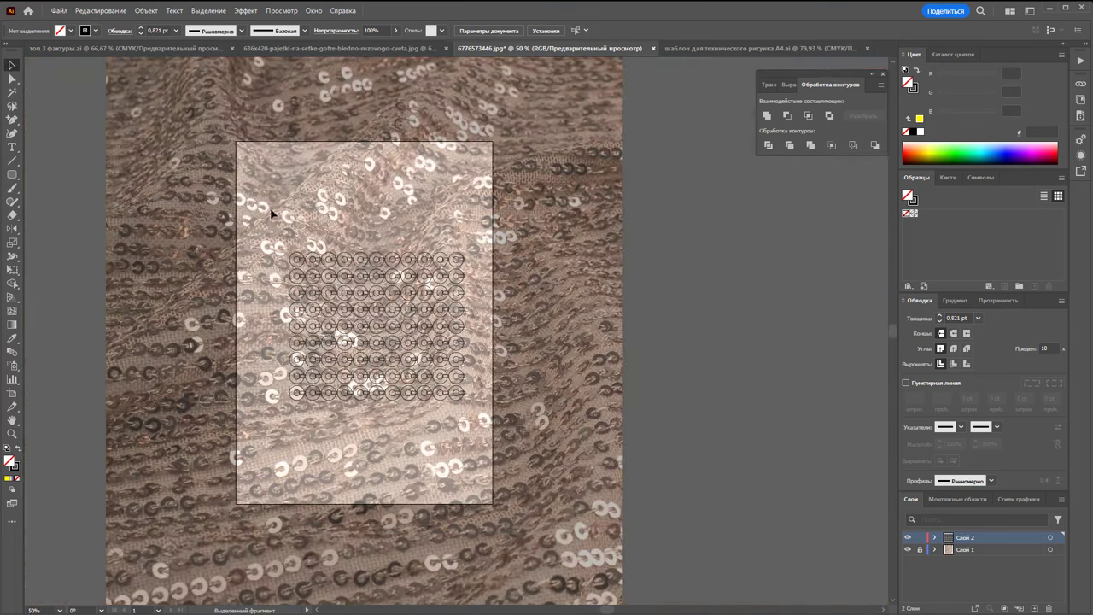
left_click_drag(271, 213, 506, 442)
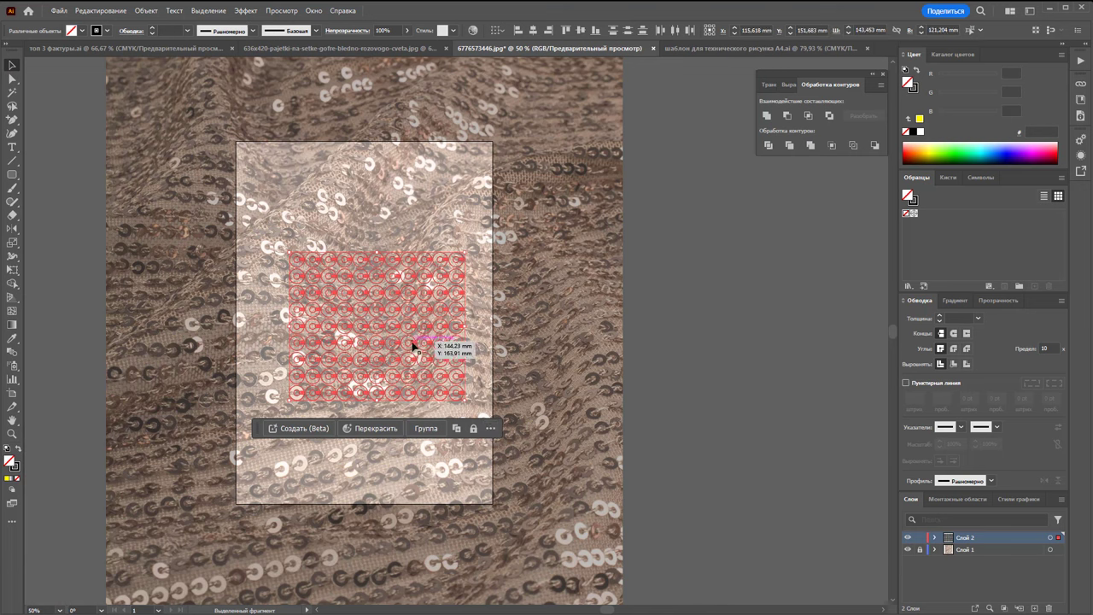
left_click_drag(405, 345, 786, 347)
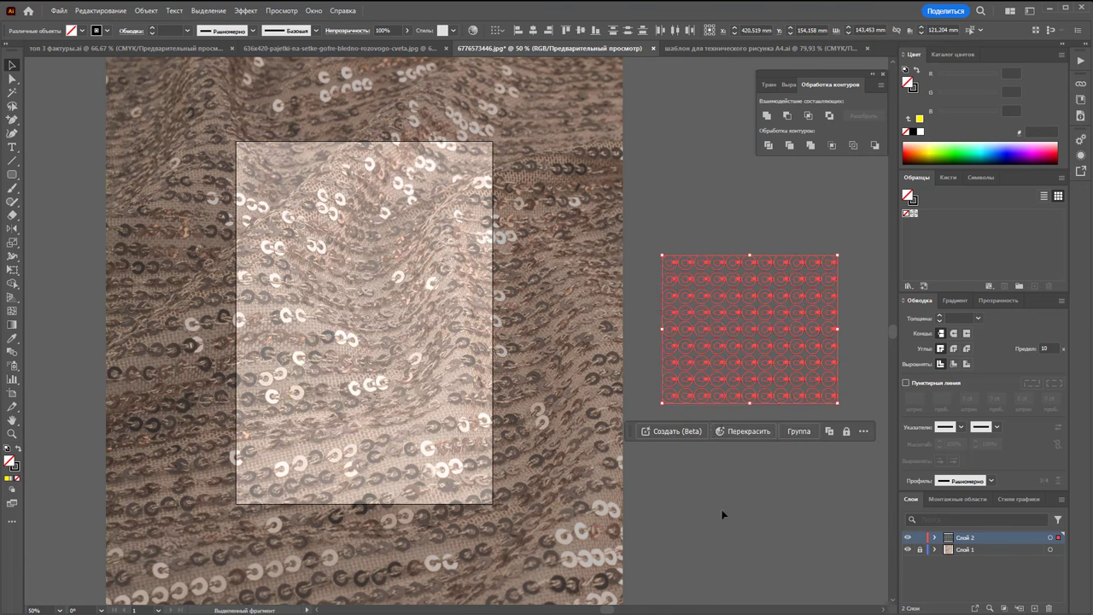
left_click(714, 532)
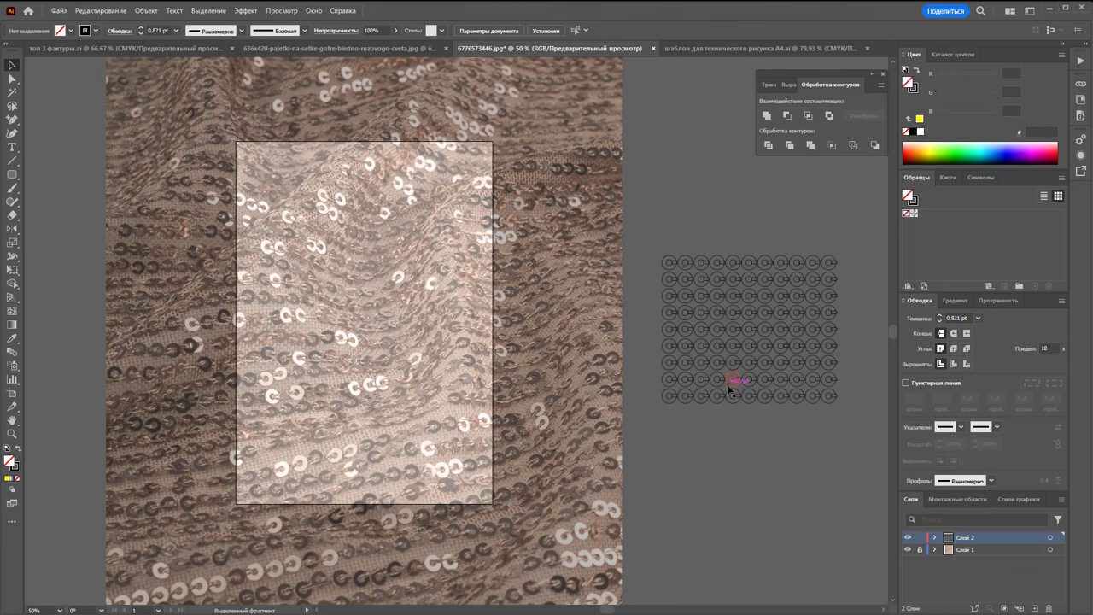
Fill the small cluster of circles at the grid's lower right with warm gold E5B45C
left_click(817, 389)
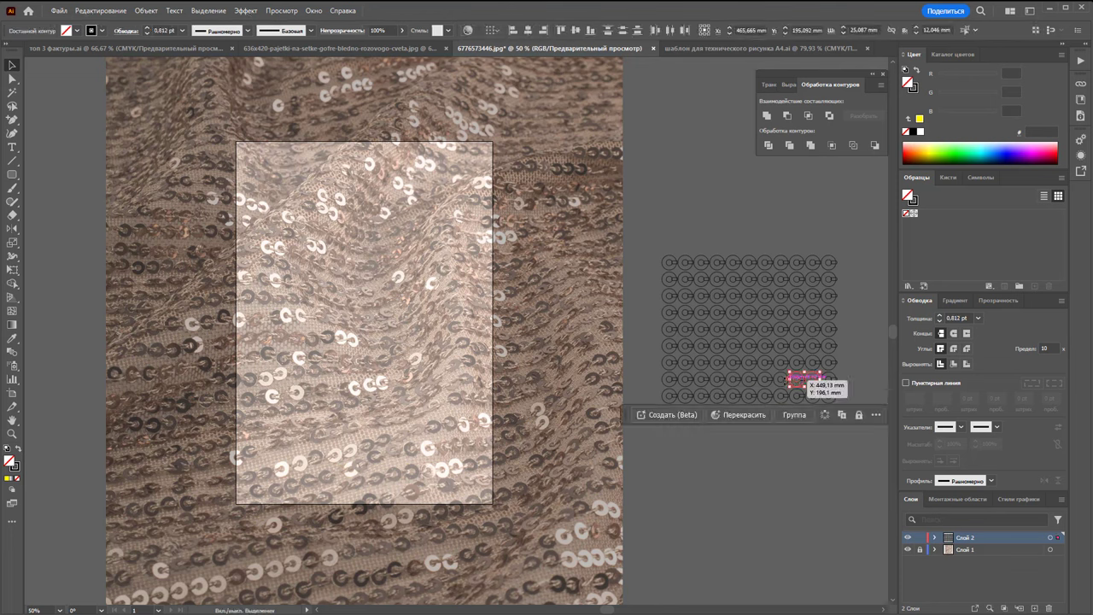
left_click(775, 383, "shift")
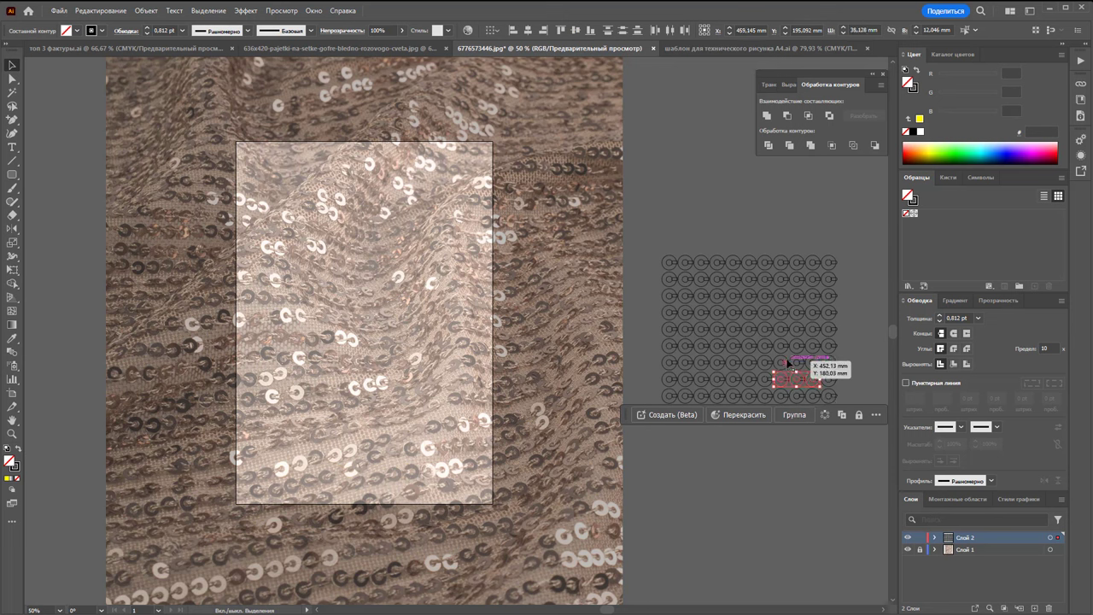
left_click(786, 363, "shift")
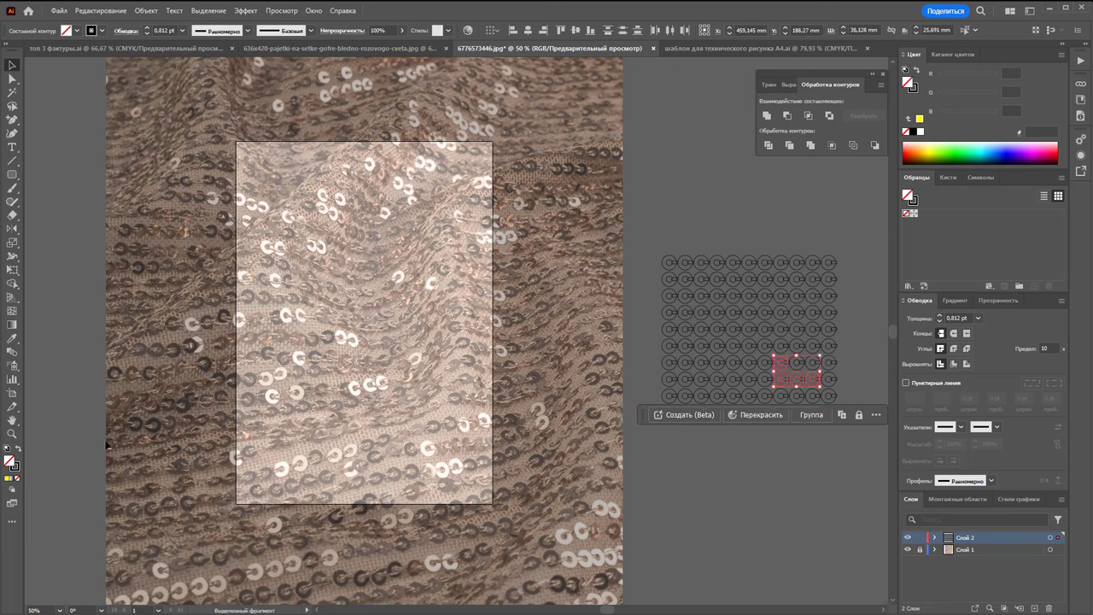
double_click(13, 466)
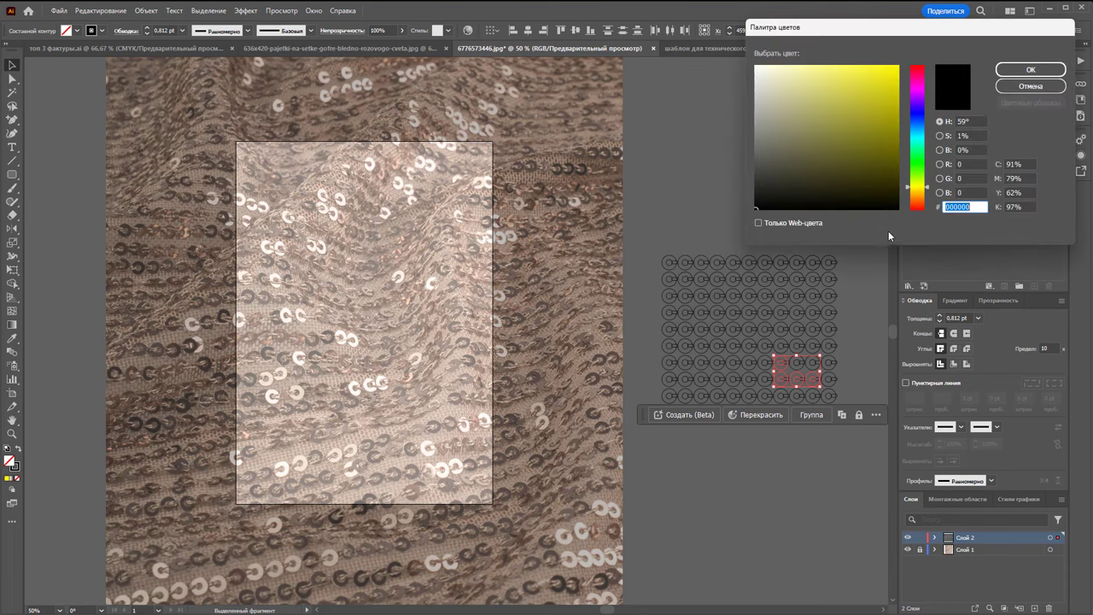
left_click(929, 192)
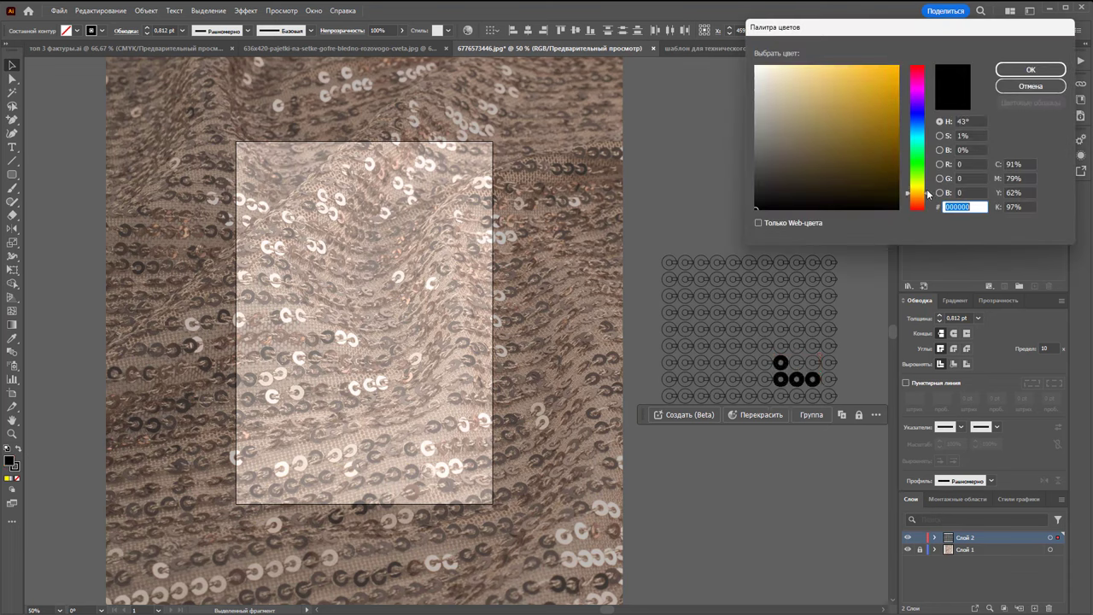
left_click_drag(799, 99, 841, 80)
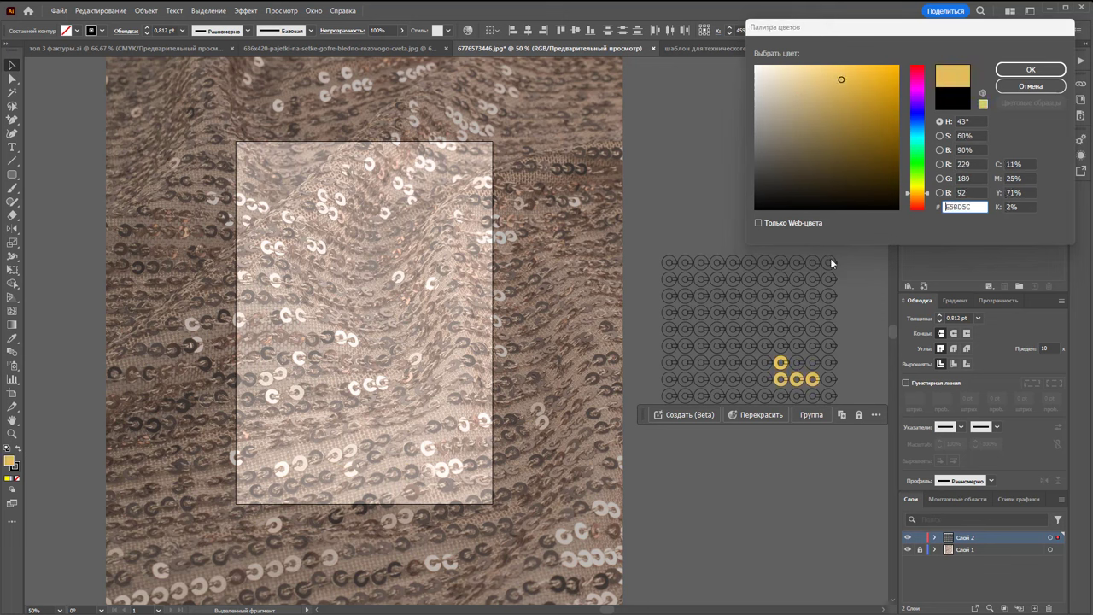
left_click_drag(930, 193, 932, 197)
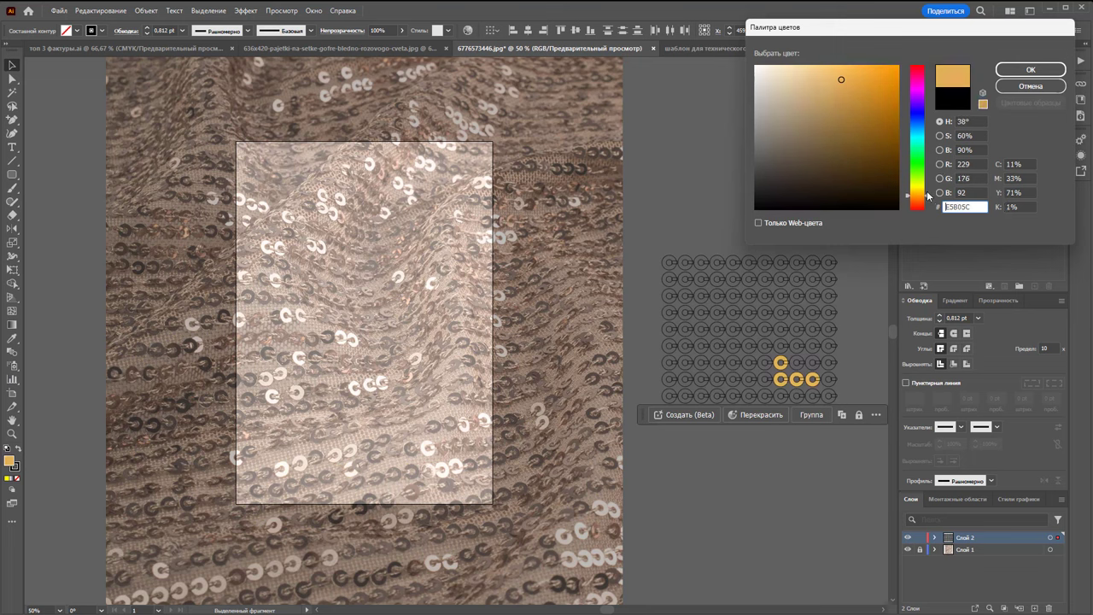
left_click(1031, 69)
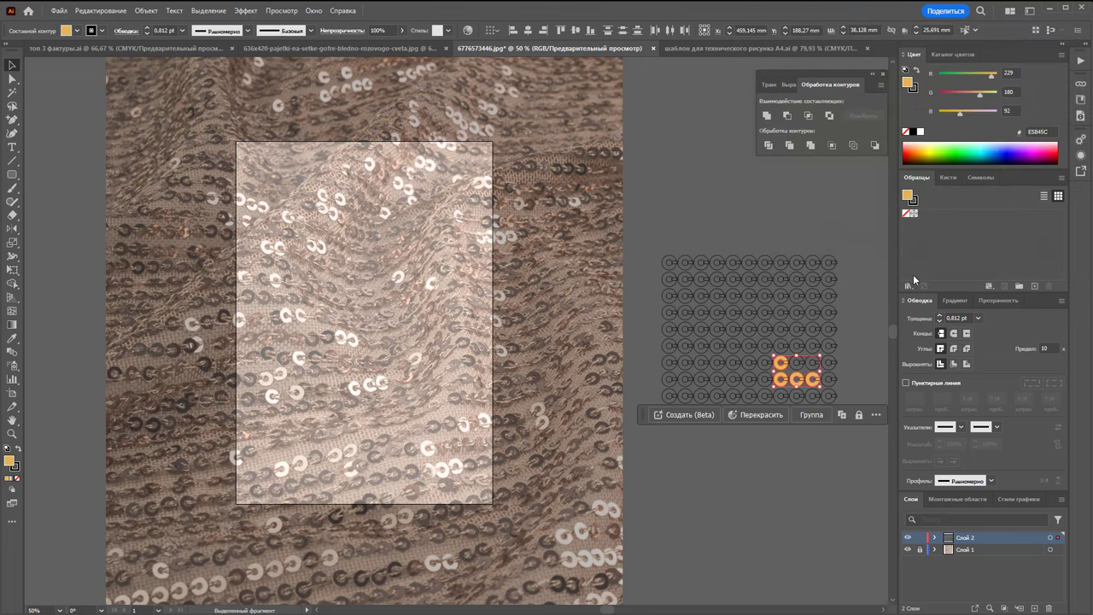
left_click(743, 523)
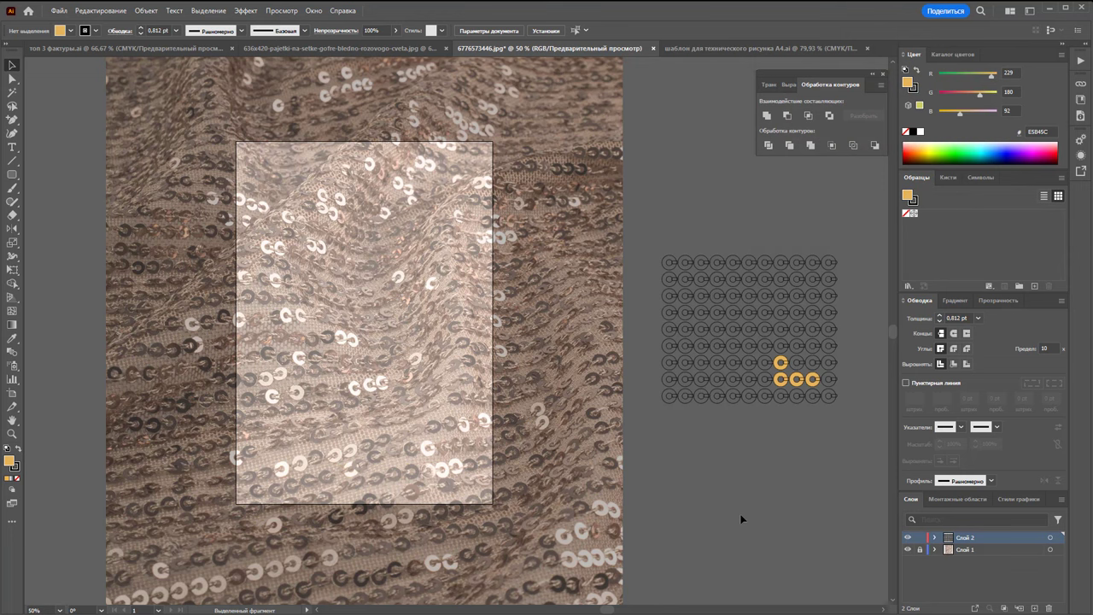
Eyedrop the gold onto a cluster of circles on the grid's left
left_click_drag(713, 370, 686, 344)
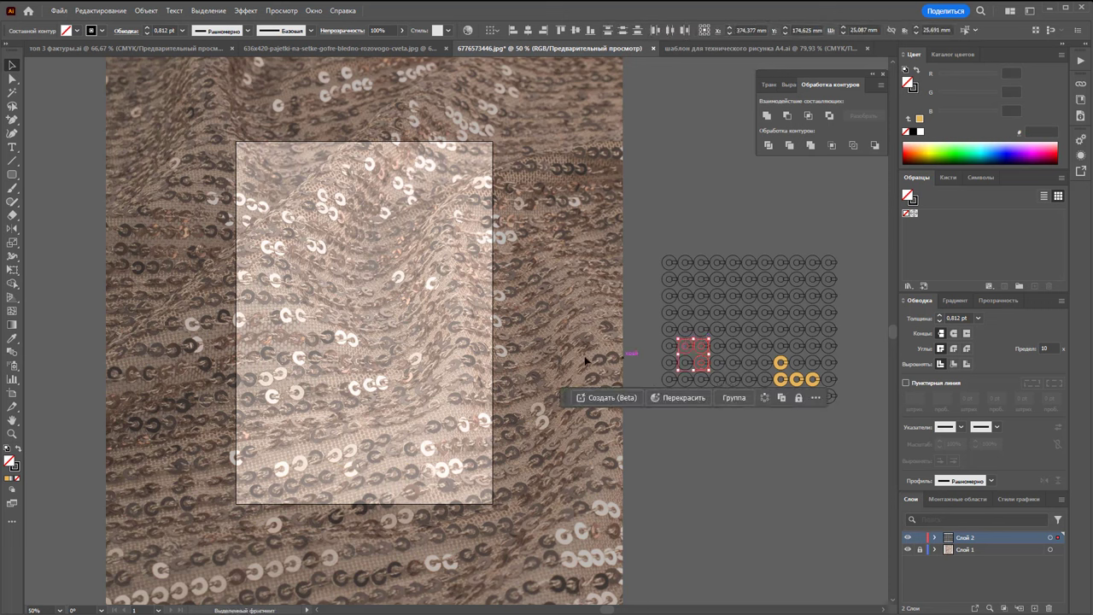
left_click(12, 338)
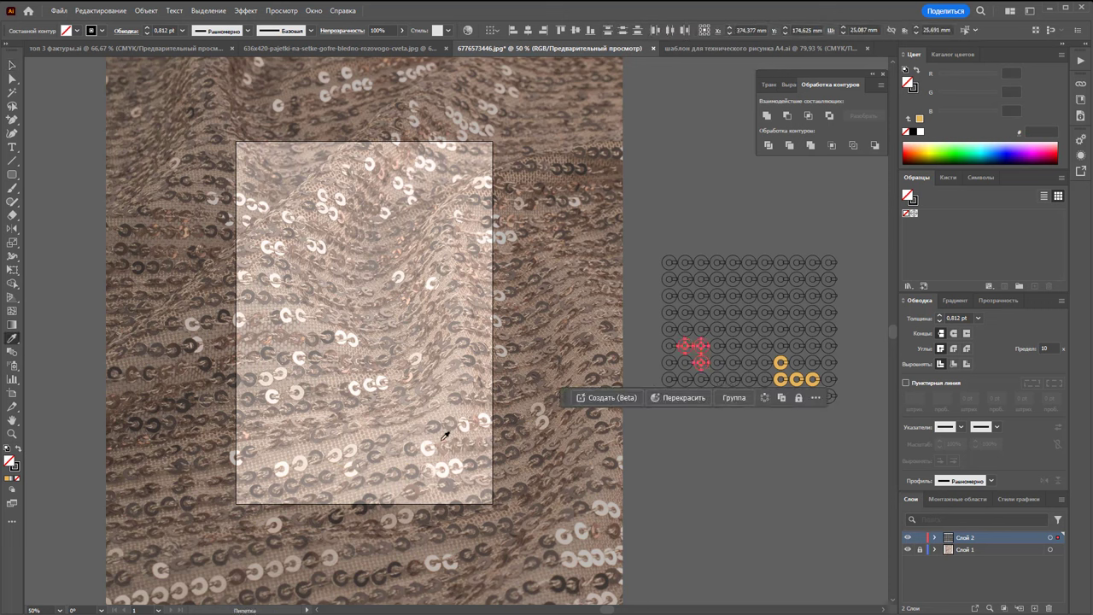
left_click(784, 355)
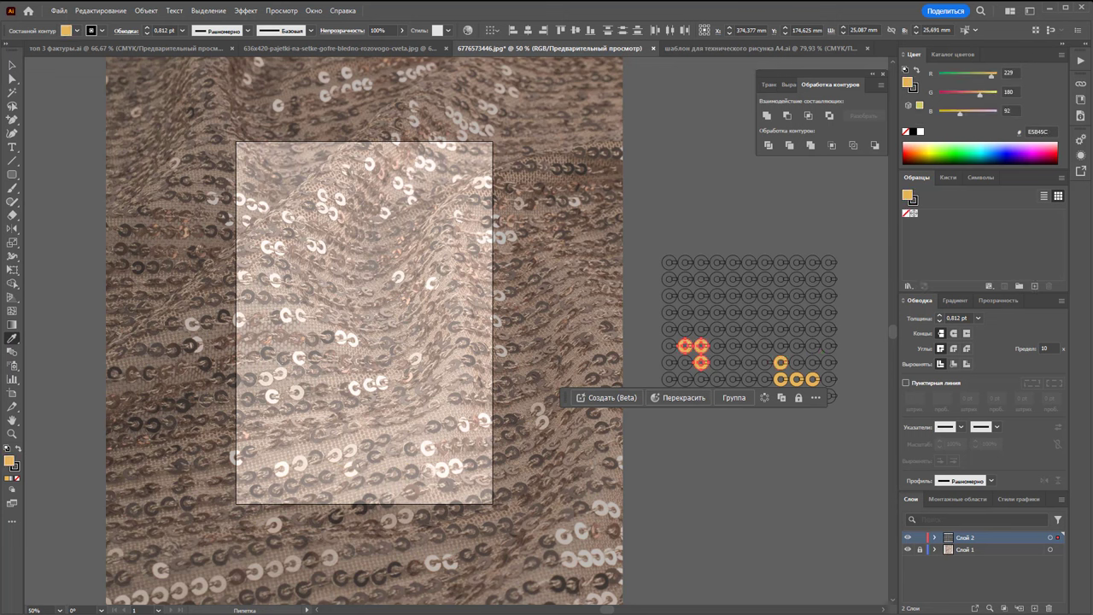
left_click(11, 65)
left_click(730, 143)
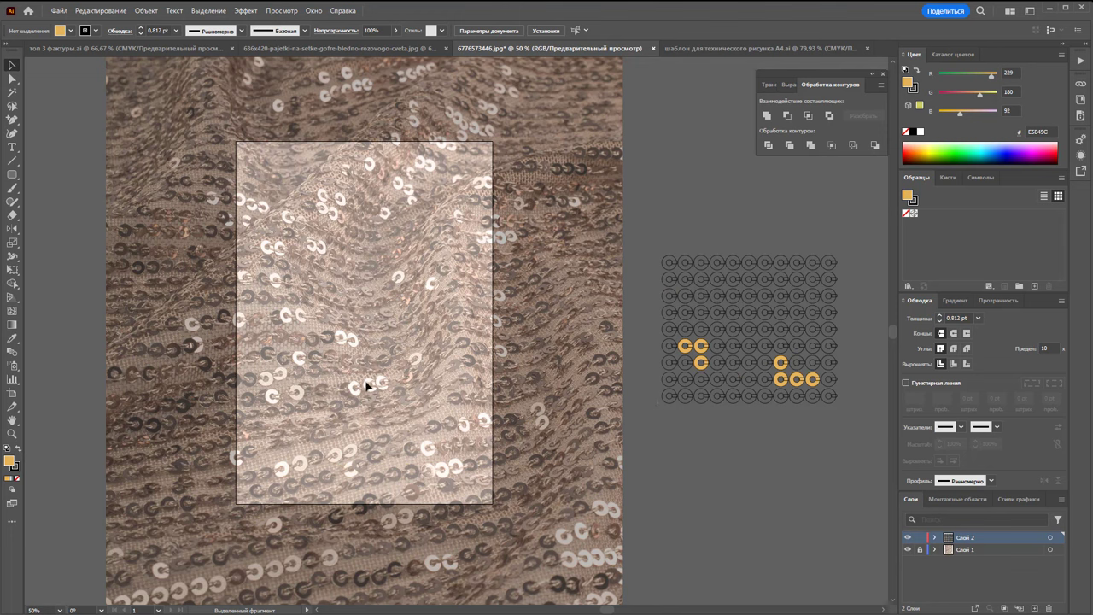
Turn three circles in the grid's upper middle gold with the Eyedropper
left_click(769, 313)
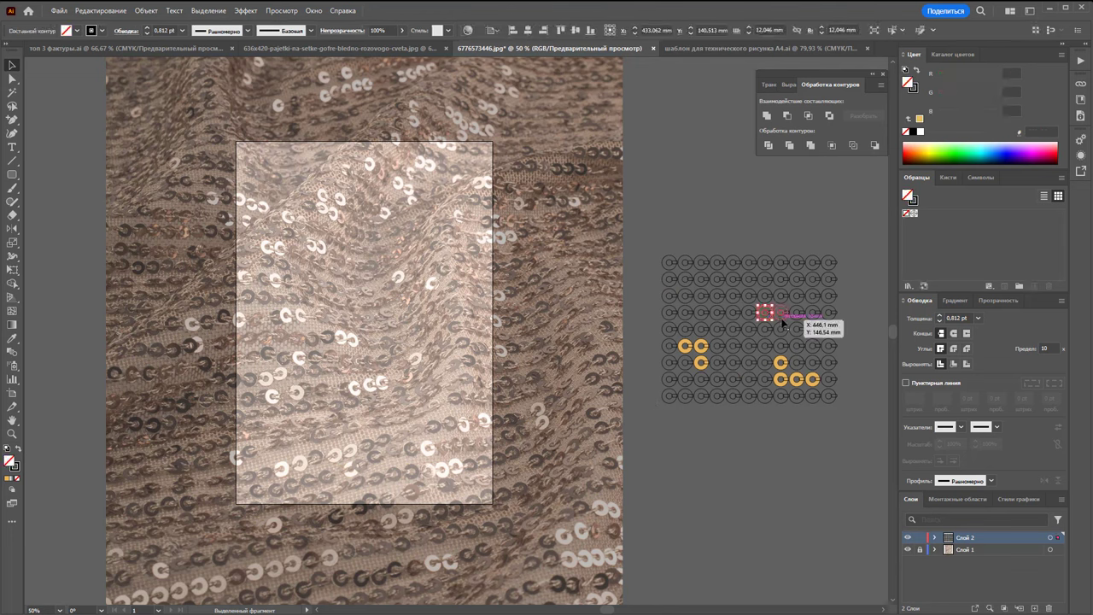
left_click(800, 316, "shift")
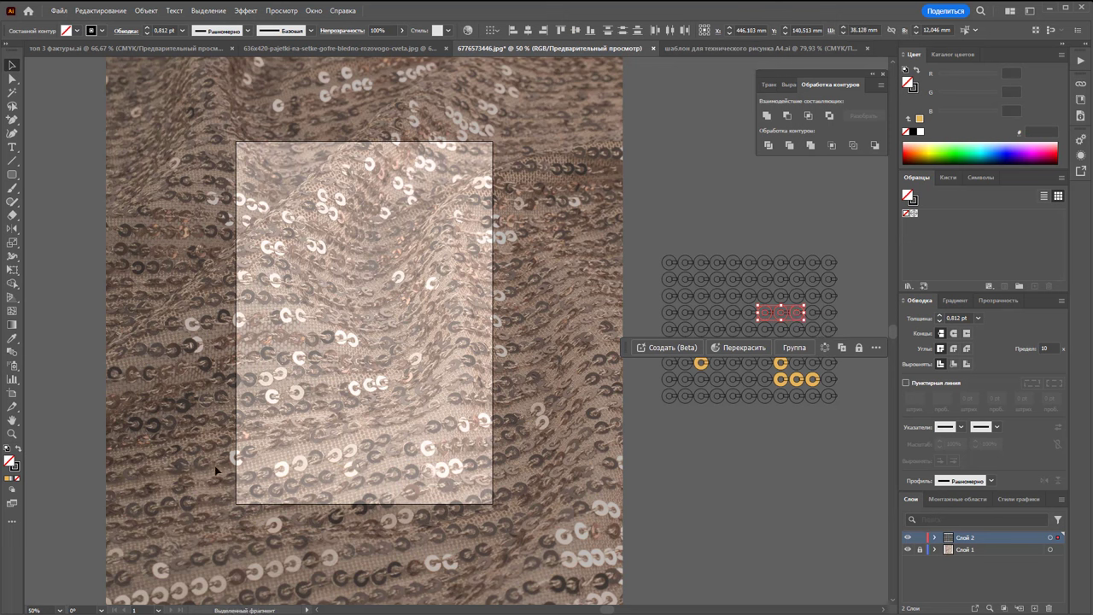
key("i")
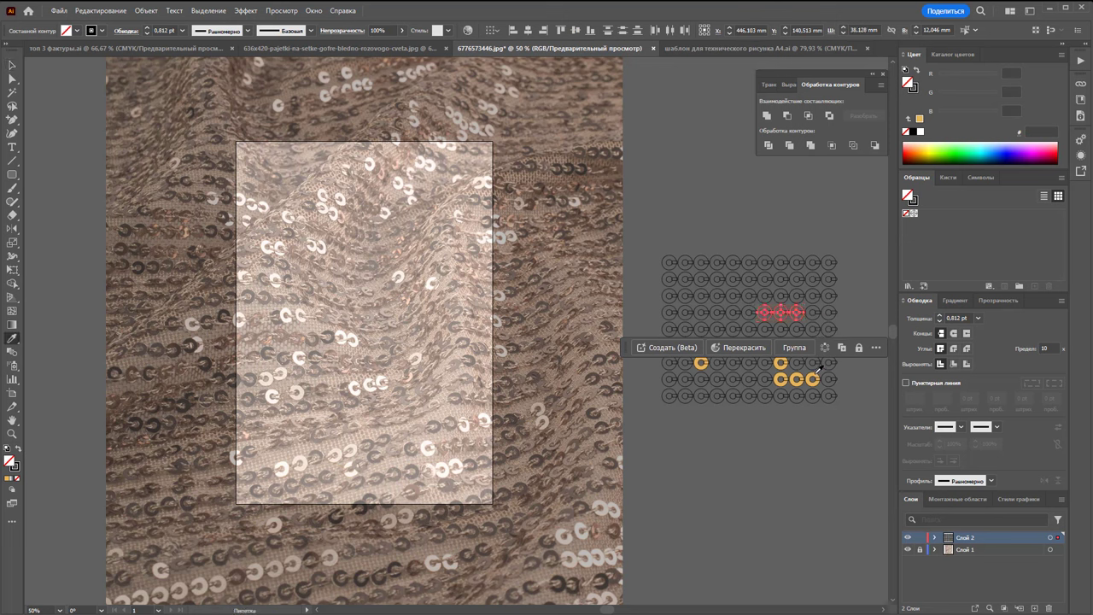
left_click(811, 377)
key("v")
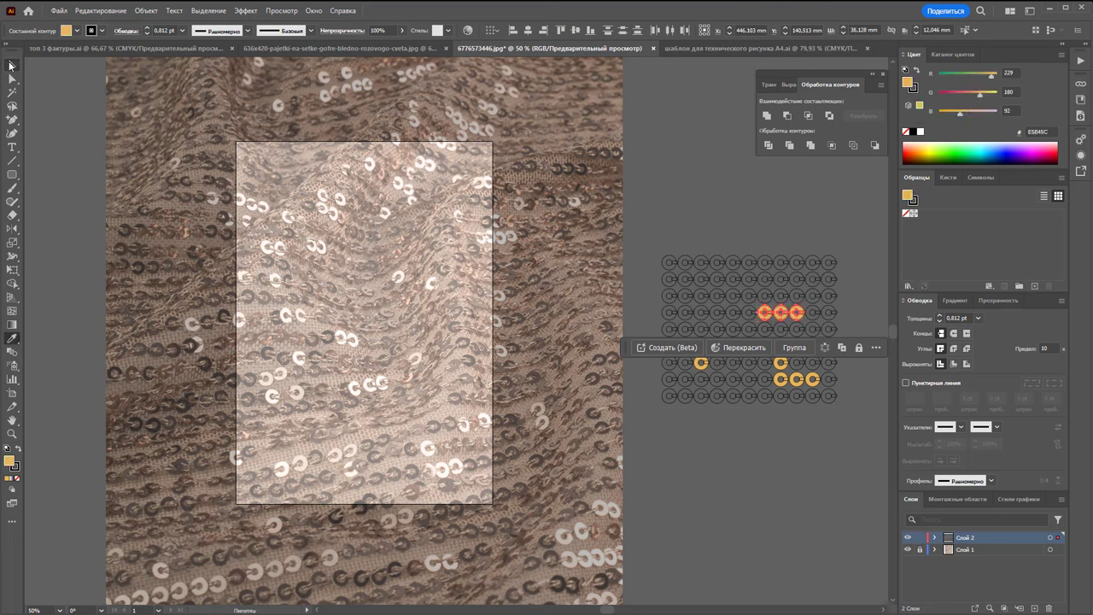
left_click(650, 155)
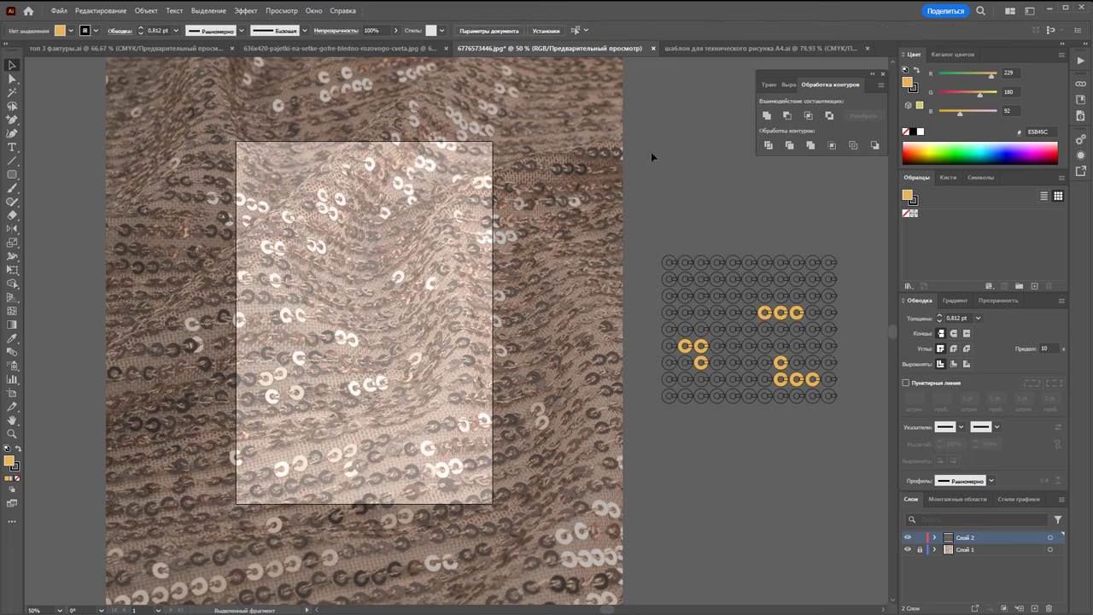
Make two circles near the grid's top gold, reapplying after an accidental fill clear
left_click(717, 288)
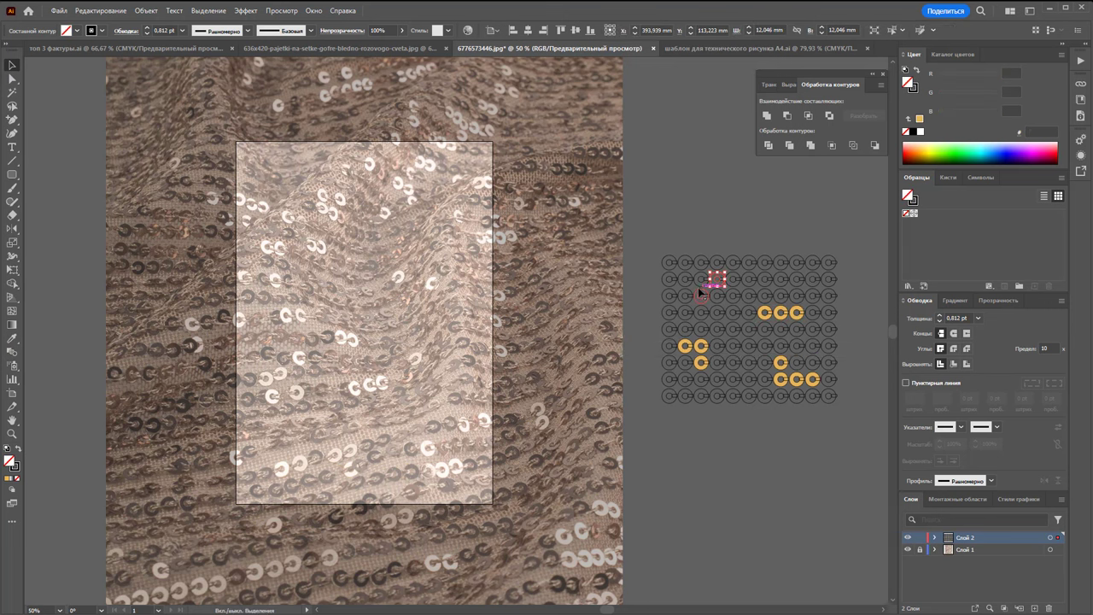
left_click(734, 336, "shift")
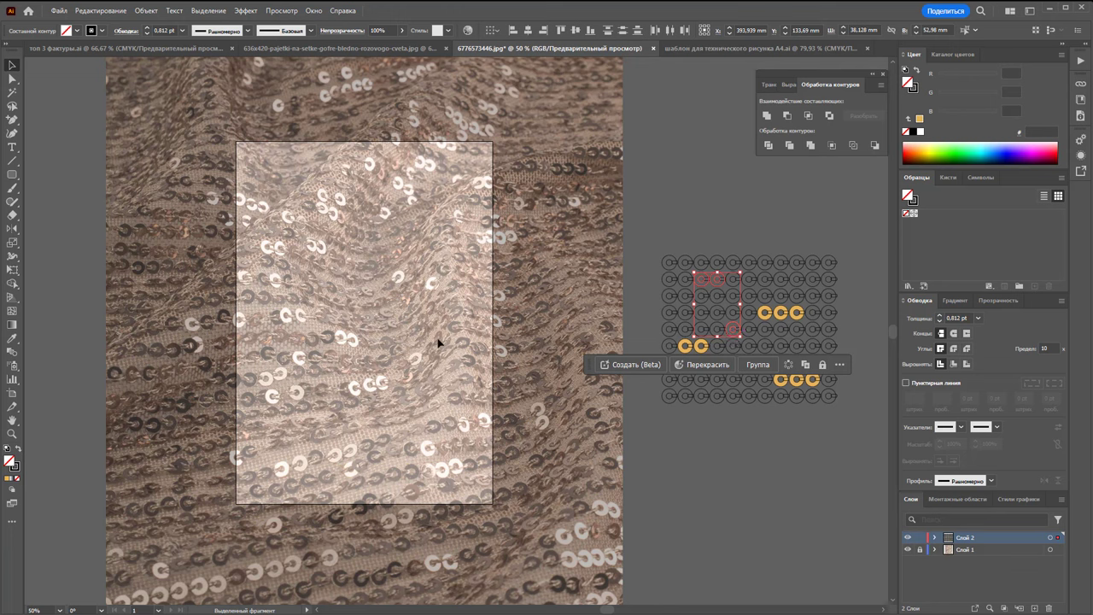
left_click(11, 339)
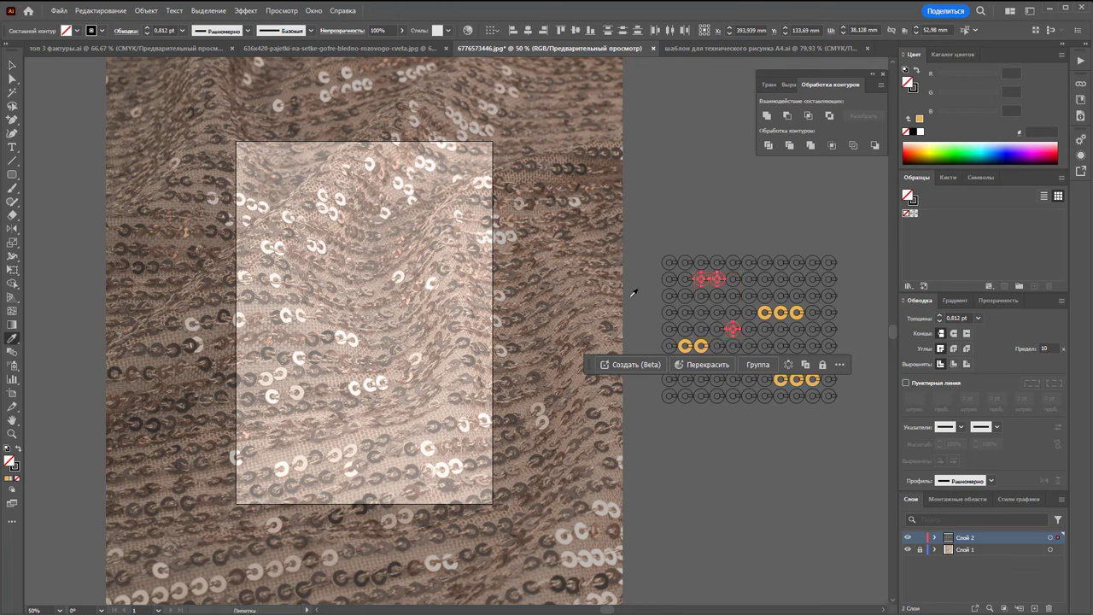
left_click(796, 310)
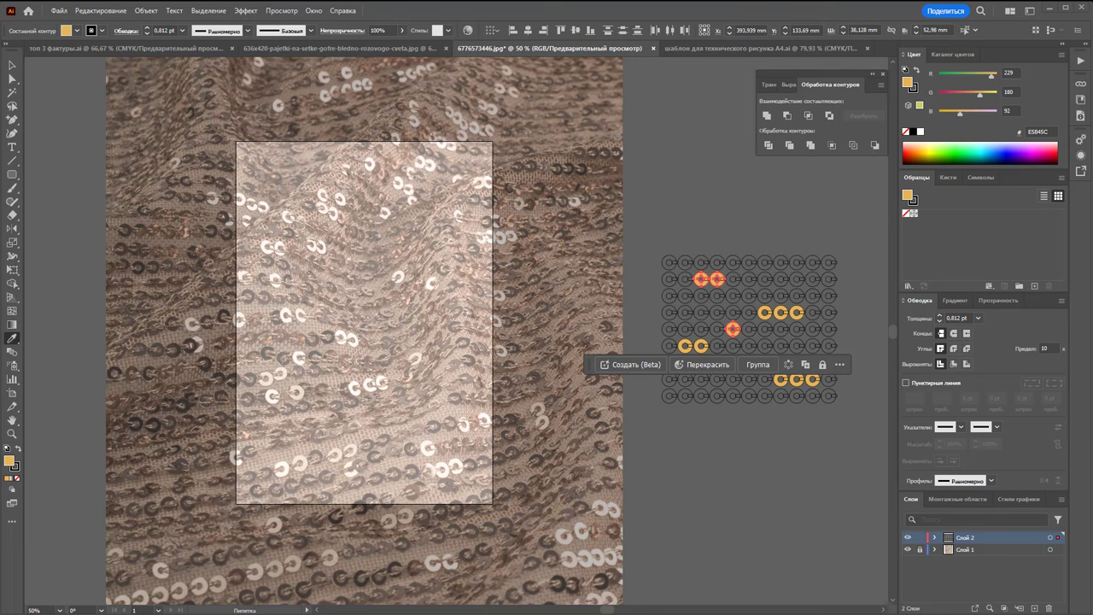
left_click(771, 483)
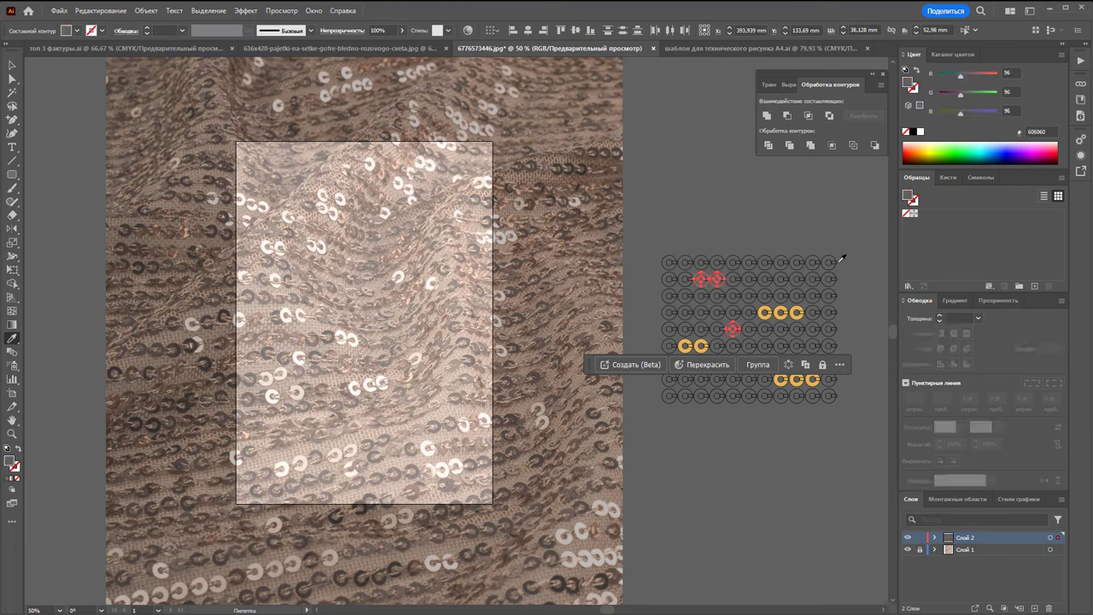
left_click(796, 310)
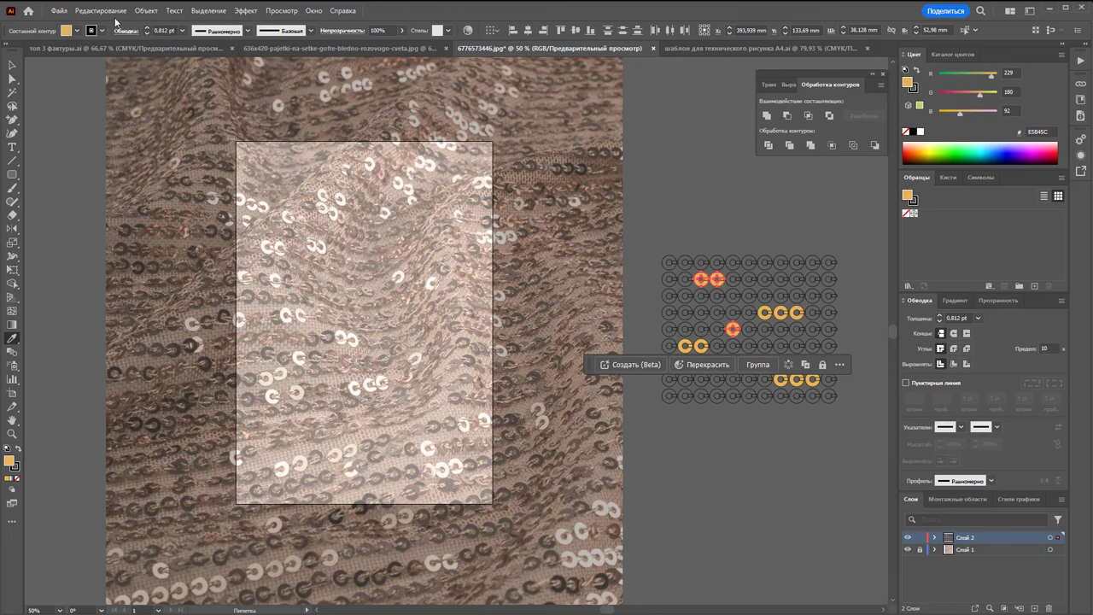
key("v")
left_click(644, 193)
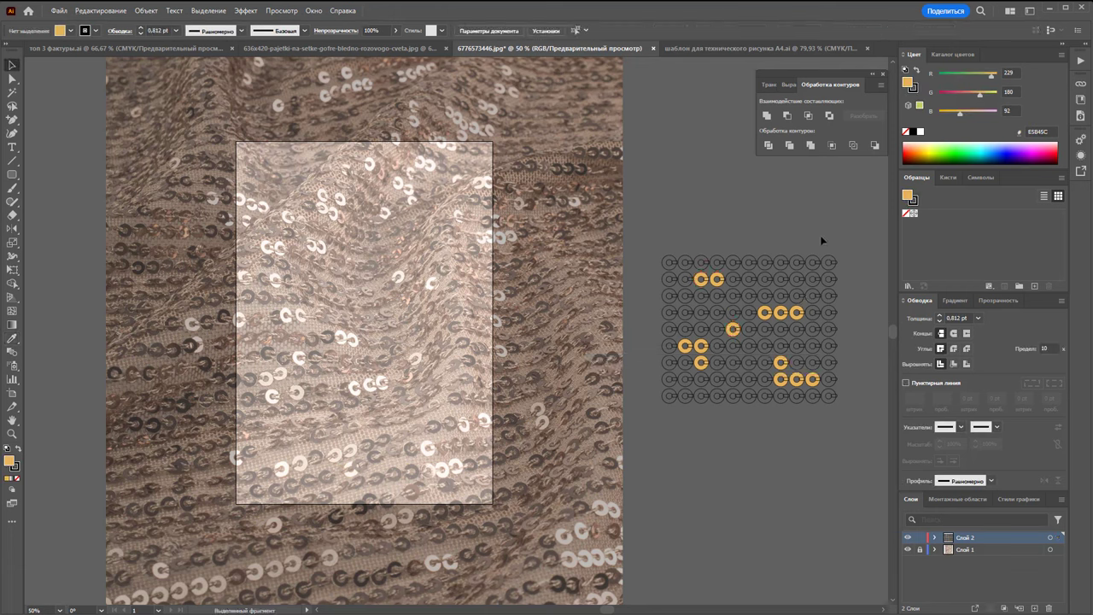
Make the grid's top-right circle gold with the Eyedropper
left_click(815, 258)
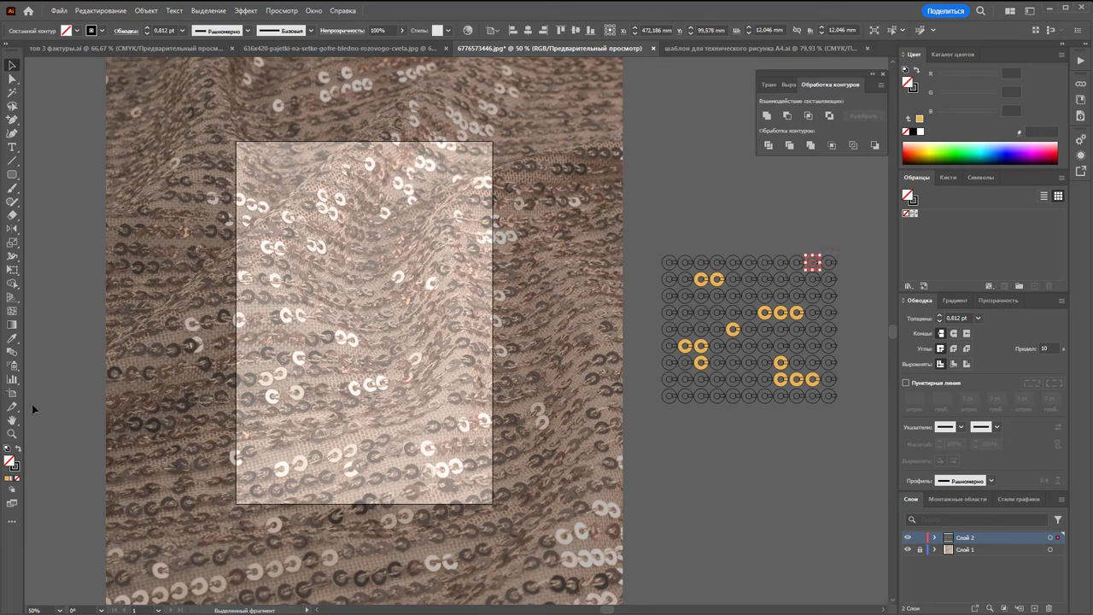
left_click(12, 338)
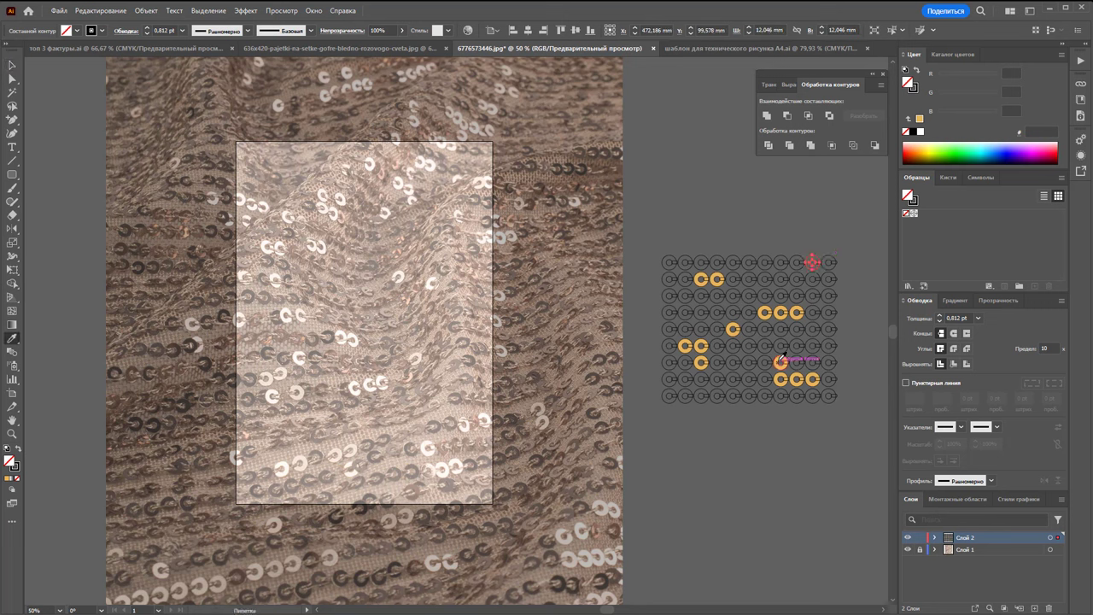
left_click(781, 362)
left_click(12, 65)
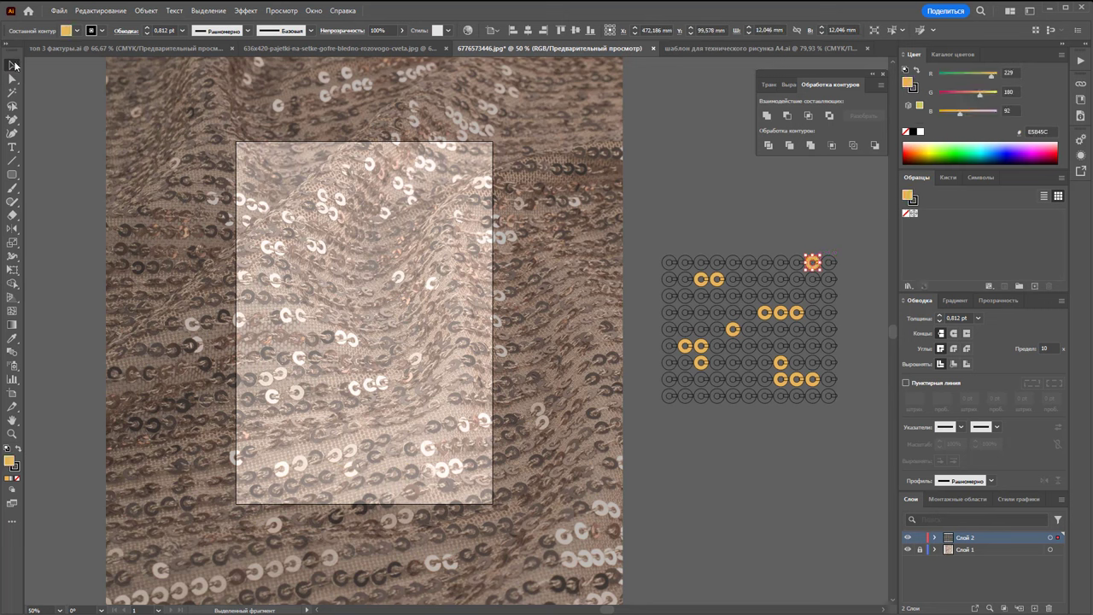
left_click(739, 184)
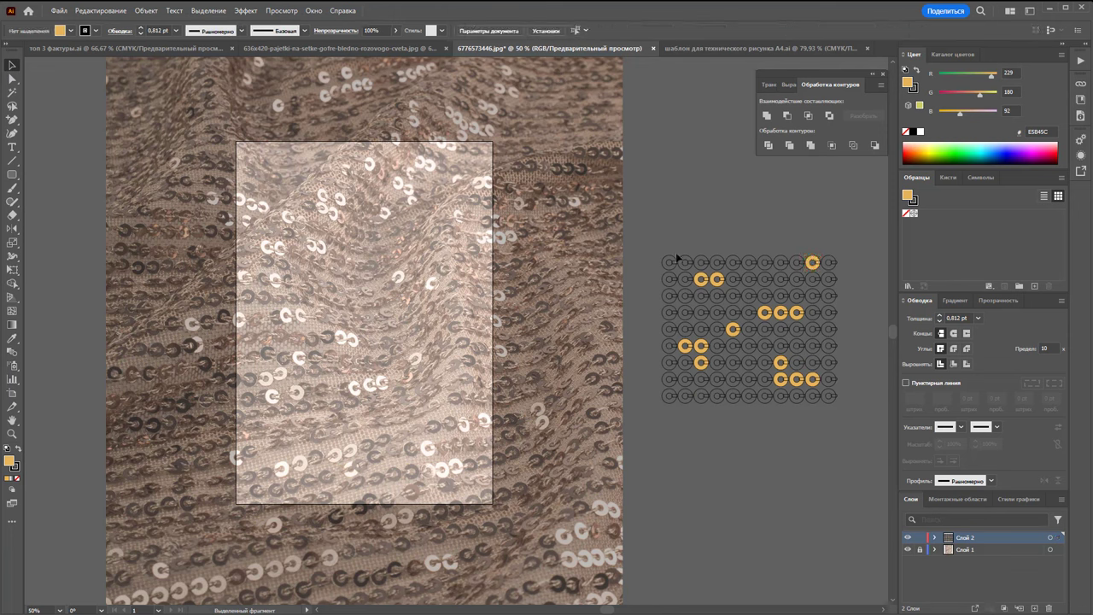
left_click(842, 258)
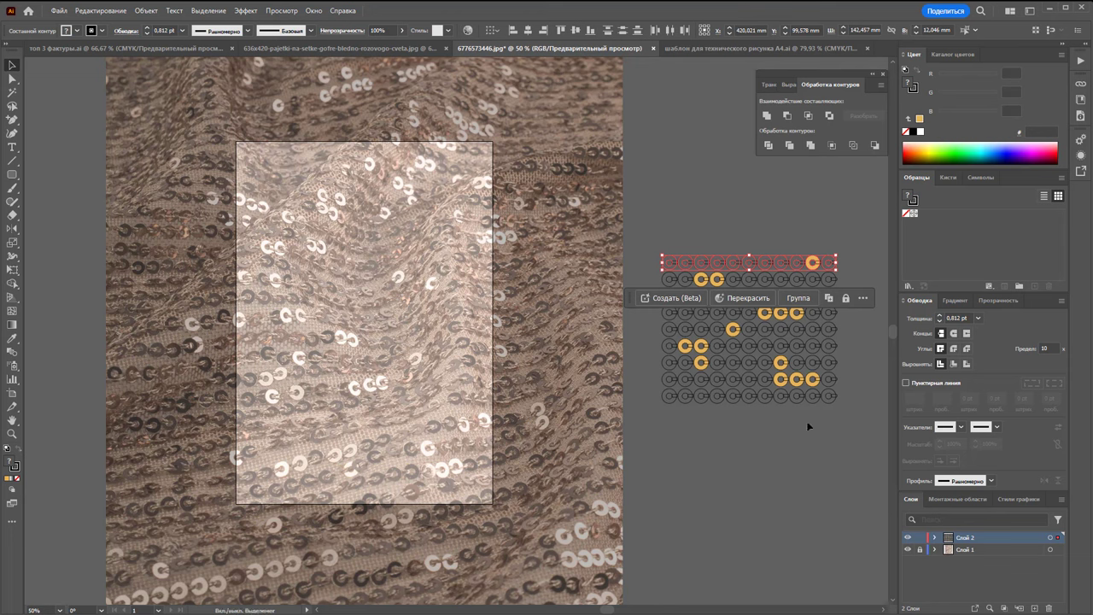
Marquee-select every row of circles in the sequin grid
left_click_drag(649, 401, 843, 386)
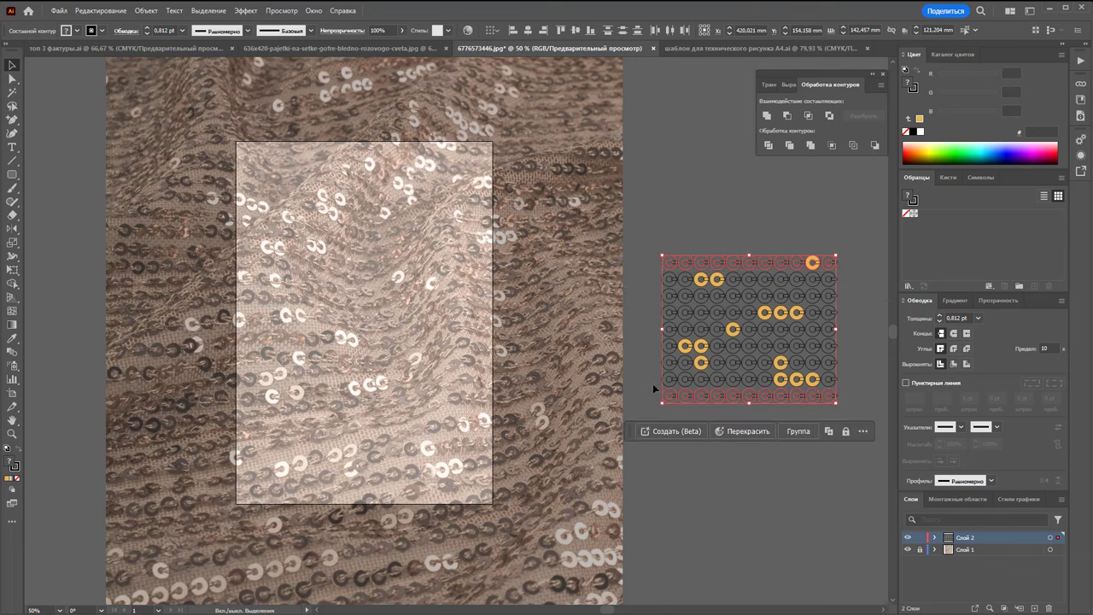
left_click_drag(654, 385, 817, 384)
left_click_drag(643, 365, 869, 355)
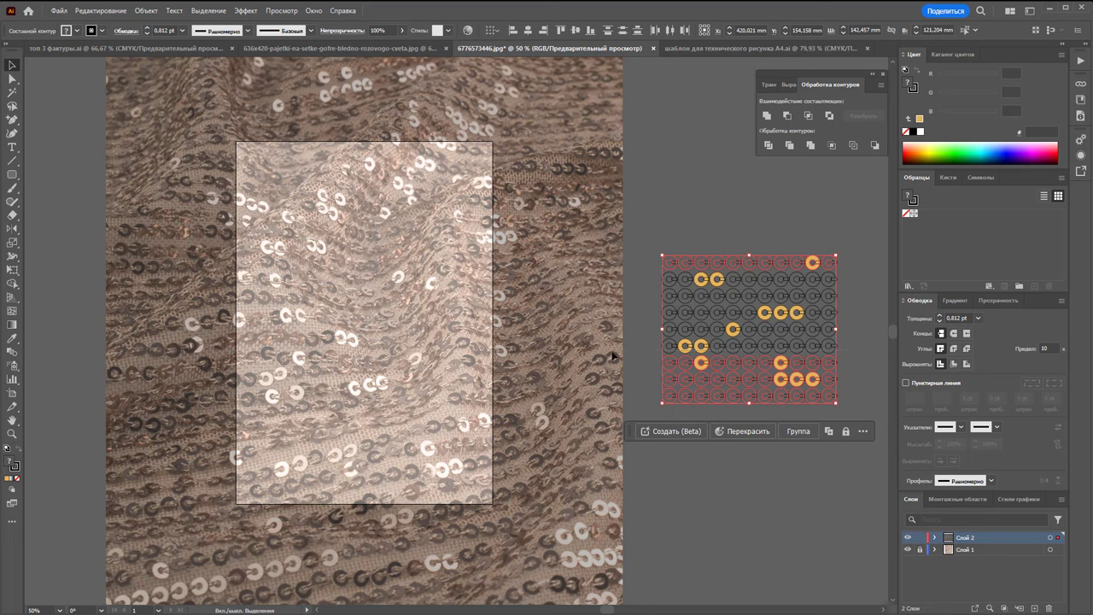
left_click_drag(613, 356, 841, 346)
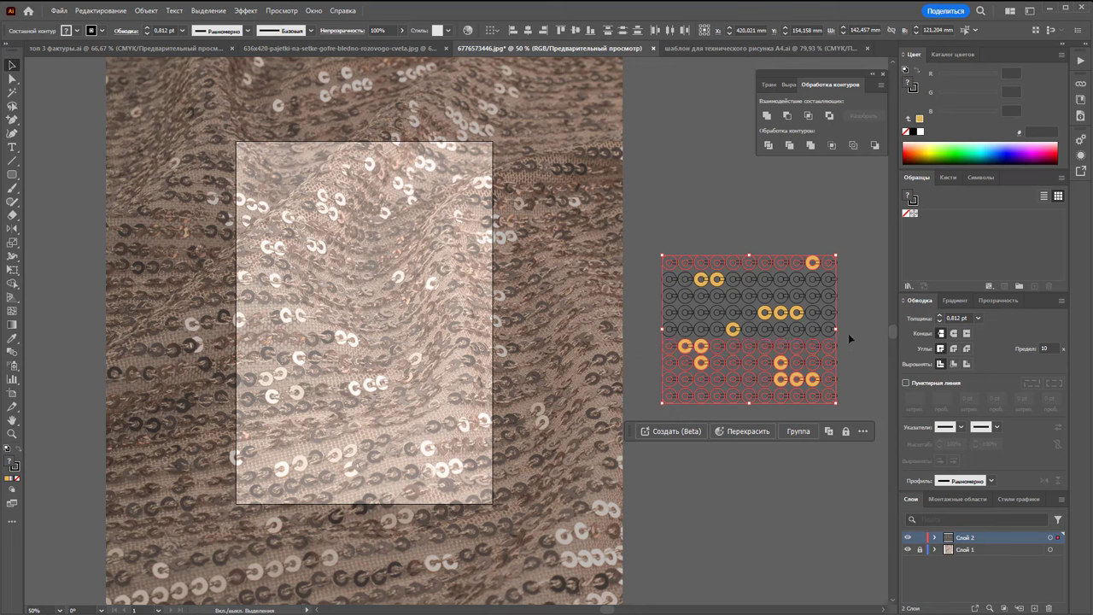
left_click_drag(644, 332, 905, 330)
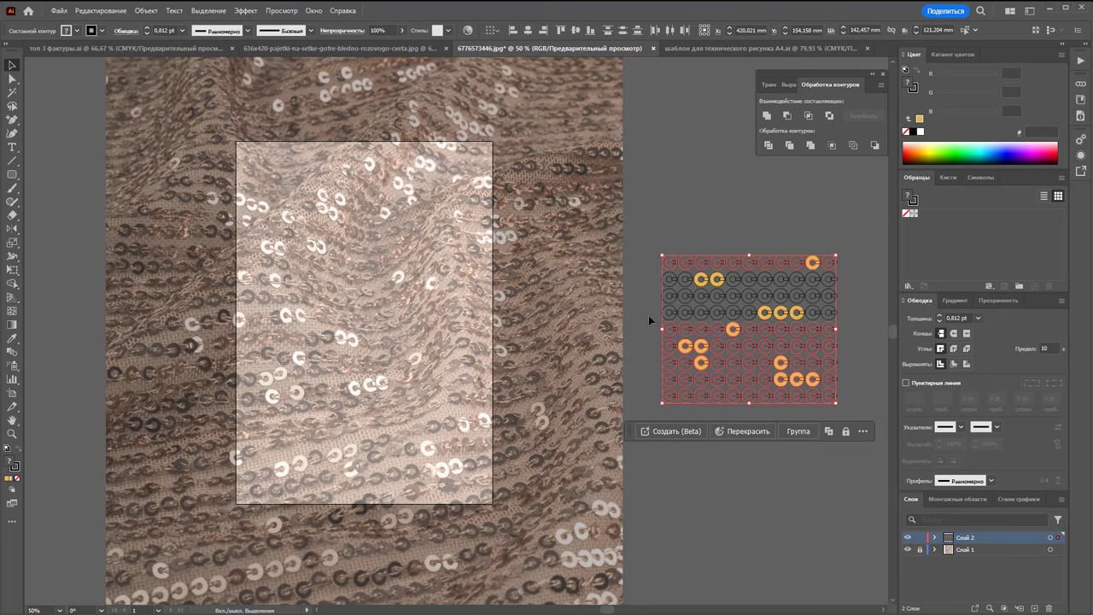
left_click_drag(649, 321, 841, 314)
left_click_drag(657, 304, 858, 307)
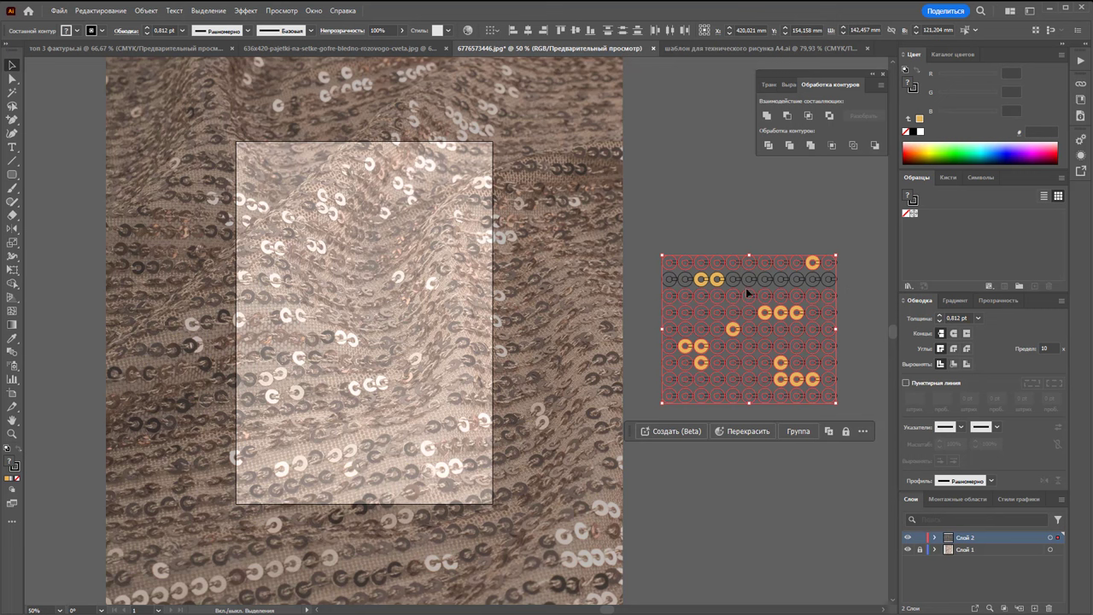
left_click(664, 281, "shift")
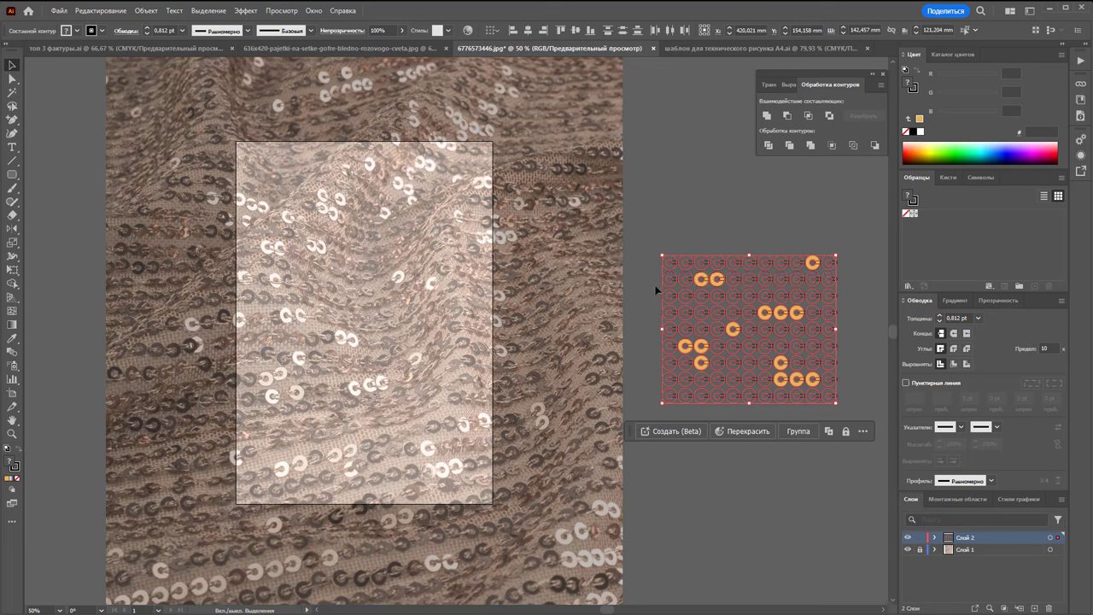
Remove the eight scattered gold sequins from the selection
left_click(721, 278, "shift")
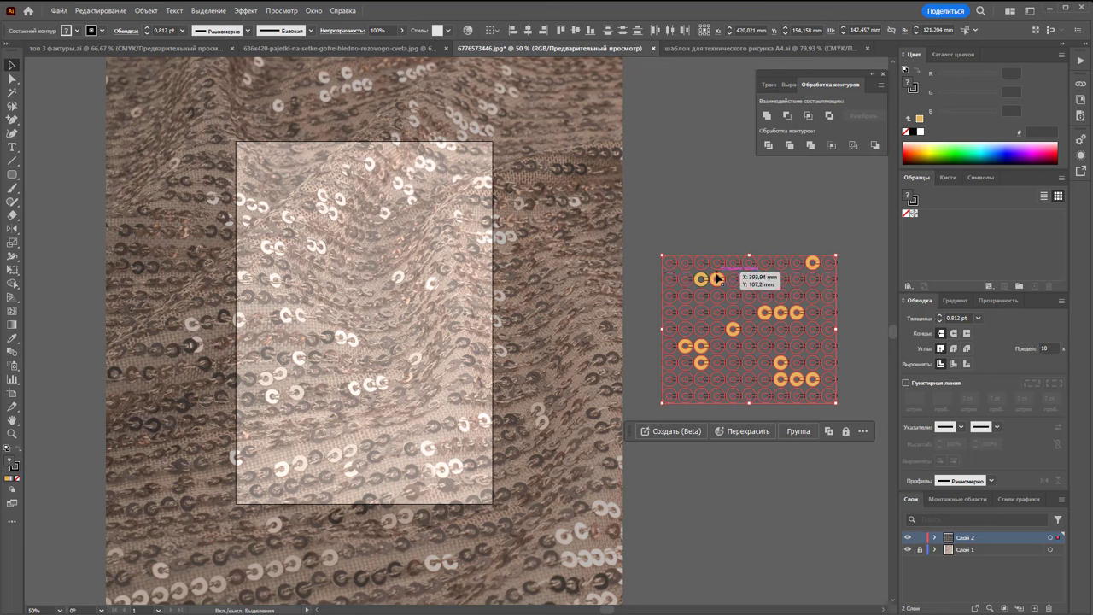
left_click(812, 263, "shift")
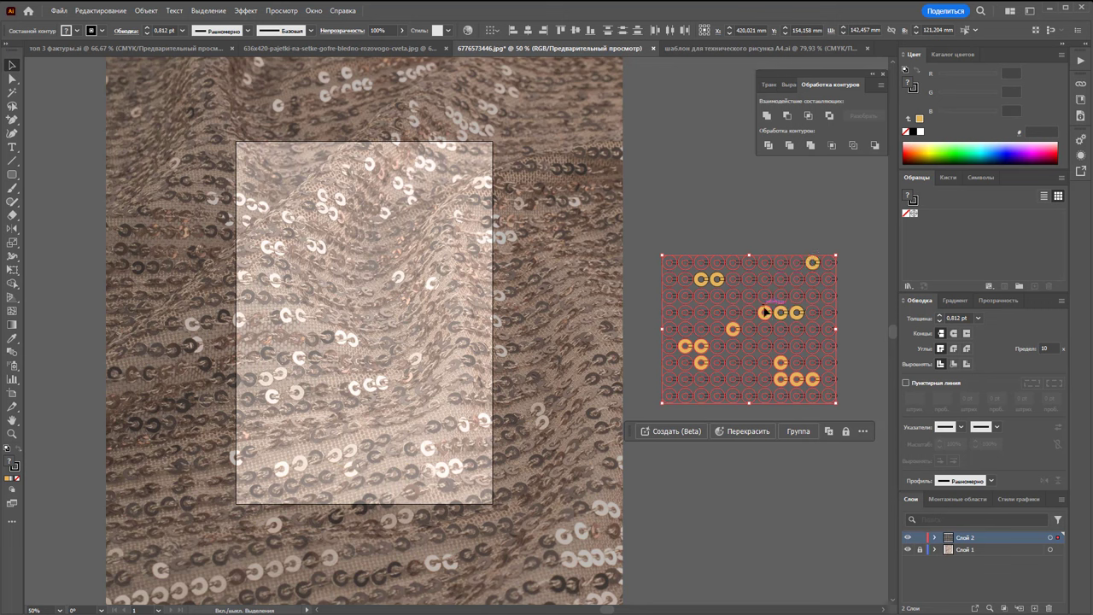
left_click(780, 312, "shift")
left_click(784, 360, "shift")
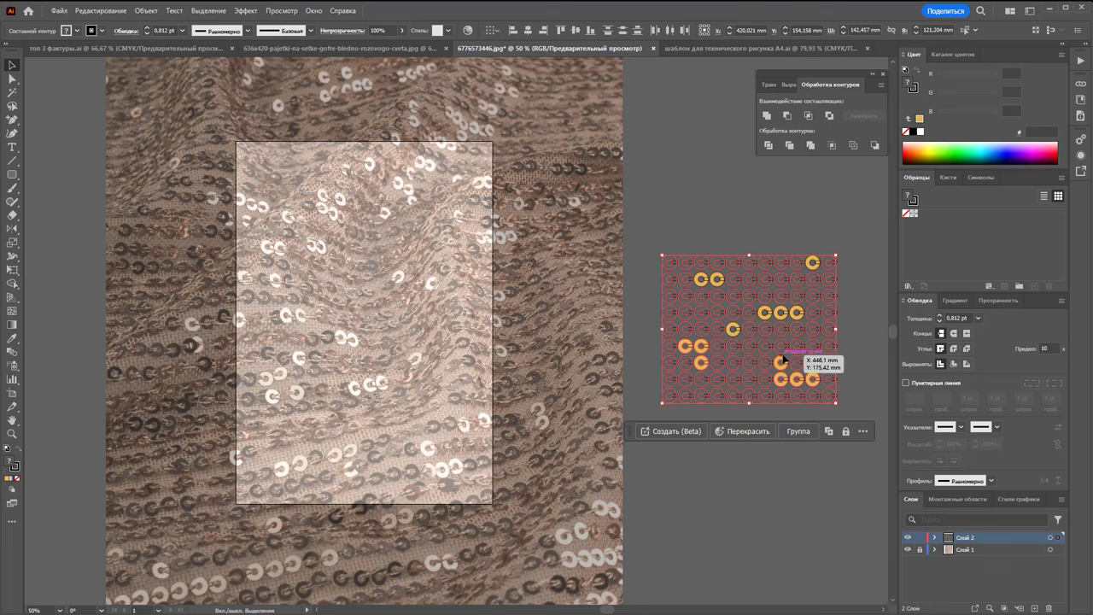
left_click(783, 378, "shift")
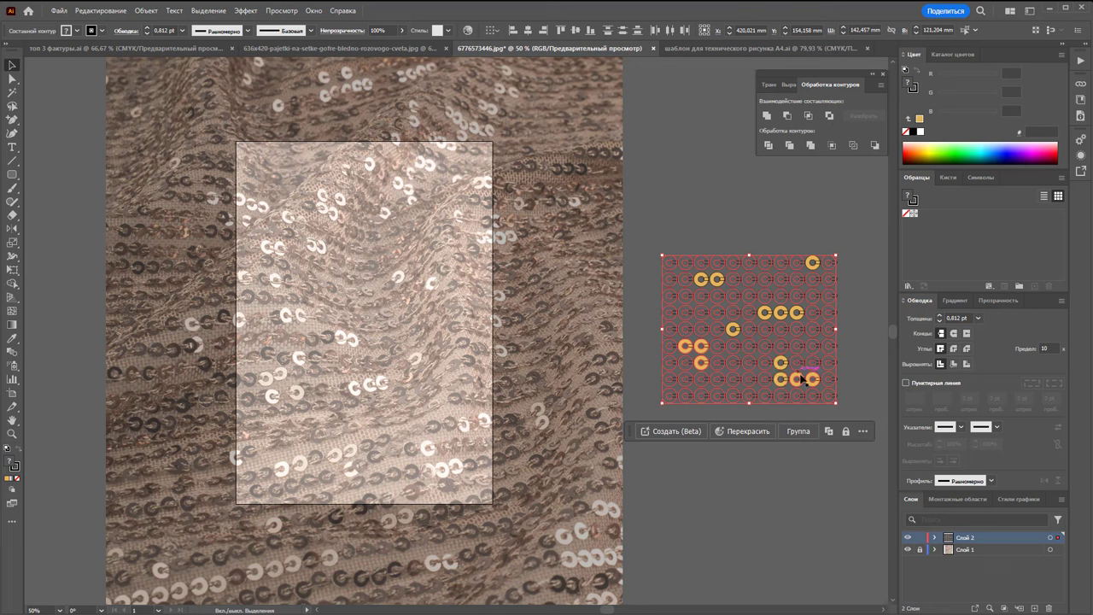
left_click(814, 378, "shift")
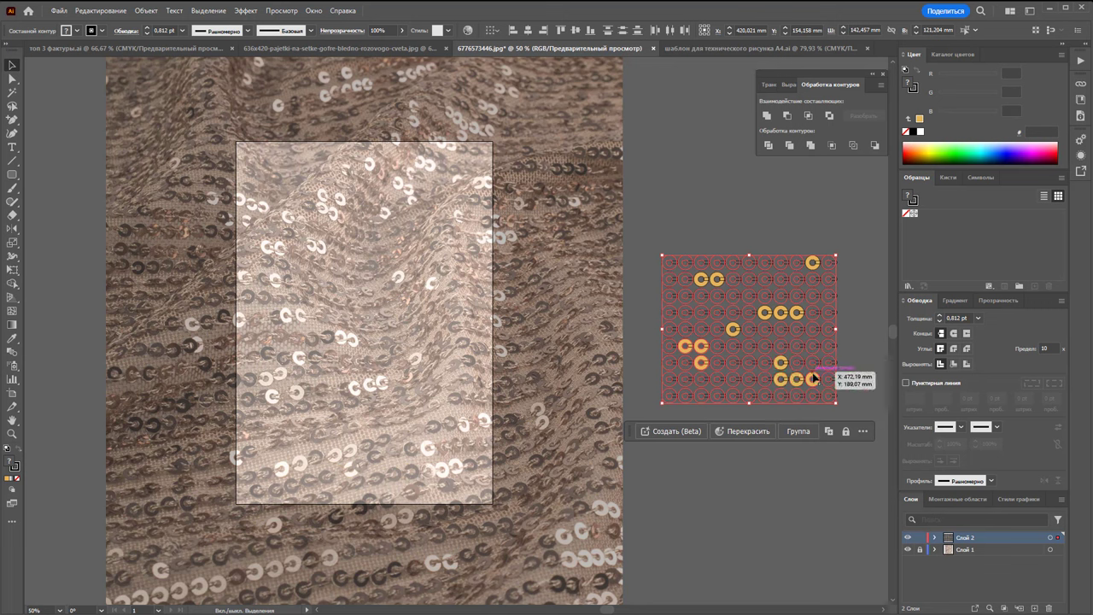
left_click(704, 343, "shift")
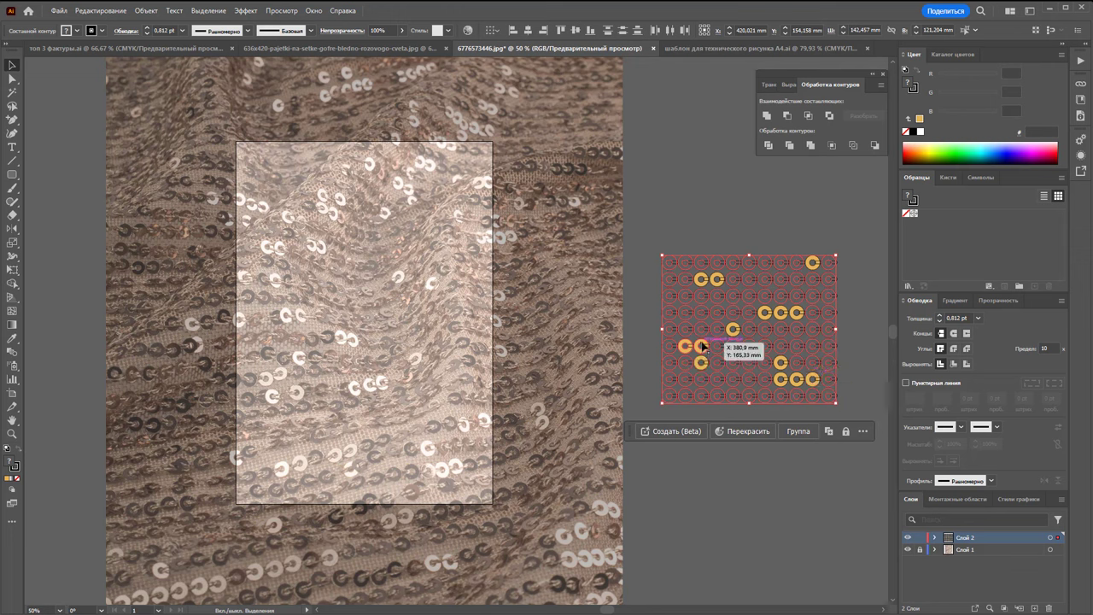
left_click(686, 345)
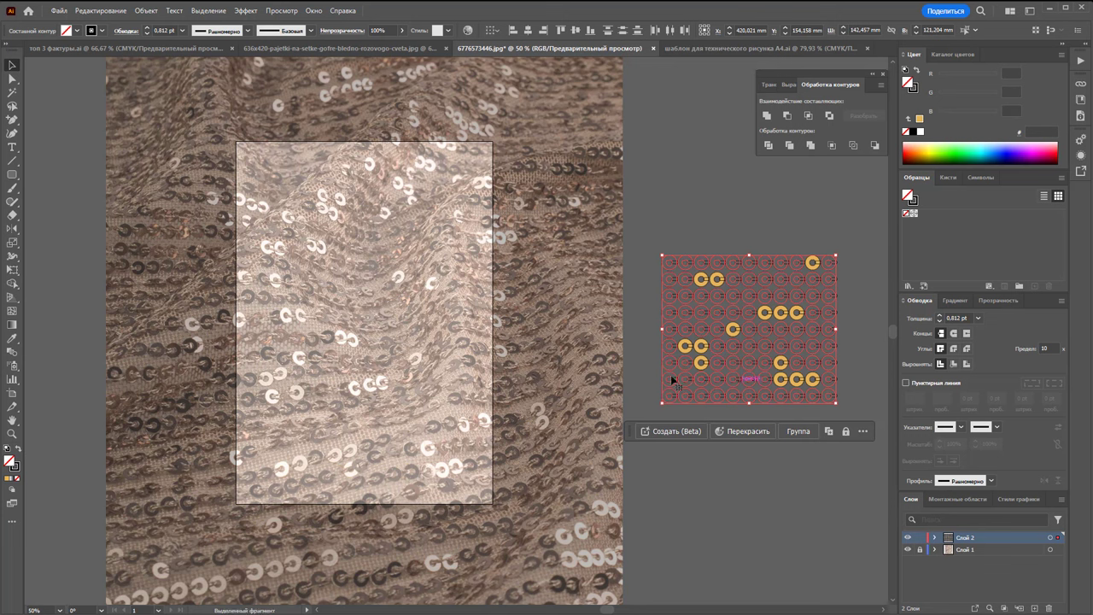
Fill the selected plain circles with muted brown 7C6A4D
left_click(12, 339)
left_click(704, 344)
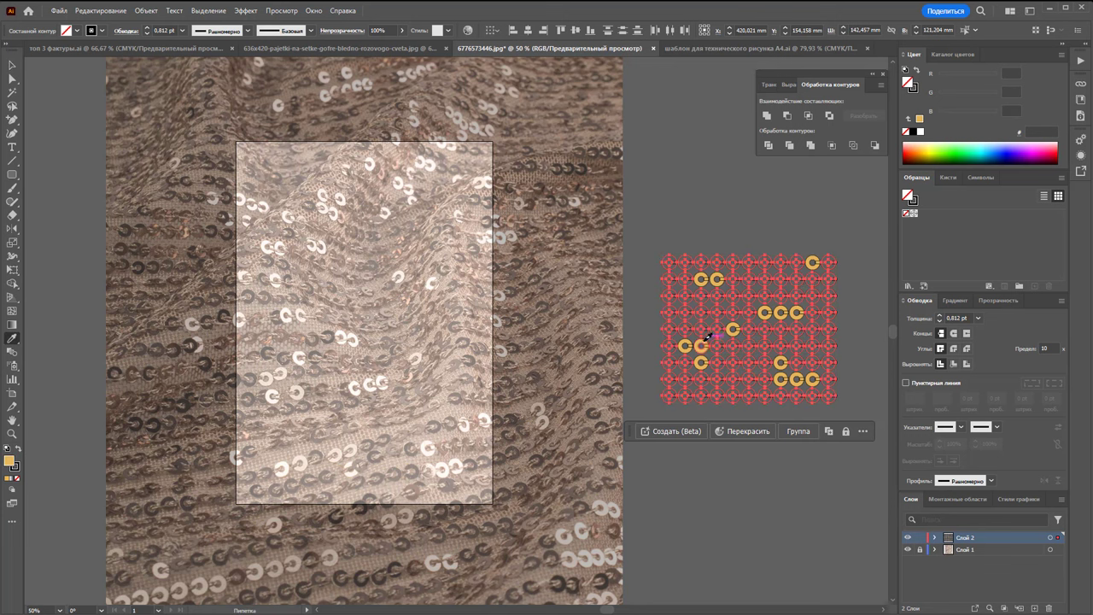
double_click(10, 462)
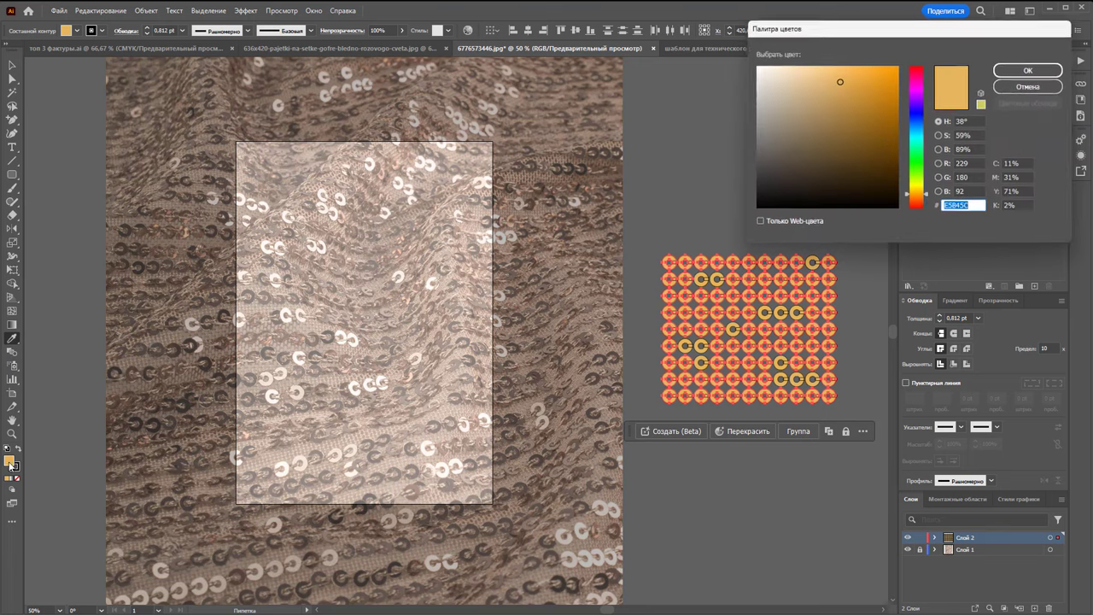
left_click_drag(835, 107, 809, 139)
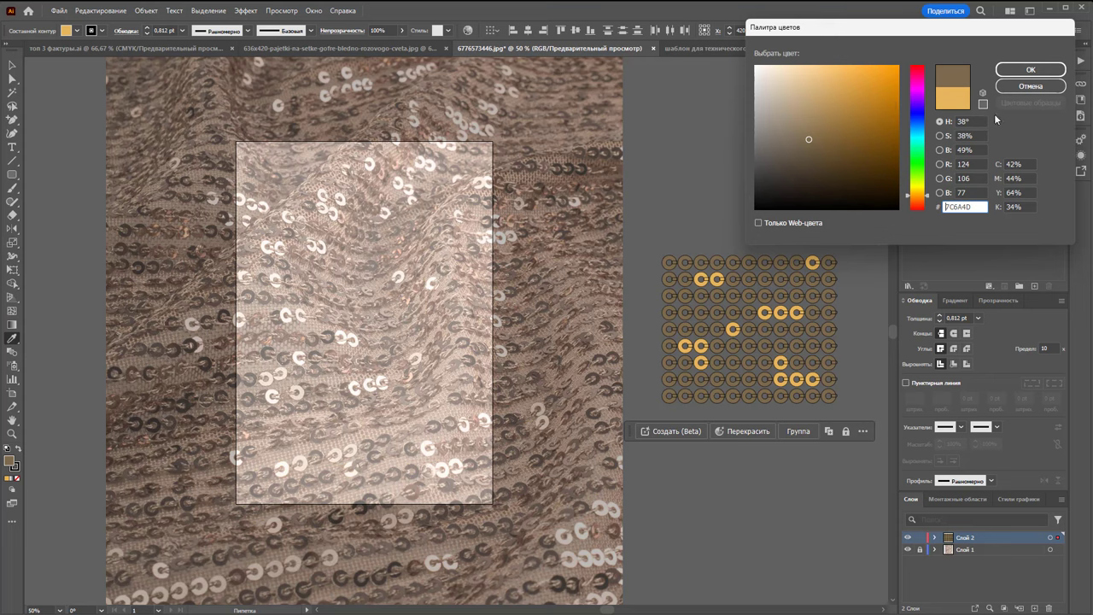
left_click(1031, 70)
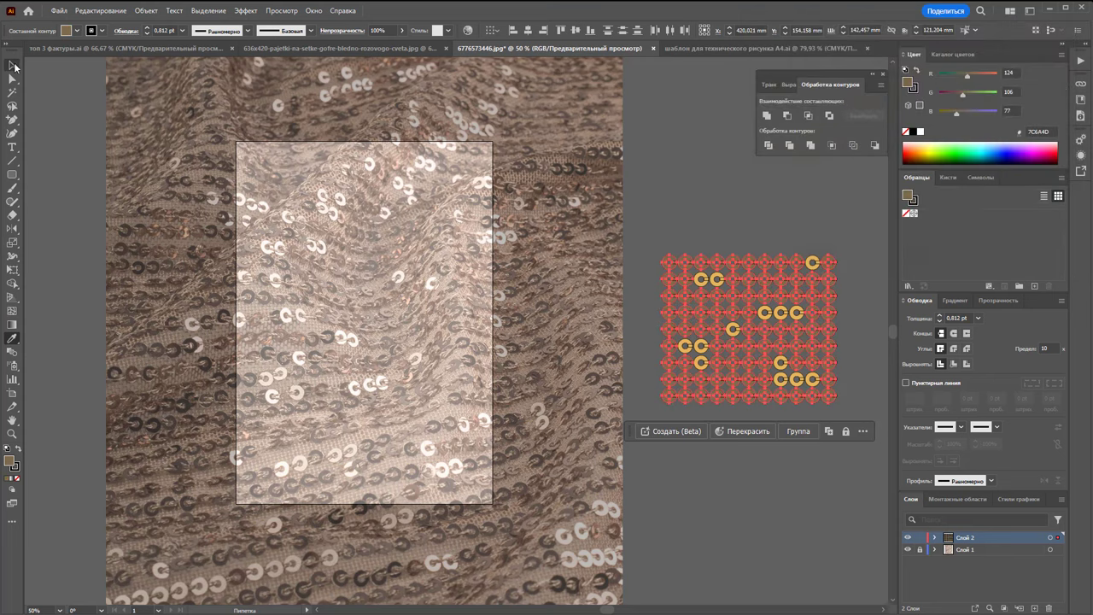
left_click(13, 65)
Select six scattered brown circles across the tile, including one in the top row
left_click(732, 225)
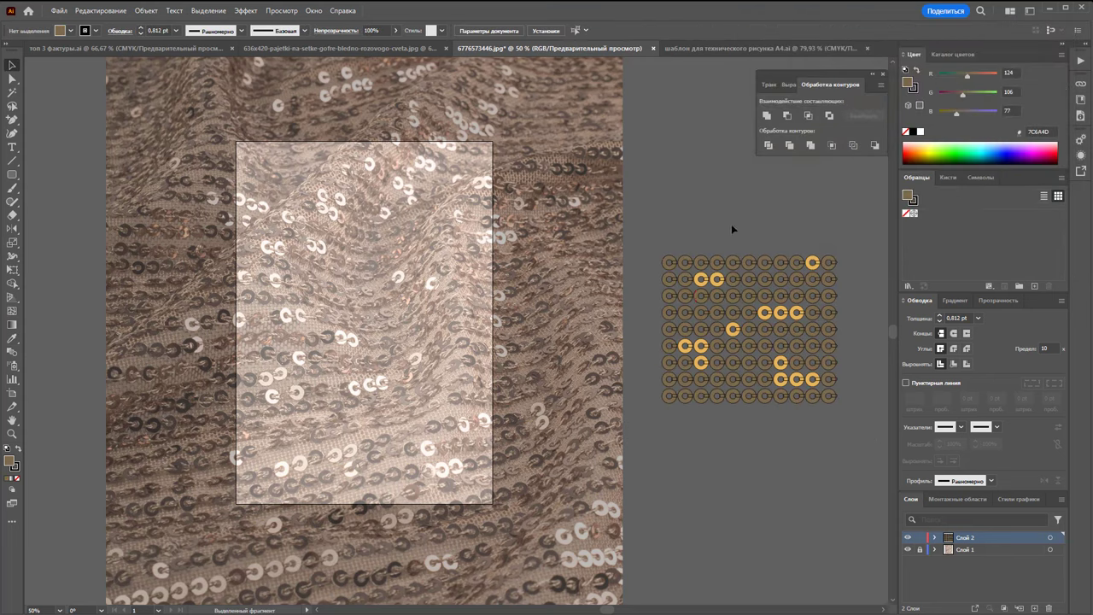
left_click(718, 312)
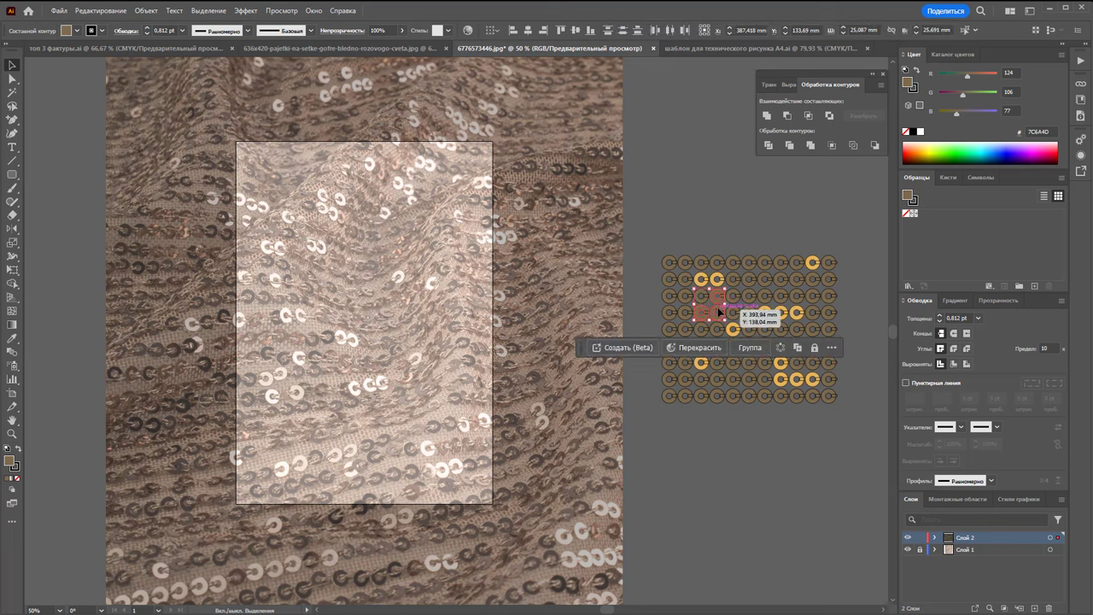
left_click(750, 397, "shift")
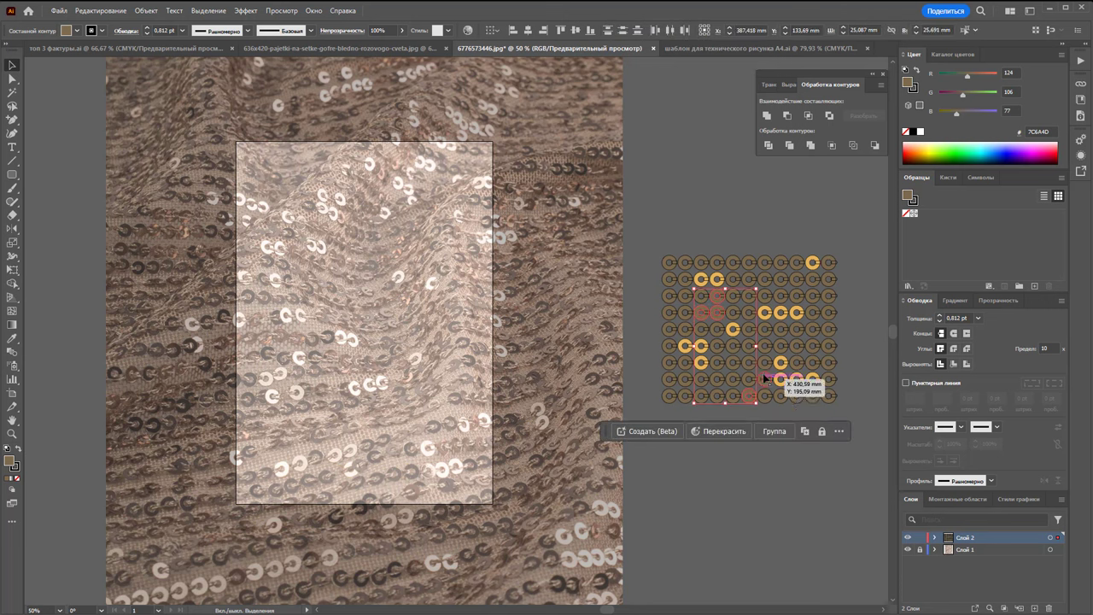
left_click(800, 303, "shift")
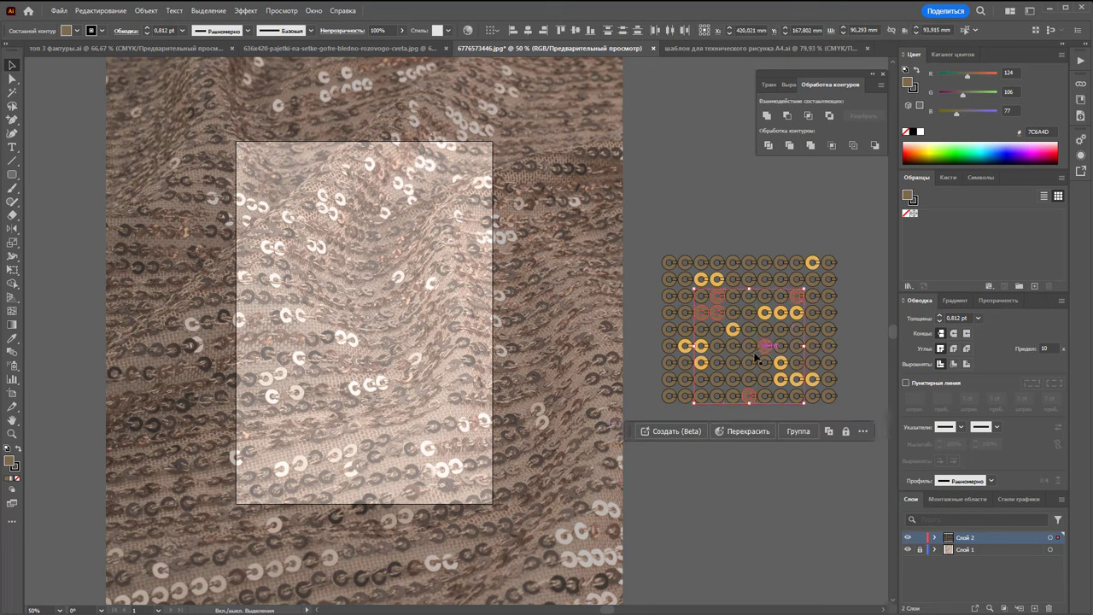
left_click(665, 391, "shift")
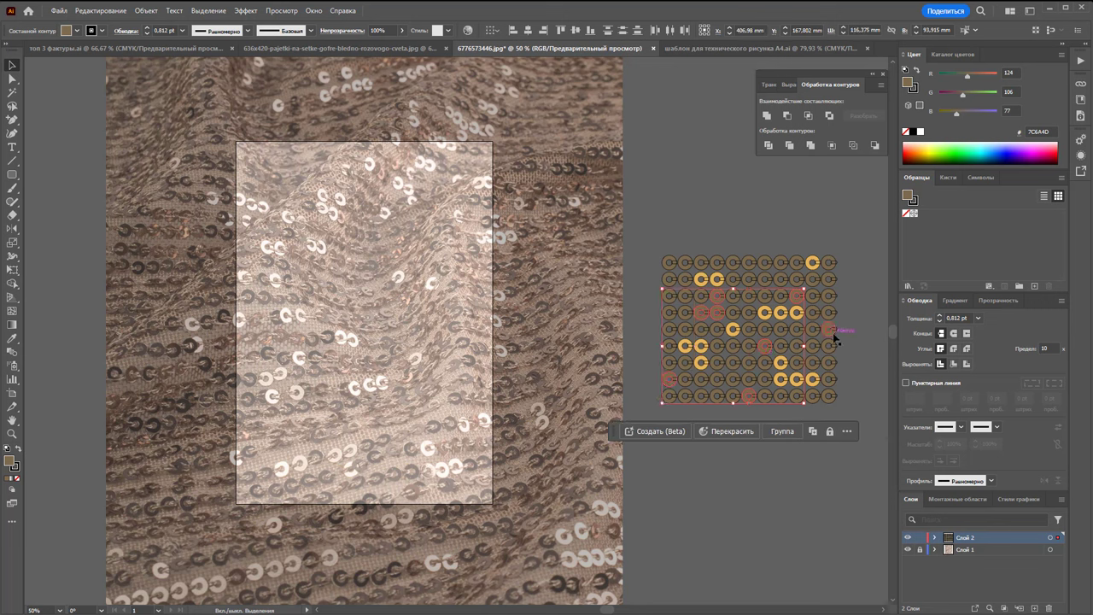
left_click(830, 328, "shift")
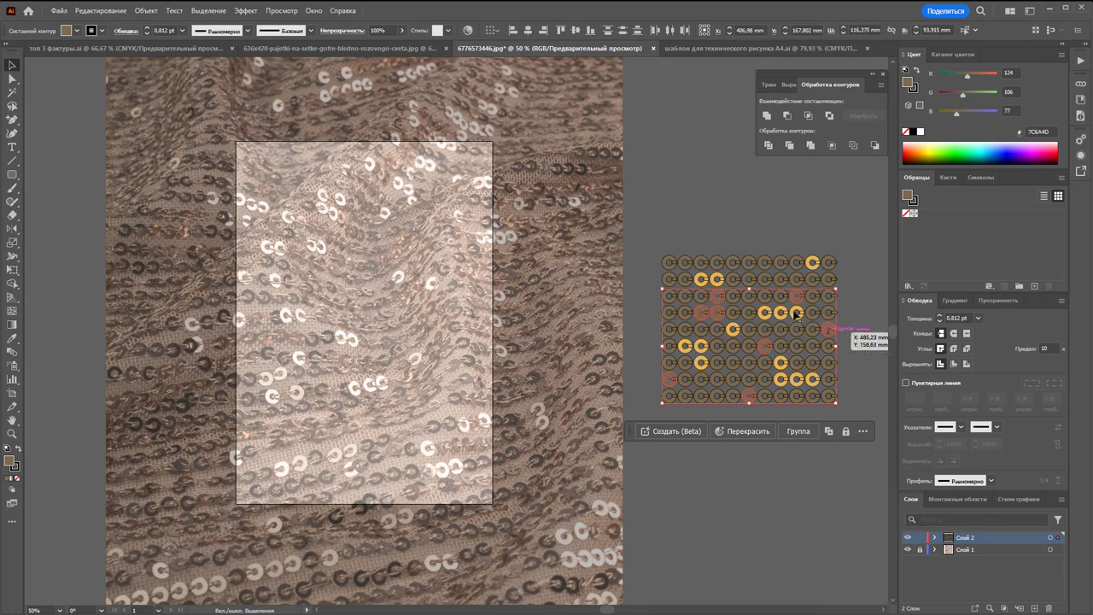
left_click(752, 268, "shift")
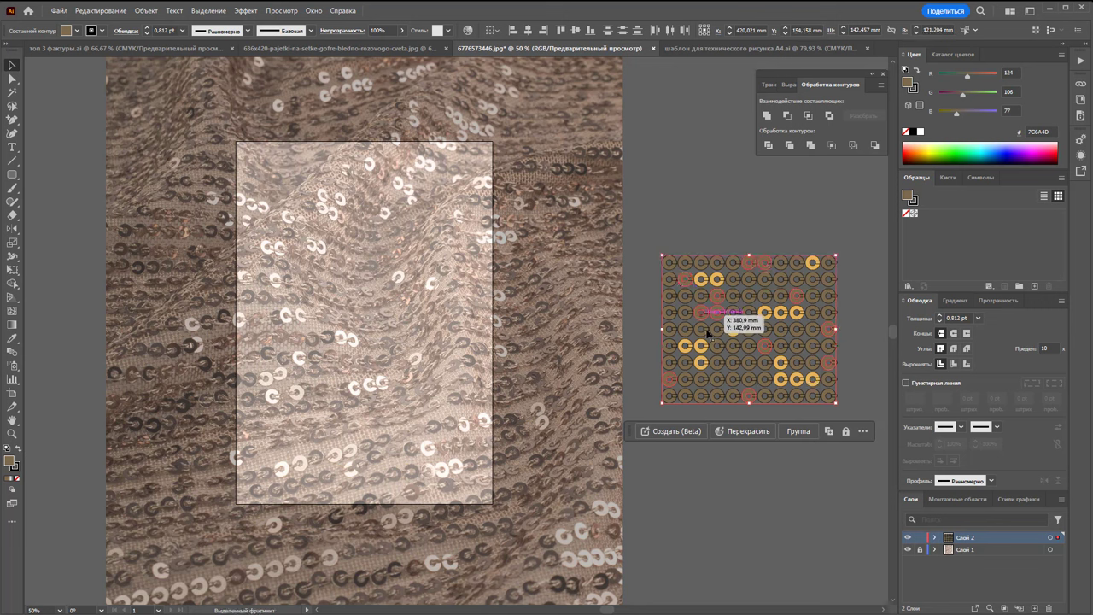
Give the selected circles a darker brown fill, 4F4332
key("i")
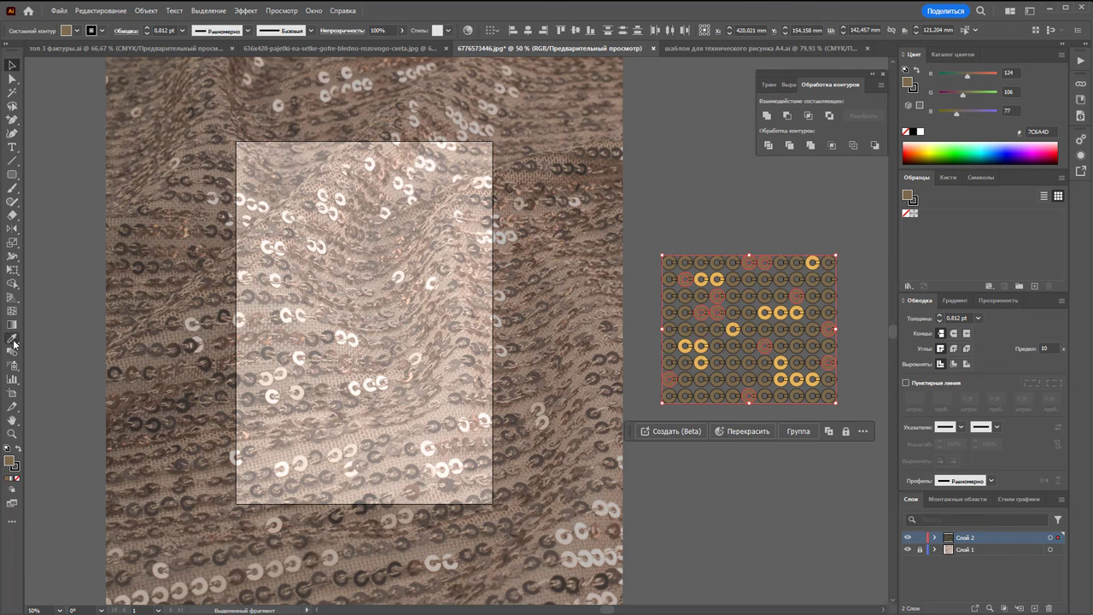
double_click(11, 463)
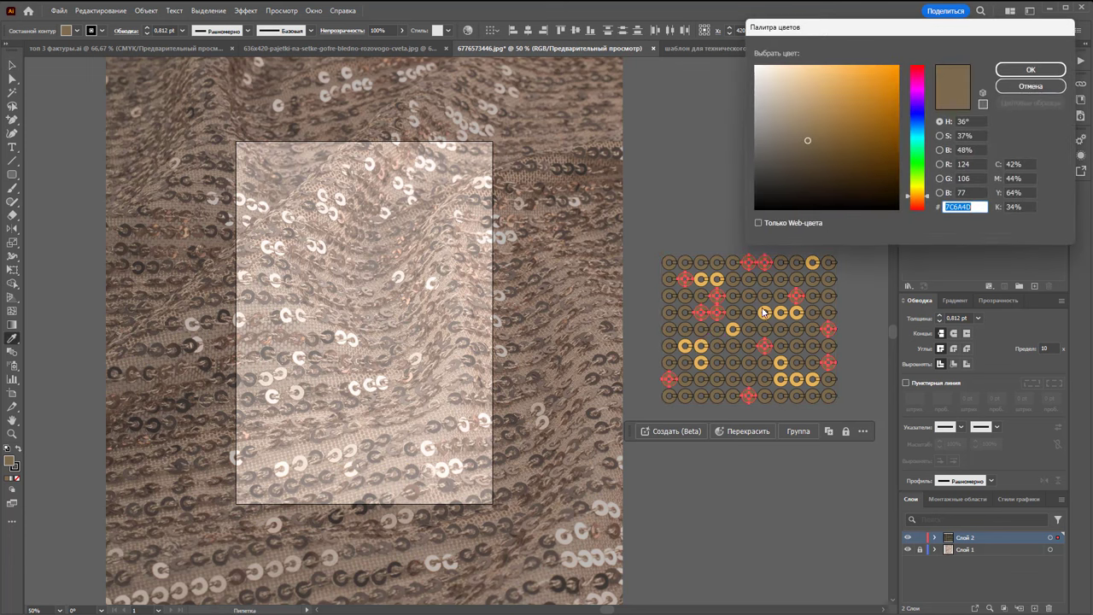
left_click_drag(807, 140, 808, 165)
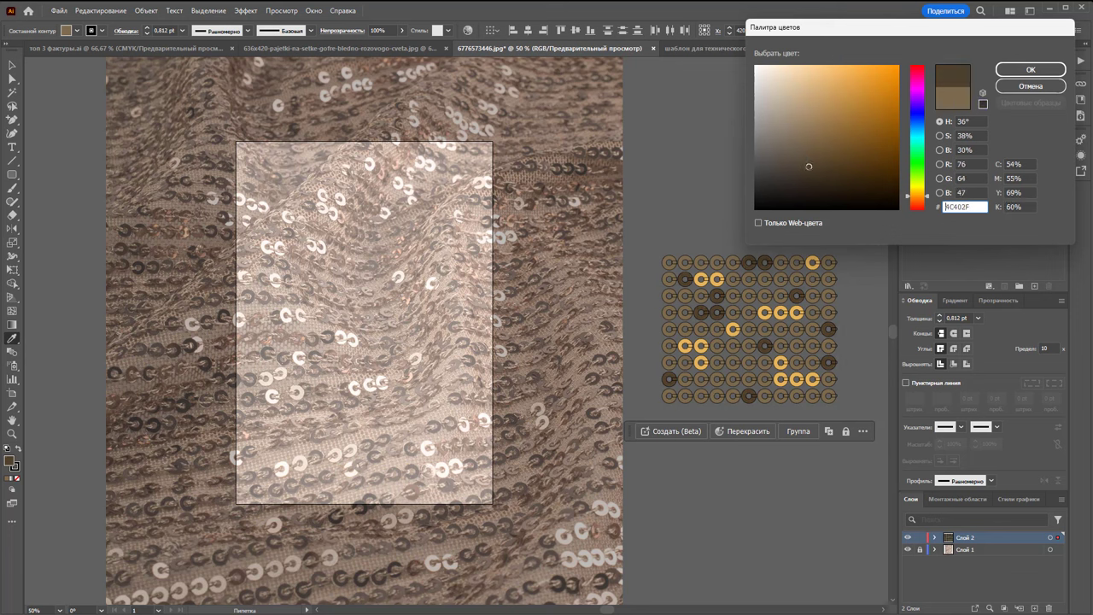
left_click(1059, 71)
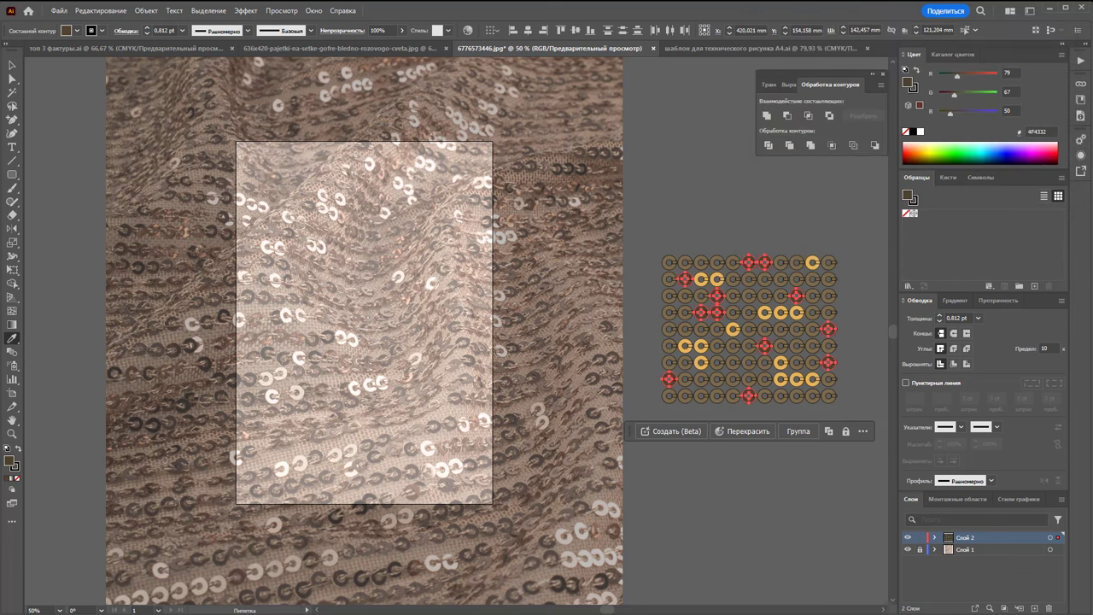
left_click(14, 65)
left_click(663, 230)
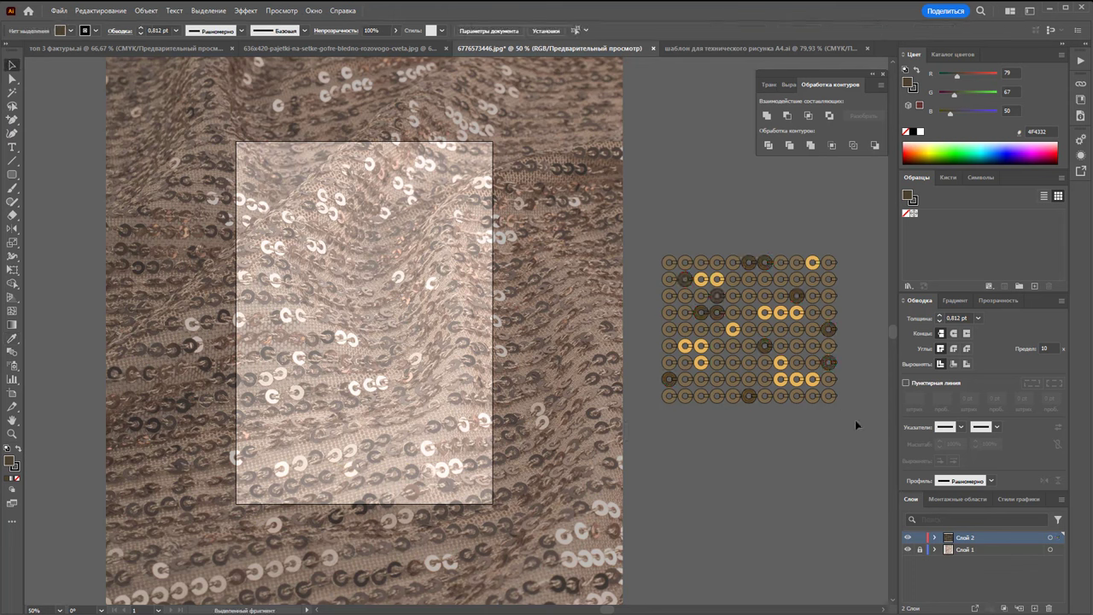
Rotate the whole sequin tile by 90 degrees
key("ctrl+a")
left_click_drag(841, 407, 819, 276)
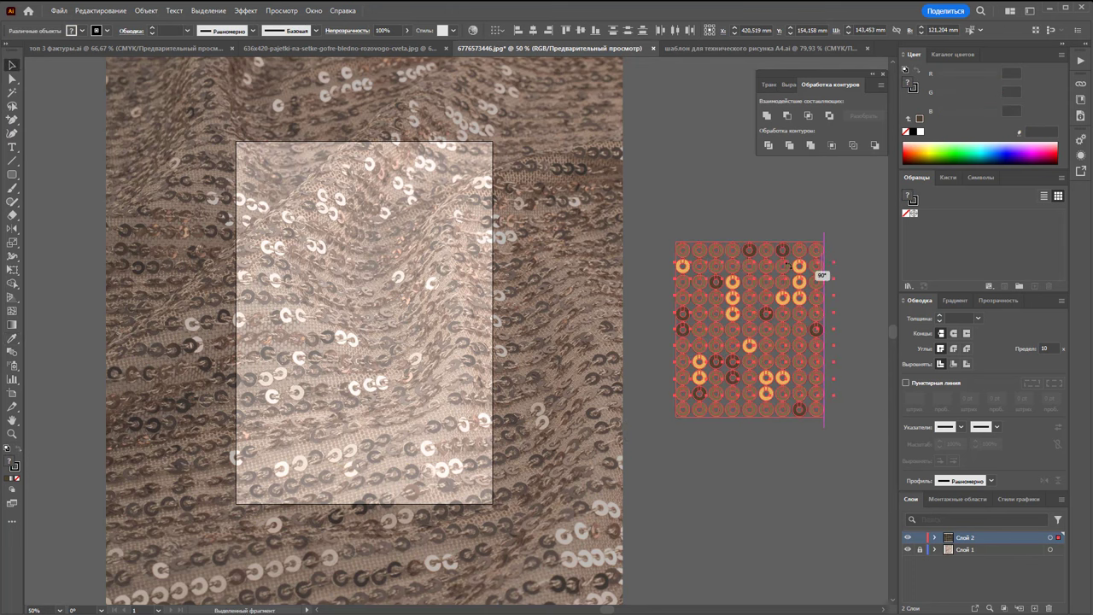
left_click(856, 279)
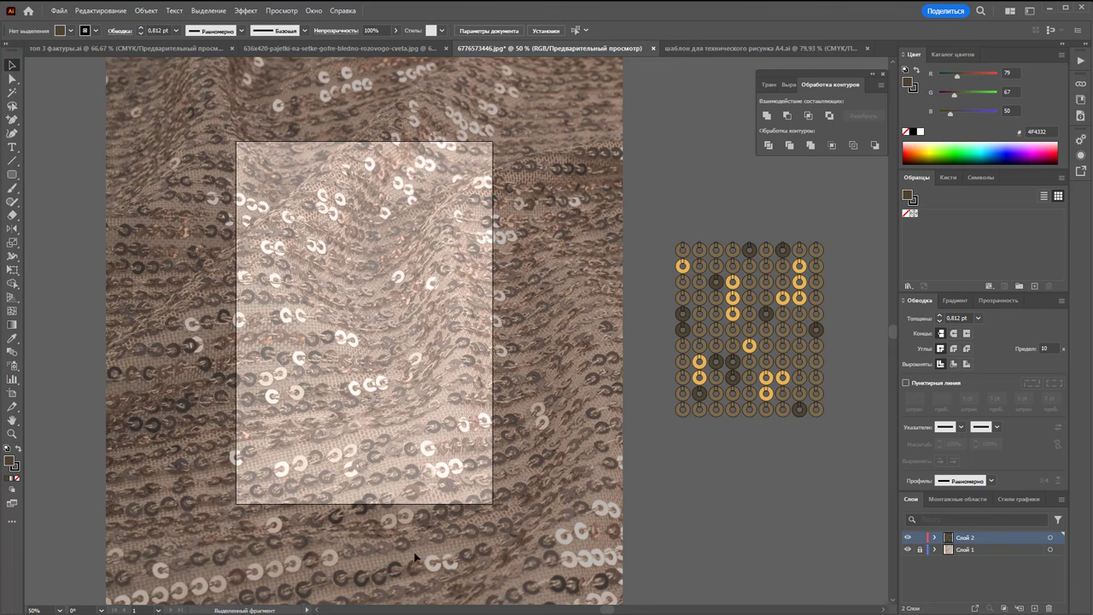
Draw a thin strip along the tile's right edge with no fill and no stroke
left_click(18, 173)
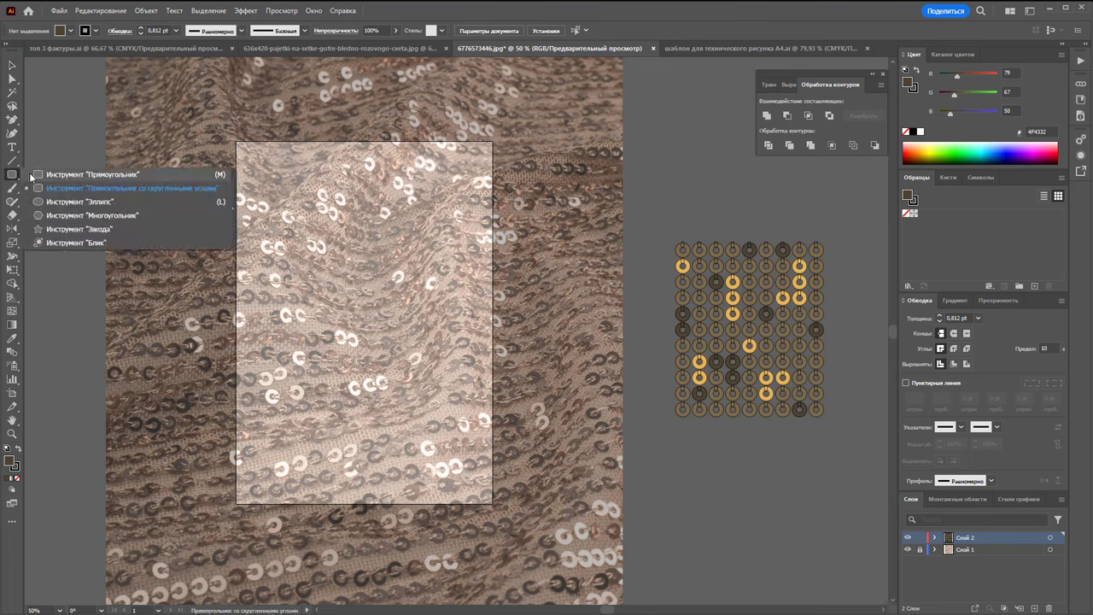
left_click_drag(824, 244, 827, 417)
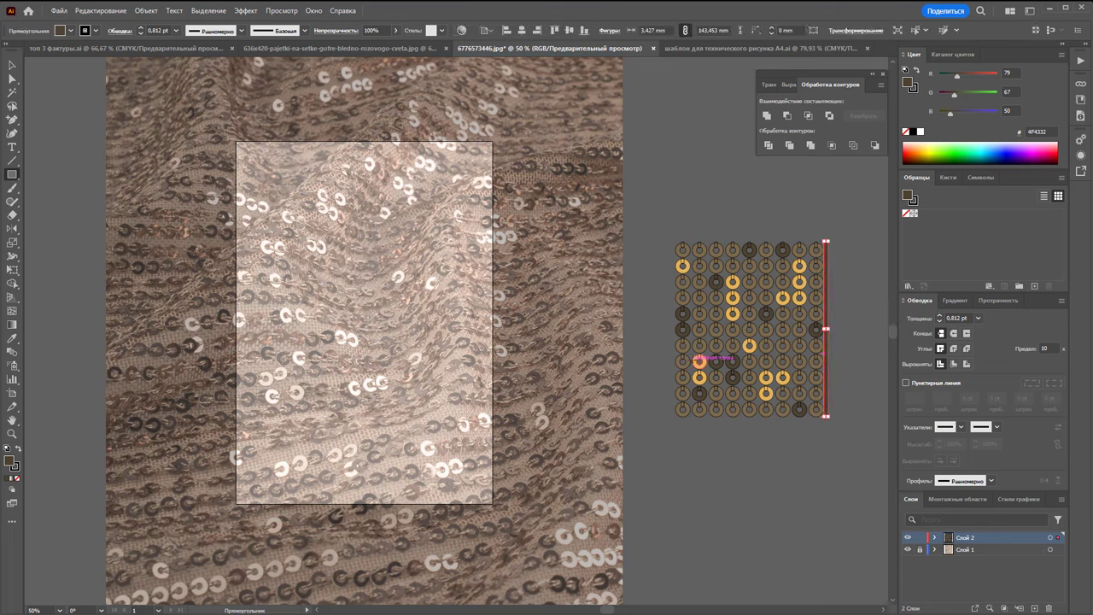
left_click(17, 479)
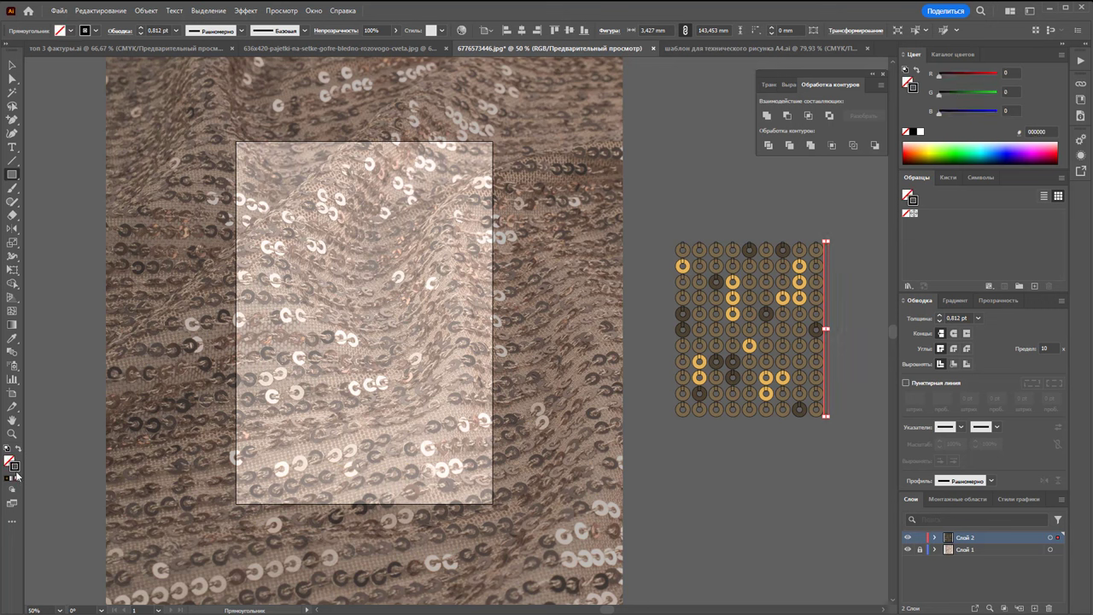
left_click(17, 479)
left_click(12, 64)
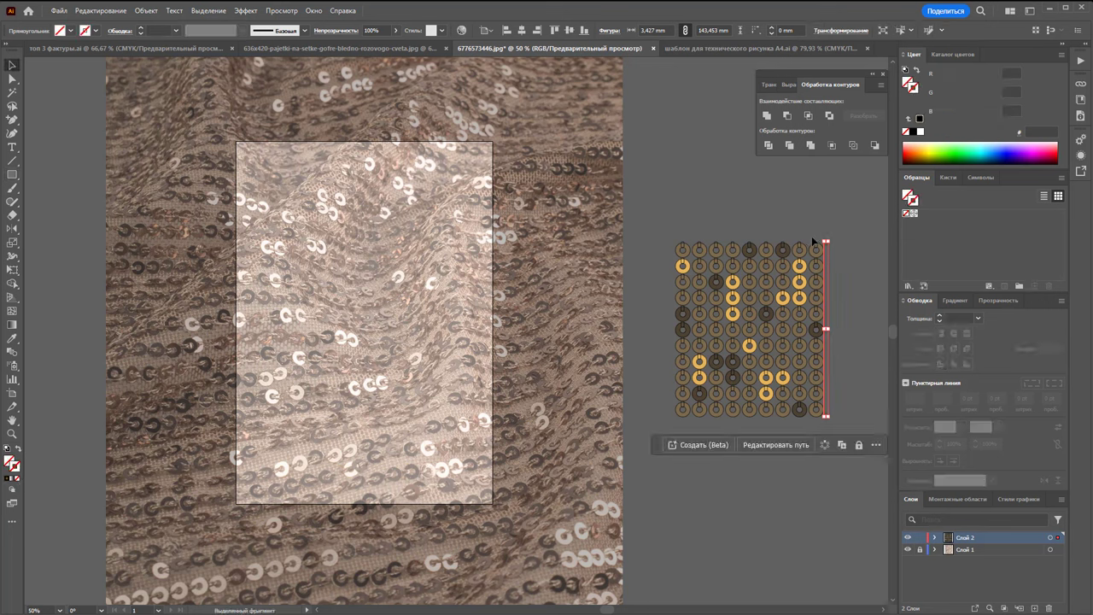
left_click(833, 316)
Resize the invisible strip to fit the tile's height
left_click(826, 317)
left_click_drag(828, 328, 836, 325)
left_click(854, 272)
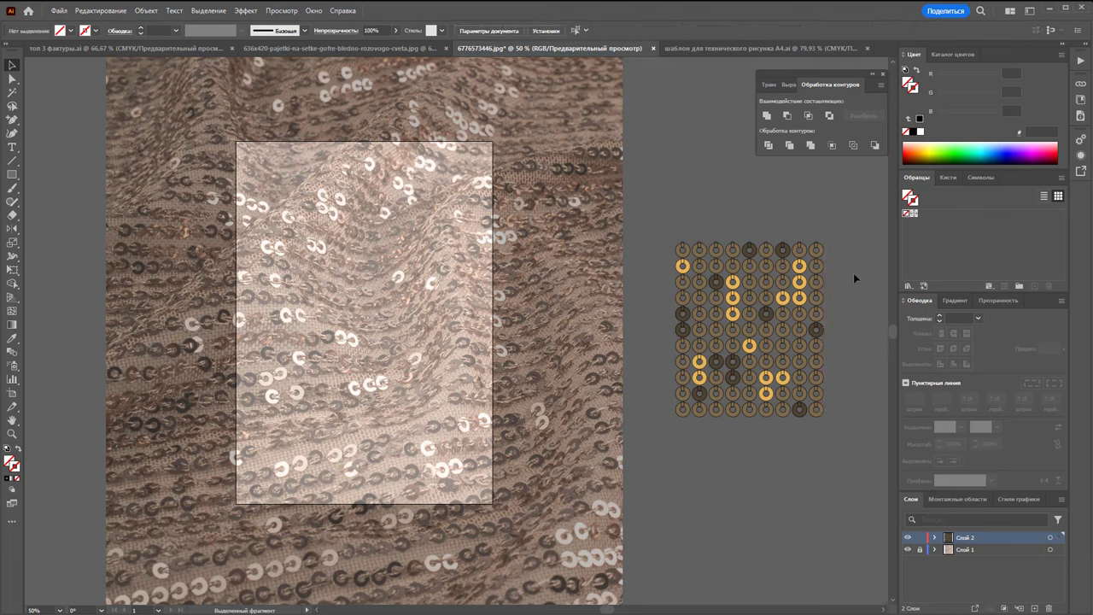
left_click_drag(655, 435, 701, 393)
Add the sequin tile to the Swatches panel as a new pattern swatch
left_click_drag(742, 318, 934, 243)
key("z")
left_click(761, 328, "alt")
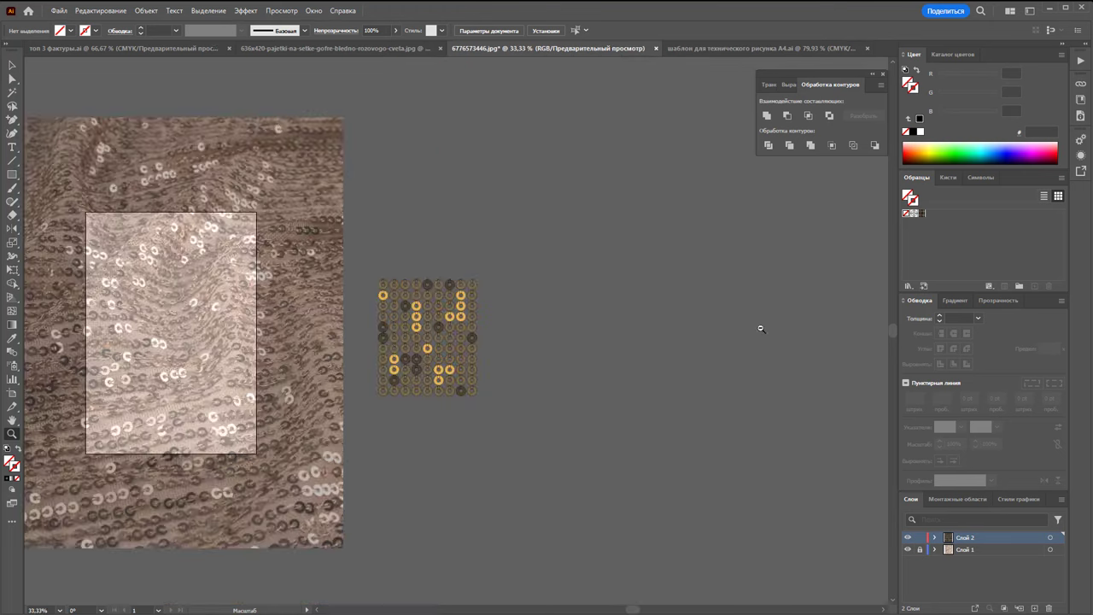
Draw a large rectangle beside the tile and fill it with the sequin pattern
left_click(12, 175)
left_click_drag(509, 183, 775, 471)
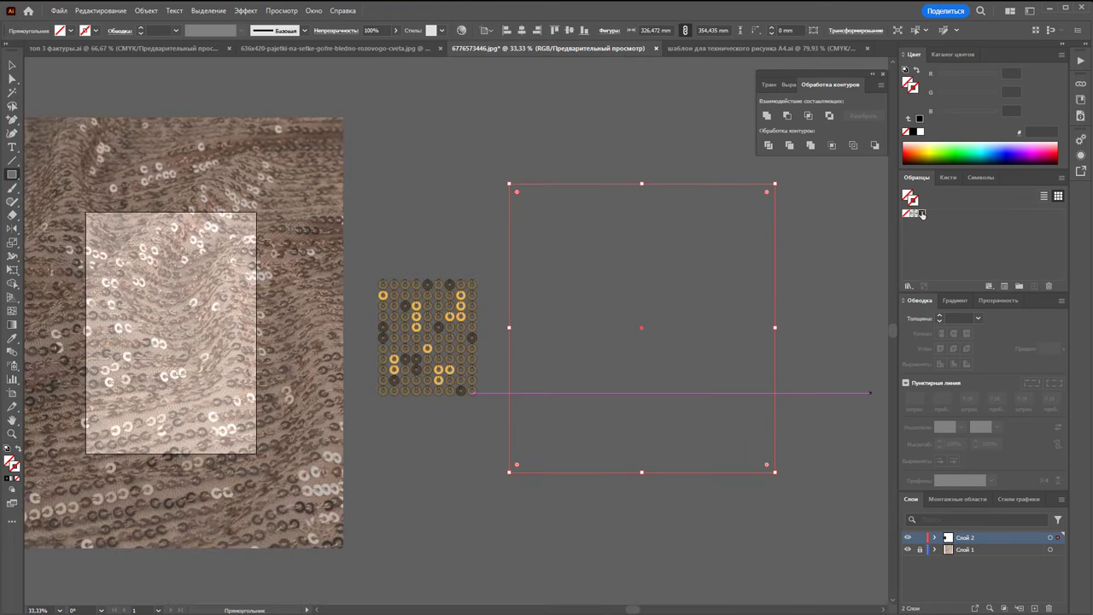
left_click(921, 213)
left_click(18, 450)
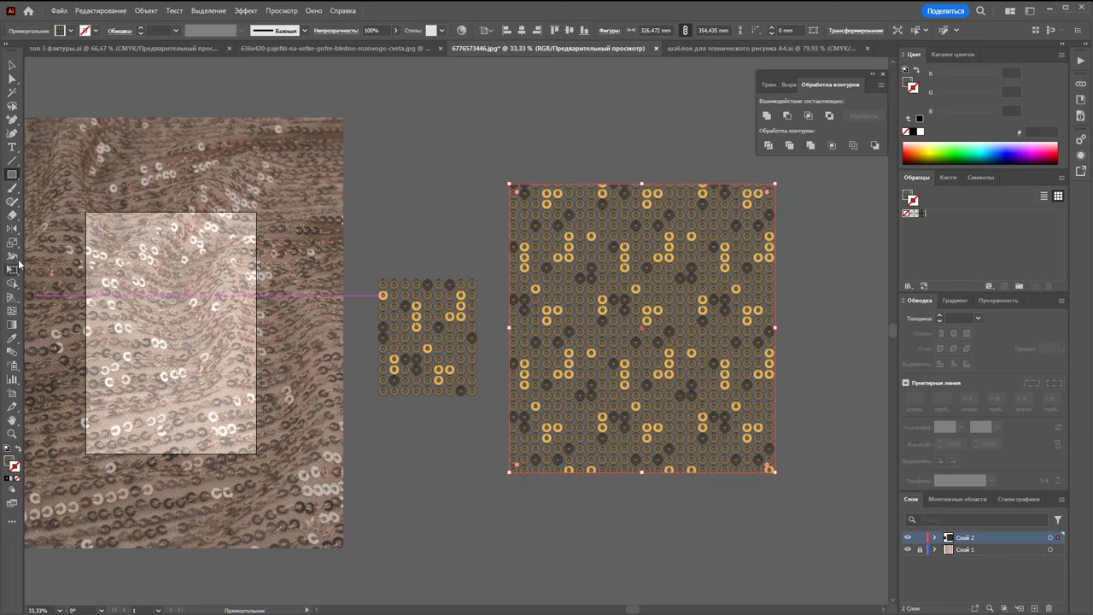
Open the Reflect options for the rectangle and cancel without mirroring
left_click(13, 229)
double_click(14, 229)
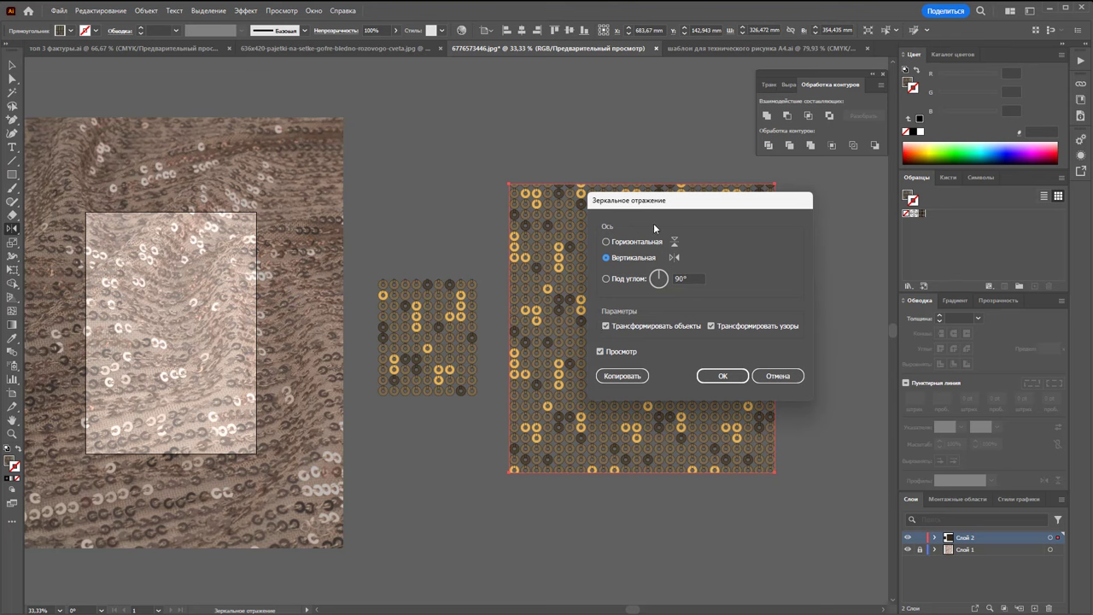
left_click_drag(653, 202, 854, 265)
left_click(979, 437)
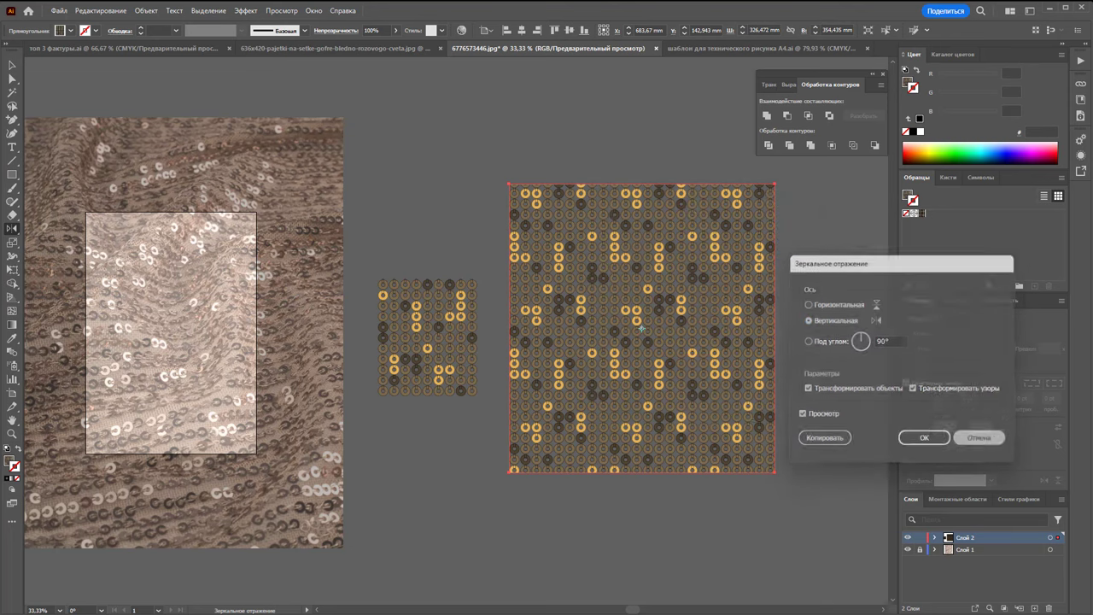
left_click(12, 229)
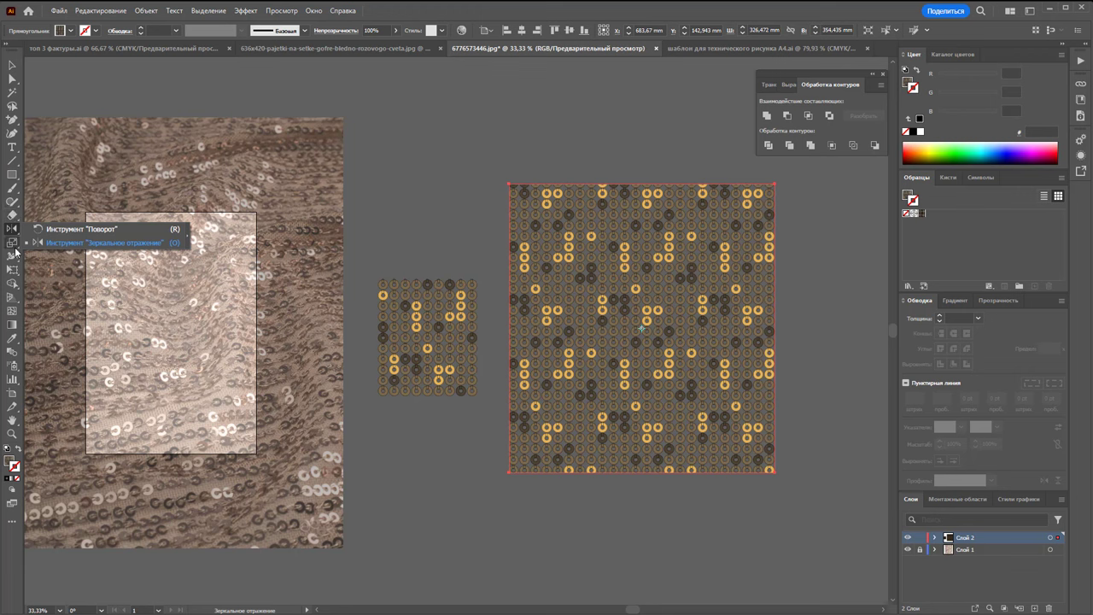
Scale only the rectangle's pattern to 45% uniform, leaving strokes, effects and corners unscaled
double_click(13, 245)
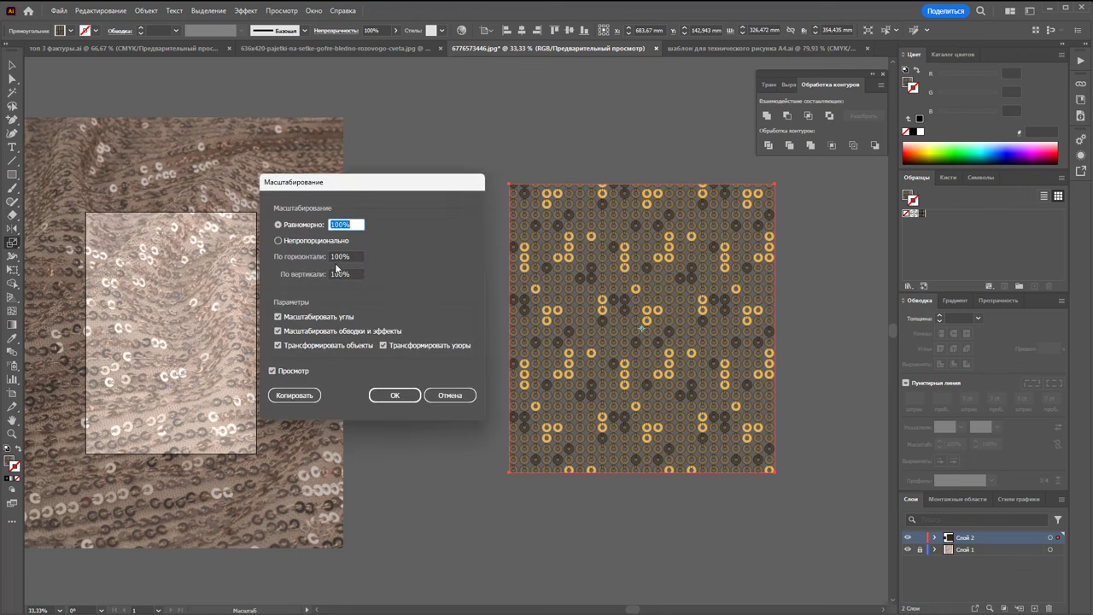
type("45")
left_click(287, 345)
left_click(288, 333)
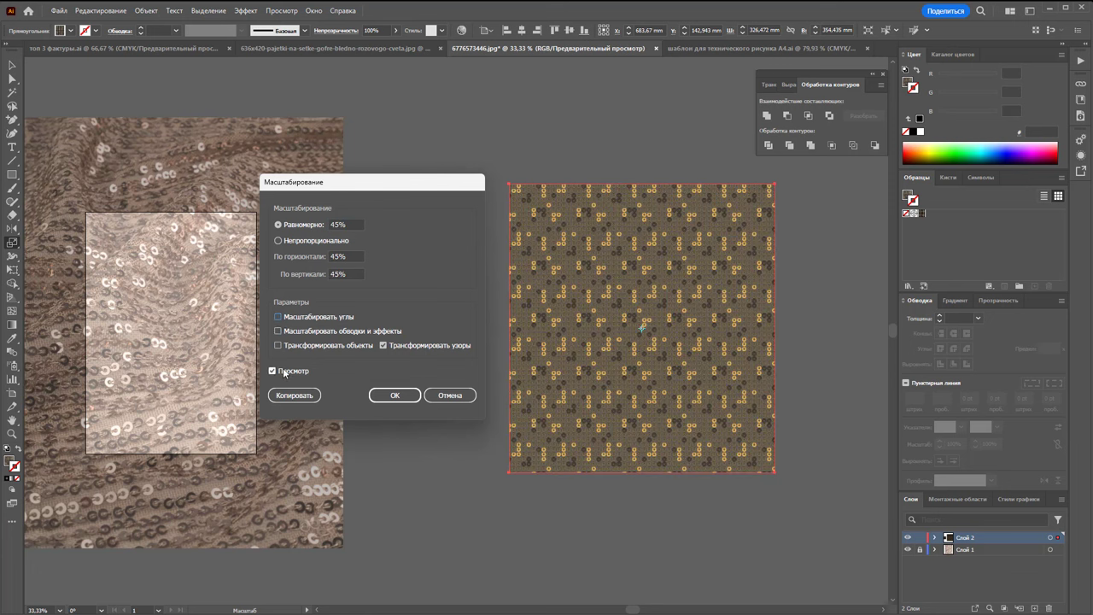
left_click(283, 370)
left_click(395, 395)
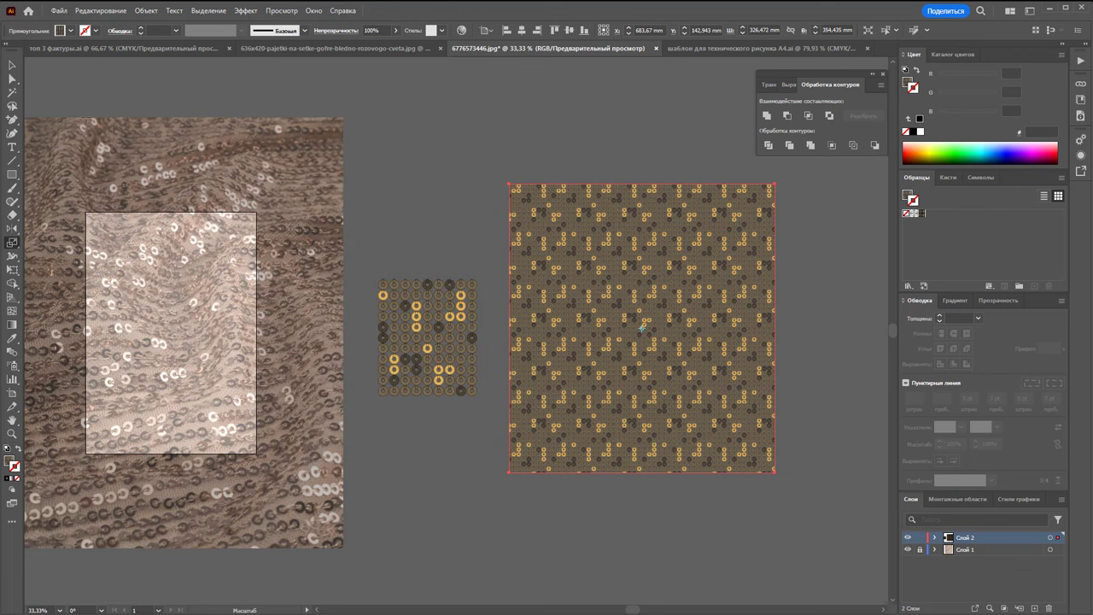
left_click(12, 64)
left_click(305, 103)
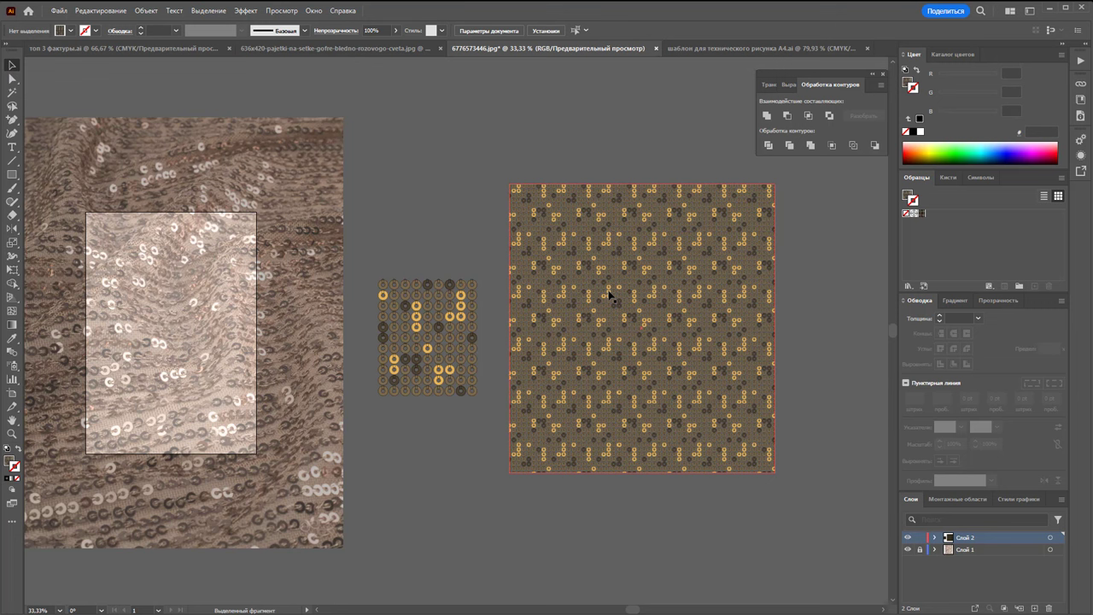
In Recolor Artwork, lower the pattern's gold to saturation 45 and brightness 81
left_click(609, 294)
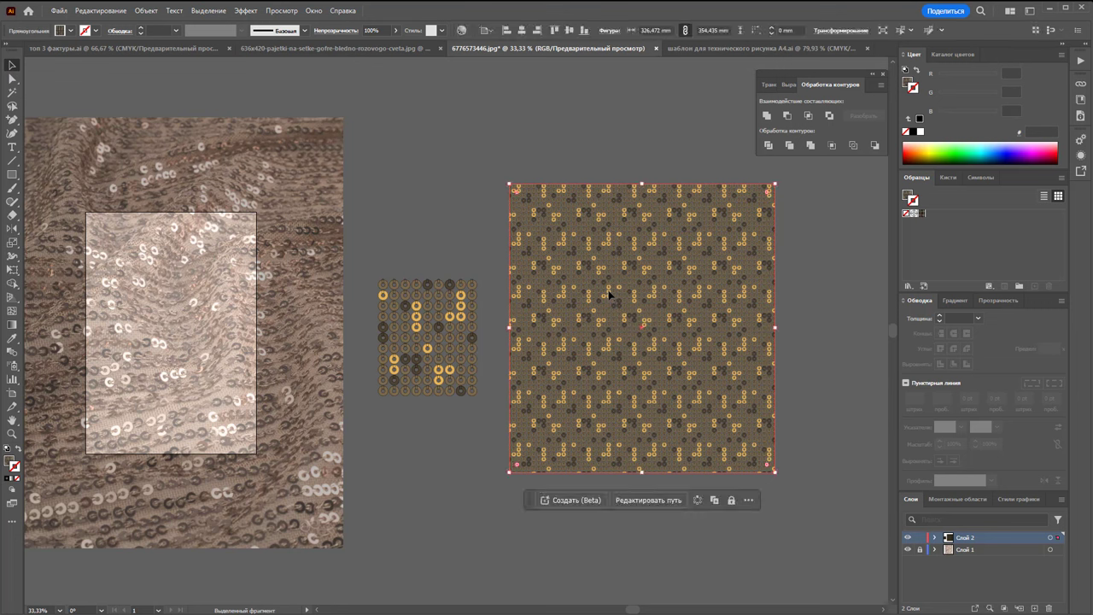
left_click(462, 30)
left_click_drag(425, 152, 215, 130)
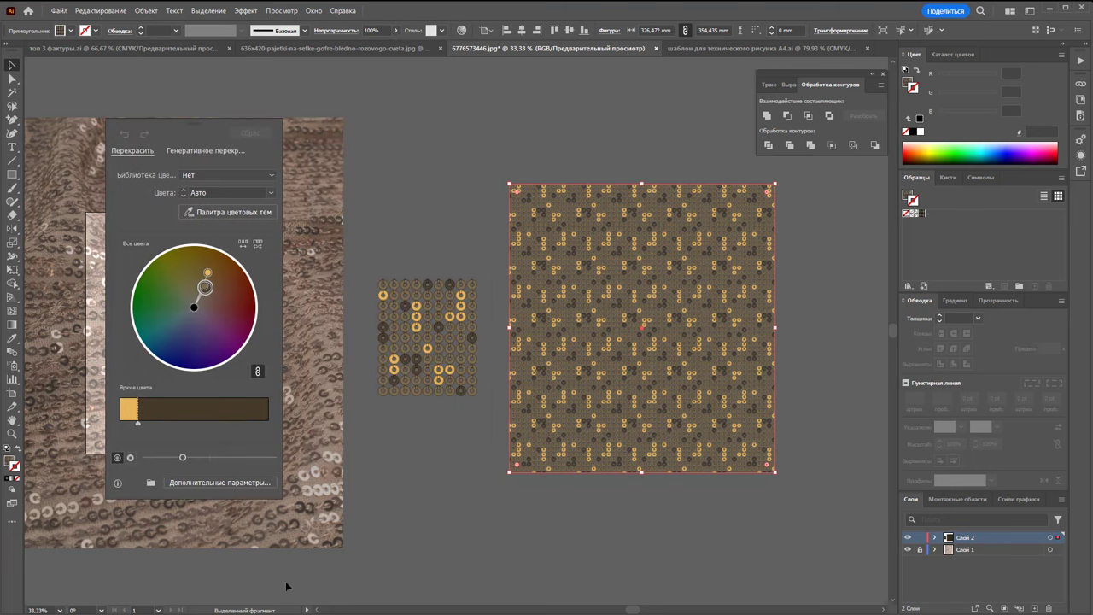
left_click(201, 481)
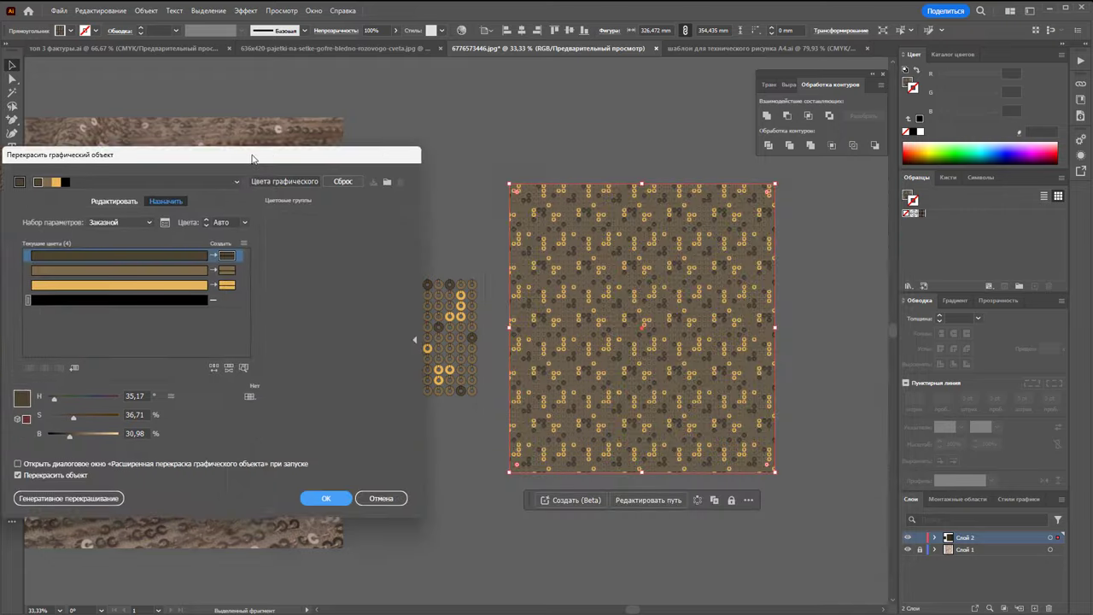
left_click_drag(734, 197, 302, 138)
left_click(276, 256)
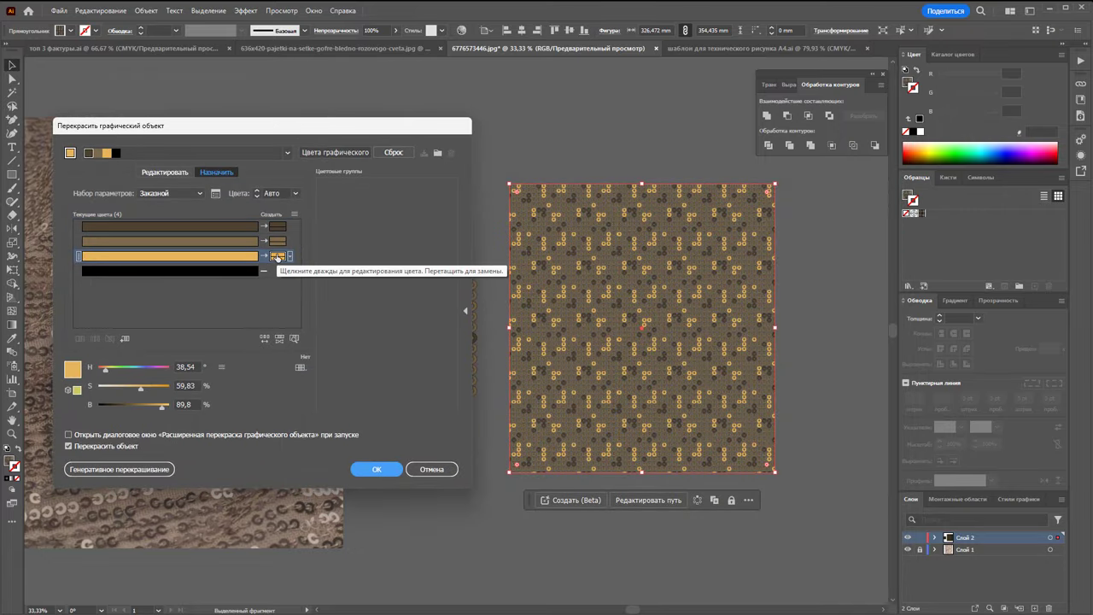
left_click_drag(142, 389, 130, 390)
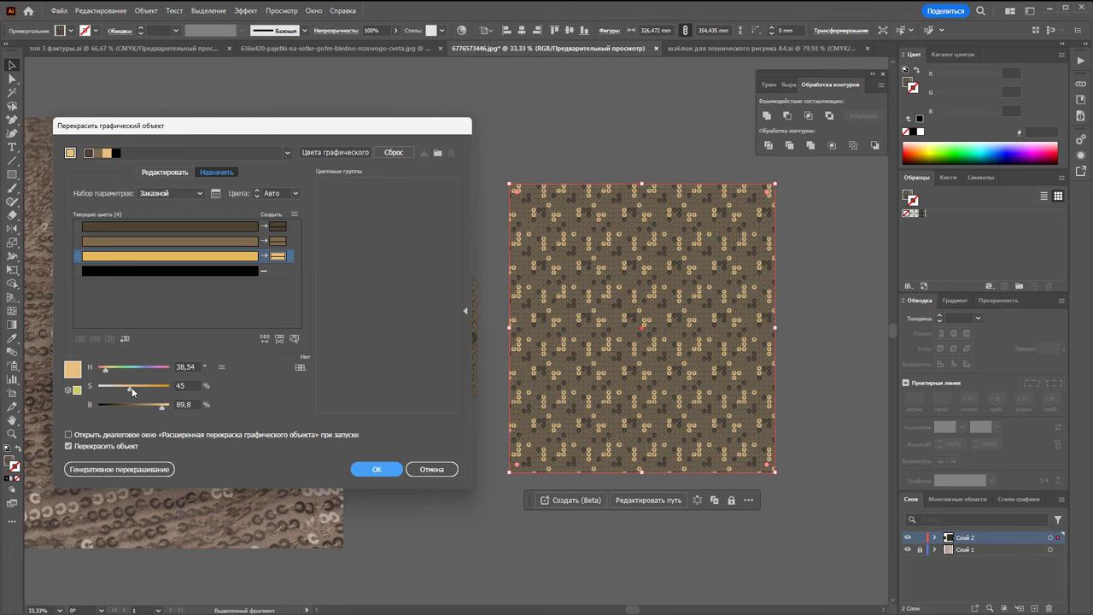
left_click_drag(161, 407, 155, 409)
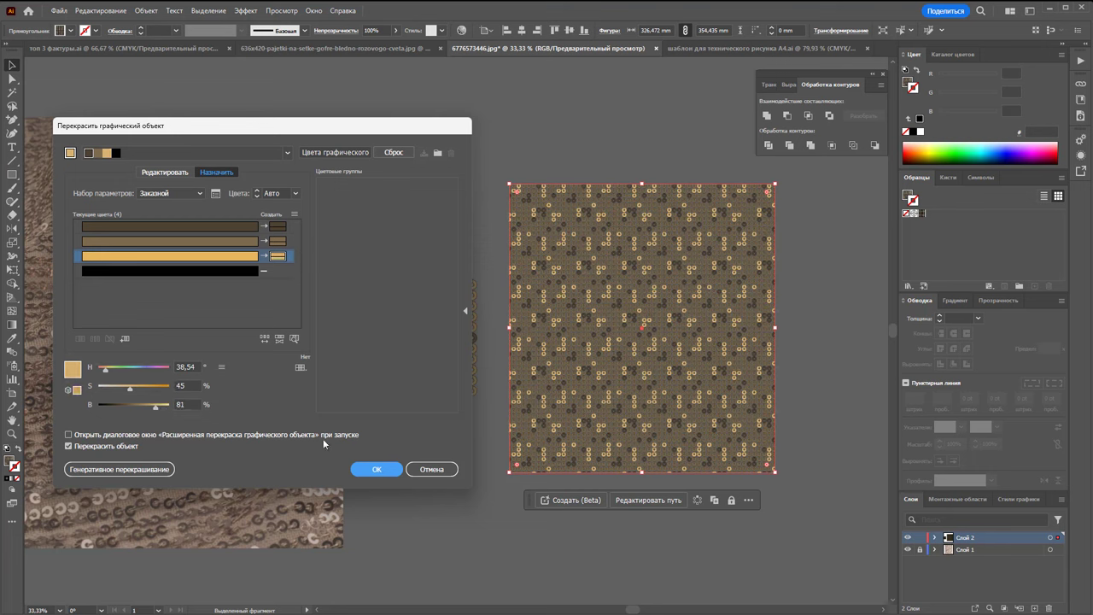
left_click(376, 469)
left_click(570, 131)
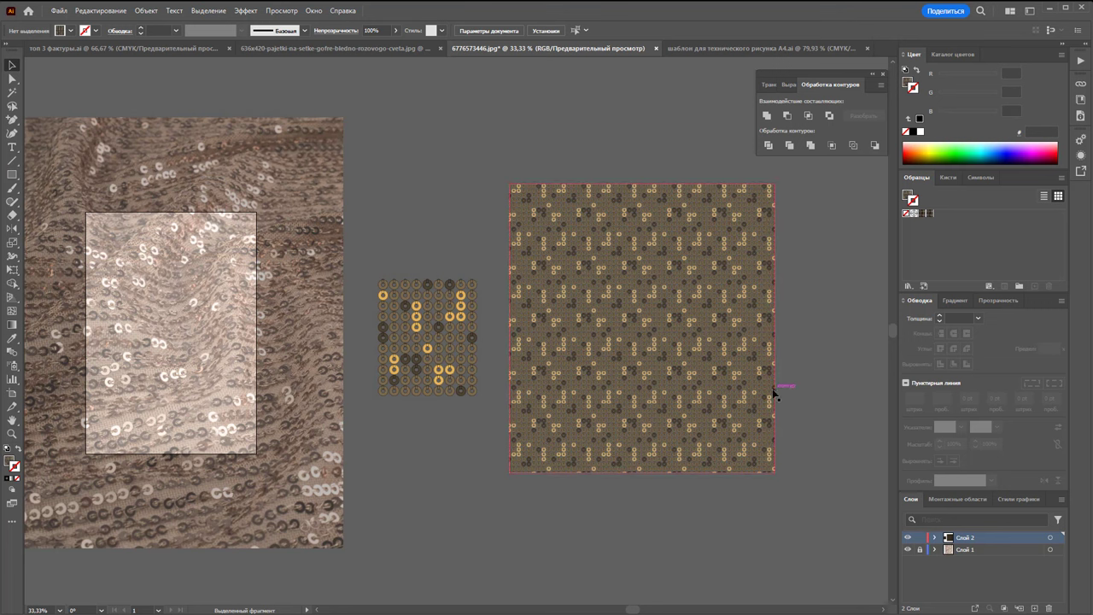
Recolour four sequins in the small tile a pale cream
left_click(422, 334)
left_click(438, 306, "shift")
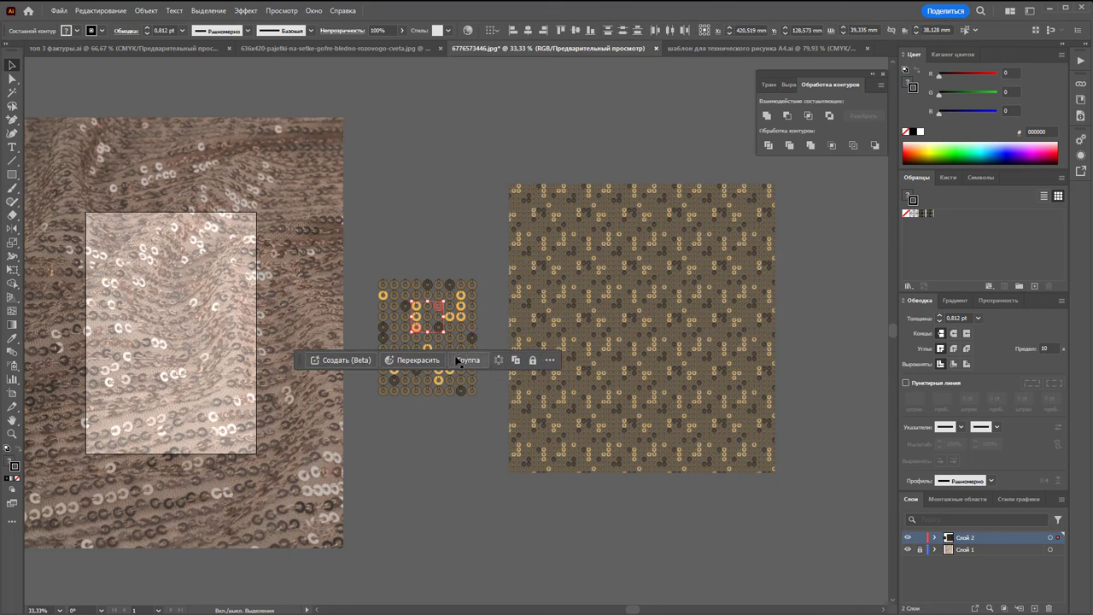
left_click(462, 338, "shift")
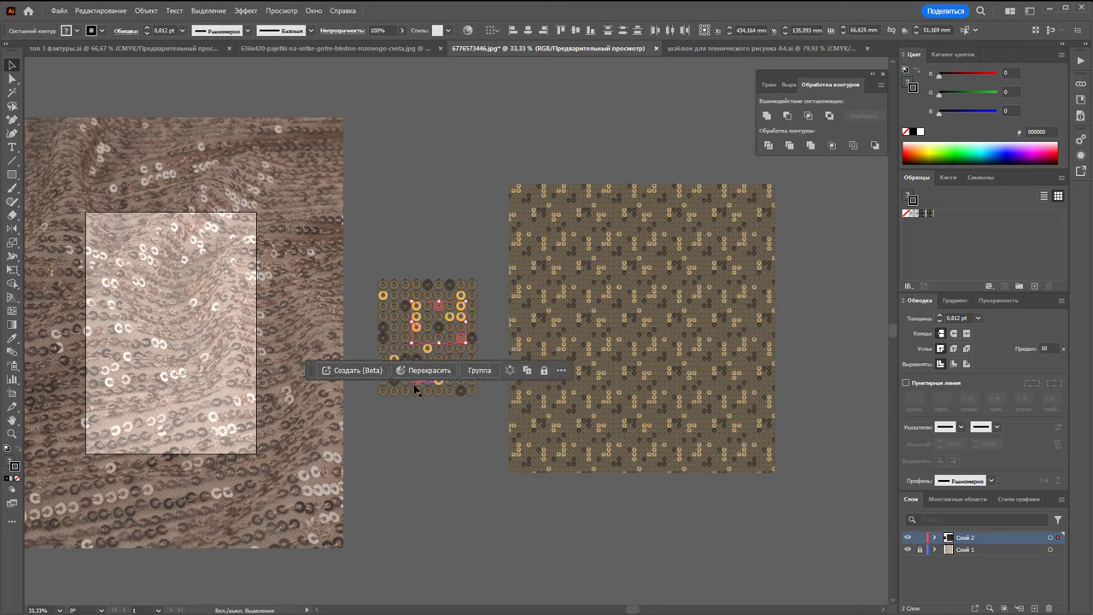
left_click(414, 382, "shift")
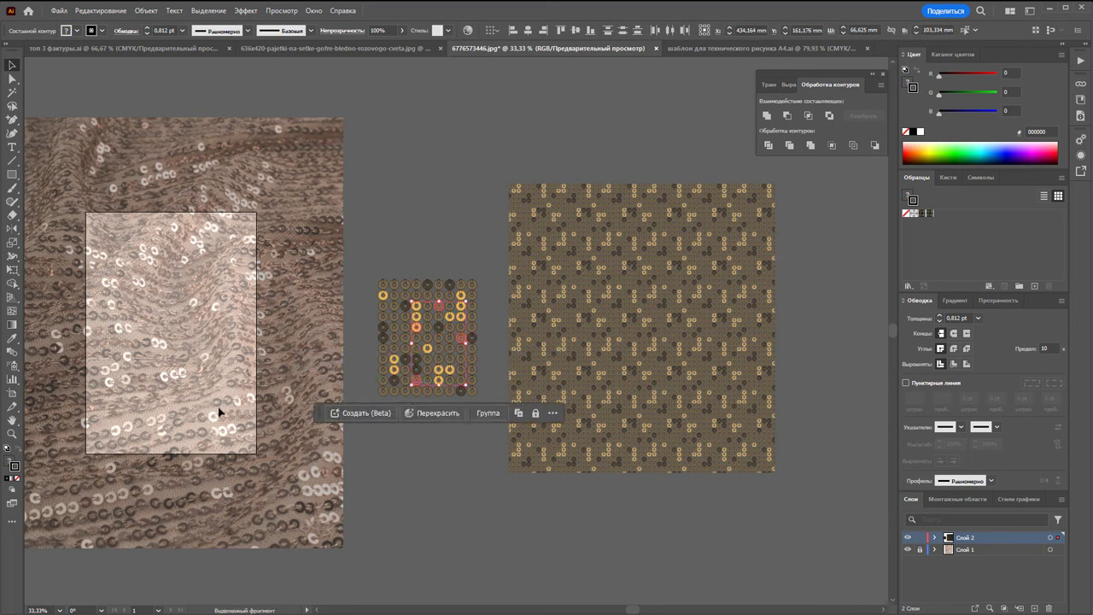
left_click(12, 339)
left_click(461, 296)
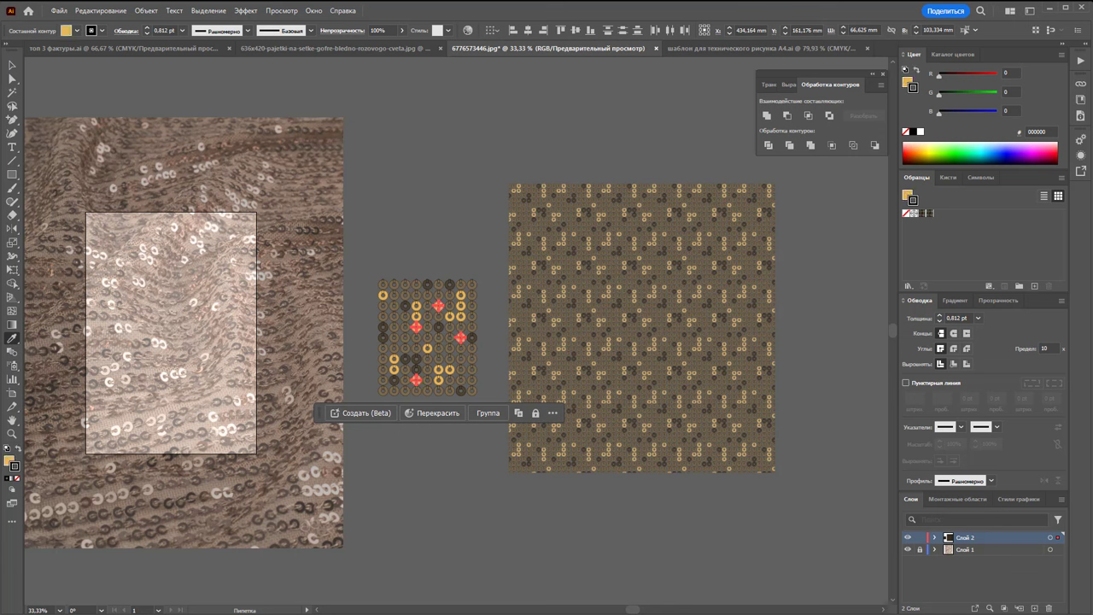
double_click(908, 82)
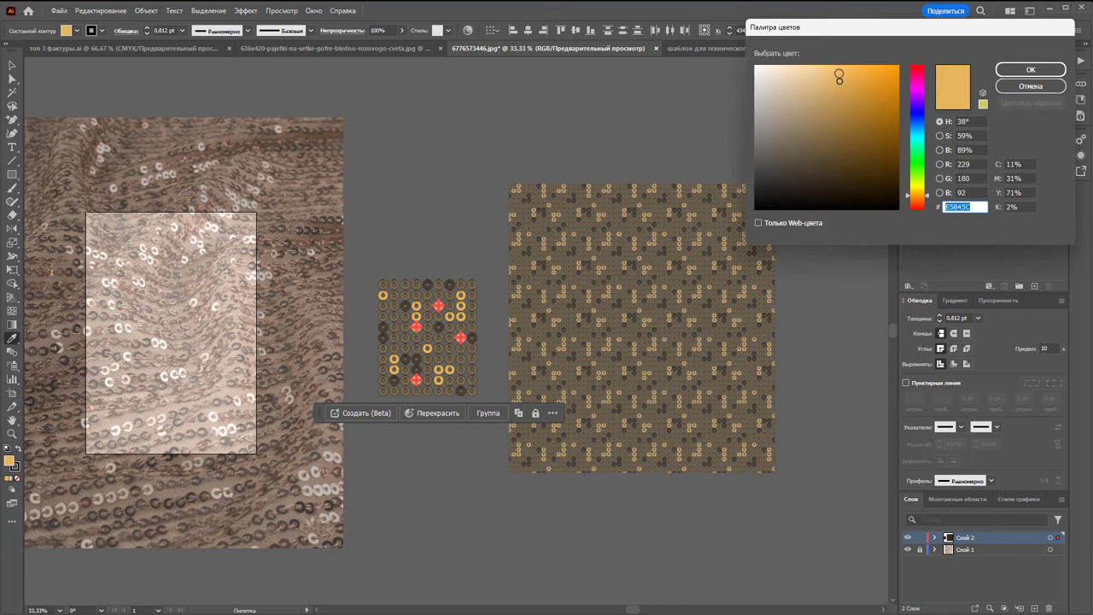
left_click(802, 80)
left_click_drag(802, 80, 774, 73)
left_click(1049, 72)
left_click(11, 65)
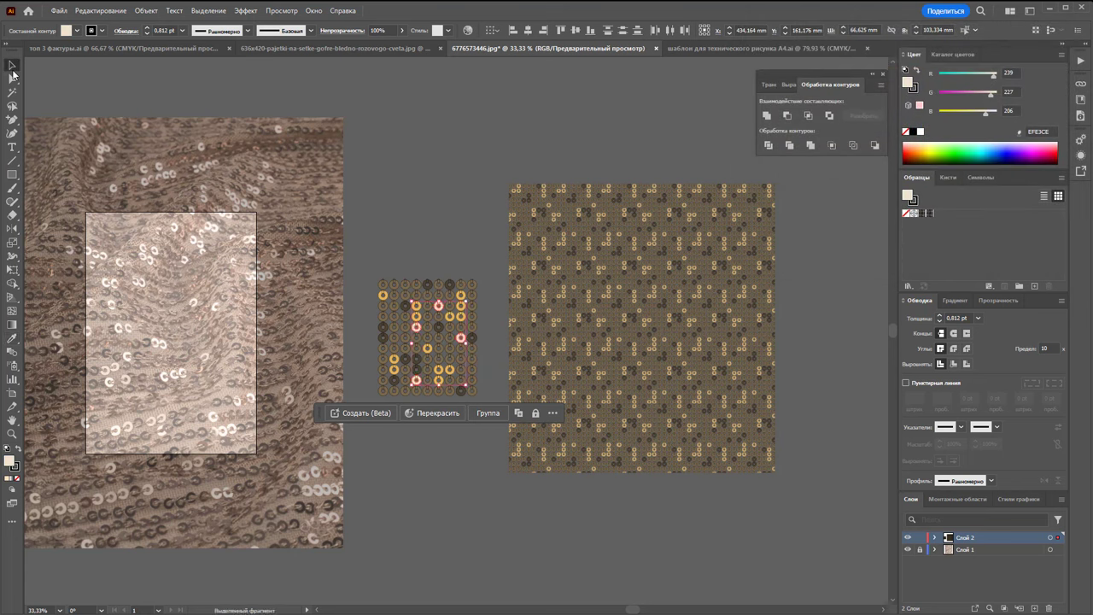
left_click(371, 250)
Try the updated tile as a new pattern on the large rectangle, then undo back
left_click(428, 341)
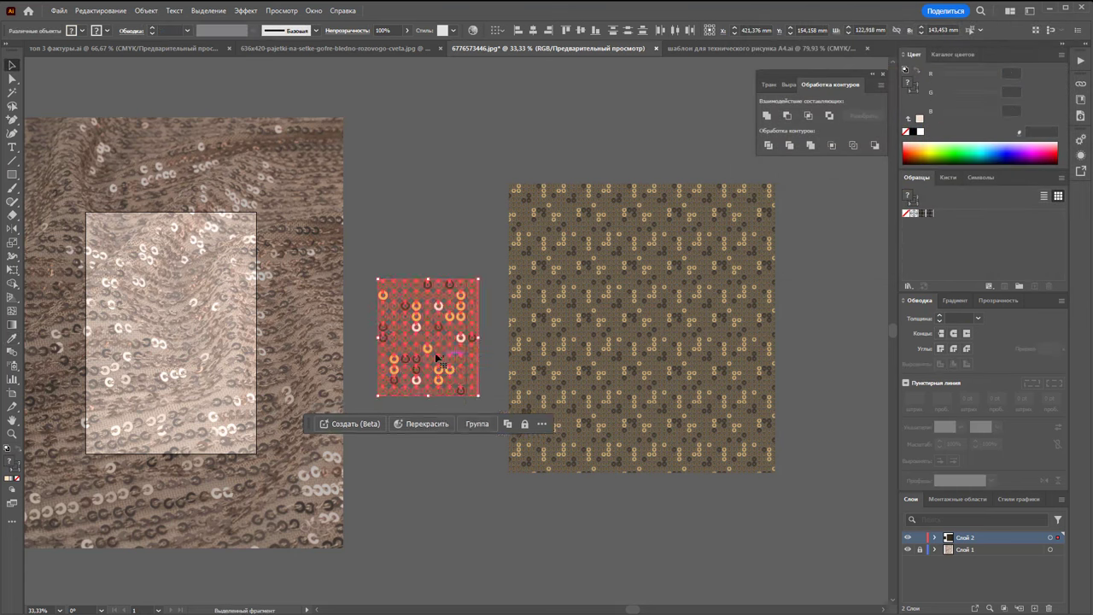
left_click_drag(427, 342, 969, 271)
key("ctrl+z")
left_click(760, 272, "shift")
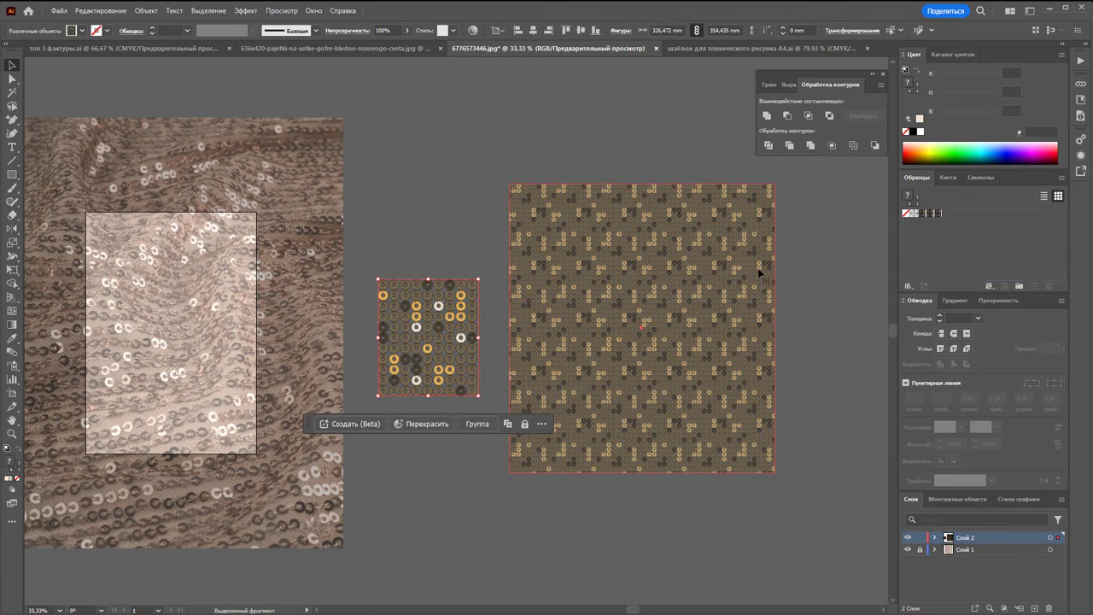
left_click(940, 213)
left_click(802, 275)
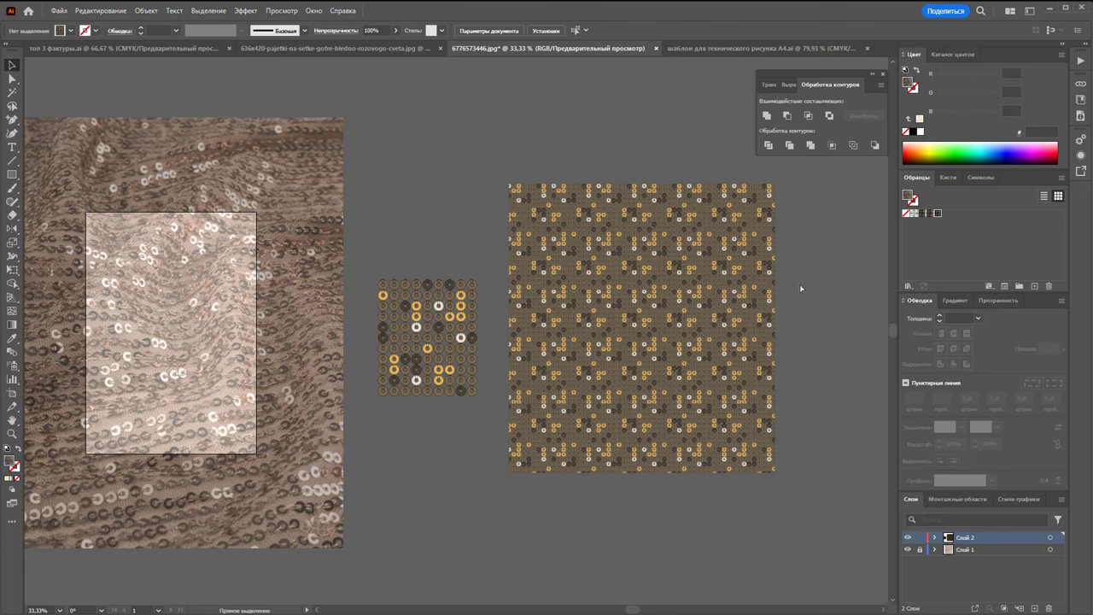
key("ctrl+z")
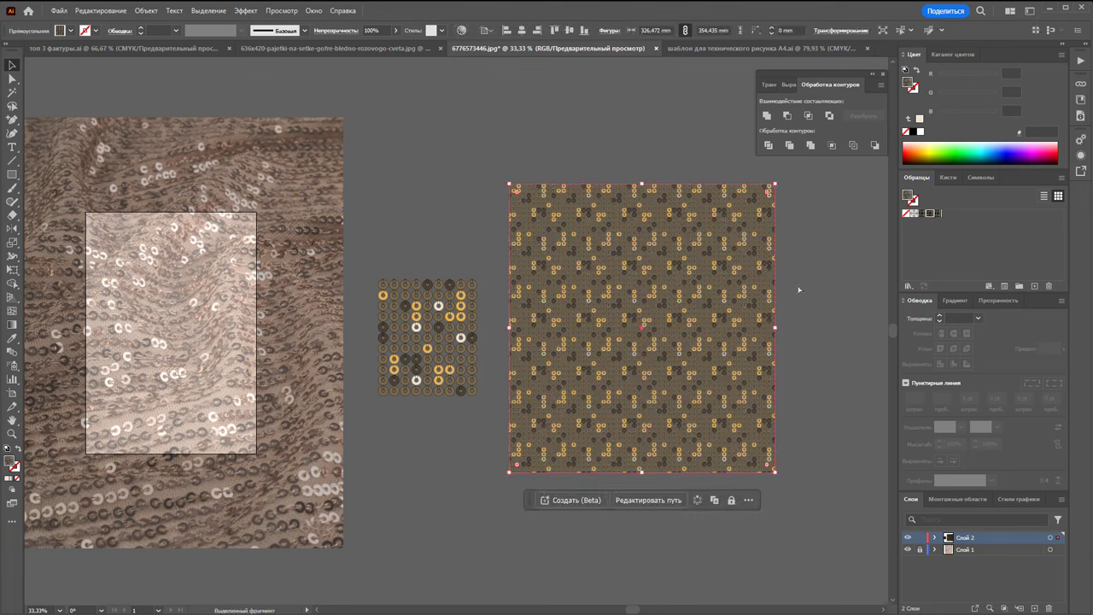
key("ctrl+z")
key("ctrl+z")
Paste the sequin pattern rectangle into the figure template, shrink it and place it beside the page
left_click(737, 50)
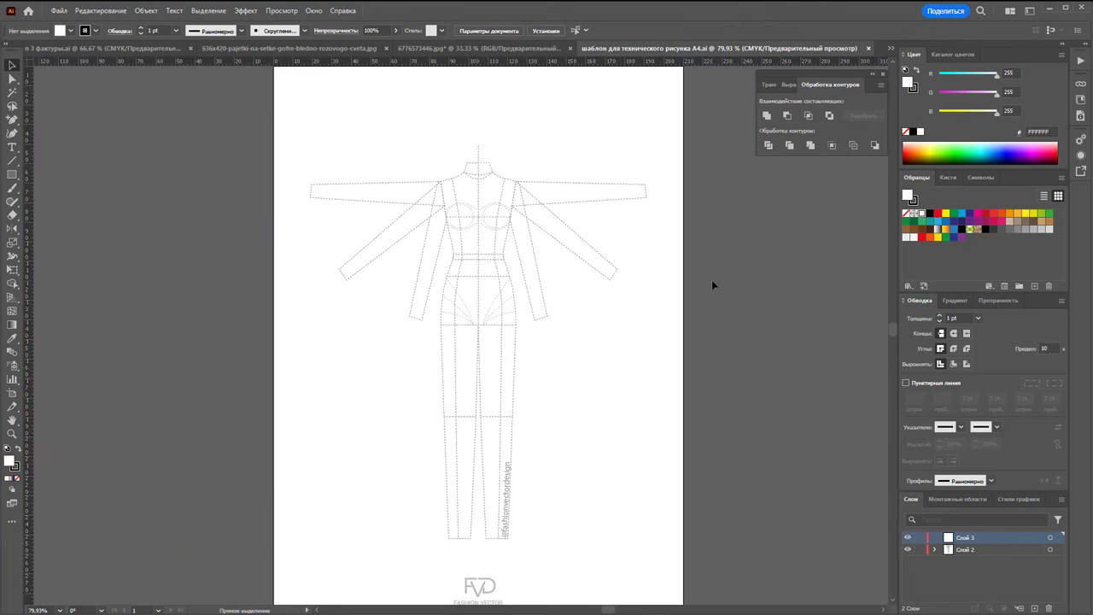
key("ctrl+v")
left_click_drag(488, 272, 429, 153)
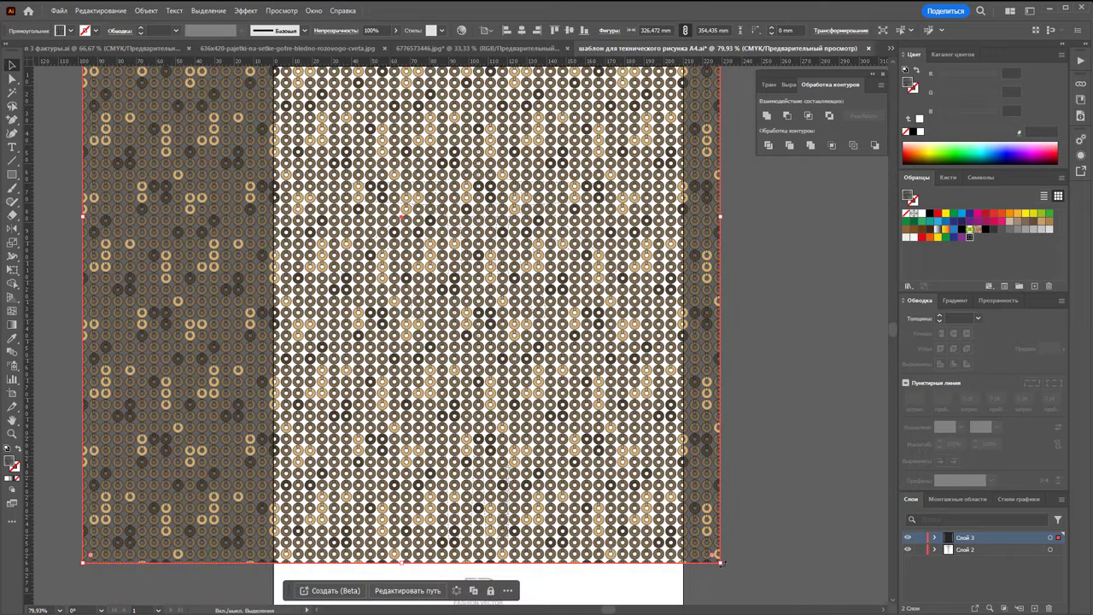
left_click_drag(722, 565, 516, 339)
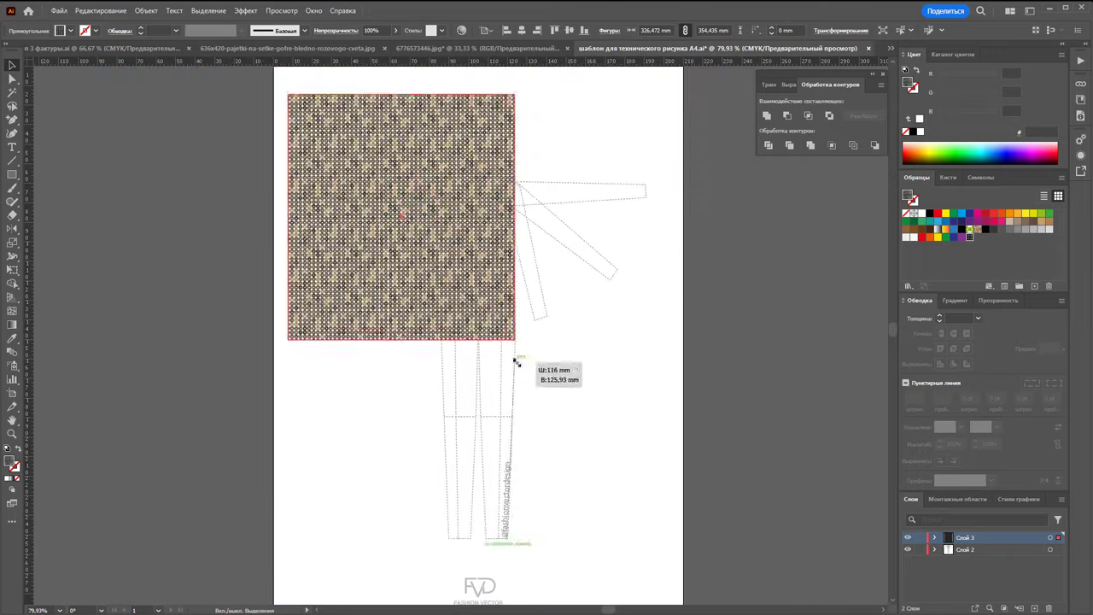
left_click_drag(337, 171, 746, 224)
left_click(767, 484)
Check the sequin photo document, then return to the figure template and scroll down
scroll(767, 483, "up", 3)
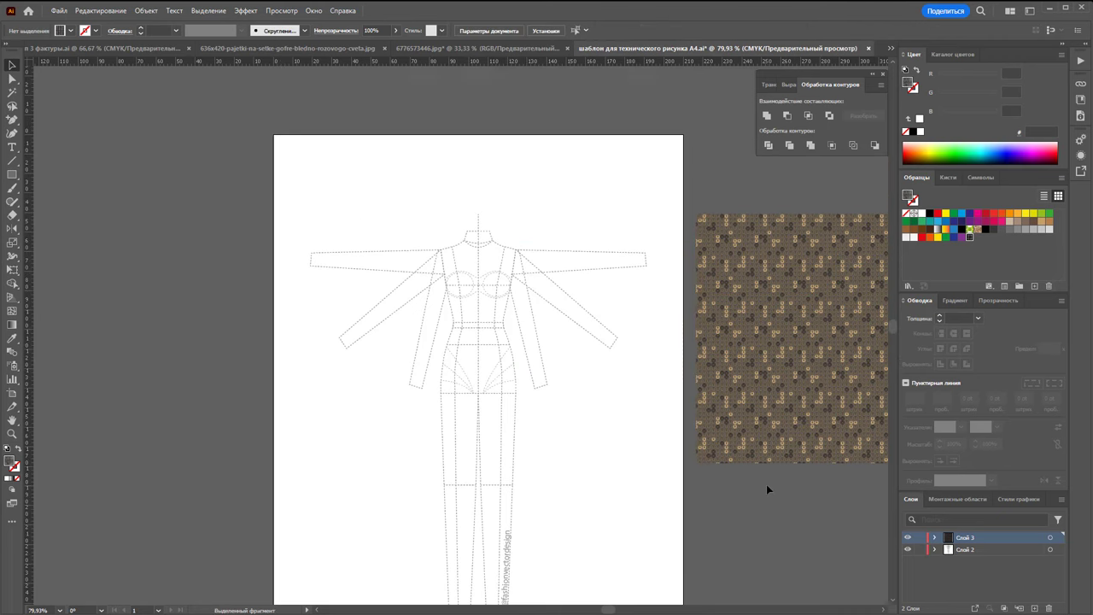
left_click(469, 48)
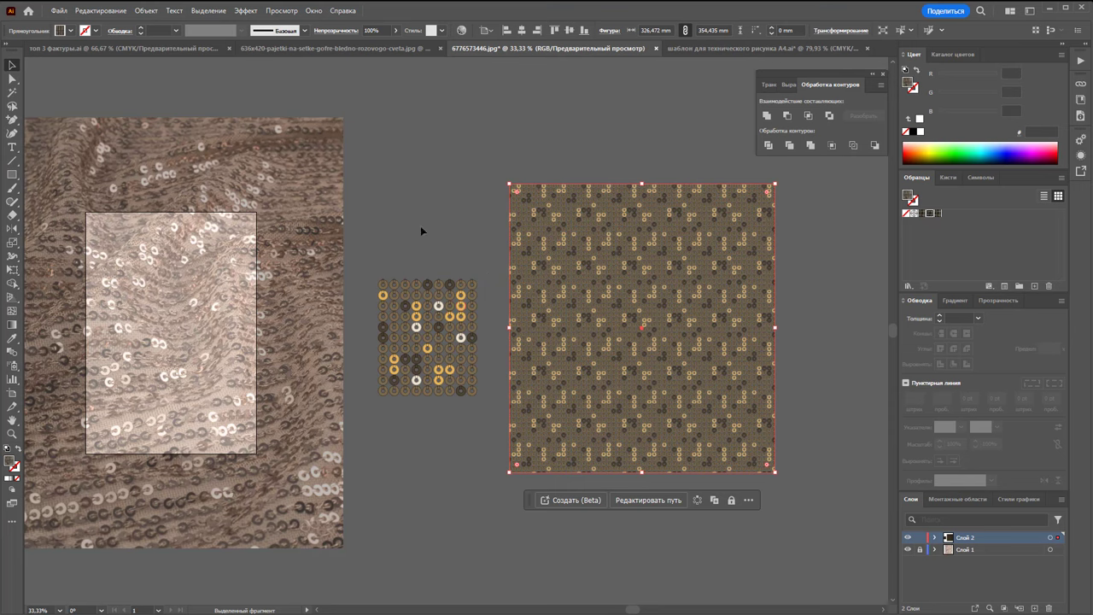
left_click(782, 48)
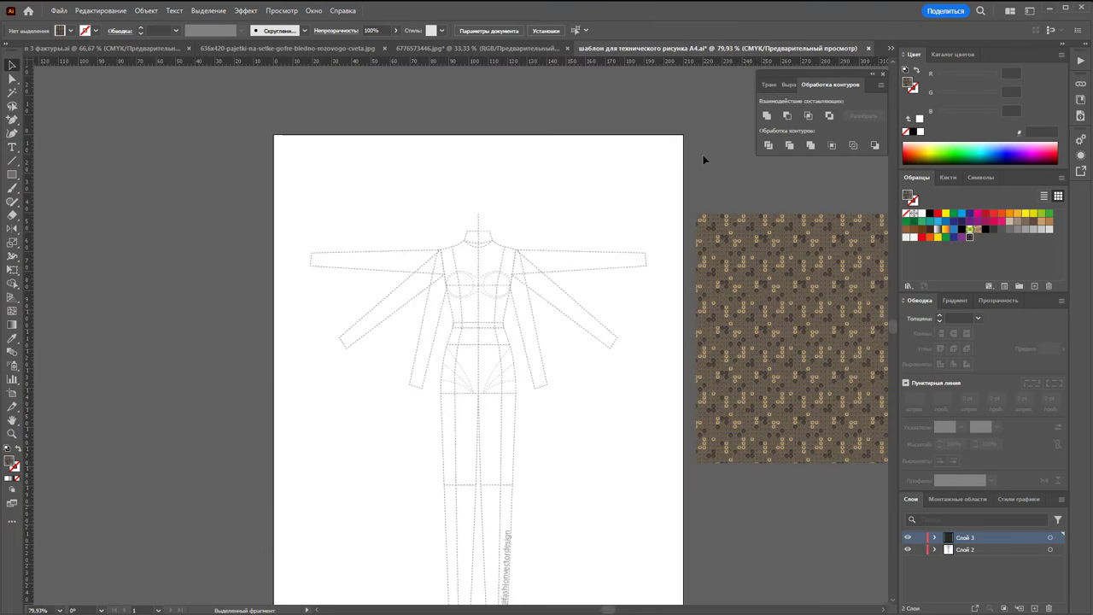
scroll(704, 161, "down", 2)
scroll(653, 278, "down", 1)
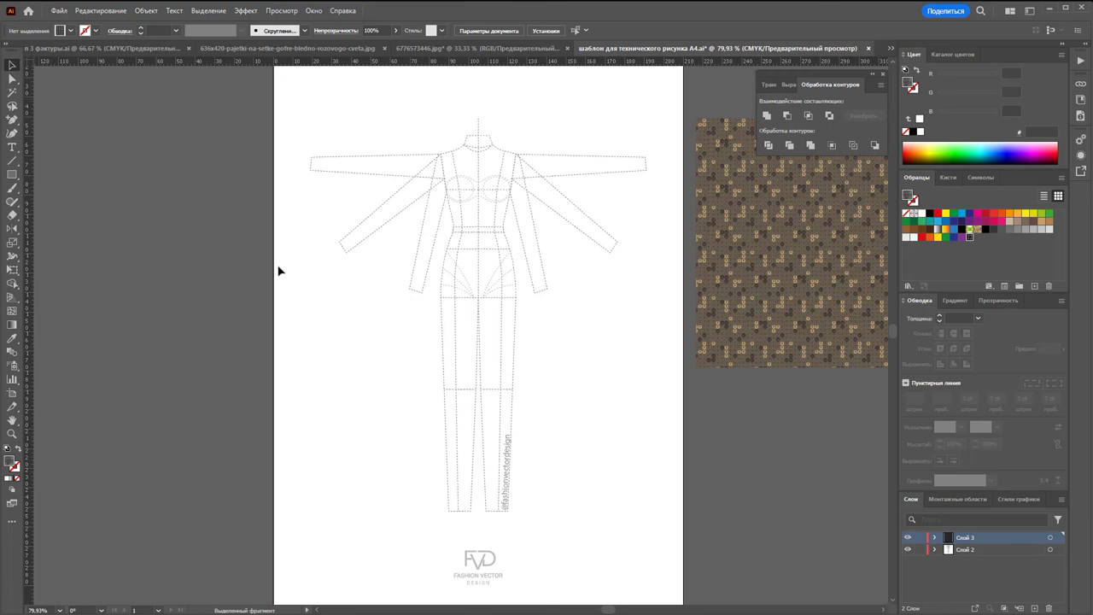
Lock a layer and delete both raised sleeves using Direct Selection
left_click(919, 551)
left_click(14, 78)
left_click(559, 238)
key("Delete")
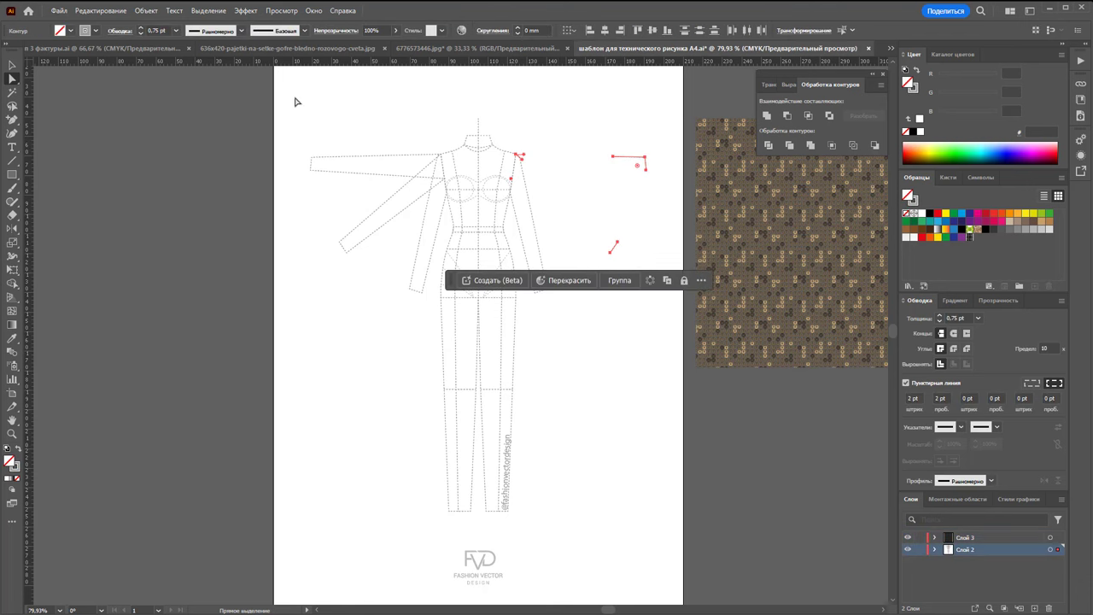
left_click_drag(307, 115, 391, 234)
key("Delete")
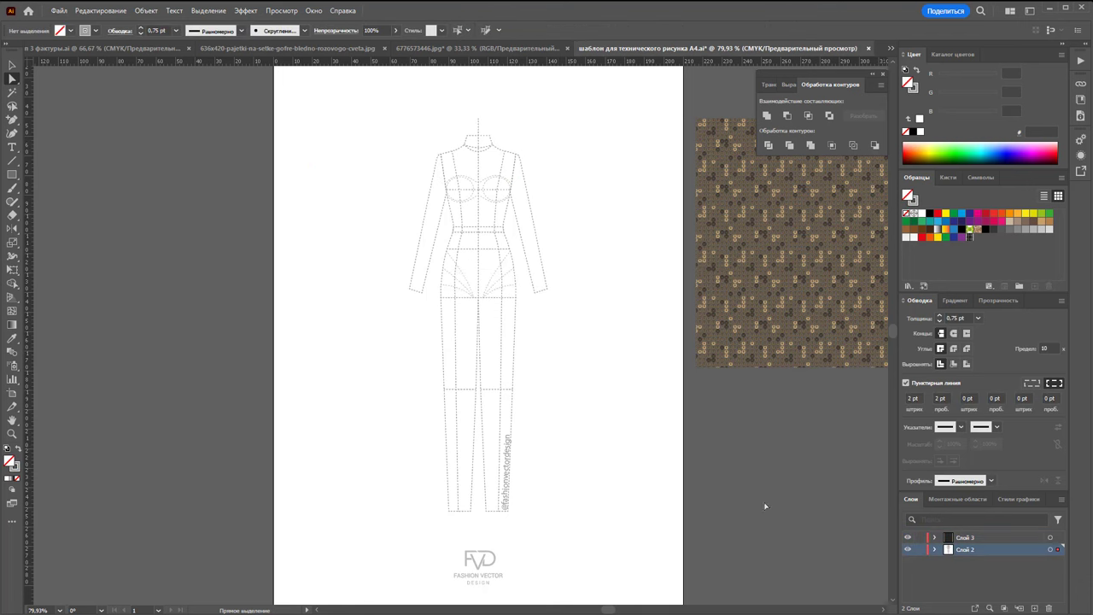
Select the whole figure drawing and shift it further left on the page
left_click_drag(593, 521, 361, 99)
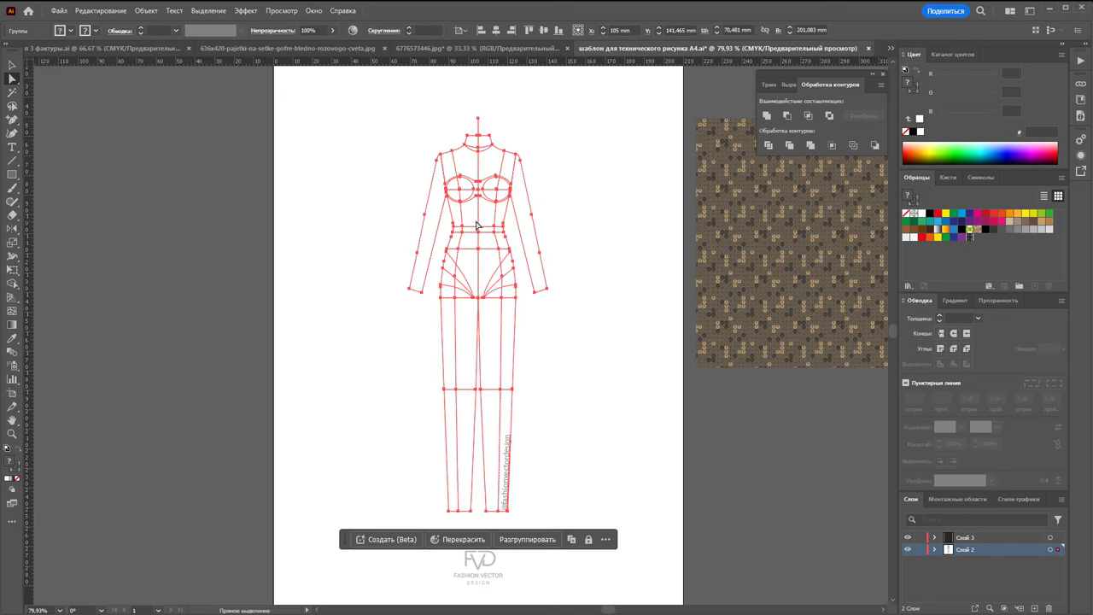
left_click_drag(477, 224, 404, 227)
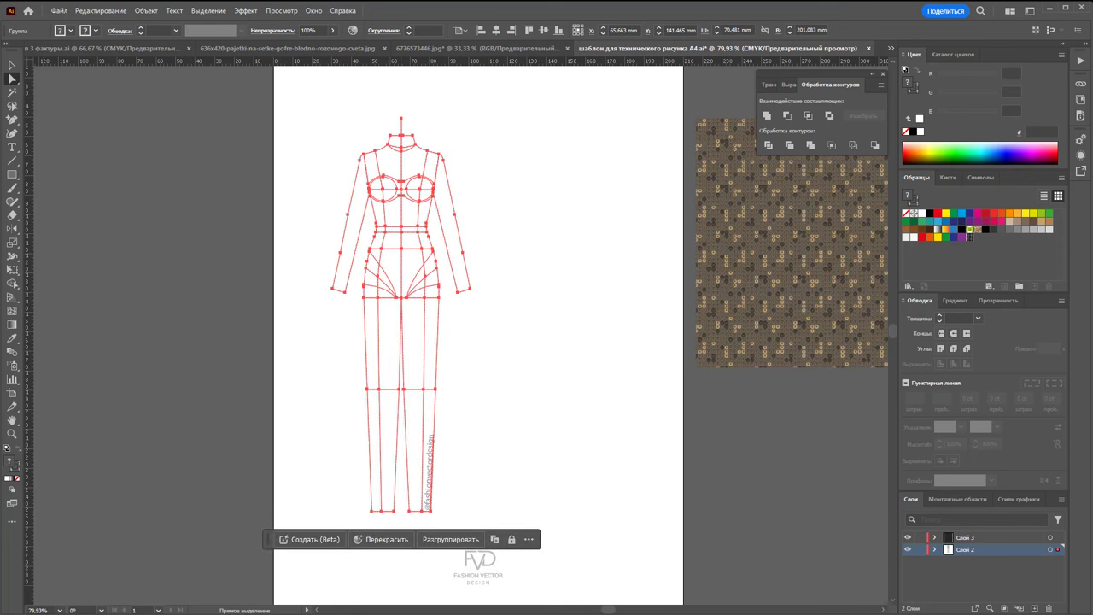
key("v")
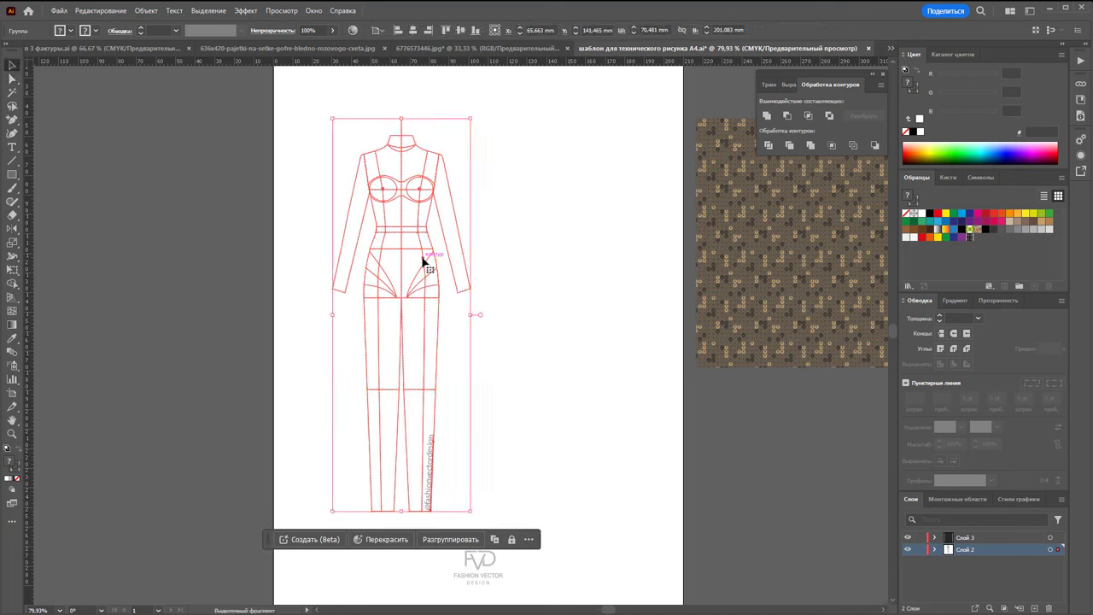
left_click_drag(422, 262, 414, 257)
left_click(551, 240)
Paste the sequin circle tile and position it to the right of the pattern rectangle
left_click(810, 313)
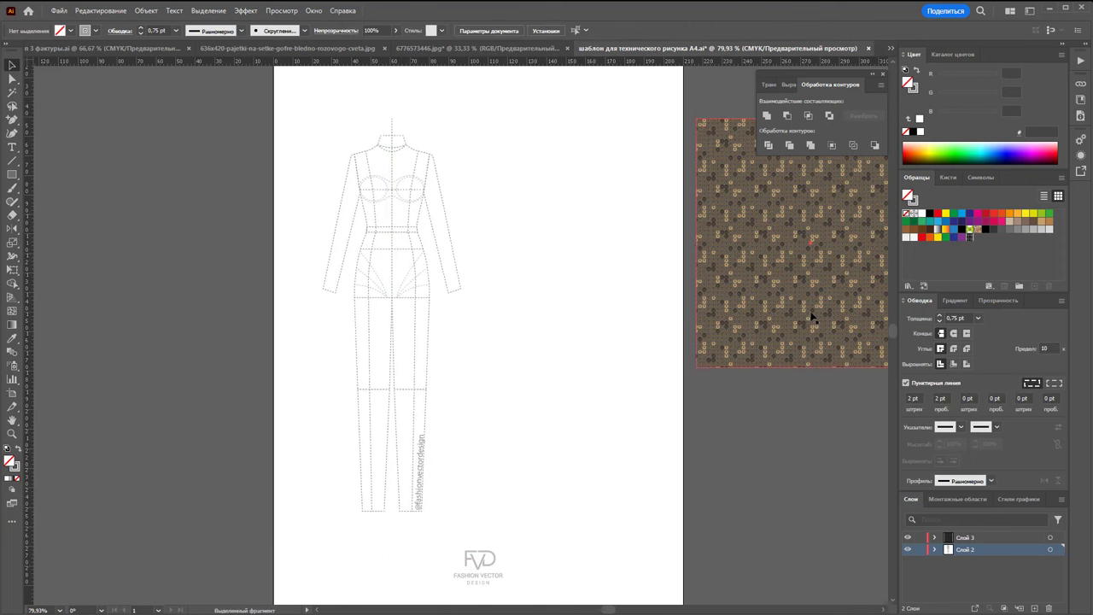
left_click_drag(608, 609, 628, 609)
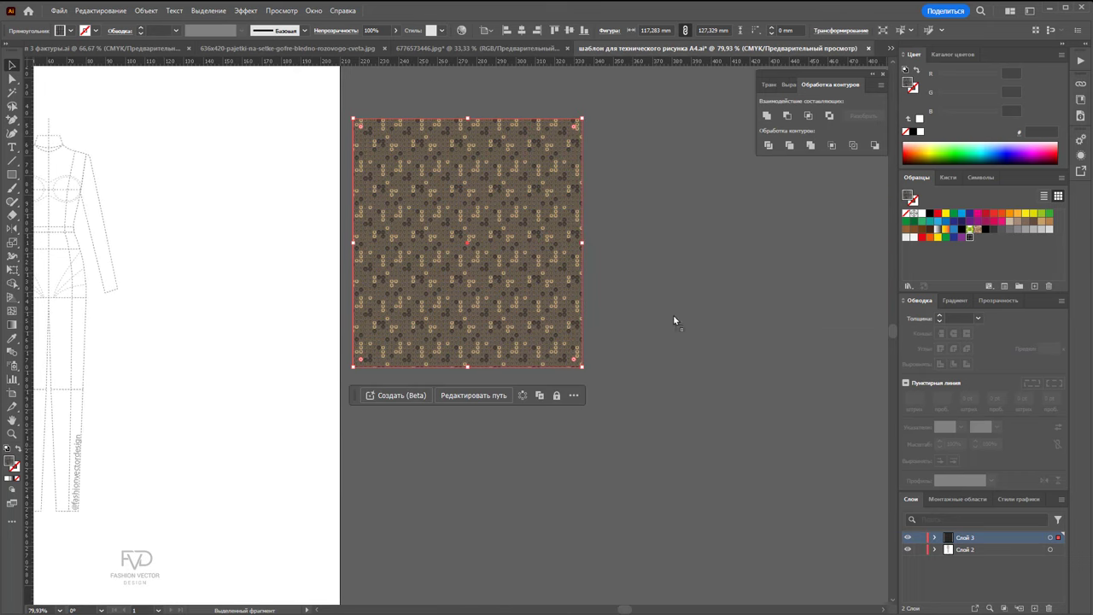
key("ctrl+v")
mouse_move(695, 182)
left_mouse_down()
mouse_move(739, 202)
mouse_move(753, 191)
left_mouse_up()
left_click(615, 543)
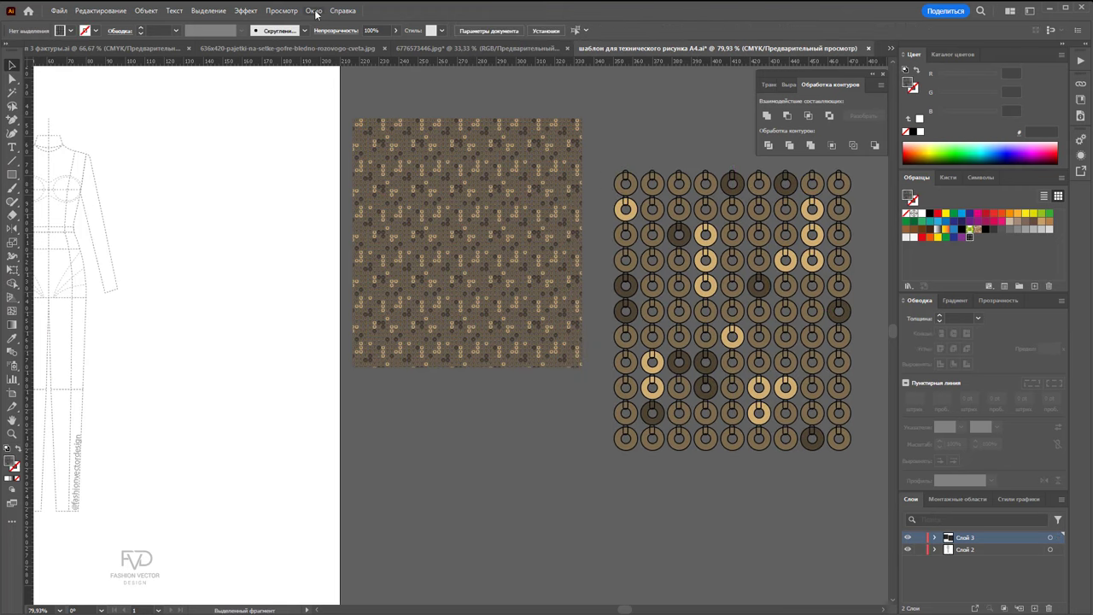
Load the Gradients > Metals swatch library and select the sequin circle tile group
left_click(315, 12)
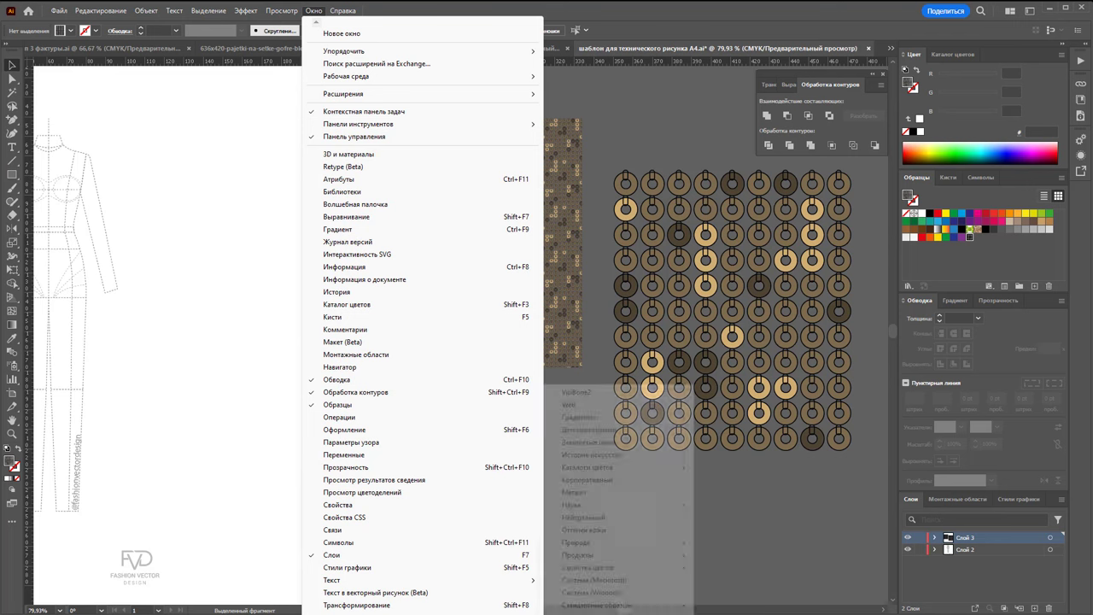
scroll(422, 320, "down", 2)
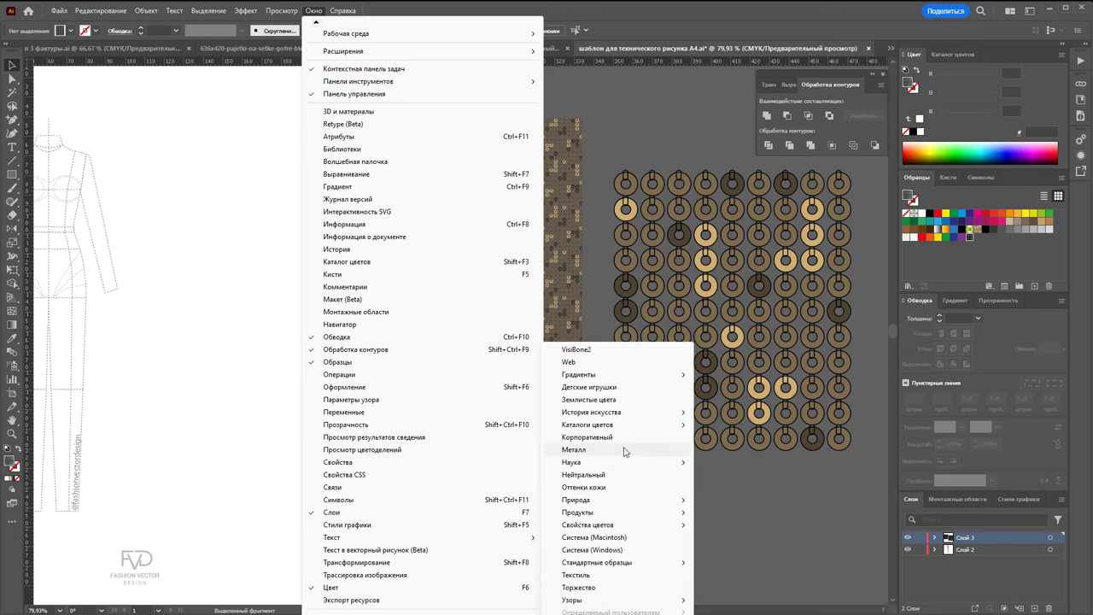
mouse_move(579, 374)
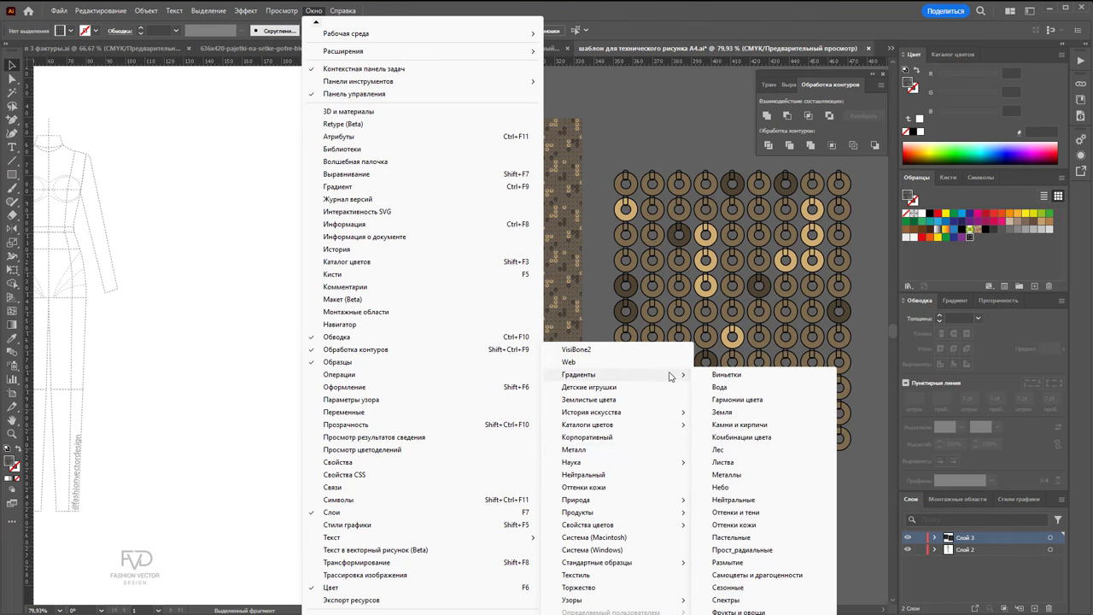
left_click(740, 475)
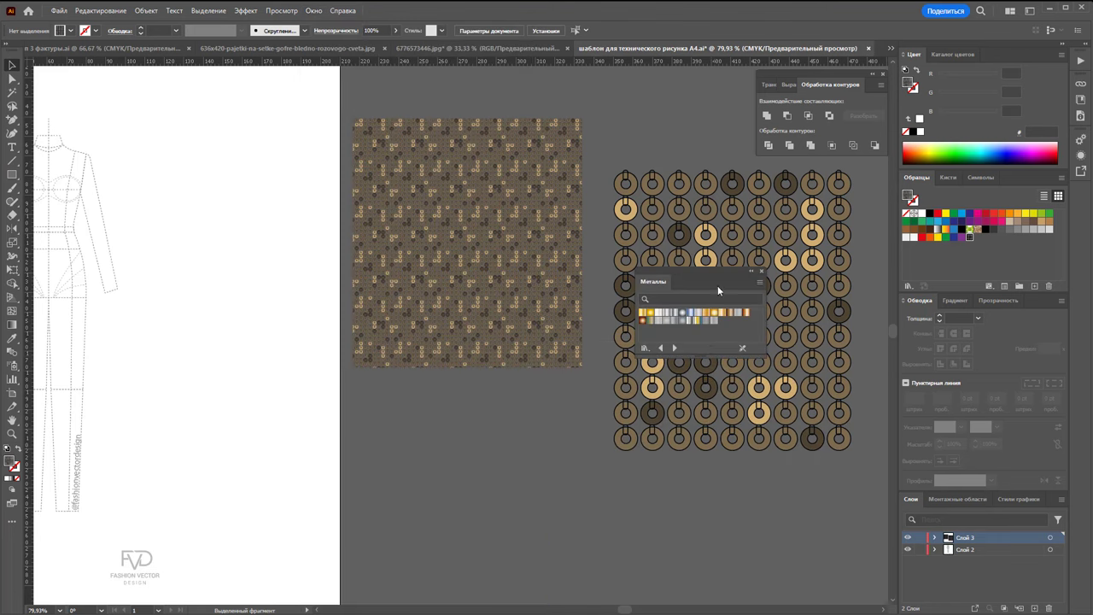
mouse_move(717, 285)
left_mouse_down()
mouse_move(603, 196)
mouse_move(572, 117)
left_mouse_up()
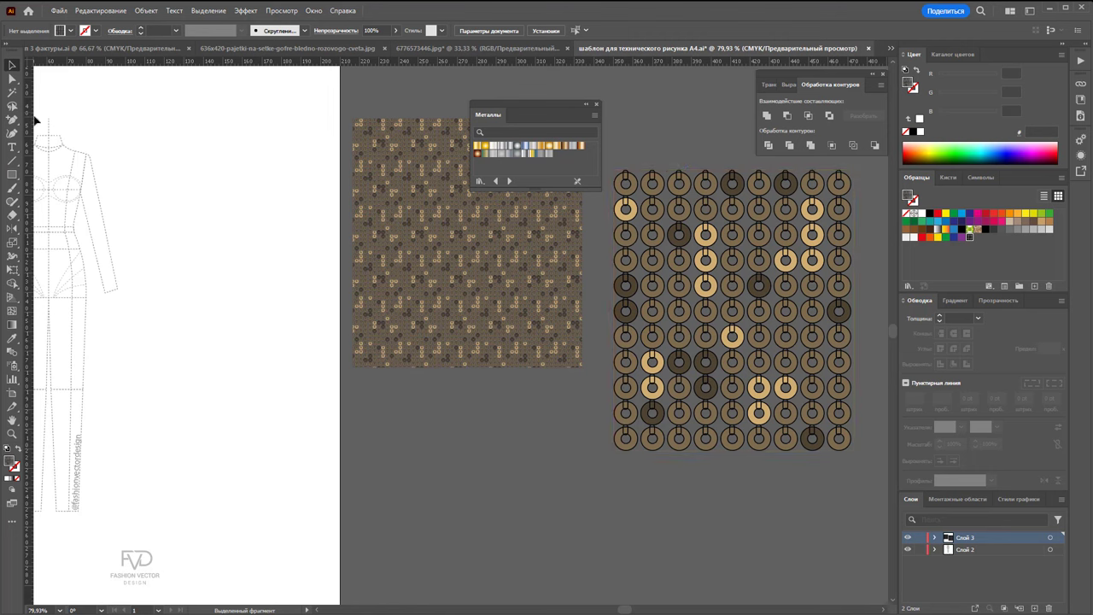
left_click(12, 65)
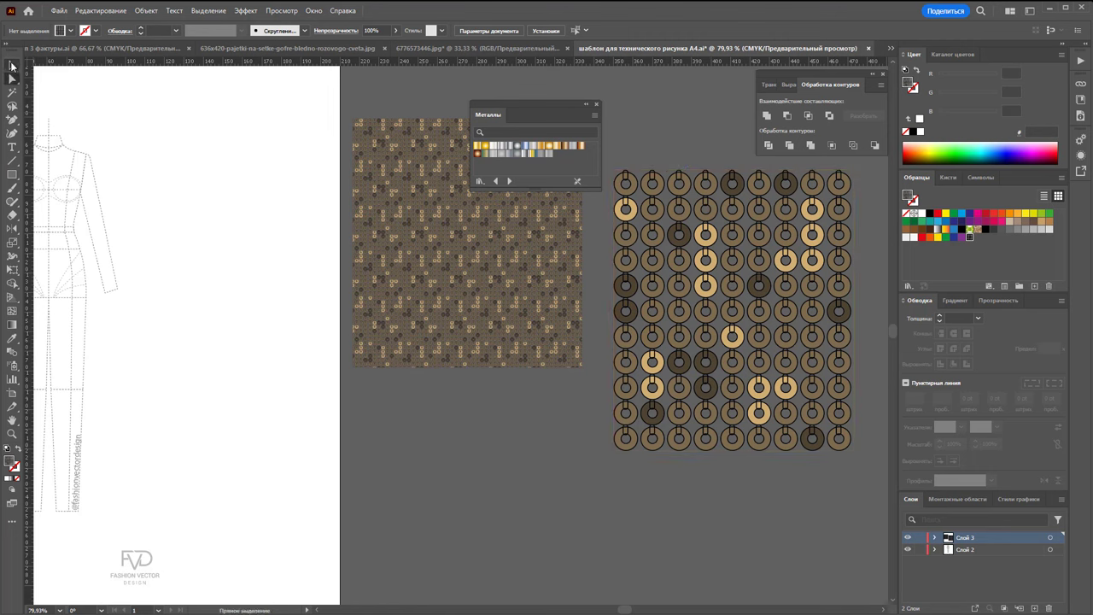
left_click(642, 221)
Enter the tile group and select the ten gold sequin circles
double_click(634, 213)
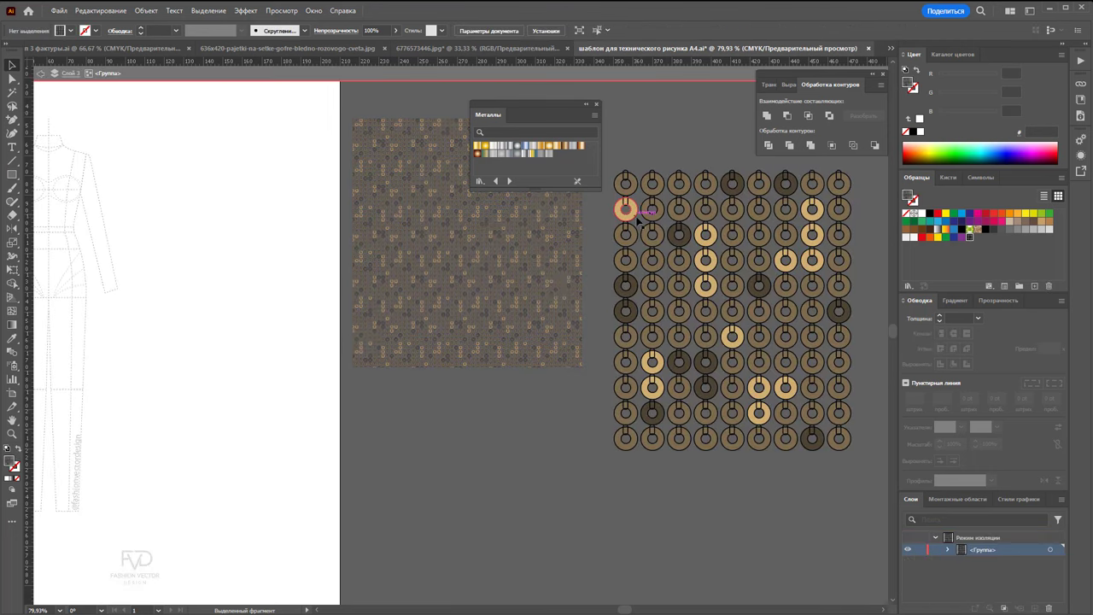
left_click(714, 239, "shift")
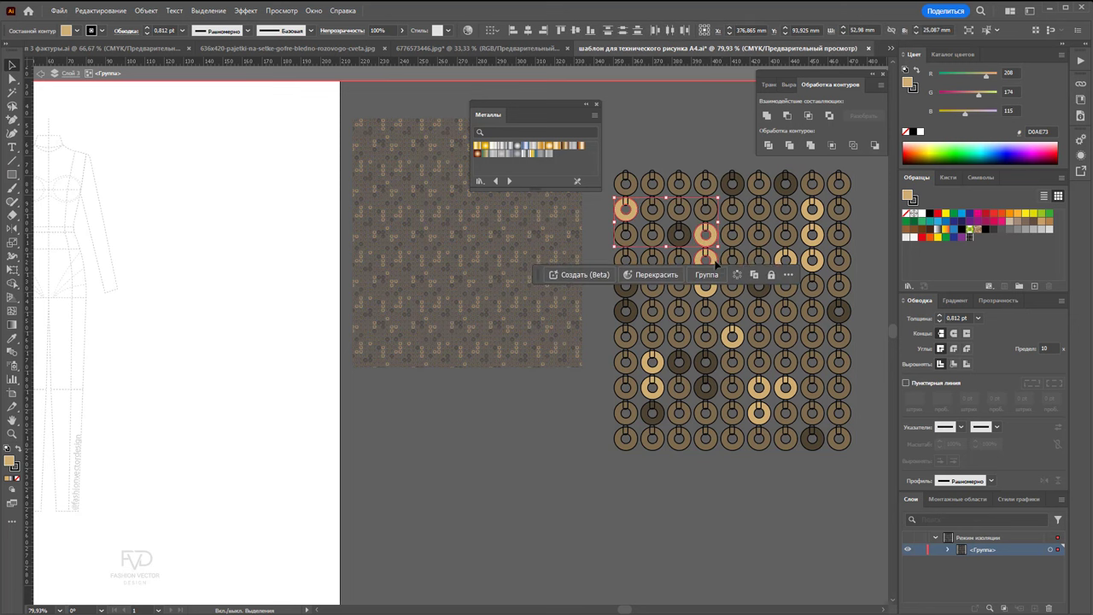
left_click(714, 263, "shift")
left_click(714, 287, "shift")
left_click(785, 260, "shift")
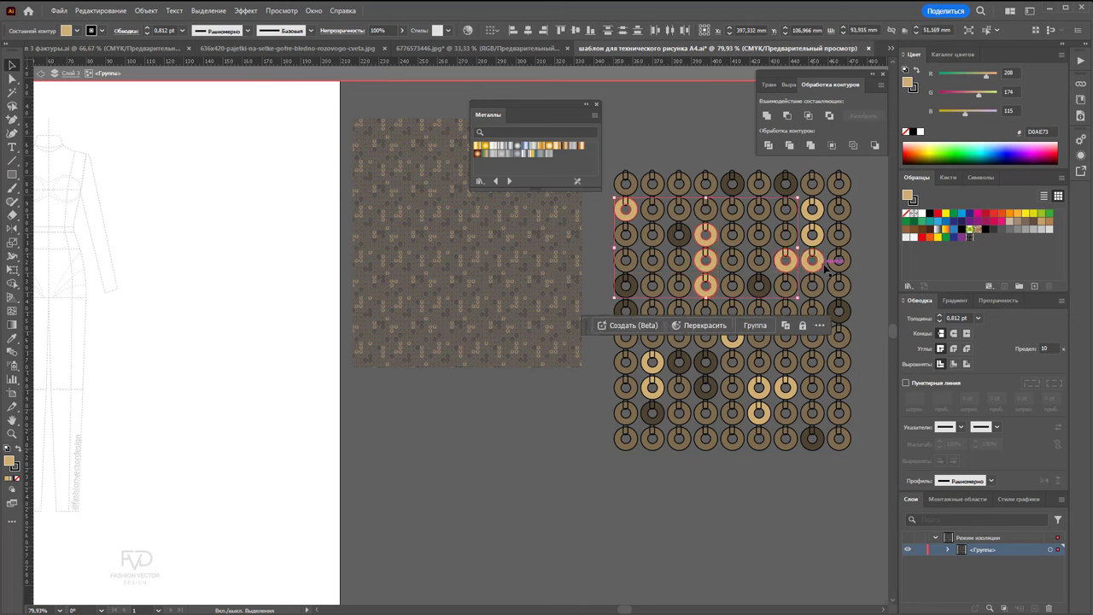
left_click(812, 209, "shift")
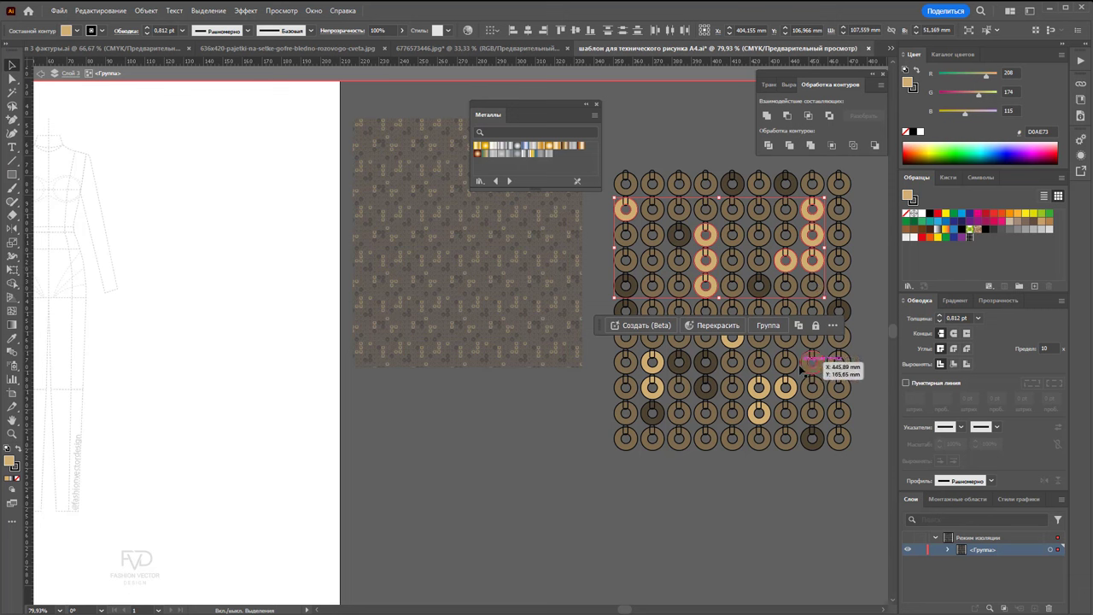
left_click(786, 388, "shift")
left_click(732, 336, "shift")
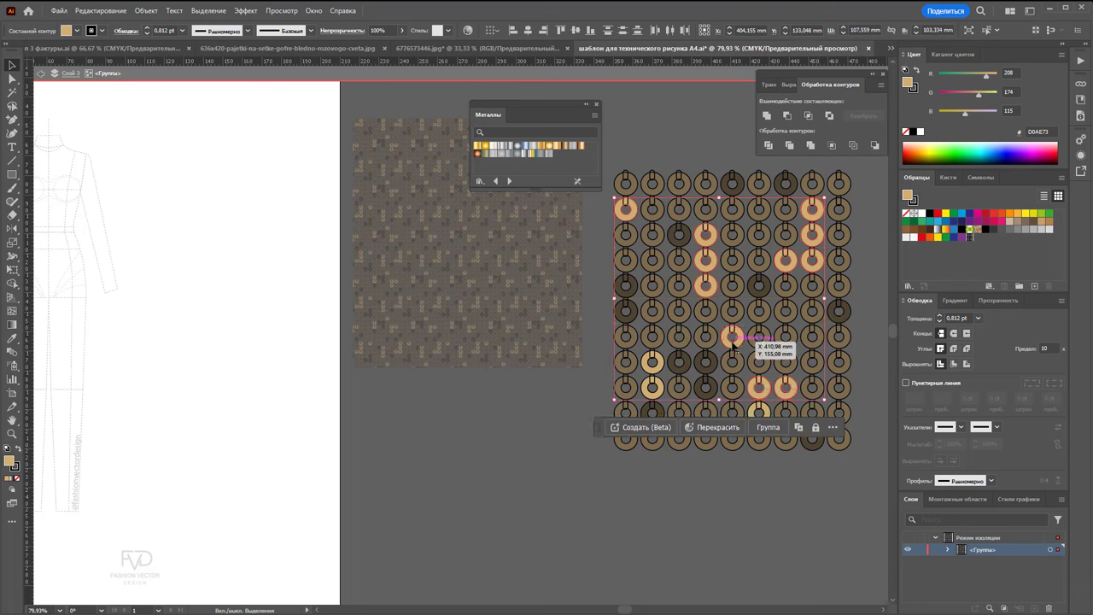
left_click(653, 363, "shift")
left_click(661, 391, "shift")
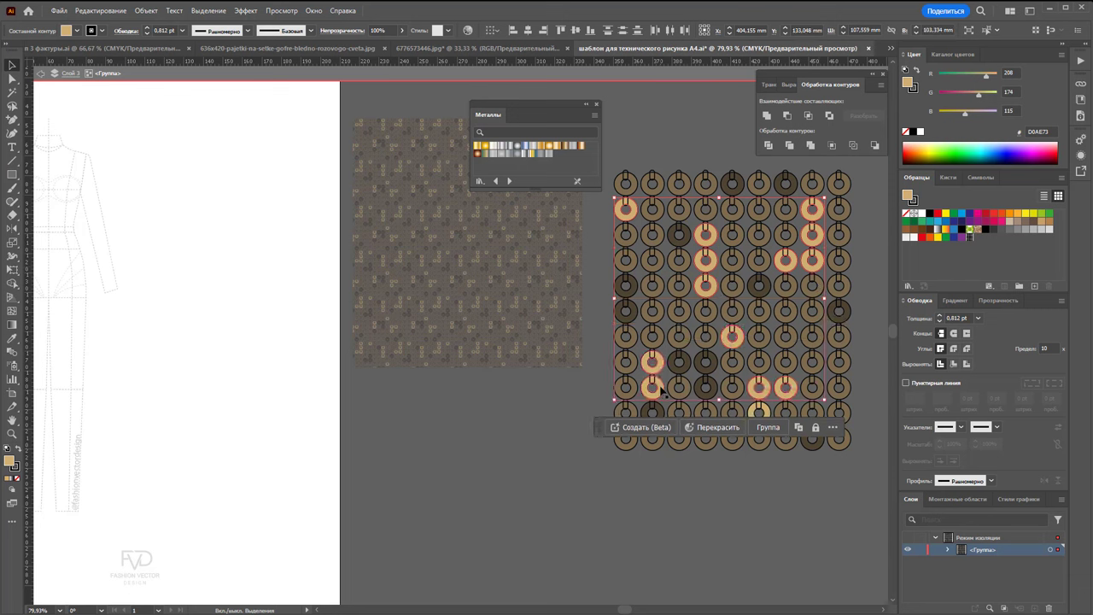
left_click(768, 415, "shift")
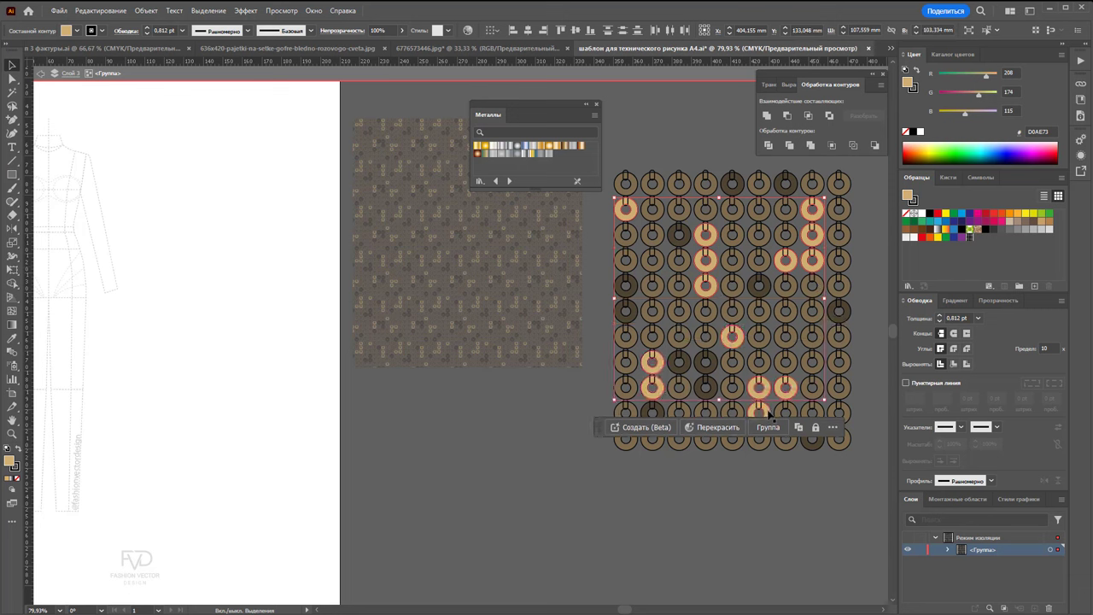
Fill the selected circles with a bright gold Metals gradient
left_click(484, 146)
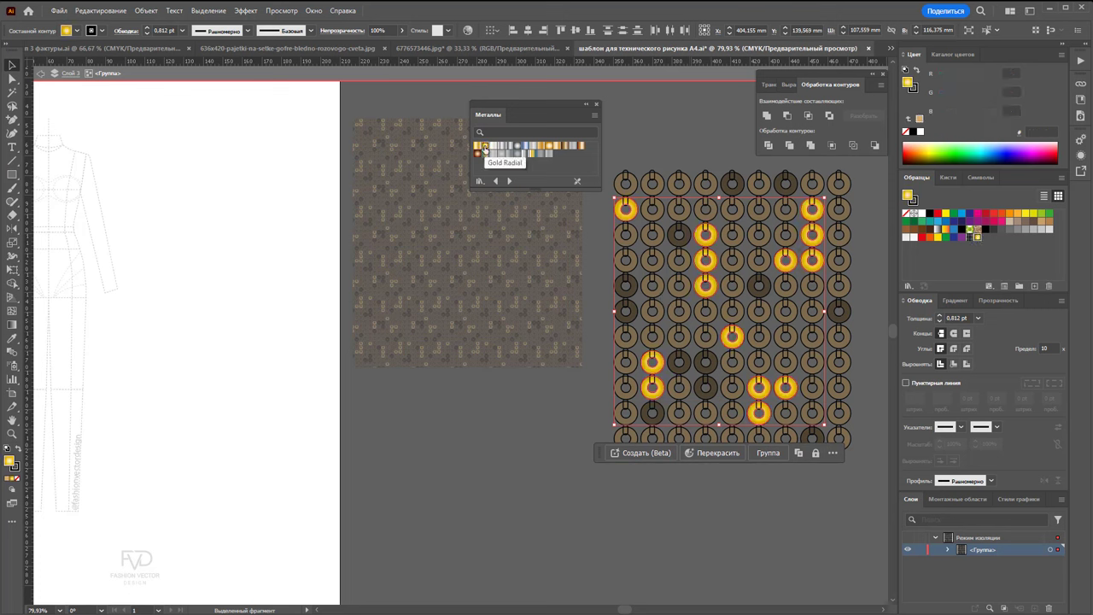
left_click(543, 147)
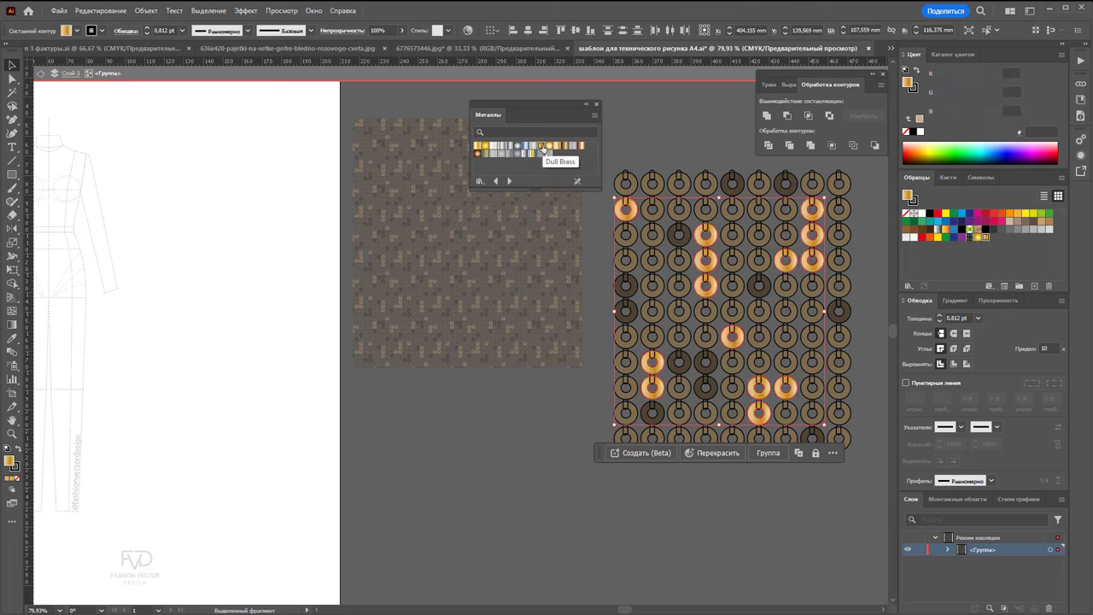
left_click(478, 147)
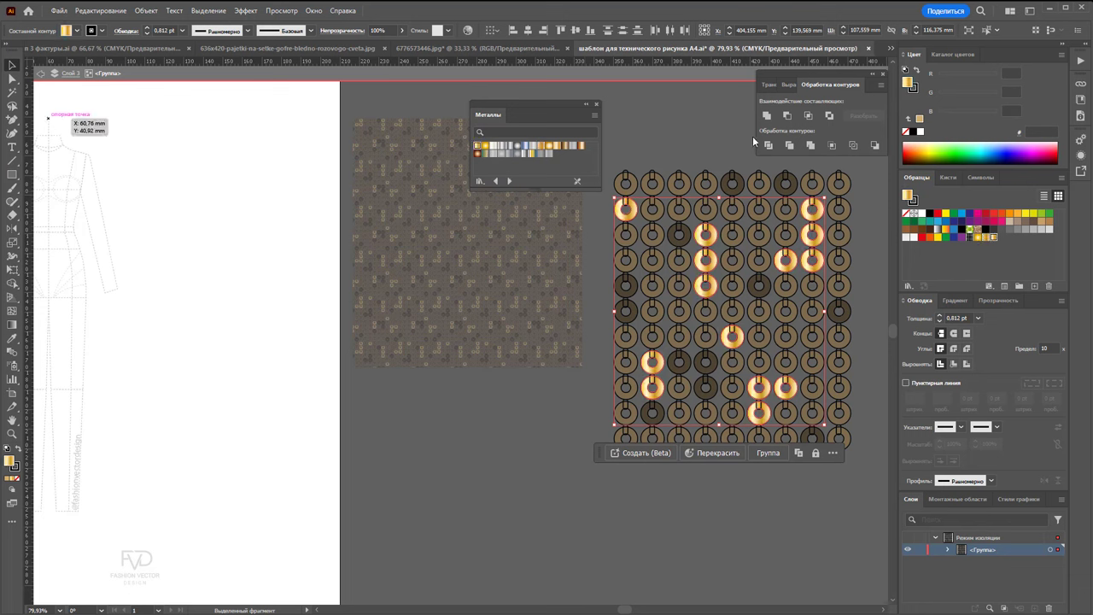
left_click(730, 133)
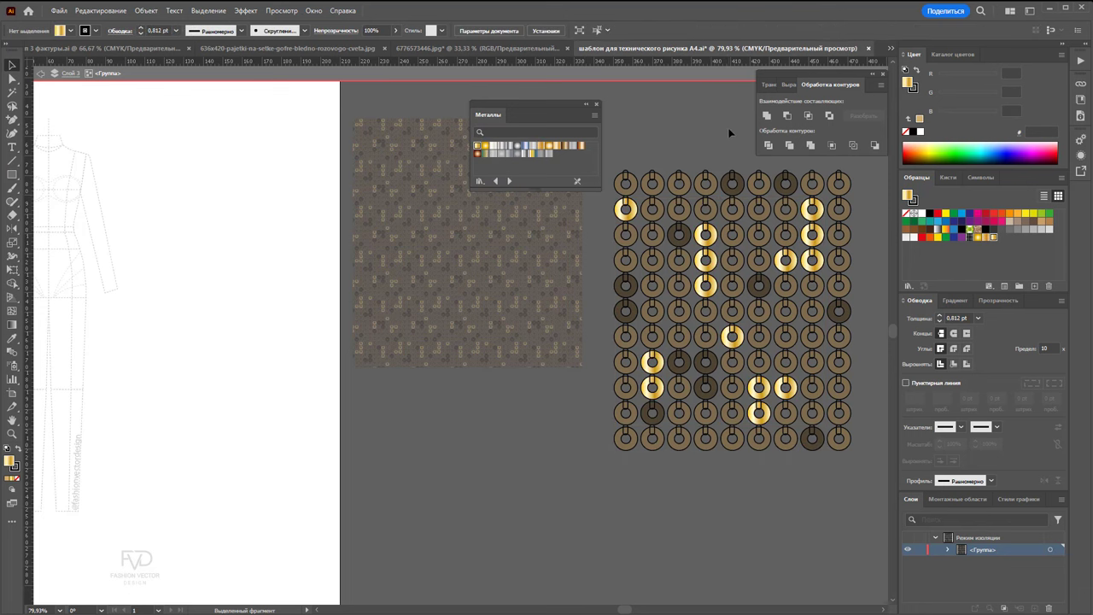
Use Magic Wand with adjusted tolerance to give the brown and dark circles gold metal gradients
double_click(12, 92)
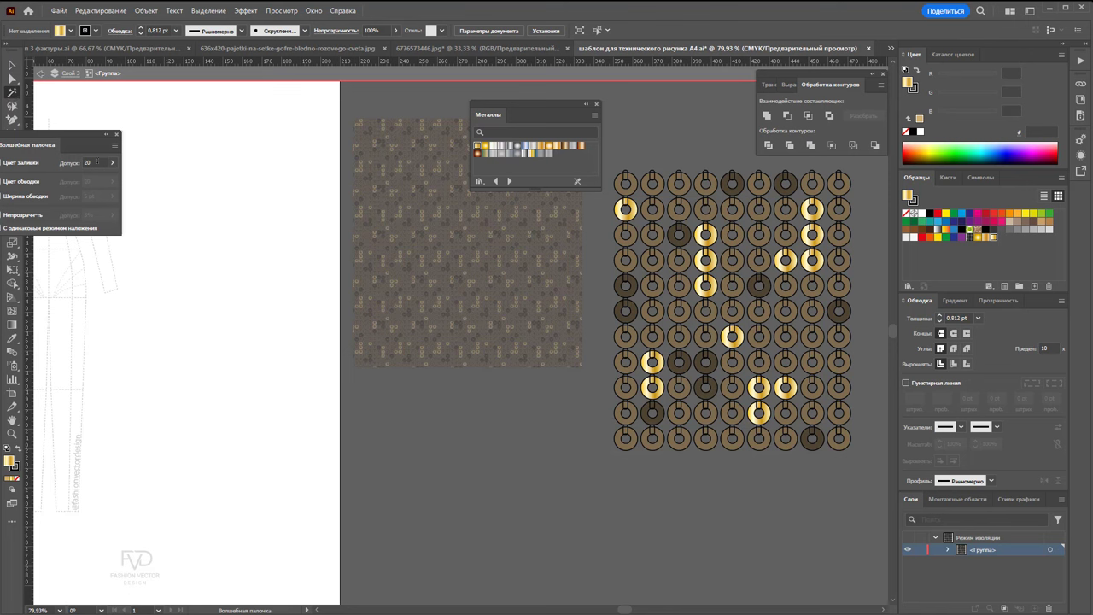
left_click(88, 162)
type("1")
left_click(684, 199)
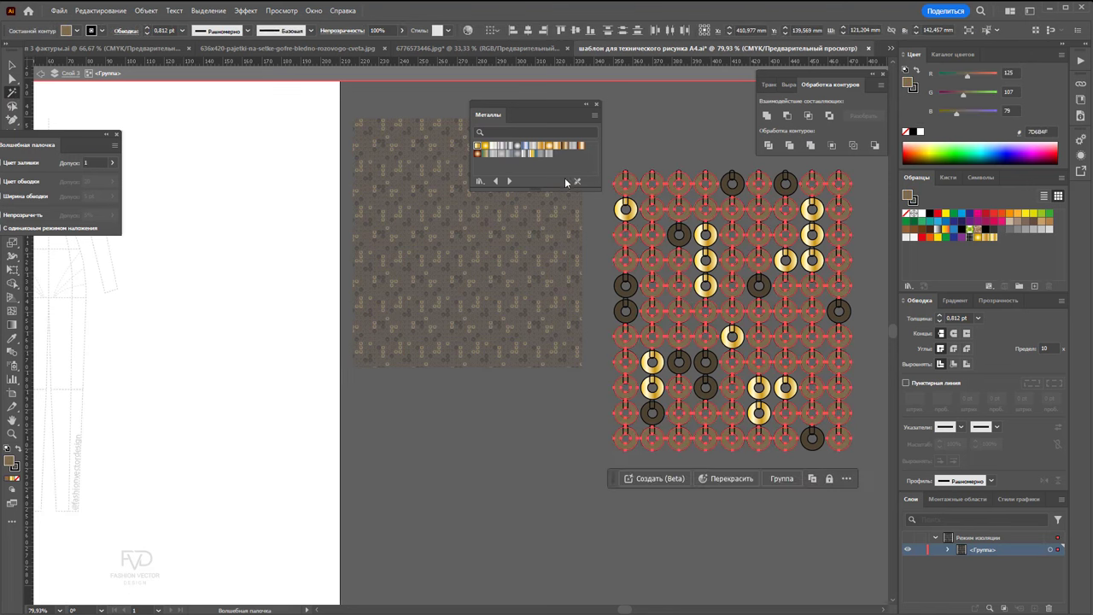
left_click(568, 151)
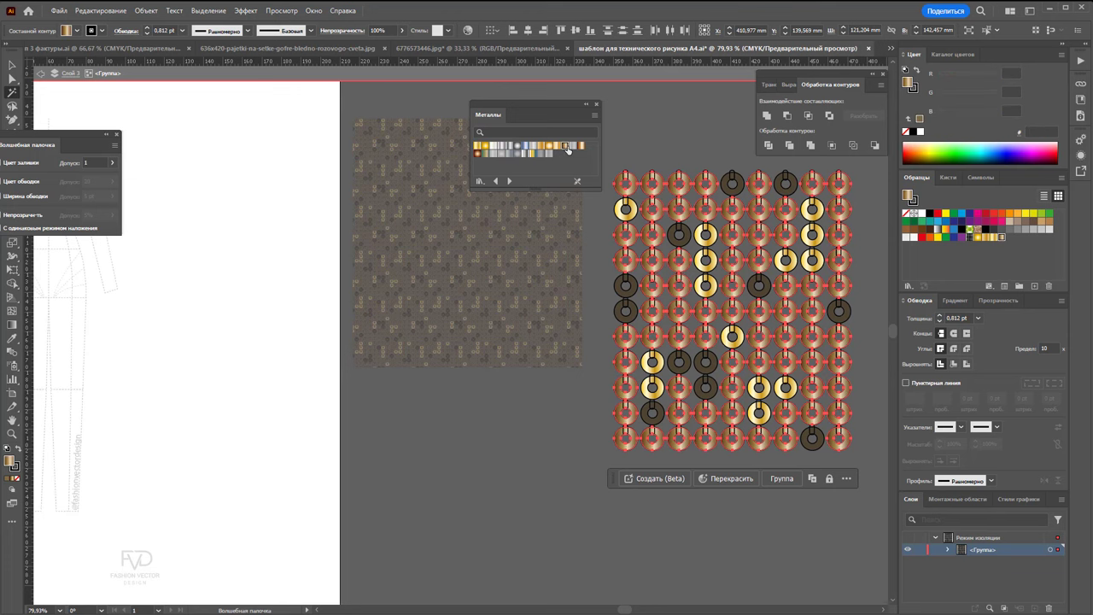
left_click(629, 308)
left_click(564, 147)
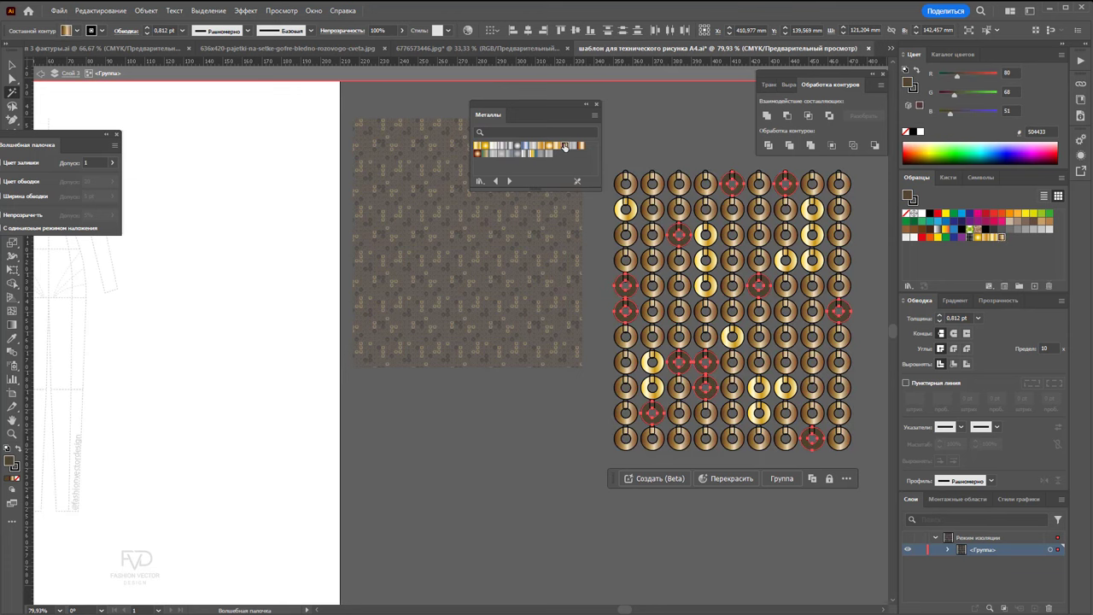
Edit the dark circles' gradient stops into a deep brown gradient, then select the whole grid
left_click(954, 300)
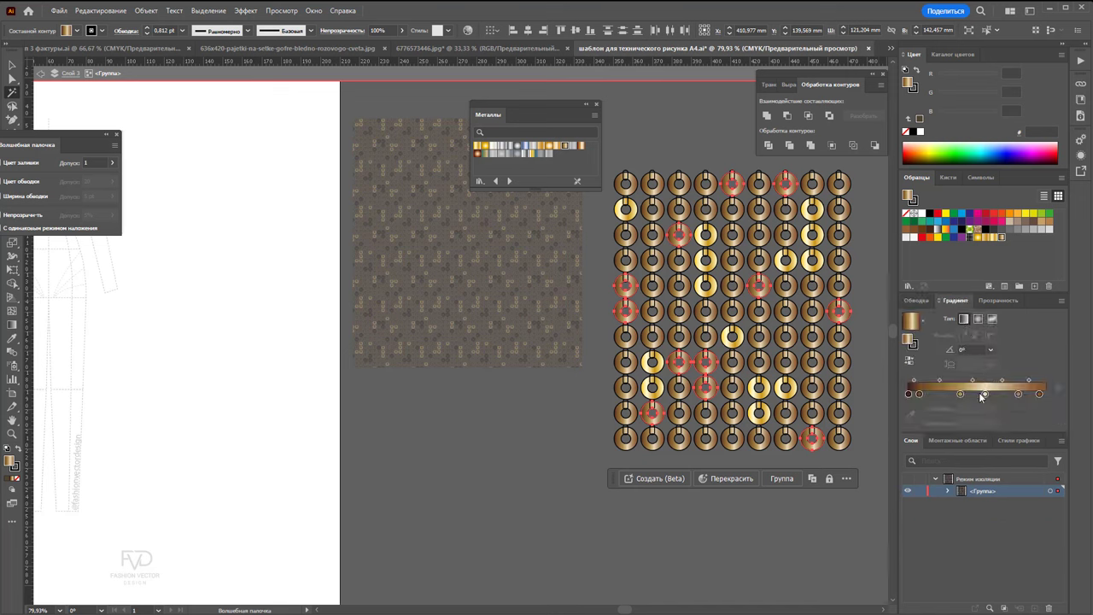
mouse_move(986, 394)
left_mouse_down()
mouse_move(1013, 404)
mouse_move(923, 390)
mouse_move(962, 420)
left_mouse_up()
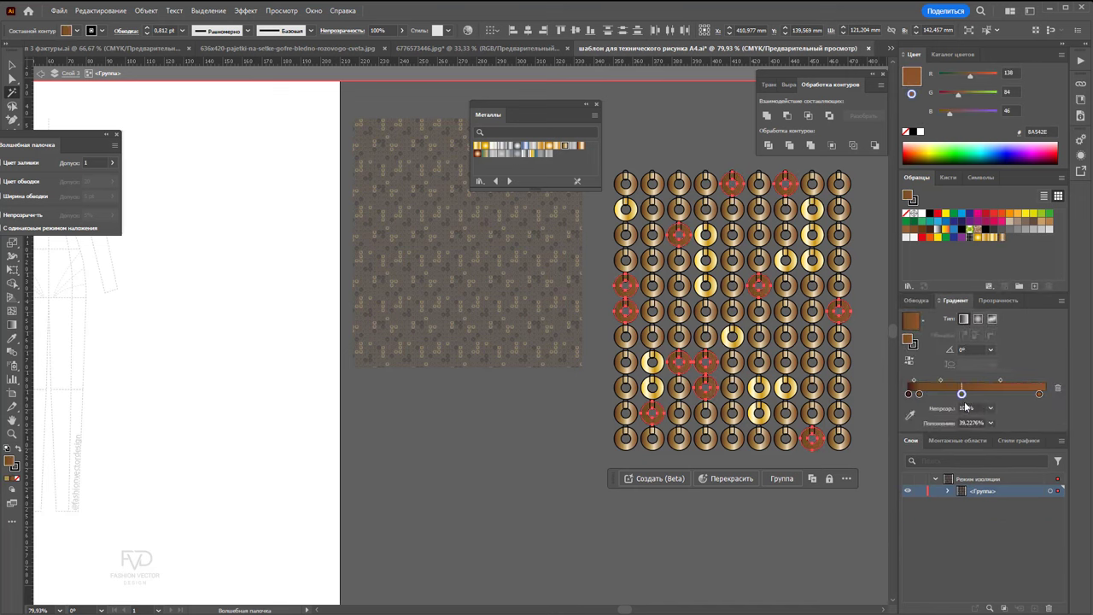
left_click(908, 394)
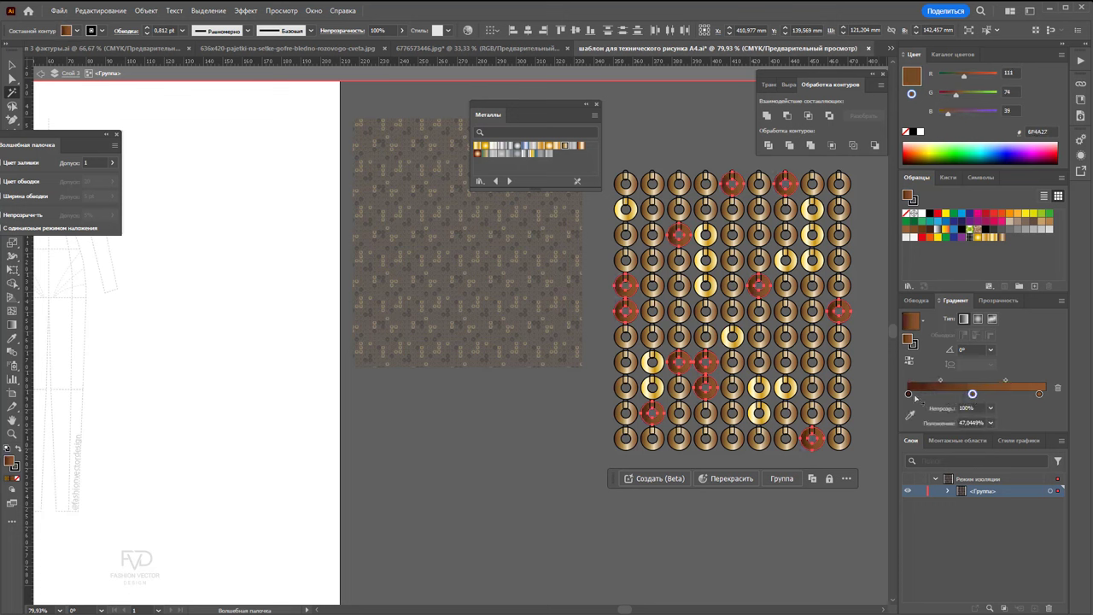
left_click(973, 394)
left_click_drag(919, 394, 941, 393)
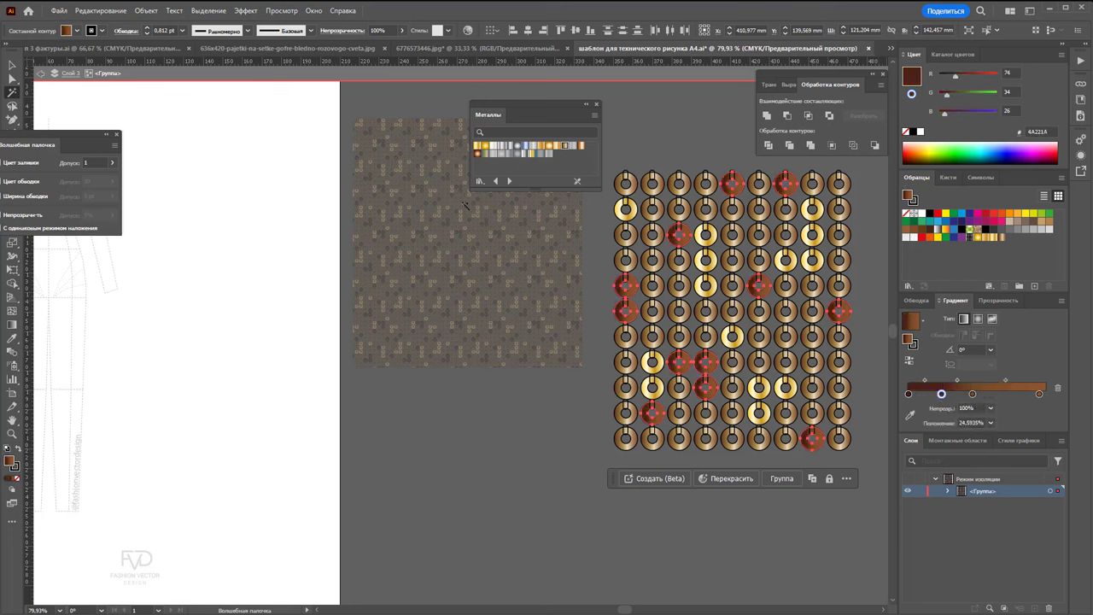
key("v")
left_click(677, 152)
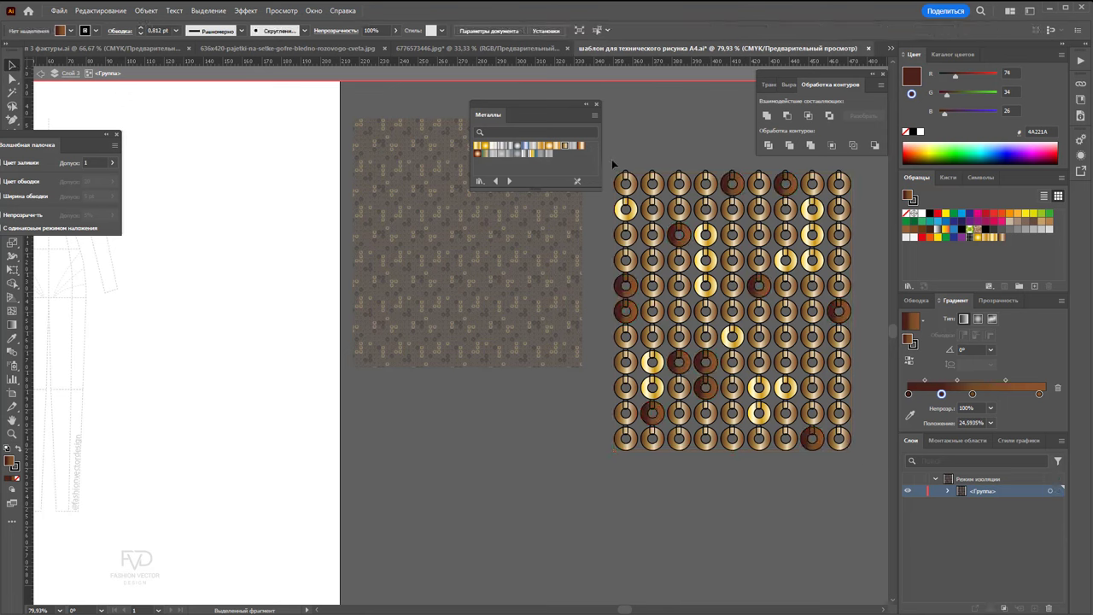
left_click_drag(611, 159, 636, 187)
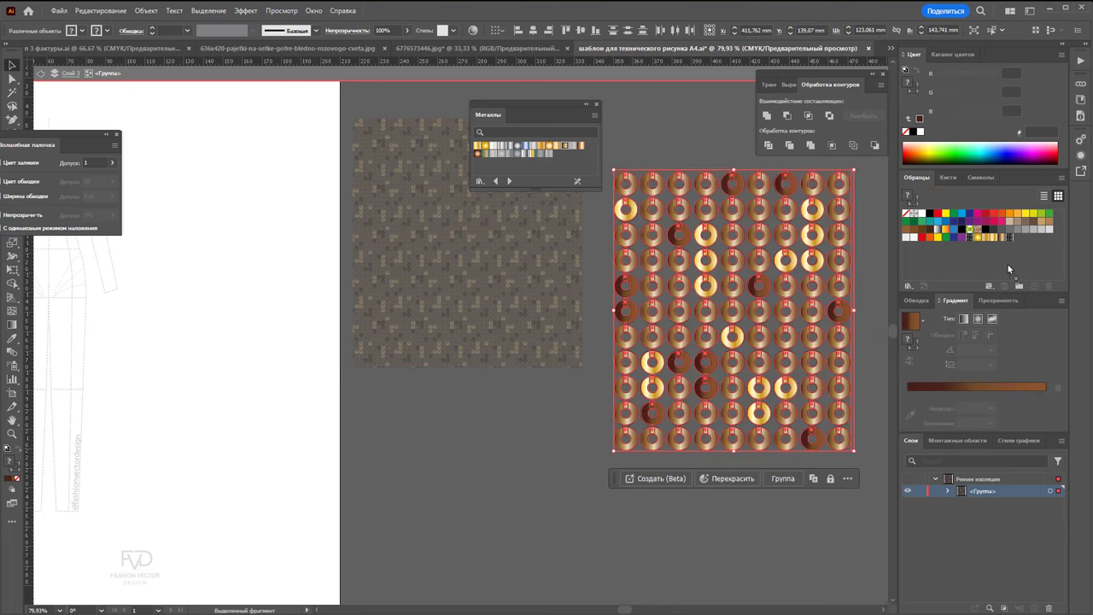
Close the Metals, Magic Wand and Pathfinder panels and exit group isolation
left_click(683, 137)
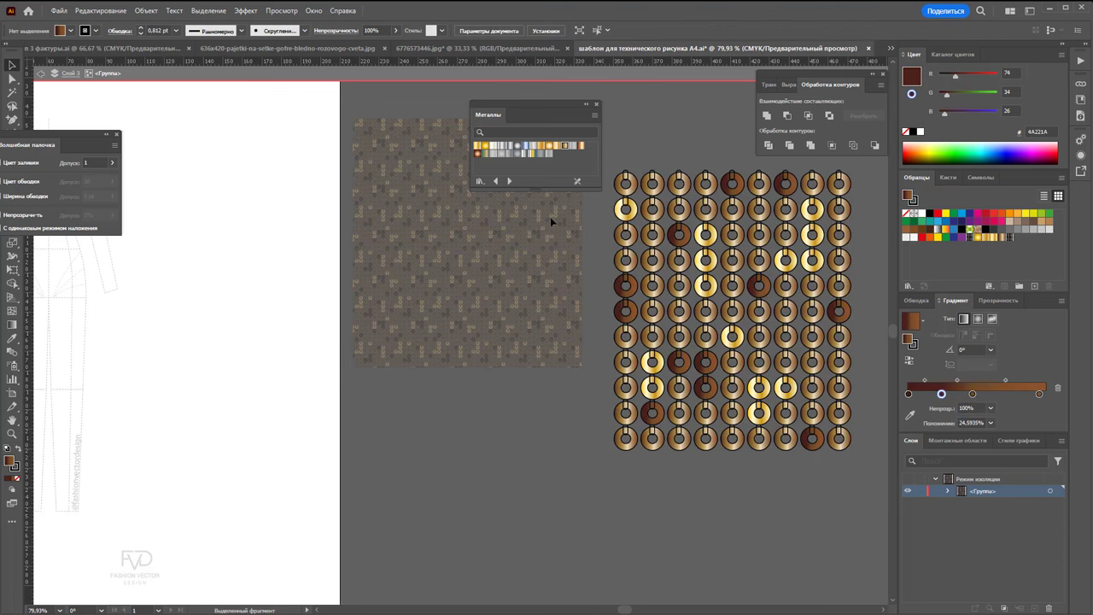
left_click(595, 105)
left_click(117, 135)
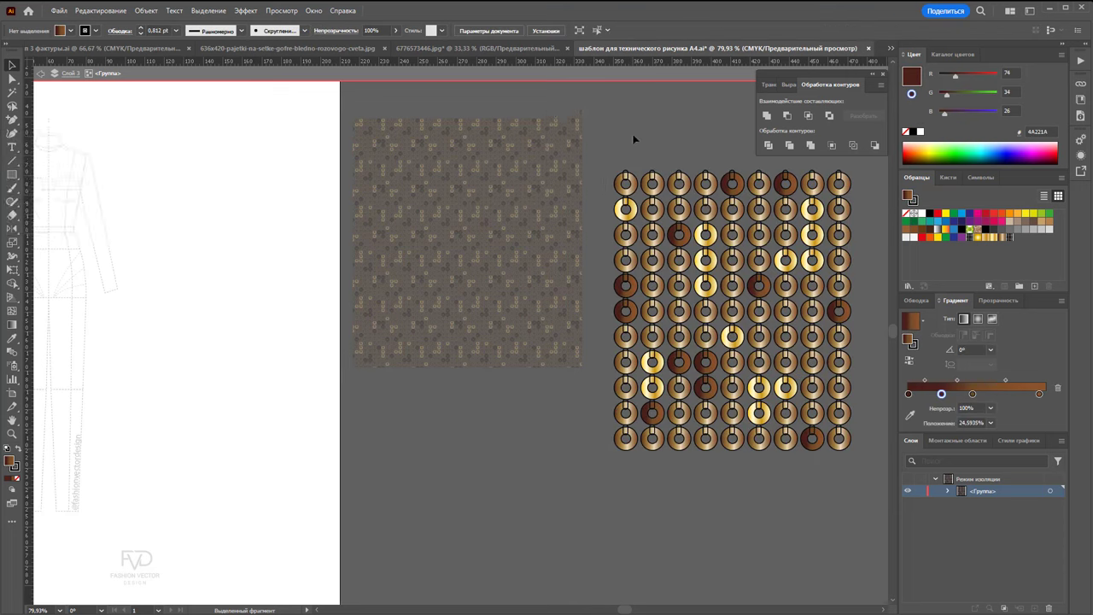
left_click(883, 74)
double_click(627, 134)
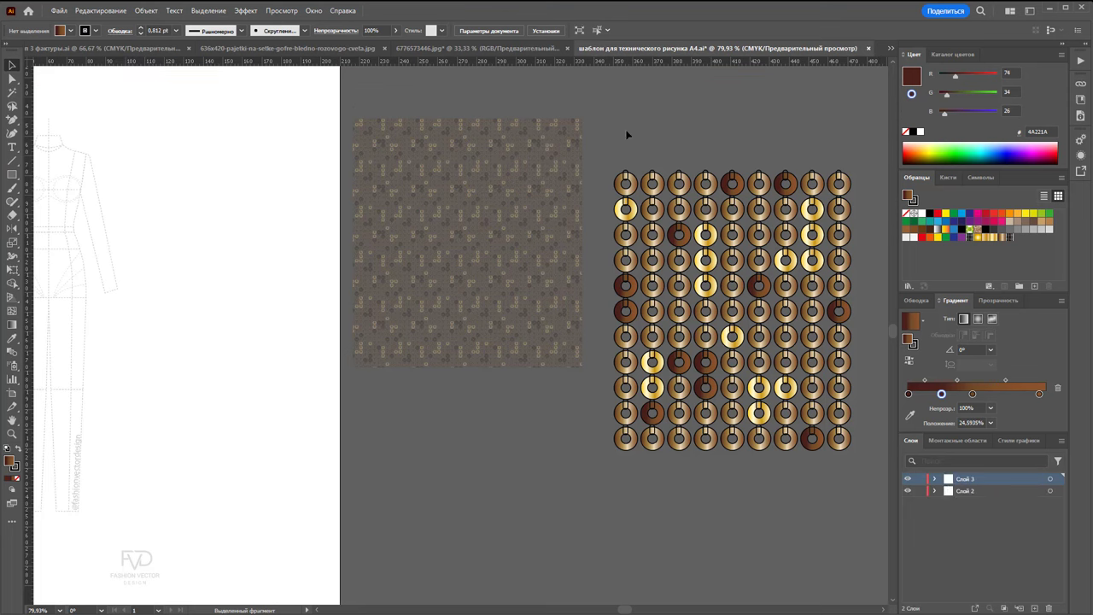
scroll(544, 171, "down", 2)
Alt-drag a copy of the pattern rectangle below and fill it with the new sequin swatch
left_click_drag(544, 170, 507, 386)
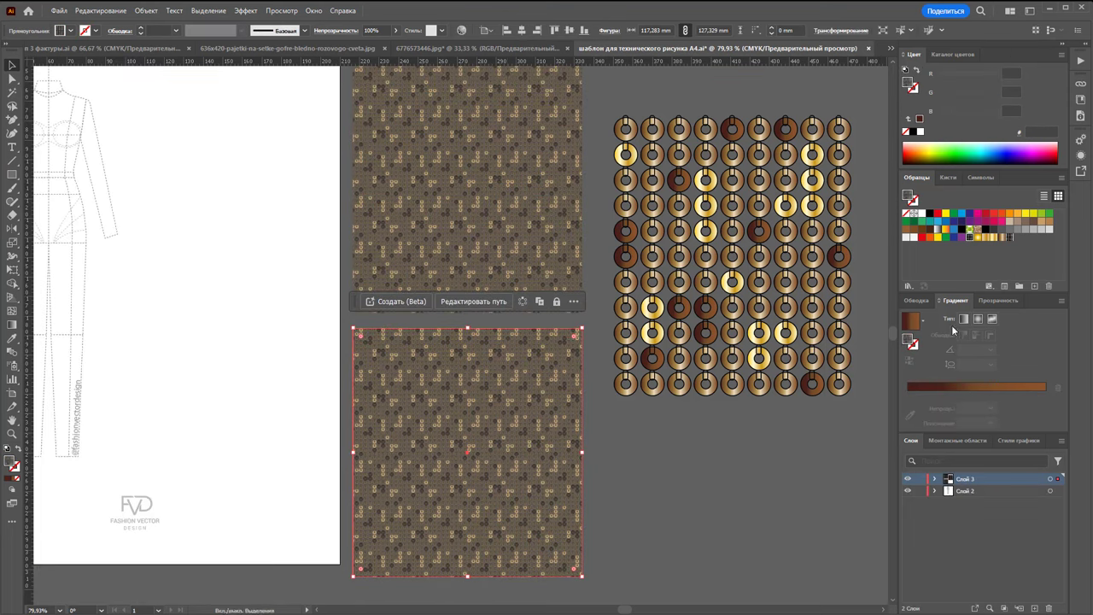
left_click(1009, 239)
left_click(702, 497)
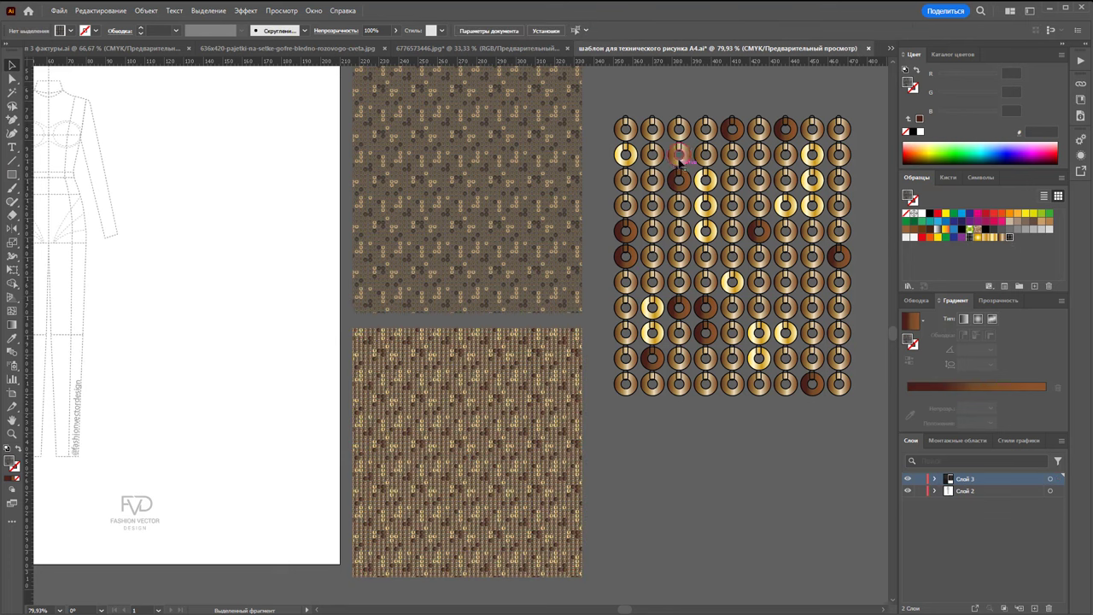
Delete the circle grid and butt the lower rectangle against the original
left_click(856, 426)
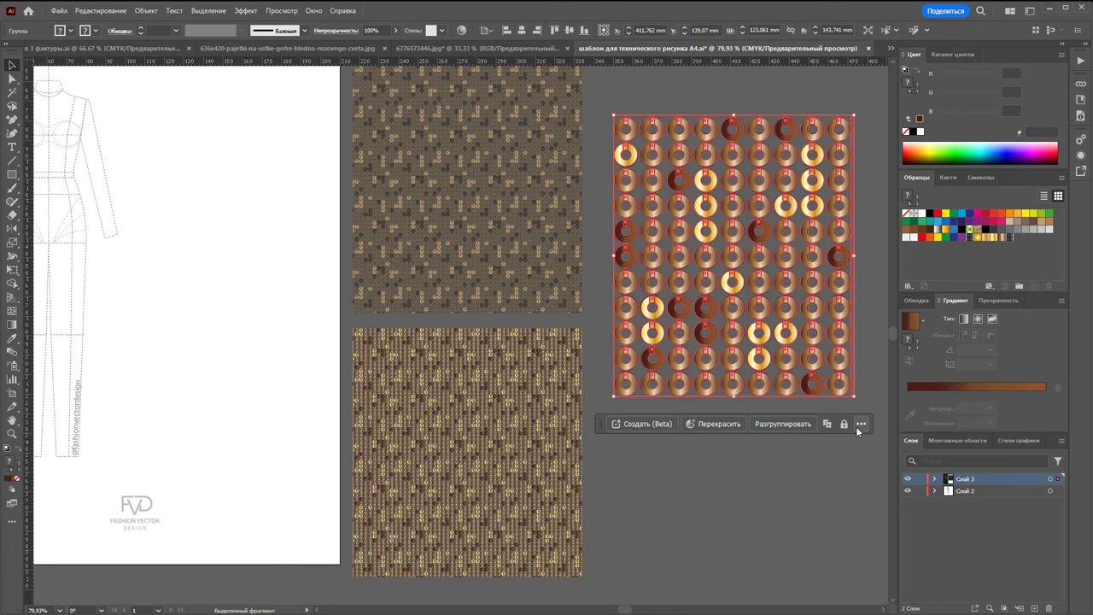
key("Delete")
left_click(427, 436)
left_click_drag(425, 436, 425, 425)
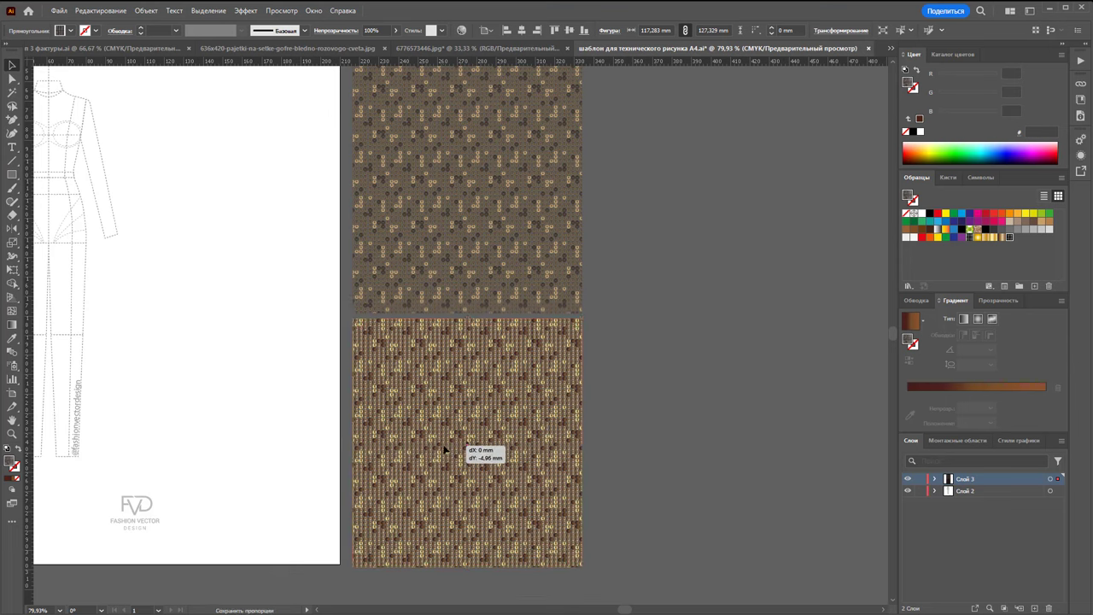
left_click(603, 527)
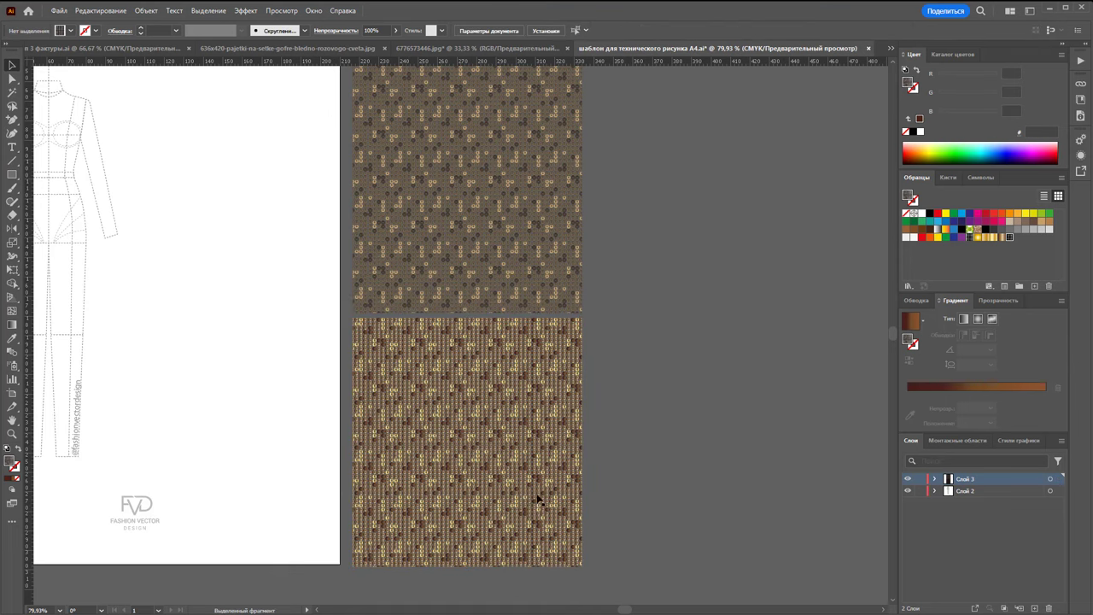
Zoom in to inspect the original and new sequin patterns side by side
left_click(12, 433)
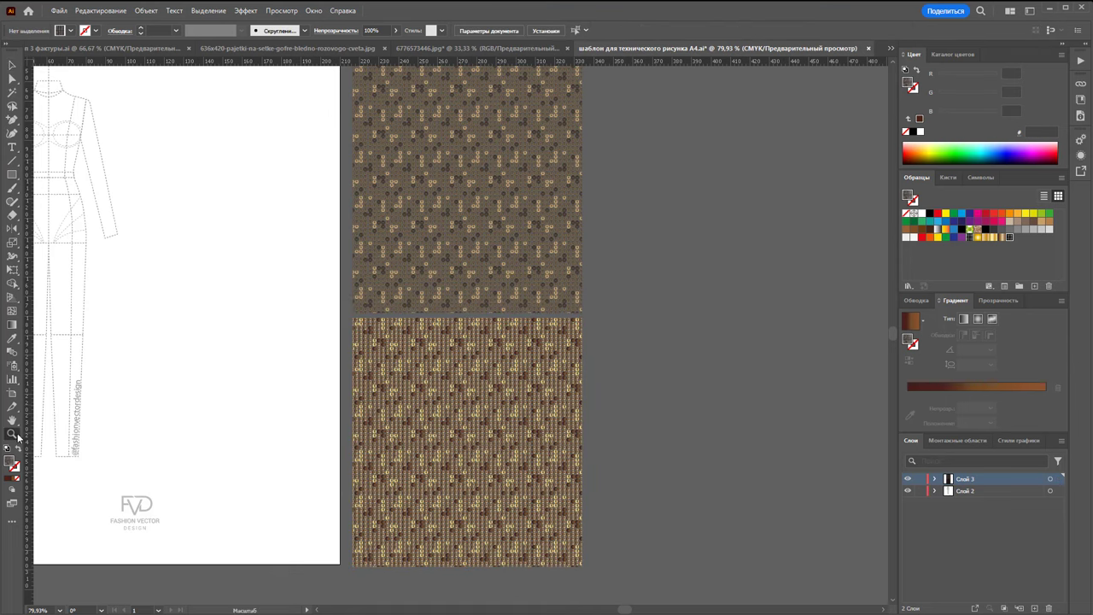
left_click_drag(471, 377, 707, 363)
left_click_drag(658, 338, 629, 359)
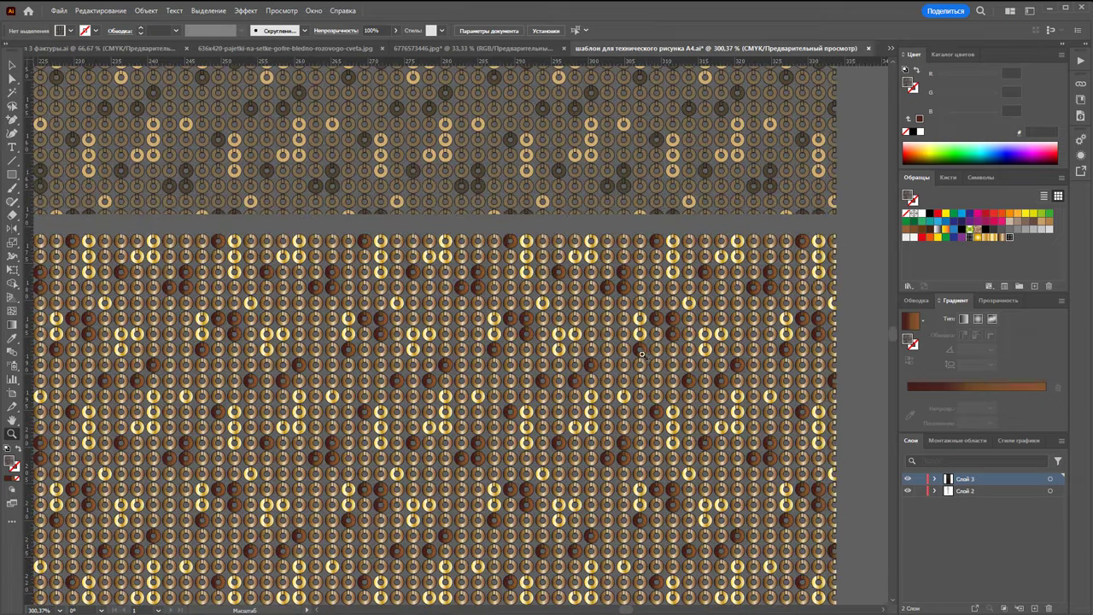
left_click(629, 351)
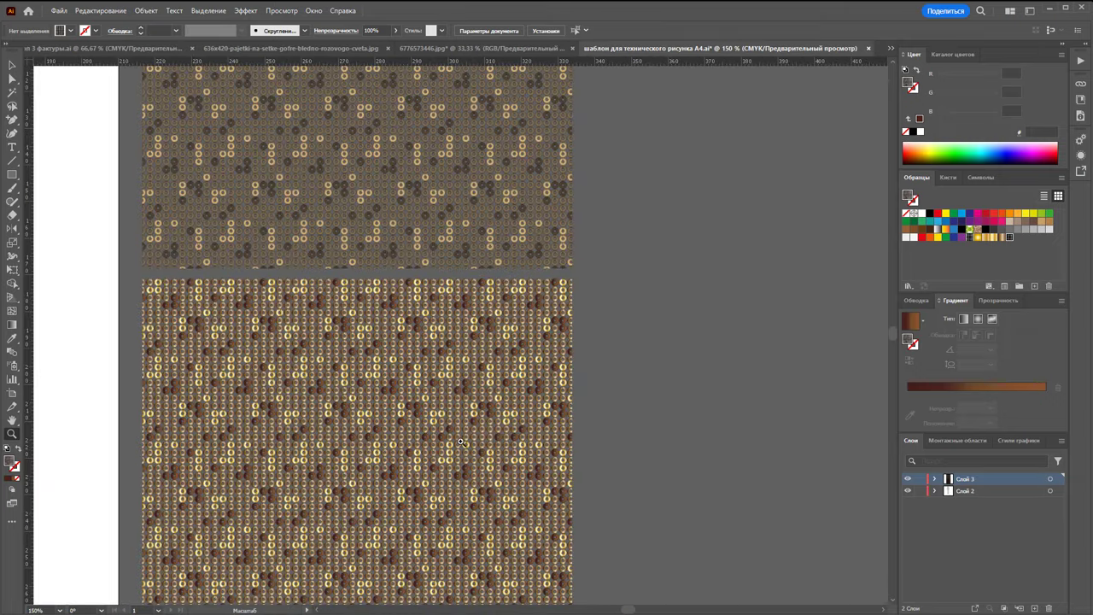
scroll(460, 441, "down", 2)
scroll(466, 478, "down", 1)
scroll(474, 529, "down", 1)
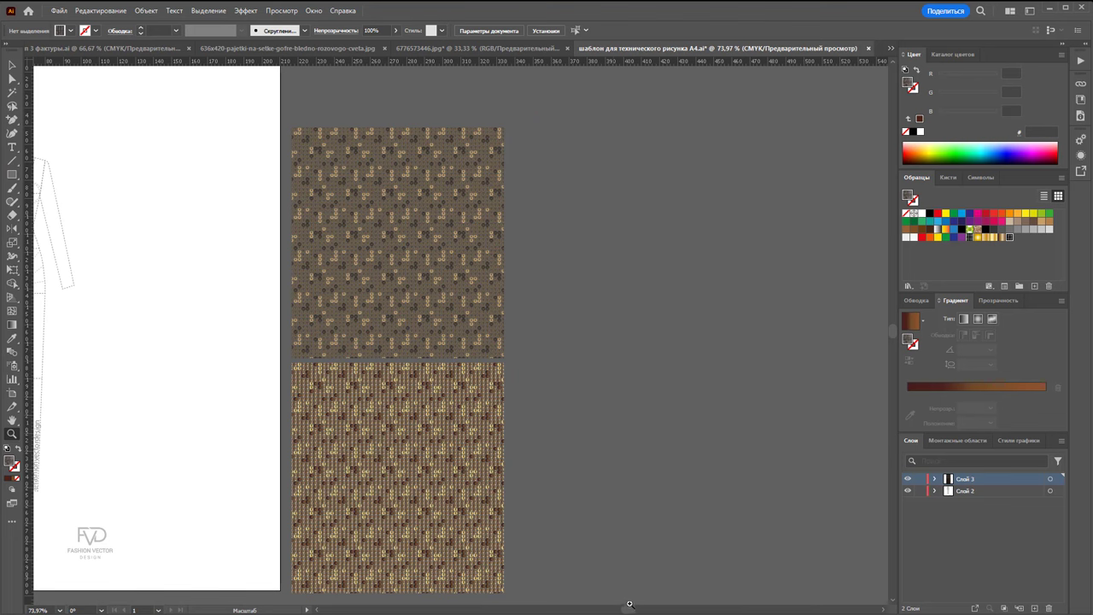
left_click_drag(629, 612, 613, 611)
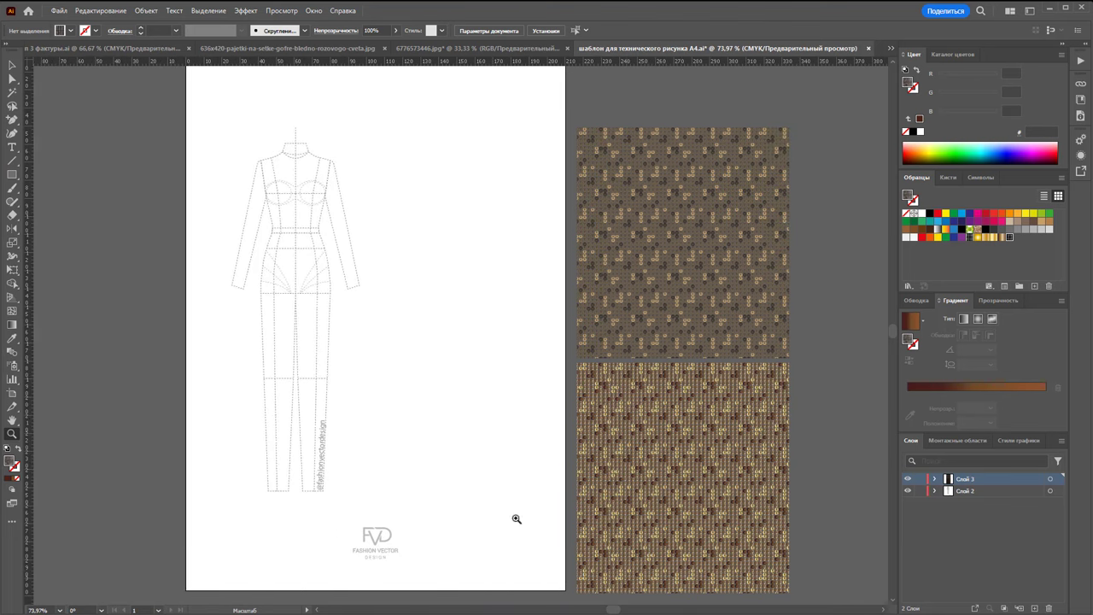
Replace the lower rectangle with an Alt-dragged copy of the original and open Recolor
left_click(12, 65)
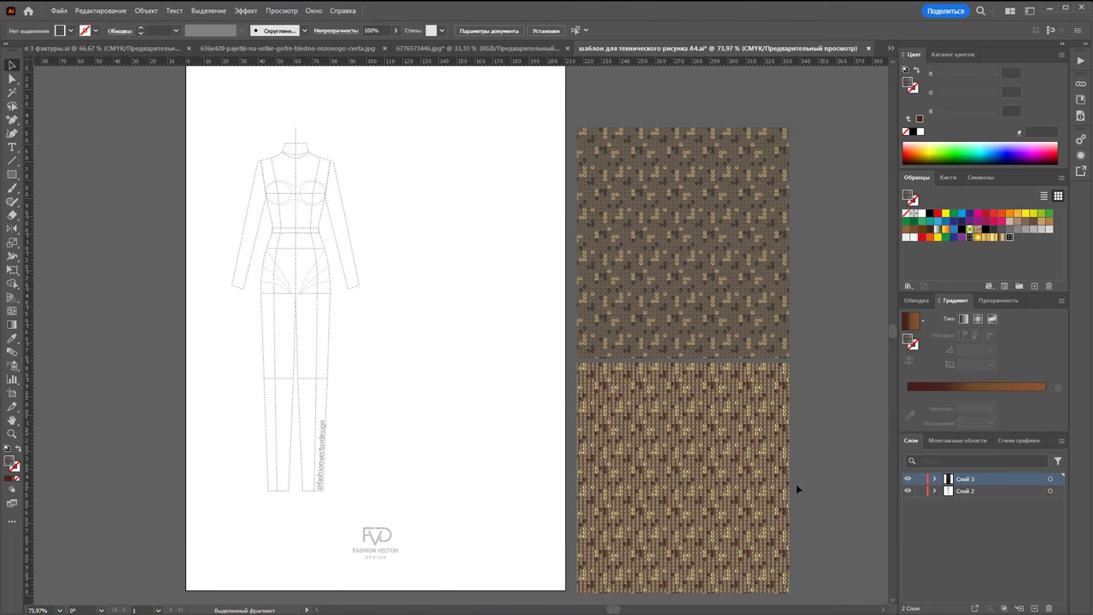
left_click(696, 447)
key("Delete")
left_click(710, 319)
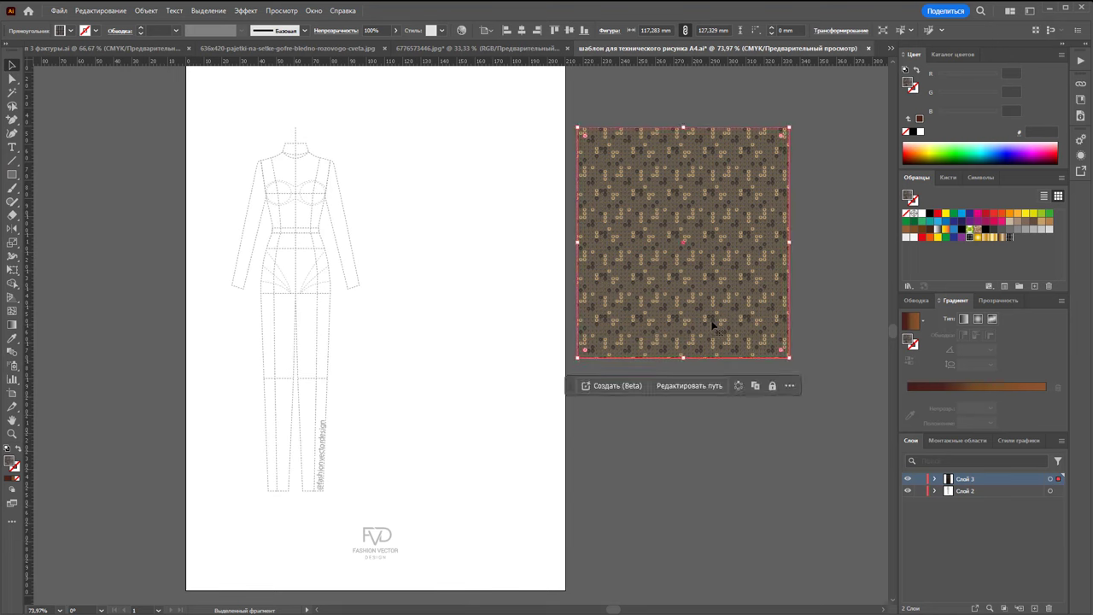
left_click_drag(710, 320, 676, 457)
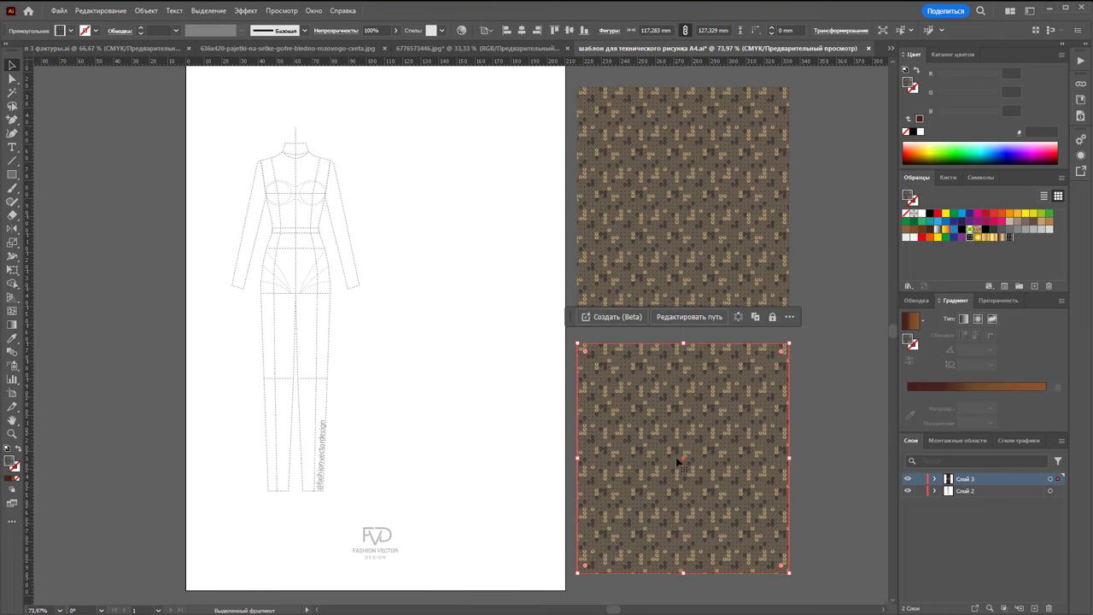
left_click(459, 30)
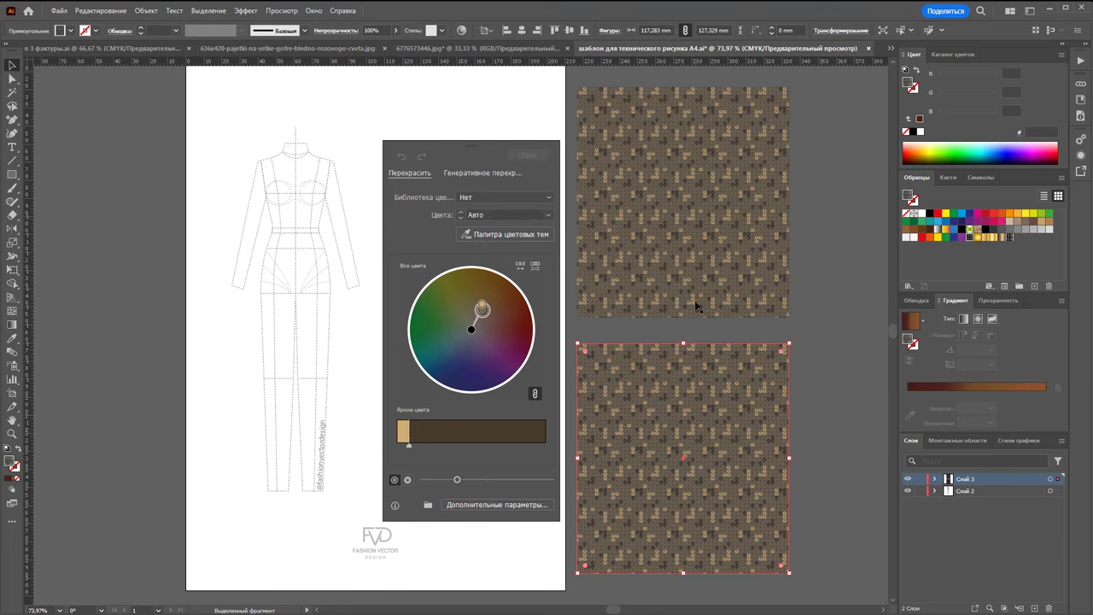
In advanced Recolor Artwork, replace the tan with #D3D3D3 and the mid brown with #7C7C7C
left_click(473, 505)
left_click(279, 255)
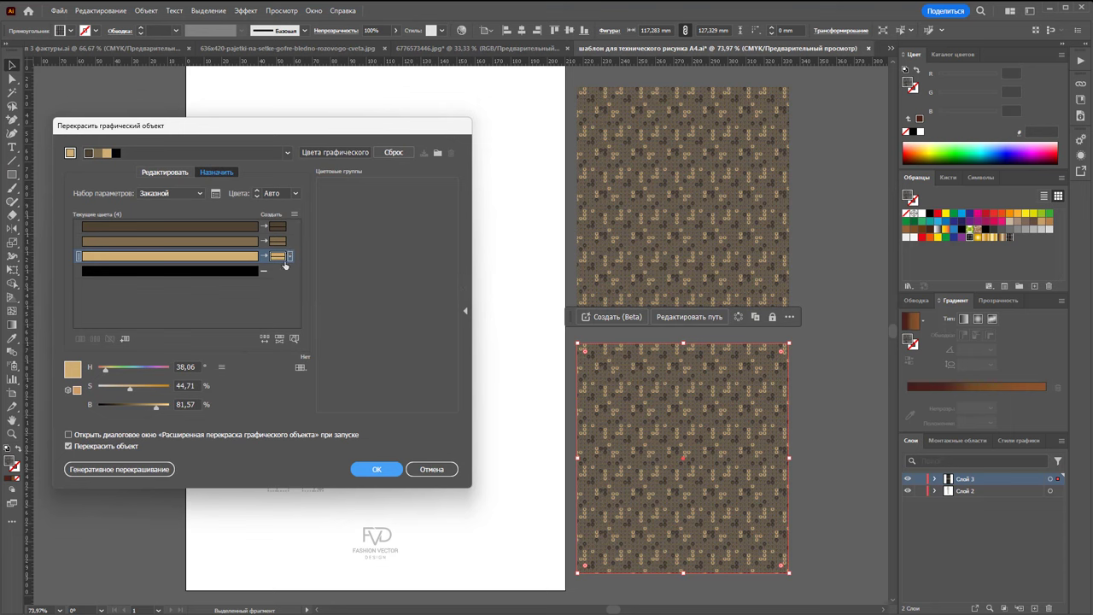
double_click(278, 255)
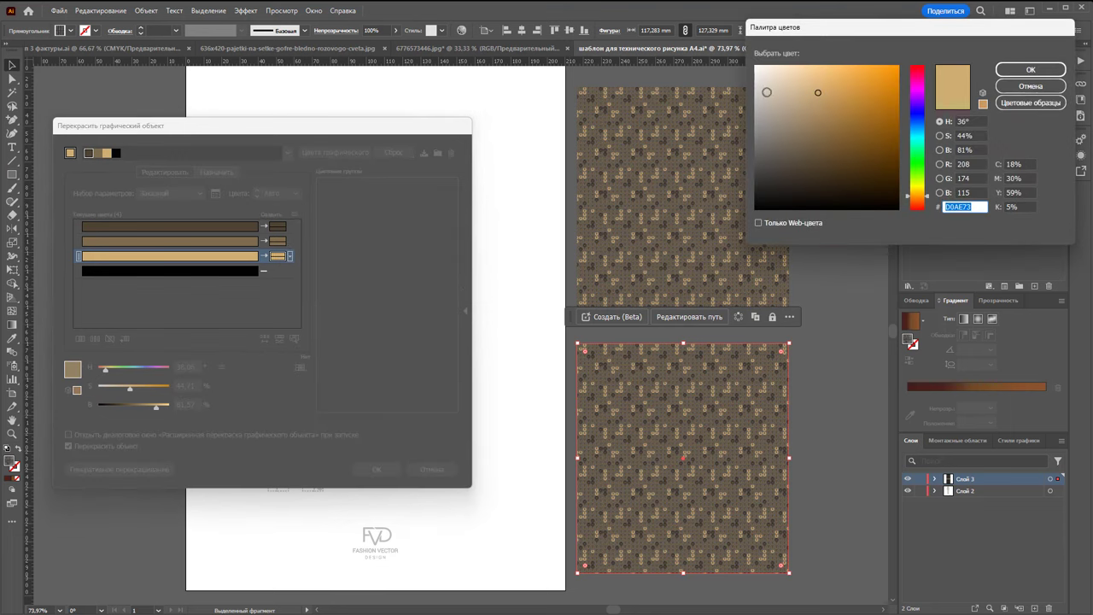
type("D3D3D3")
left_click(1031, 70)
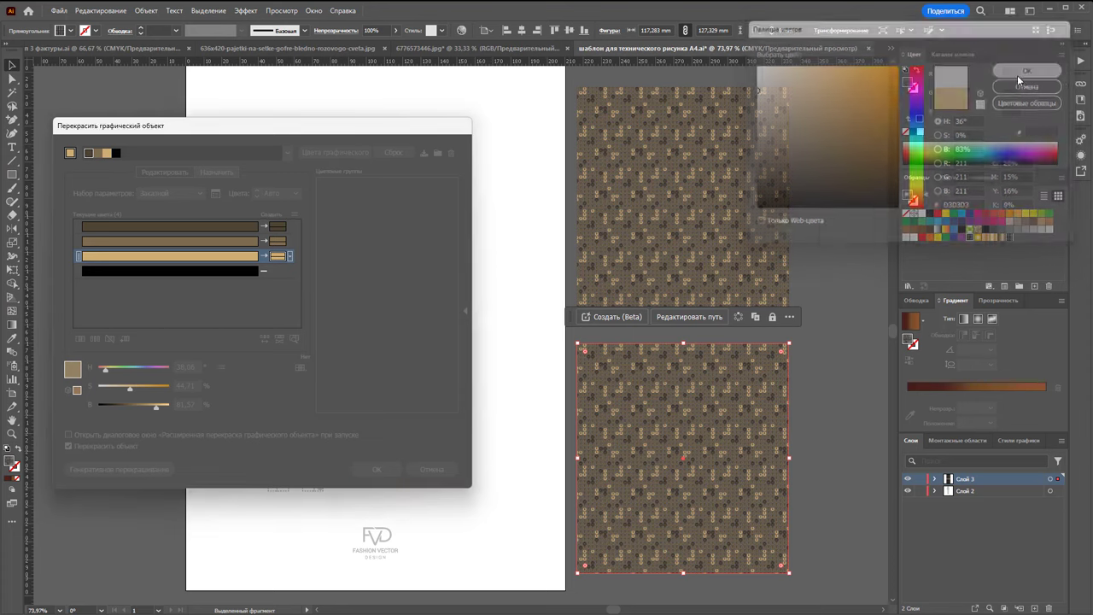
left_click(282, 241)
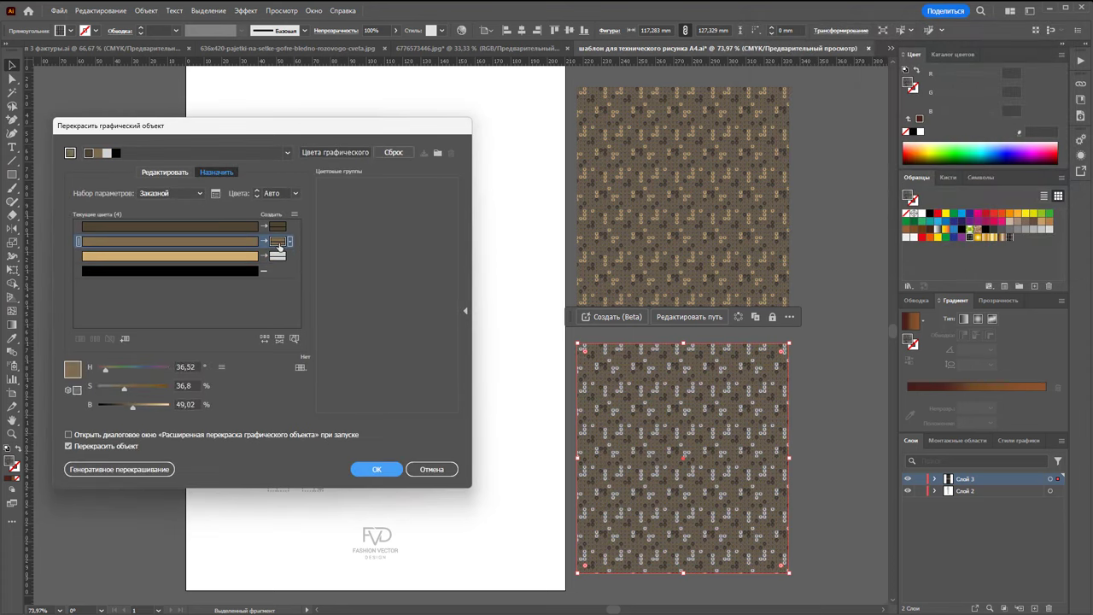
double_click(277, 241)
type("7C7C7C")
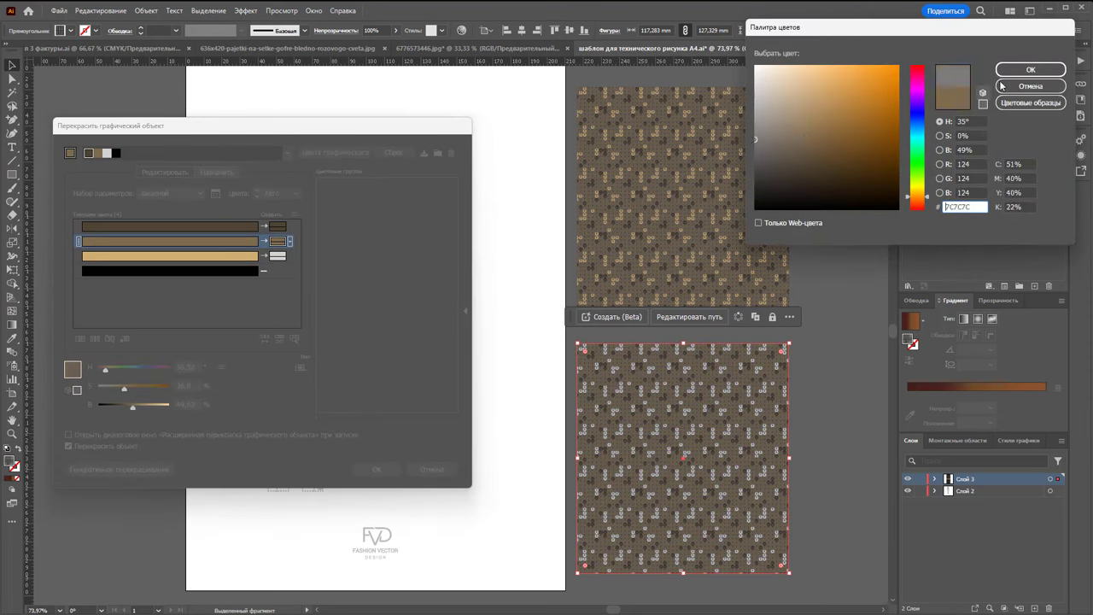
left_click(1030, 70)
Replace the darkest brown with dark grey #3F3F3F
left_click(273, 227)
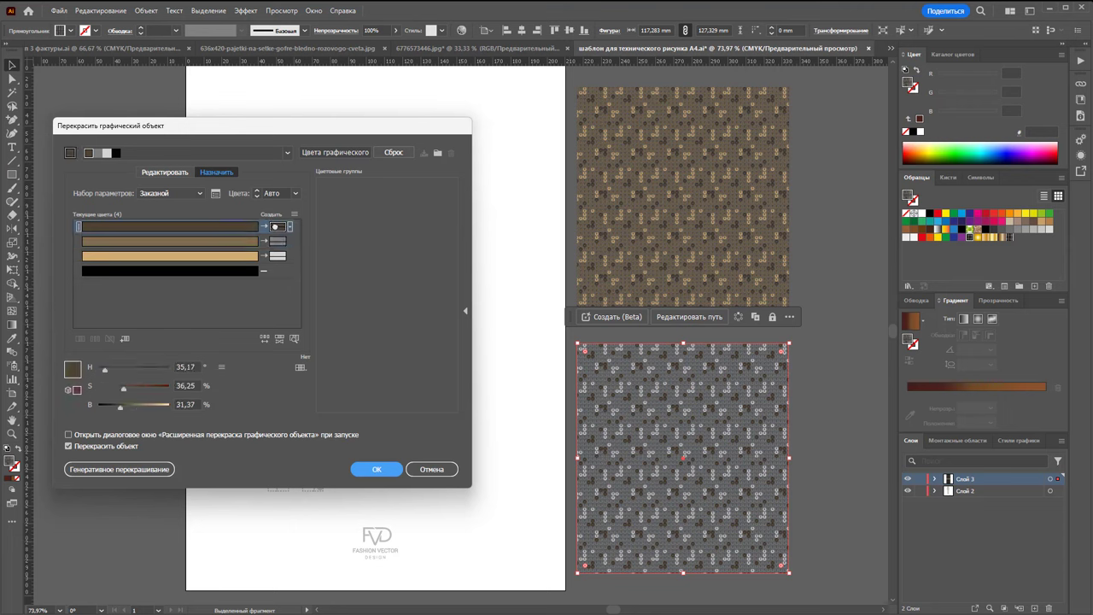
double_click(277, 226)
type("3F3F3F")
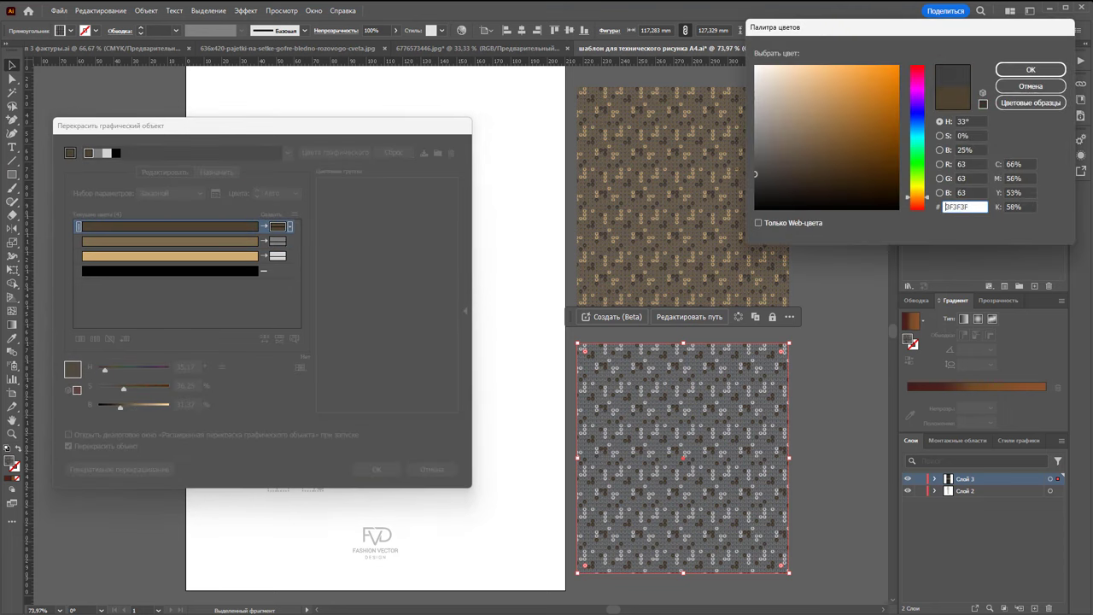
left_click(1031, 69)
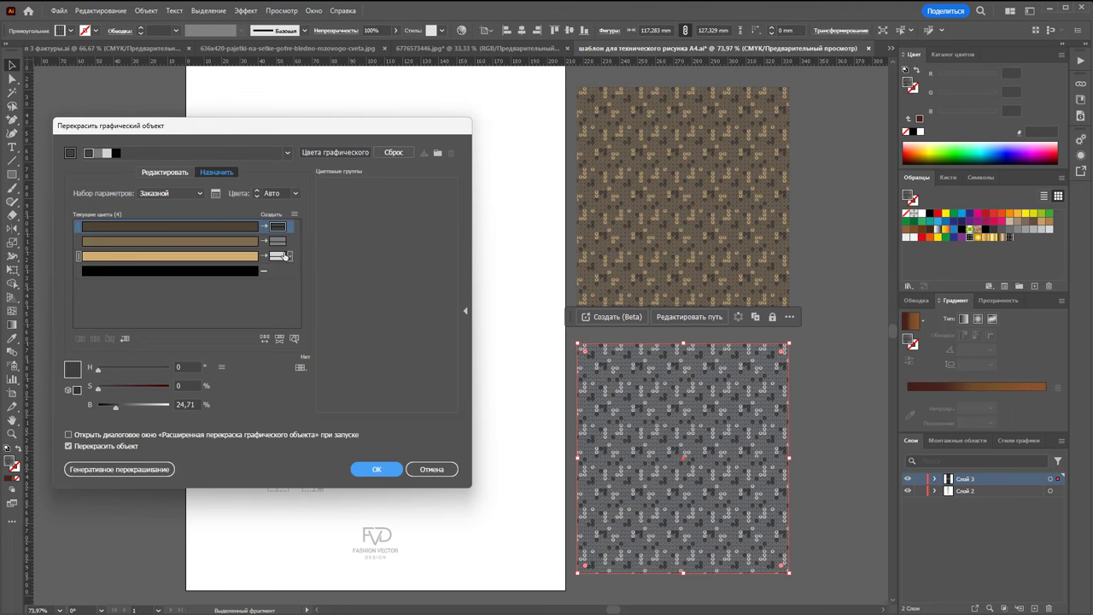
Lighten the light grey to near-white, brighten the medium grey slightly, and apply the recolouring
left_click(278, 255)
double_click(277, 256)
left_click(755, 89)
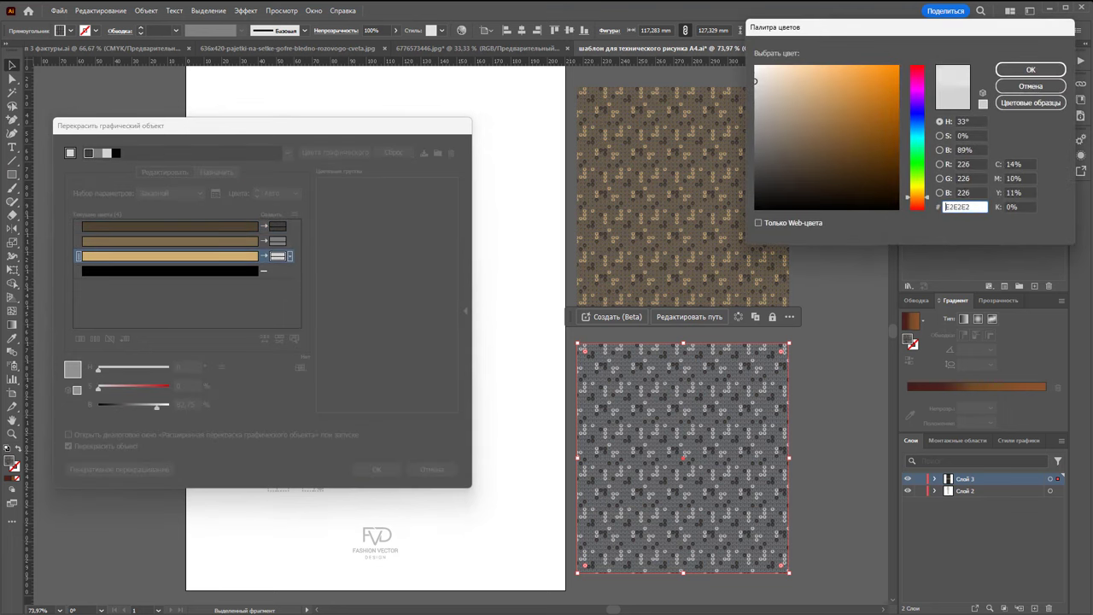
left_click(1017, 72)
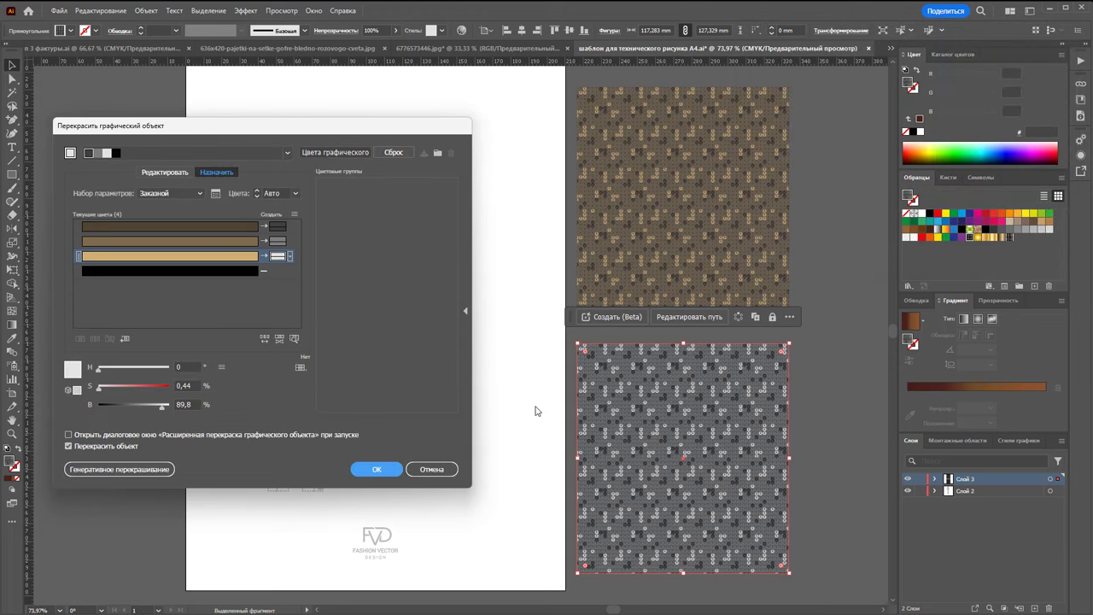
left_click(278, 241)
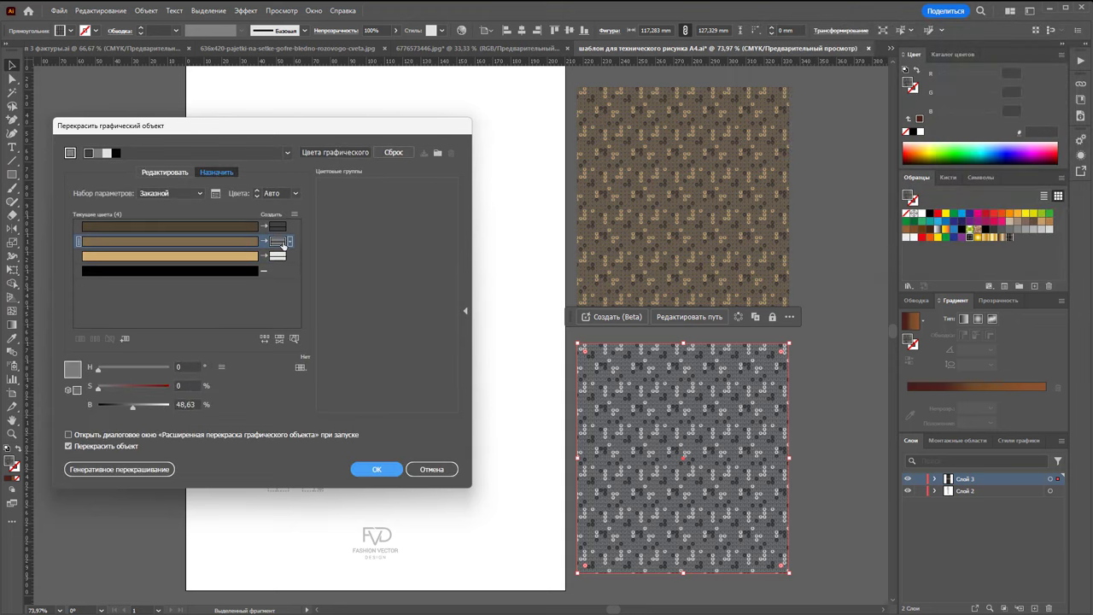
double_click(278, 241)
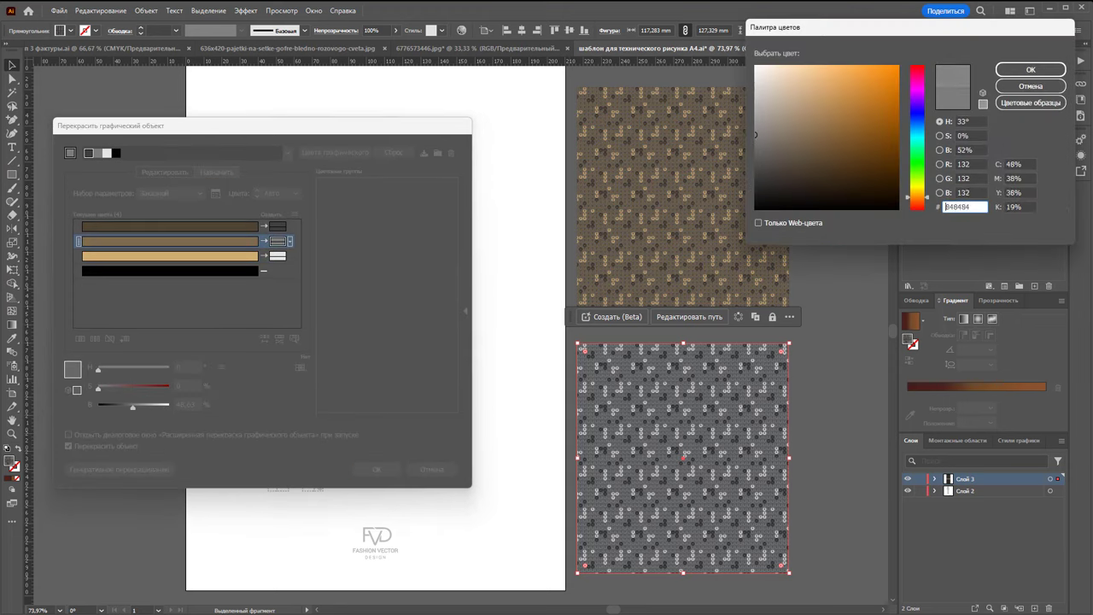
left_click_drag(754, 144, 755, 131)
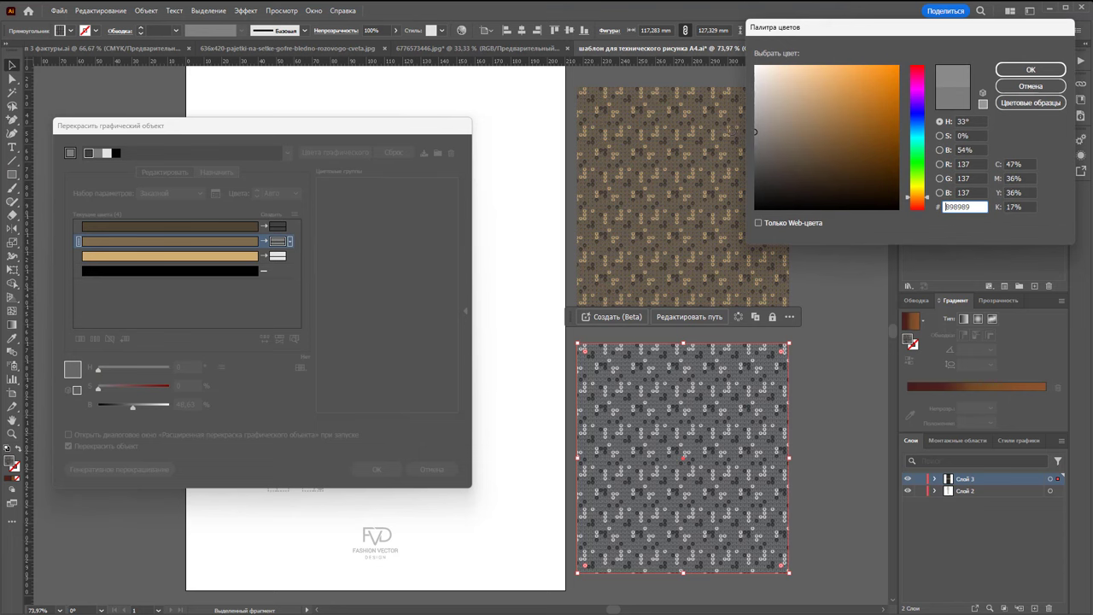
left_click(1030, 69)
left_click(376, 469)
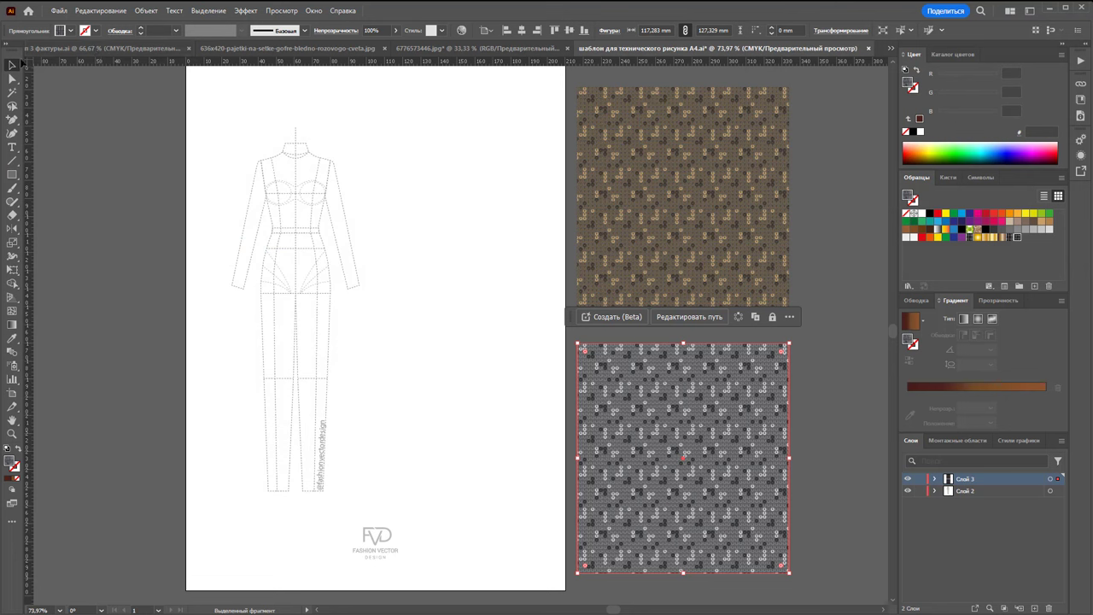
Move the enlarged circle grid to the right of the pattern tiles
left_click(823, 338)
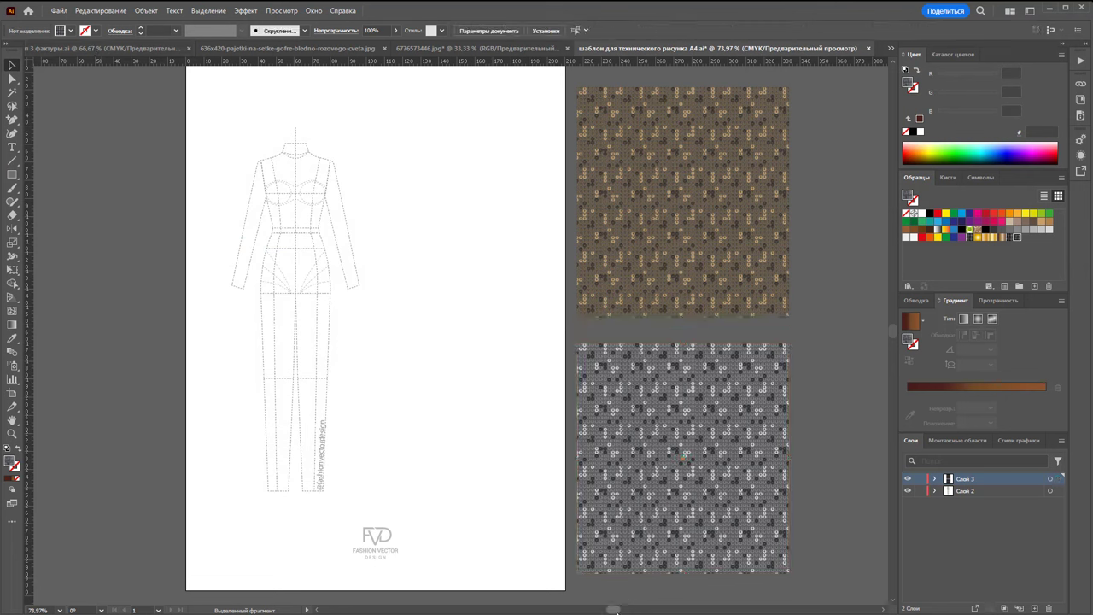
left_click_drag(614, 610, 621, 609)
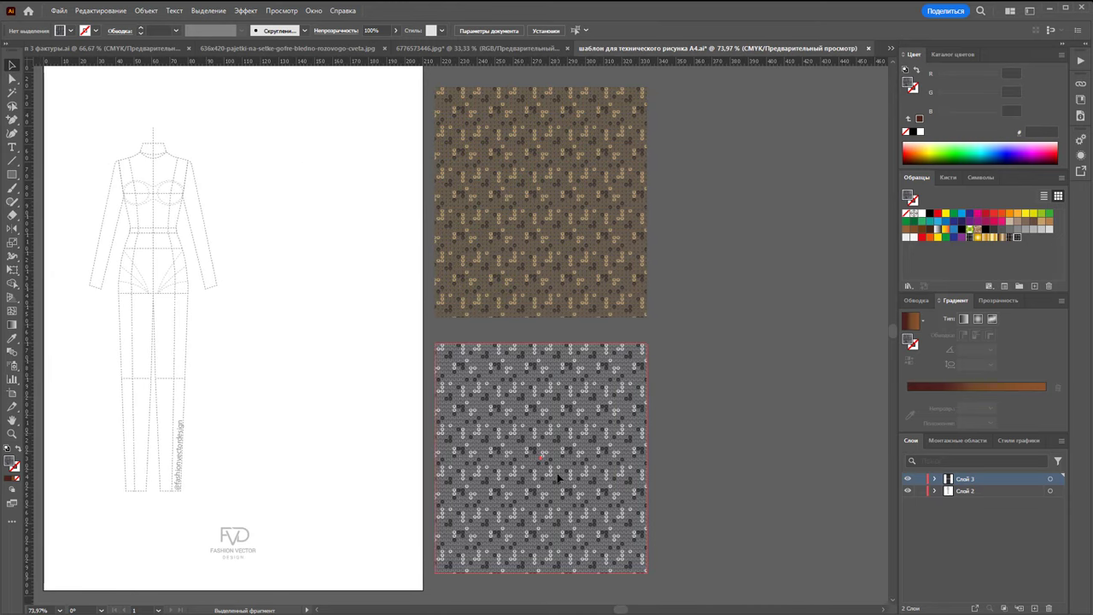
left_click(557, 483)
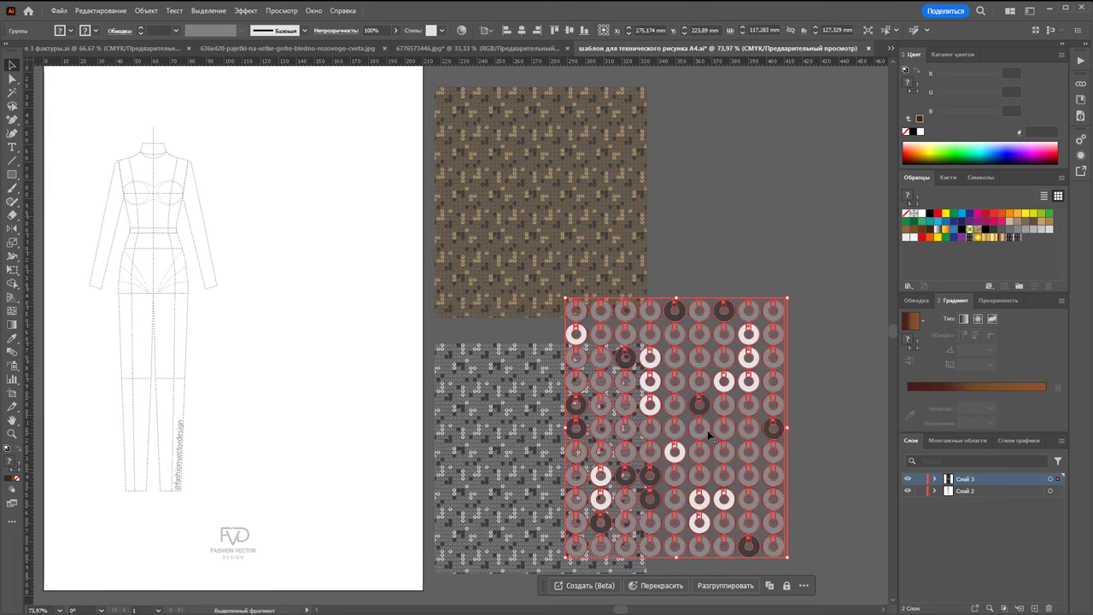
left_click_drag(688, 376, 788, 382)
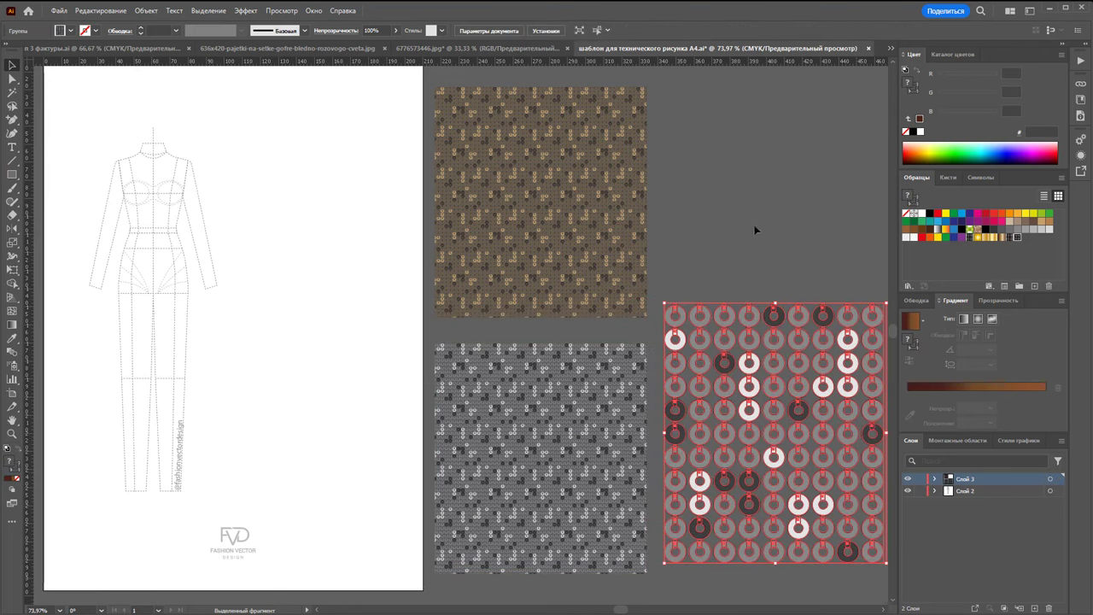
left_click(756, 232)
Inside the circle group, give all grey circles a white-to-black gradient fill
double_click(756, 339)
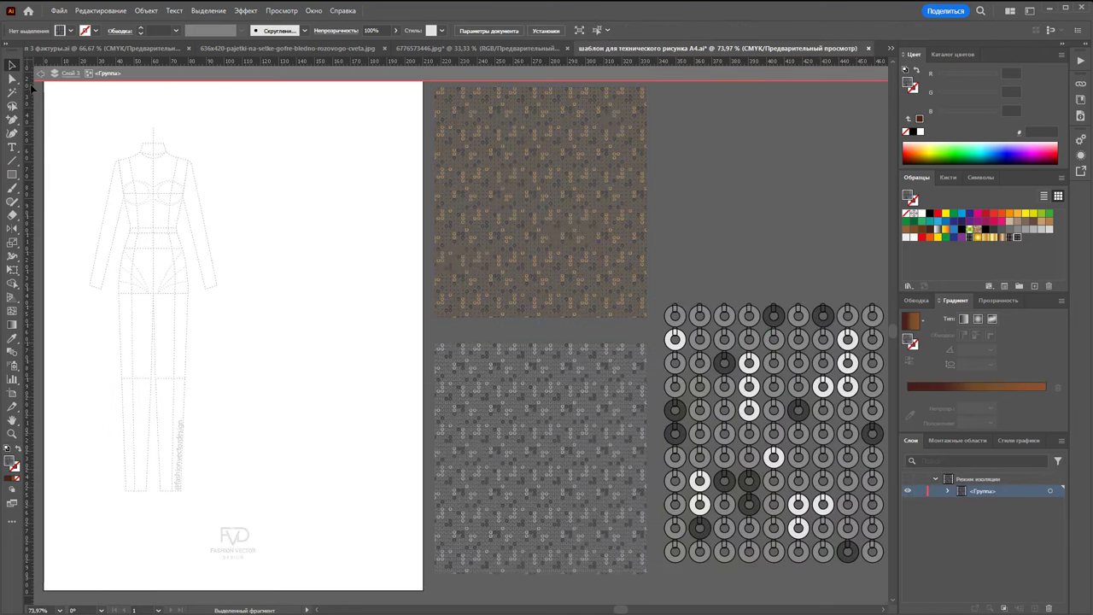
key("y")
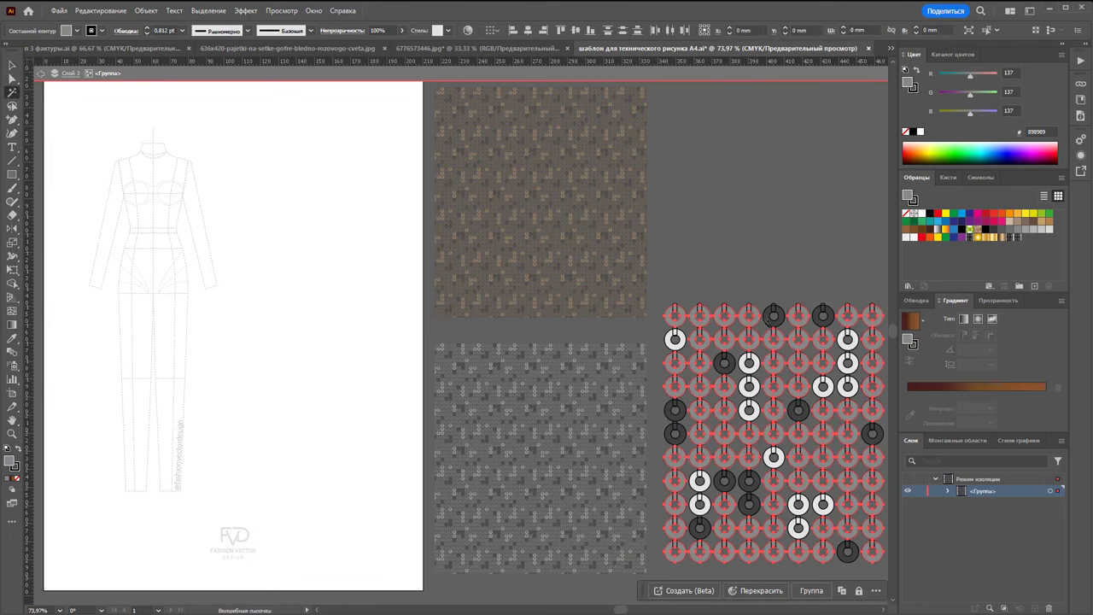
left_click(756, 318)
left_click(937, 232)
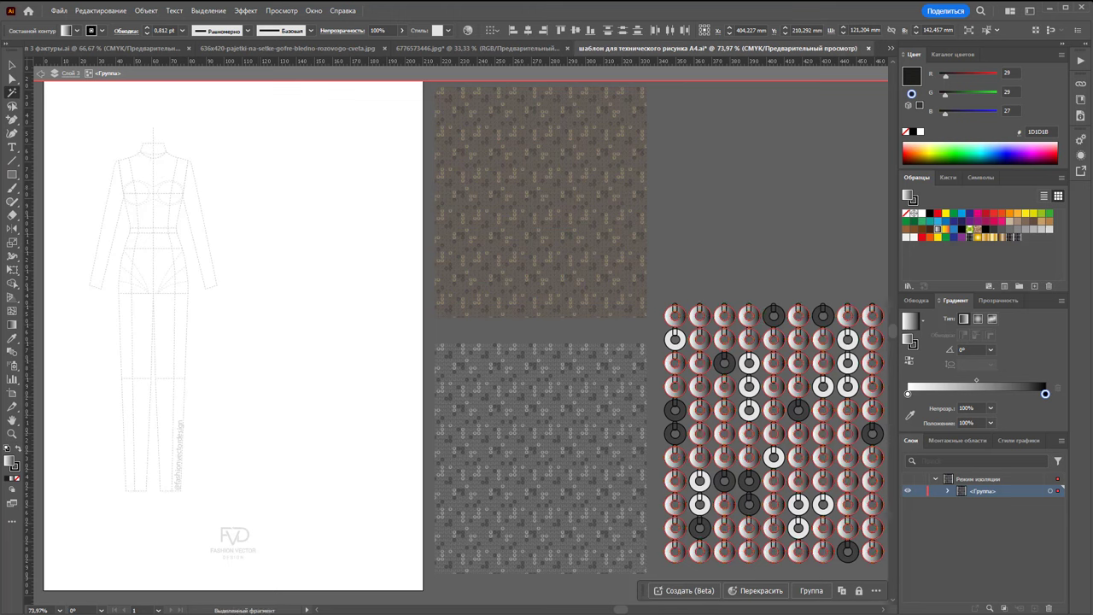
key("v")
left_click(692, 189)
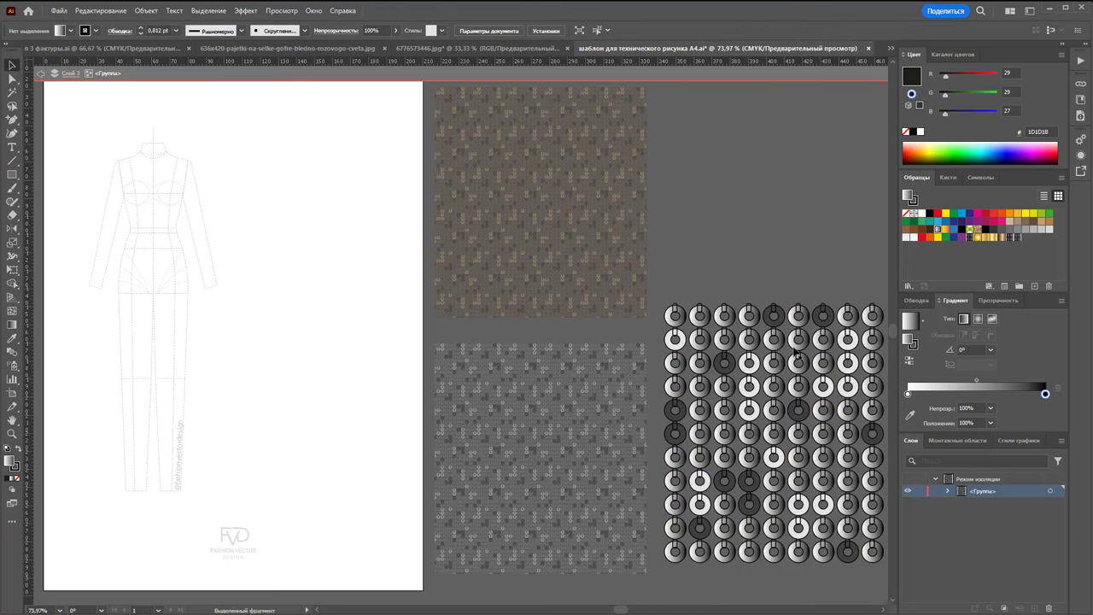
Select all the light ring circles by similar colour and fill them pure white
left_click(12, 92)
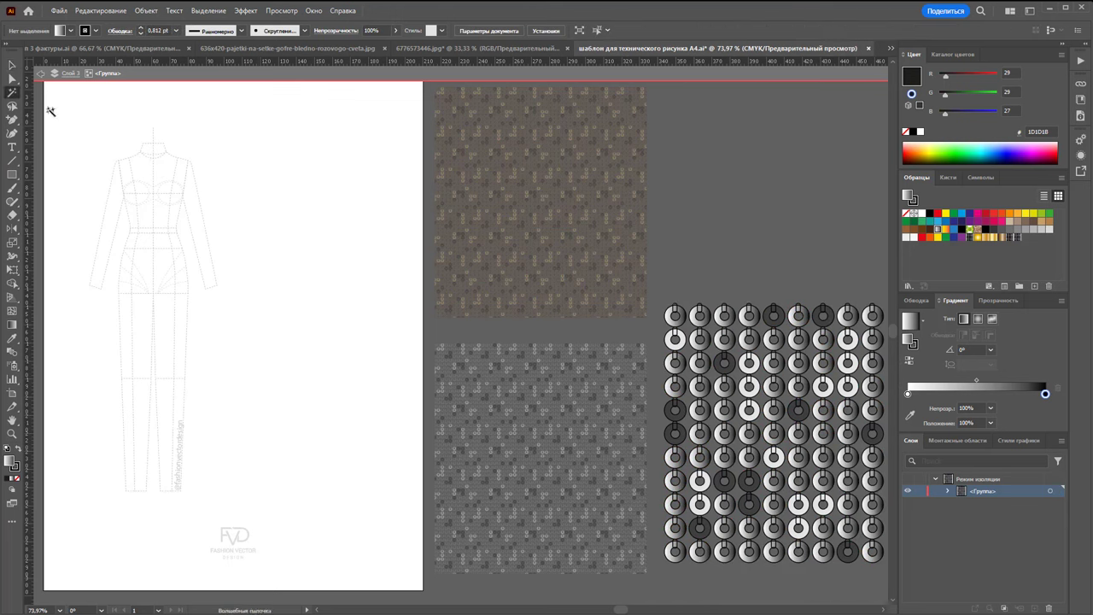
left_click(846, 386)
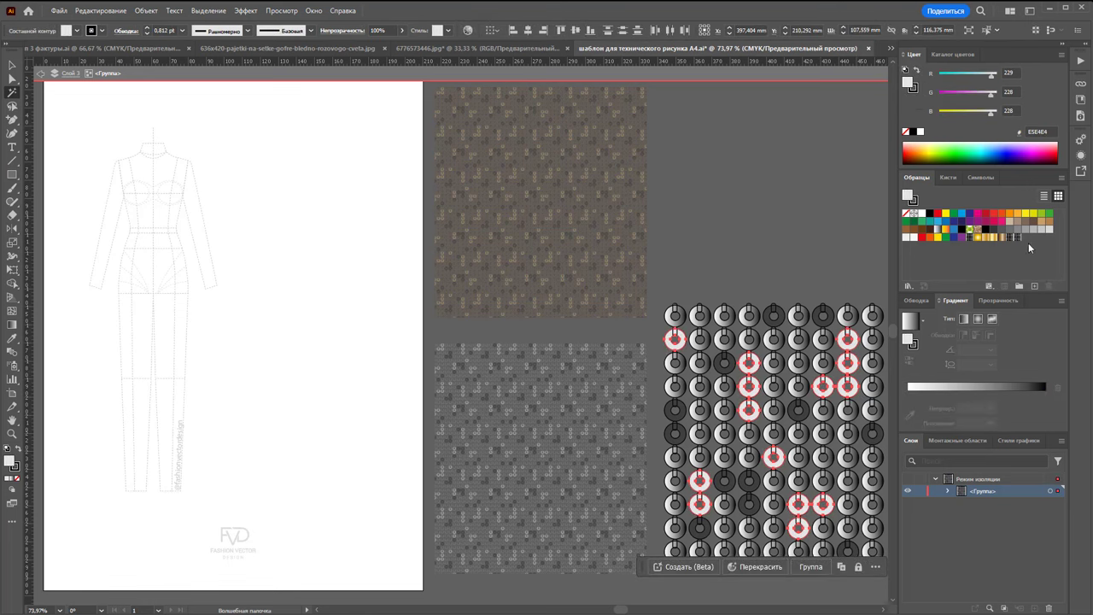
left_click(907, 237)
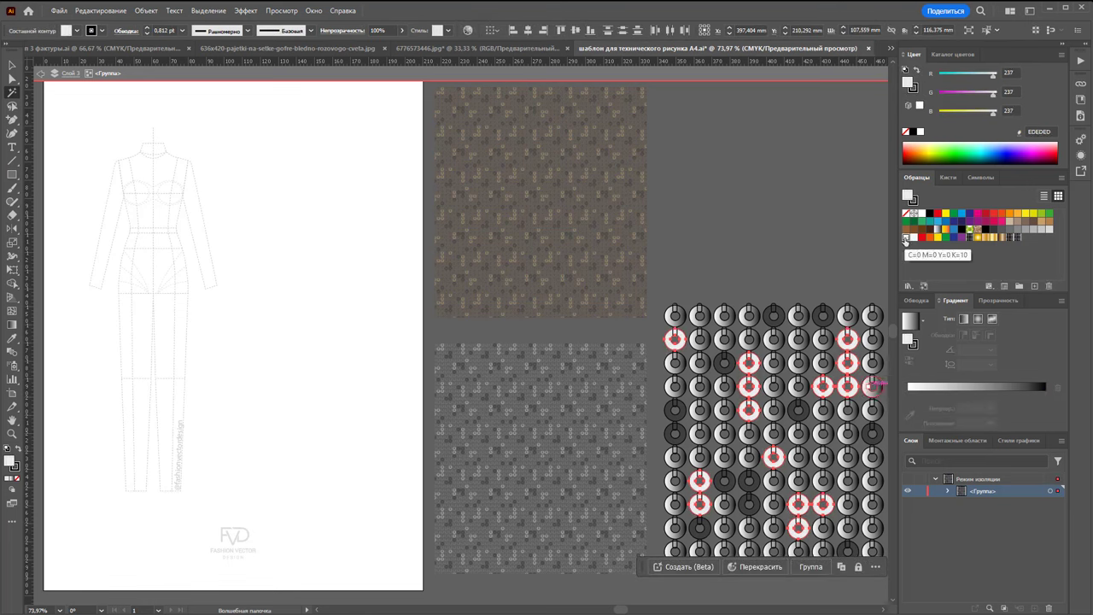
left_click(914, 239)
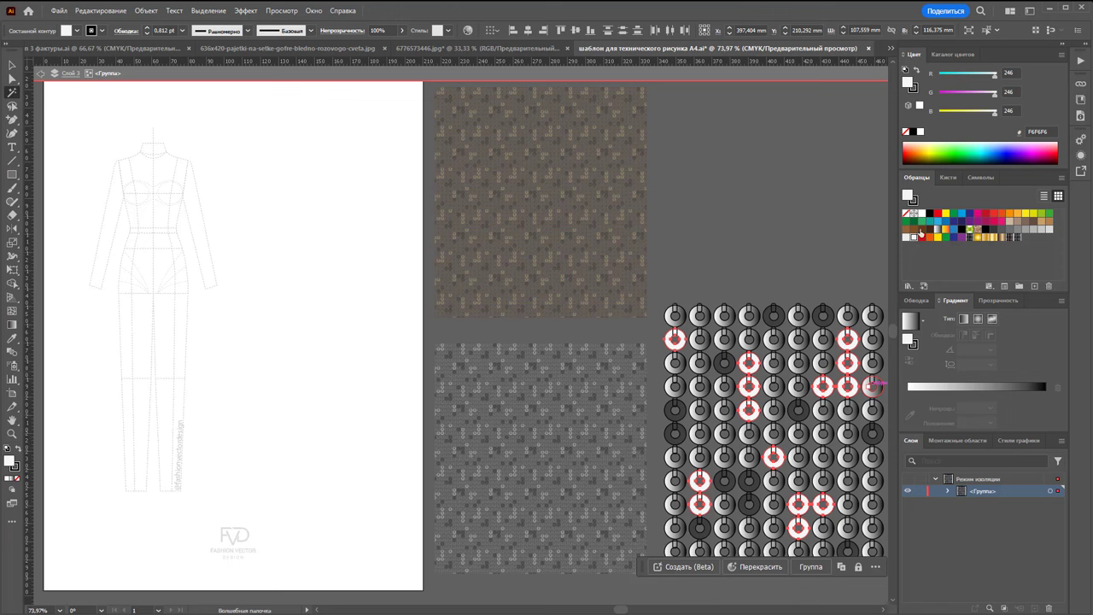
left_click(915, 214)
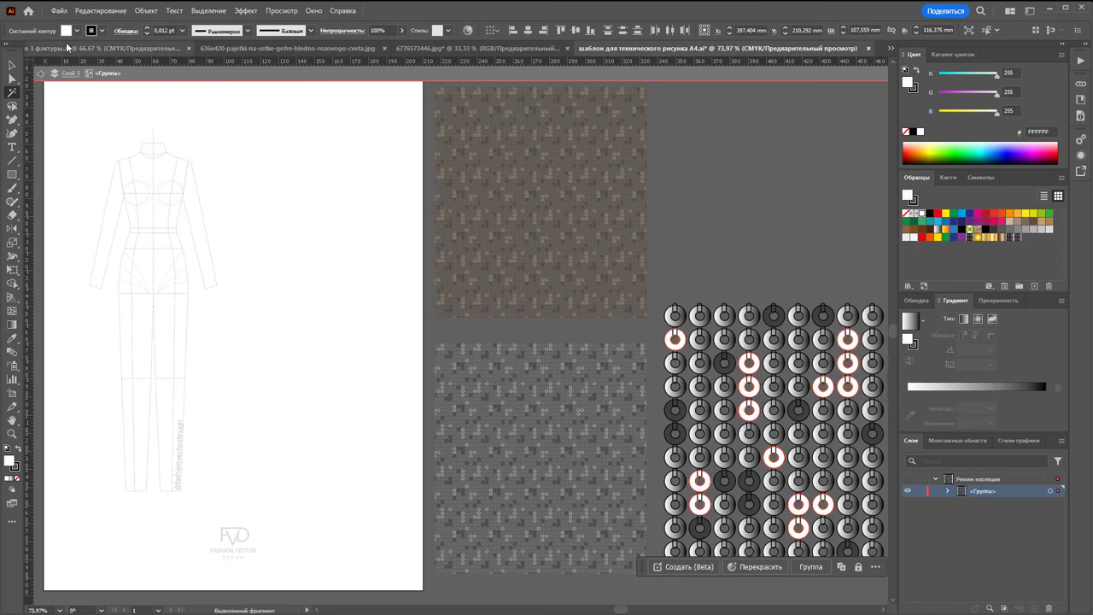
left_click(11, 65)
left_click(724, 220)
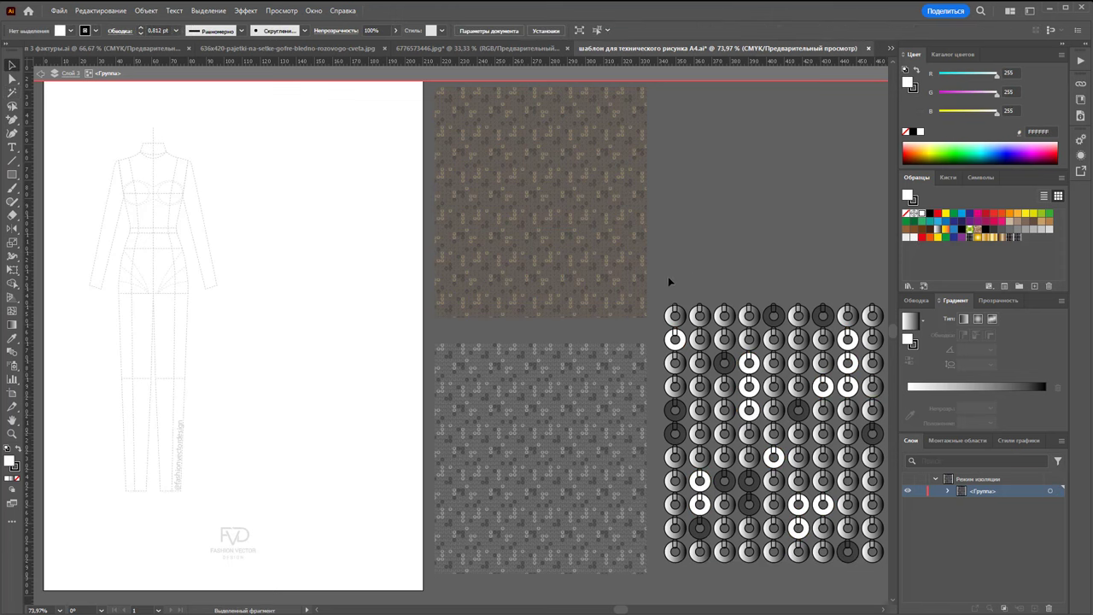
Fill the grey pattern square with the new grey pattern swatch
left_click(885, 568)
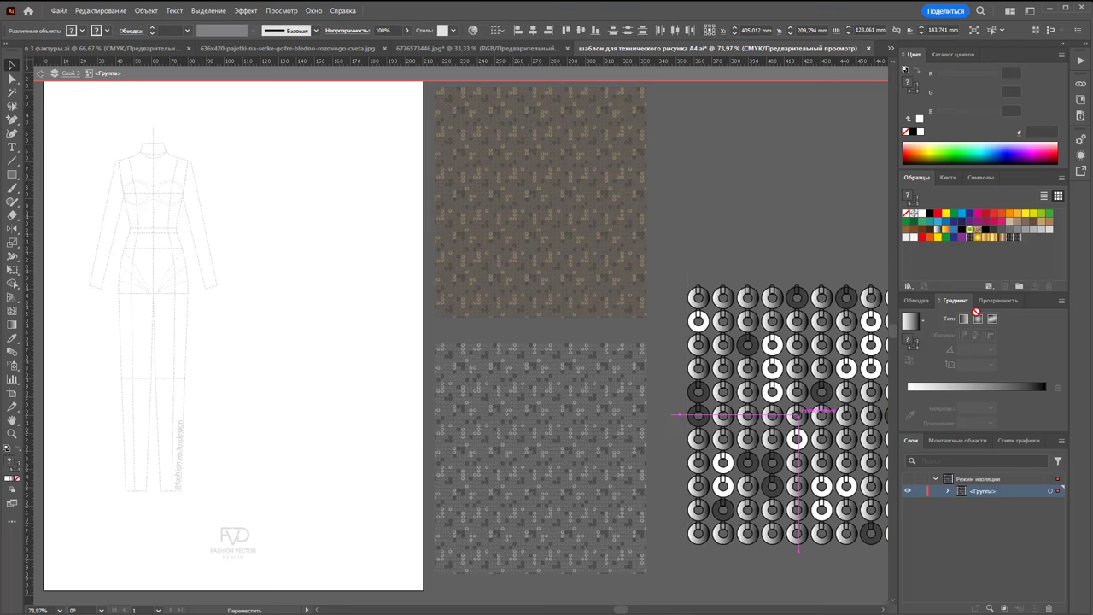
left_click_drag(888, 571, 607, 315)
double_click(732, 222)
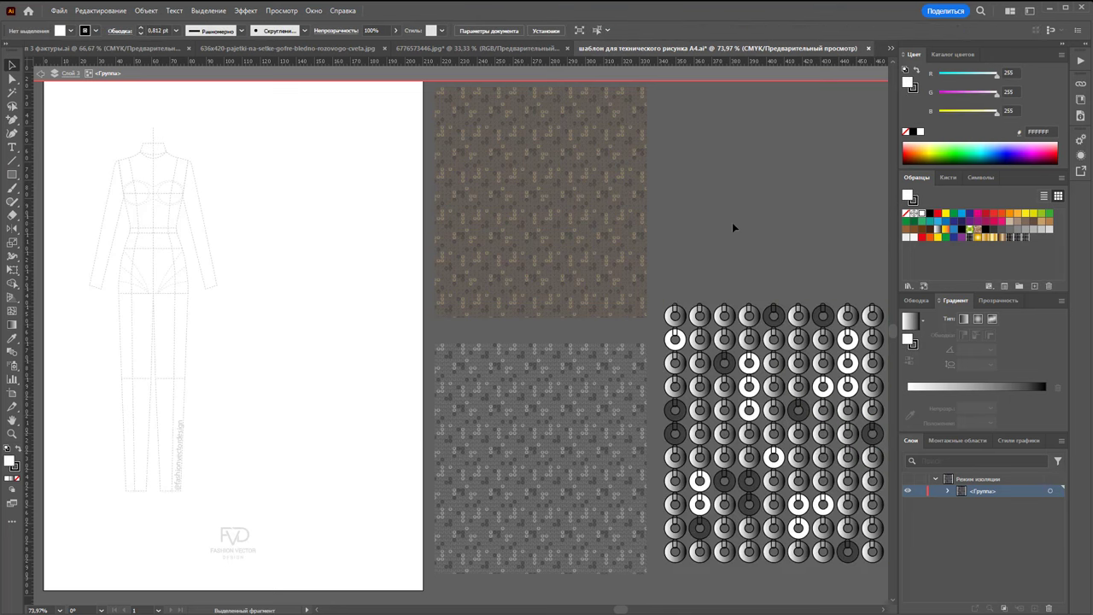
left_click(609, 359)
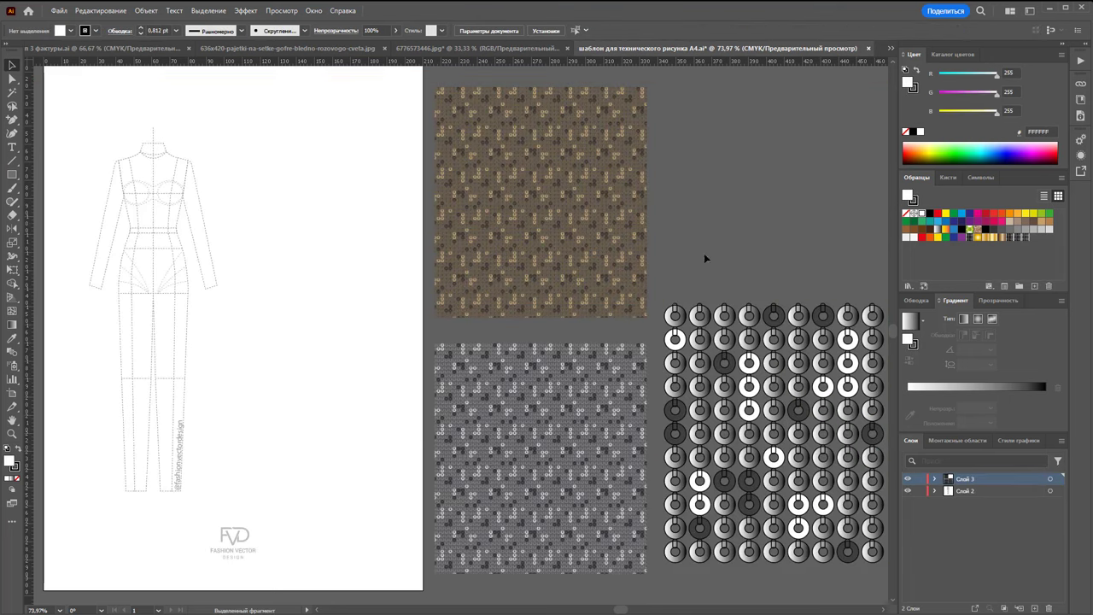
left_click(1025, 240)
left_click(820, 282)
Undo two stray changes, then select every circle in the grid and delete them
left_click(782, 395)
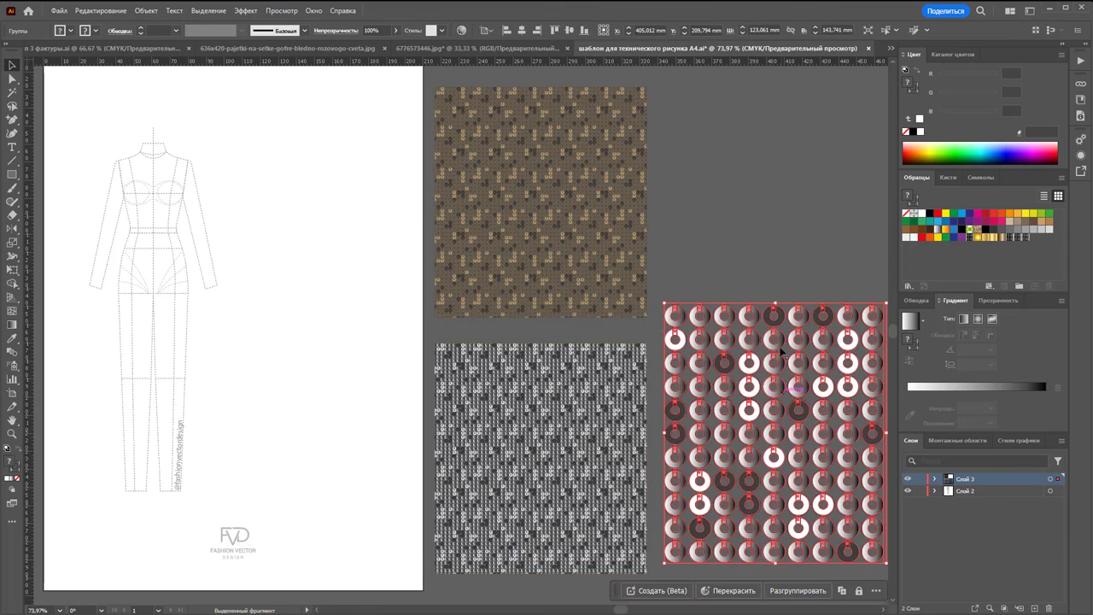
left_click(741, 256)
key("ctrl+z")
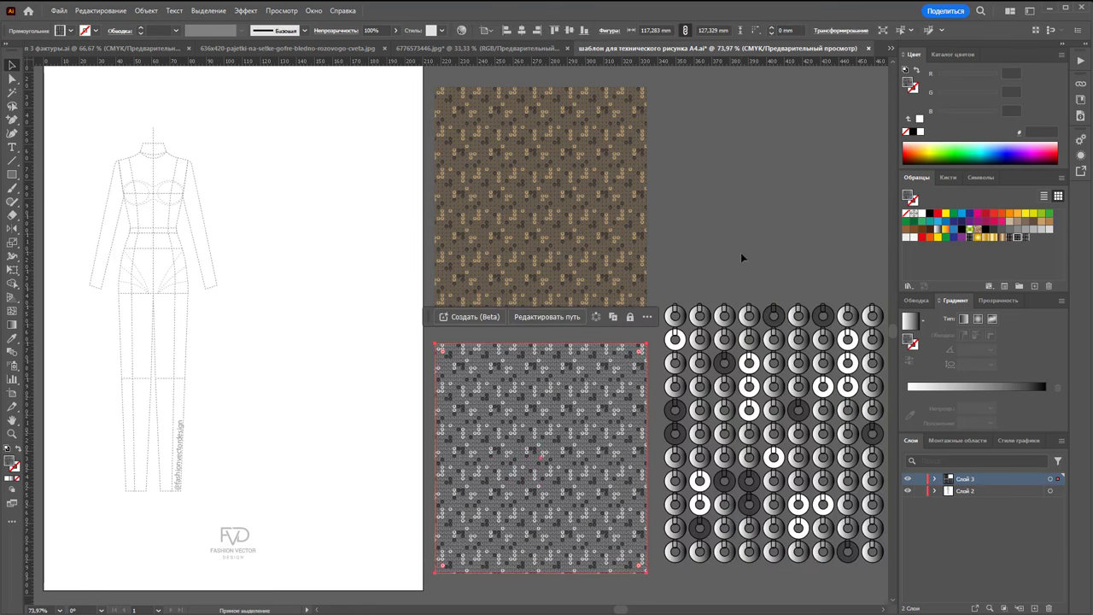
key("ctrl+z")
left_click(740, 250)
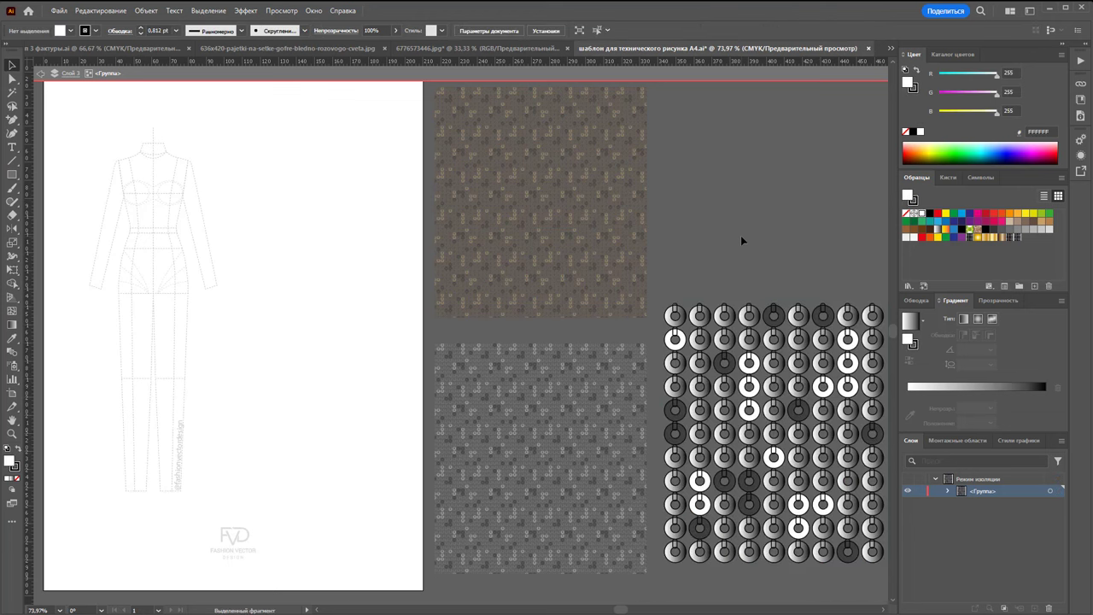
left_click(749, 316)
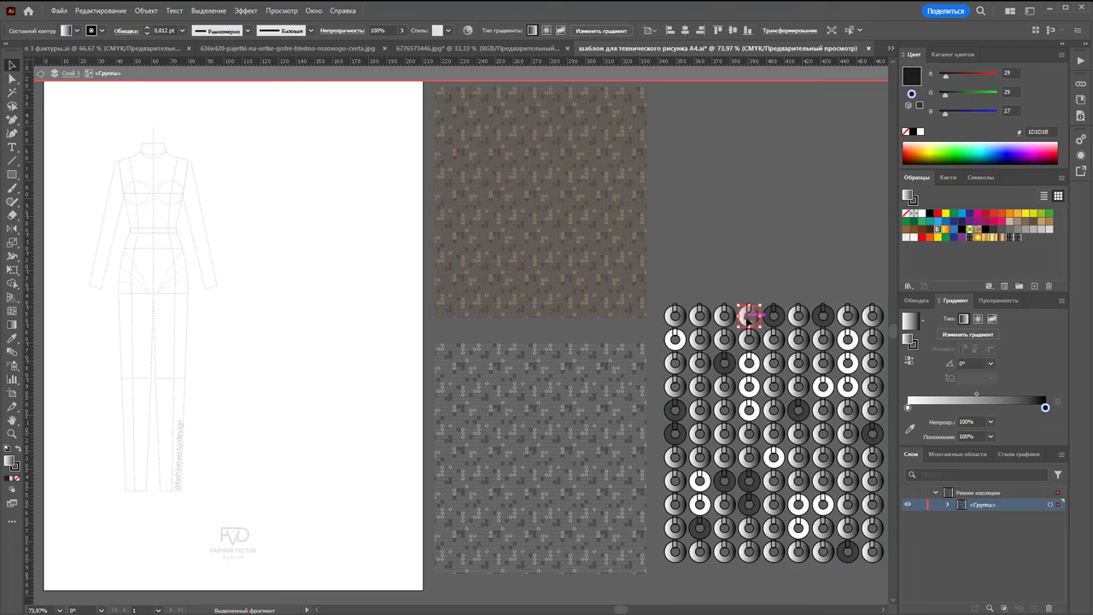
left_click(689, 296)
key("ctrl+a")
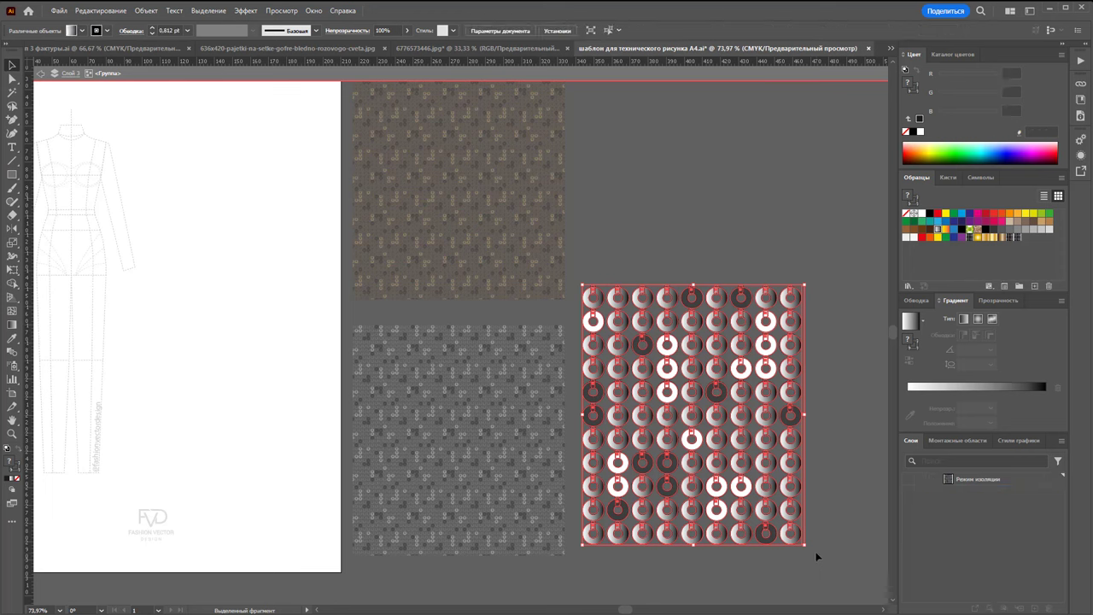
key("Delete")
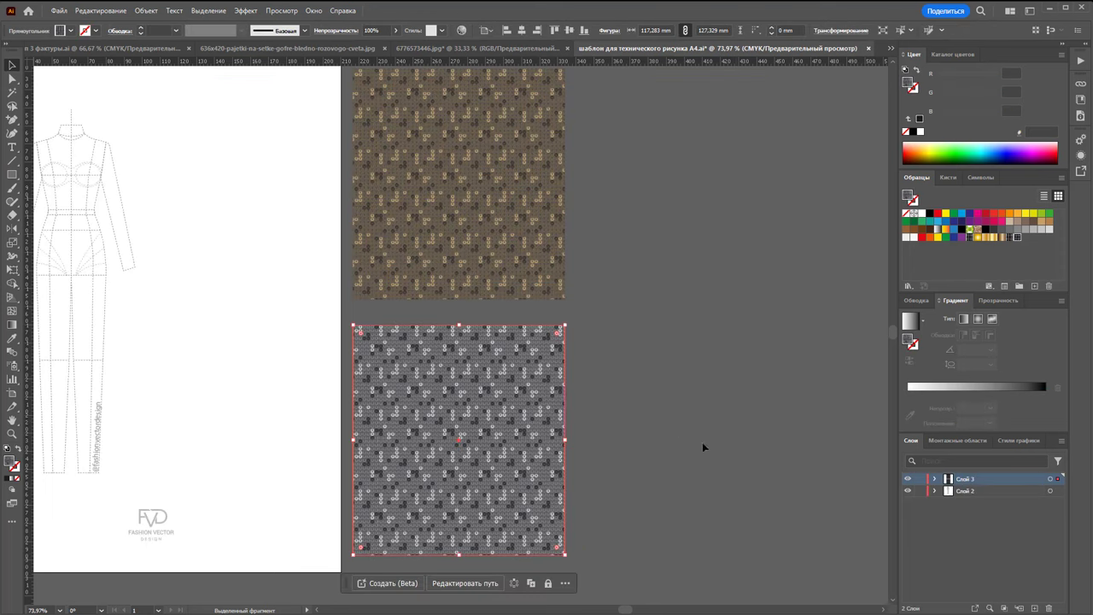
Draw a tall white rectangle covering both pattern squares and send it to the back
left_click(660, 560)
left_click_drag(623, 611, 615, 612)
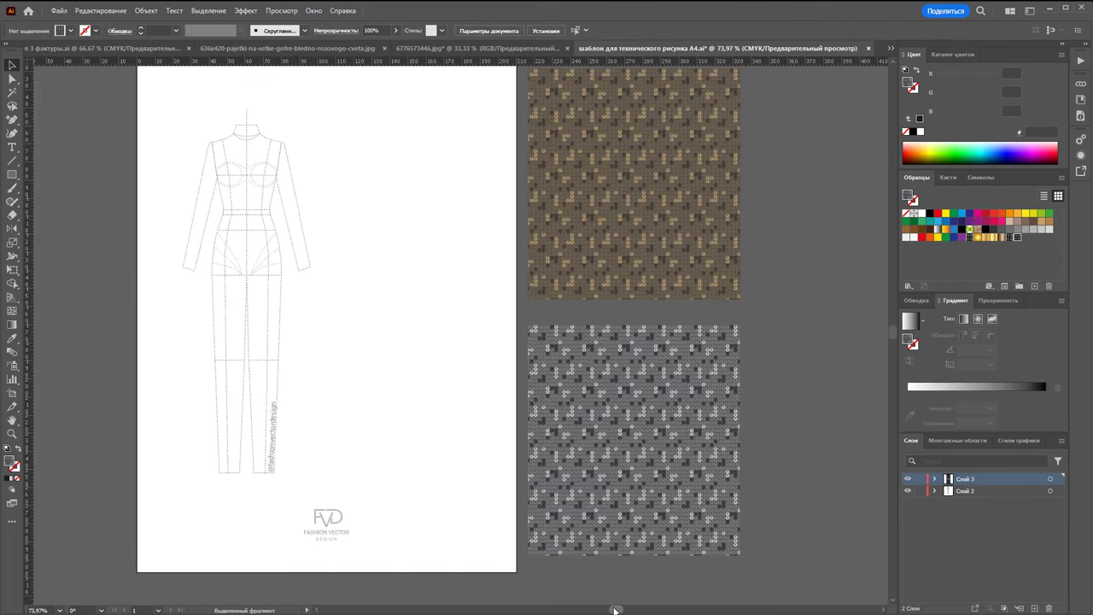
scroll(769, 407, "up", 1)
left_click(647, 259)
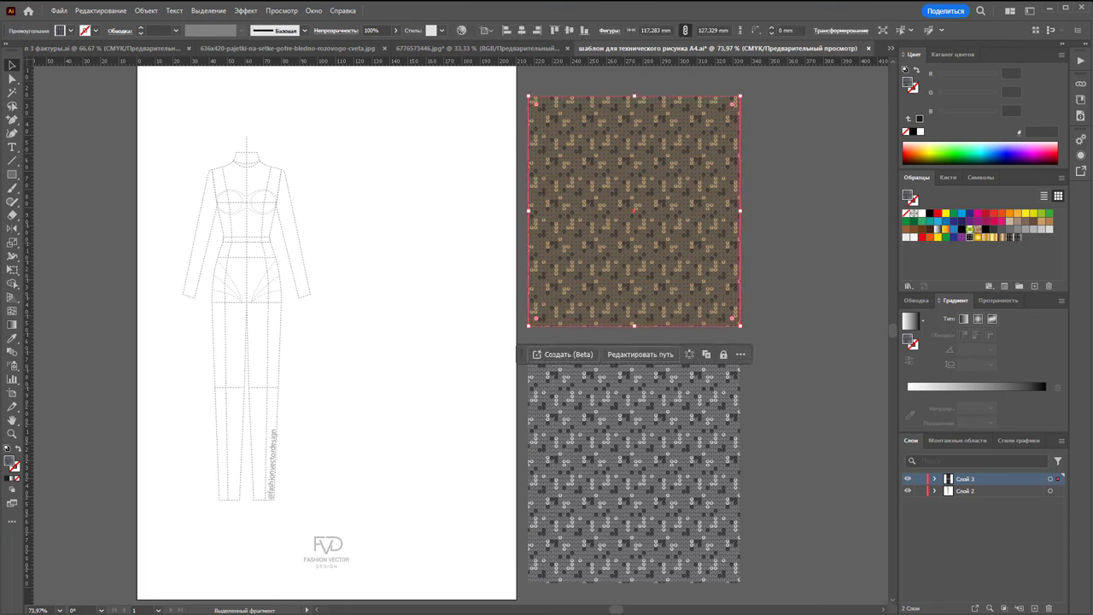
left_click(12, 173)
left_click_drag(523, 81, 750, 587)
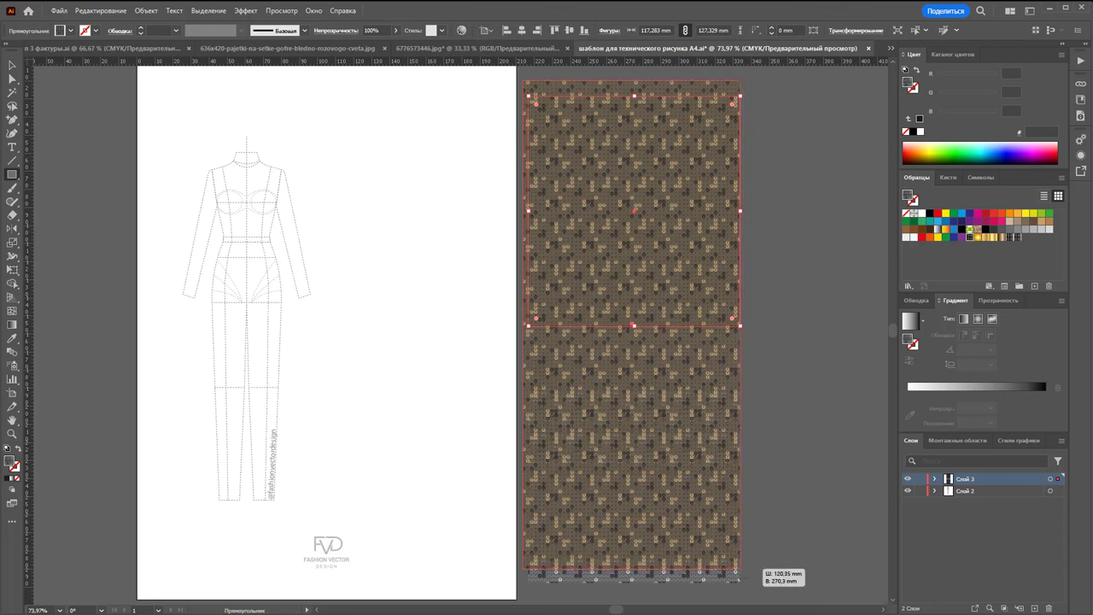
left_click(920, 214)
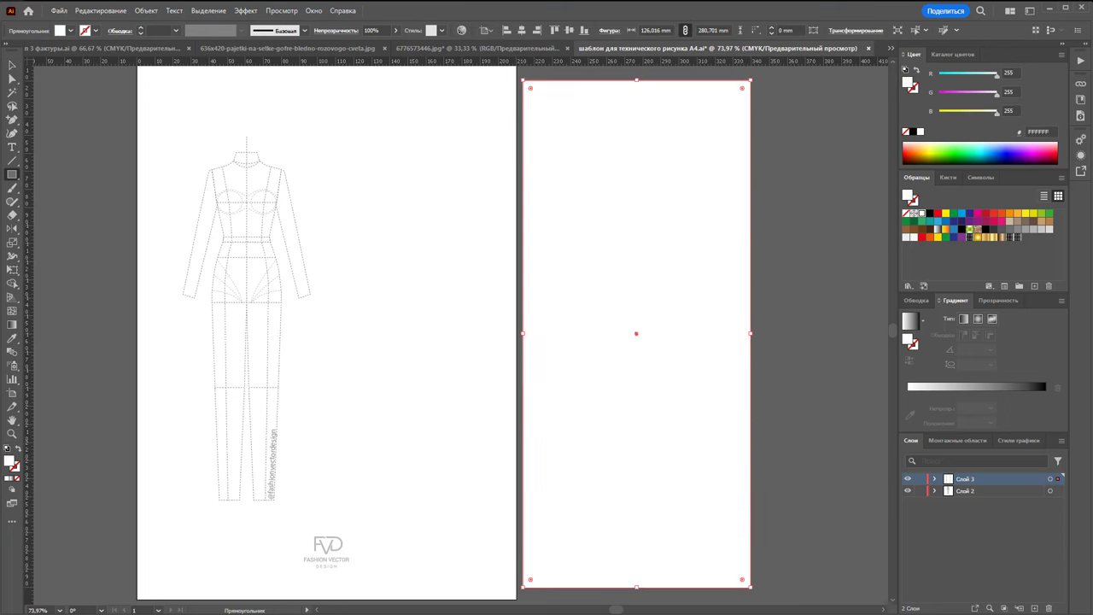
left_click(12, 65)
right_click(633, 248)
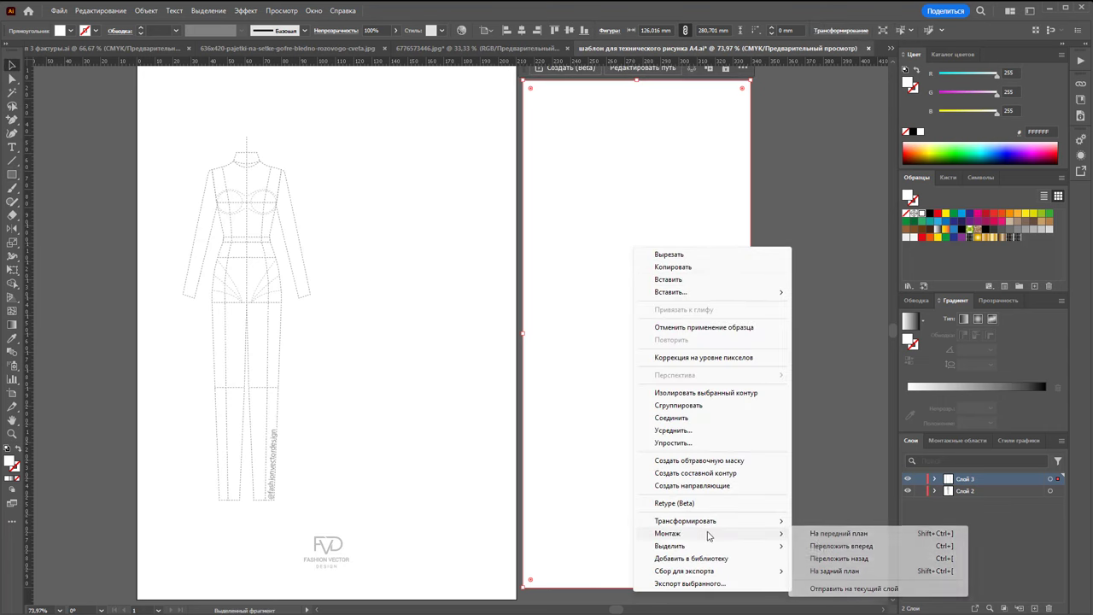
left_click(833, 570)
left_click(811, 384)
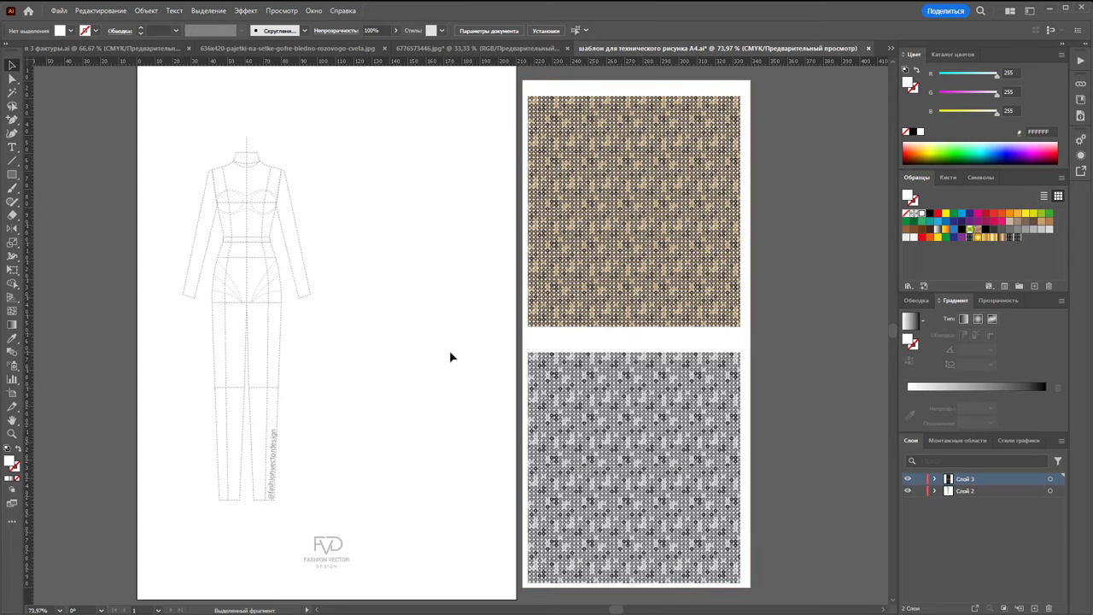
Zoom in on the figure's bodice; a trial thin rectangle at the shoulder is discarded
left_click(13, 434)
mouse_move(141, 247)
left_mouse_down()
mouse_move(68, 262)
mouse_move(429, 360)
left_mouse_up()
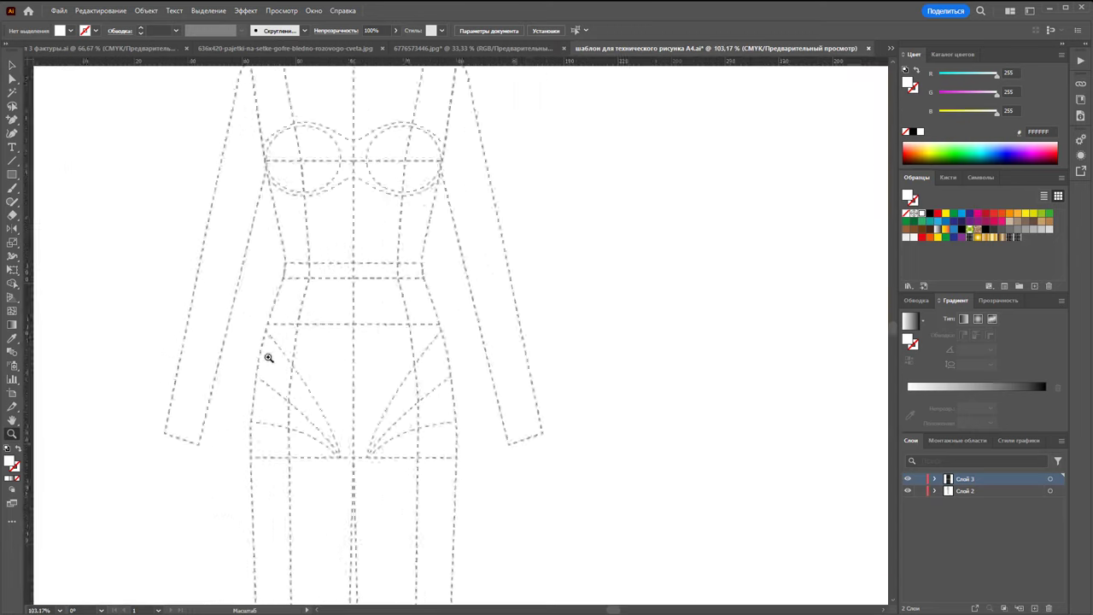
scroll(430, 361, "up", 1)
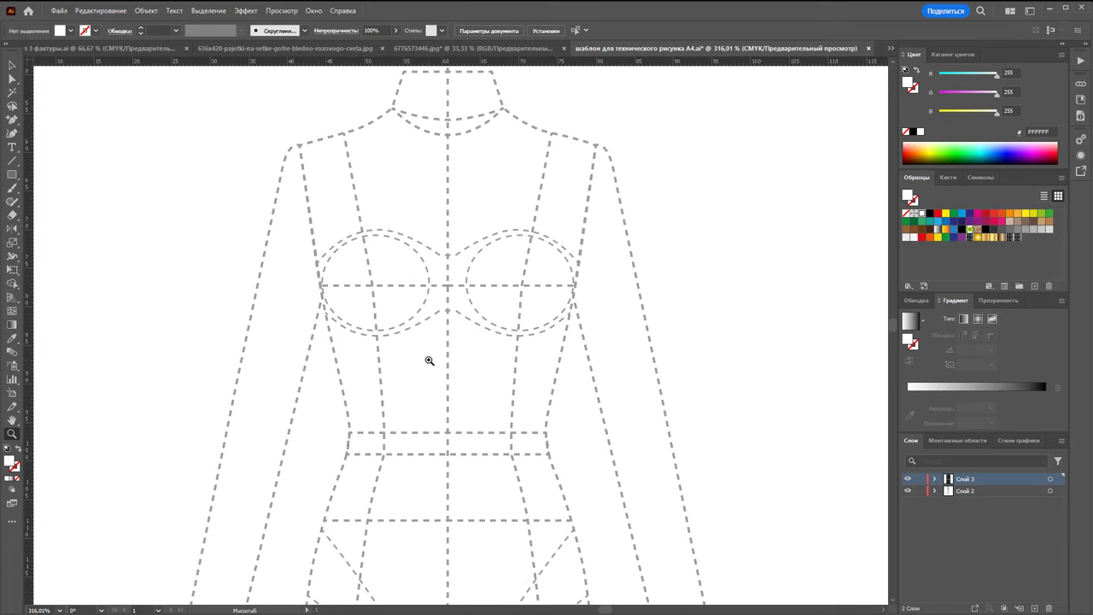
left_click(13, 163)
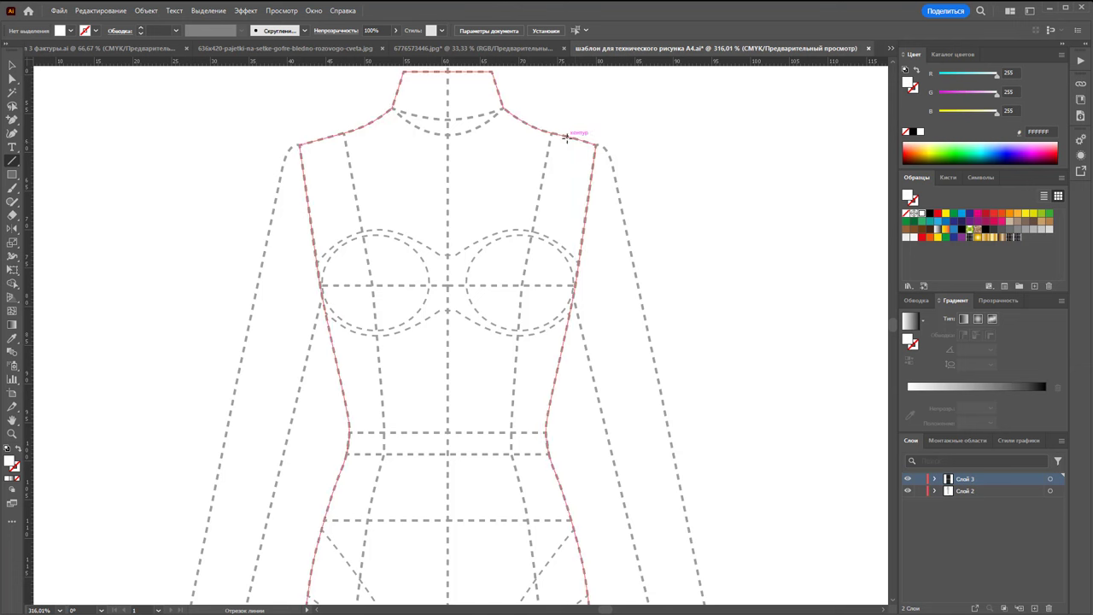
left_click(13, 176)
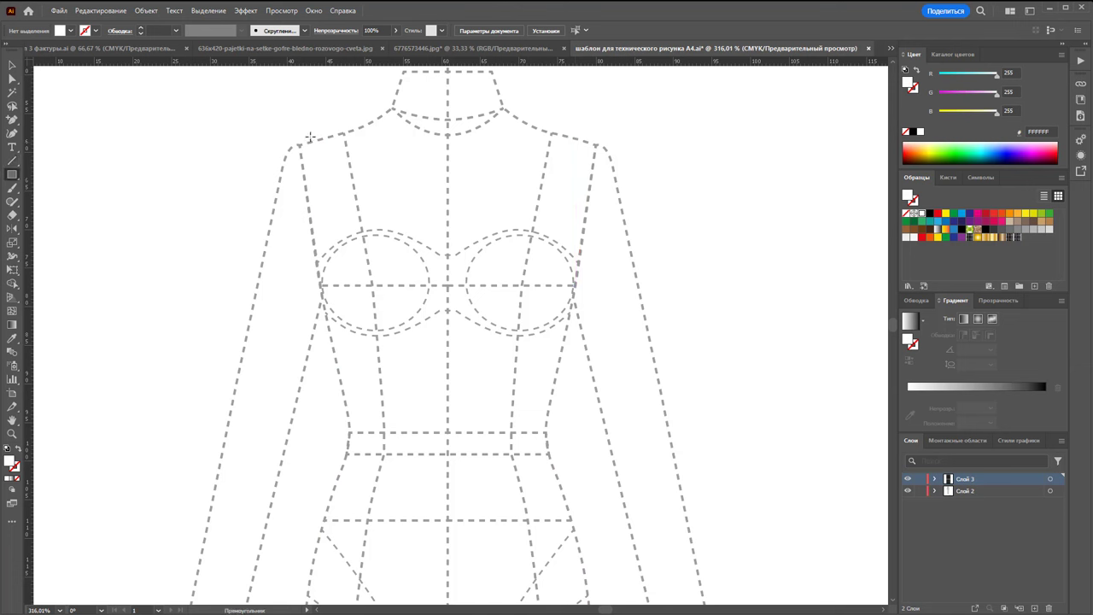
left_click_drag(321, 138, 326, 250)
key("ctrl+shift+a")
With the Pen tool, no fill and black stroke, draw a thin strap from bust to shoulder
right_click(11, 122)
left_click(51, 123)
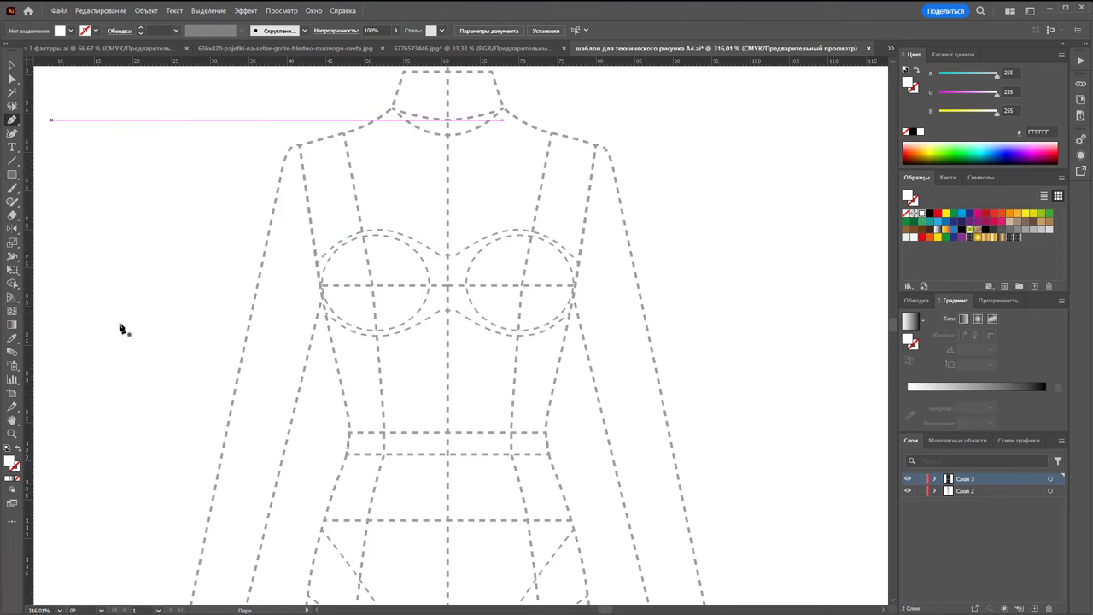
left_click(19, 451)
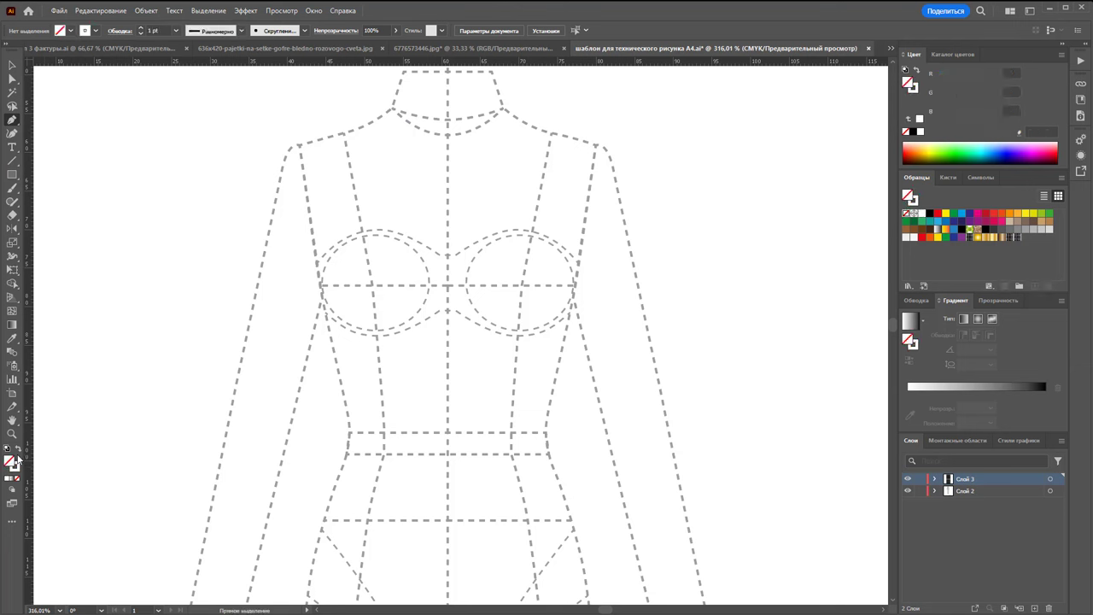
left_click(929, 216)
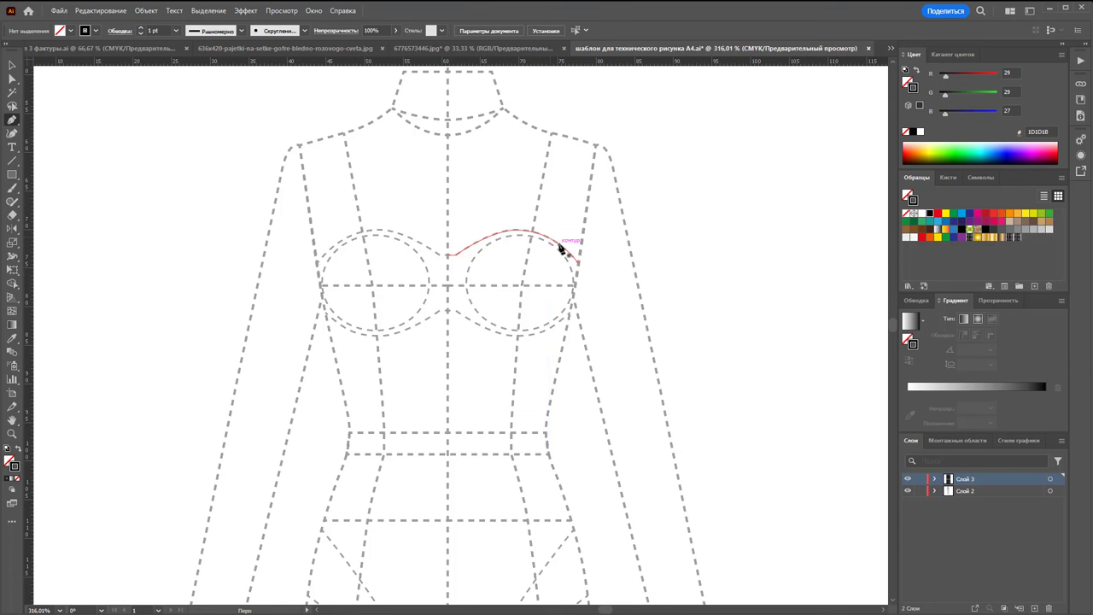
left_click(558, 244)
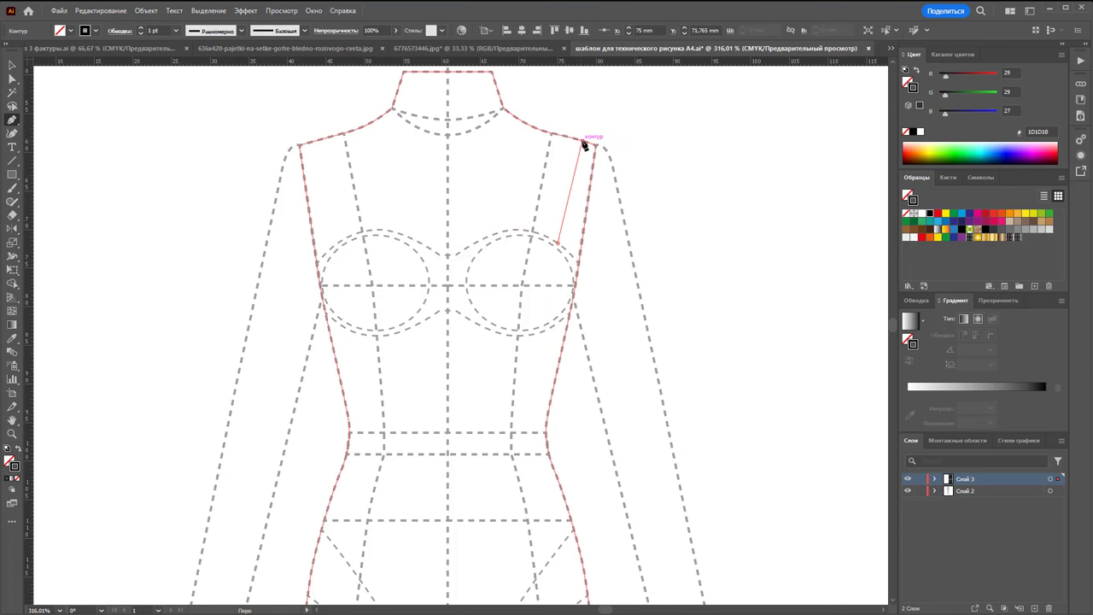
left_click(584, 143)
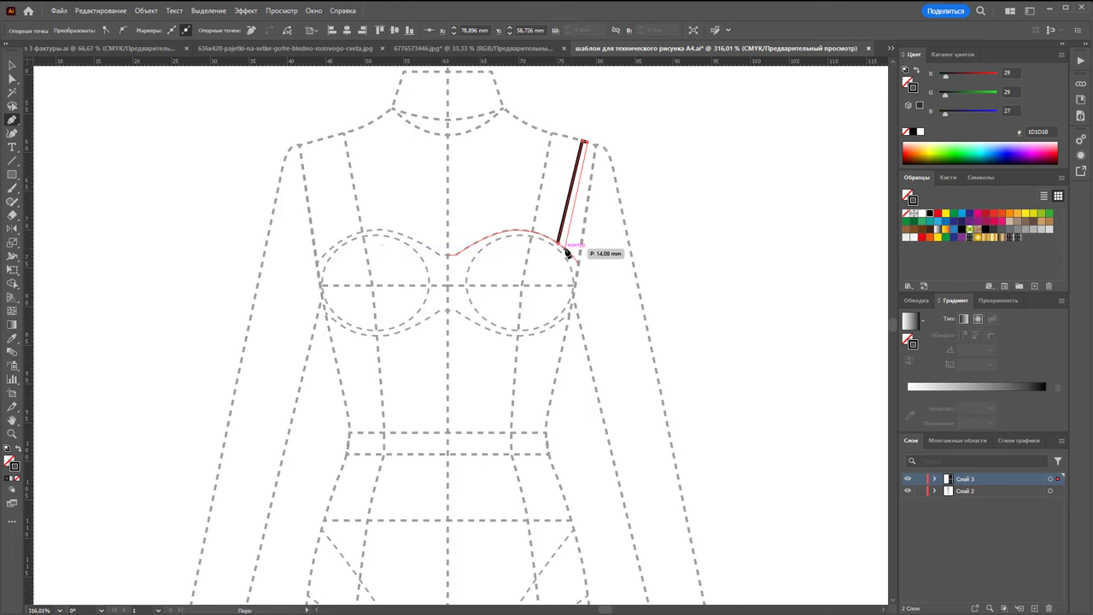
left_click(558, 245)
Reflect a copy of the strap onto the other shoulder
left_click(13, 66)
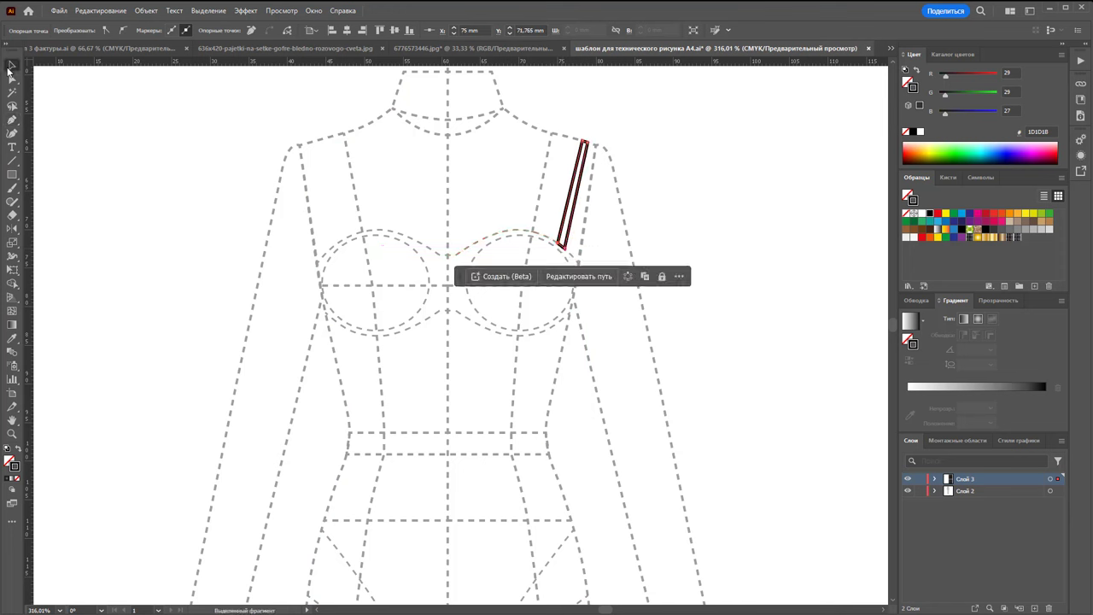
left_click(669, 151)
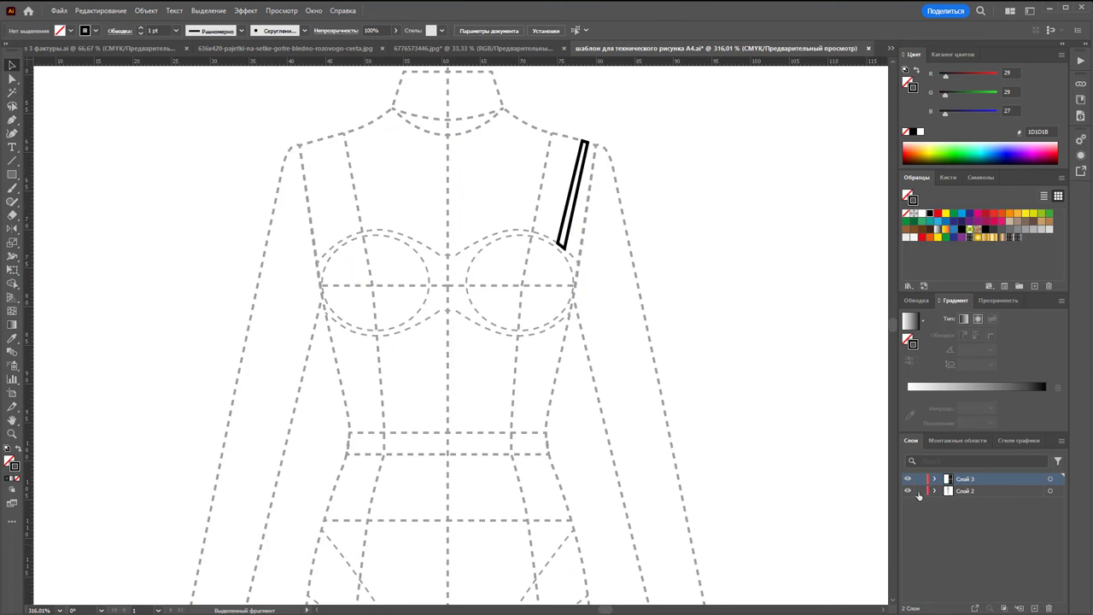
left_click(568, 235)
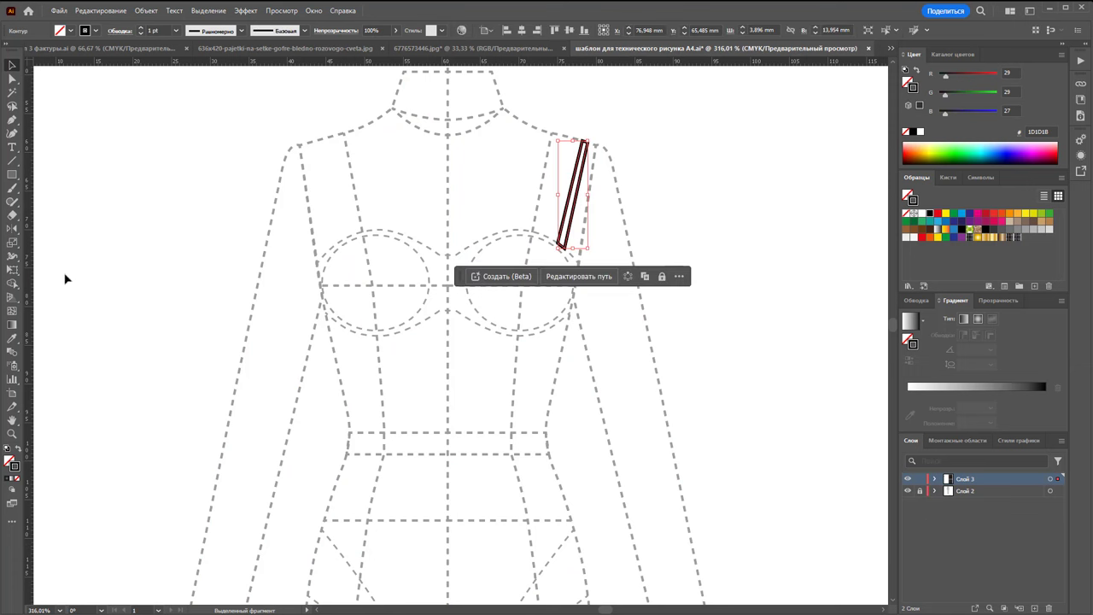
left_click(11, 230)
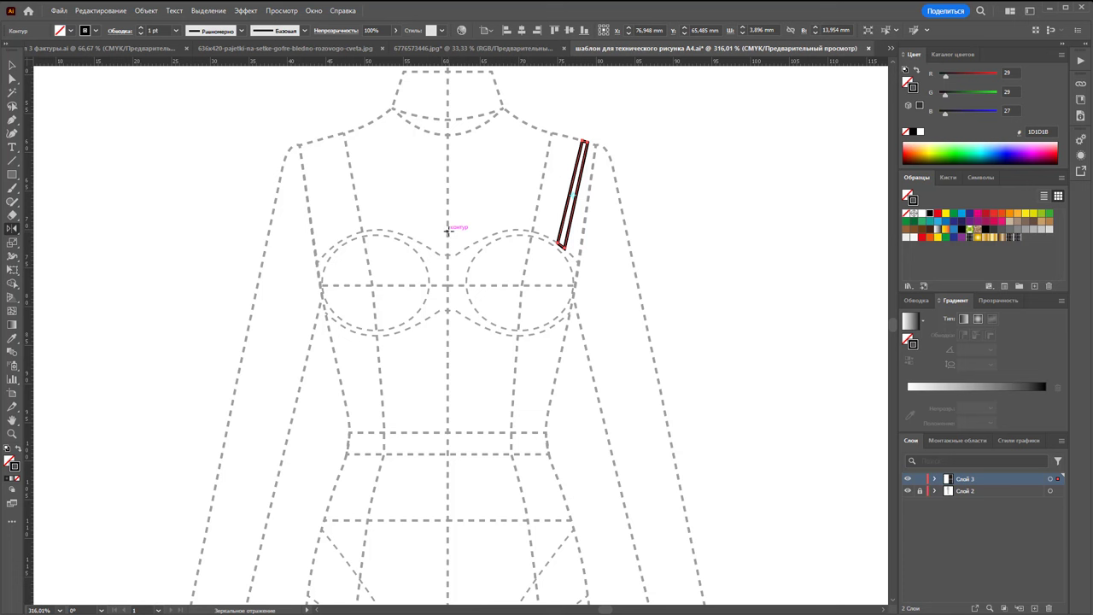
left_click_drag(560, 233, 316, 208)
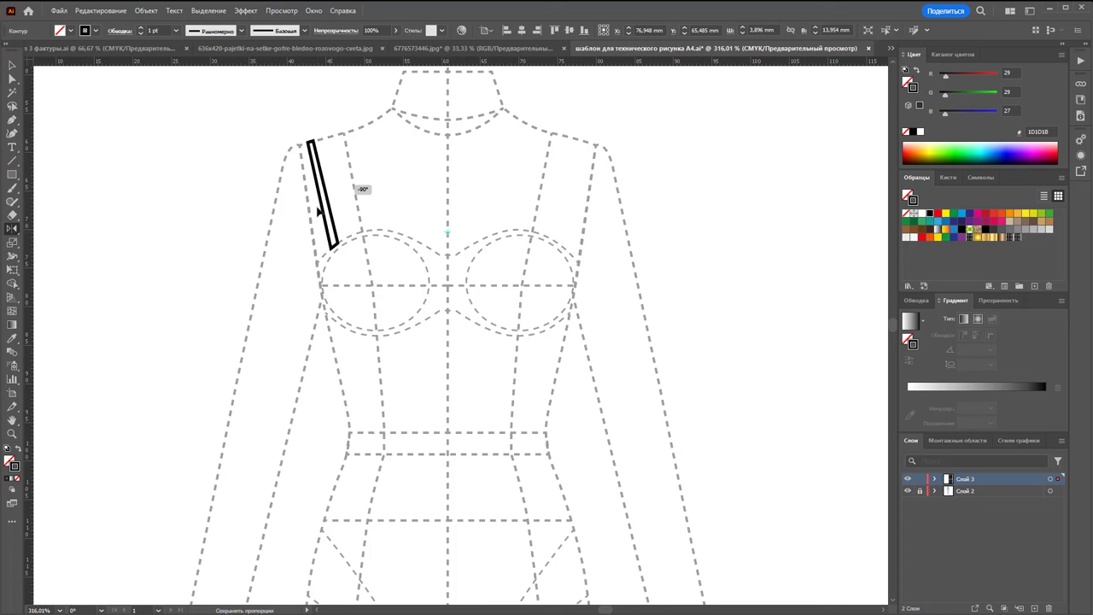
left_click(11, 65)
left_click(162, 186)
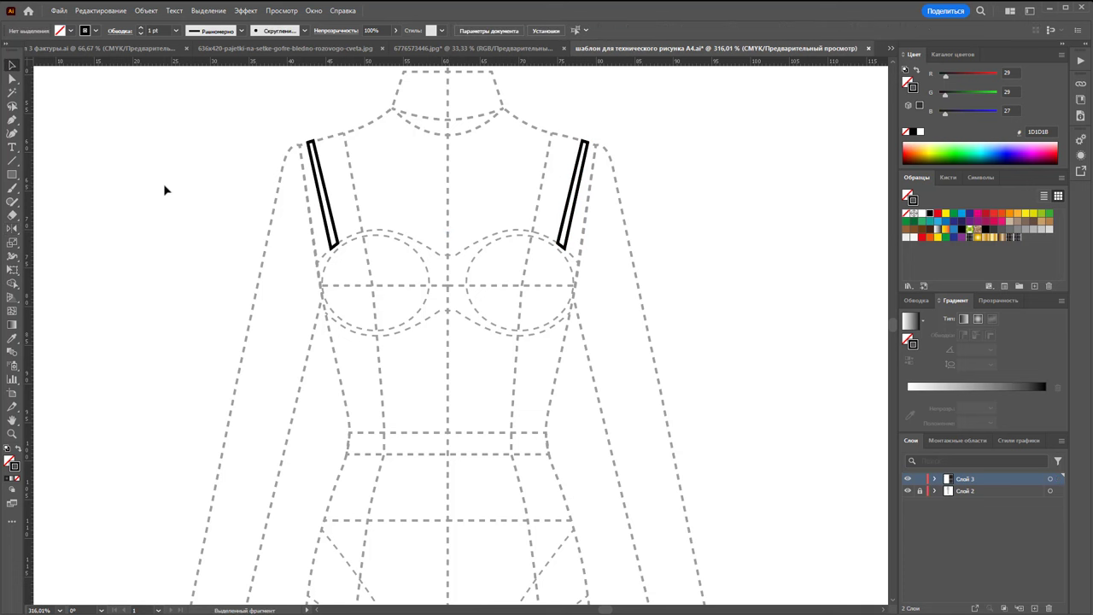
left_click(12, 120)
Trace the closed bodice outline: curved neckline, right side, waist hem and left side
left_click(335, 244)
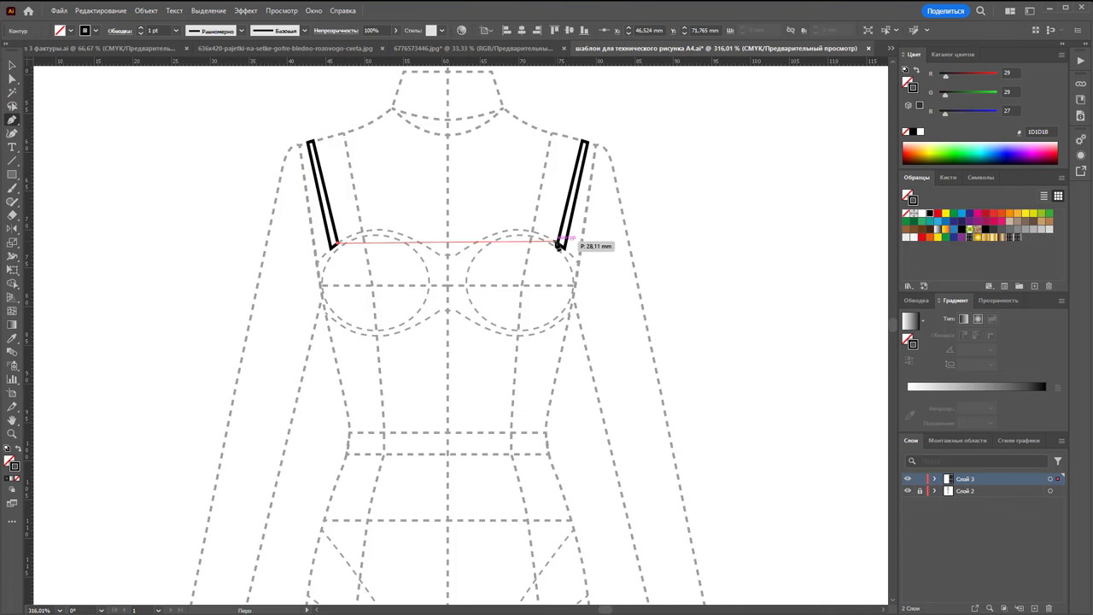
mouse_move(559, 245)
left_mouse_down()
mouse_move(693, 227)
mouse_move(678, 220)
left_mouse_up()
left_click(580, 266)
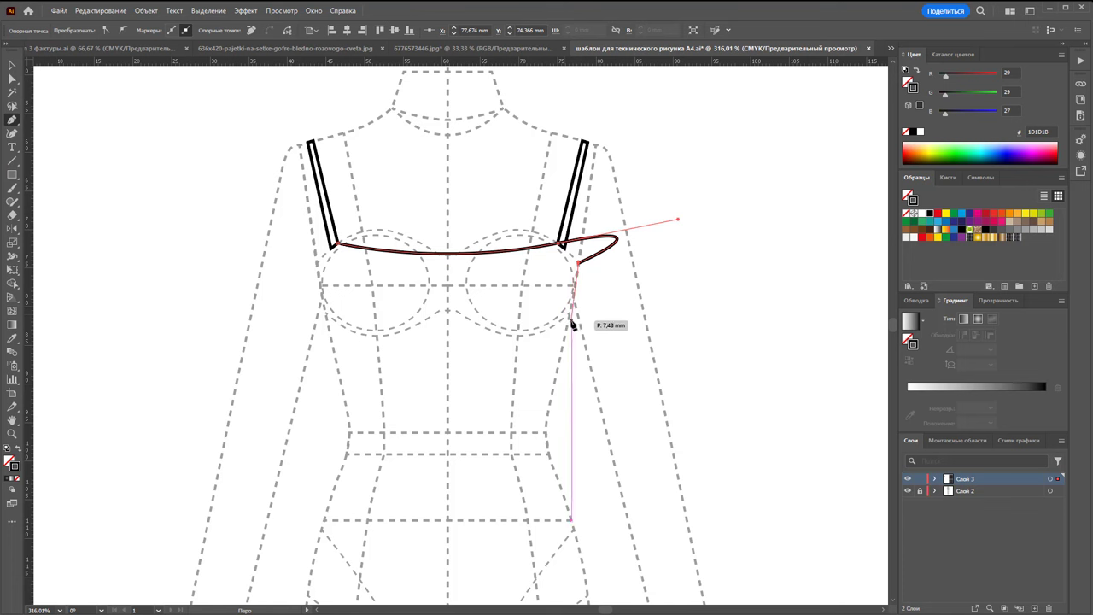
left_click_drag(566, 340, 567, 408)
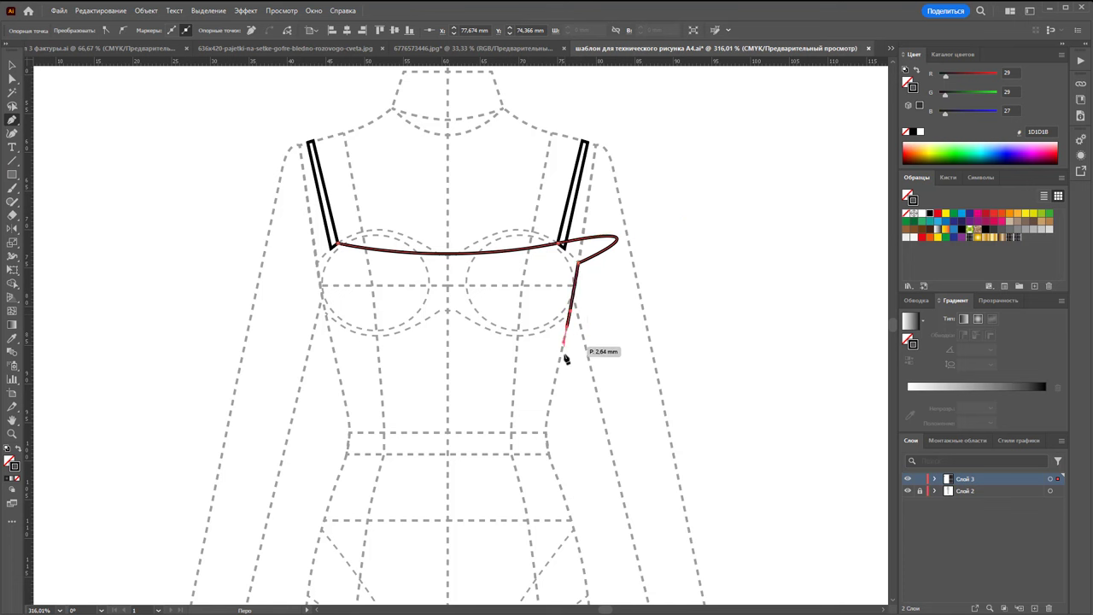
left_click(547, 433)
left_click(350, 432)
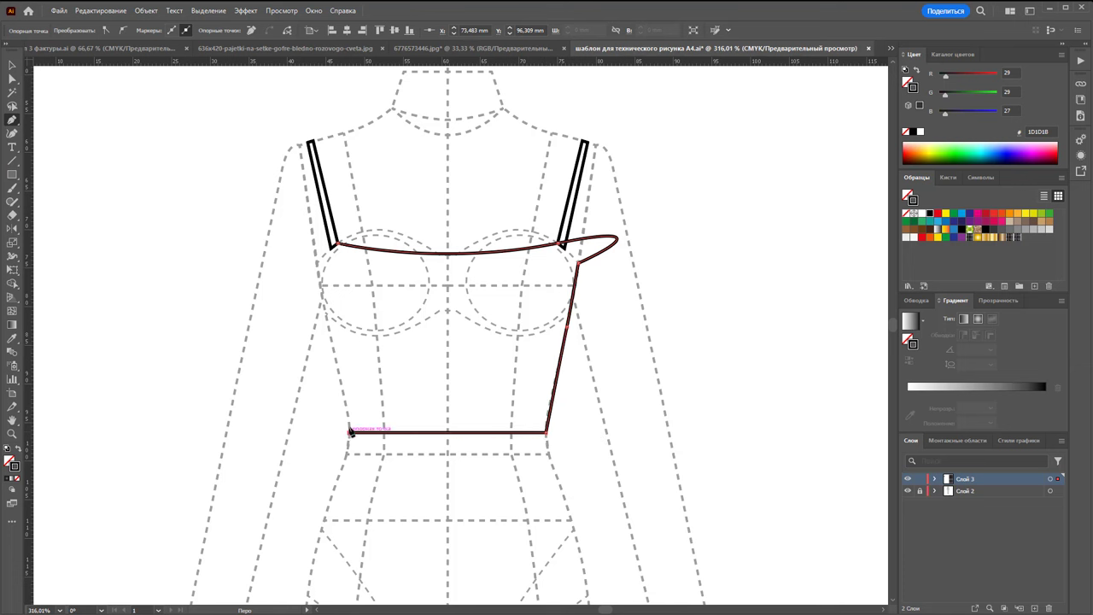
left_click(319, 278)
left_click(331, 249)
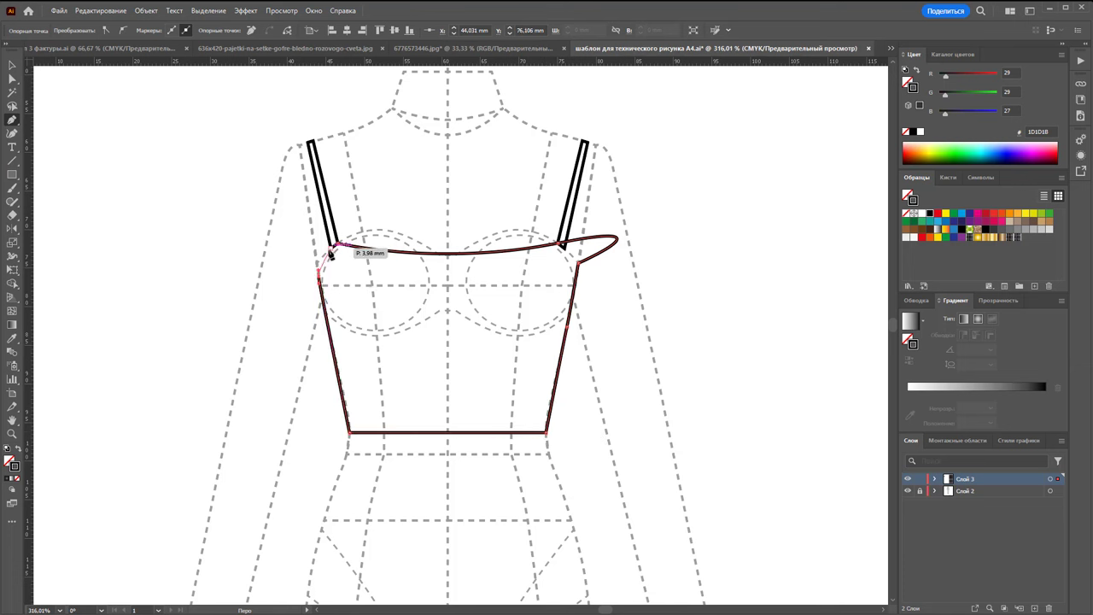
left_click_drag(330, 253, 337, 245)
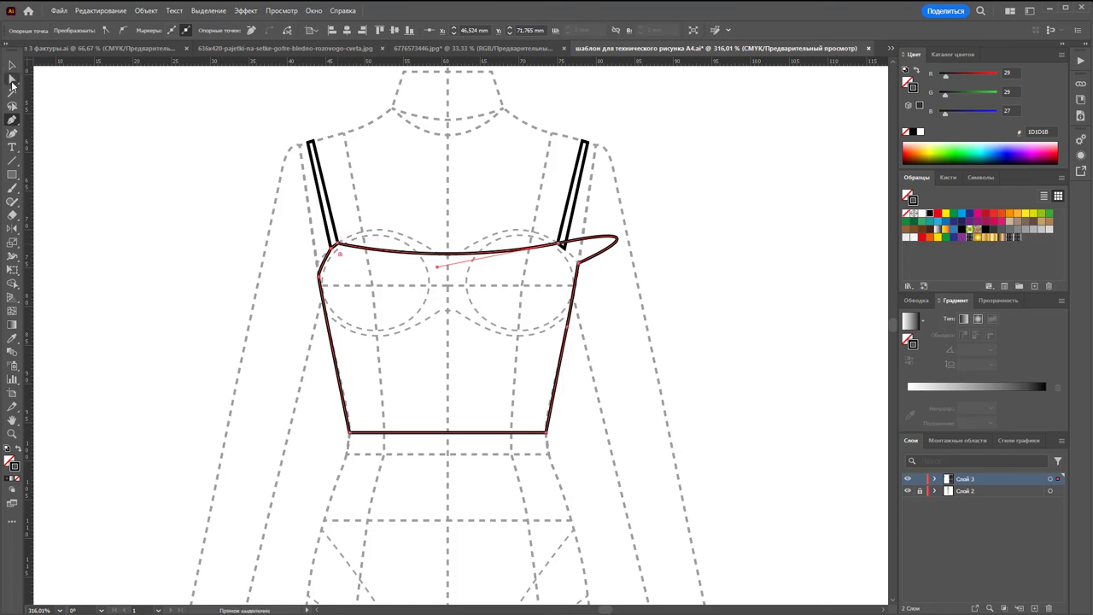
Select the right-corner anchor and remove its inward handle; pen tools moved to a floating panel
left_click(12, 80)
left_click(582, 264)
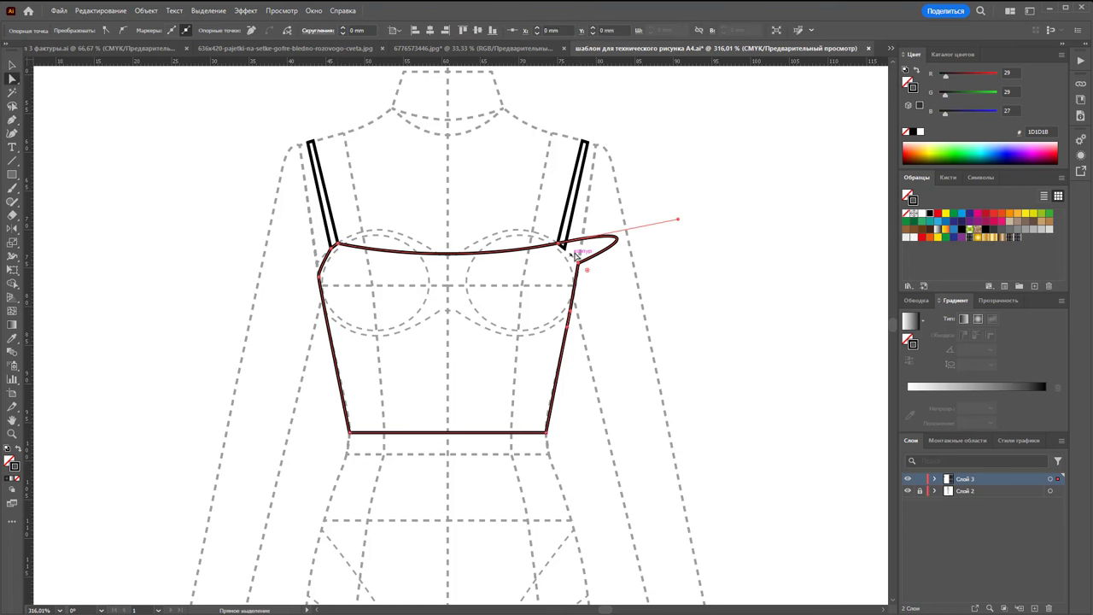
left_click_drag(12, 122, 183, 140)
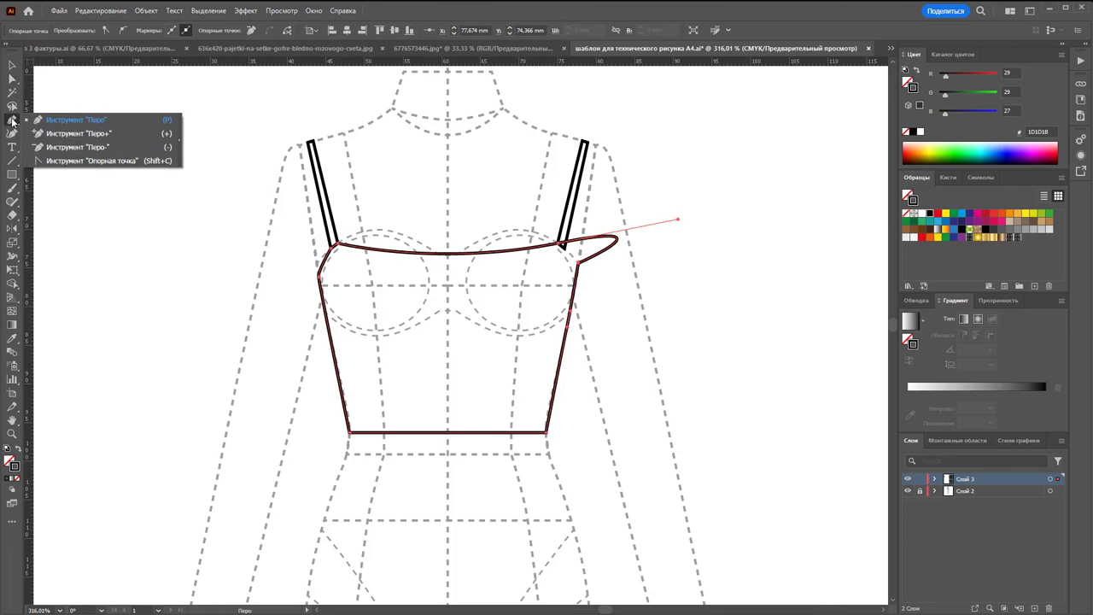
left_click_drag(62, 134, 96, 103)
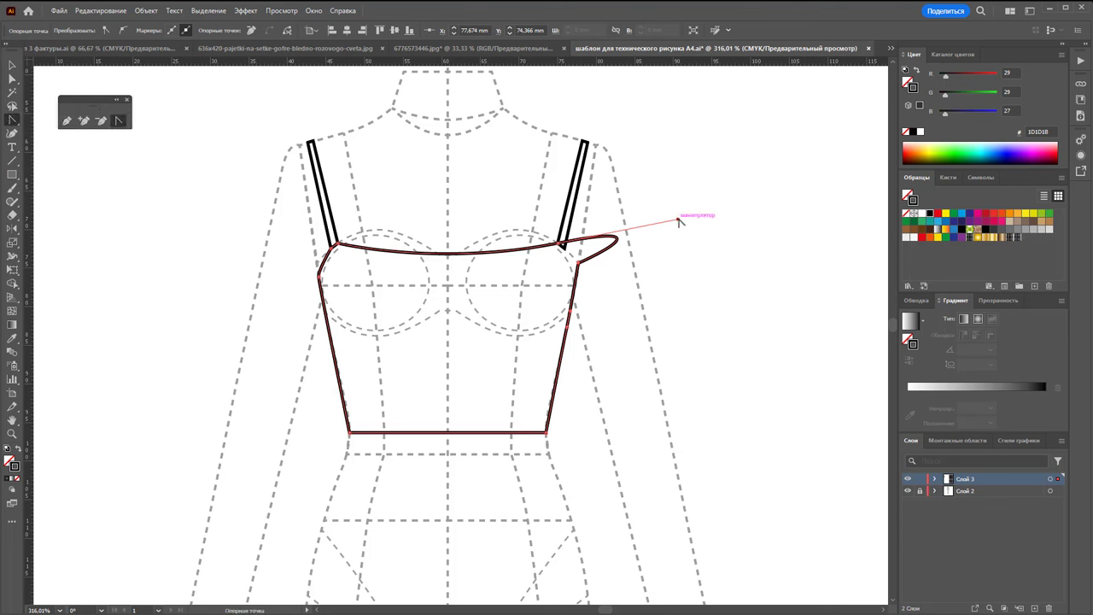
key("ctrl+z")
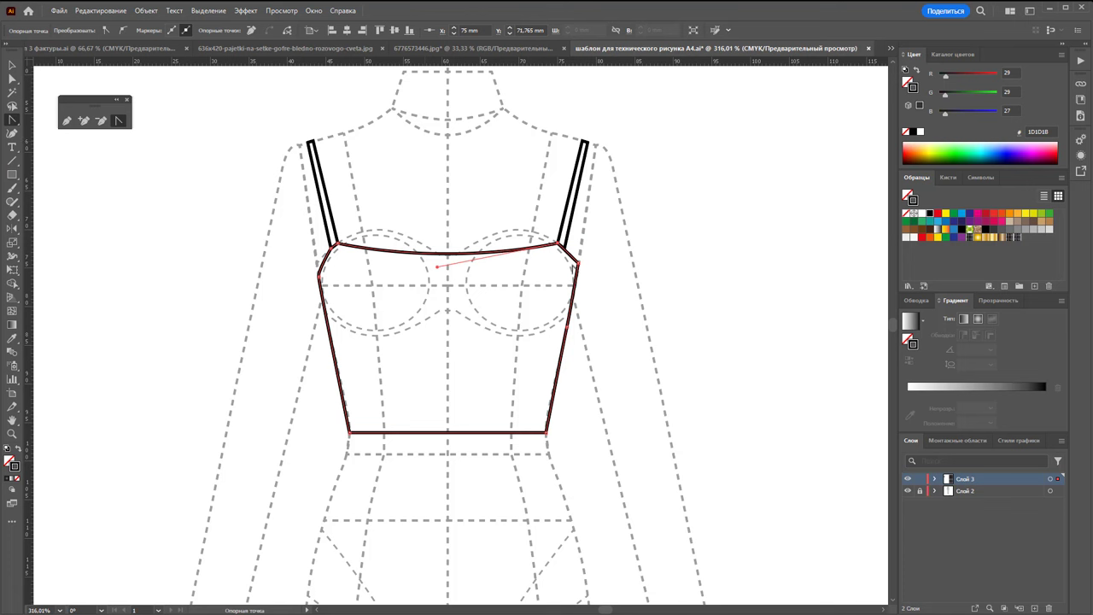
left_click_drag(577, 265, 579, 272)
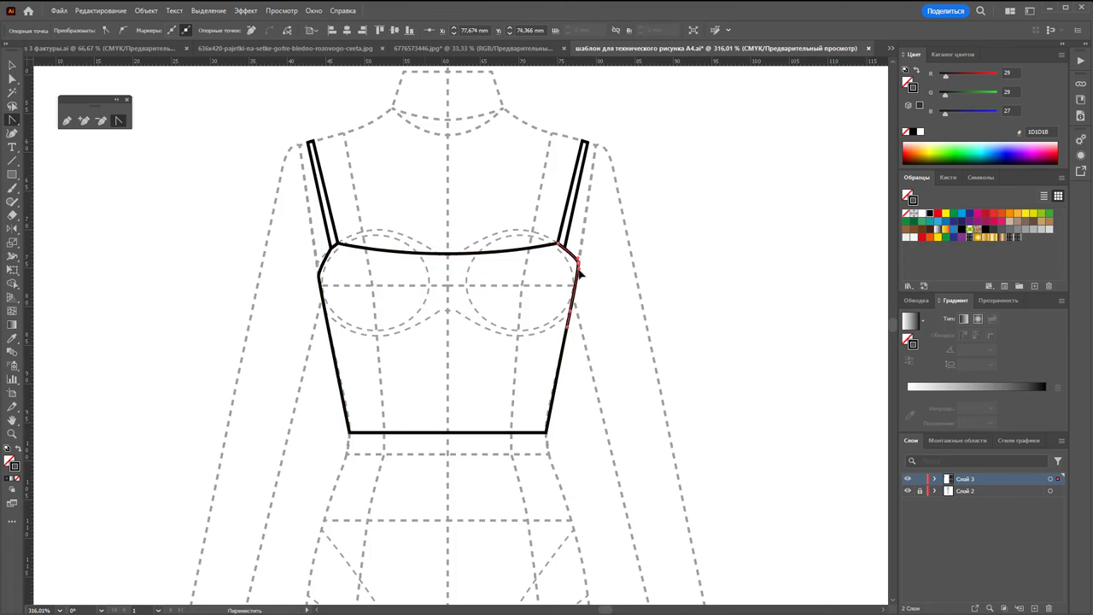
Nudge and convert the right-corner anchor to clean up the corner, then deselect the bodice
key("a")
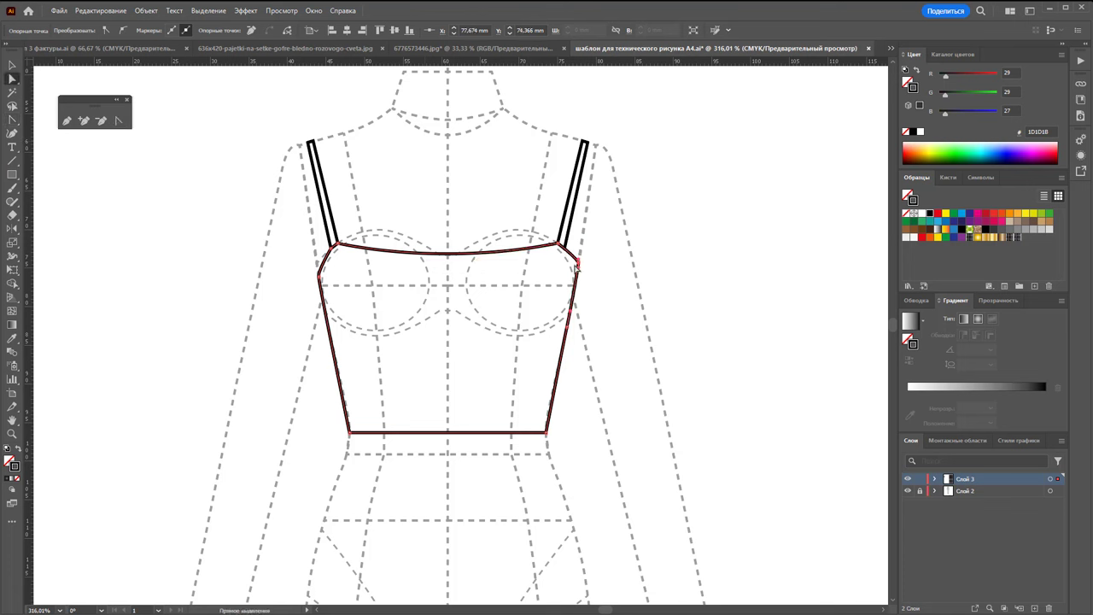
left_click_drag(577, 266, 578, 268)
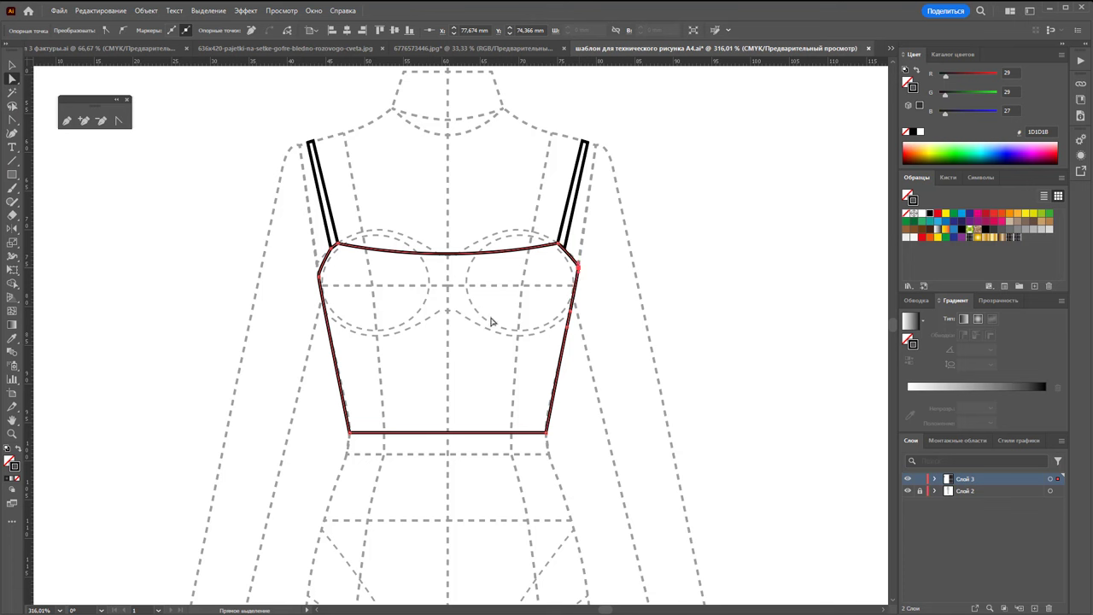
left_click(118, 120)
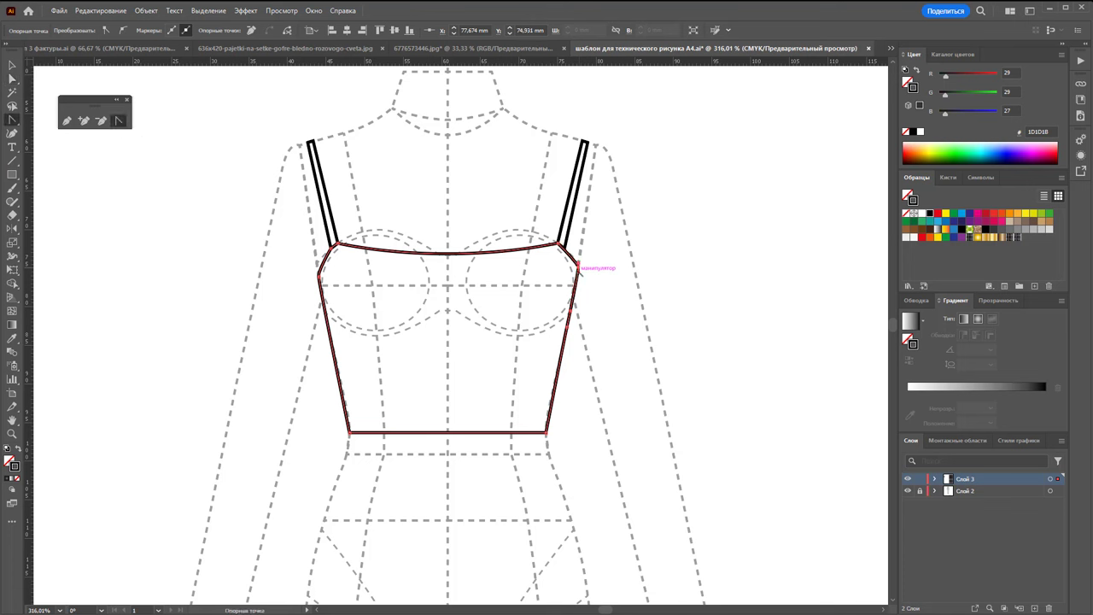
left_click_drag(578, 267, 565, 348)
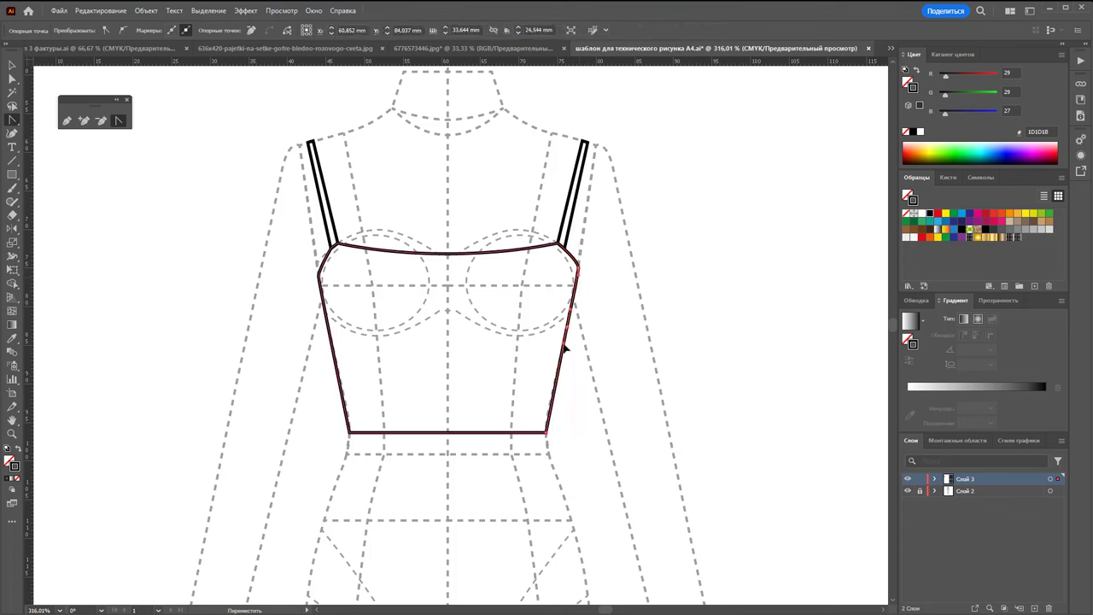
left_click(564, 347)
left_click(11, 79)
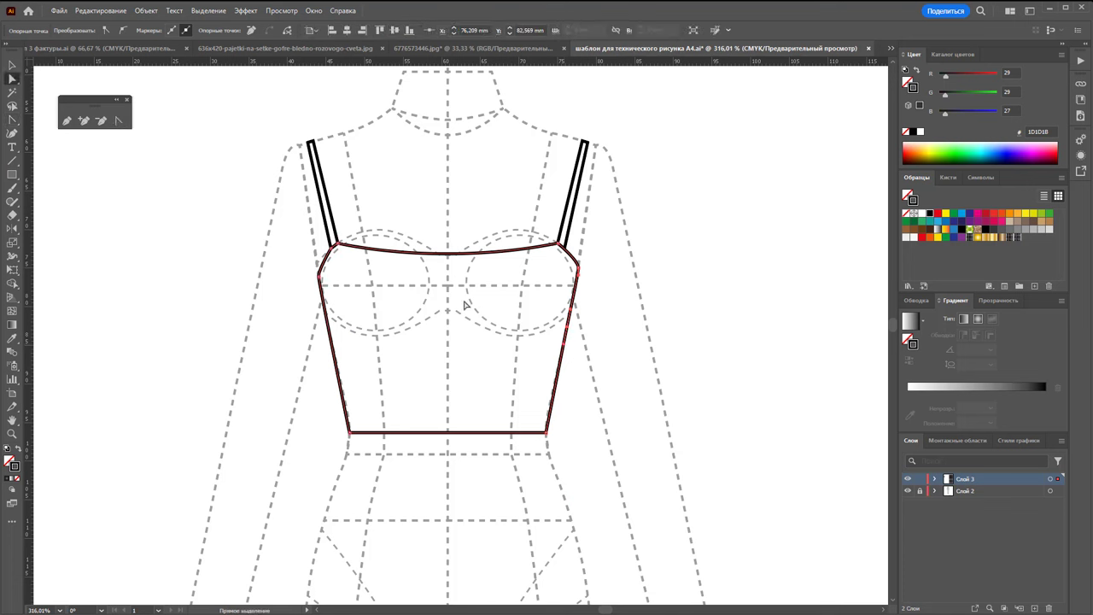
left_click(346, 336)
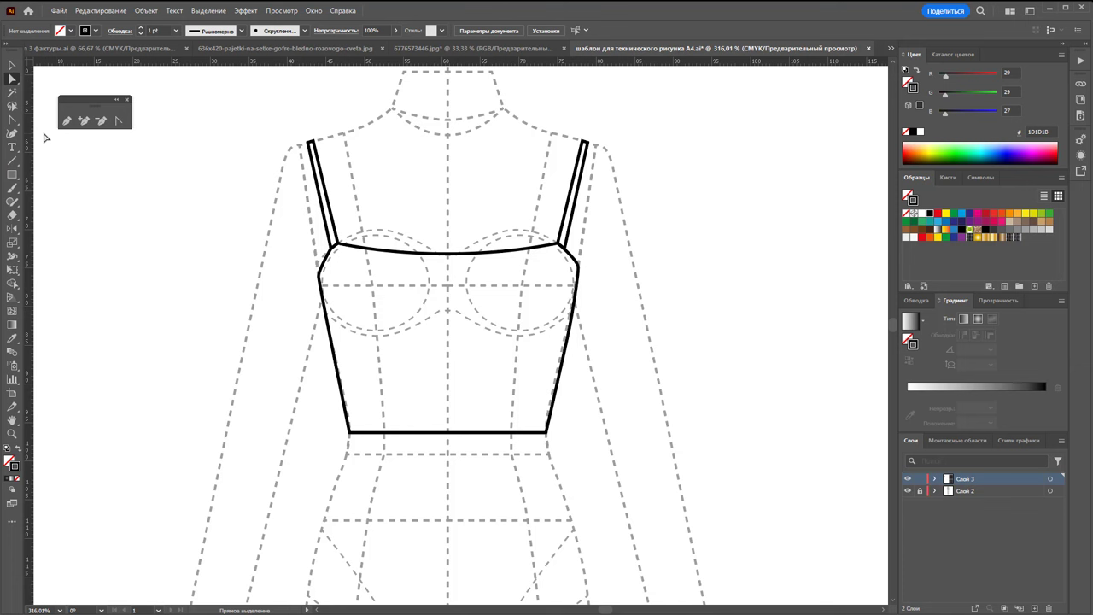
Draw three curved drape fold paths across the top of the bodice
left_click(67, 121)
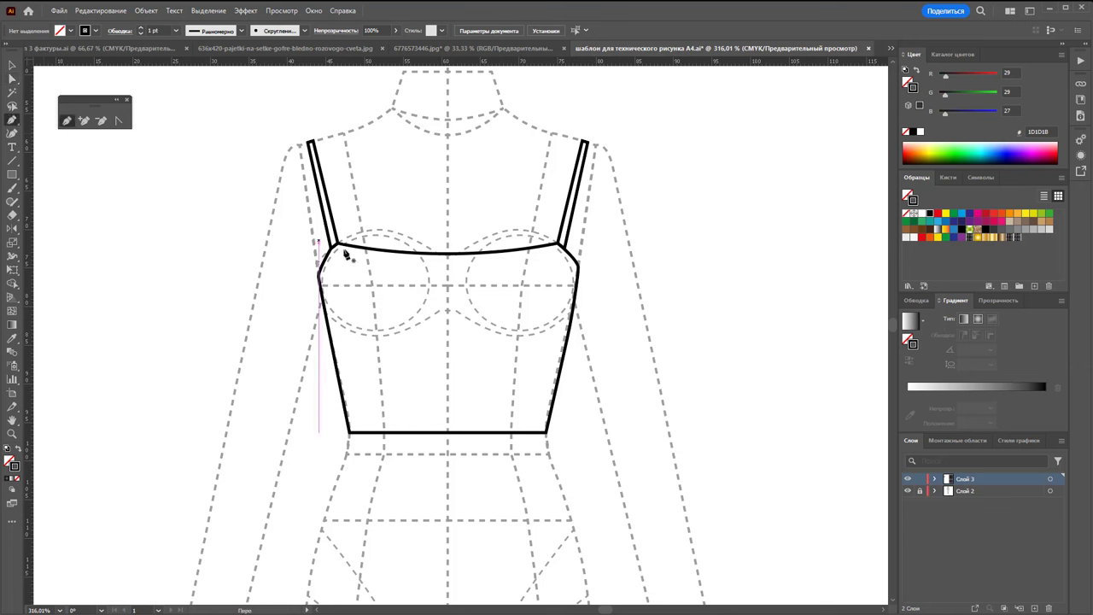
left_click(341, 246)
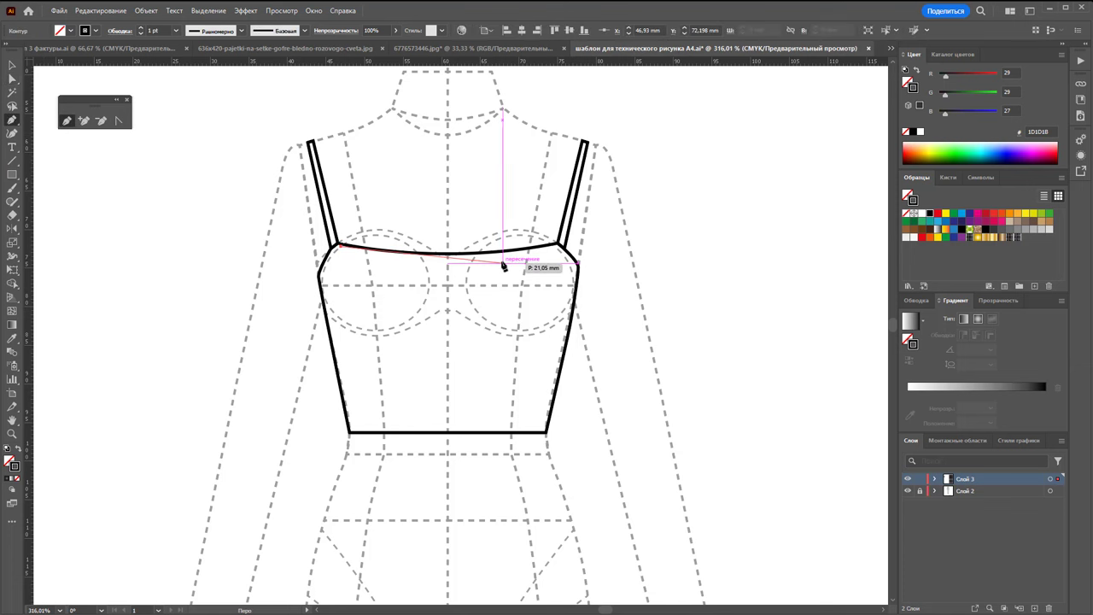
mouse_move(421, 258)
left_mouse_down()
mouse_move(436, 259)
mouse_move(388, 268)
mouse_move(348, 246)
left_mouse_up()
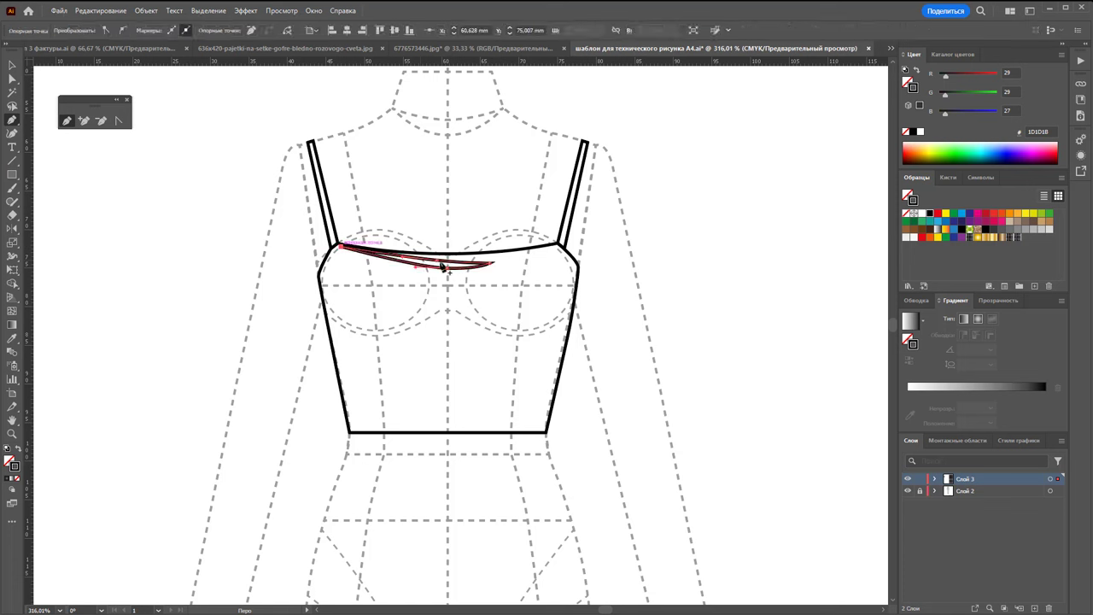
key("Escape")
left_click(549, 253)
mouse_move(531, 269)
left_mouse_down()
mouse_move(399, 277)
mouse_move(500, 275)
mouse_move(557, 257)
left_mouse_up()
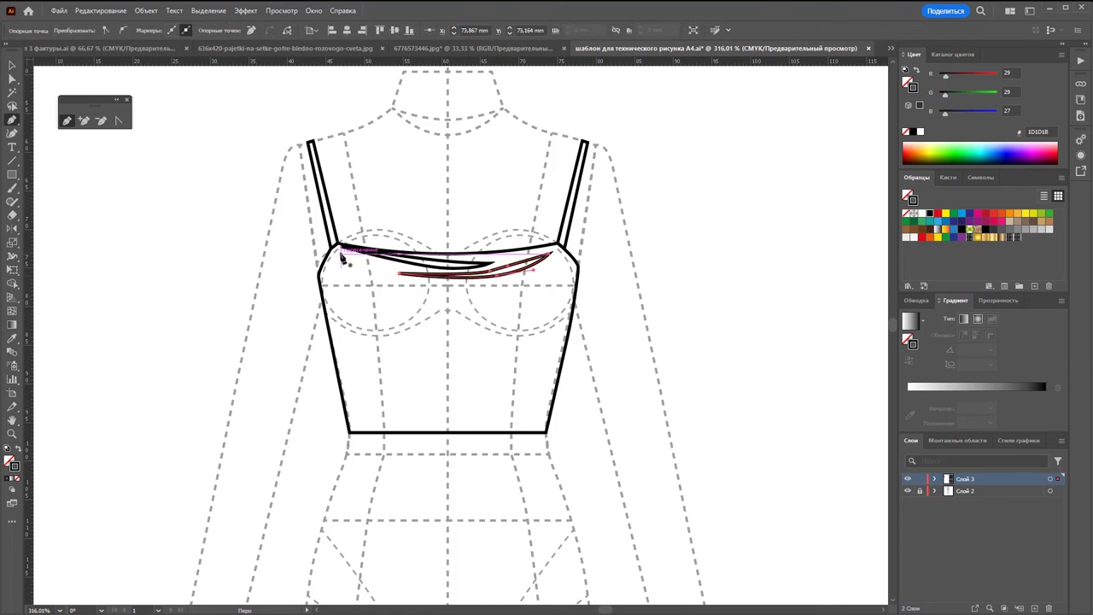
key("Escape")
mouse_move(446, 286)
left_mouse_down()
mouse_move(359, 267)
mouse_move(339, 250)
left_mouse_up()
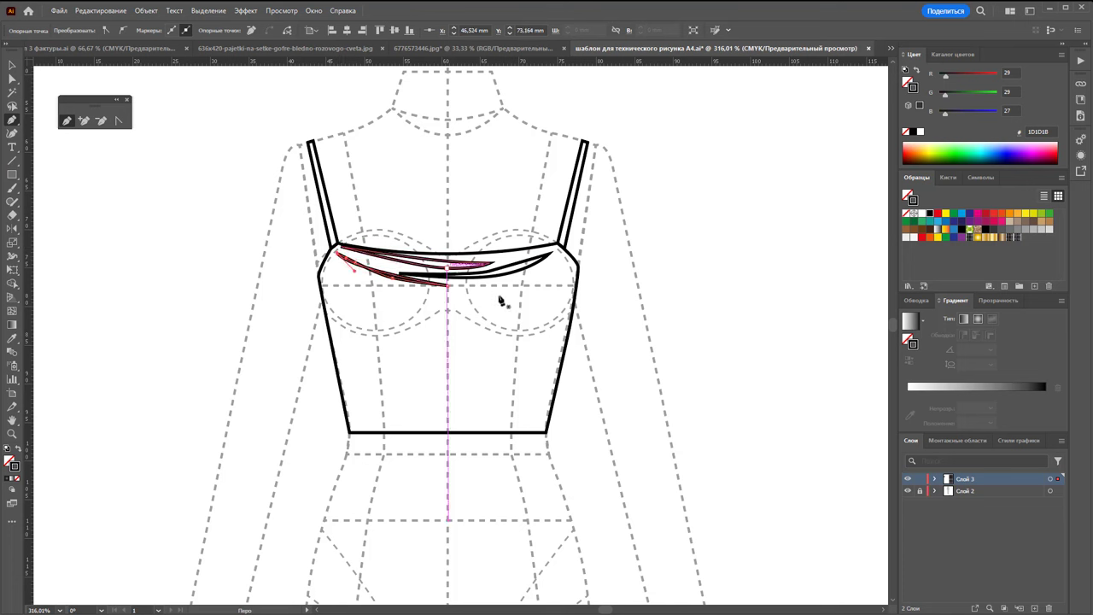
Add a closed fold from the right edge, then select all folds and swap stroke to solid black fill
left_click(578, 268)
left_click_drag(490, 291, 436, 294)
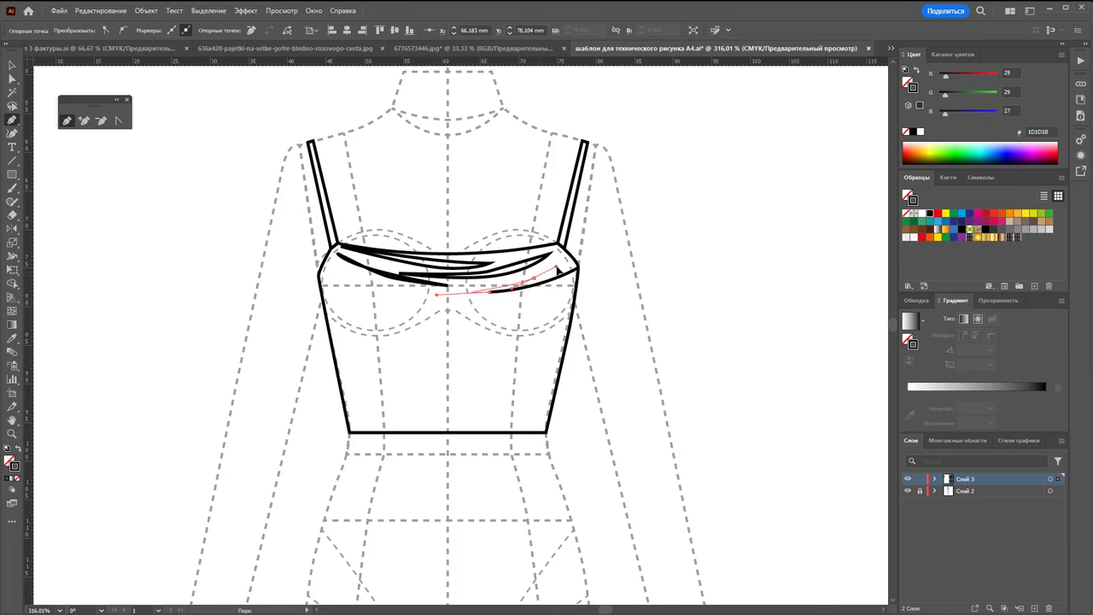
left_click(580, 270)
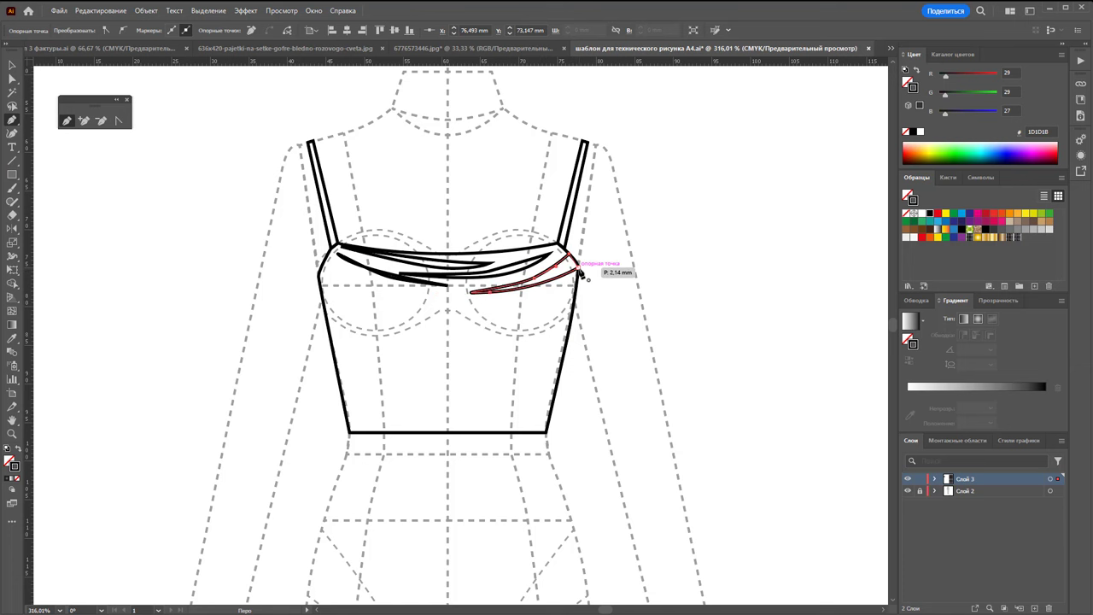
left_click(13, 66)
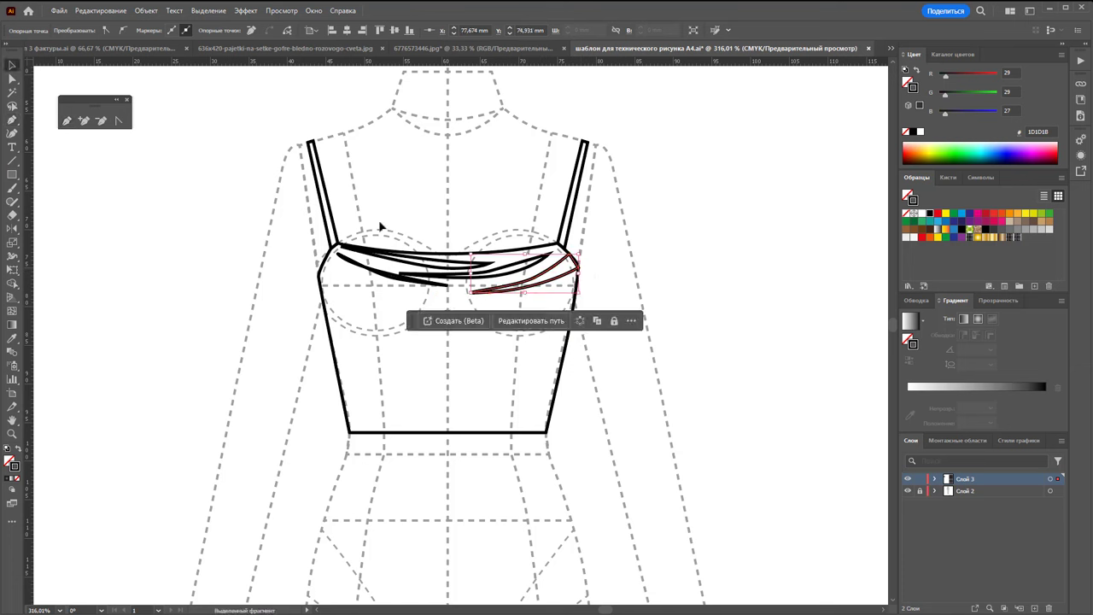
left_click(388, 278, "shift")
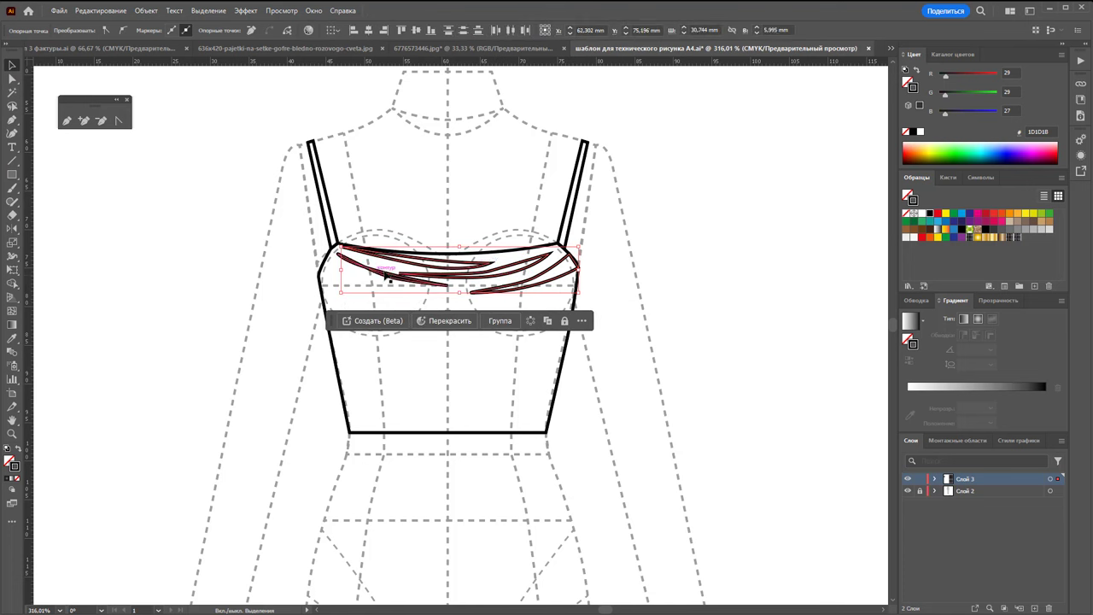
left_click(18, 449)
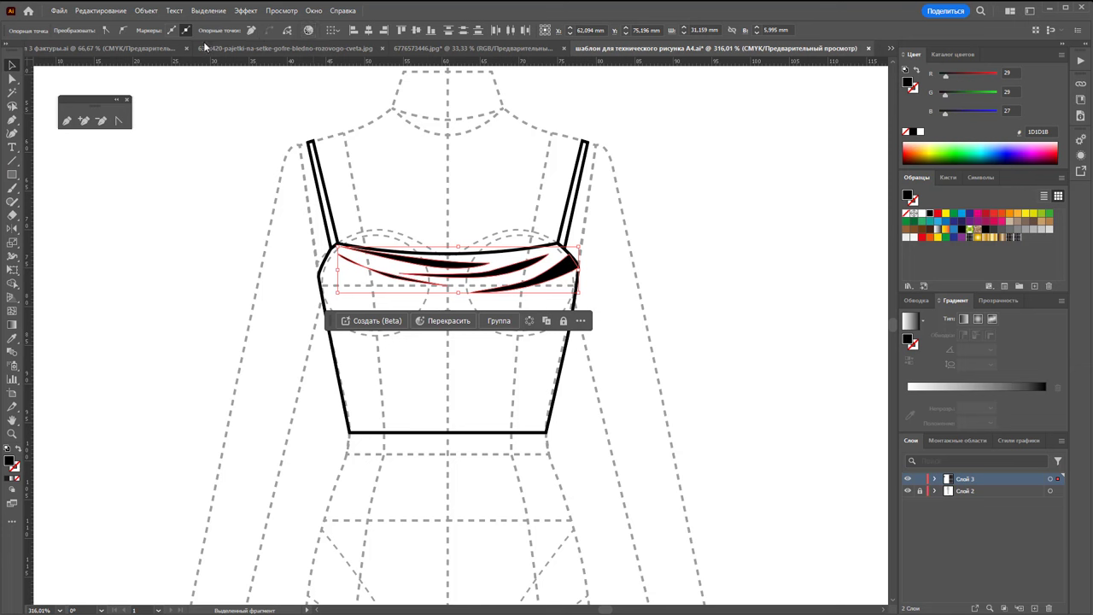
Lower the drape fold shapes' opacity to 25% so they fade to light grey
left_click(214, 161)
left_click(483, 276)
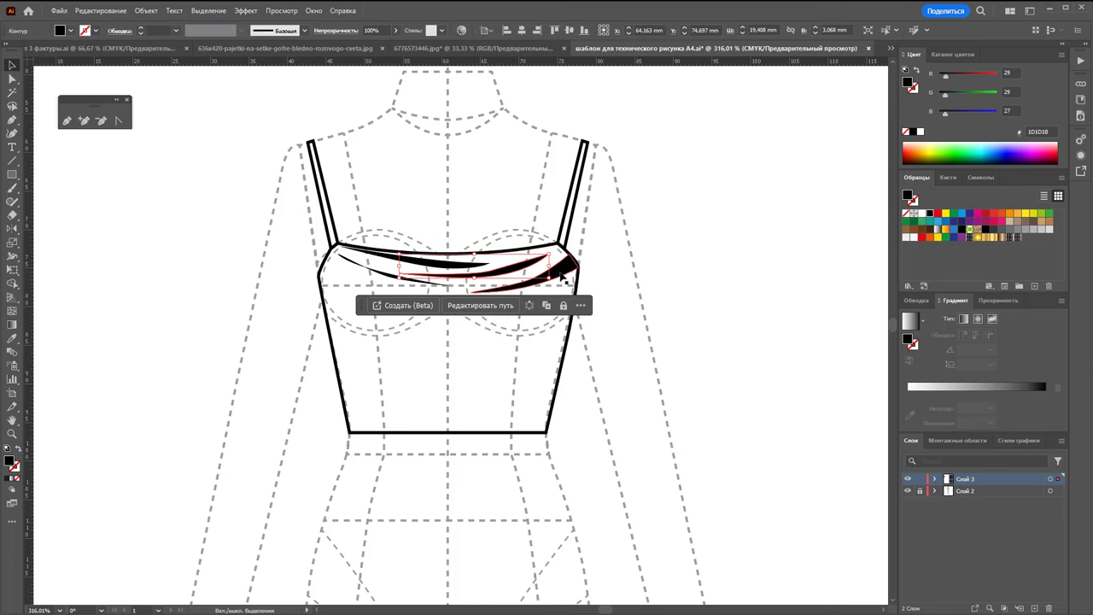
left_click(561, 275)
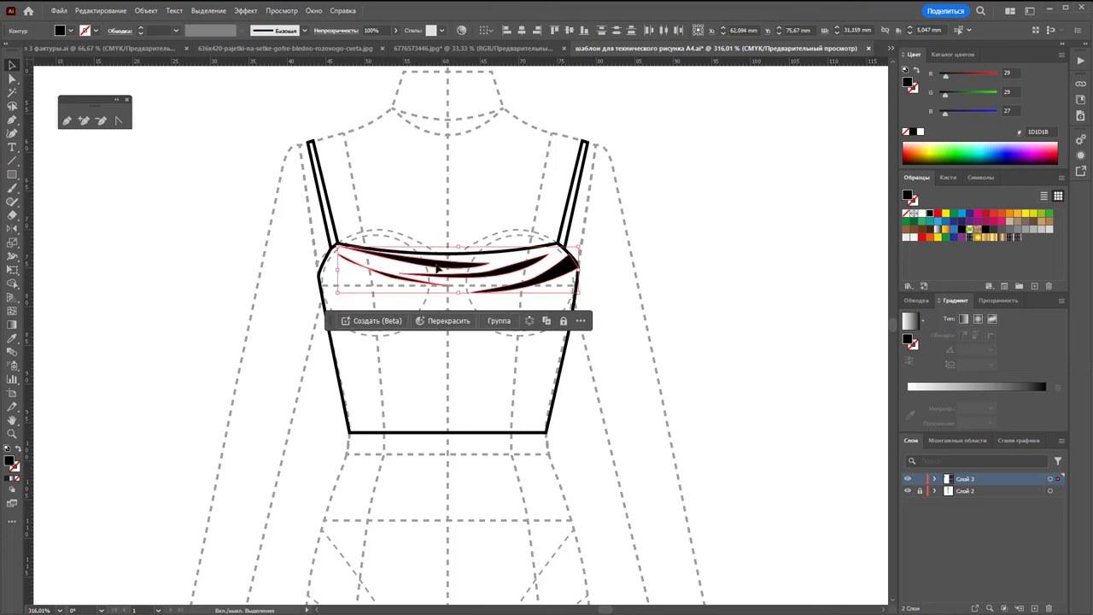
left_click(395, 30)
left_click(362, 46)
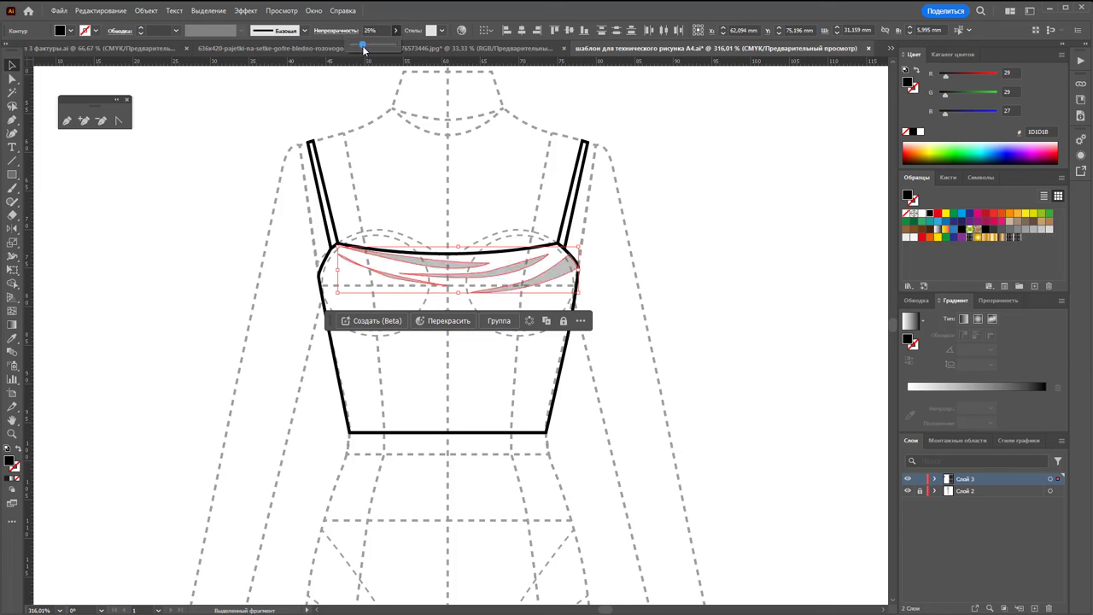
left_click(757, 245)
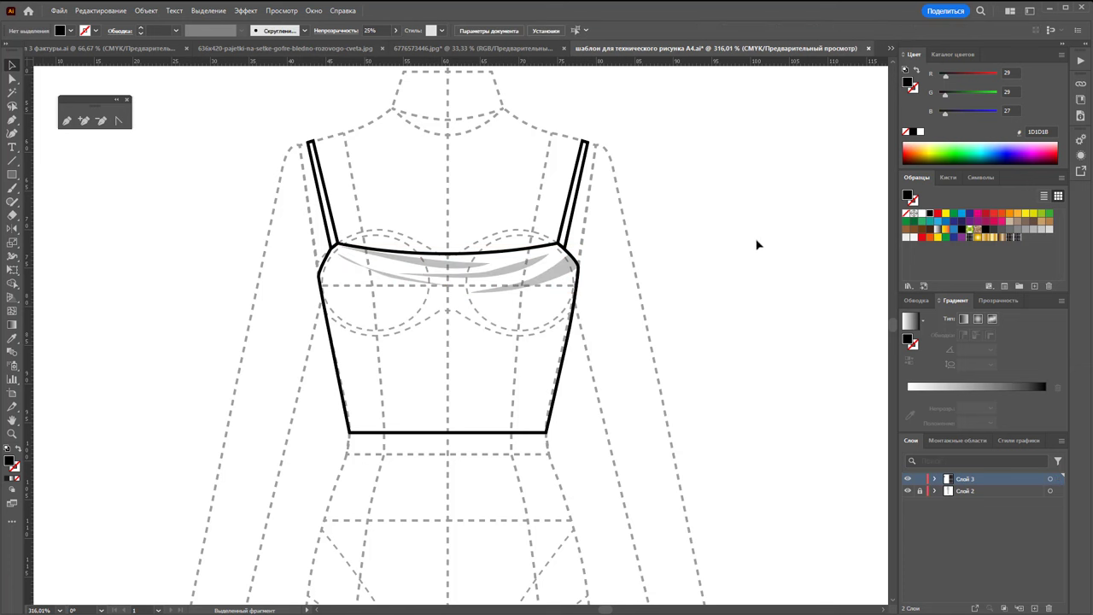
Draw a curved fold along the neckline and swap its black fill to a stroke
left_click(68, 121)
left_click(339, 246)
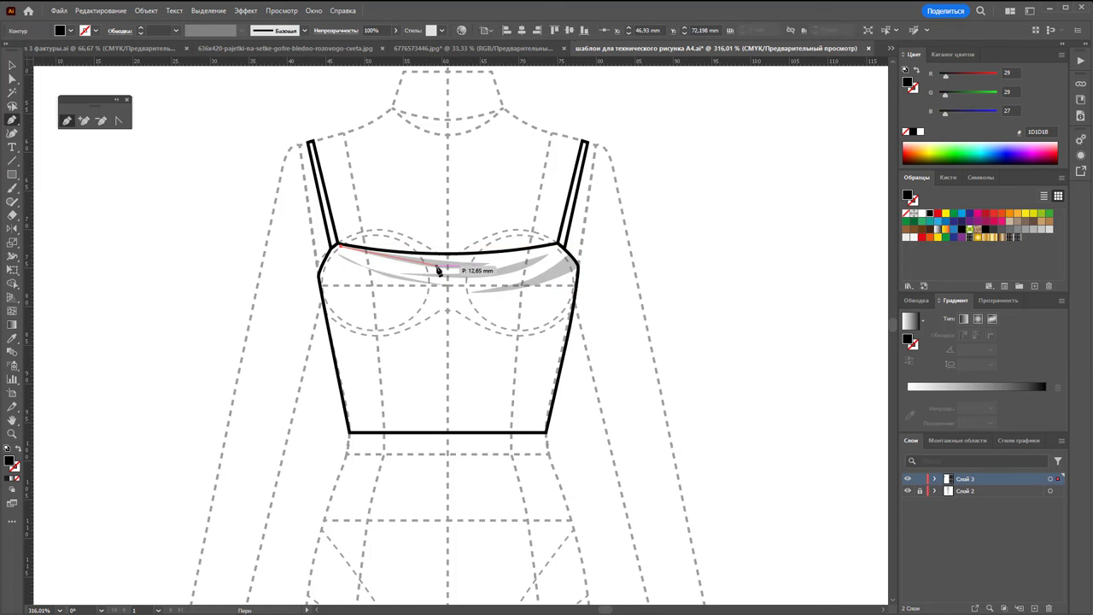
left_click_drag(437, 270, 485, 268)
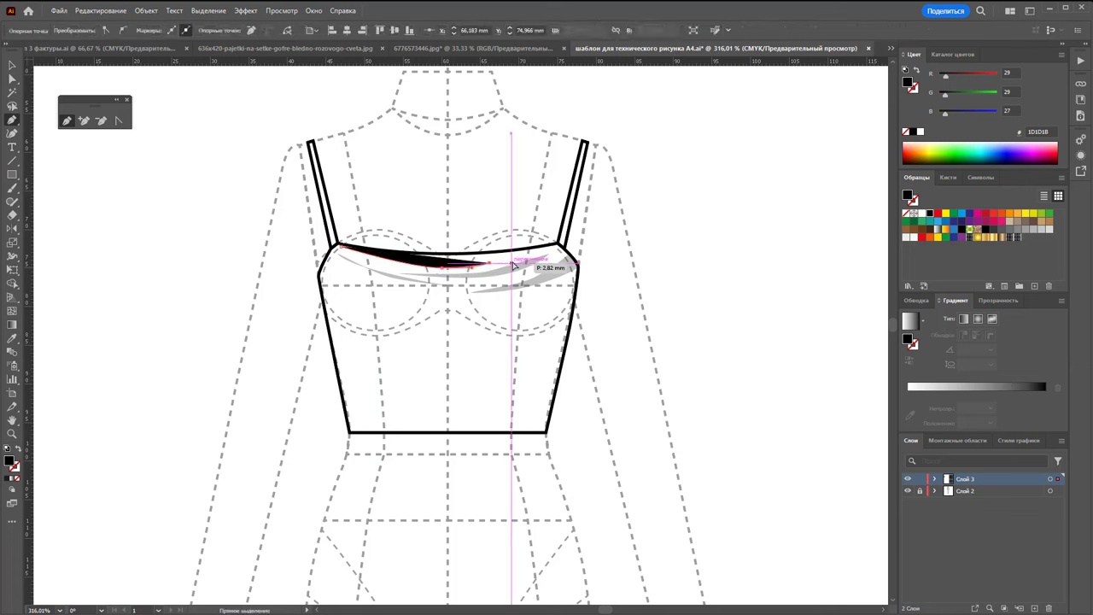
left_click(701, 293, "ctrl")
left_click(12, 65)
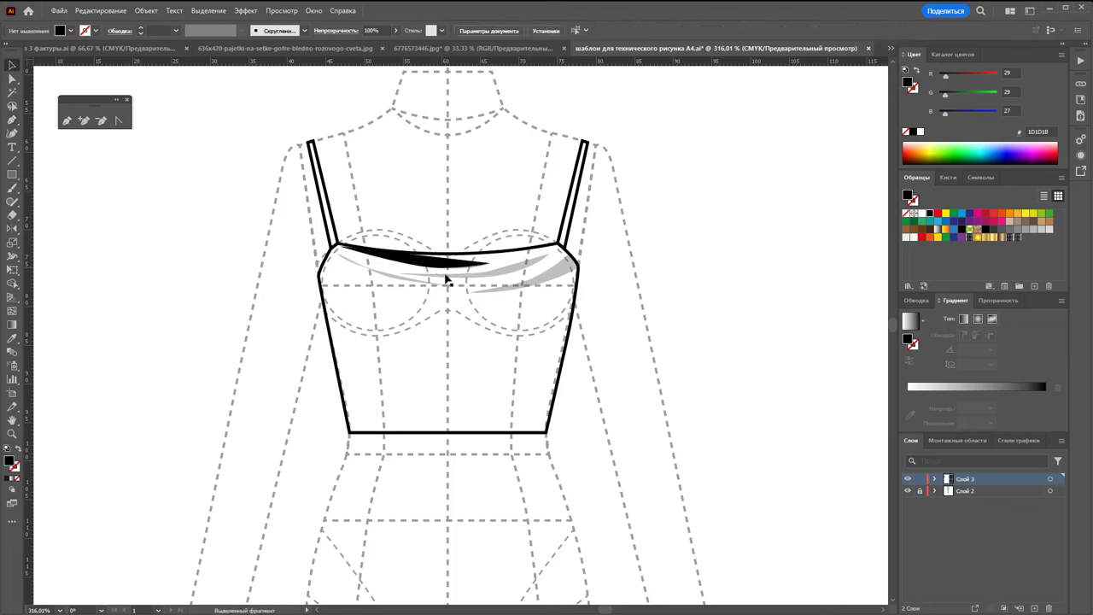
left_click(439, 272)
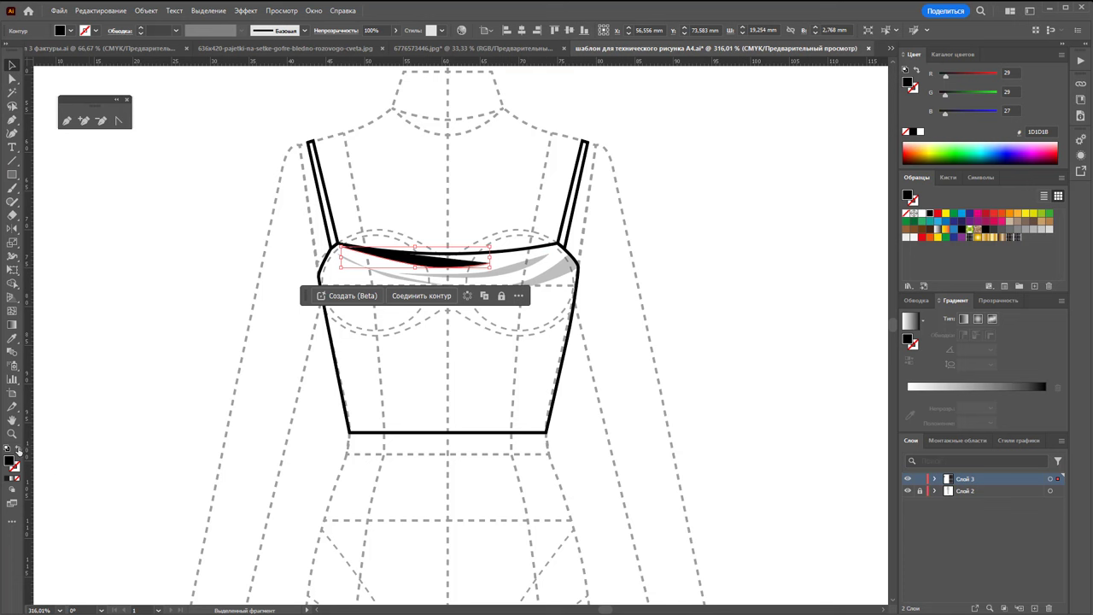
left_click(17, 451)
left_click(121, 371)
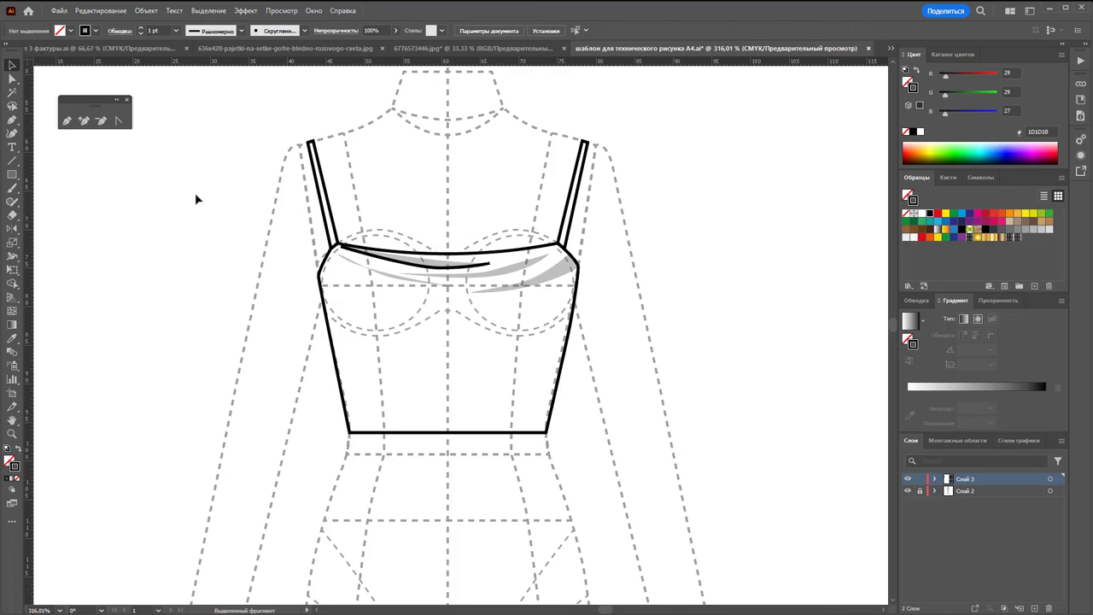
Draw three more curved fold lines across the bodice top and near the right bust
left_click(67, 122)
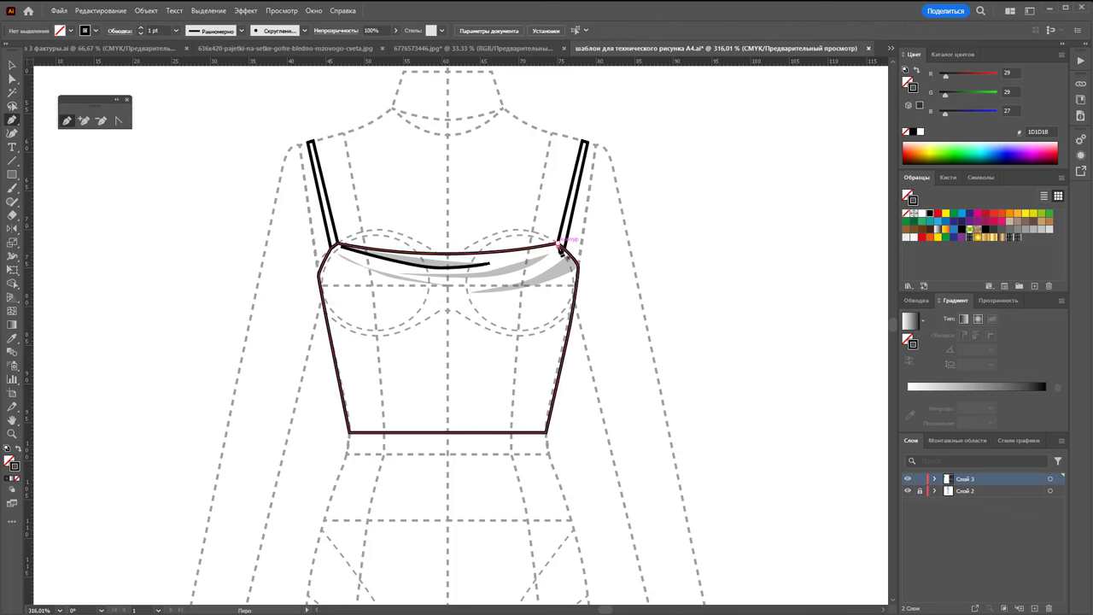
left_click_drag(445, 283, 500, 295)
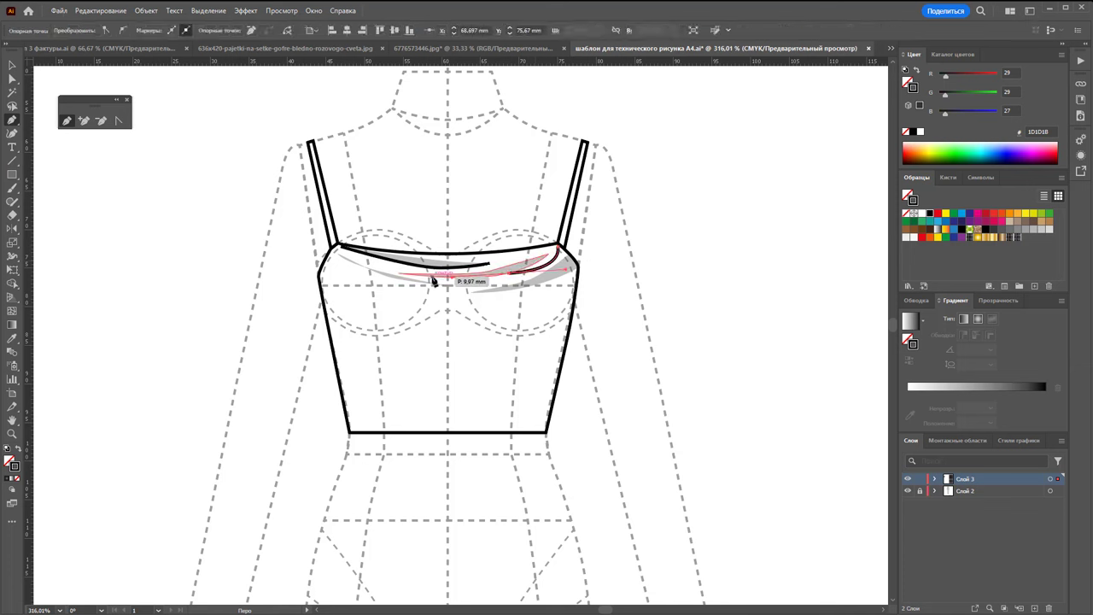
left_click(334, 253)
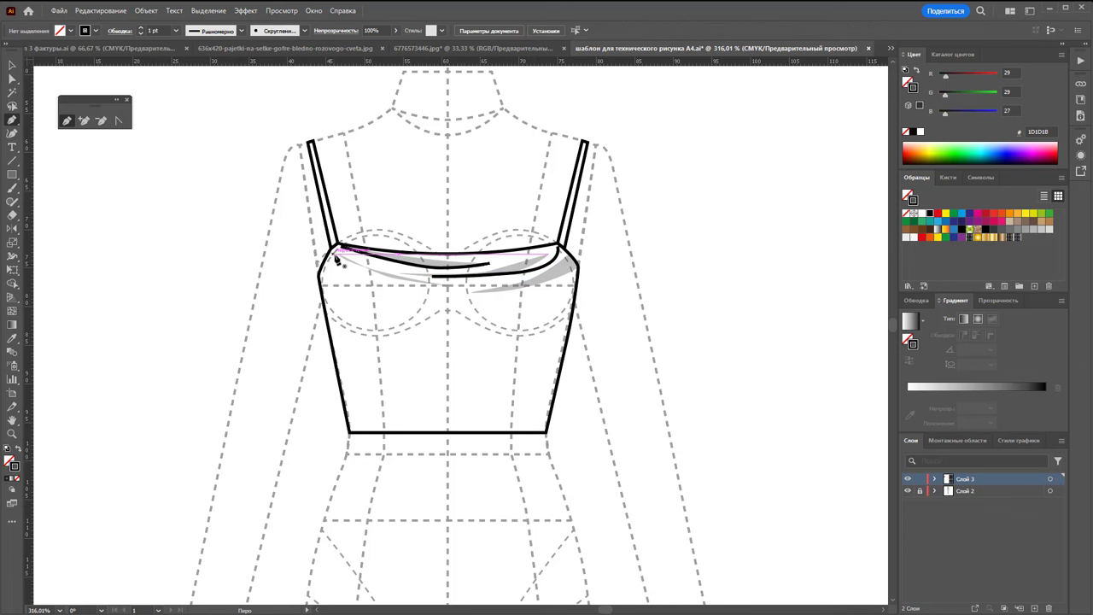
left_click_drag(488, 288, 547, 289)
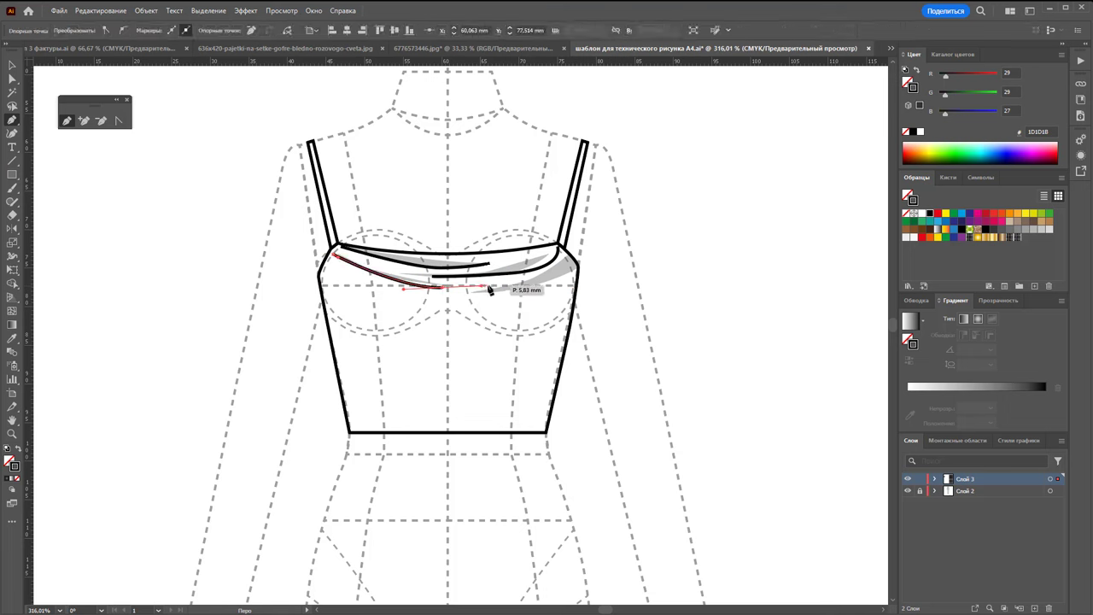
key("Escape")
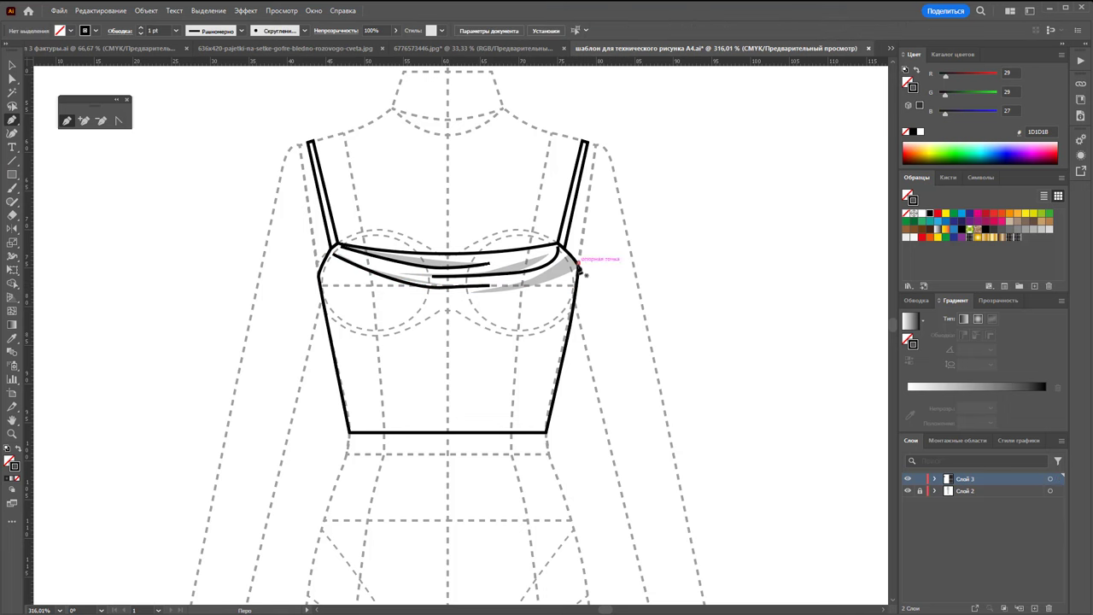
left_click(580, 269)
left_click_drag(483, 292, 397, 298)
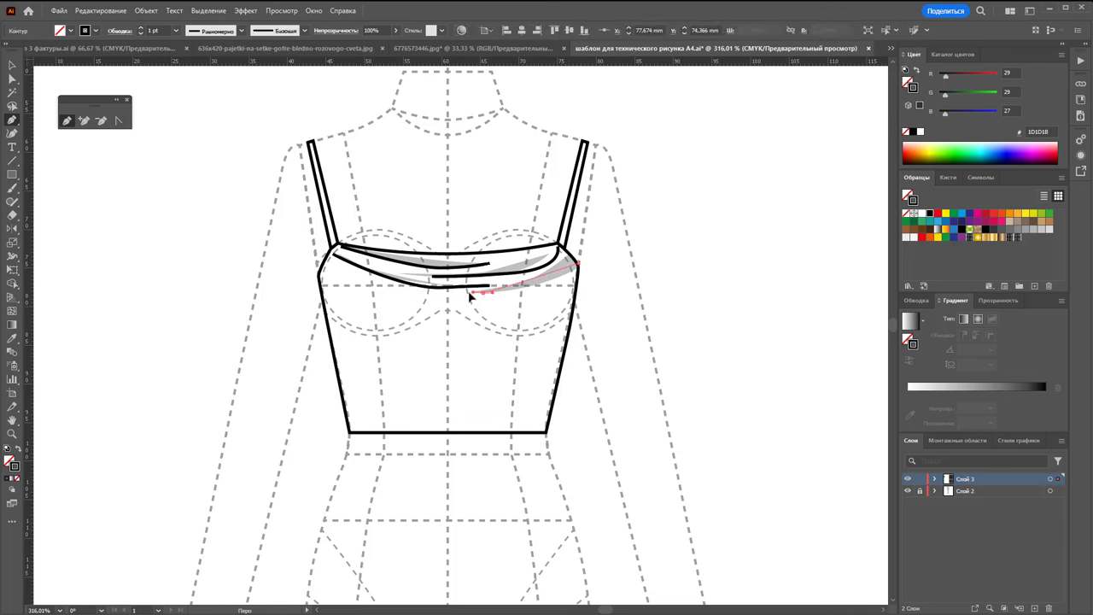
left_click(410, 293)
key("Escape")
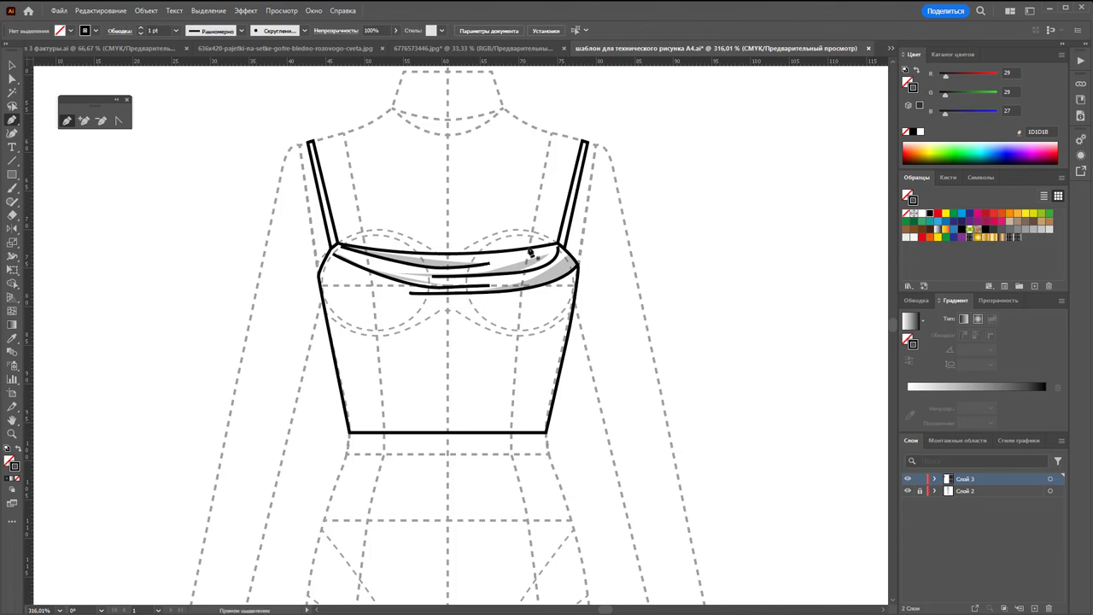
left_click(549, 247)
left_click(486, 267)
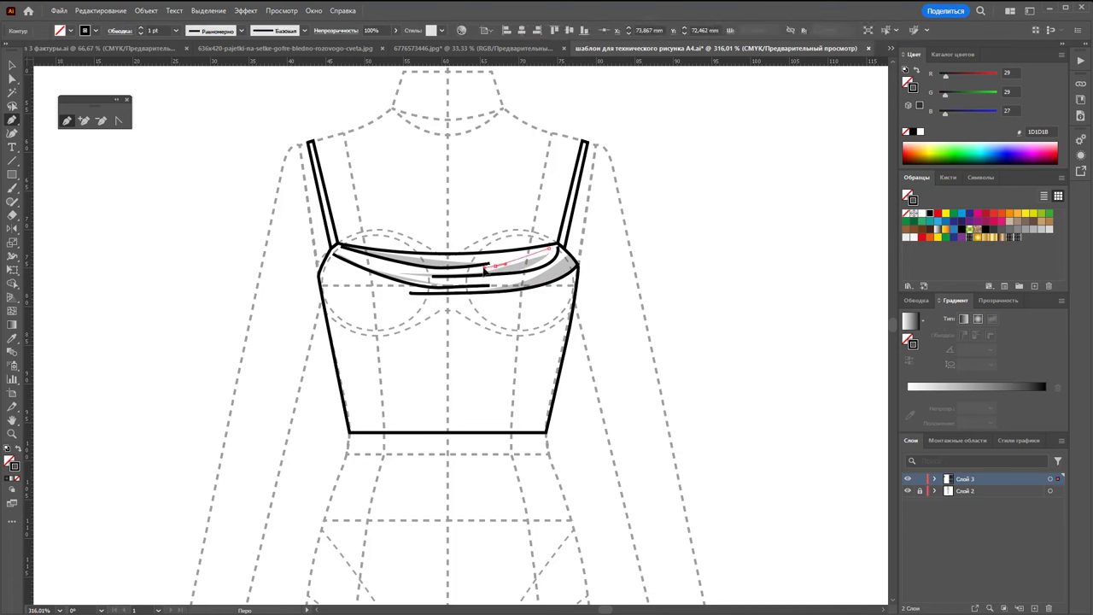
key("Escape")
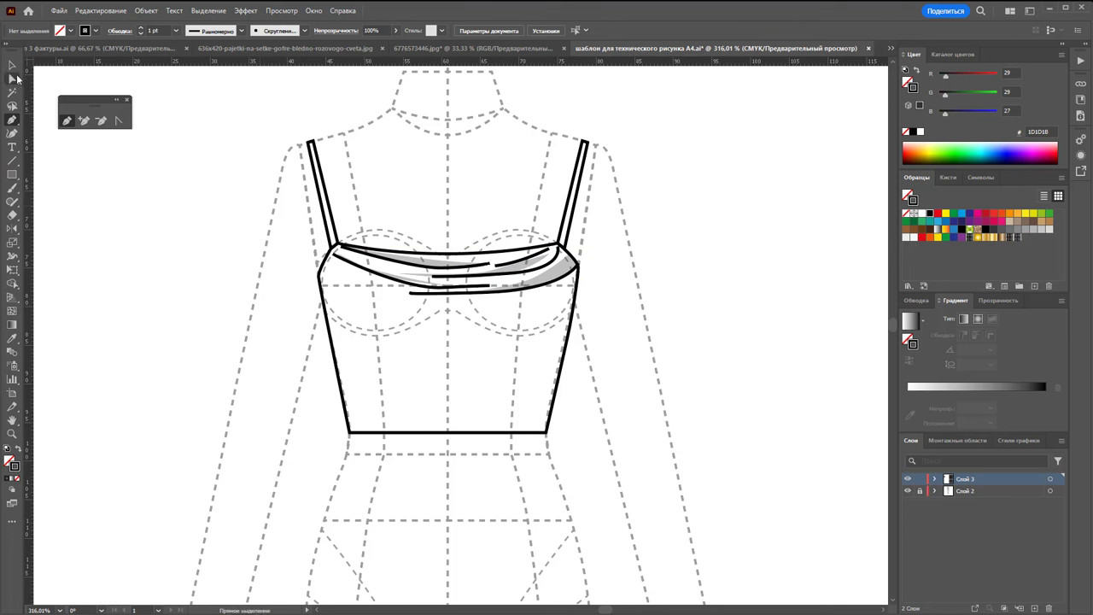
Alt-drag the two bust fold lines to duplicate them slightly lower on the bodice
left_click(12, 66)
left_click(487, 265)
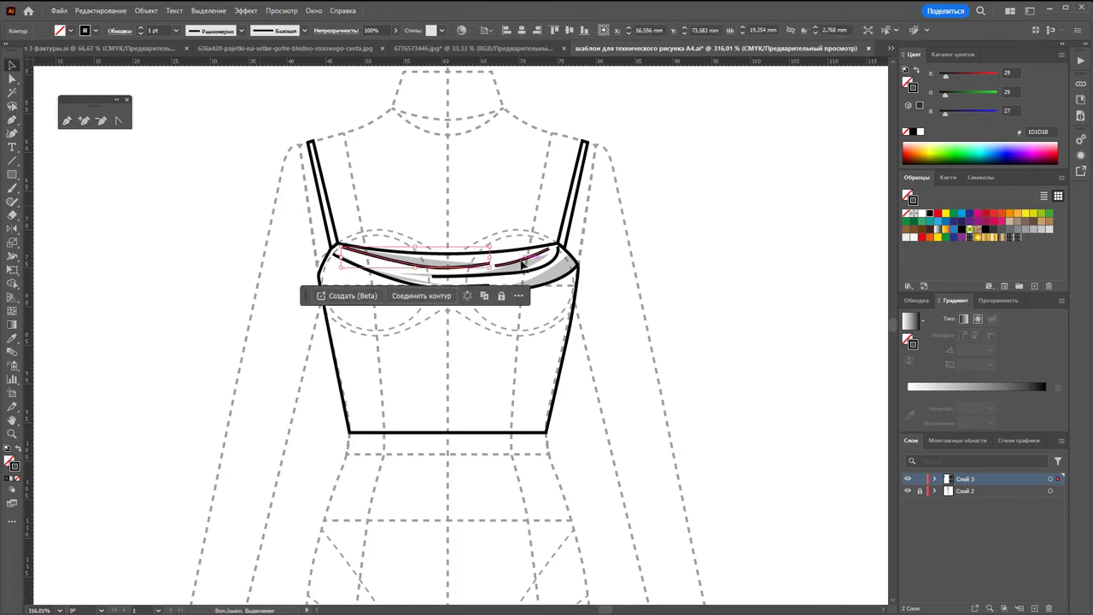
left_click(522, 264, "shift")
left_click_drag(515, 277, 544, 300)
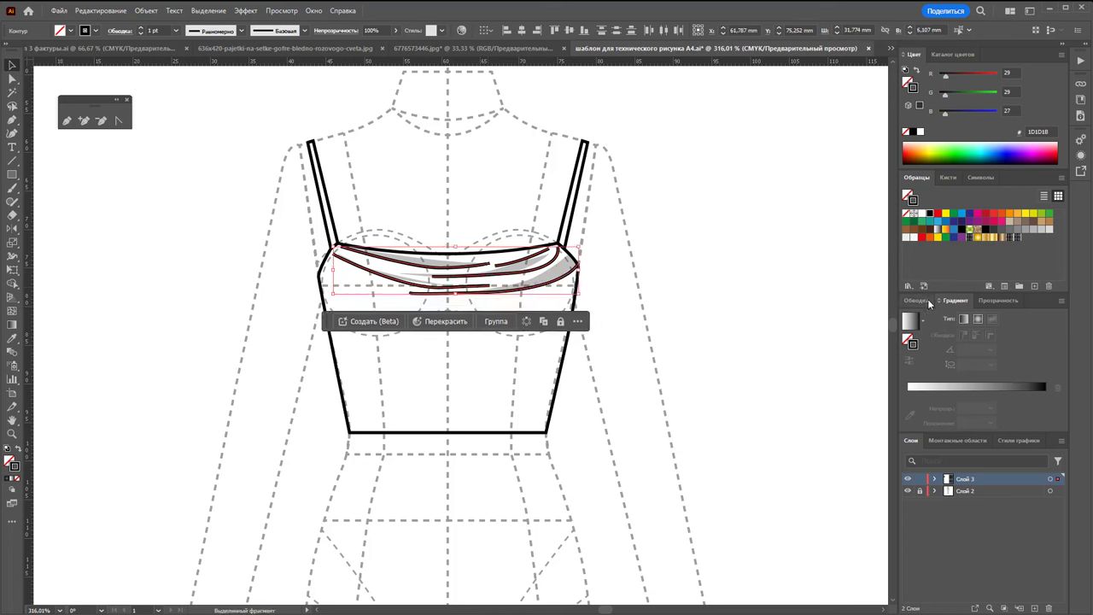
Thin the selected fold lines to 0.5 pt with a tapered width profile
left_click(918, 301)
left_click(978, 318)
left_click(989, 343)
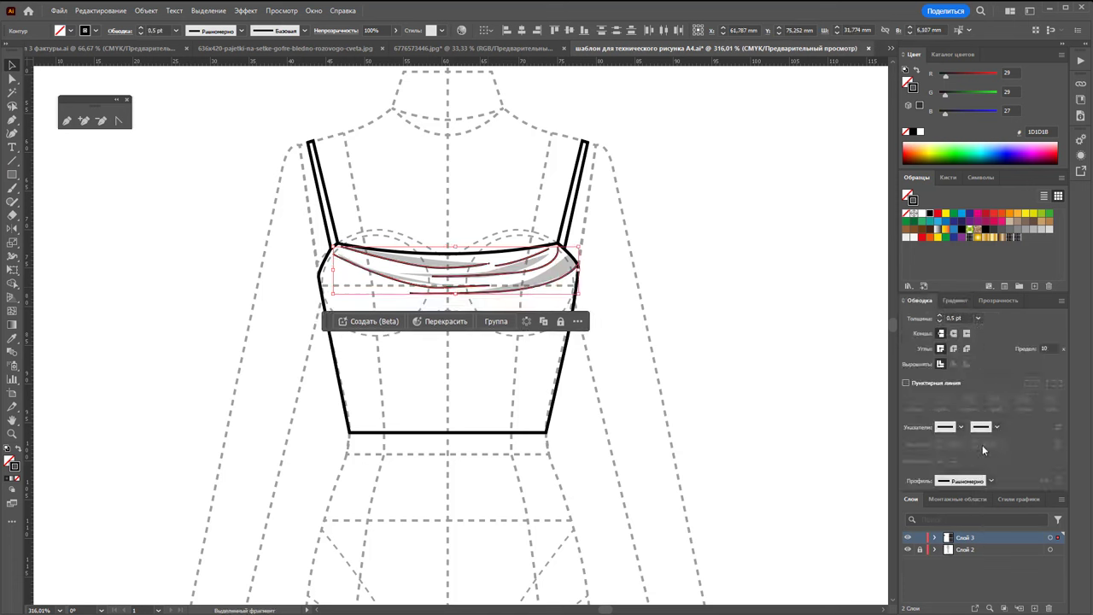
left_click(992, 481)
left_click(974, 583)
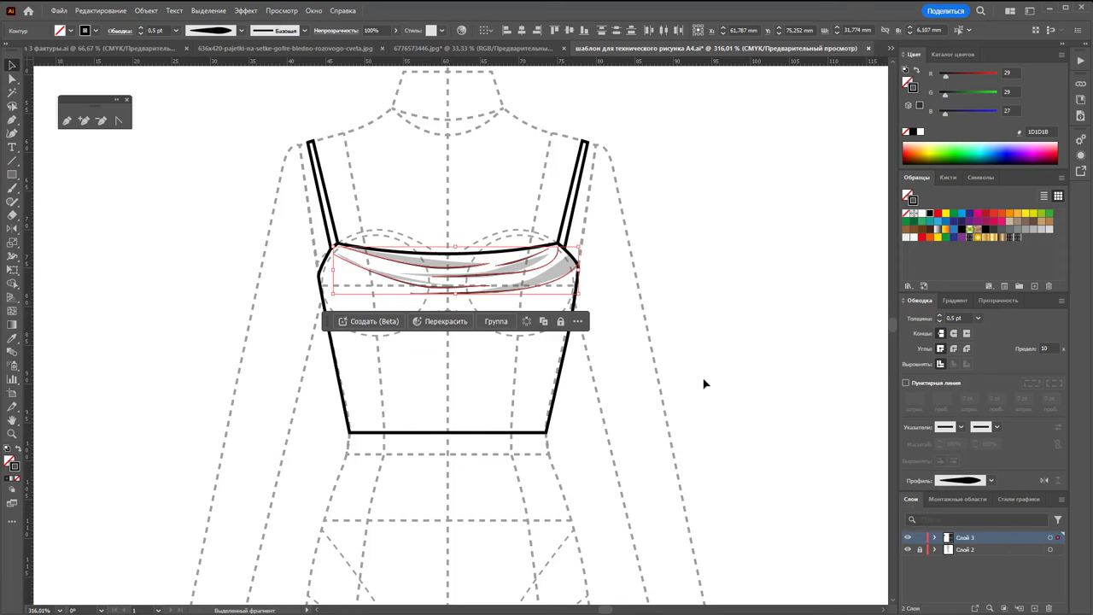
left_click(731, 313)
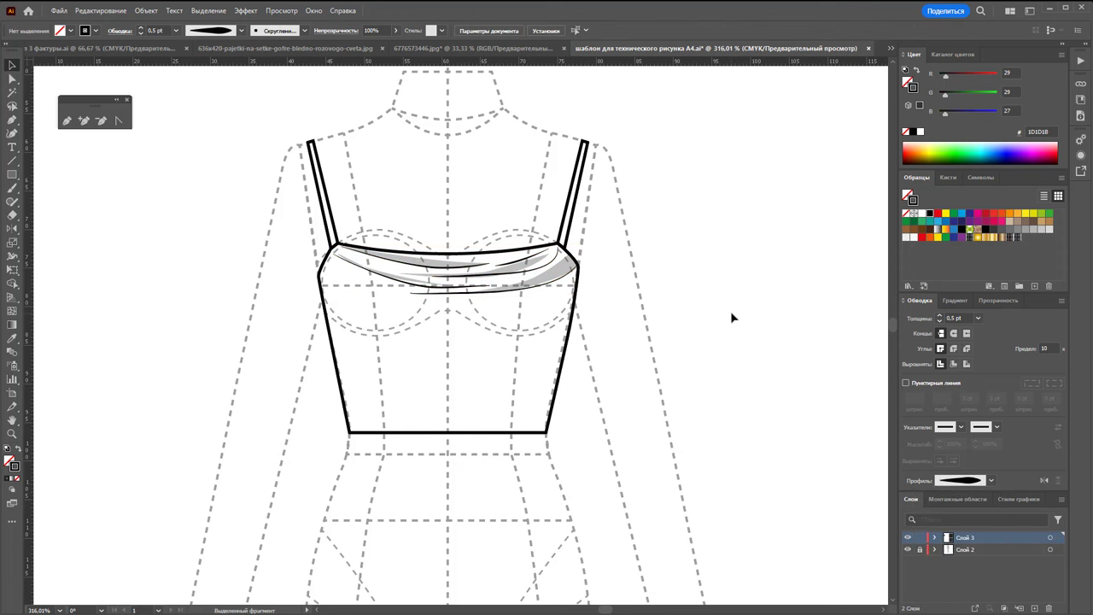
Draw a new fold curving down across the left bust
scroll(265, 367, "down", 1)
scroll(366, 407, "down", 1)
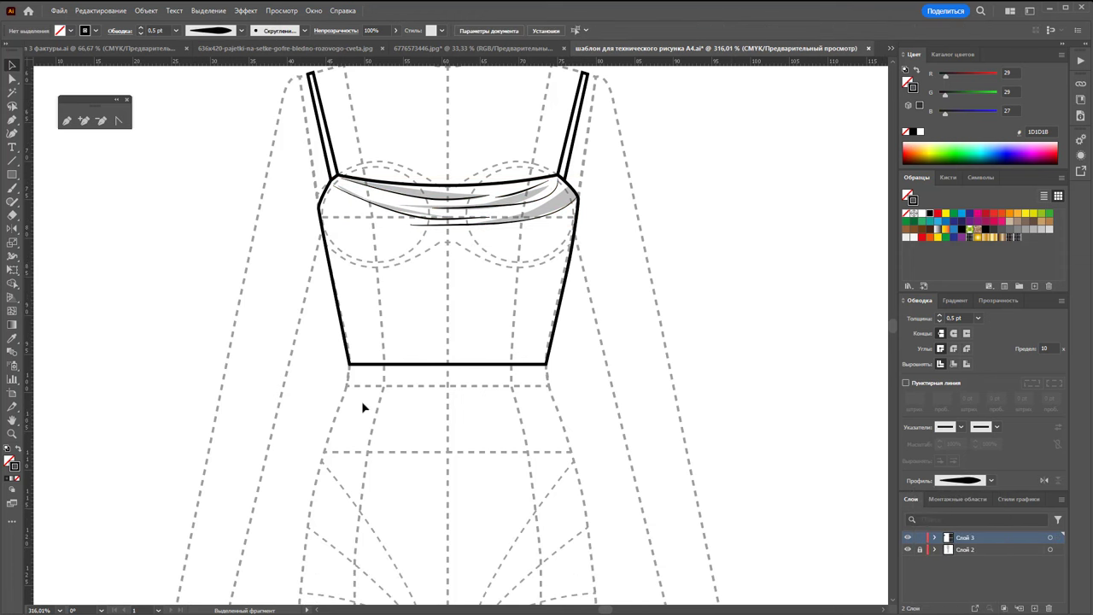
scroll(342, 429, "up", 1)
left_click(68, 121)
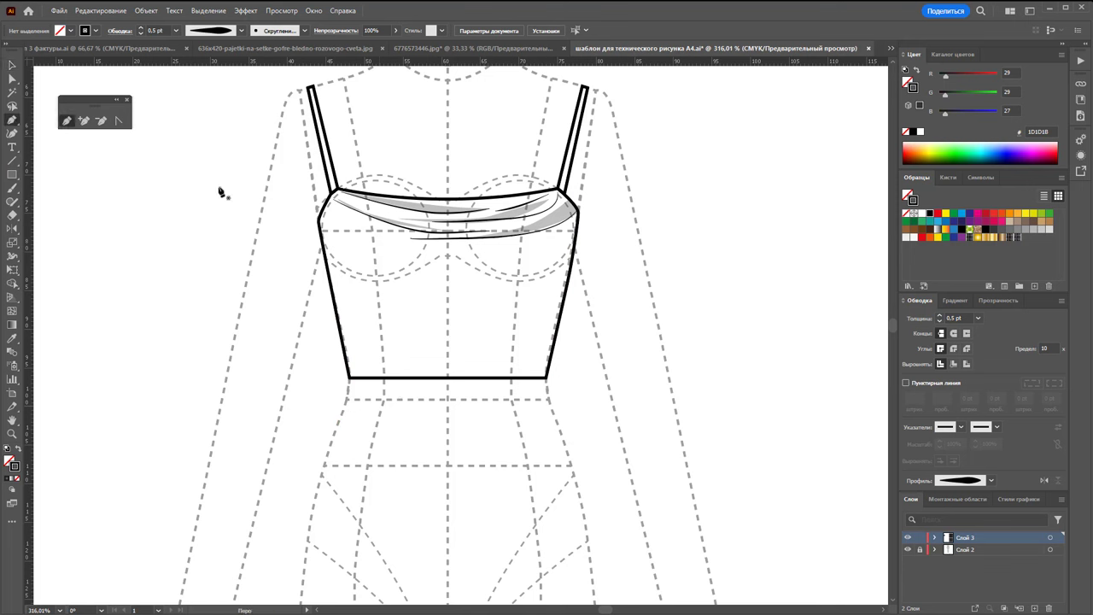
left_click(338, 216)
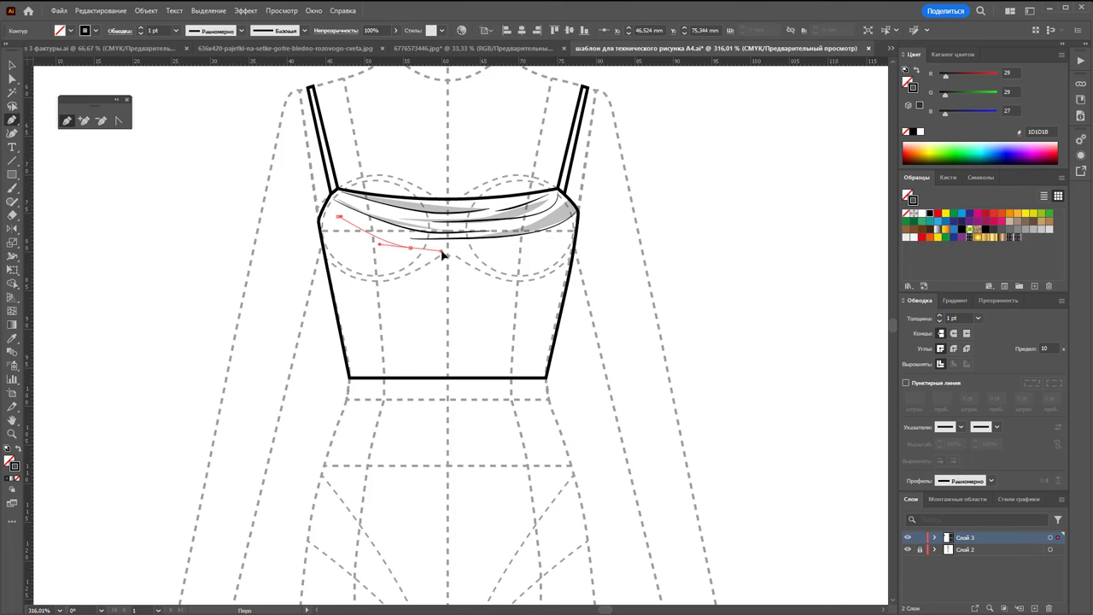
left_click_drag(410, 250, 470, 257)
left_click(433, 280, "ctrl")
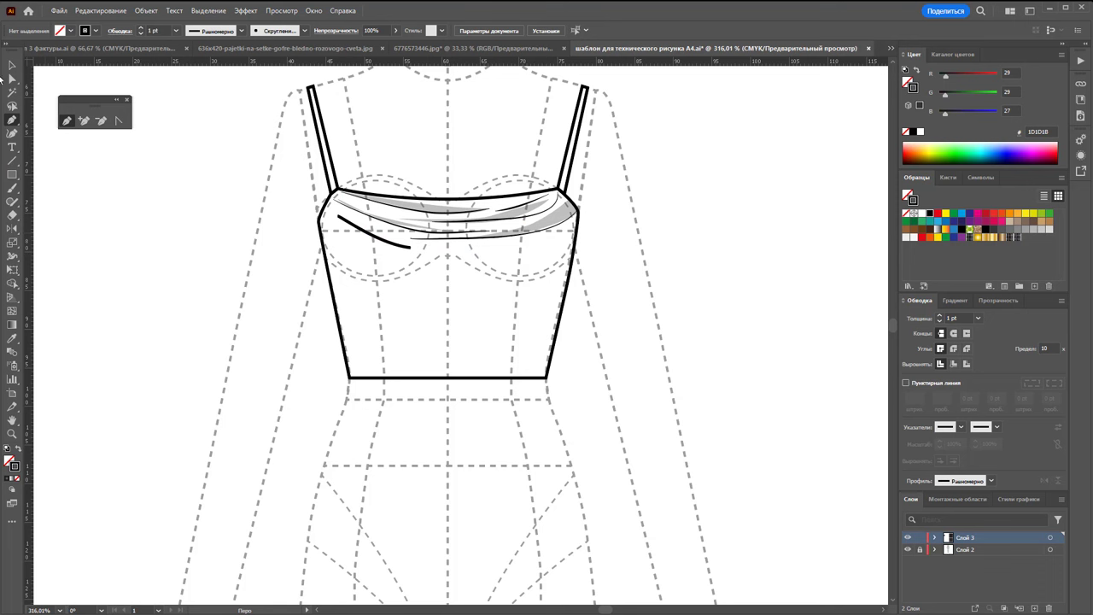
Give the left bust fold a 0.5 pt tapered stroke and zoom out slightly
left_click(12, 66)
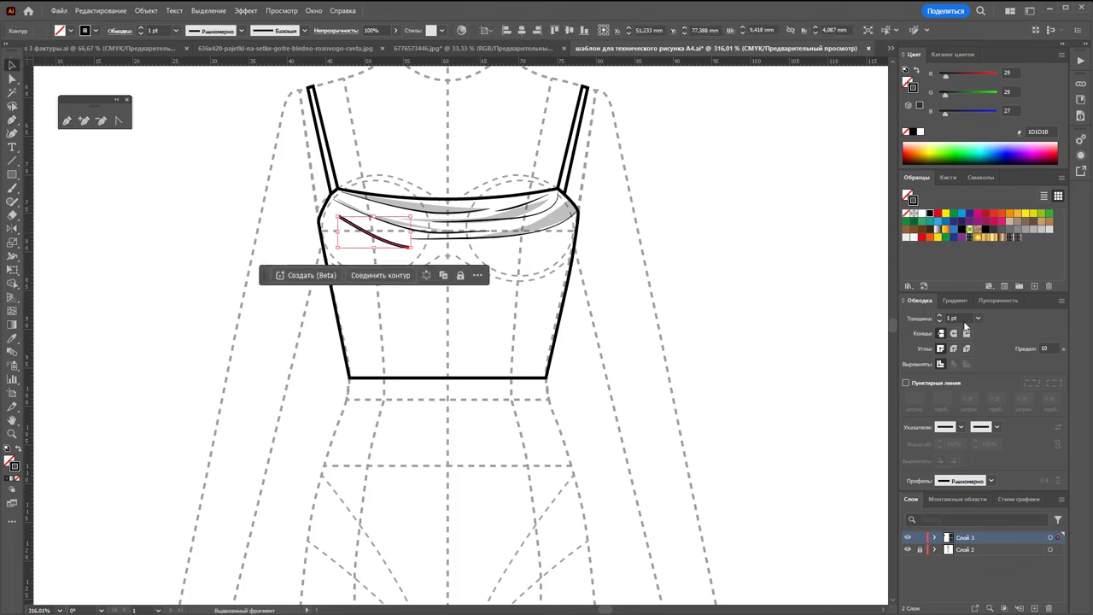
left_click(978, 318)
left_click(990, 342)
left_click(990, 481)
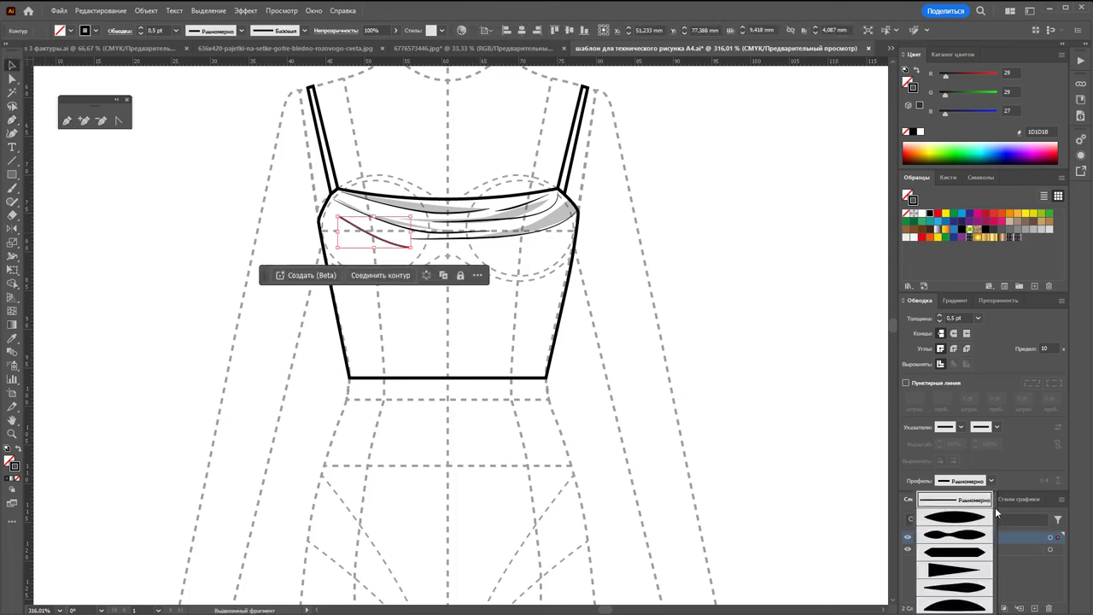
left_click(975, 569)
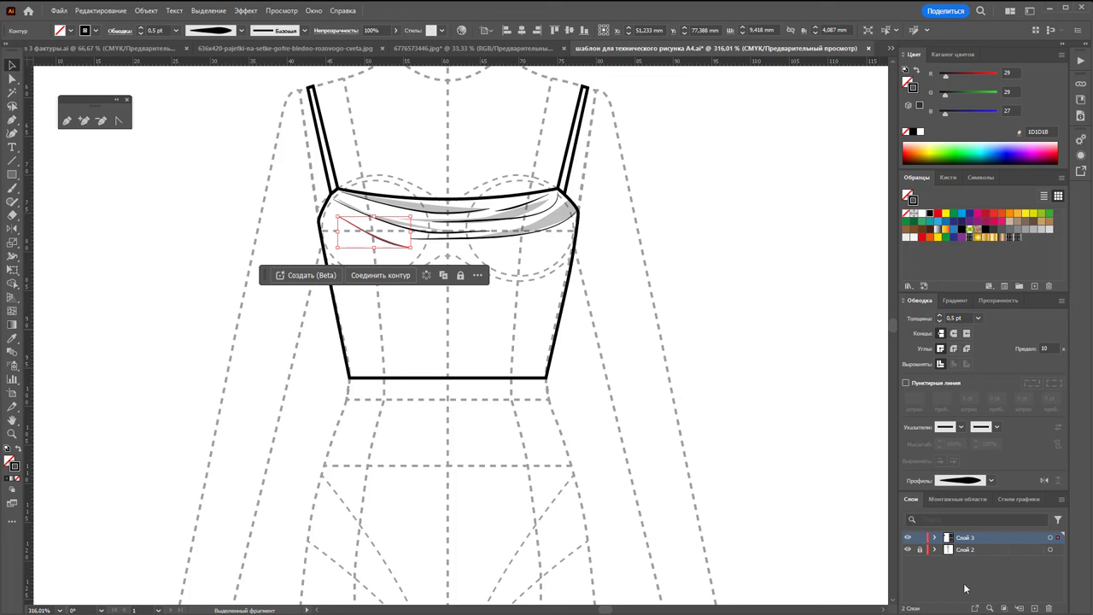
left_click(682, 363)
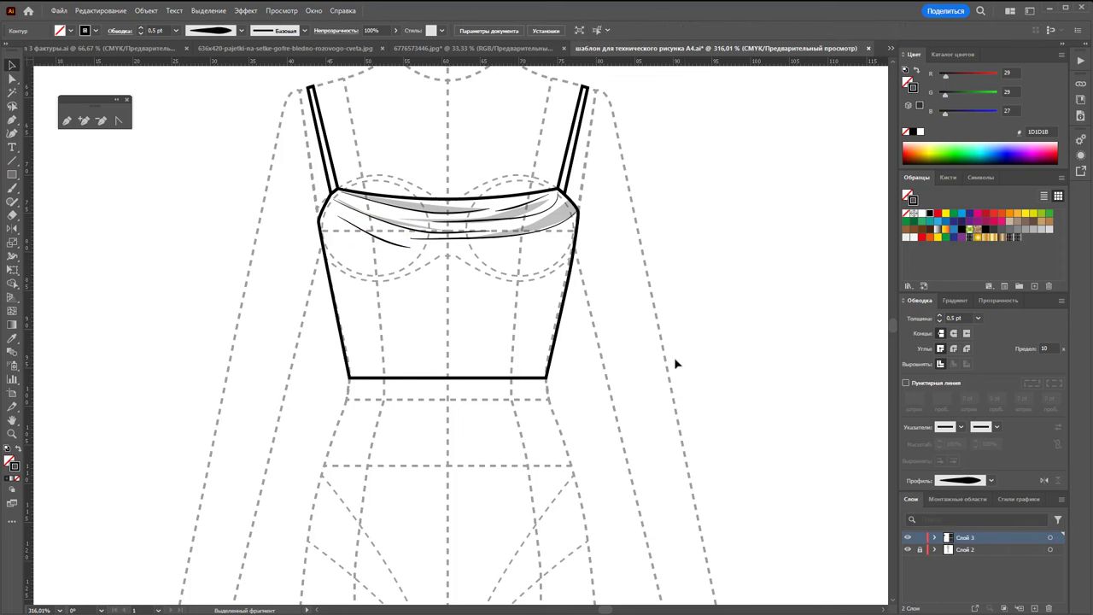
key("z")
left_click(529, 307, "alt")
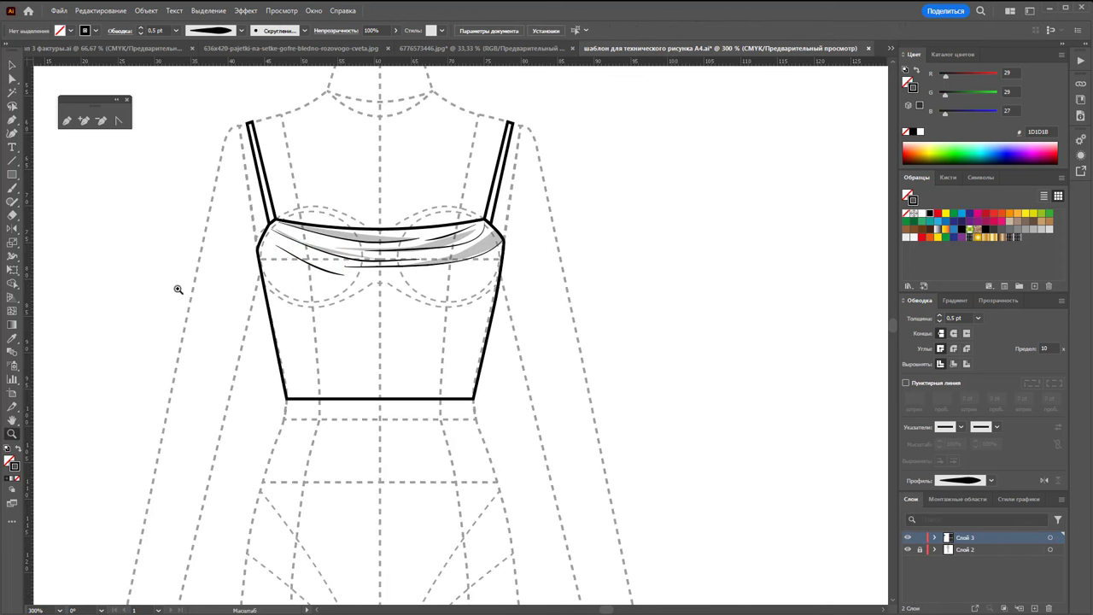
left_click(66, 121)
Outline closed left and right side panels running from under the bust to the hem
left_click(258, 252)
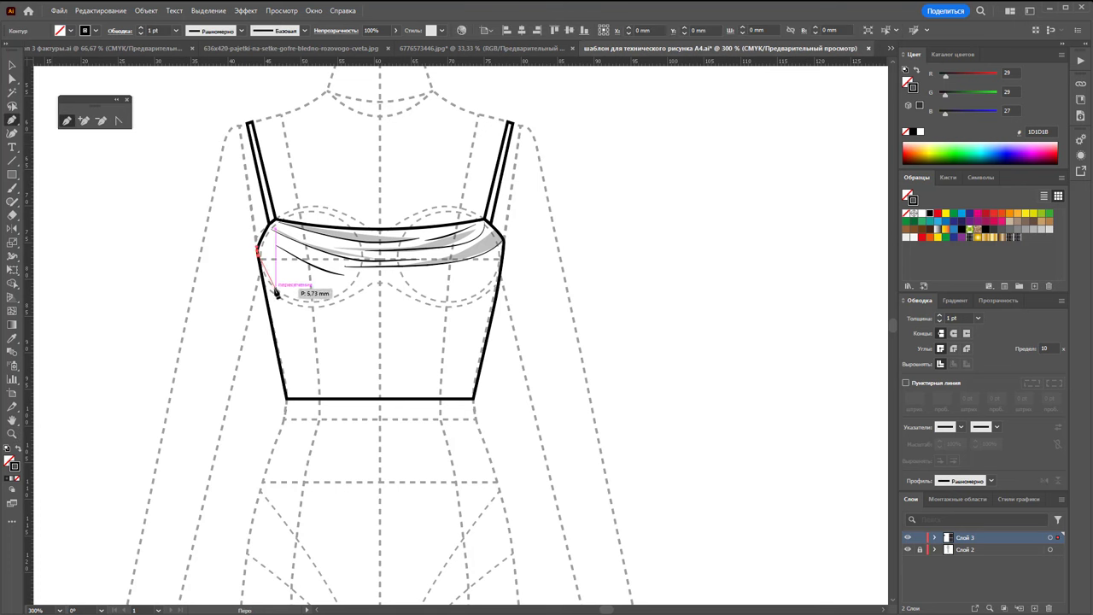
left_click_drag(311, 303, 358, 299)
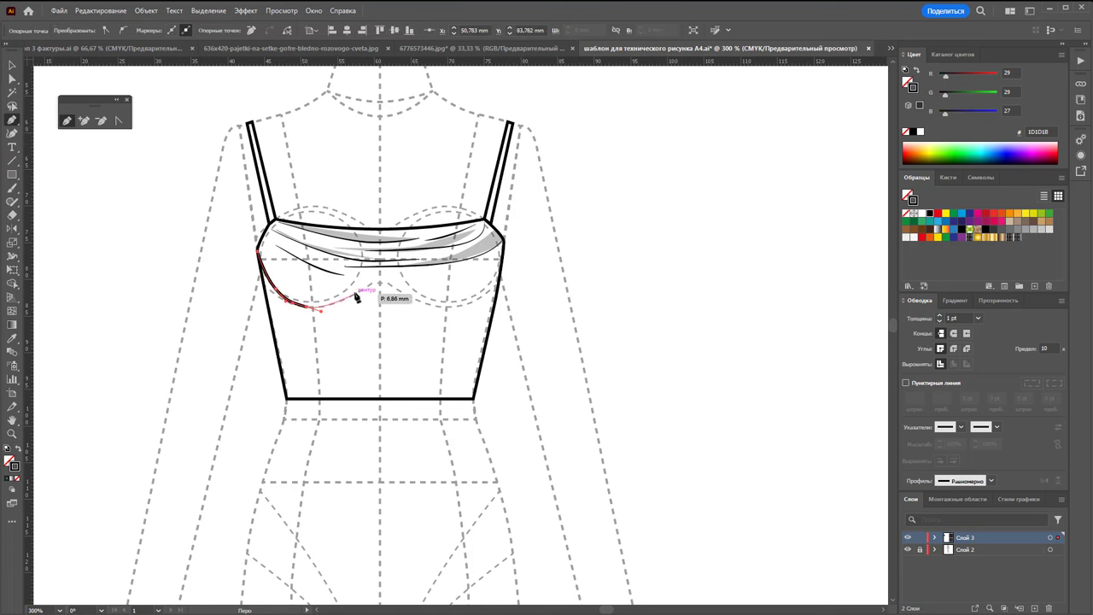
left_click(354, 398)
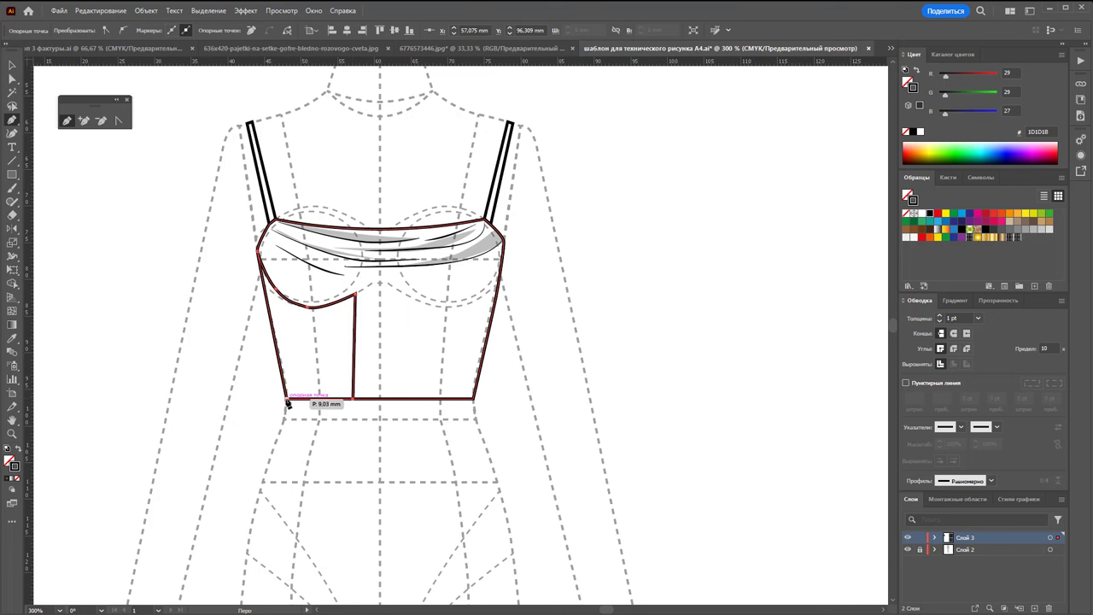
left_click(287, 399)
left_click(258, 253)
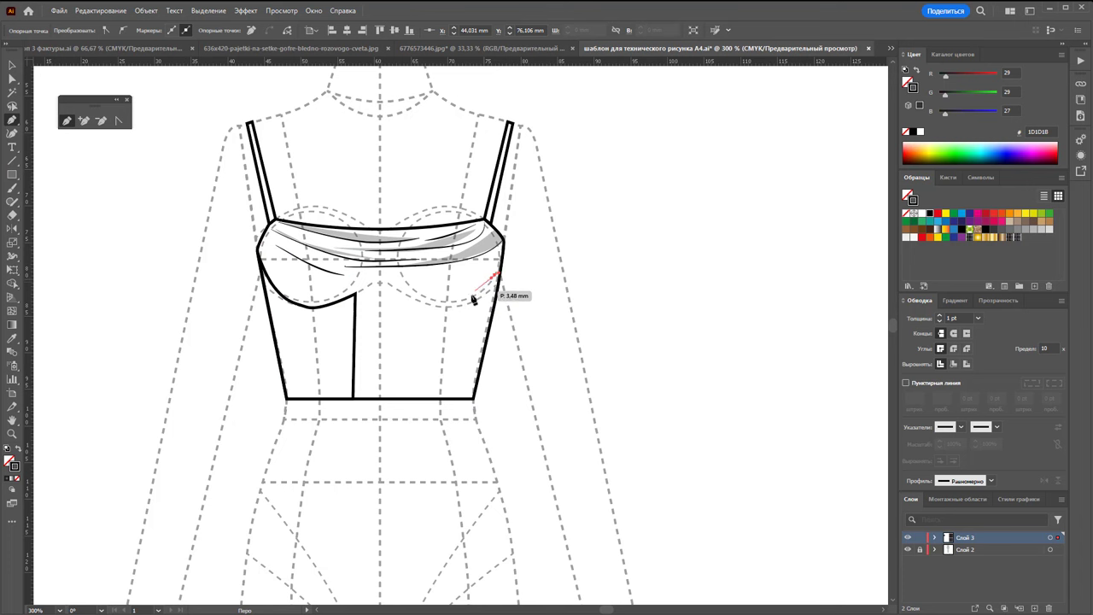
left_click(494, 276)
left_click(443, 305)
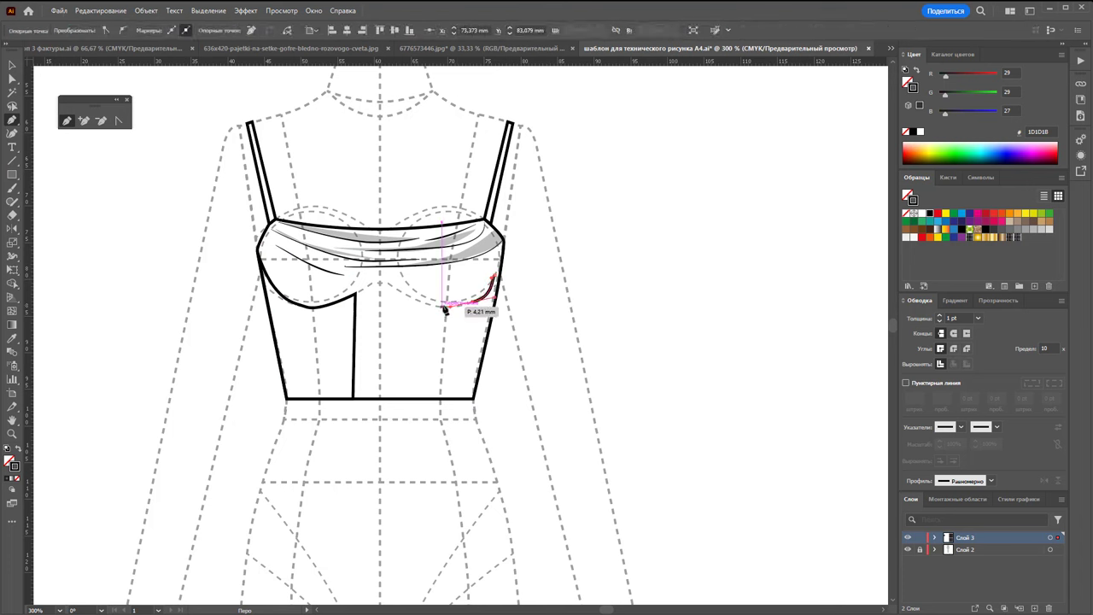
left_click(442, 398)
left_click(476, 399)
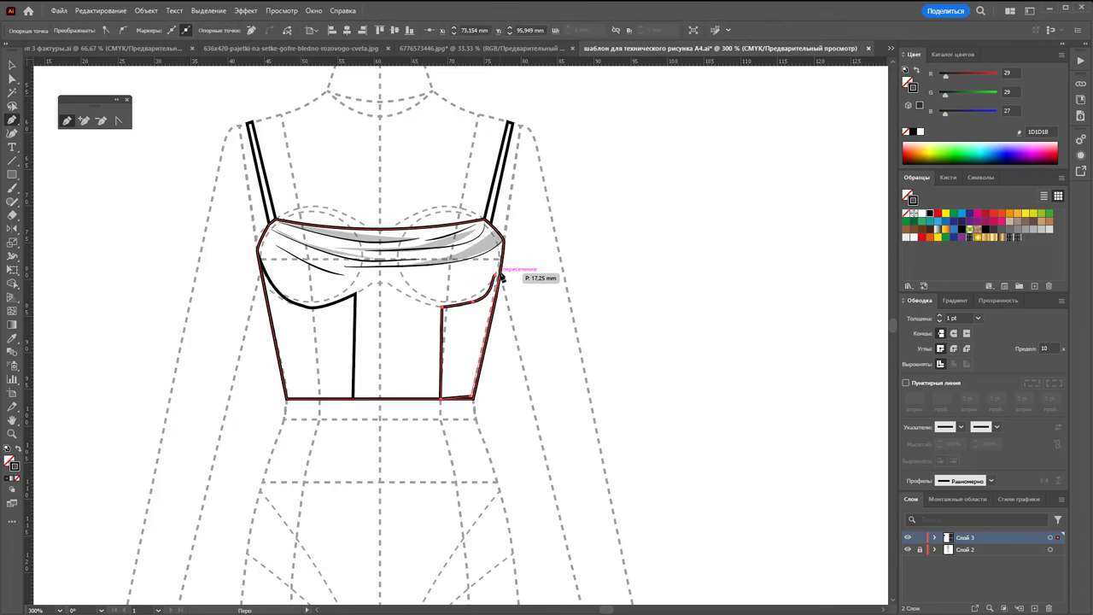
left_click(496, 276)
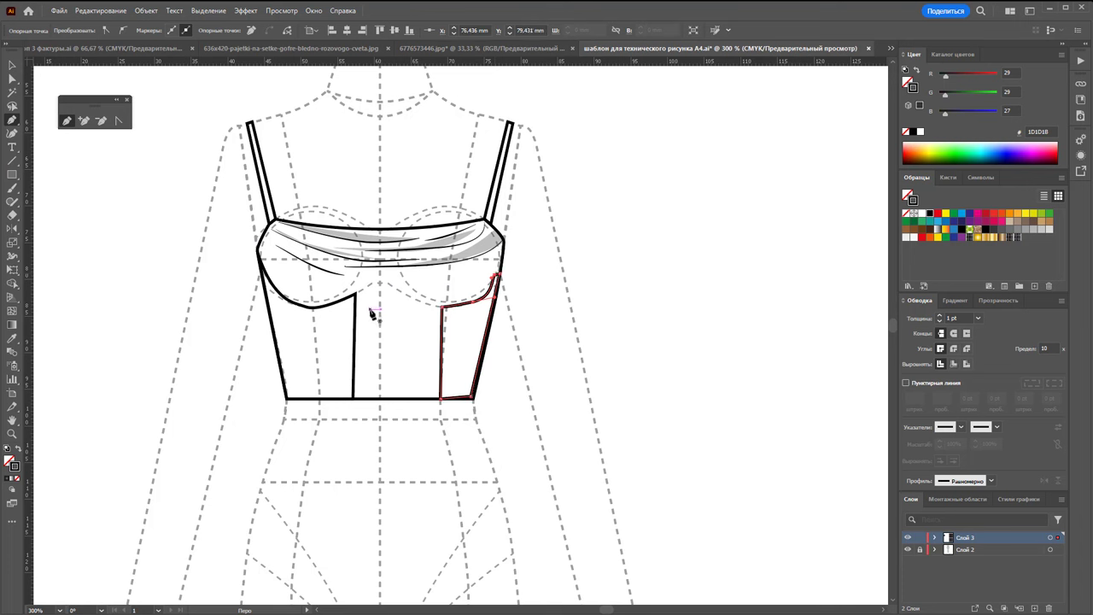
Draw a zigzag centre drape shape down to the hem and select it with both panels
left_click(373, 282)
left_click(419, 306)
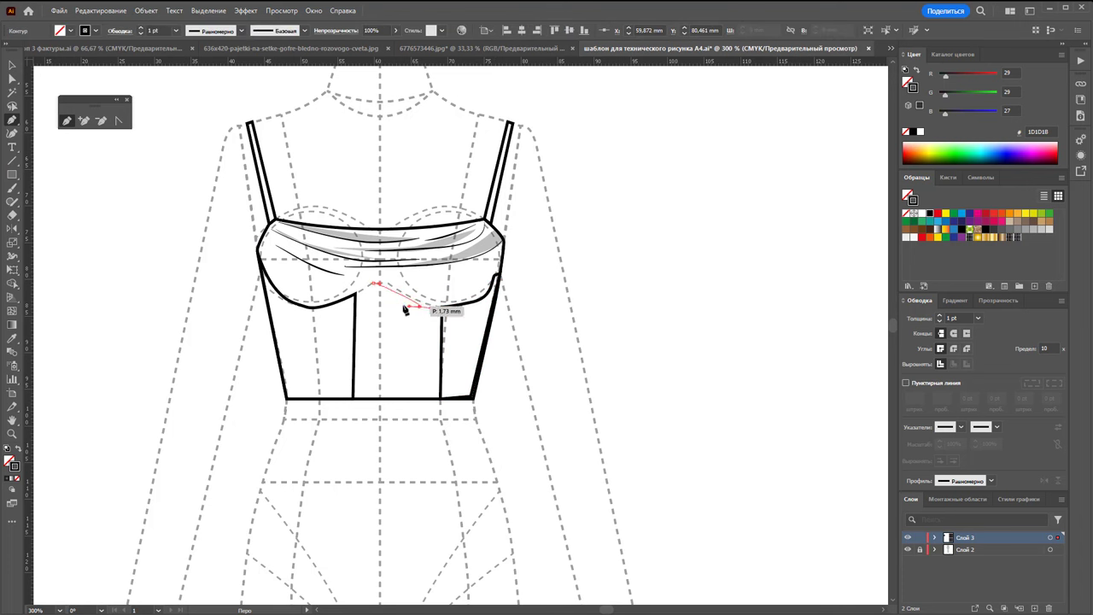
left_click(413, 333)
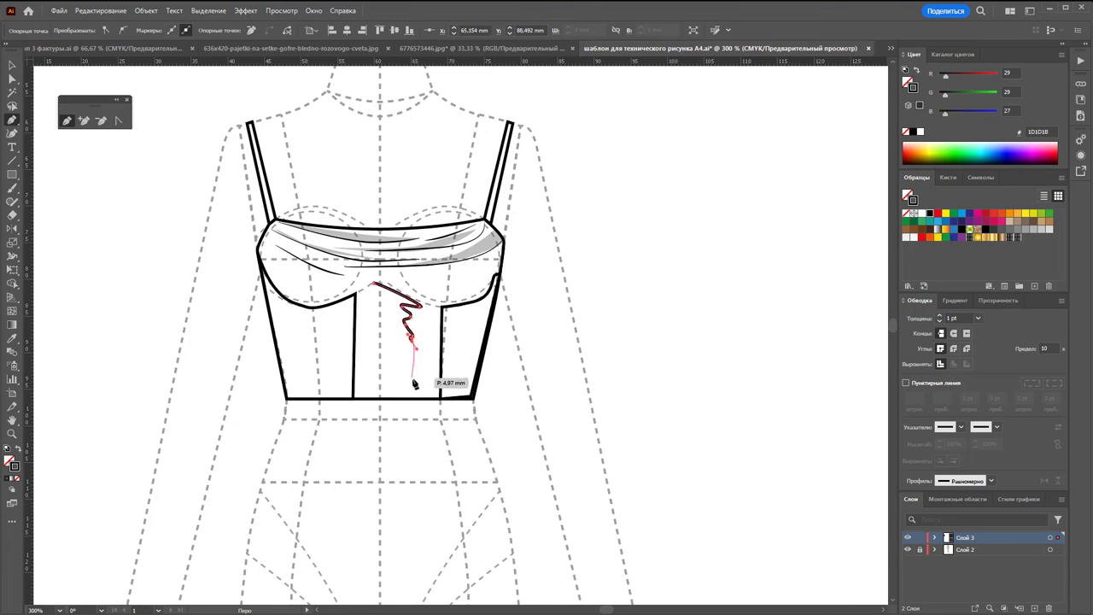
left_click(410, 384)
left_click(398, 398)
left_click(365, 391)
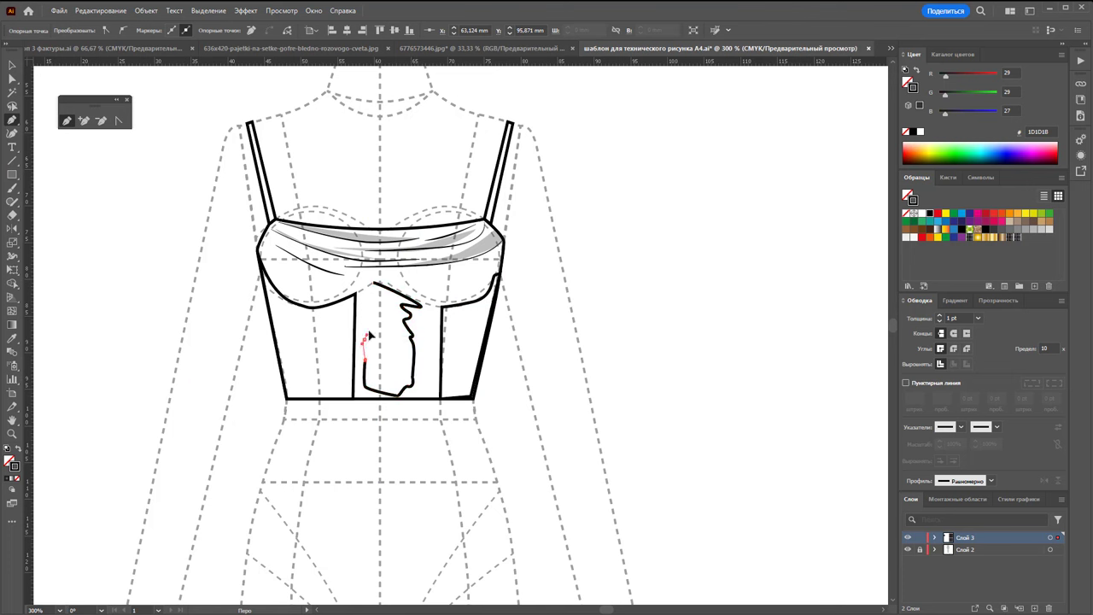
left_click(361, 351)
left_click(376, 307)
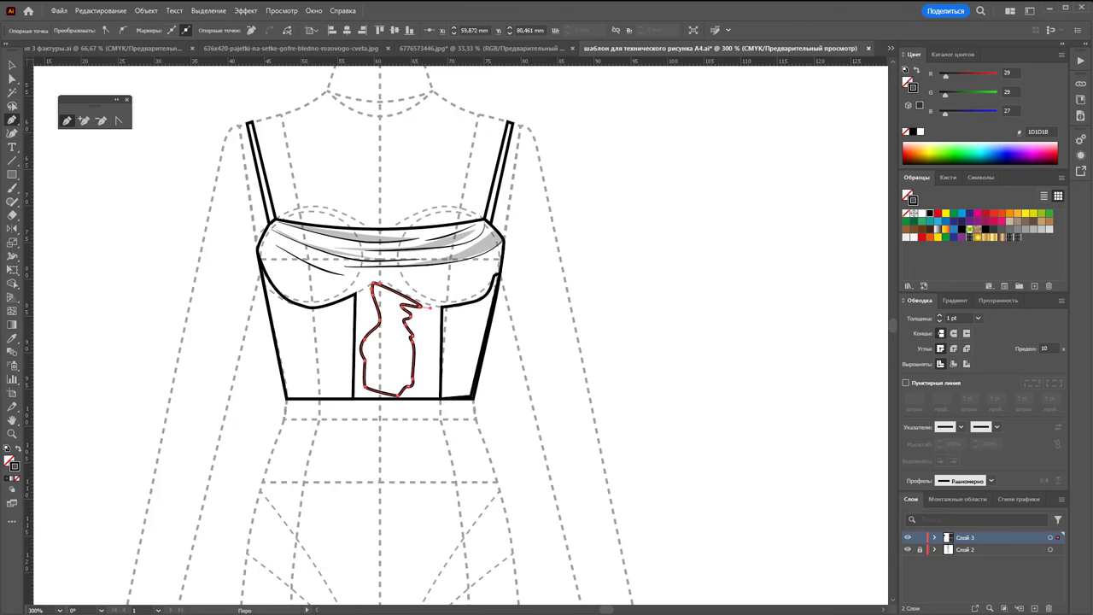
left_click(11, 64)
left_click(319, 290, "shift")
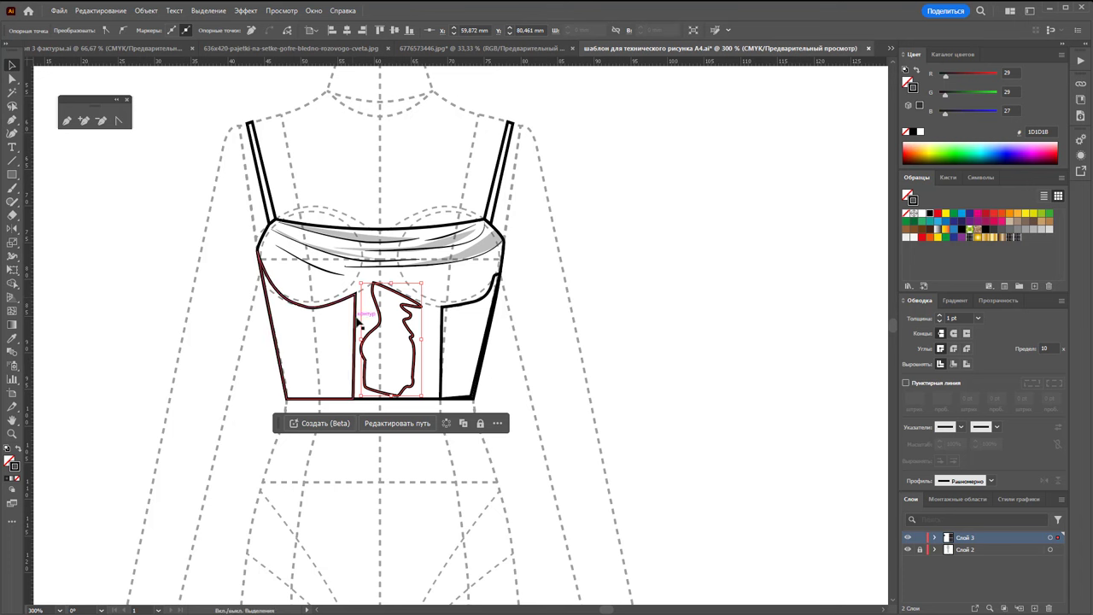
left_click(441, 326, "shift")
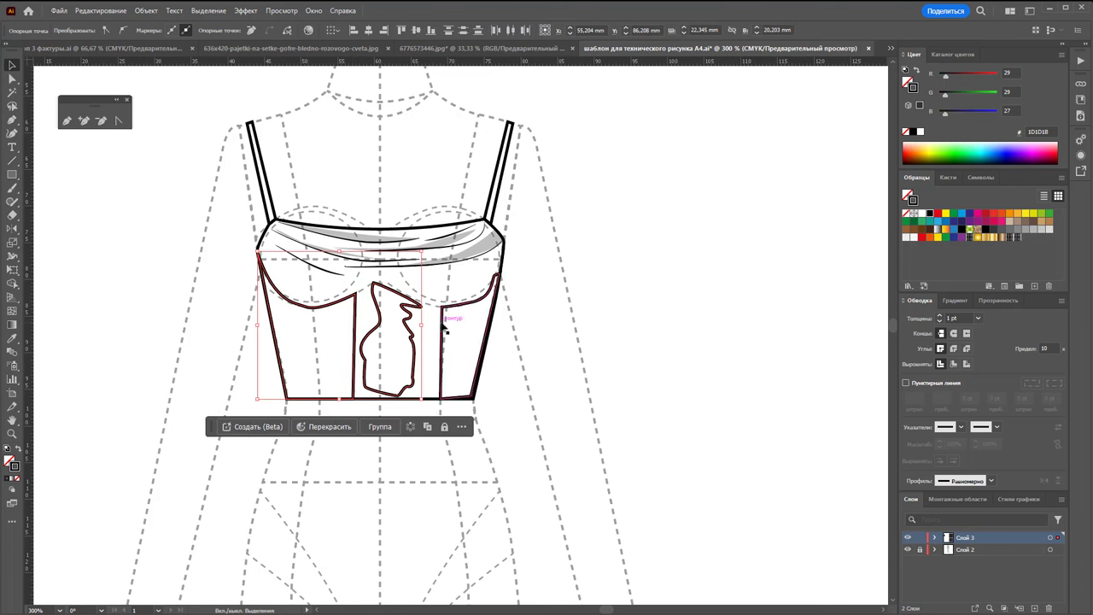
Eyedrop a grey fill onto the side panels and centre drape and drop their opacity to about 5%
left_click(12, 340)
left_click(345, 232)
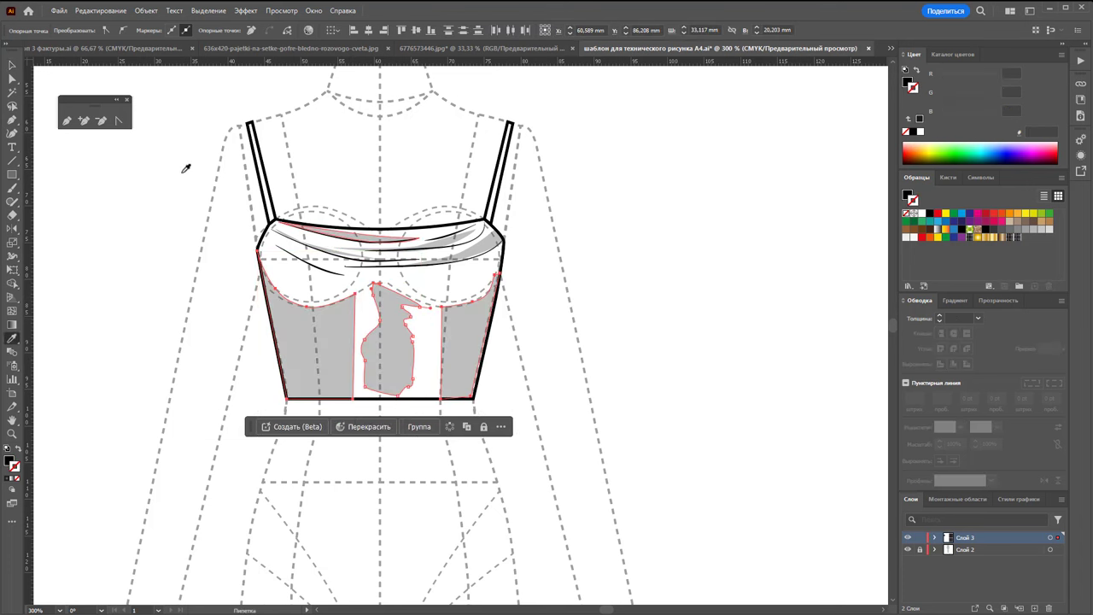
left_click(11, 65)
left_click(652, 233)
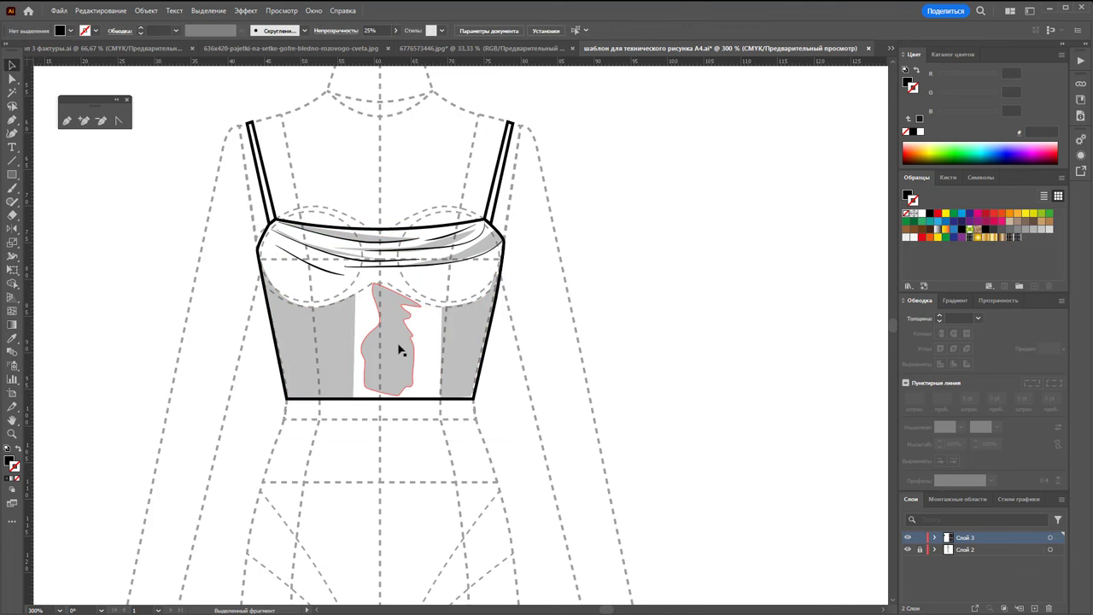
left_click(402, 348)
left_click(286, 350, "shift")
left_click(459, 342, "shift")
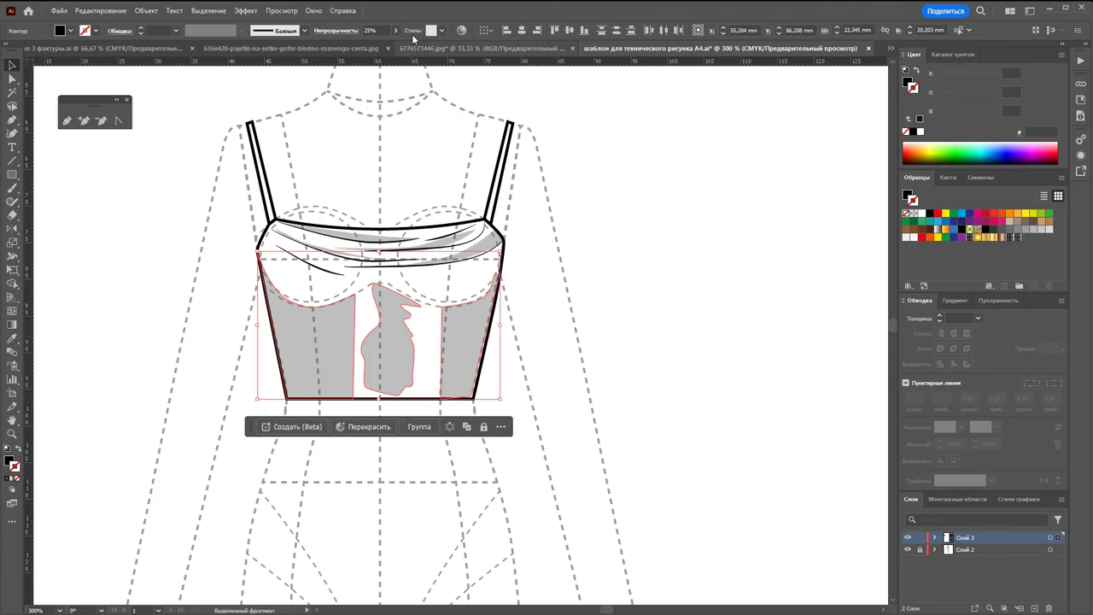
left_click(399, 31)
left_click_drag(359, 44, 355, 45)
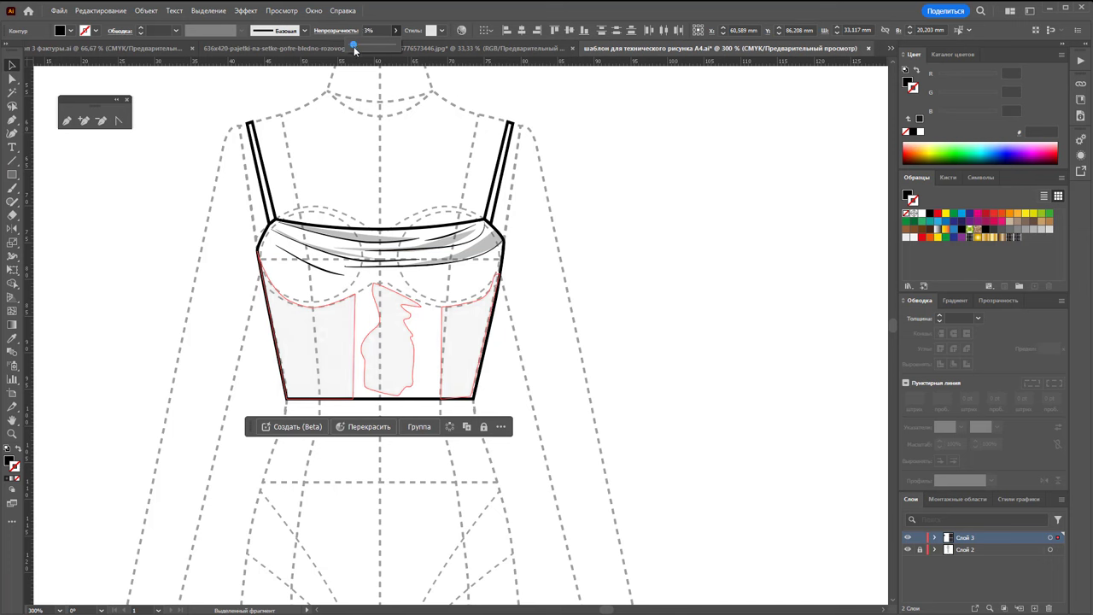
left_click(523, 434)
Fill the bodice outline with white and zoom out to view the whole figure
left_click(440, 407)
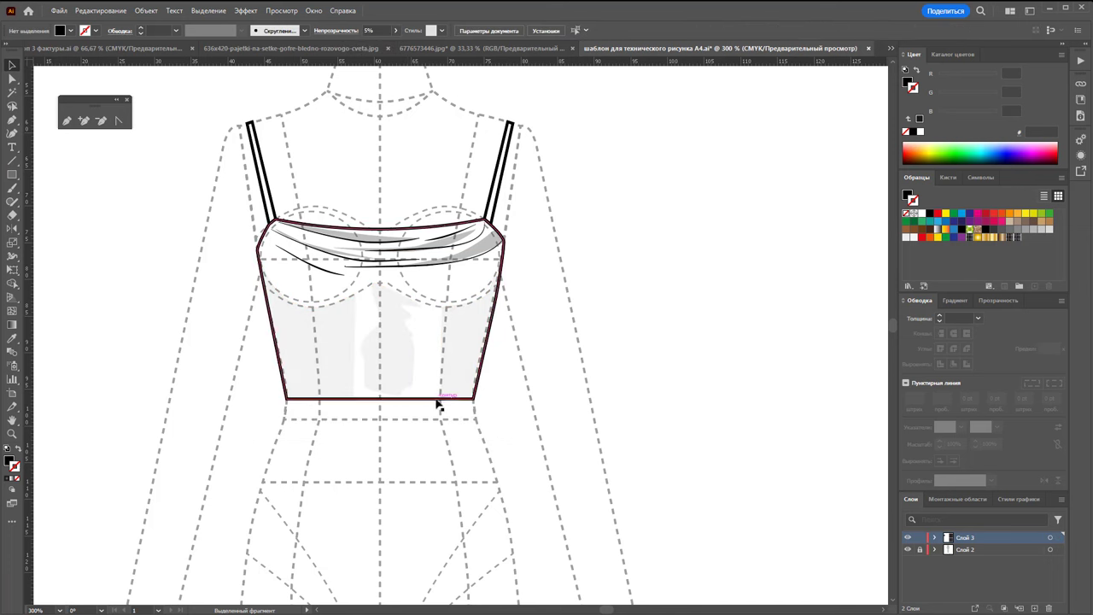
left_click(705, 249)
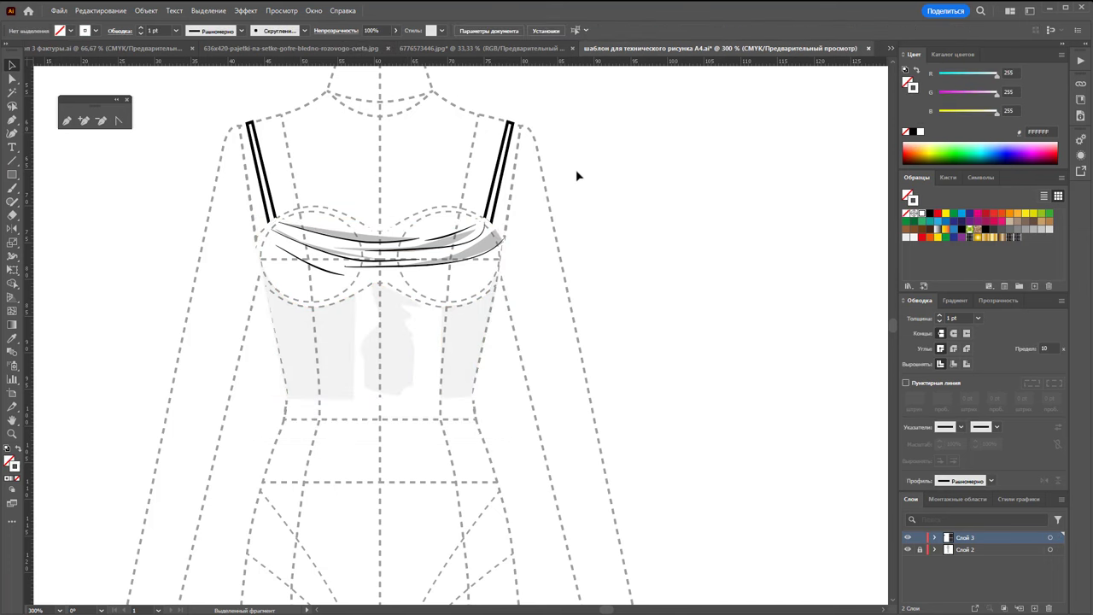
left_click(488, 251)
left_click(8, 463)
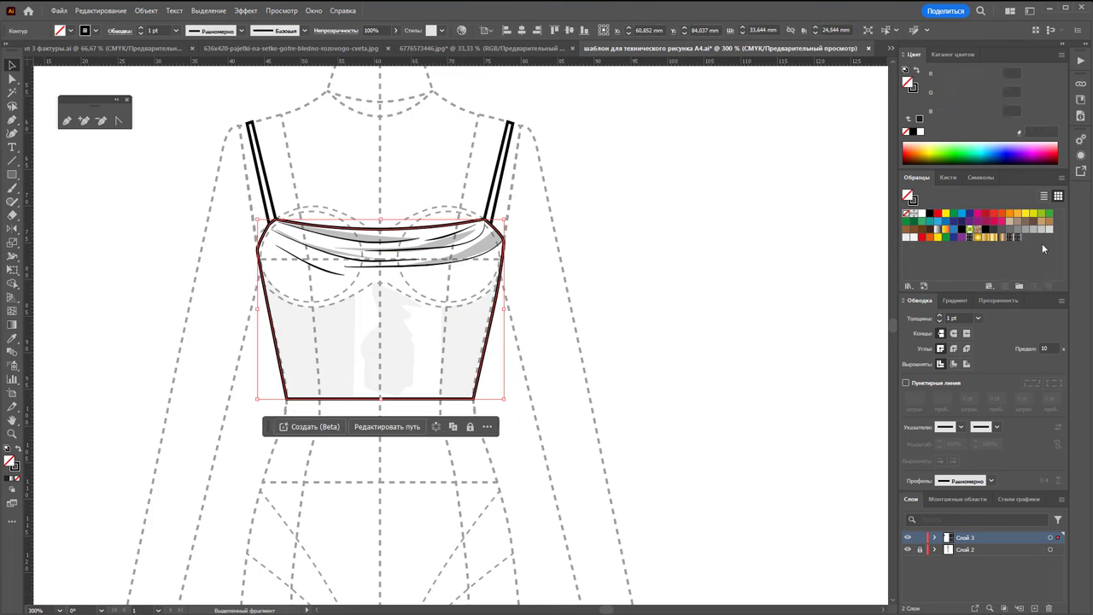
left_click(928, 215)
left_click_drag(610, 139, 247, 219)
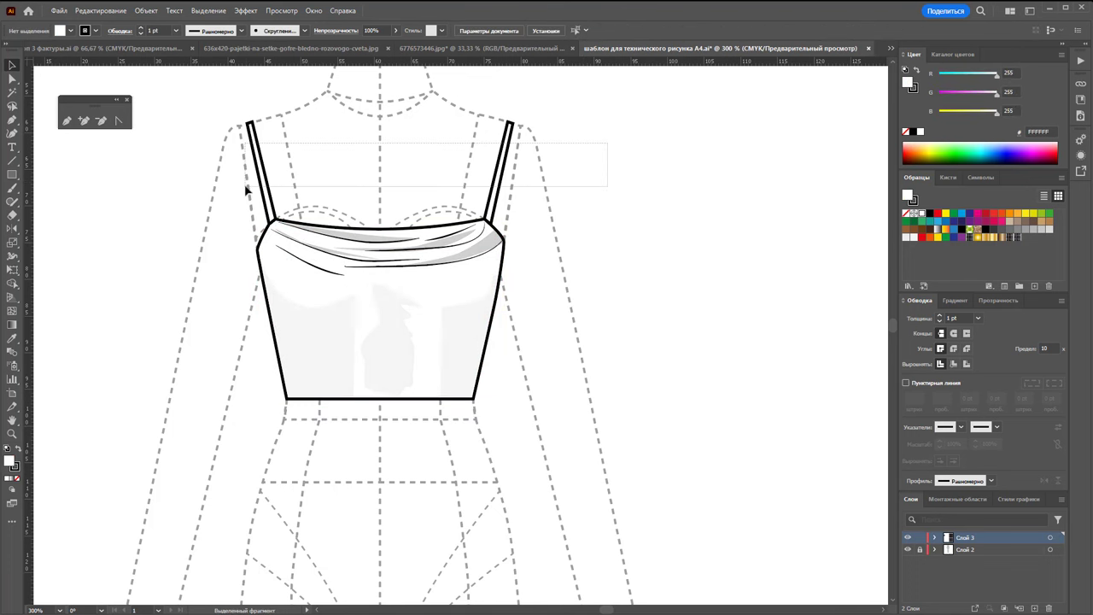
left_click(923, 216)
left_click(667, 262)
scroll(667, 262, "down", 2)
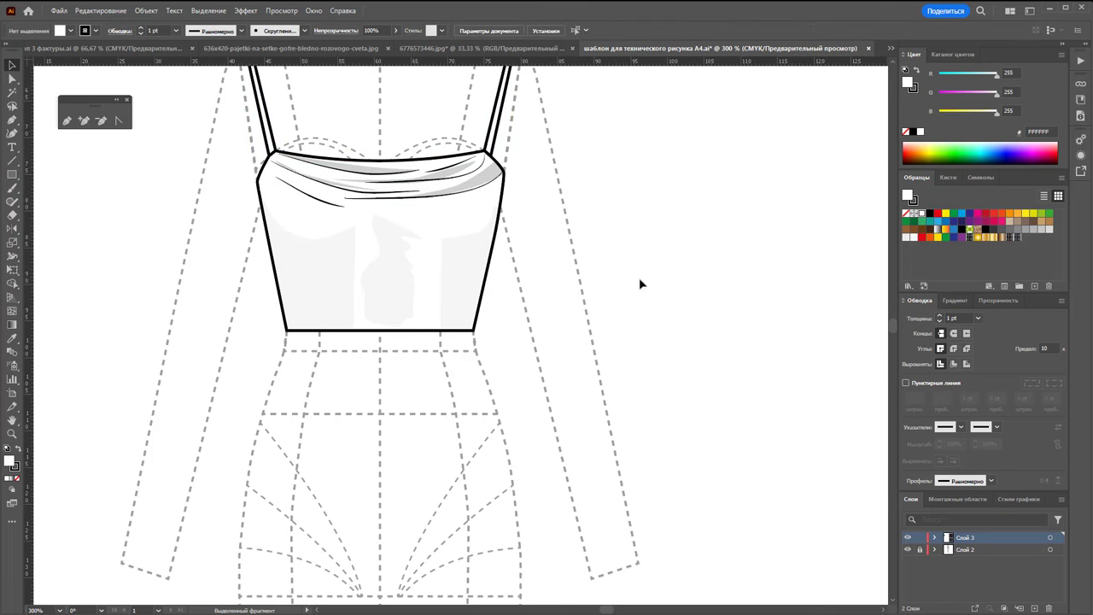
key("z")
left_click(511, 428, "alt")
left_click(495, 457, "alt")
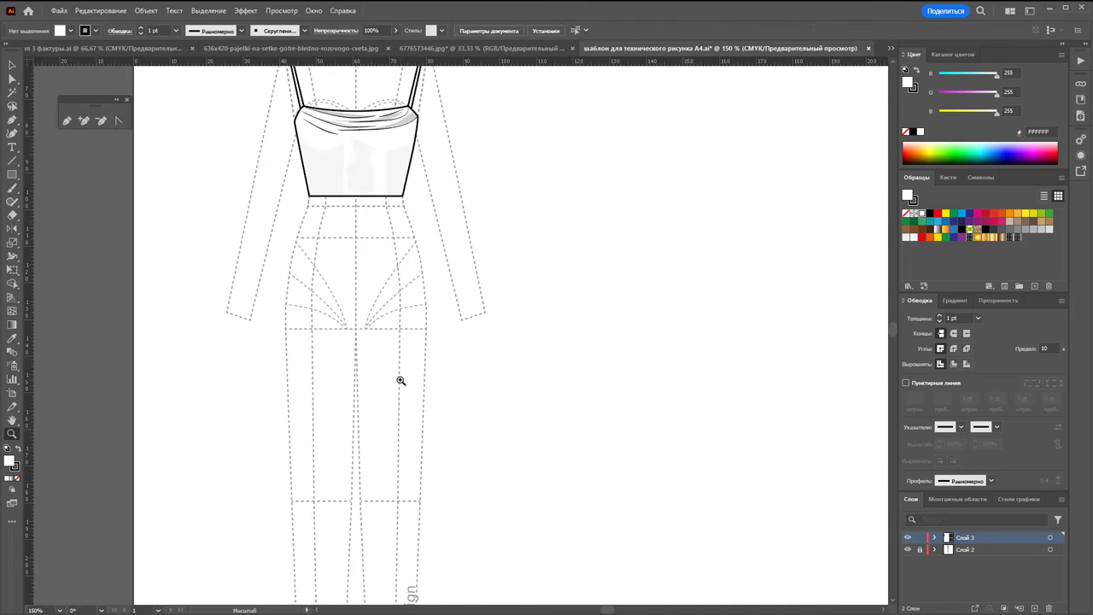
Start the skirt outline at the bodice's lower-left corner, curving down over the left hip
scroll(401, 380, "up", 2)
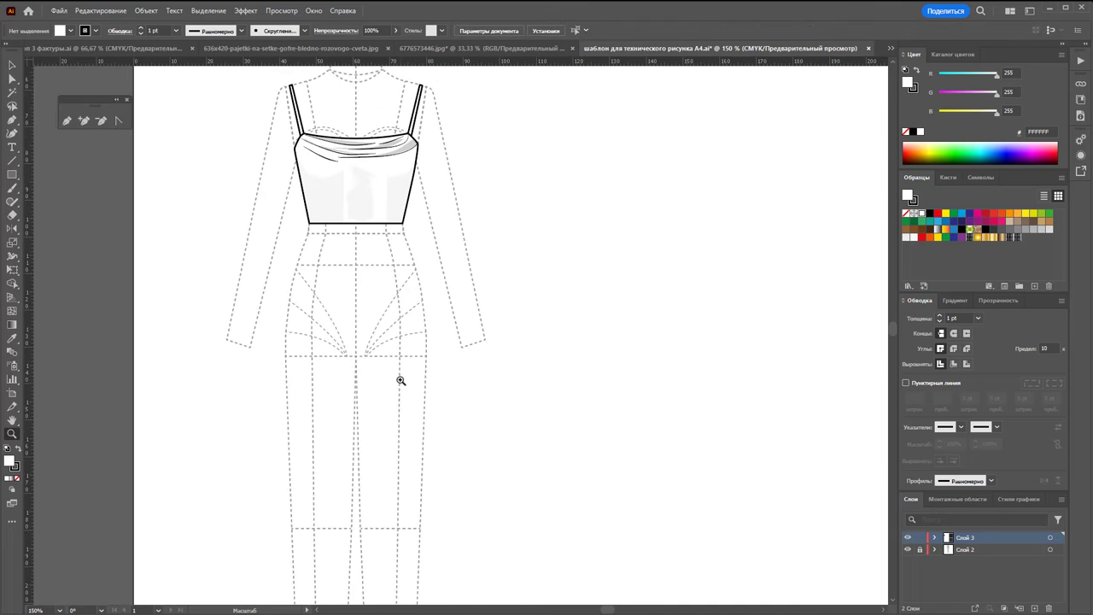
left_click(67, 120)
left_click(308, 223)
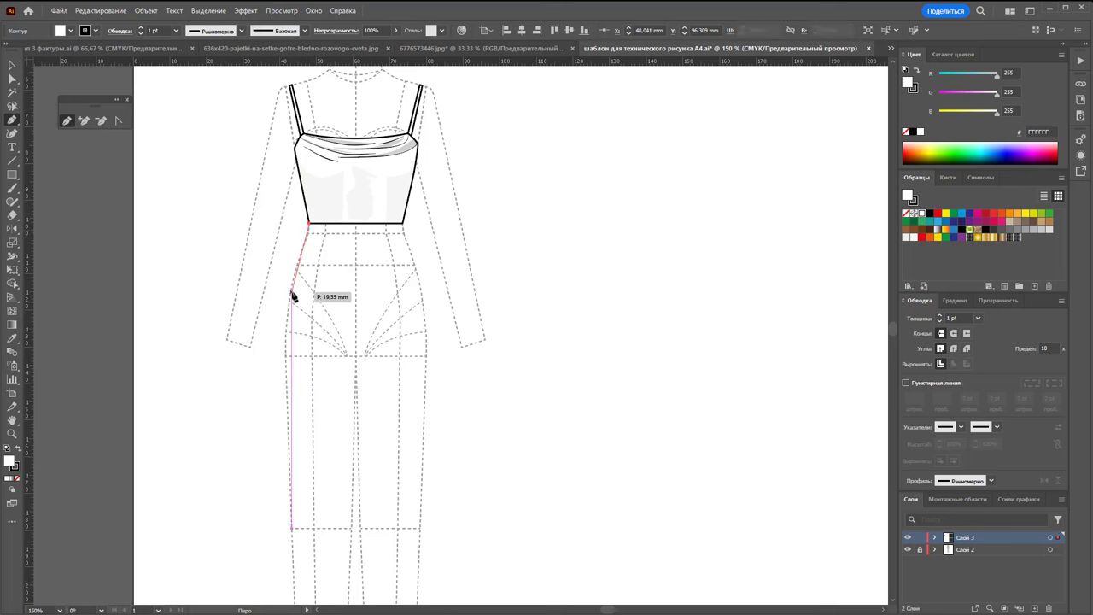
left_click(291, 271)
left_click(289, 293)
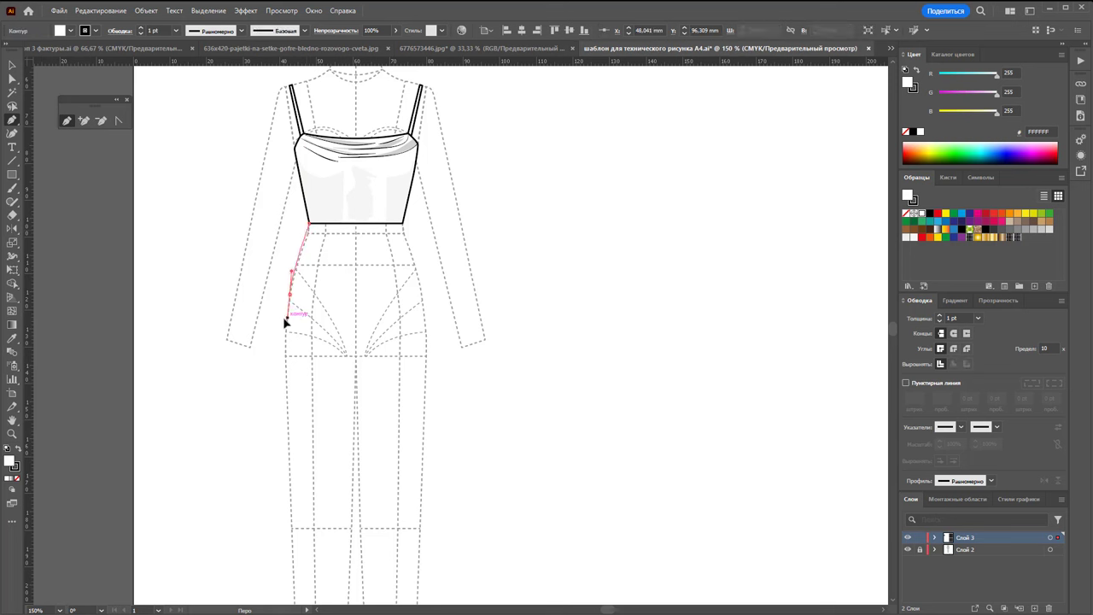
left_click_drag(286, 332, 287, 341)
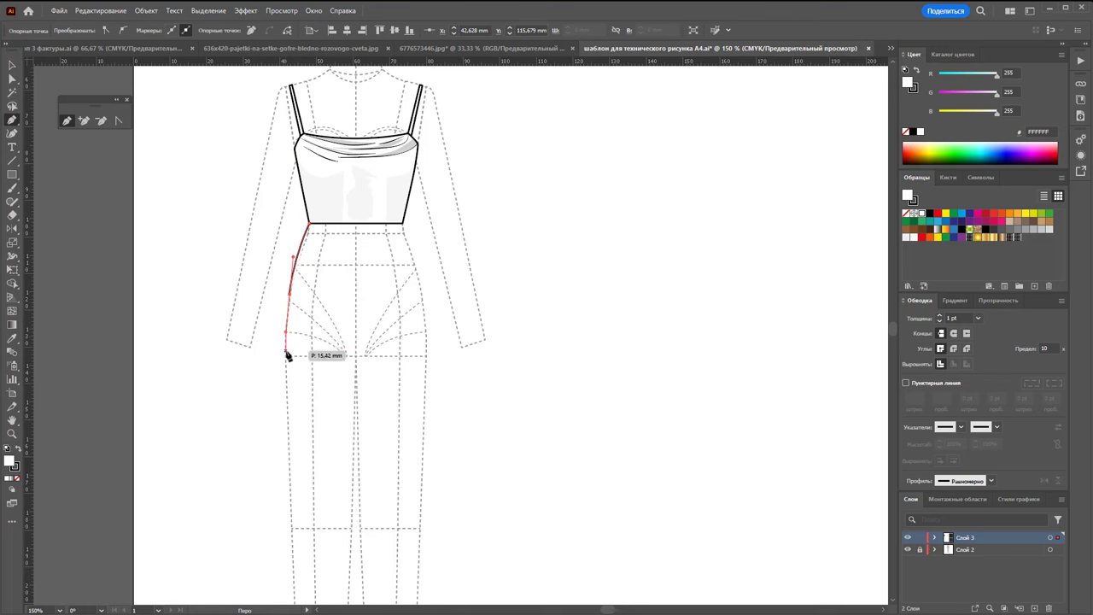
scroll(320, 362, "down", 5)
scroll(328, 367, "down", 1)
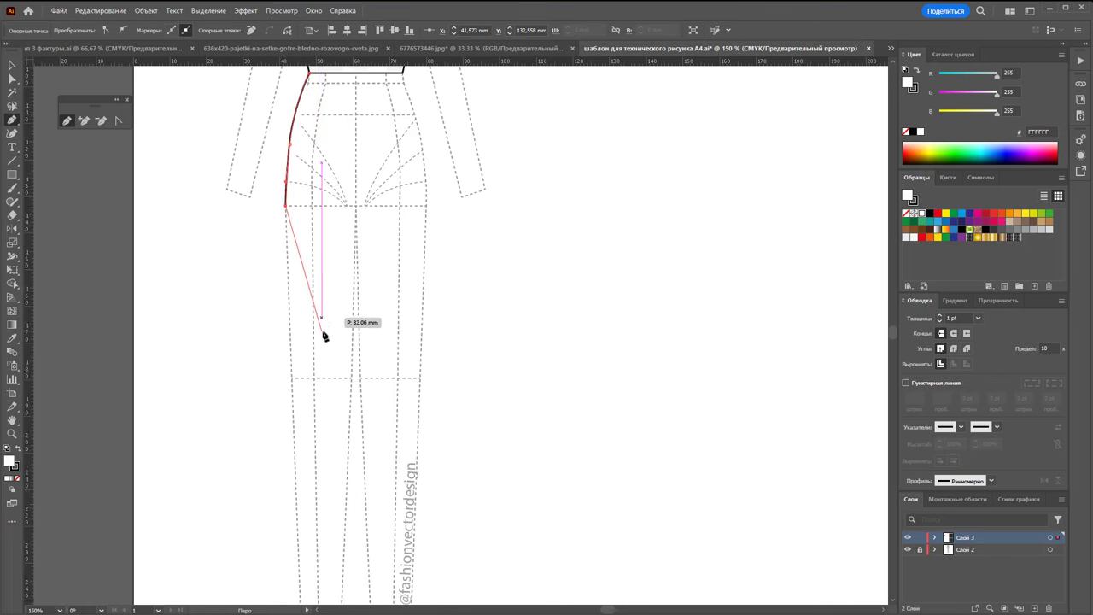
scroll(339, 368, "down", 2)
scroll(351, 335, "down", 1)
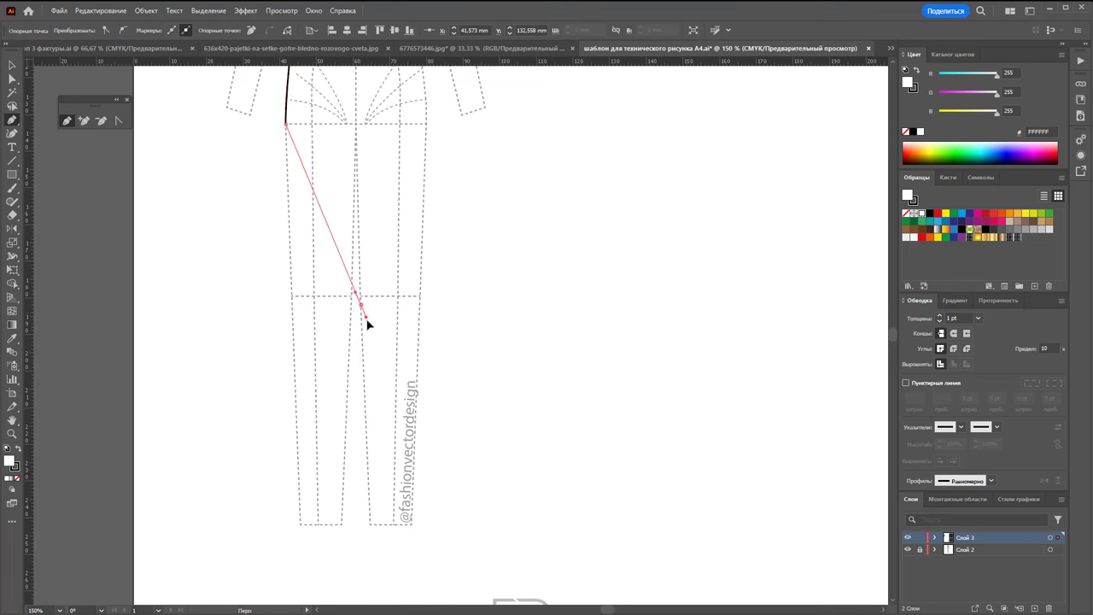
Continue down the wrap edge, across the hem, up the right seam, closing at the waist
left_click_drag(360, 304, 370, 365)
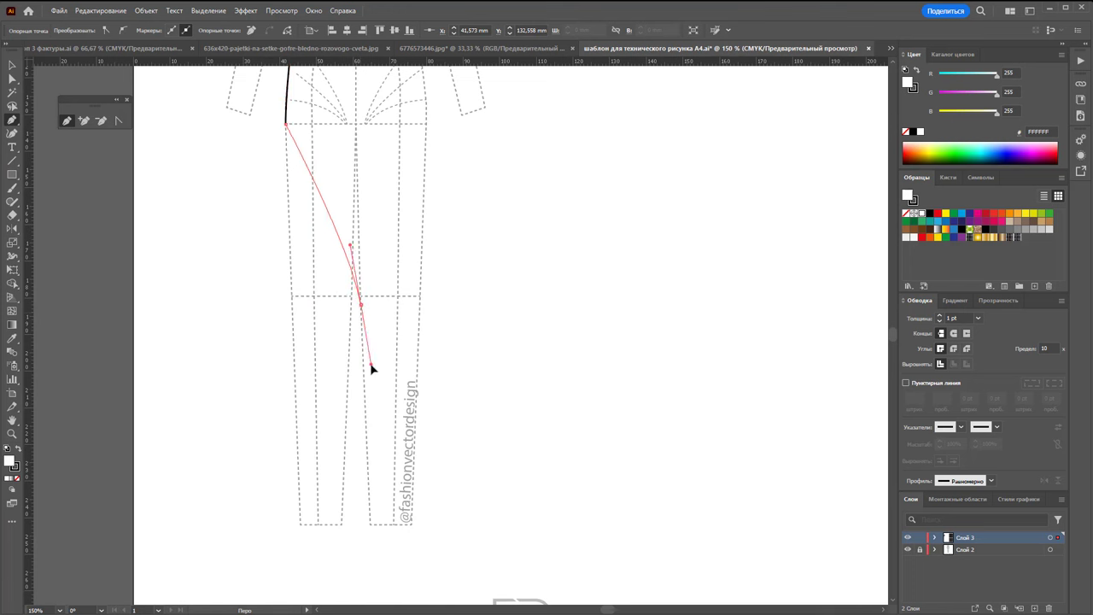
left_click(379, 452)
left_click(423, 453)
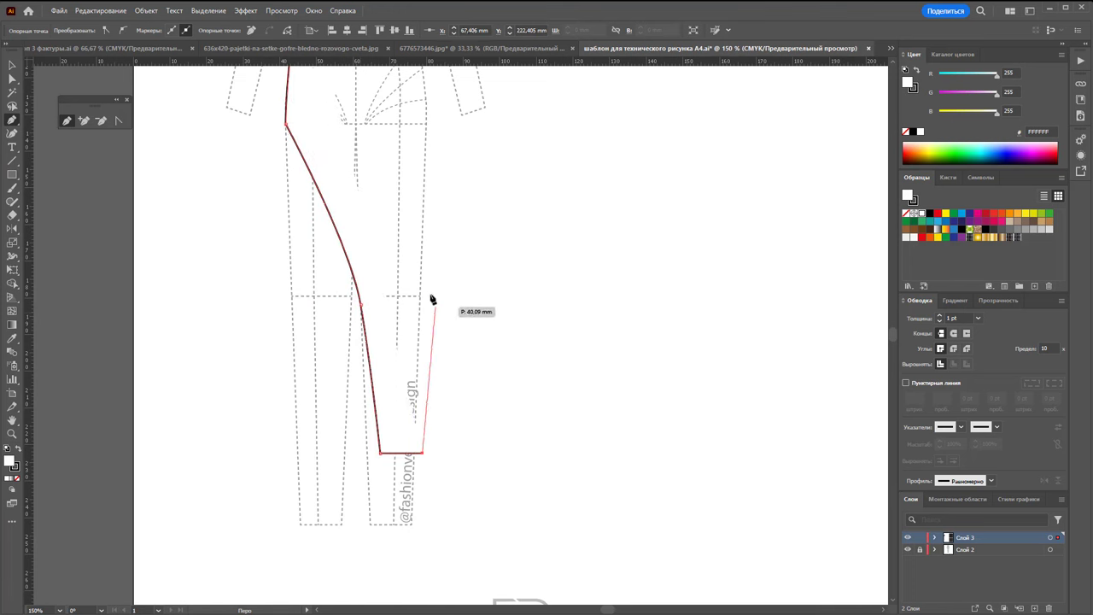
scroll(444, 295, "up", 3)
left_click(426, 362)
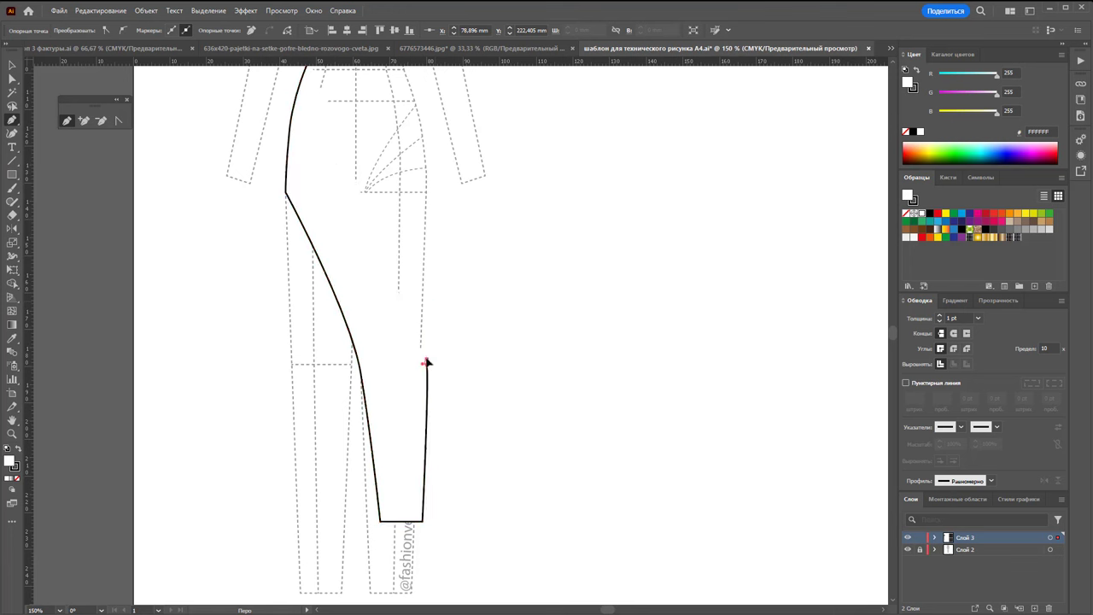
left_click(431, 199)
scroll(433, 195, "up", 3)
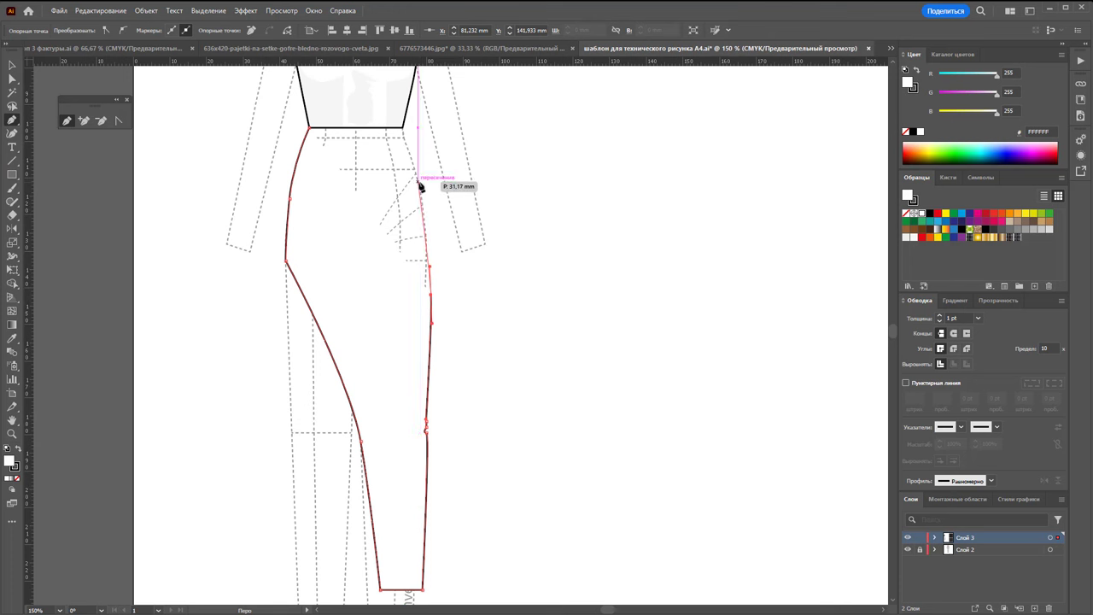
left_click_drag(421, 187, 416, 175)
left_click(416, 167)
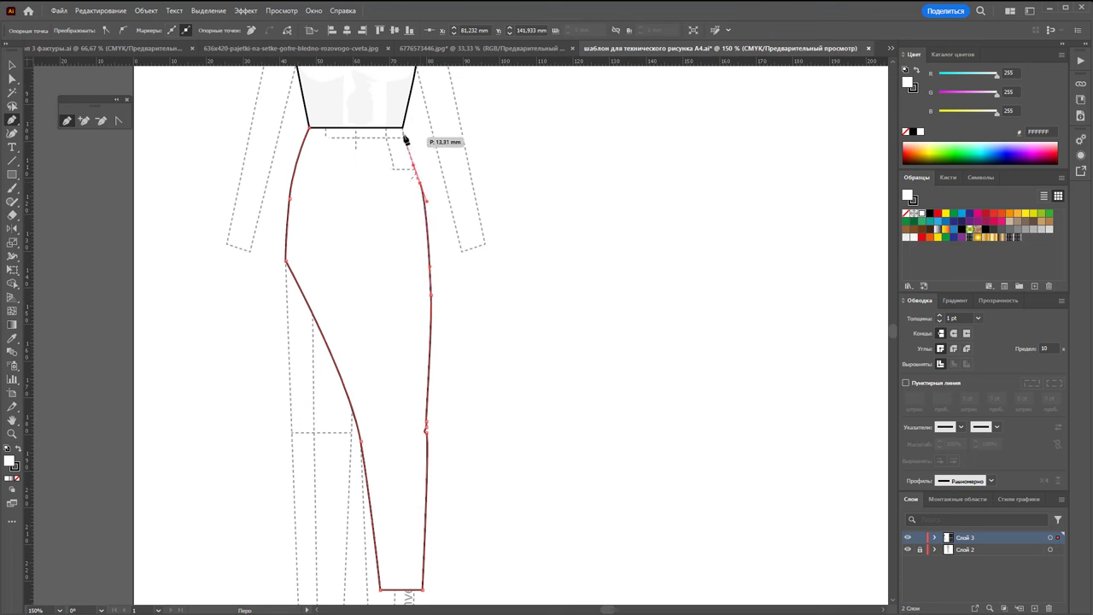
left_click(402, 127)
left_click(308, 128)
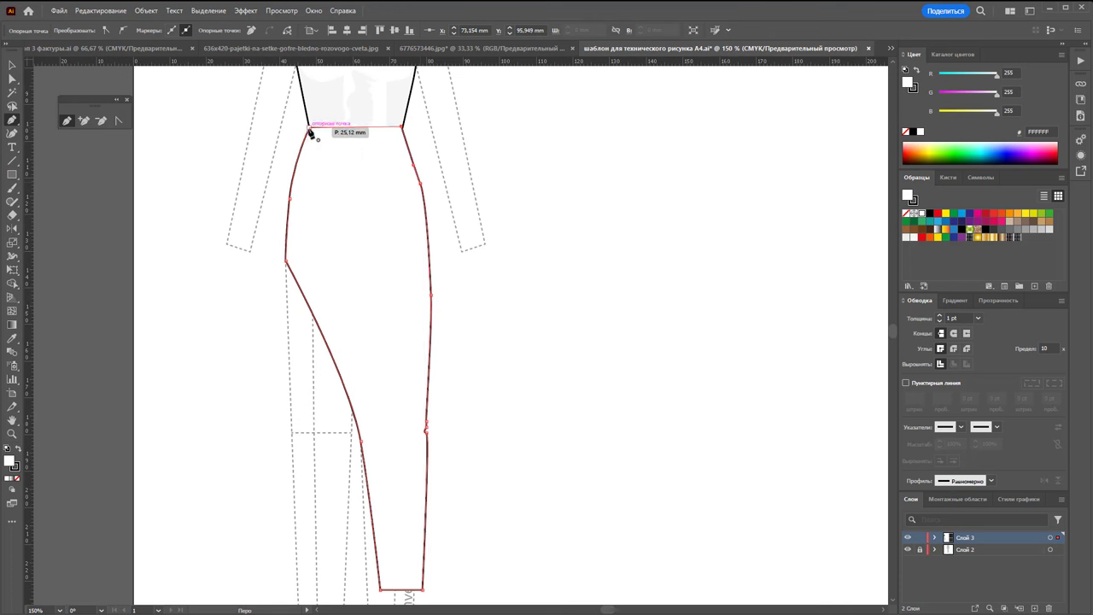
scroll(390, 190, "down", 3)
Move the hem corner inward, delete the extra wrap-edge point and smooth the hip corner
scroll(383, 199, "up", 1)
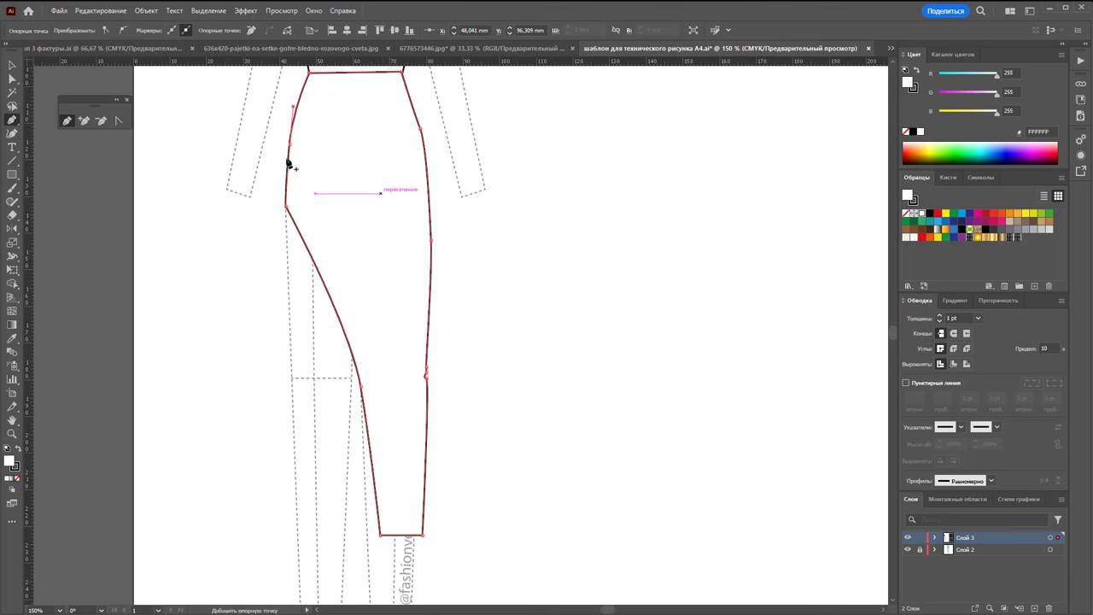
key("a")
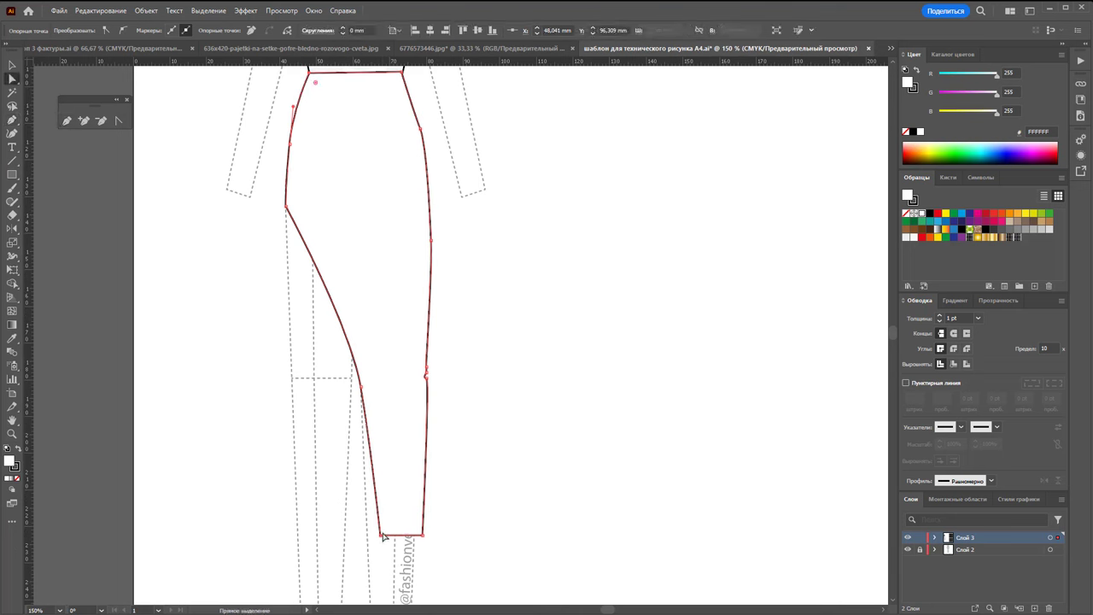
left_click_drag(384, 537, 394, 531)
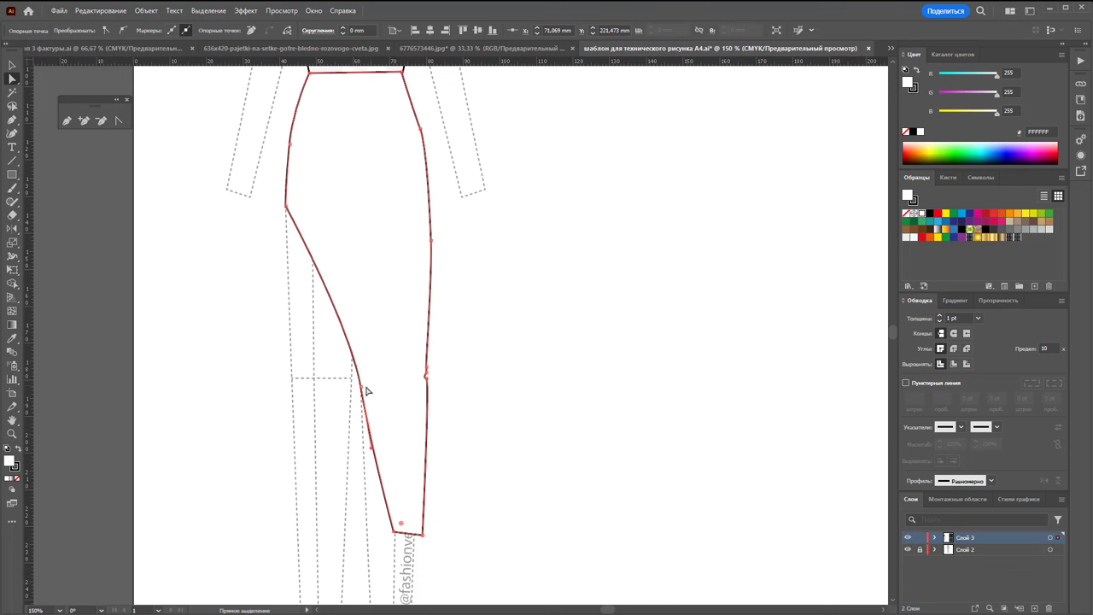
left_click_drag(367, 391, 370, 381)
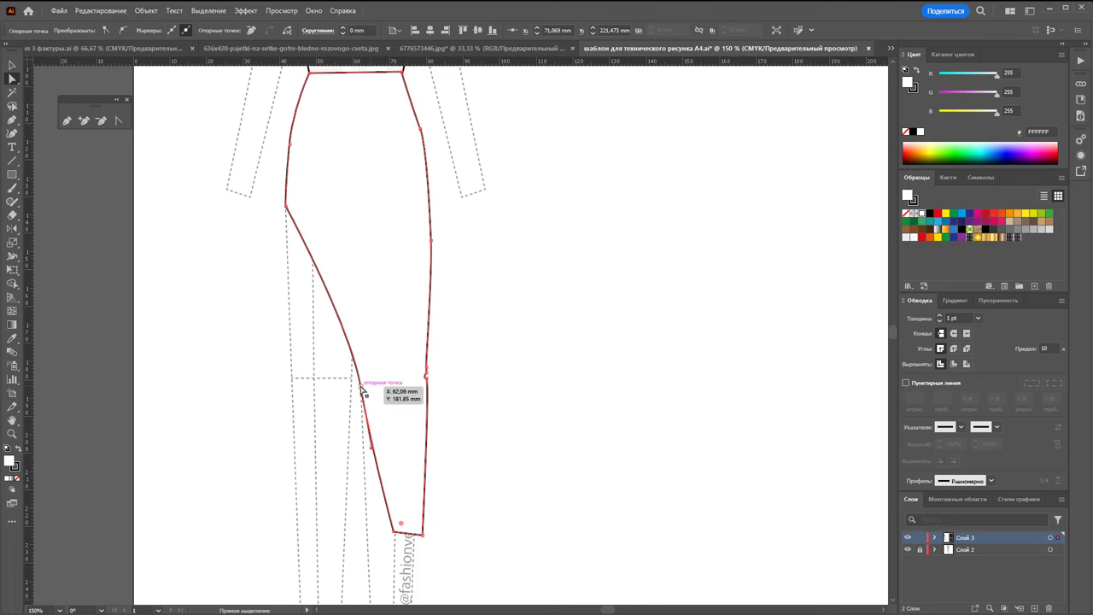
left_click(103, 120)
left_click(369, 381)
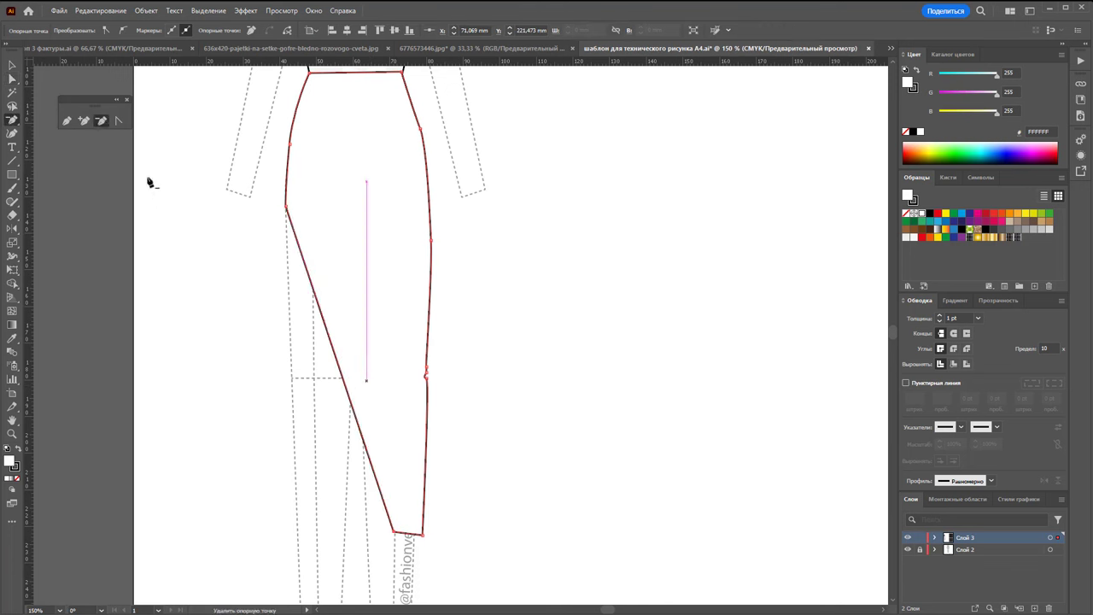
left_click(120, 122)
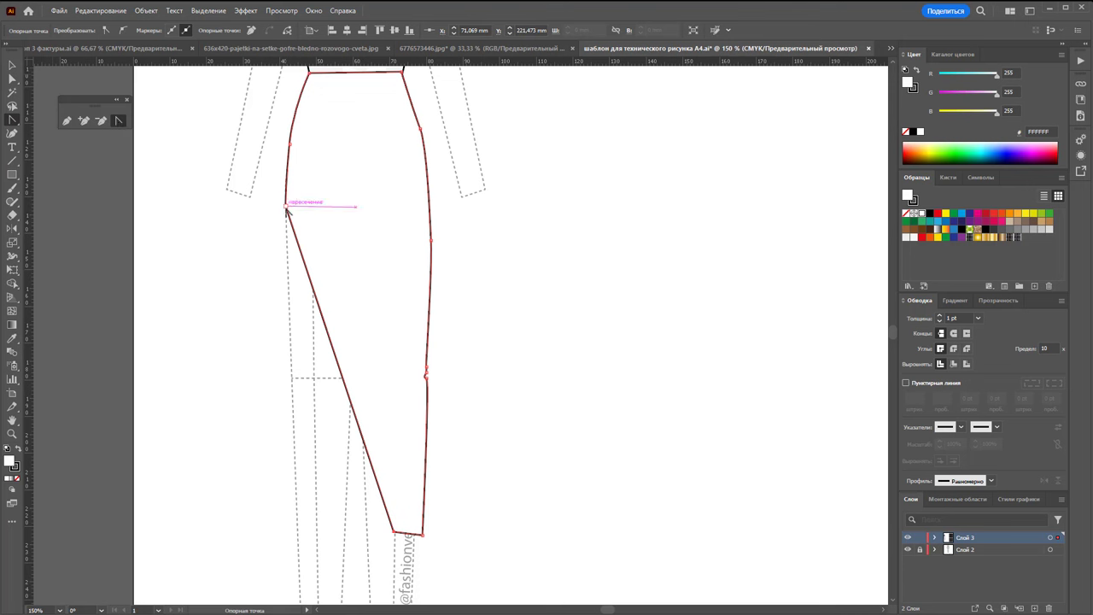
mouse_move(286, 206)
left_mouse_down()
mouse_move(264, 199)
mouse_move(403, 500)
mouse_move(385, 491)
mouse_move(379, 393)
left_mouse_up()
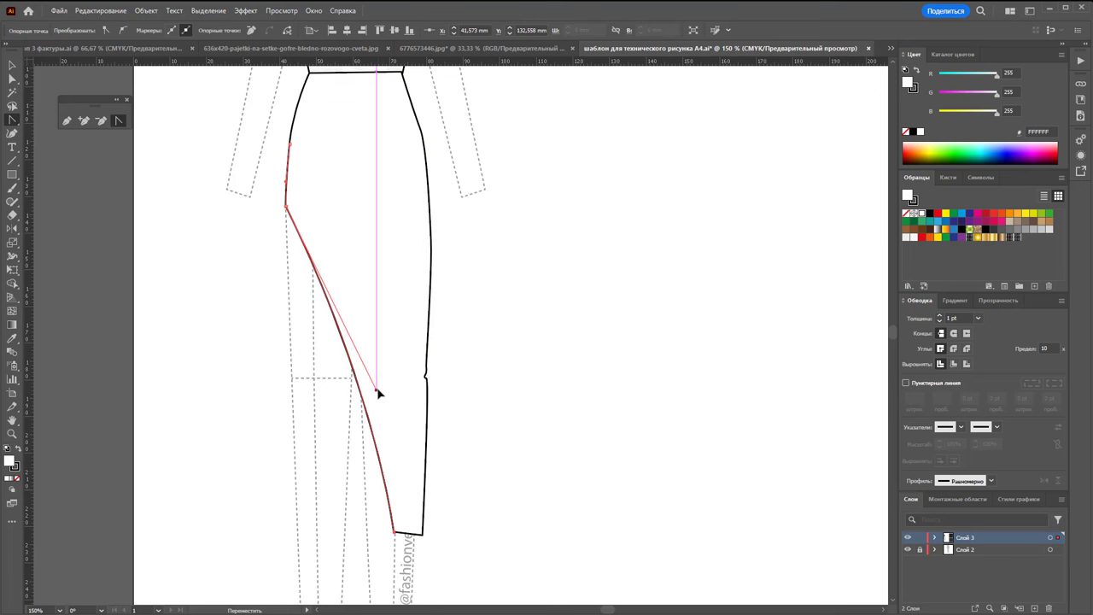
Make a vertically reflected copy of the skirt panel with the Reflect tool
key("v")
left_click(537, 328)
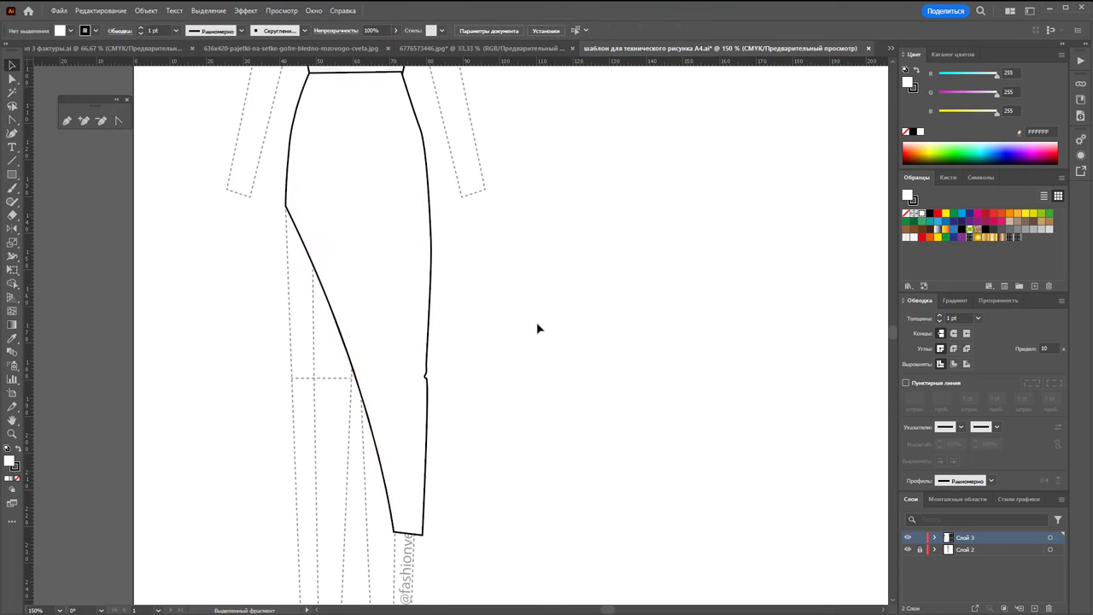
left_click(348, 366)
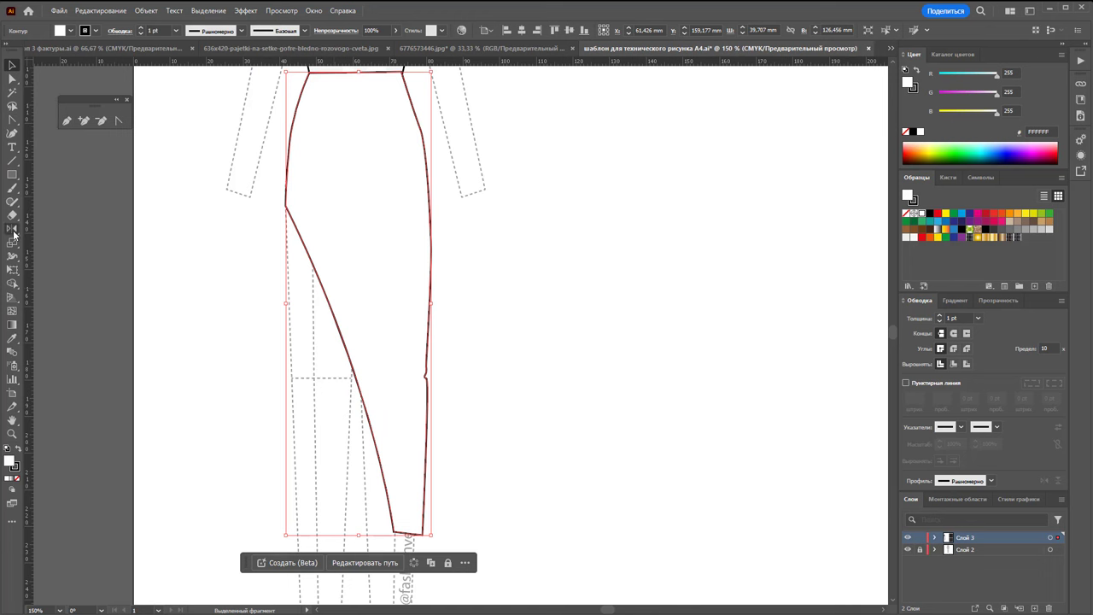
left_click(12, 229)
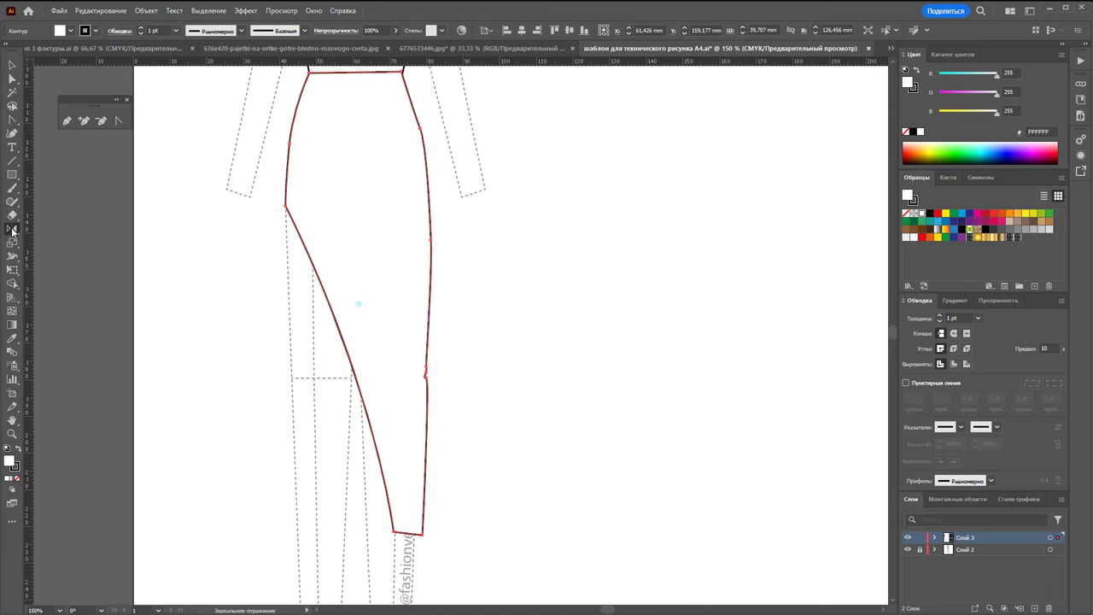
scroll(447, 268, "up", 2)
scroll(402, 188, "up", 2)
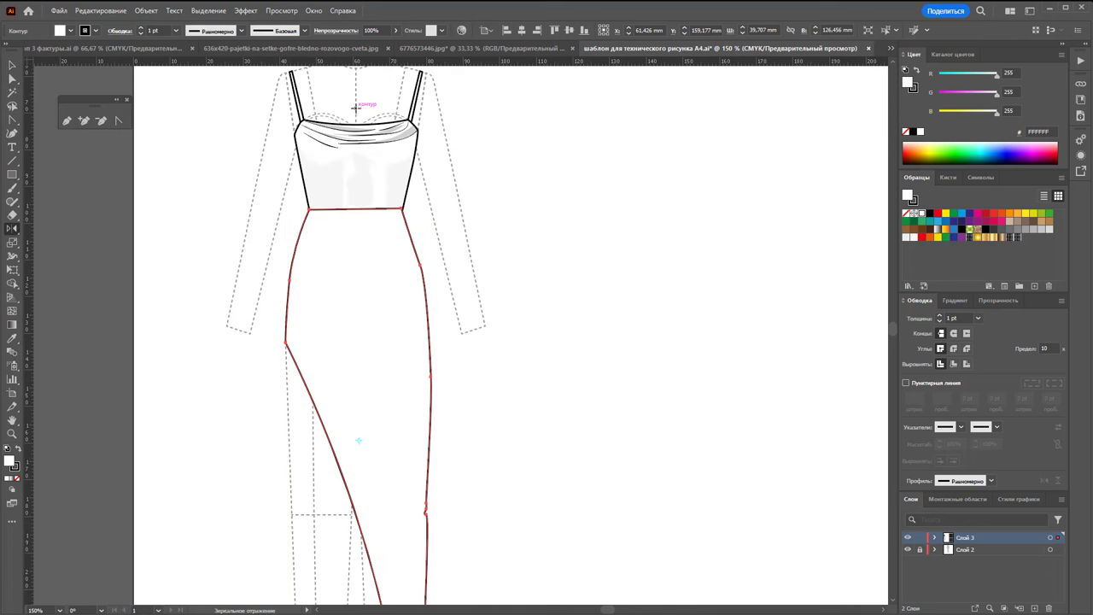
left_click_drag(366, 306, 305, 276)
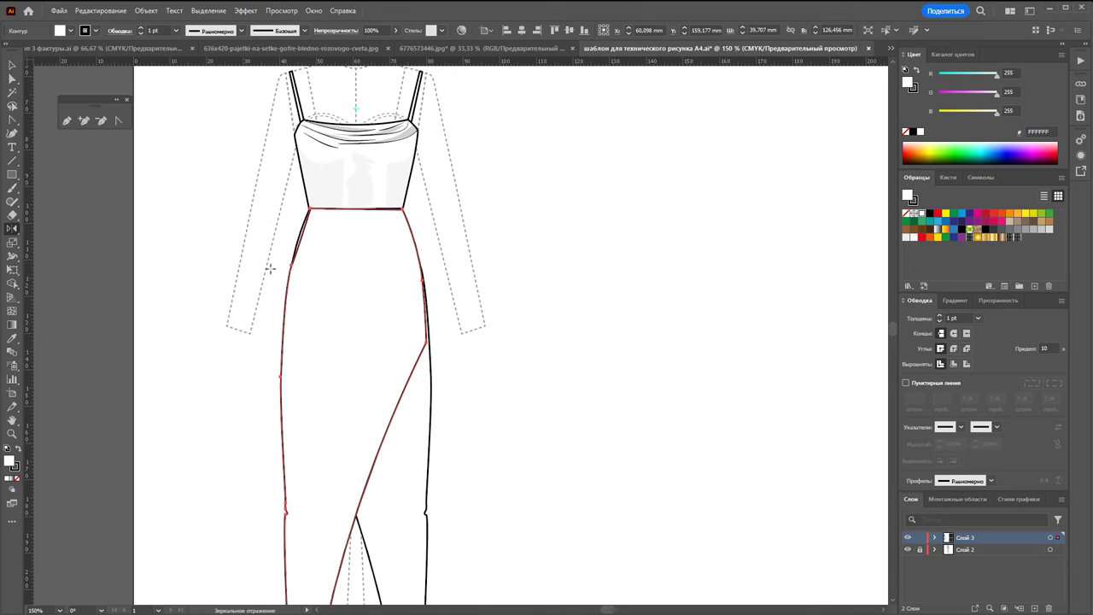
scroll(210, 159, "down", 2)
Send the mirrored skirt panel to the back behind the original
left_click(12, 64)
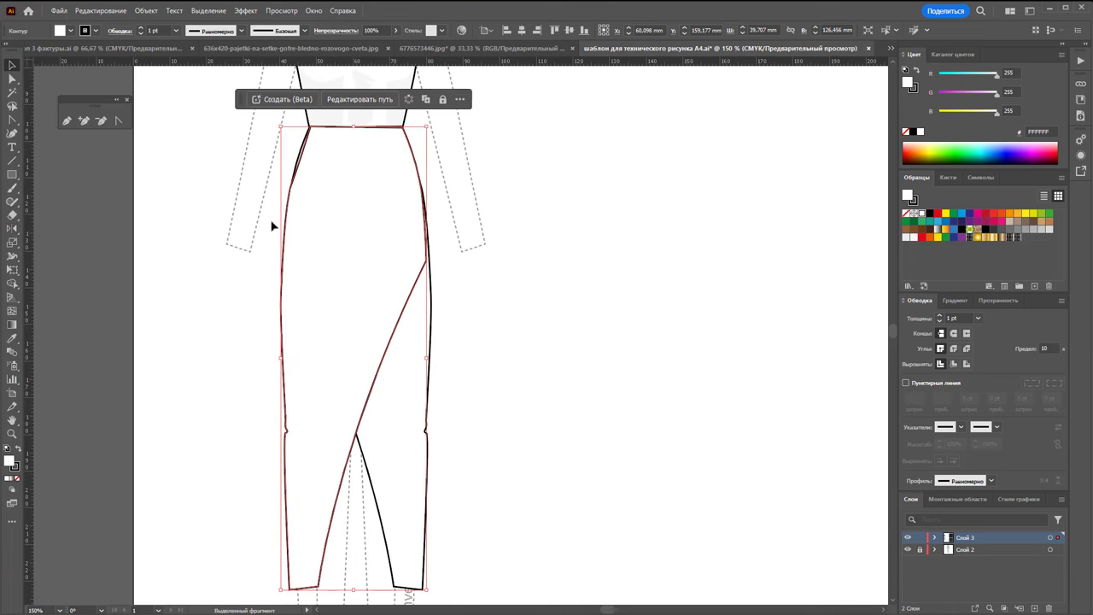
right_click(385, 278)
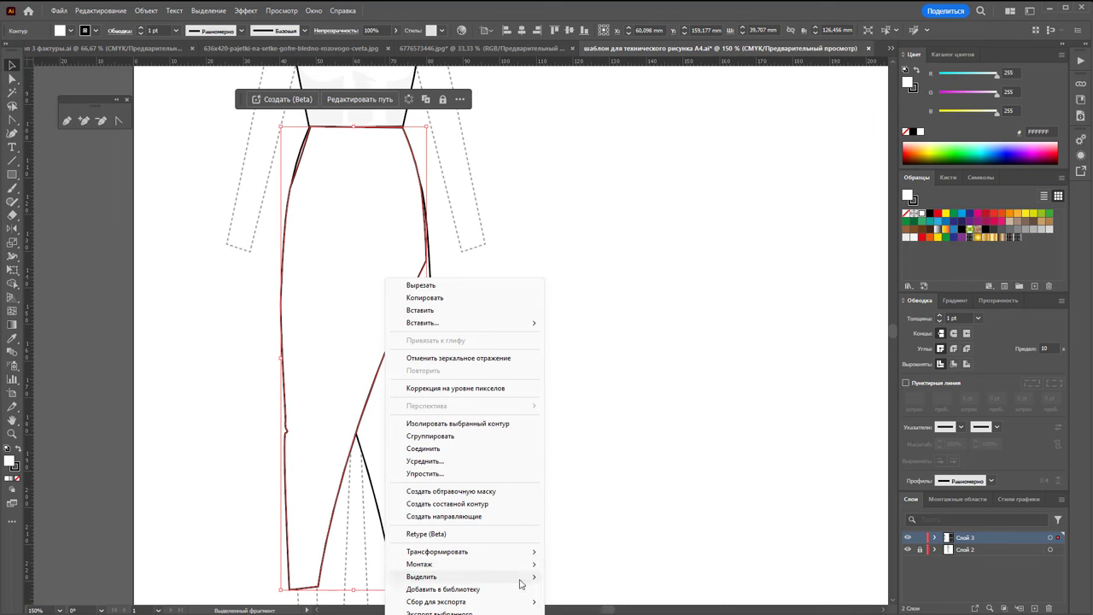
left_click(587, 601)
left_click(617, 522)
scroll(611, 503, "down", 2)
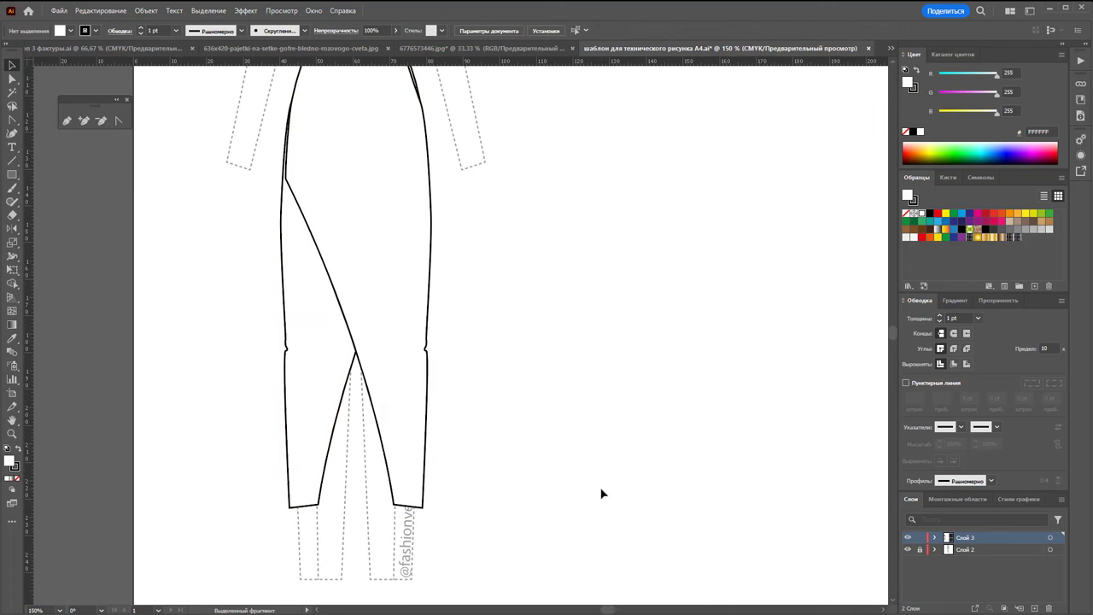
scroll(602, 494, "up", 2)
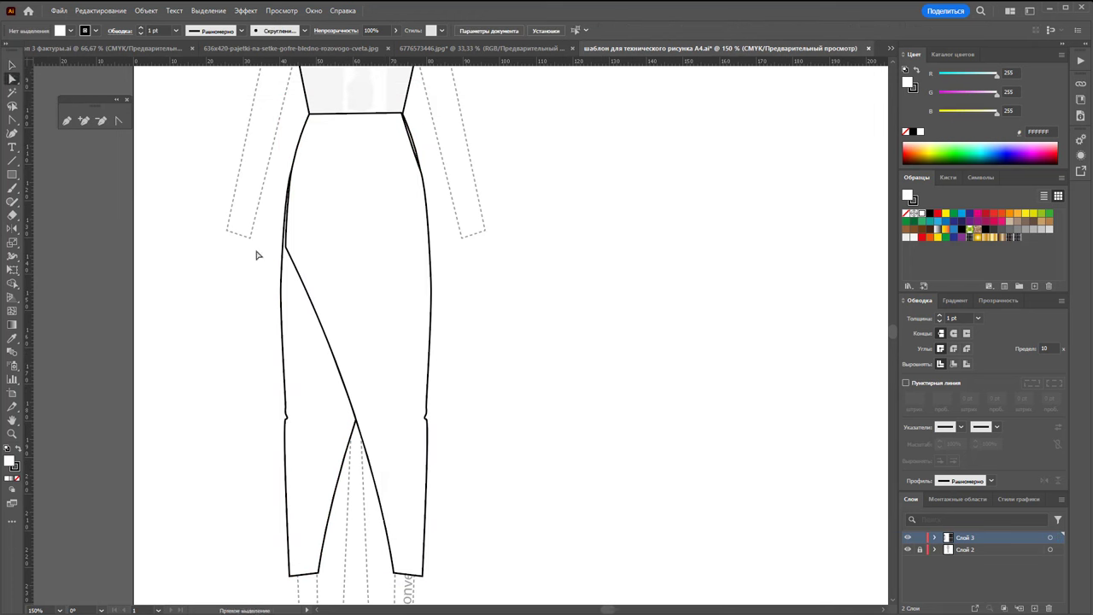
Nudge the front panel's hip corner left and reshape the wrap curve at the hip
left_click(285, 247)
key("Left")
key("Left")
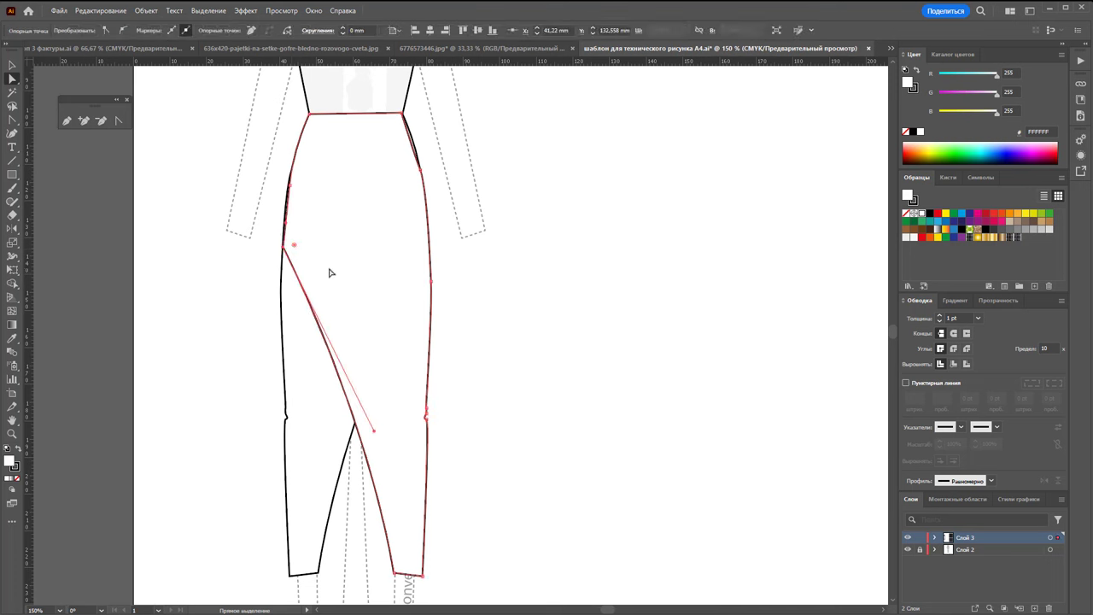
key("Left")
left_click_drag(285, 225, 291, 193)
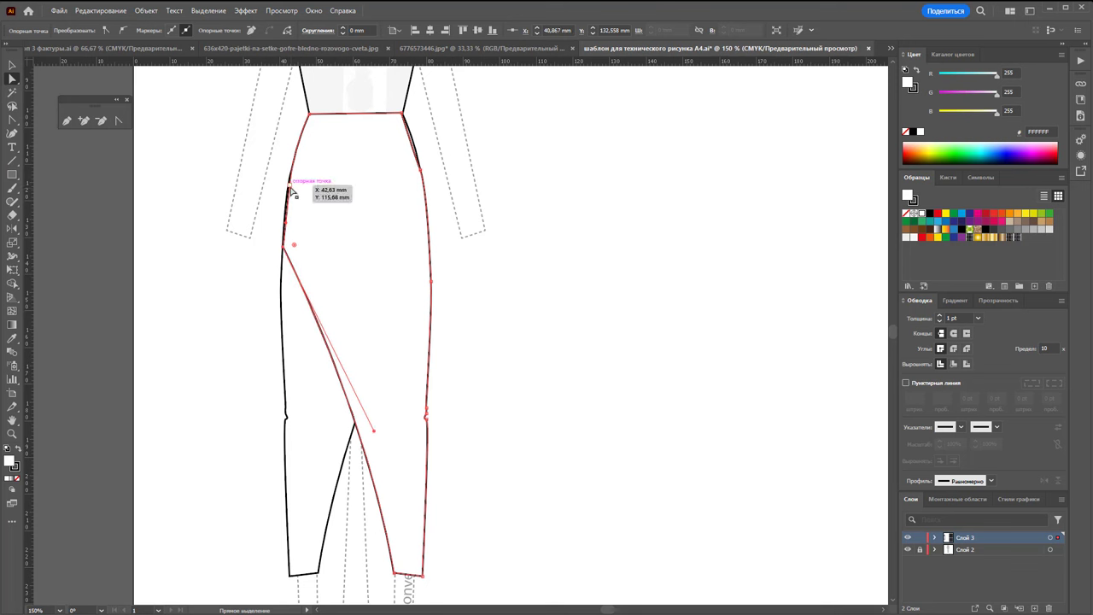
Fine-tune the front panel's side seam anchors so they sit over the back panel
left_click(290, 190)
key("Left")
key("Down")
key("Down")
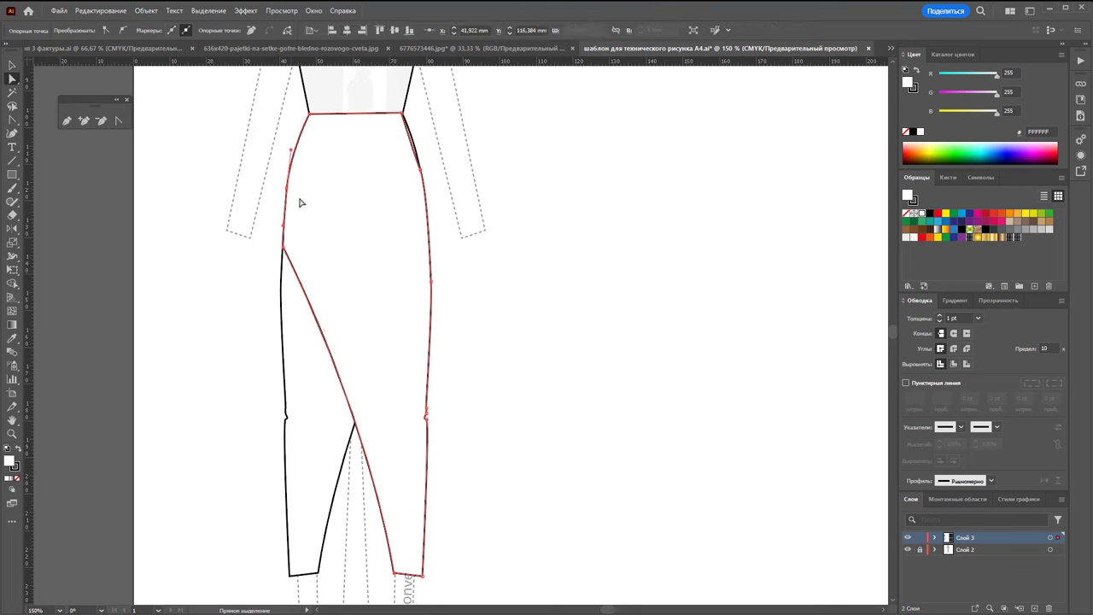
key("Right")
key("Down")
left_click(423, 173)
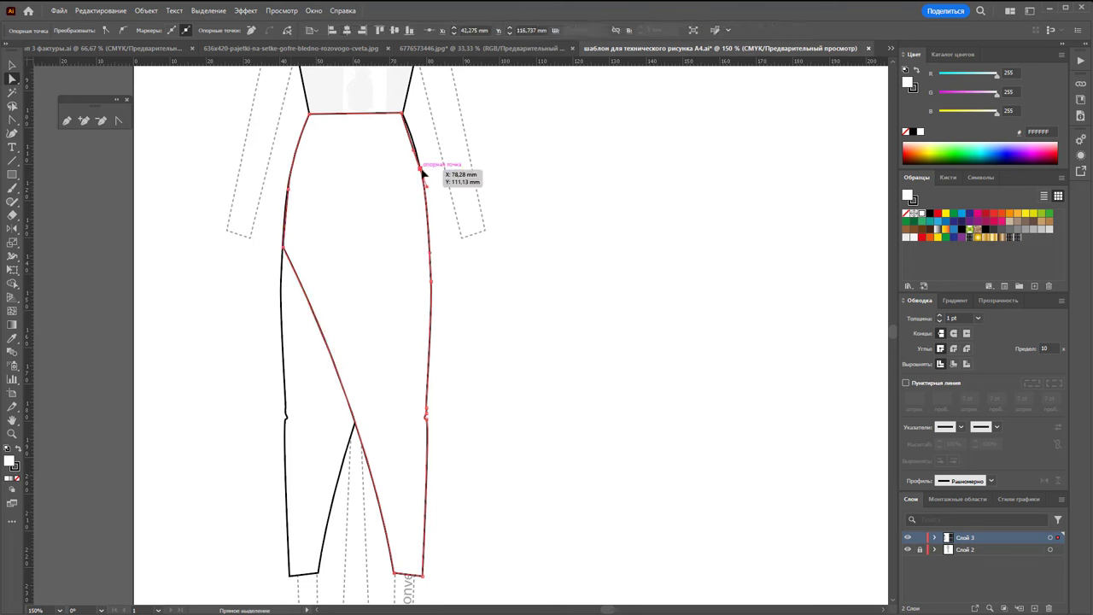
left_click(505, 271)
scroll(505, 271, "down", 2)
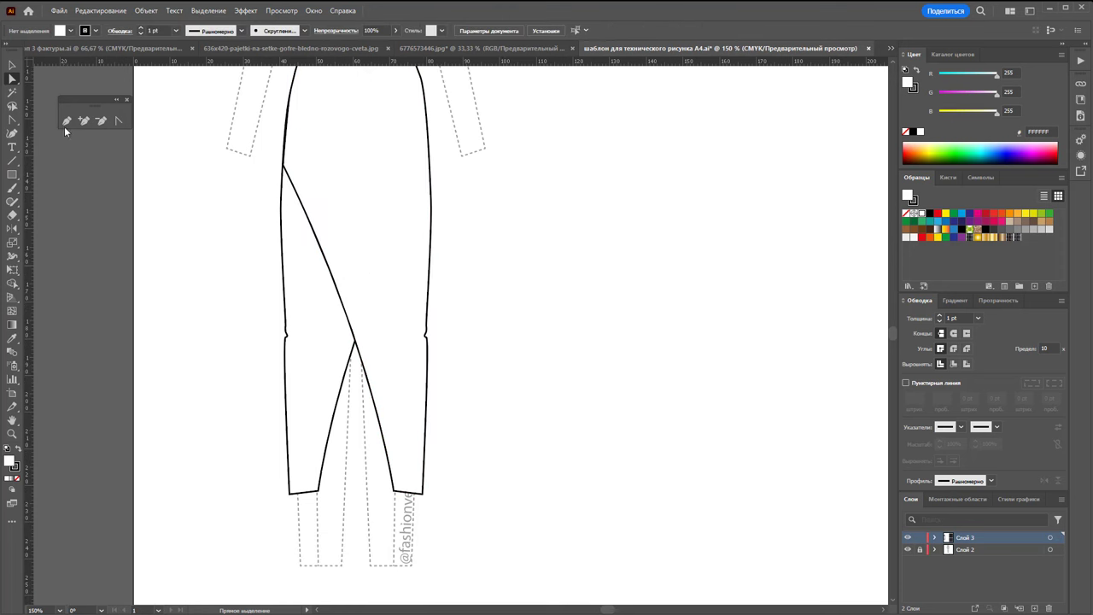
Draw the triangular wrap panel with a curved hem, then straighten its right edge
left_click(290, 494)
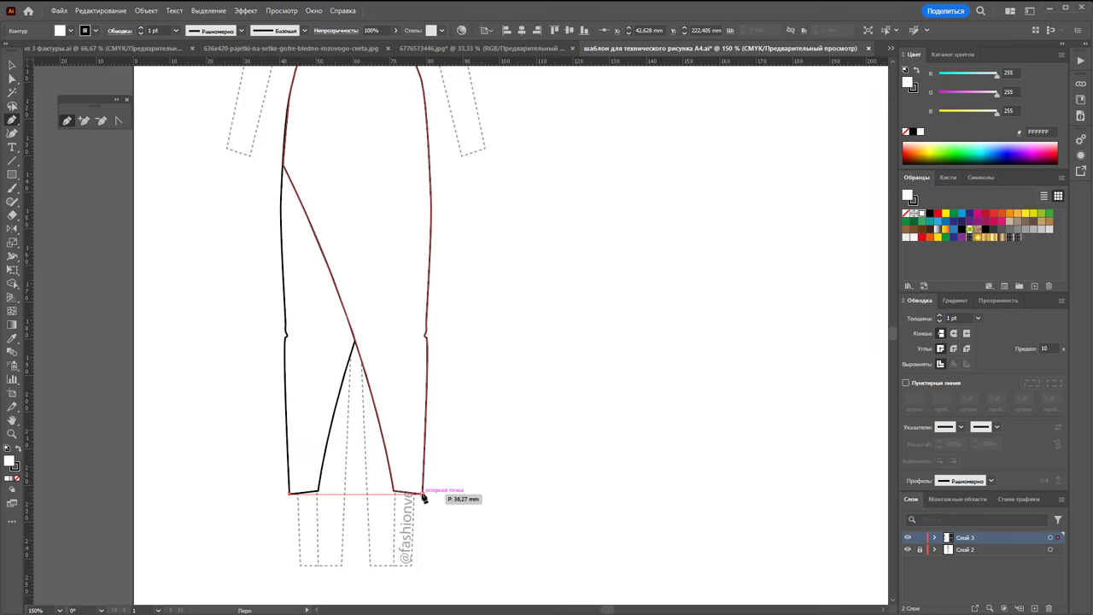
mouse_move(422, 494)
left_mouse_down()
mouse_move(480, 536)
mouse_move(472, 520)
left_mouse_up()
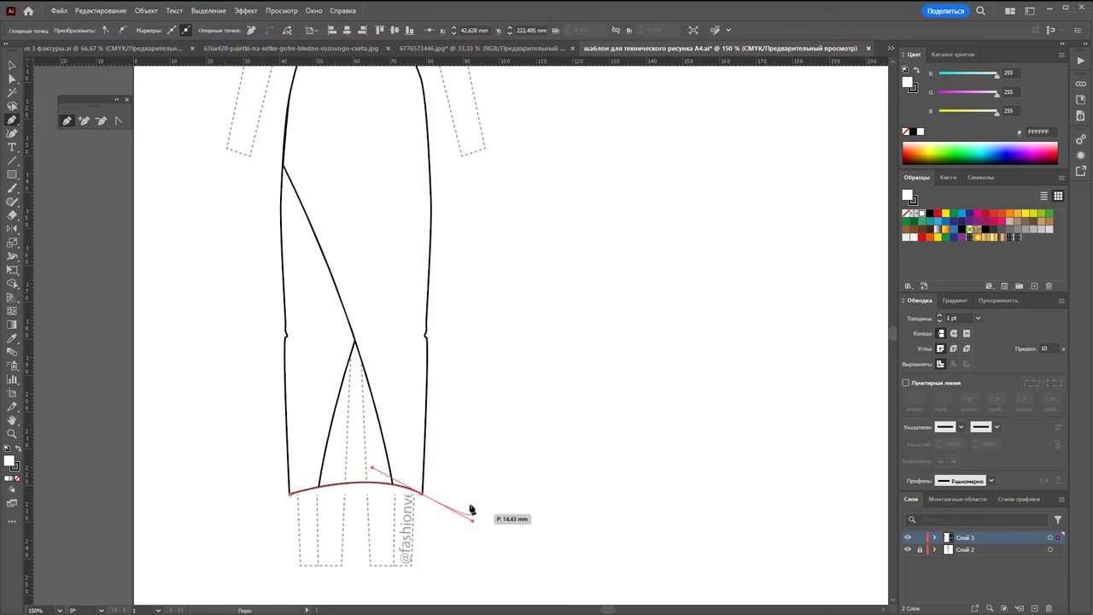
left_click(346, 272)
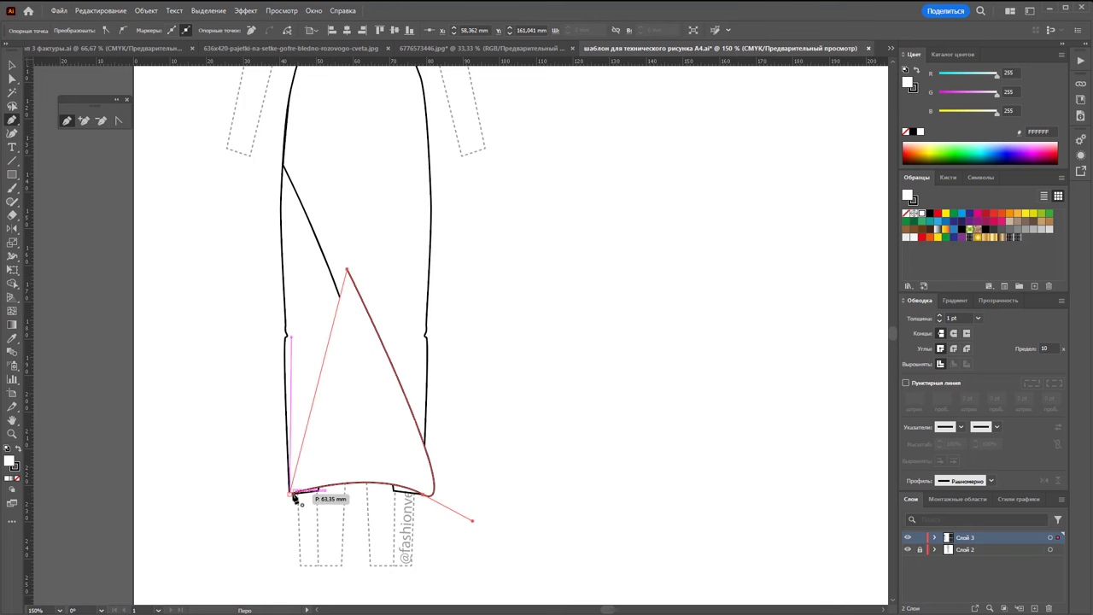
left_click(291, 494)
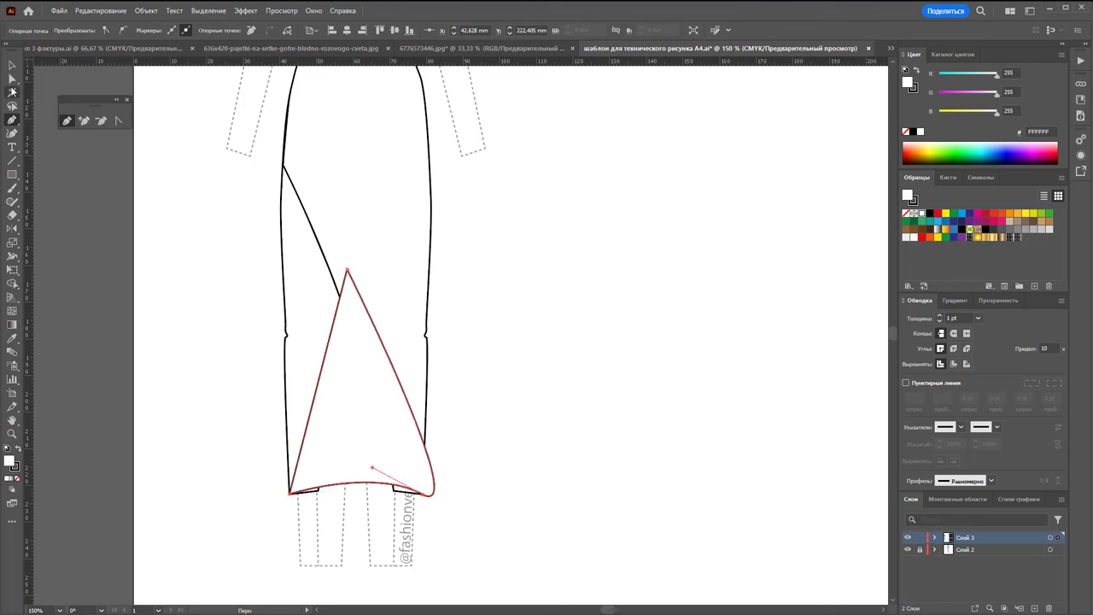
left_click(12, 79)
left_click(421, 494)
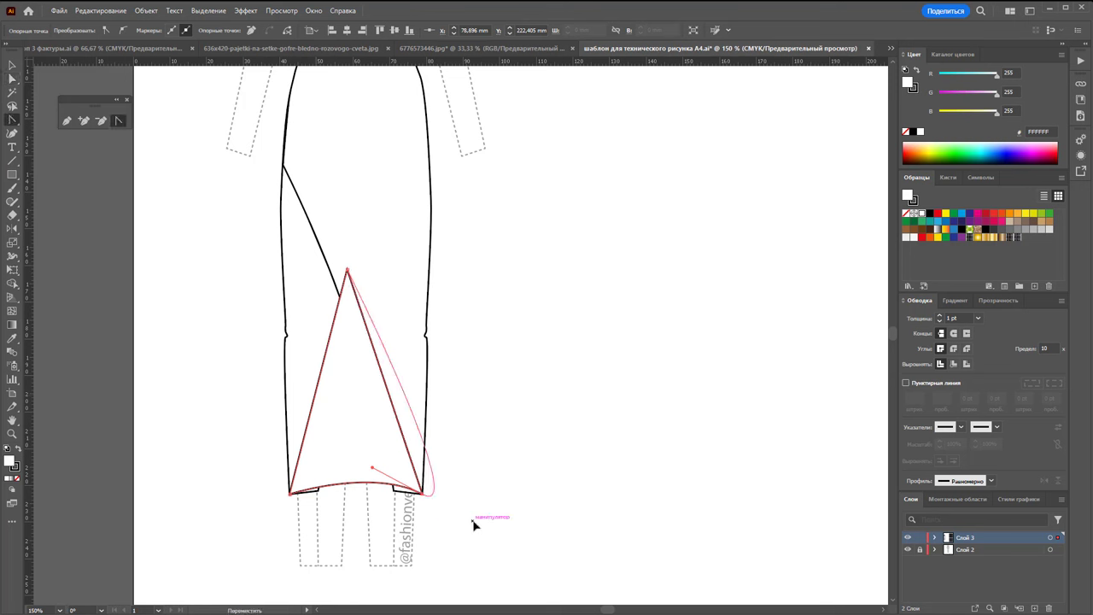
left_click_drag(474, 519, 421, 493)
Send the triangular panel to the back with Arrange > Send to Back
left_click(12, 65)
left_click(405, 349)
right_click(347, 363)
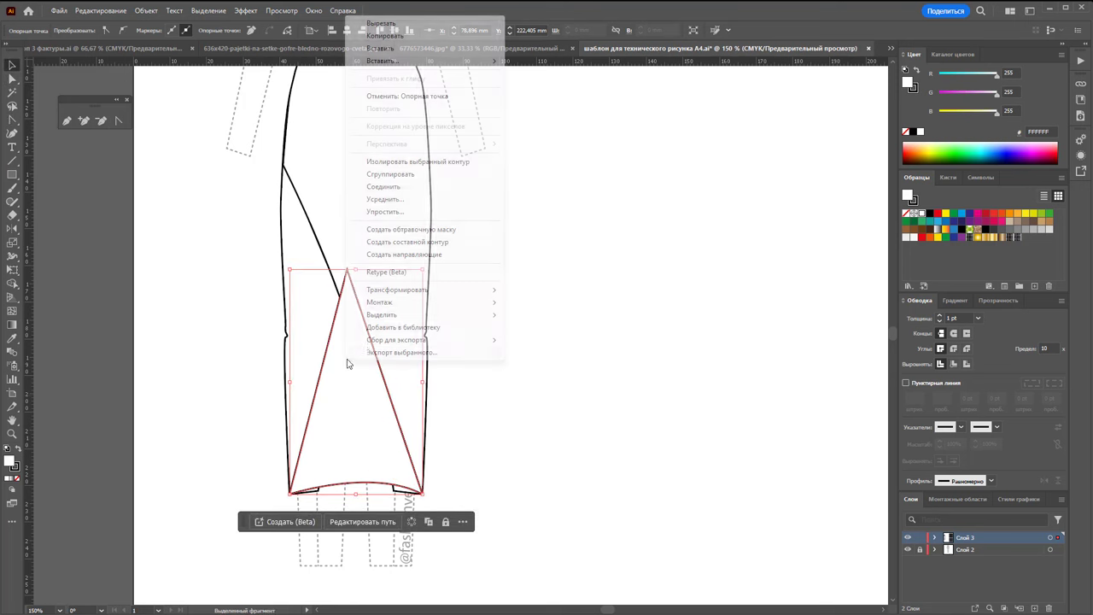
left_click(605, 345)
left_click(604, 388)
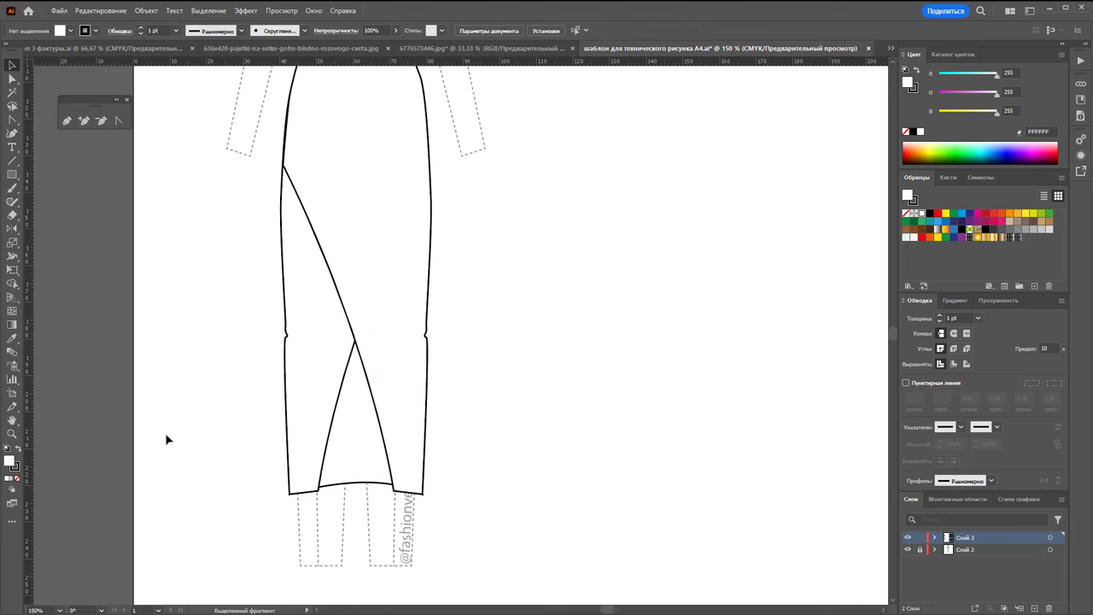
scroll(467, 351, "up", 5)
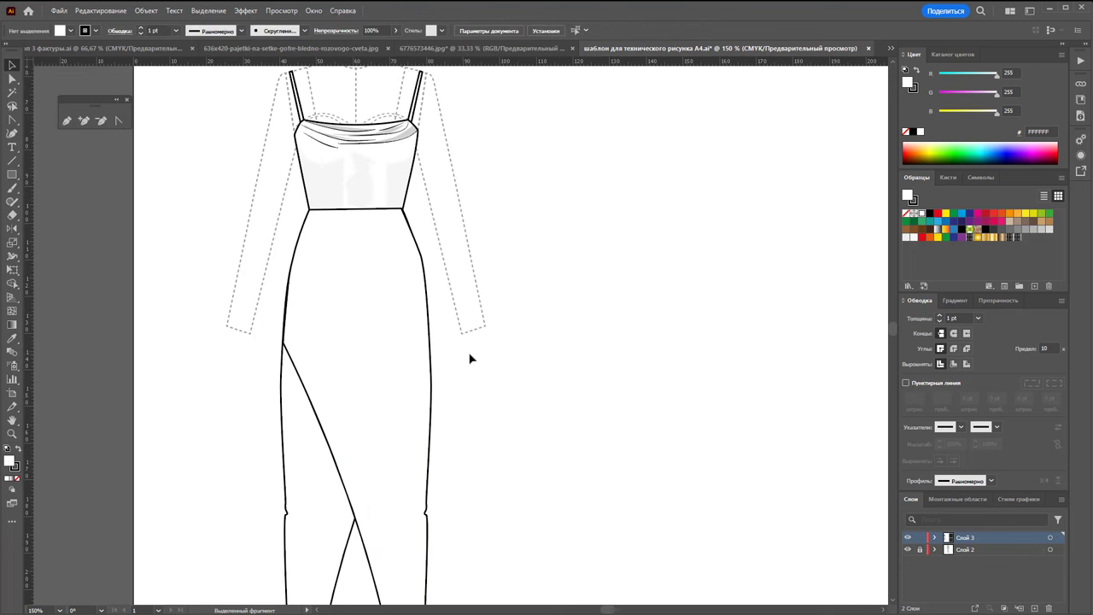
Pen the first two curved drape folds from the left waist across the skirt
left_click(70, 123)
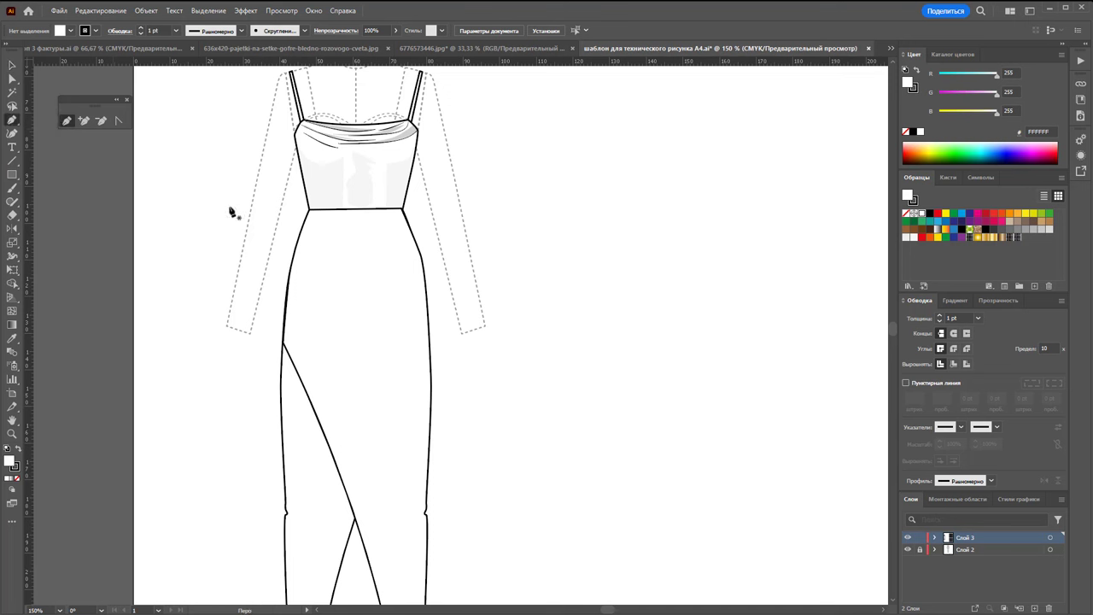
left_click(308, 215)
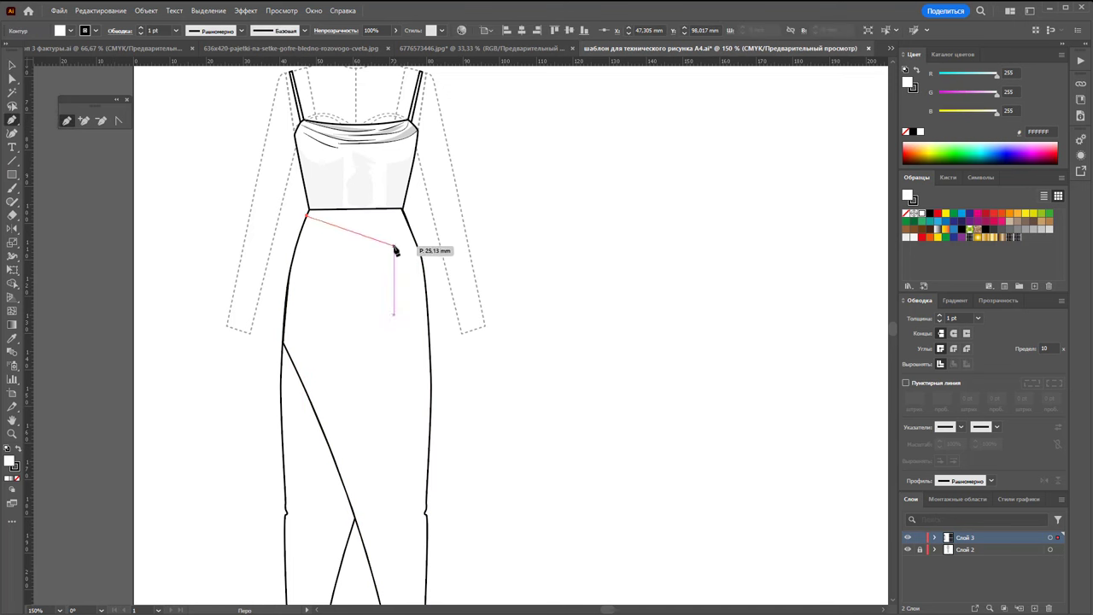
left_click_drag(401, 256, 489, 280)
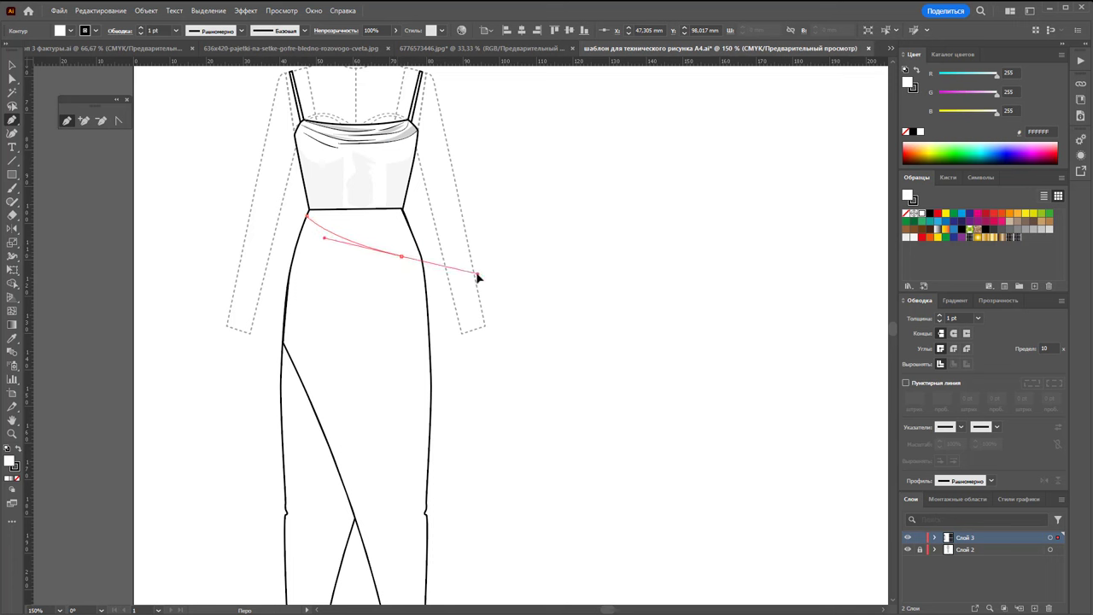
left_click(569, 291, "ctrl")
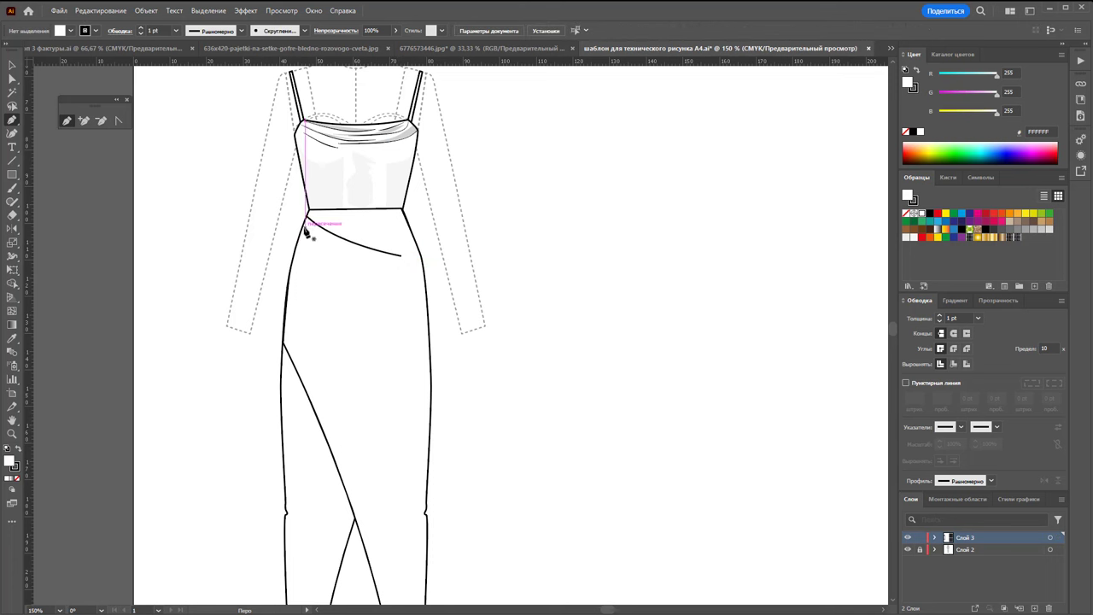
left_click(303, 230)
left_click_drag(384, 287, 464, 314)
left_click(463, 314, "ctrl")
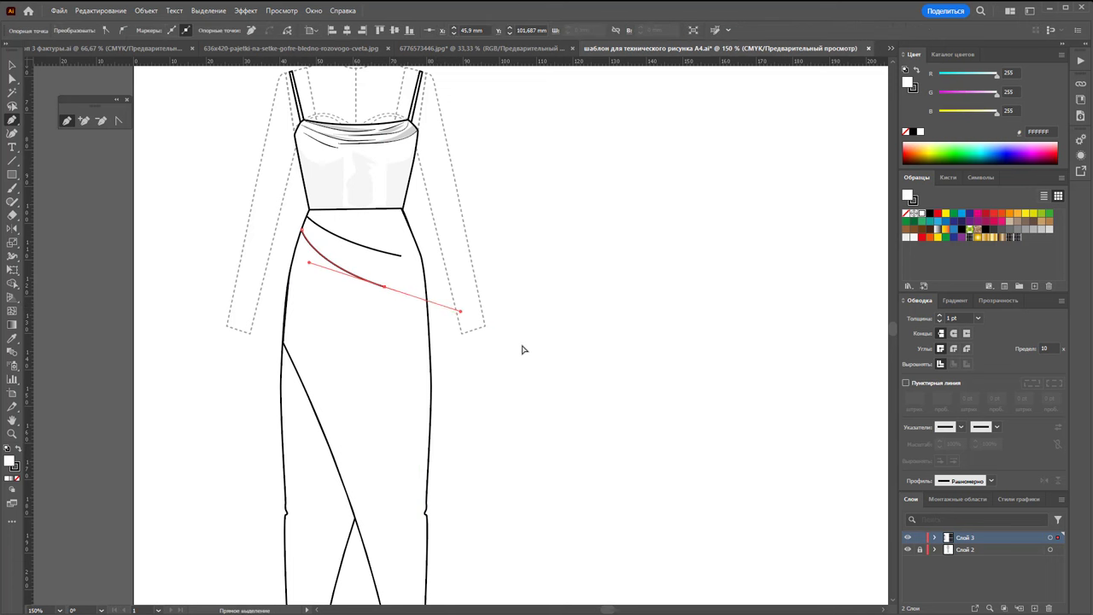
Pen the third and fourth curved folds lower down the skirt's left edge
left_click(293, 254)
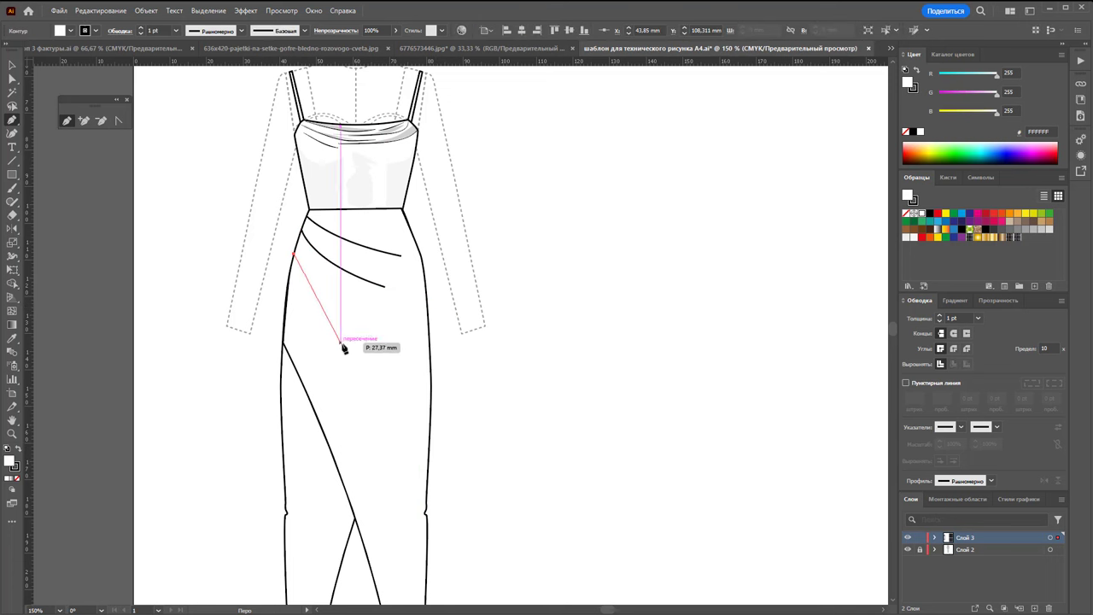
left_click_drag(389, 339, 436, 362)
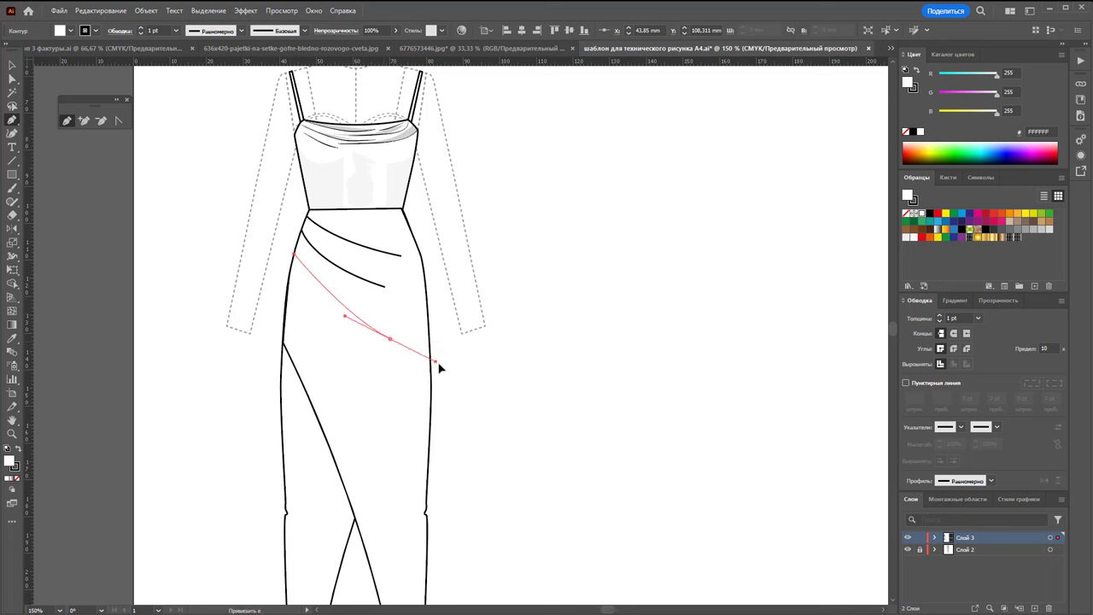
left_click(527, 407, "ctrl")
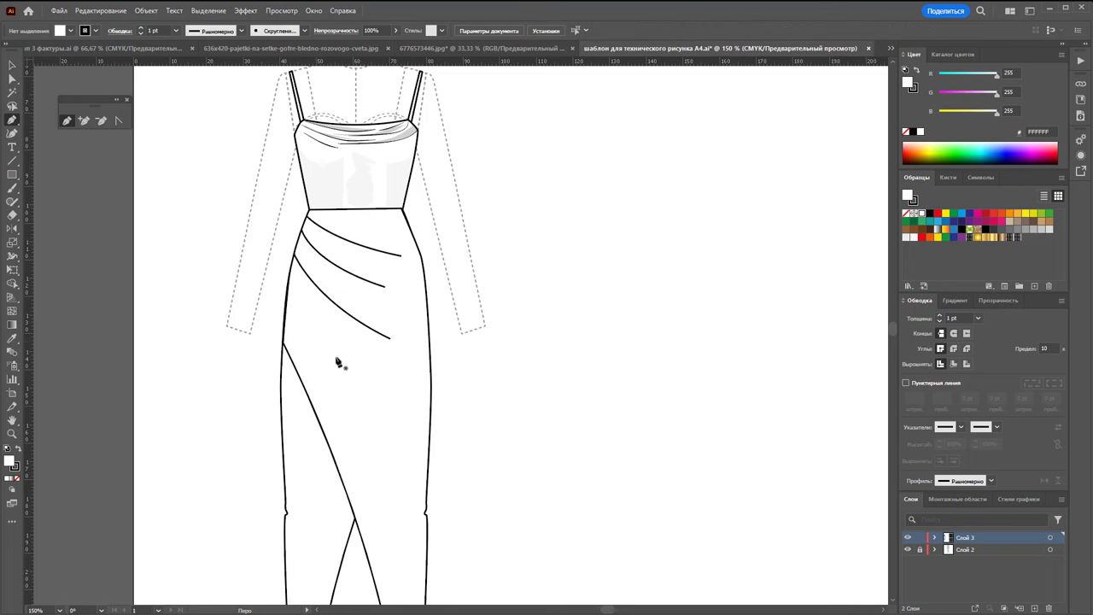
left_click(288, 287)
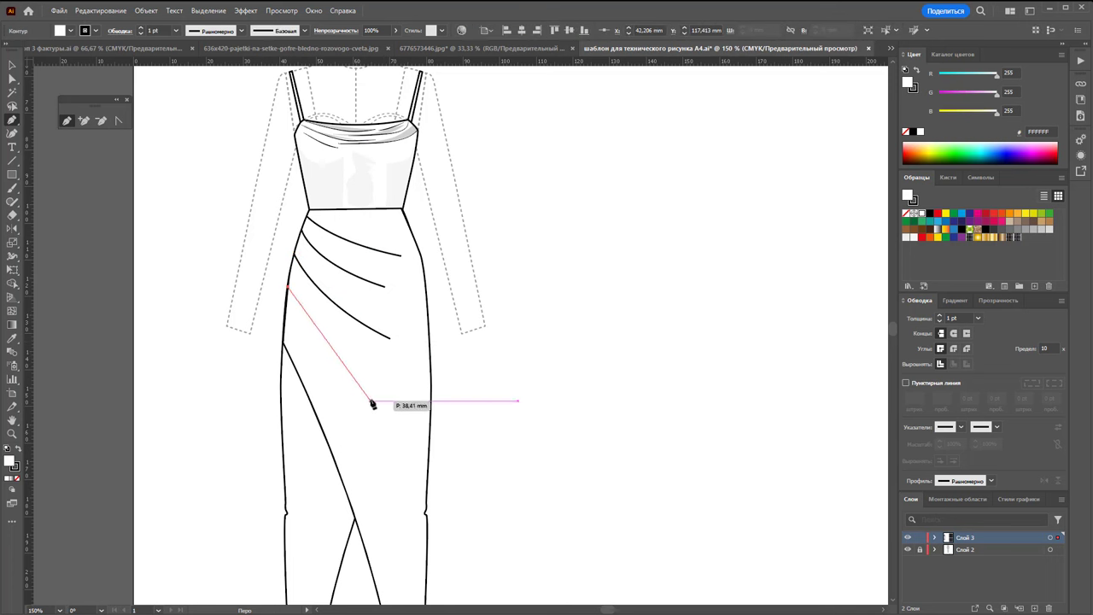
left_click_drag(371, 401, 402, 420)
left_click(513, 459, "ctrl")
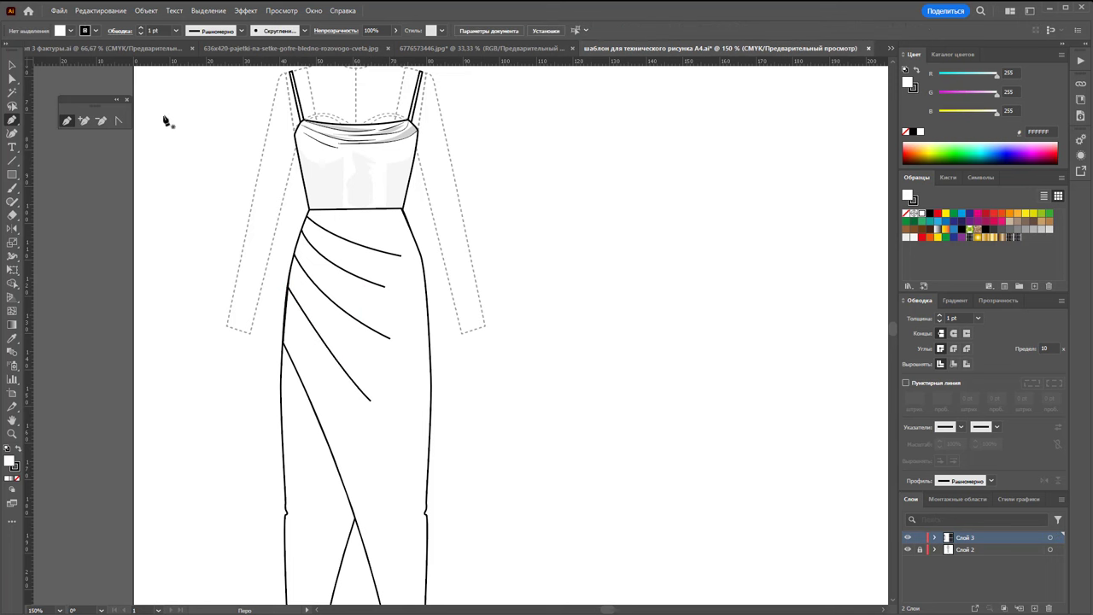
left_click(367, 248, "ctrl")
Shift-select all four drape folds and apply the tapered Stroke width profile
left_click(205, 167, "ctrl")
left_click(362, 246)
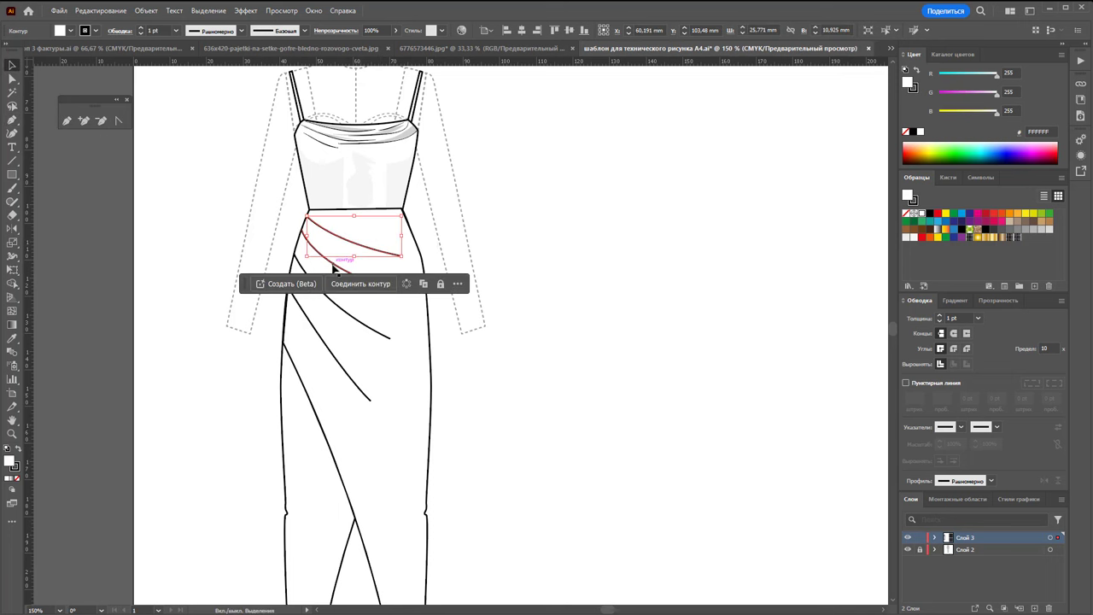
left_click(333, 268, "shift")
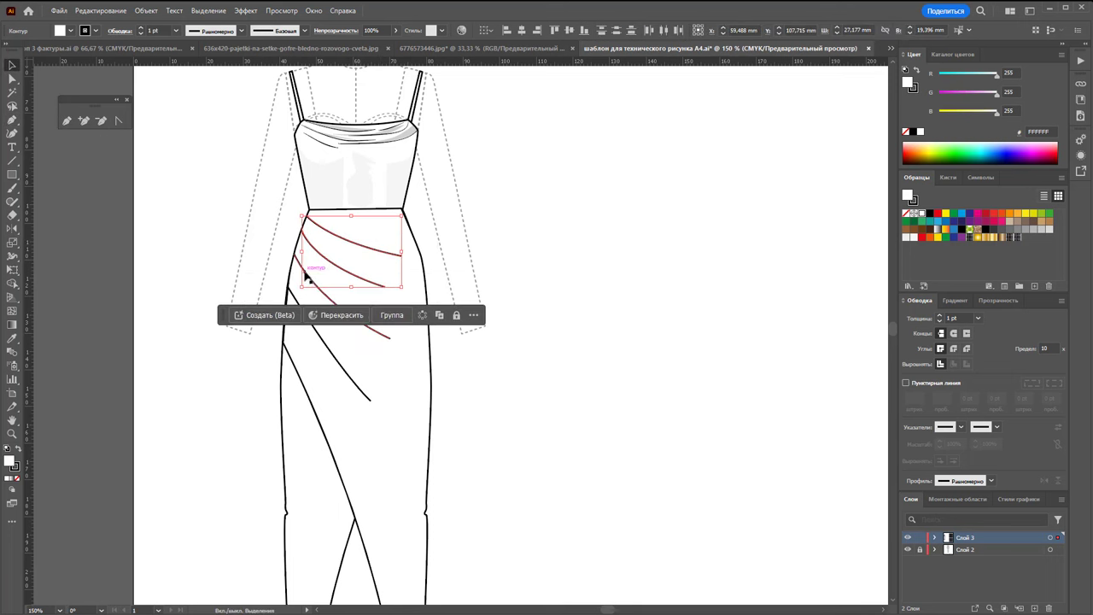
left_click(307, 276, "shift")
left_click(296, 296, "shift")
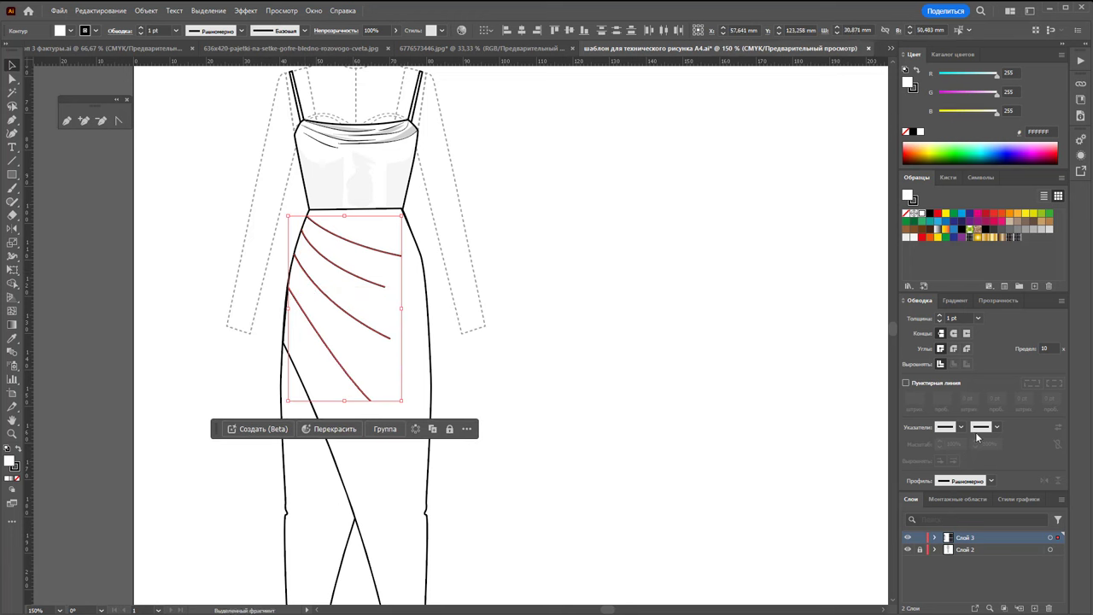
left_click(989, 481)
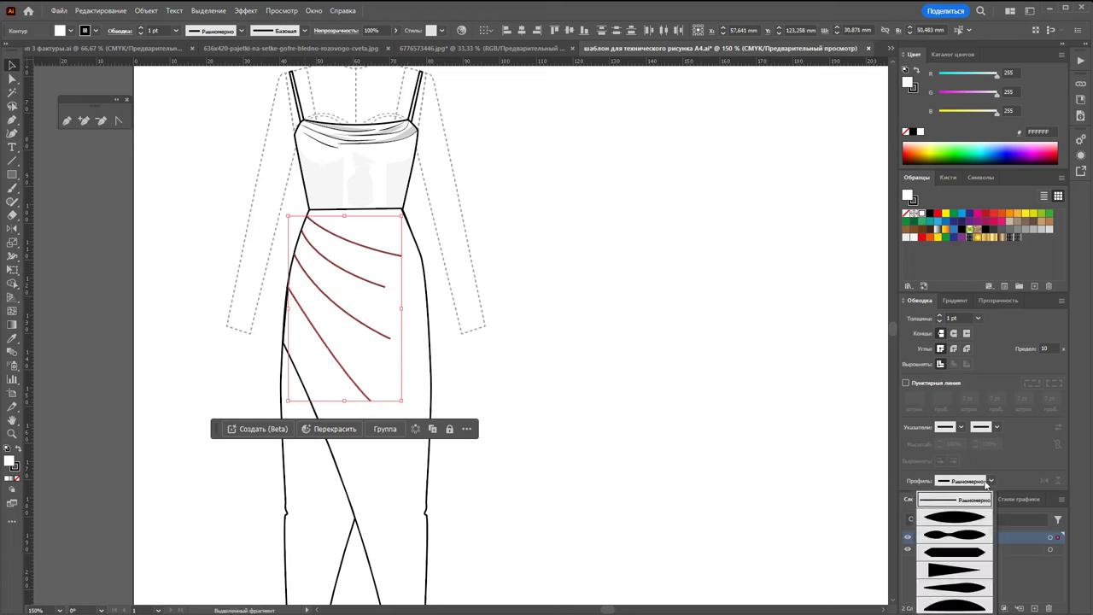
left_click(963, 574)
left_click(699, 430)
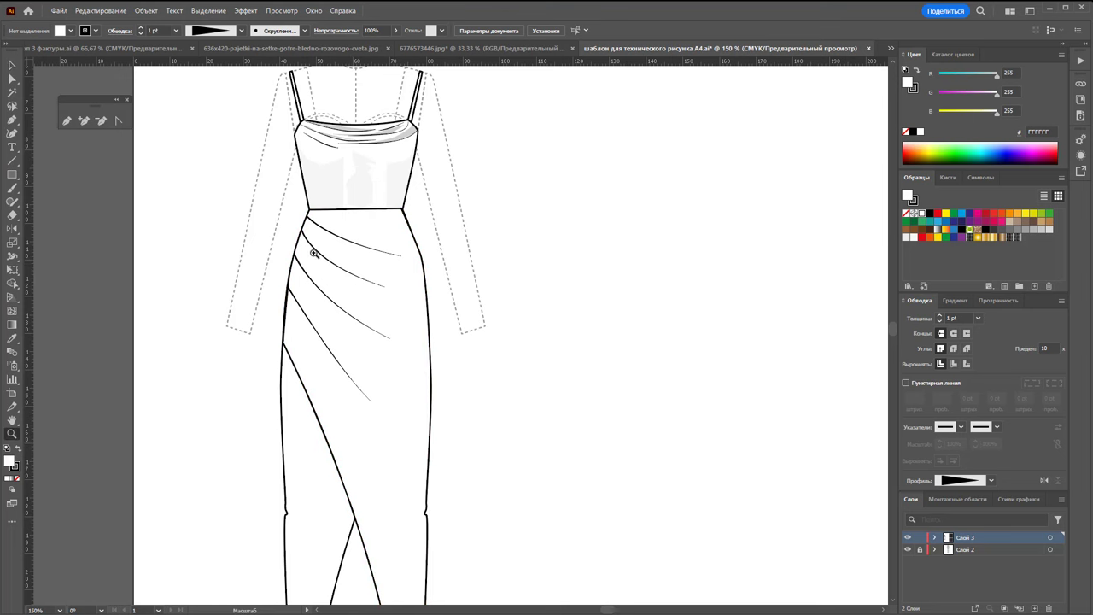
left_click_drag(314, 254, 419, 295)
Draw a closed fold wedge from the top drape fold back to the waist corner
scroll(417, 295, "up", 1)
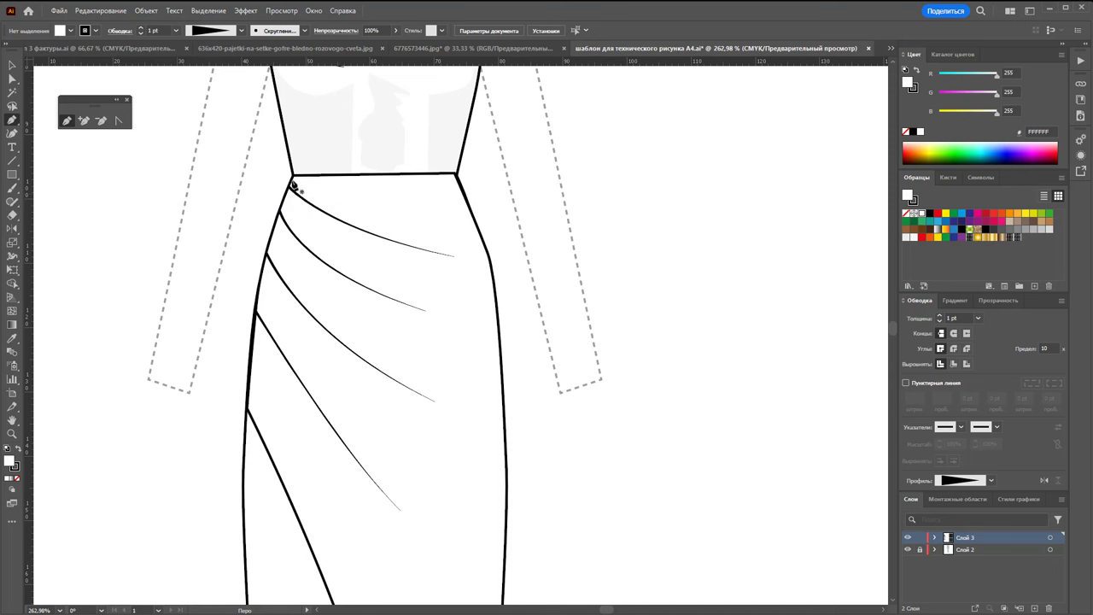
left_click(396, 241, "ctrl")
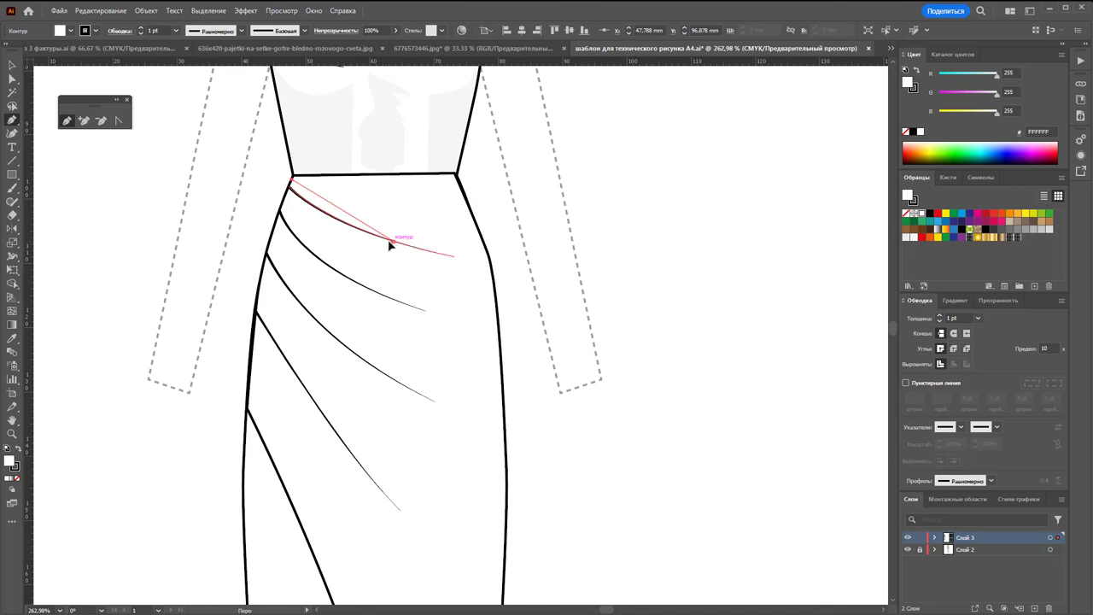
left_click(391, 242)
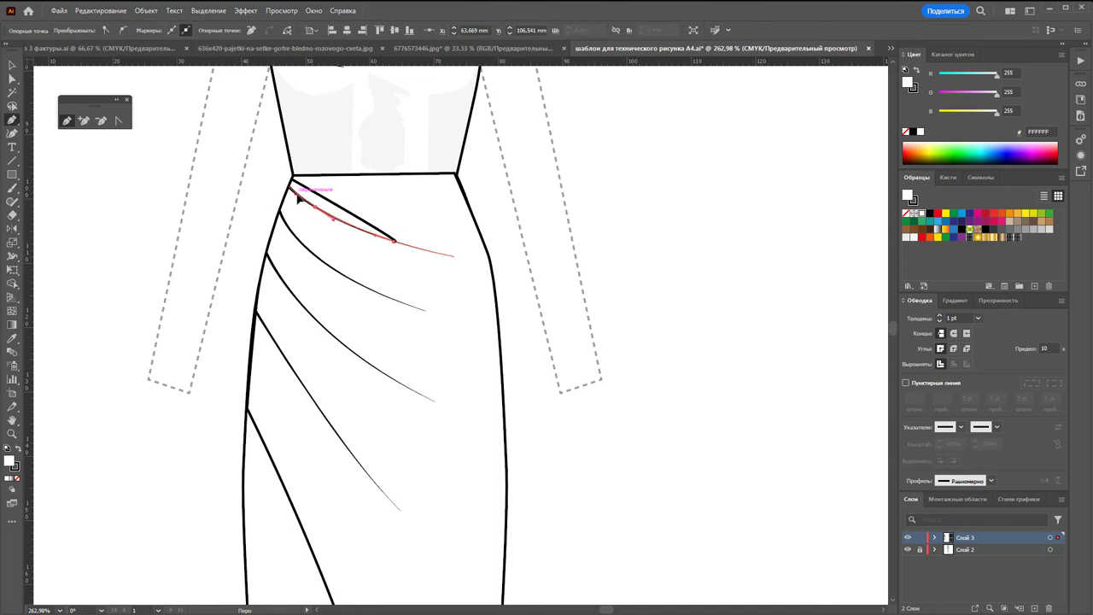
left_click_drag(292, 183, 294, 184)
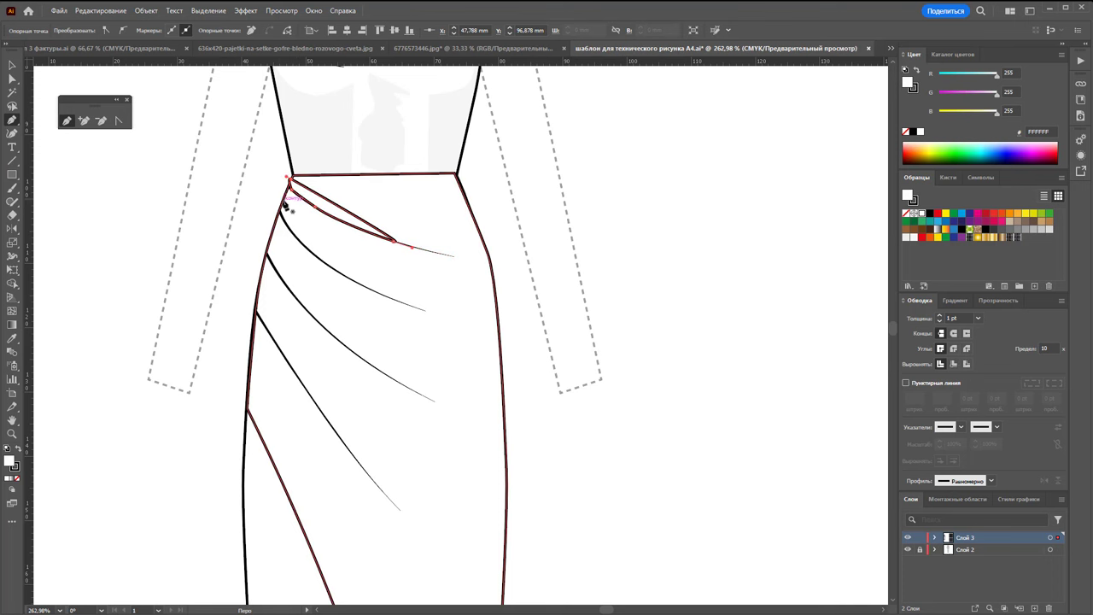
left_click_drag(287, 203, 308, 236)
left_click_drag(395, 299, 398, 306)
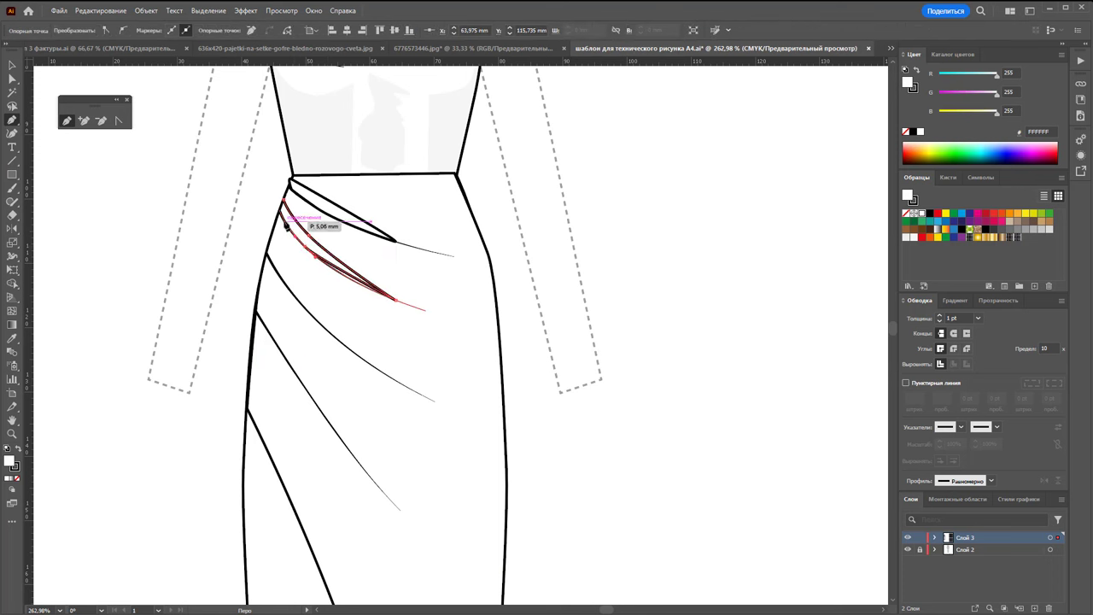
left_click_drag(284, 210, 285, 221)
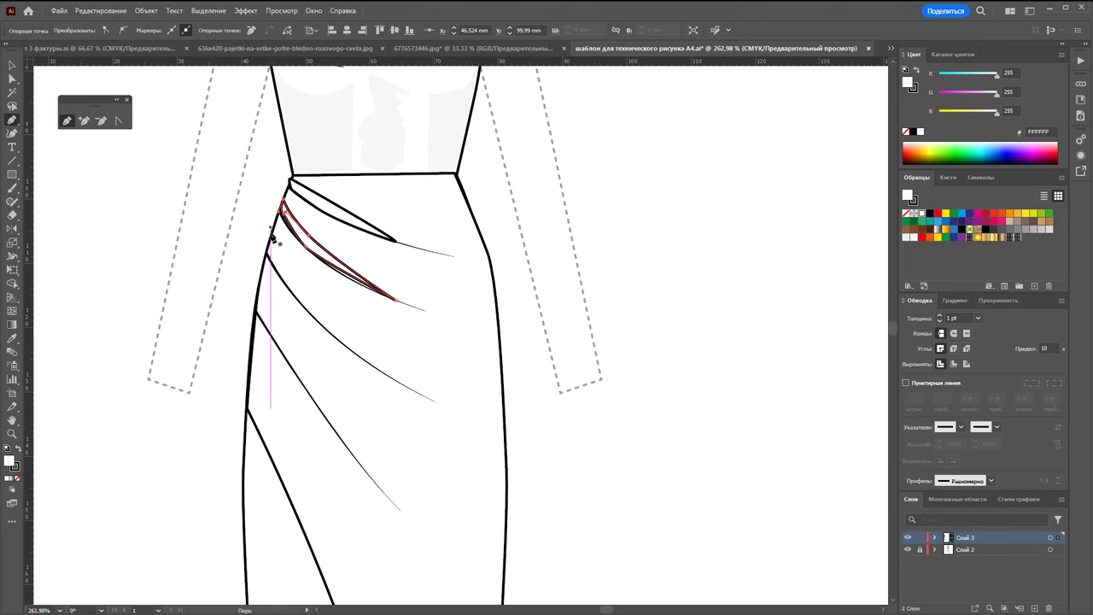
Add two more curved wedges along the lower folds on the skirt's left edge
left_click_drag(270, 239, 333, 322)
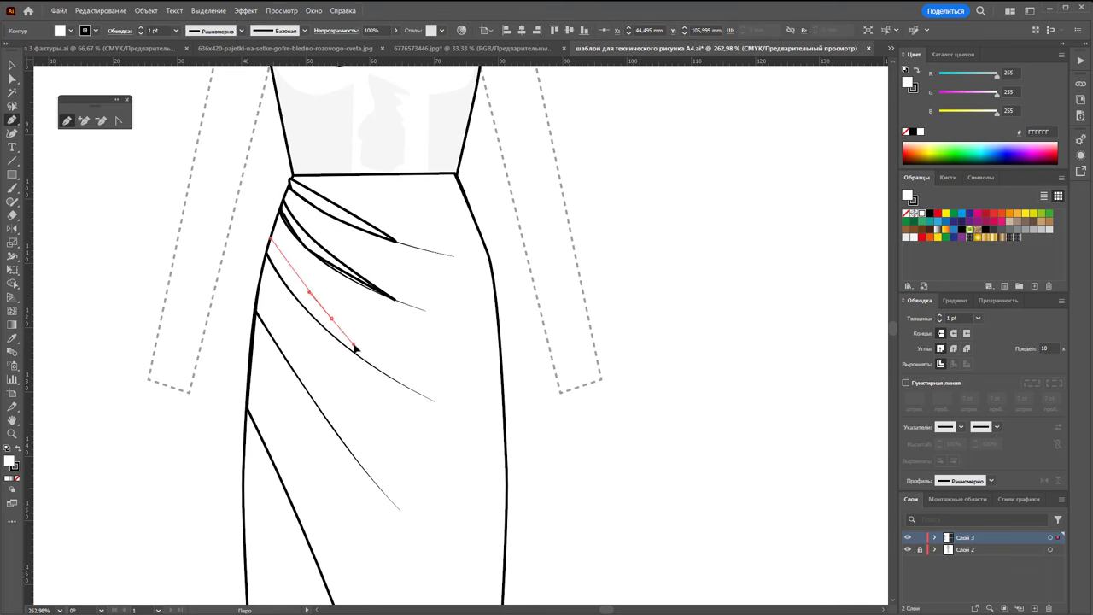
mouse_move(385, 369)
left_mouse_down()
mouse_move(320, 322)
mouse_move(273, 246)
left_mouse_up()
left_click(258, 290)
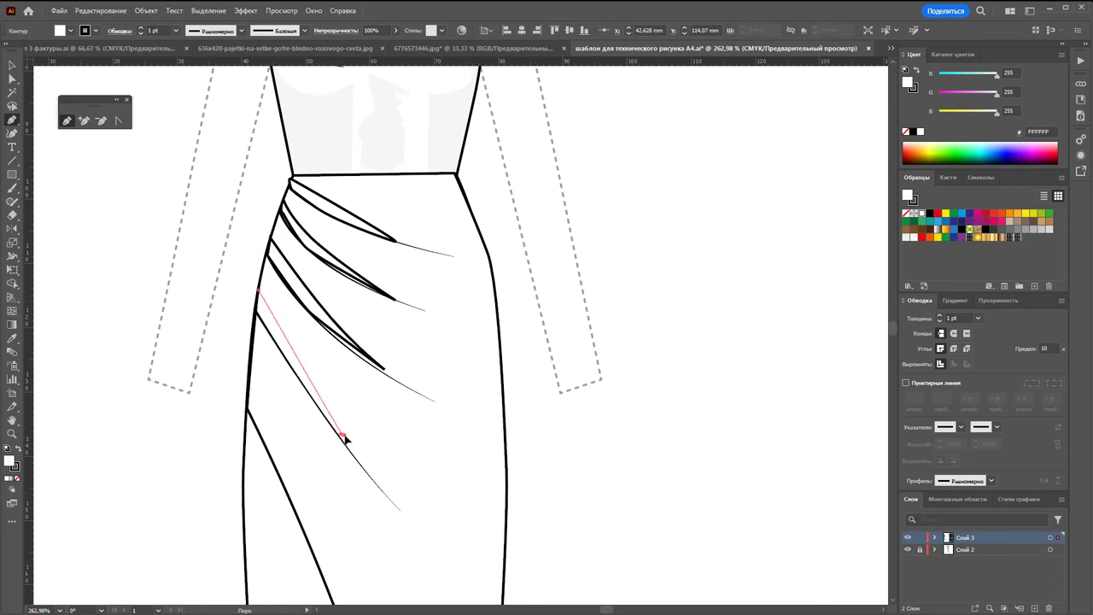
left_click_drag(357, 461, 301, 375)
left_click_drag(258, 291, 265, 296)
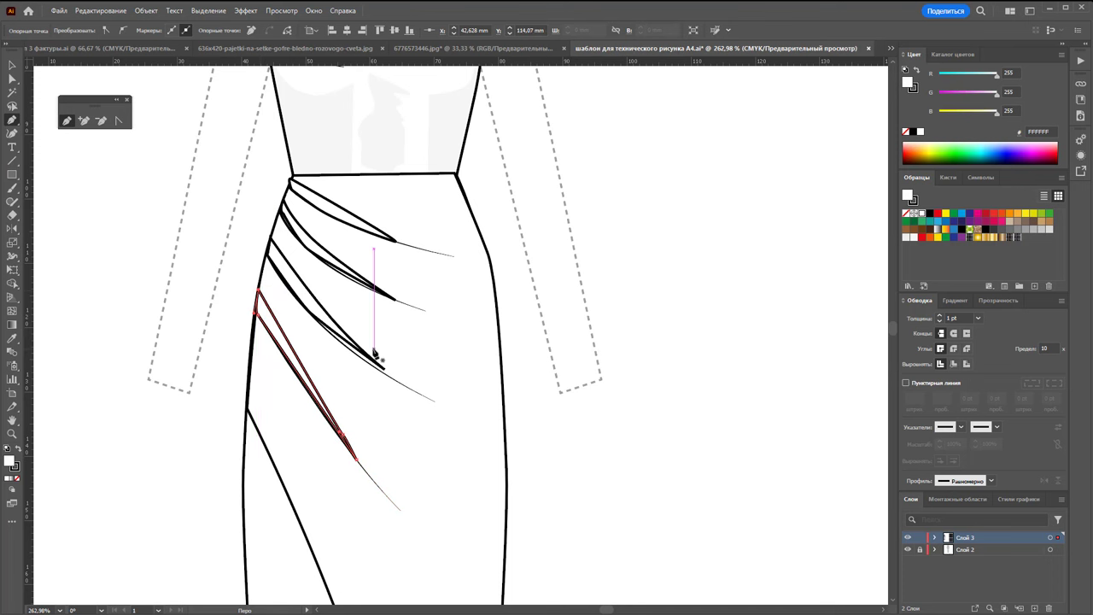
Draw a closed tapered fold shape with a rounded tip near the waist
left_click(407, 214)
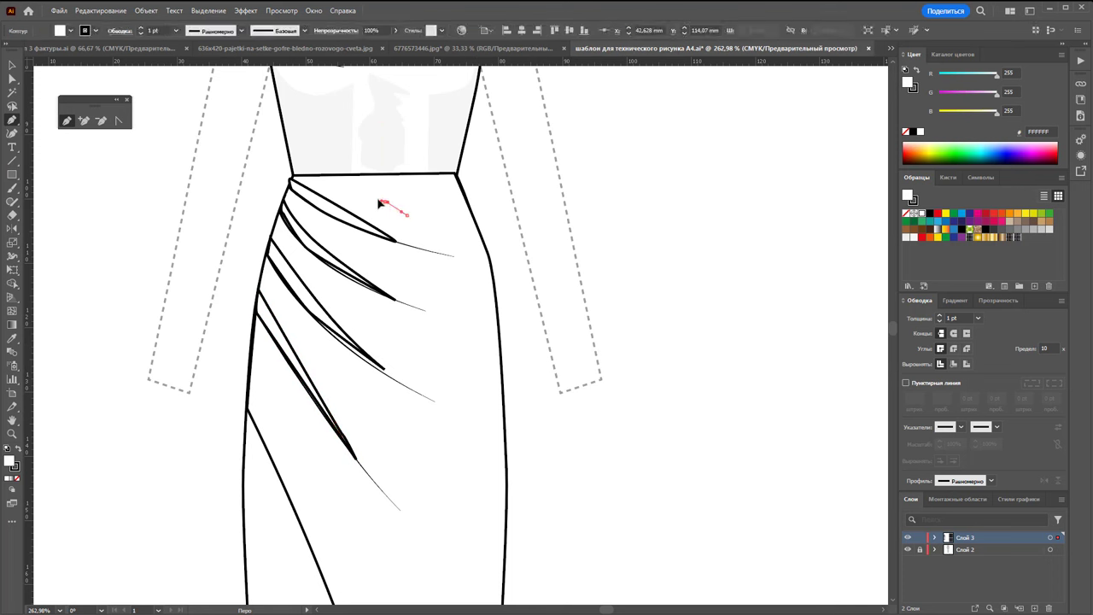
left_click_drag(372, 196, 479, 231)
left_click_drag(407, 215, 409, 220)
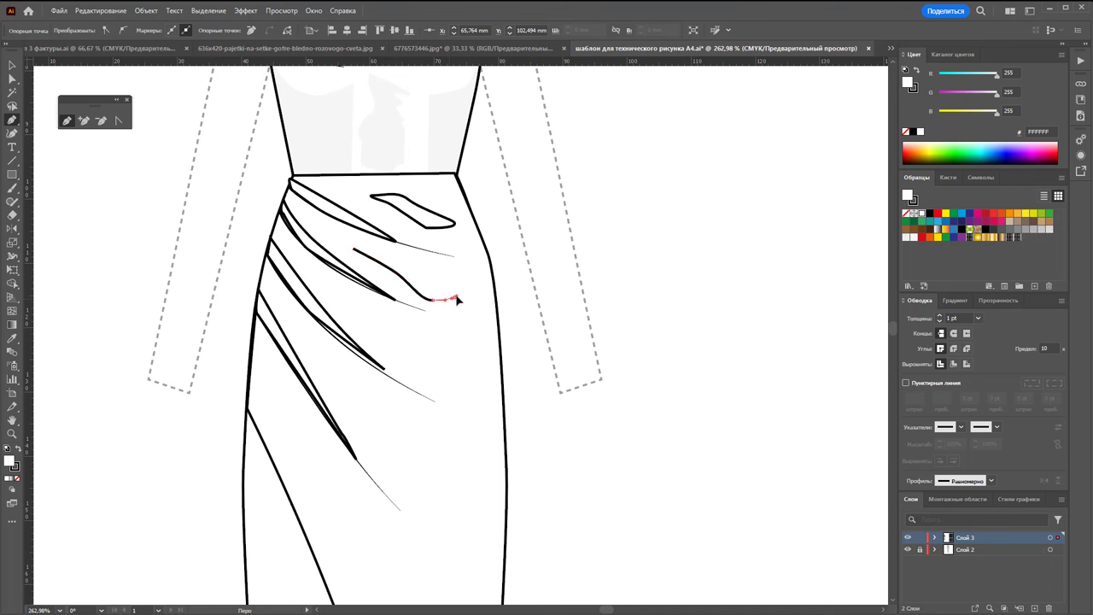
left_click_drag(458, 299, 462, 289)
left_click(349, 248)
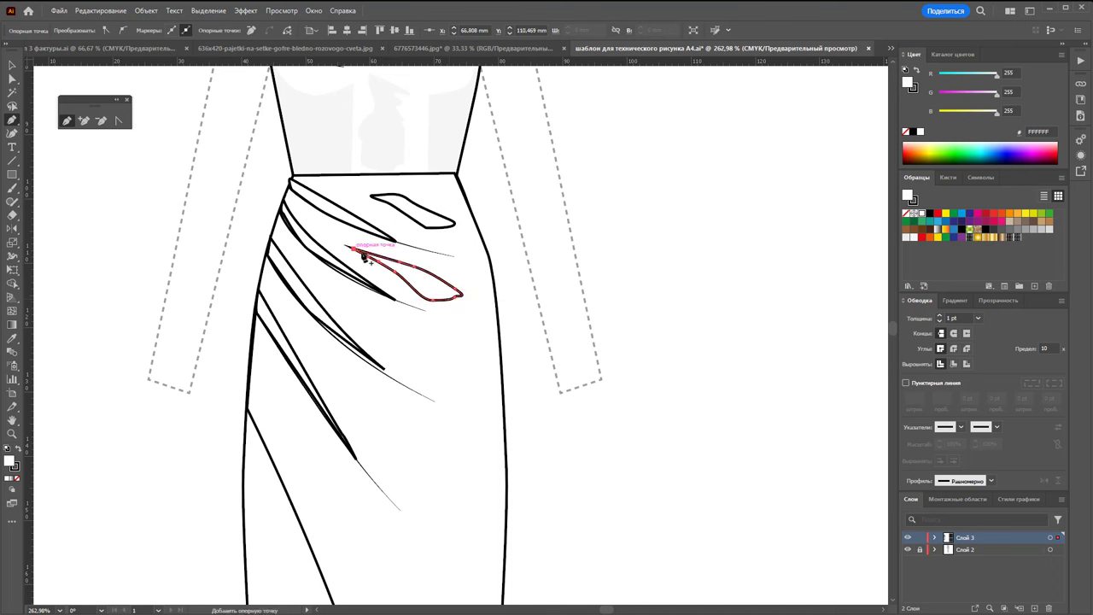
Draw a closed zigzag fold shape below the first one
left_click(375, 312)
left_click(457, 352)
left_click(425, 368)
left_click(458, 379)
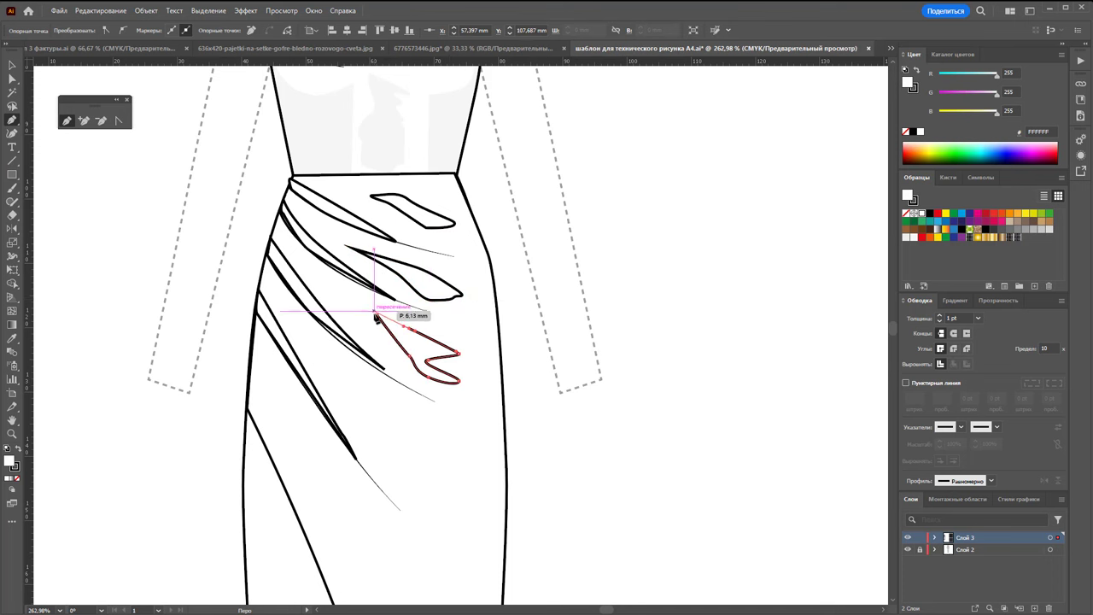
left_click(376, 313)
scroll(379, 367, "down", 2)
Begin outlining another fold shape lower on the skirt
left_click(337, 292)
left_click(351, 318)
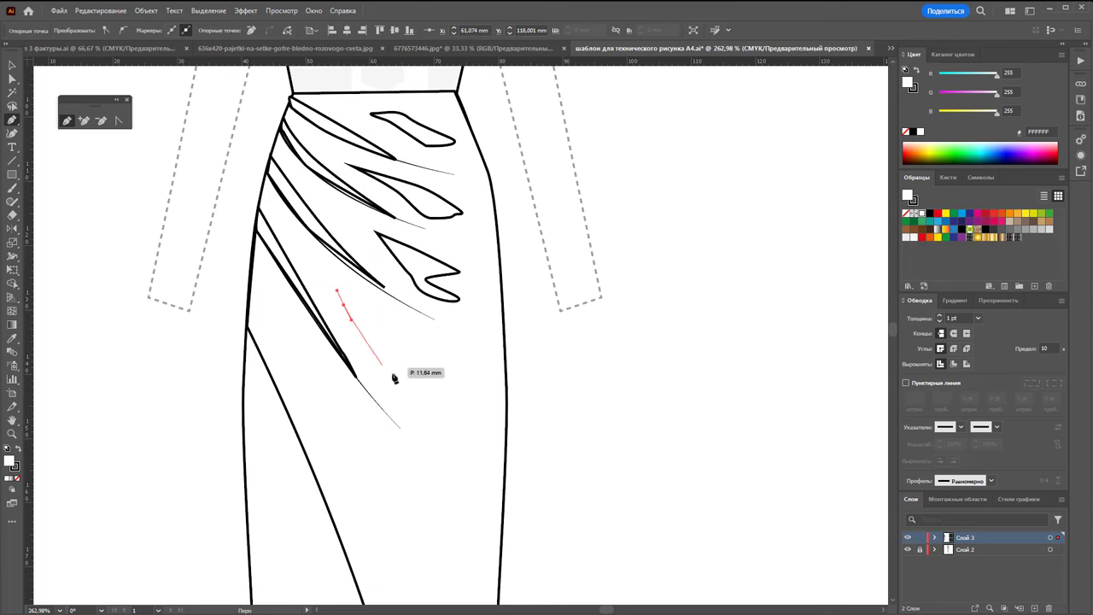
left_click(459, 418)
left_click(462, 393)
left_click(408, 348)
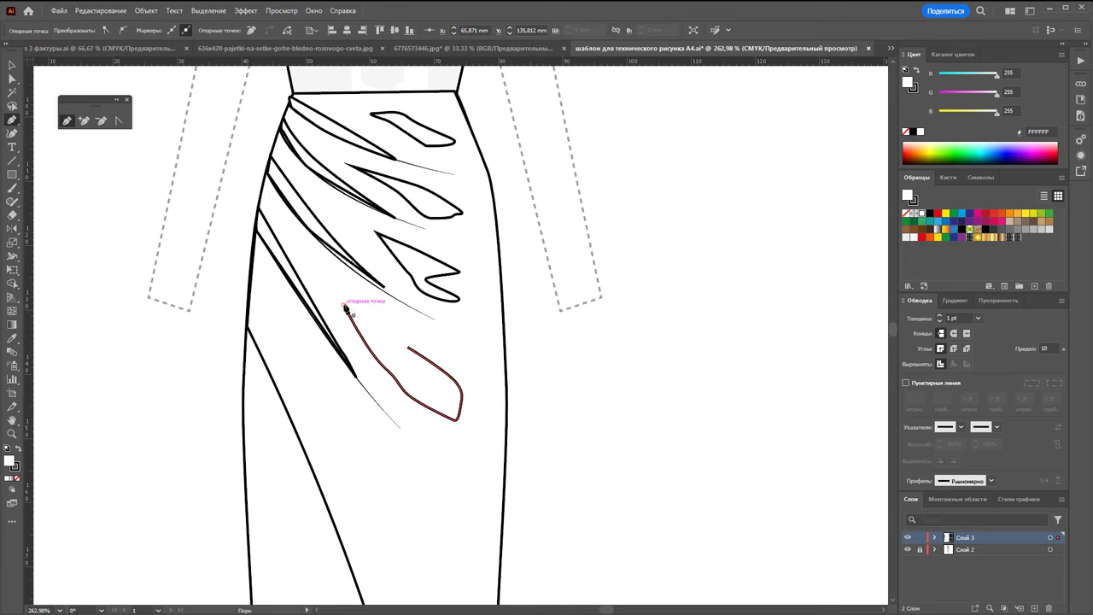
Outline the closed wrap overlap panel along the skirt's diagonal
scroll(425, 408, "down", 2)
scroll(419, 390, "down", 2)
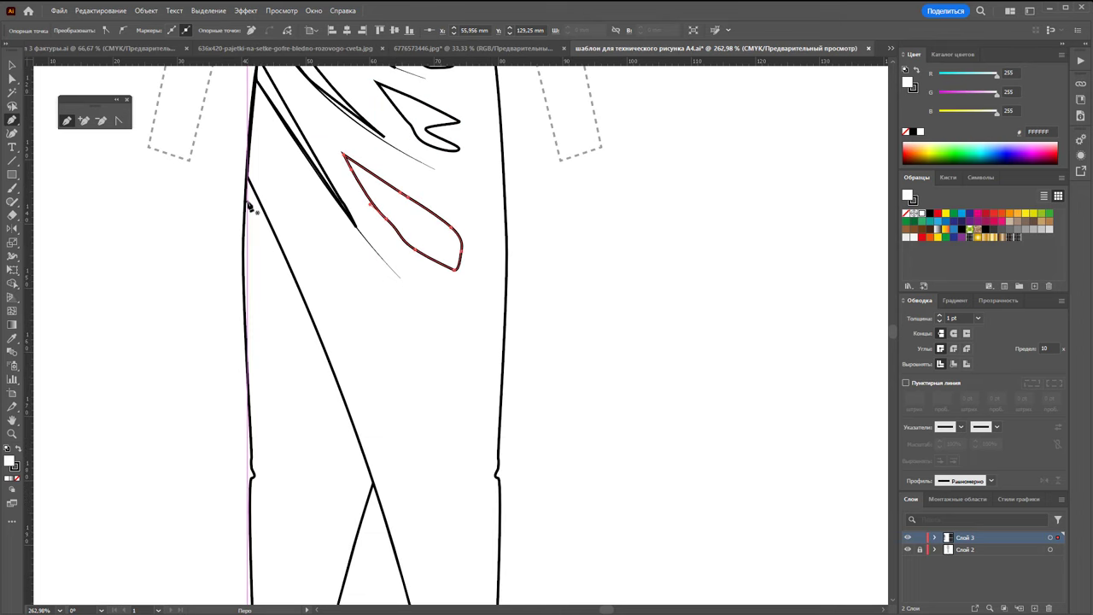
left_click(248, 207)
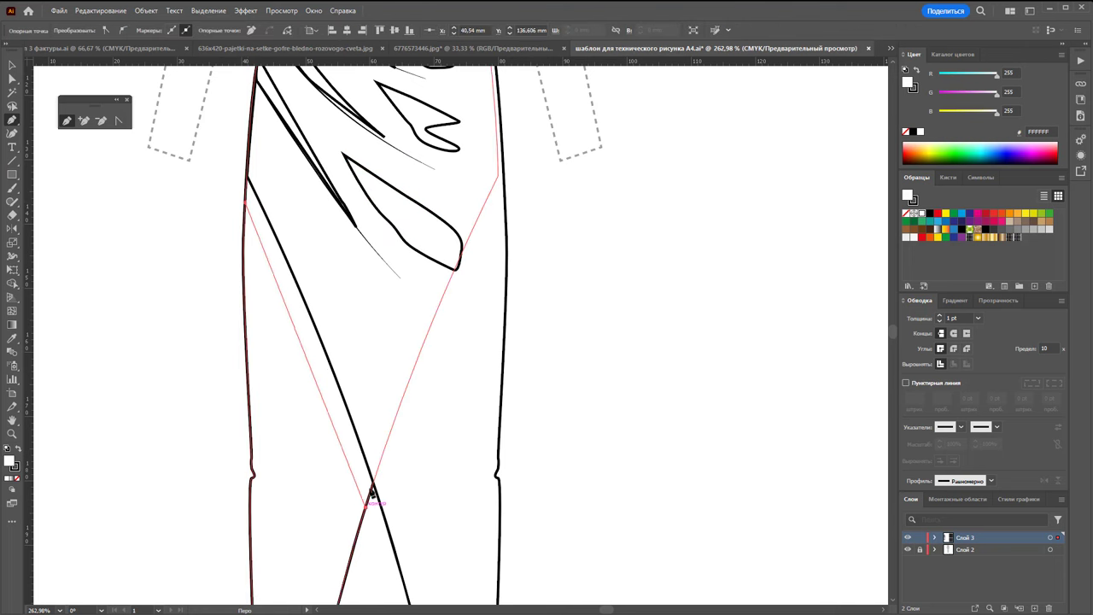
left_click(374, 484)
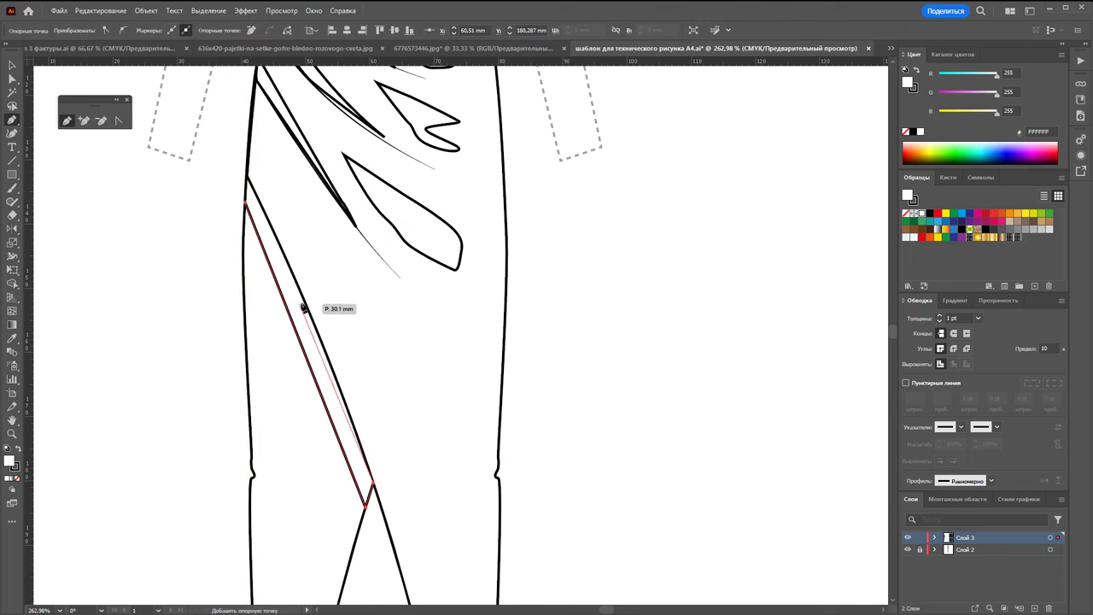
left_click(365, 508)
left_click(246, 177)
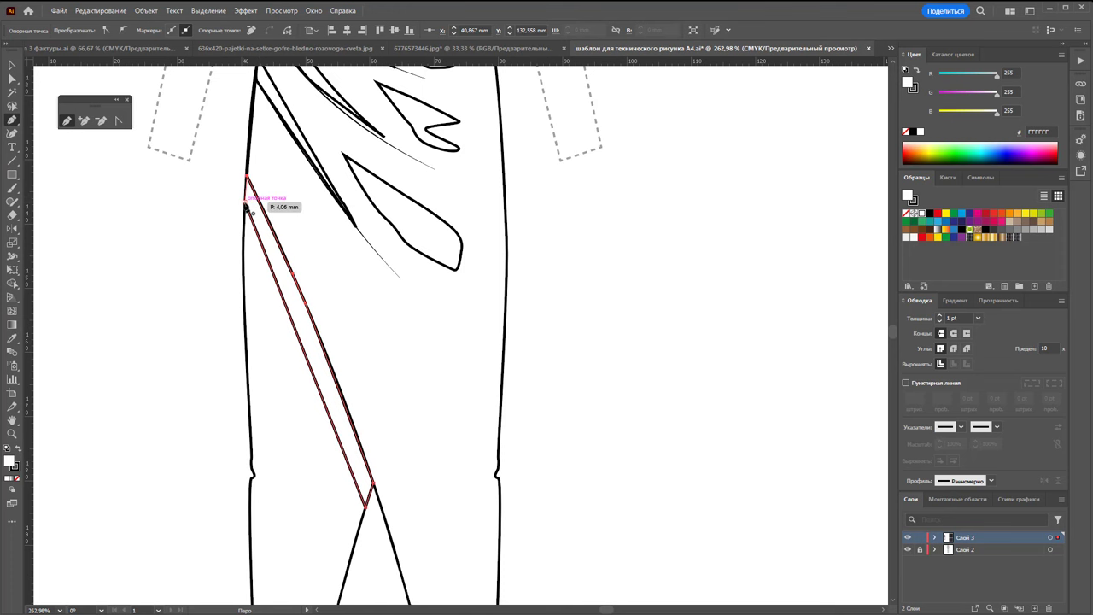
left_click(248, 207)
Zoom out and pen the triangular front slit with a curved right edge to the hem
scroll(398, 322, "down", 5)
key("z")
left_click(408, 424, "alt")
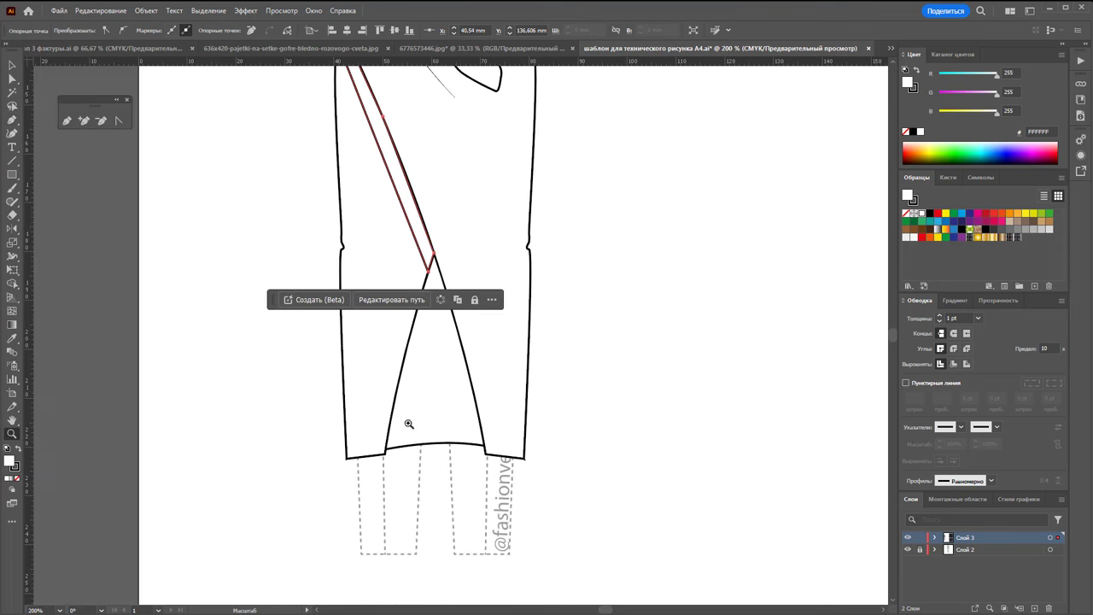
left_click(22, 64)
left_click(100, 143)
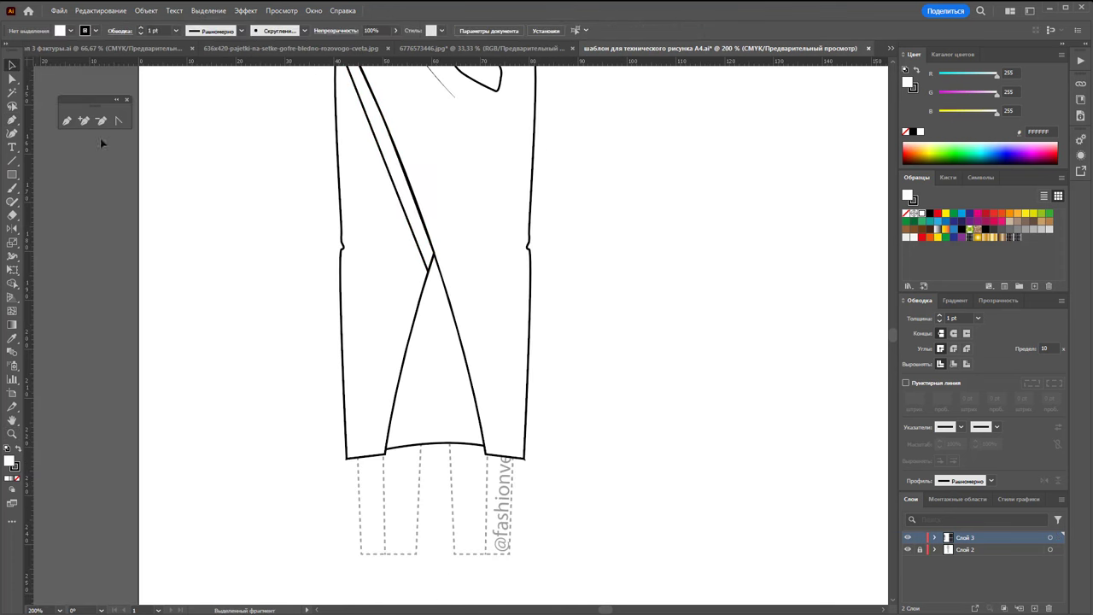
left_click(437, 296)
left_click(386, 449)
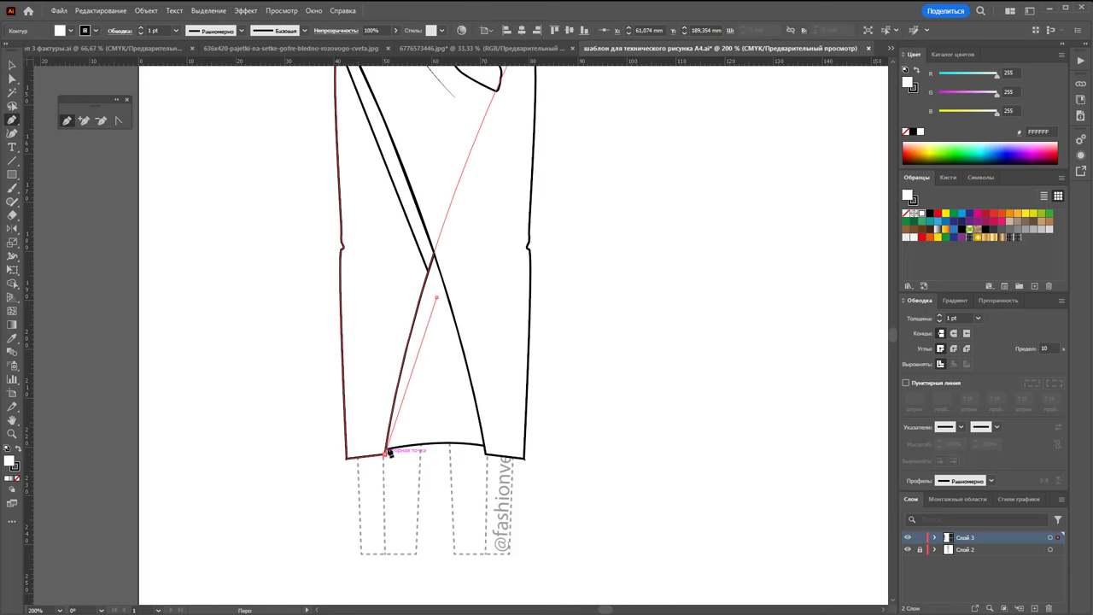
left_click(433, 257)
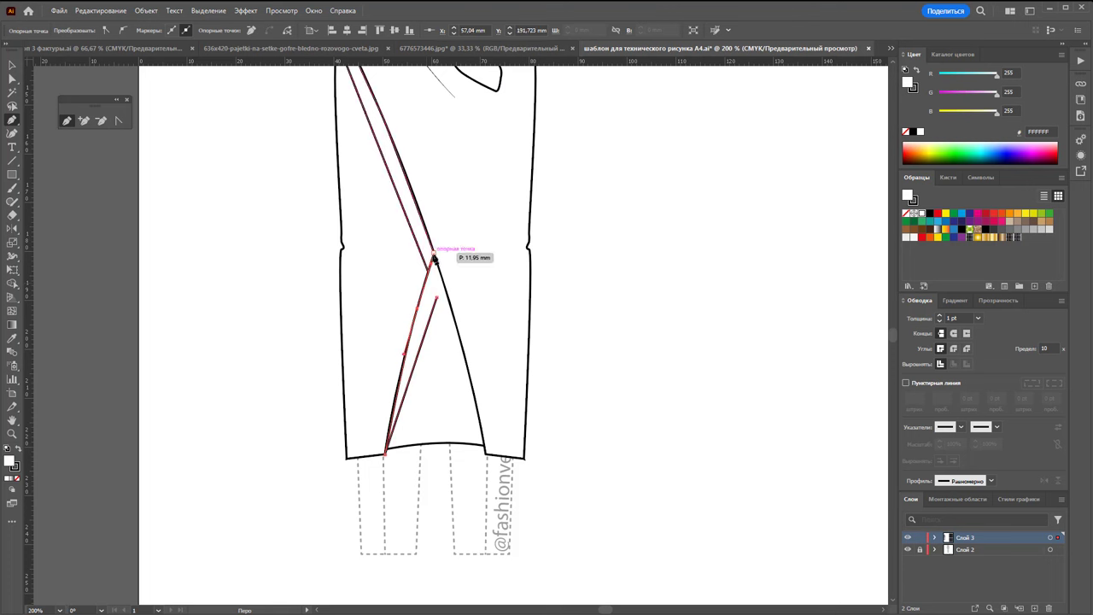
left_click_drag(433, 257, 485, 447)
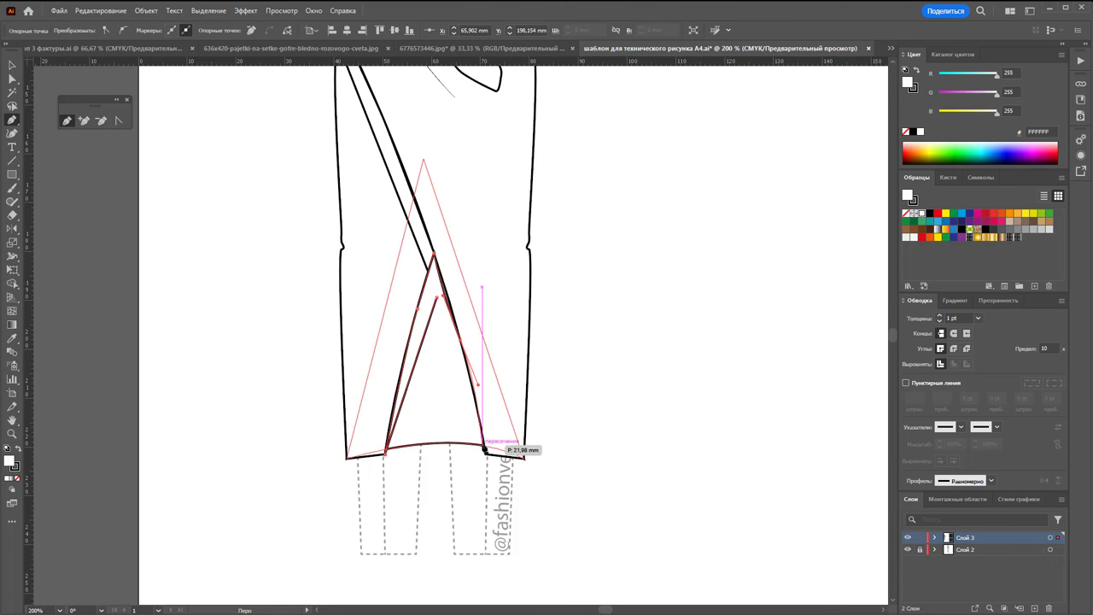
left_click(484, 448)
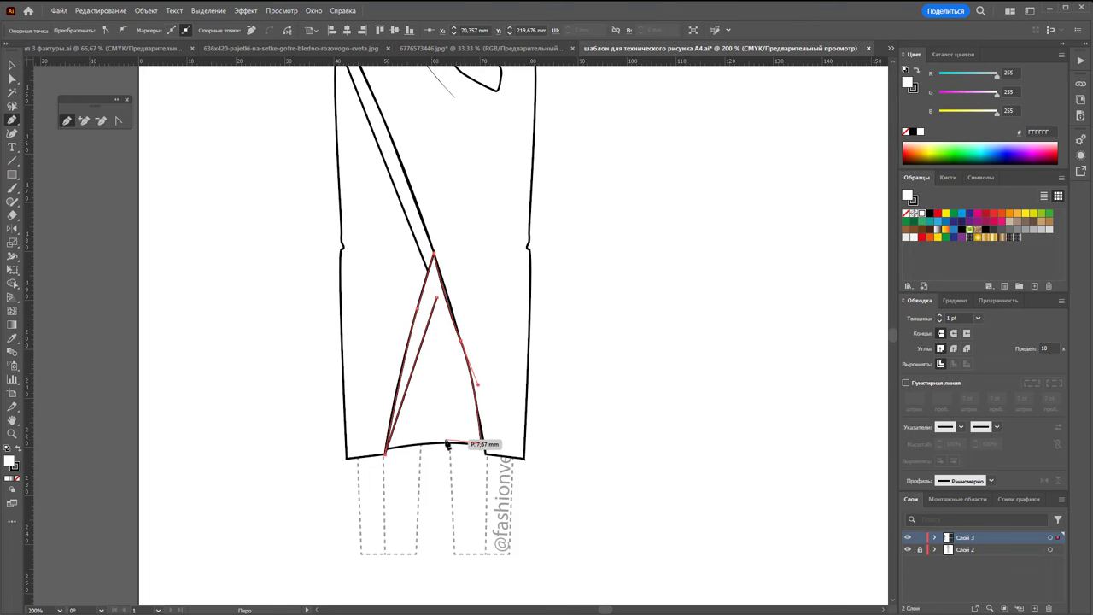
Add the slit's vertical centre line down to the hem
left_click(438, 445)
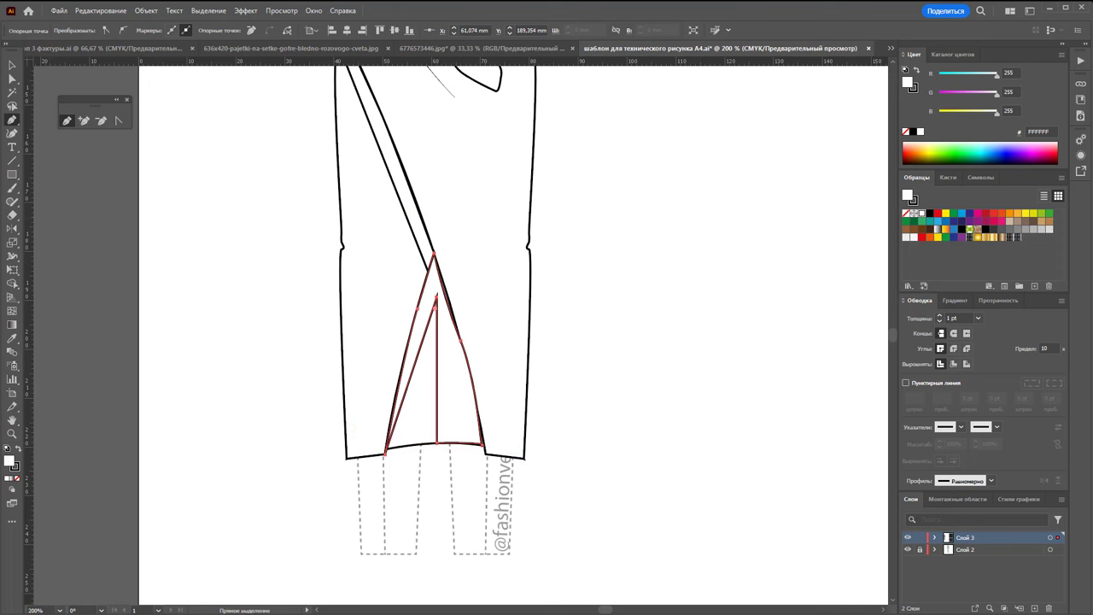
left_click(12, 65)
left_click(678, 305)
scroll(629, 302, "up", 4)
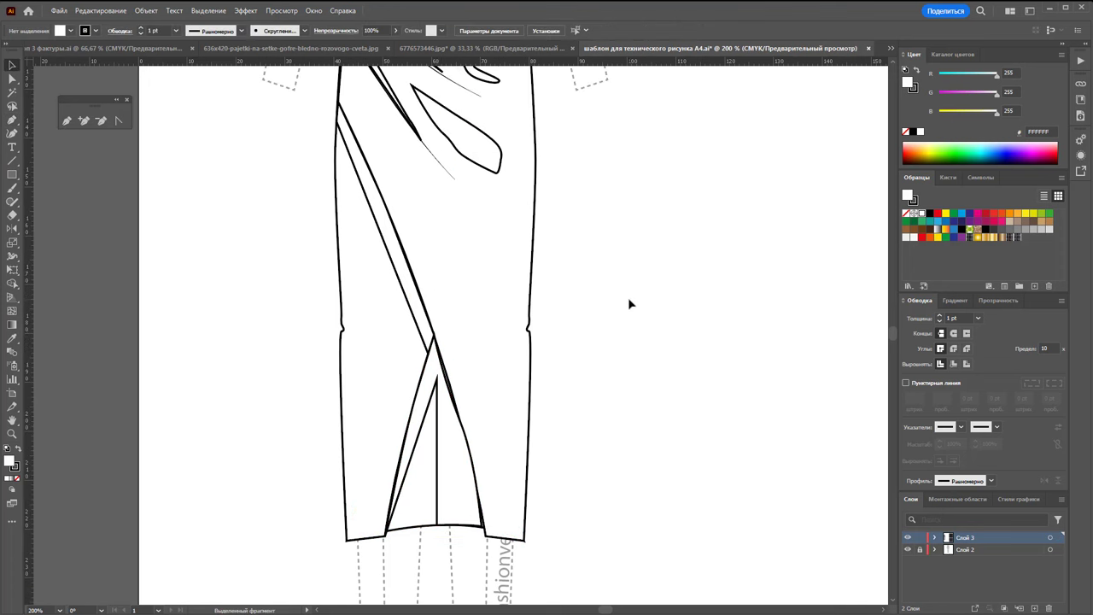
scroll(629, 305, "up", 3)
Zoom out and trace the left side seam panel from hem up to the waist
key("z")
left_click(371, 300, "alt")
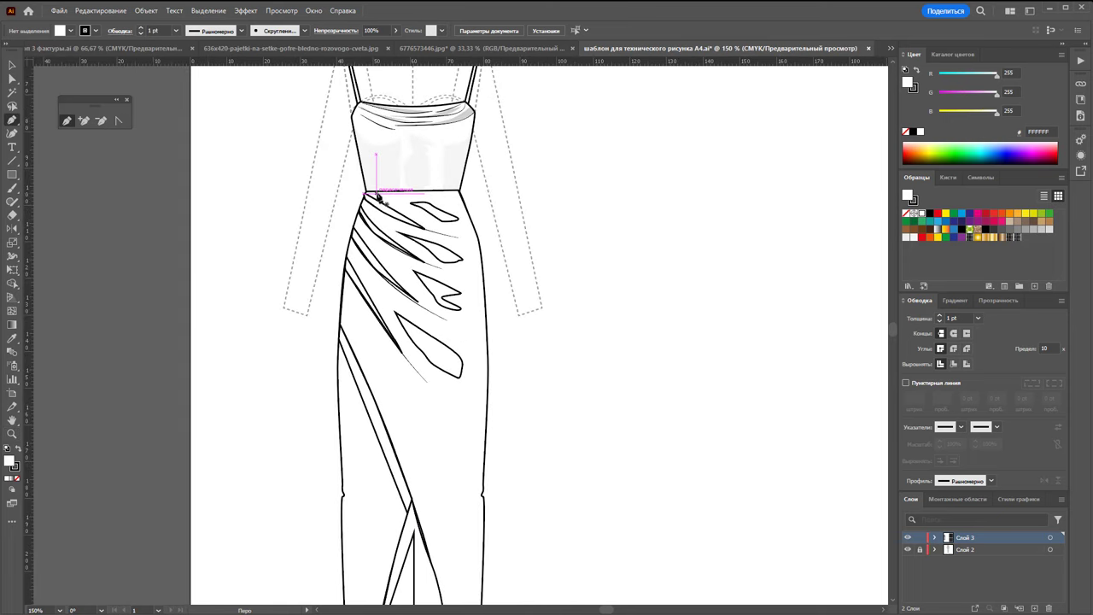
mouse_move(376, 195)
left_mouse_down()
mouse_move(355, 285)
mouse_move(360, 487)
mouse_move(347, 487)
left_mouse_up()
scroll(350, 336, "down", 4)
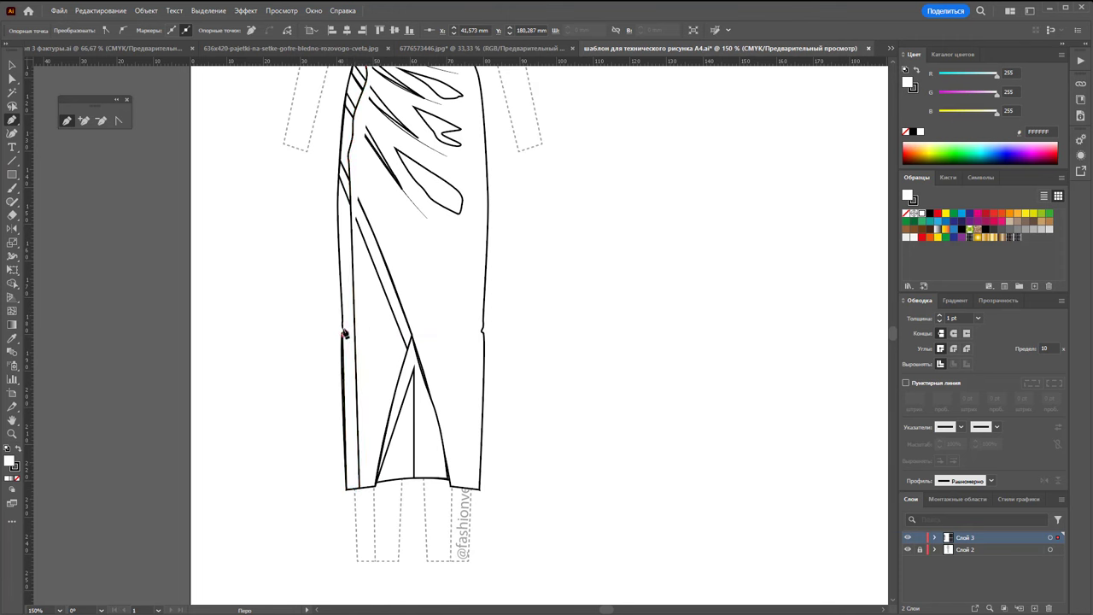
scroll(350, 246, "up", 2)
left_click_drag(351, 246, 362, 244)
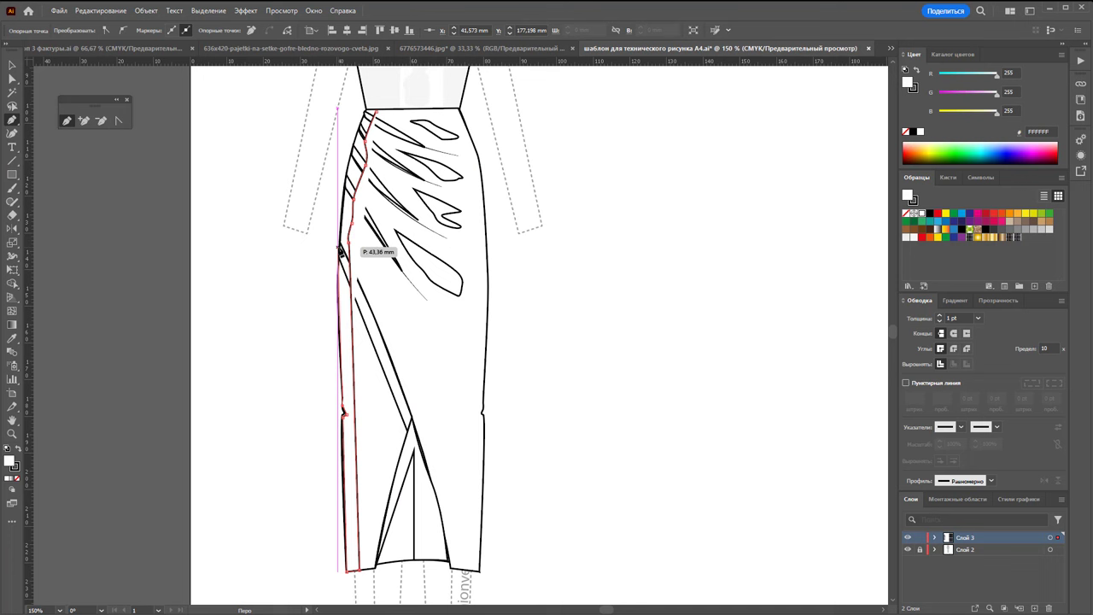
left_click(349, 181)
left_click(366, 111)
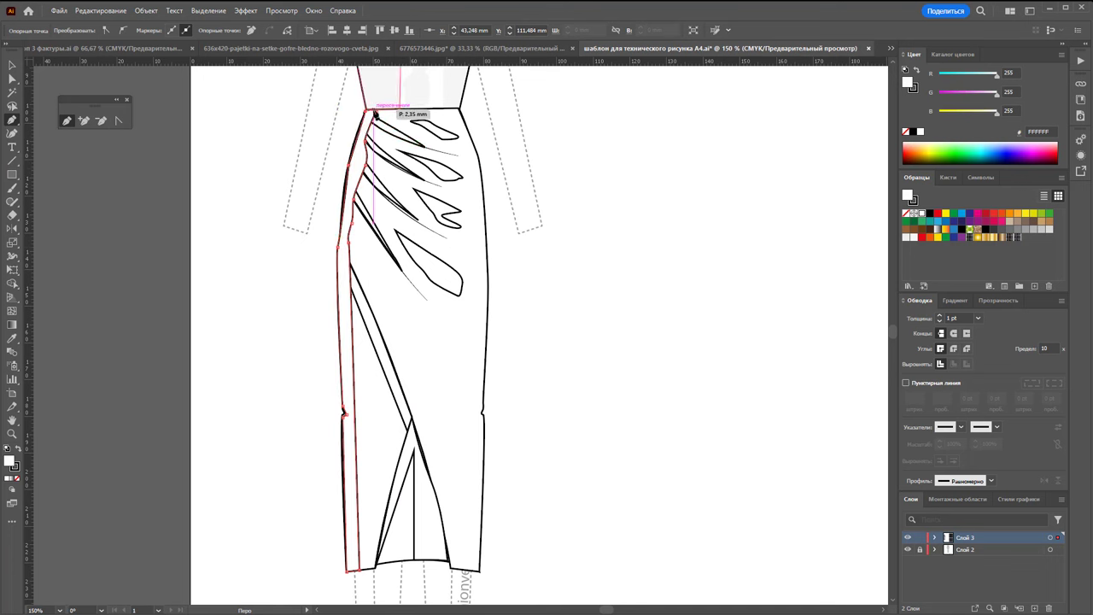
key("Escape")
left_click(445, 109)
Trace the narrow right side seam panel from waist to hem
left_click(470, 162)
left_click(470, 290)
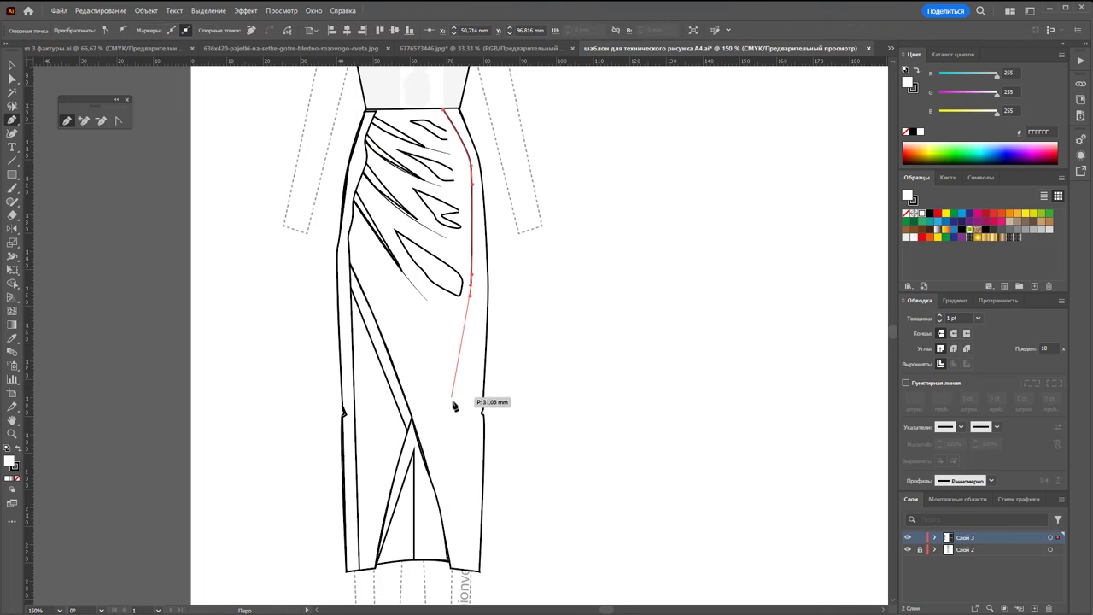
left_click(465, 432)
left_click(464, 571)
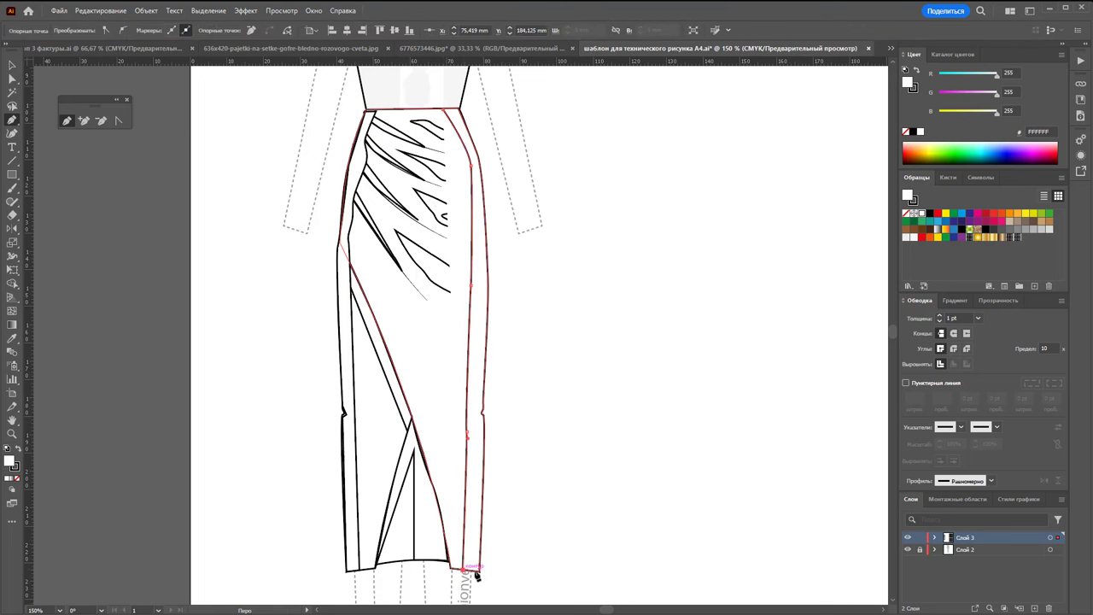
left_click(483, 398)
left_click(487, 227)
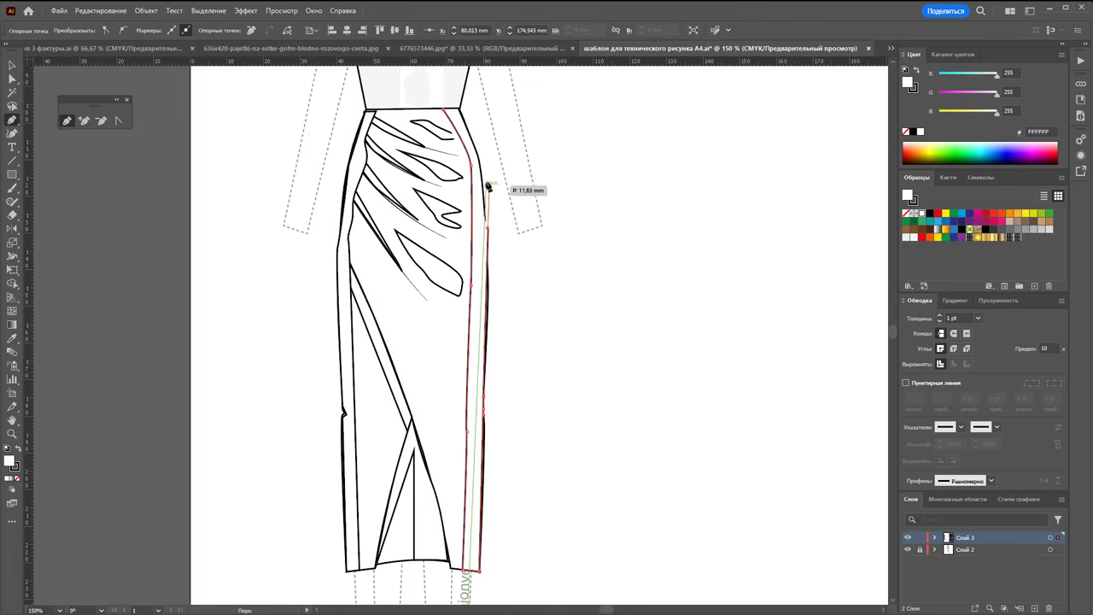
left_click(480, 155)
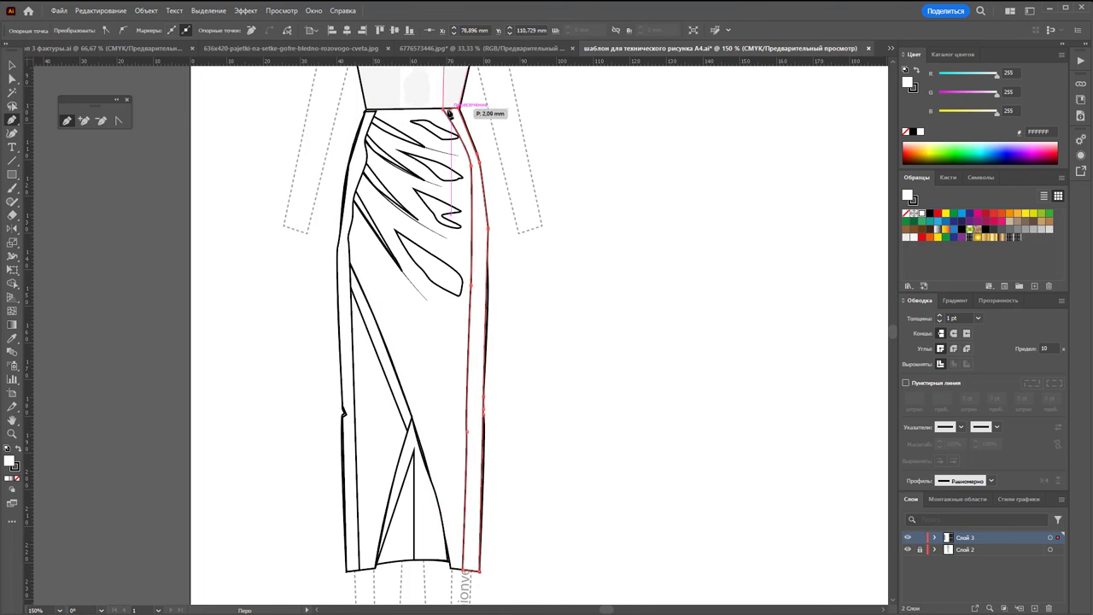
left_click(12, 65)
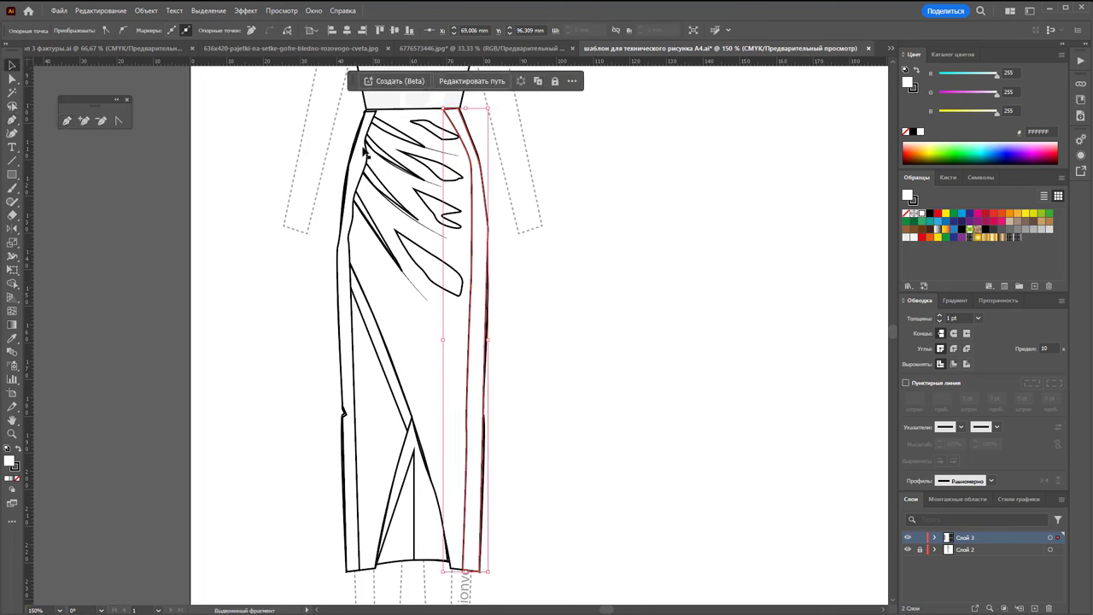
left_click(399, 136)
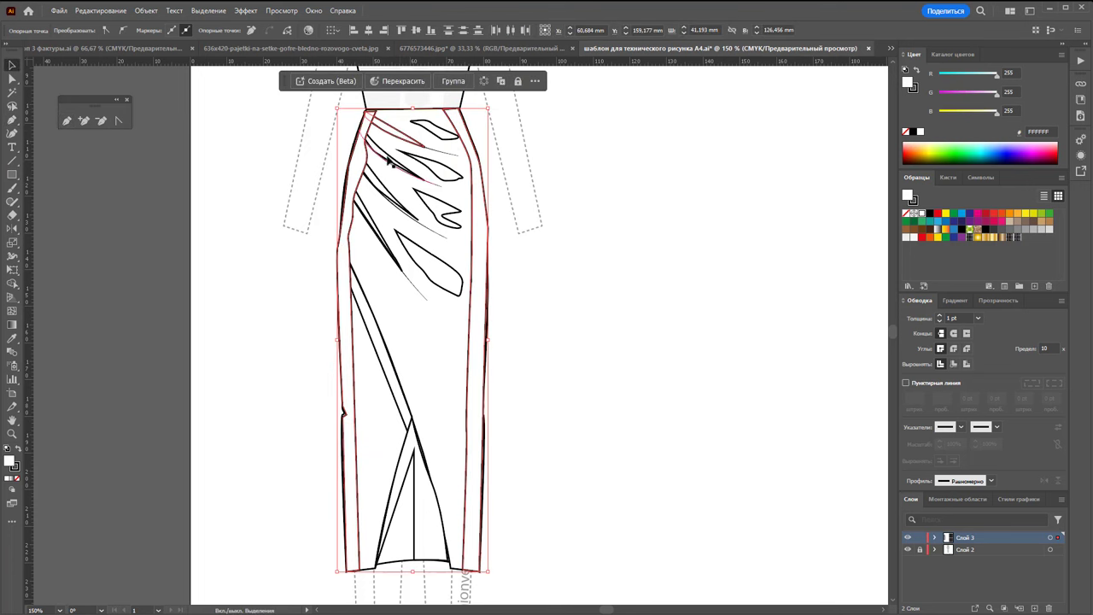
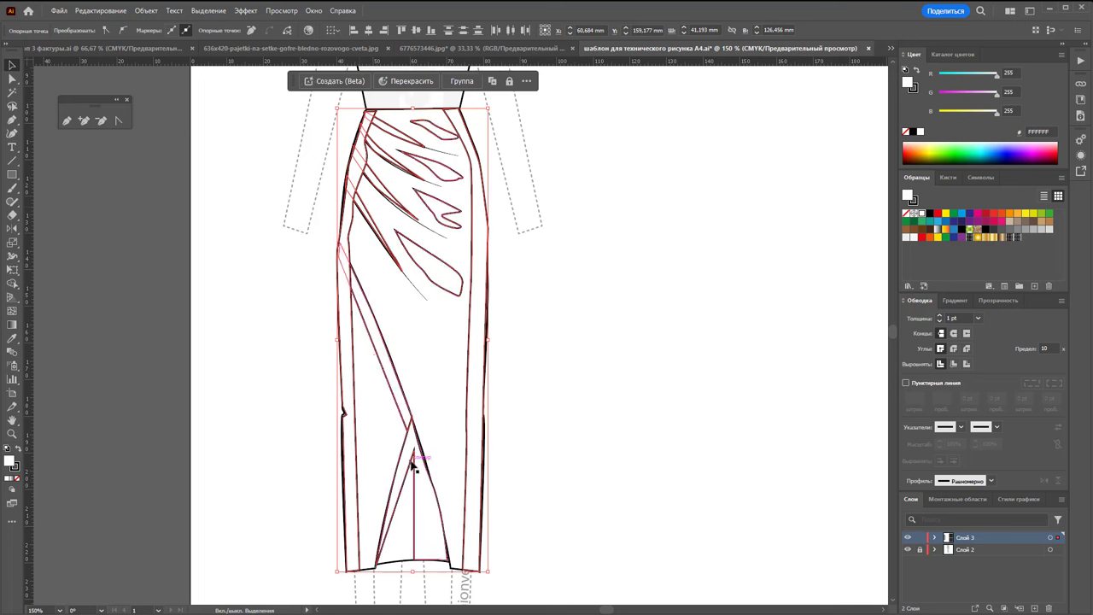
Eyedrop the light grey dress shading onto the selected skirt drape shapes, then deselect
left_click(11, 339)
scroll(459, 132, "up", 1)
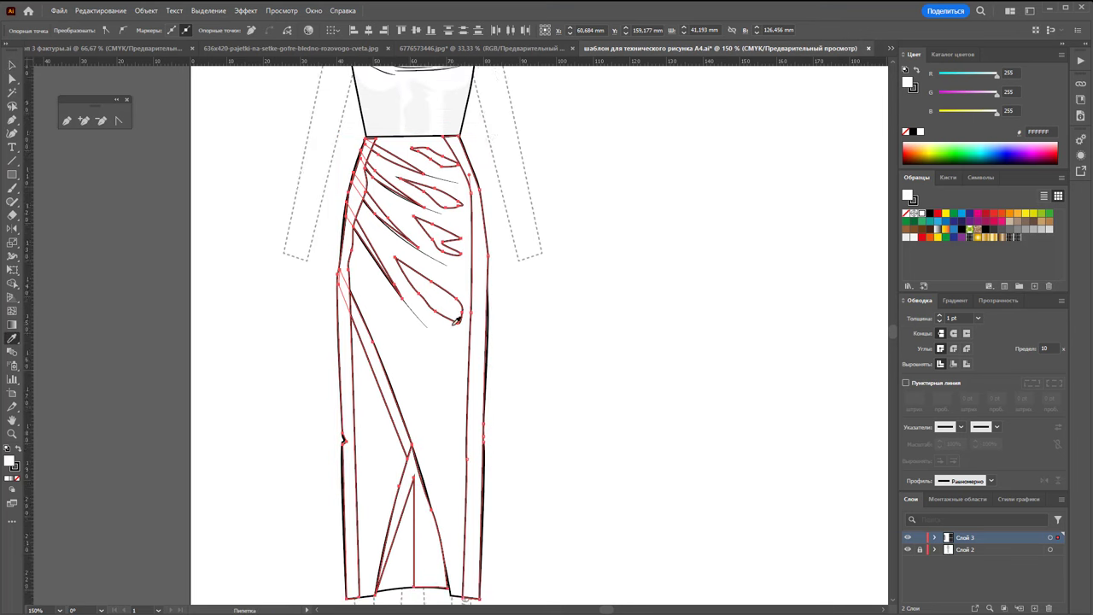
scroll(459, 132, "up", 2)
left_click(465, 126)
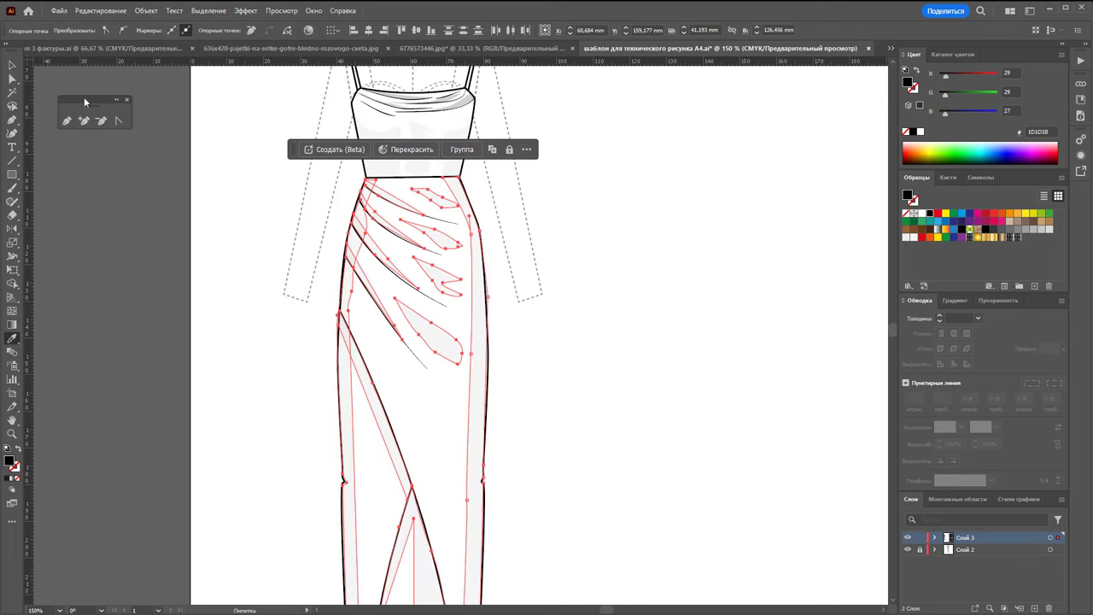
key("v")
left_click(662, 369)
Zoom in closely on the bodice and shoulders
scroll(638, 341, "down", 3)
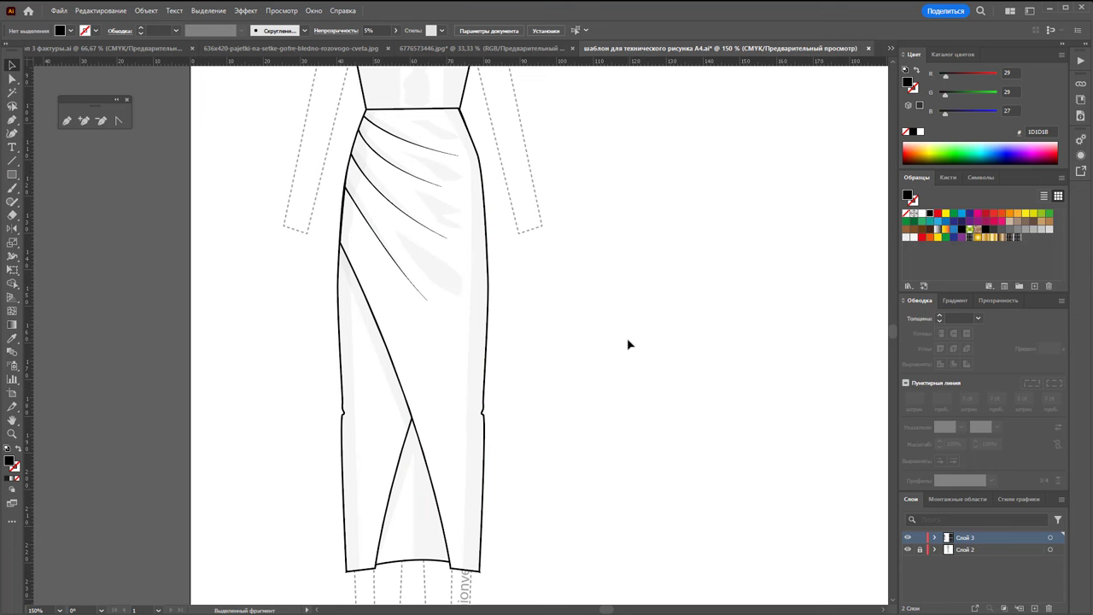
scroll(627, 338, "up", 1)
scroll(628, 345, "up", 1)
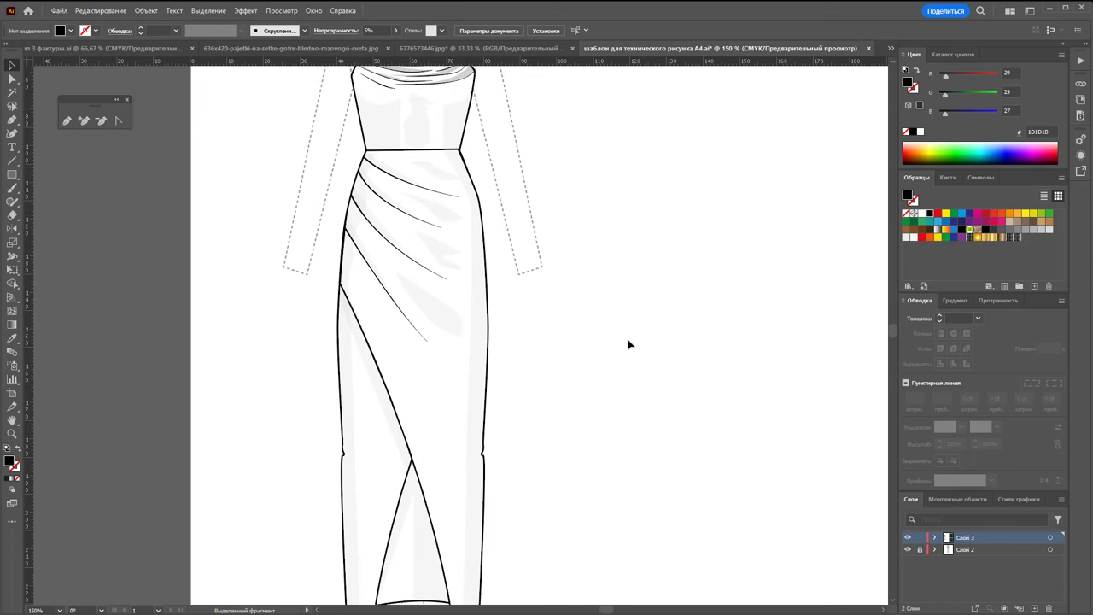
scroll(626, 317, "up", 3)
scroll(624, 315, "down", 2)
key("z")
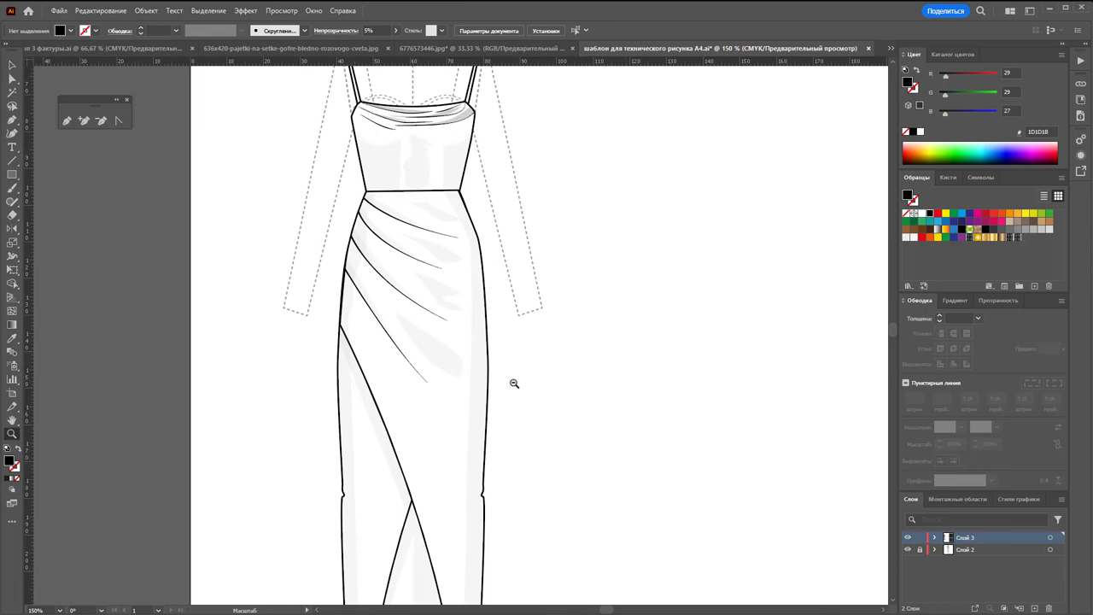
left_click(515, 380, "alt")
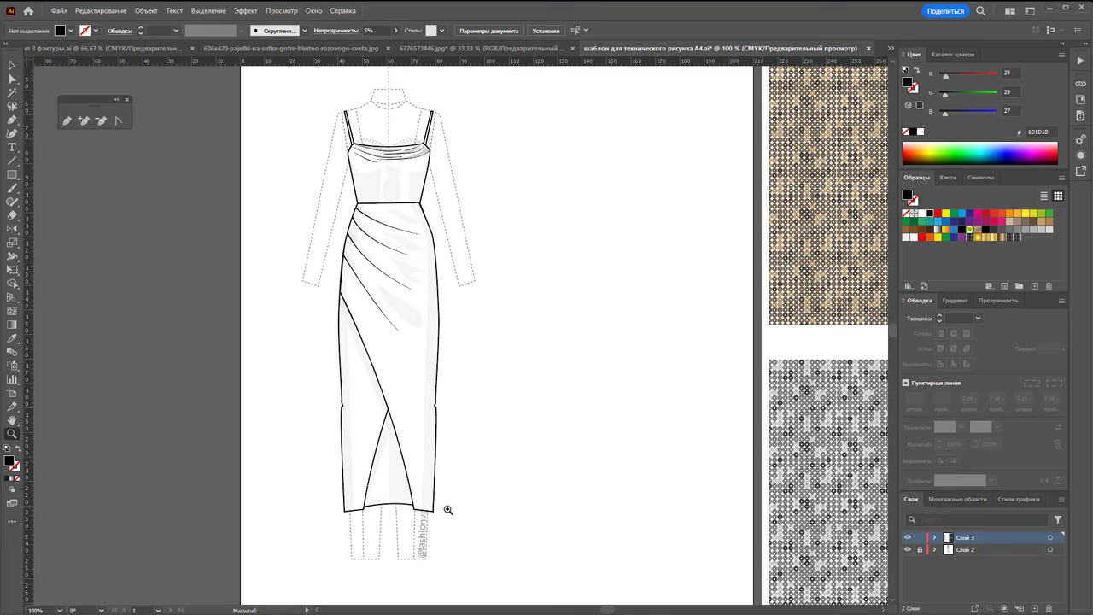
scroll(563, 325, "up", 1)
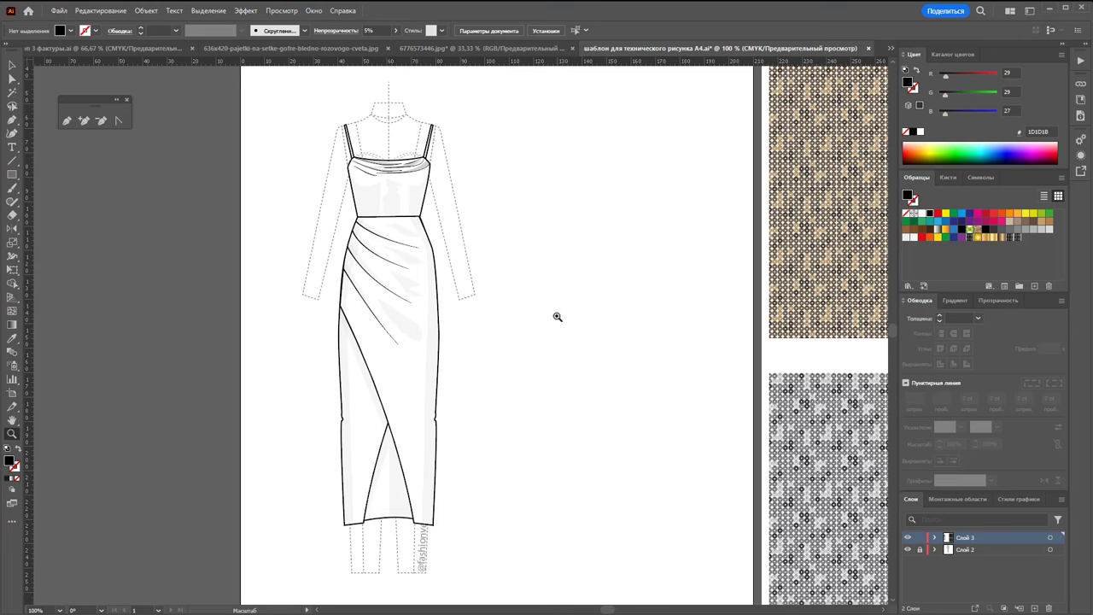
left_click_drag(498, 210, 618, 230)
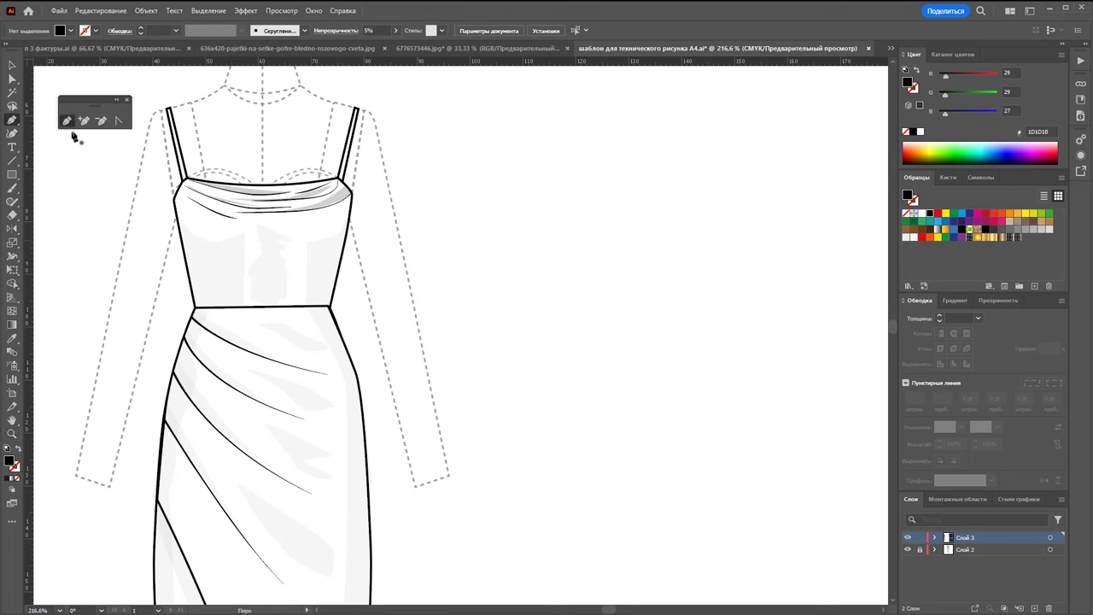
Lock the dress layer and draw a small closed loop off the bodice's right top edge
left_click(355, 192)
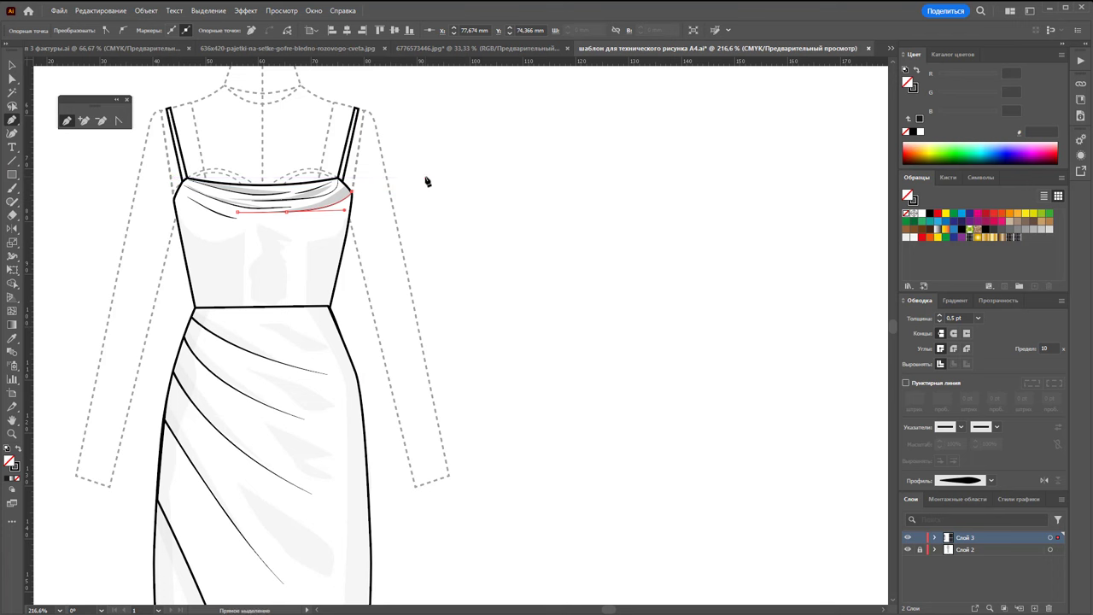
left_click(919, 538)
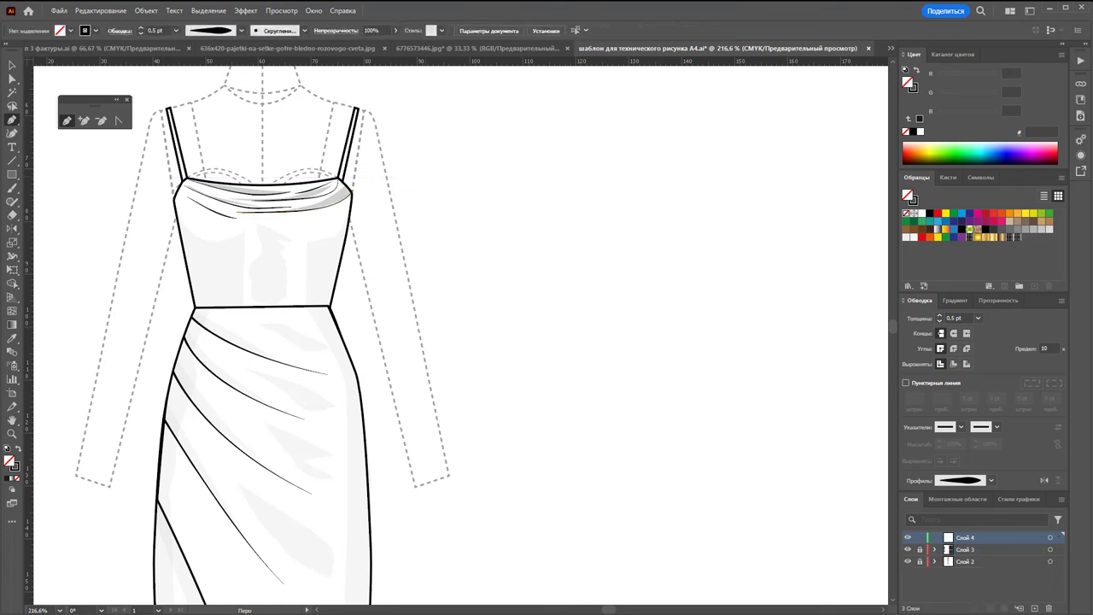
left_click_drag(352, 197, 416, 187)
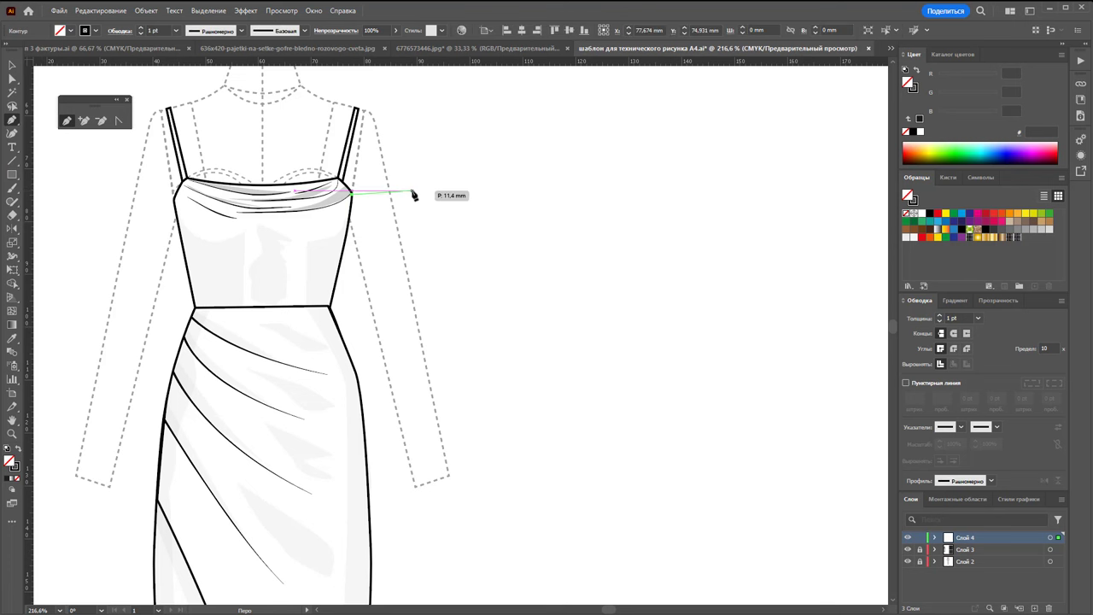
left_click_drag(352, 197, 357, 202)
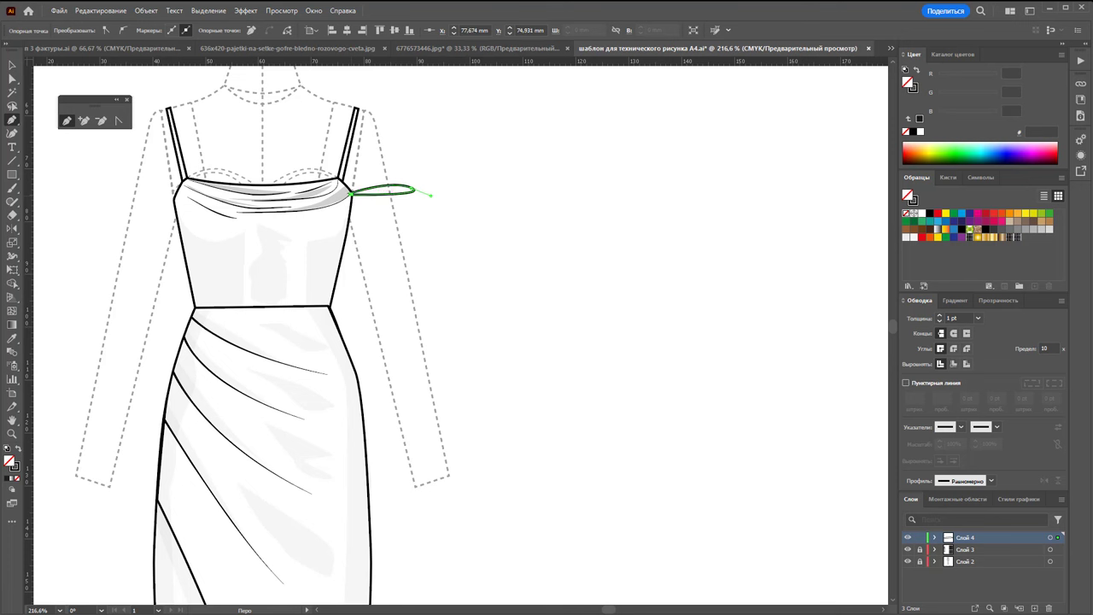
key("v")
left_click(403, 272)
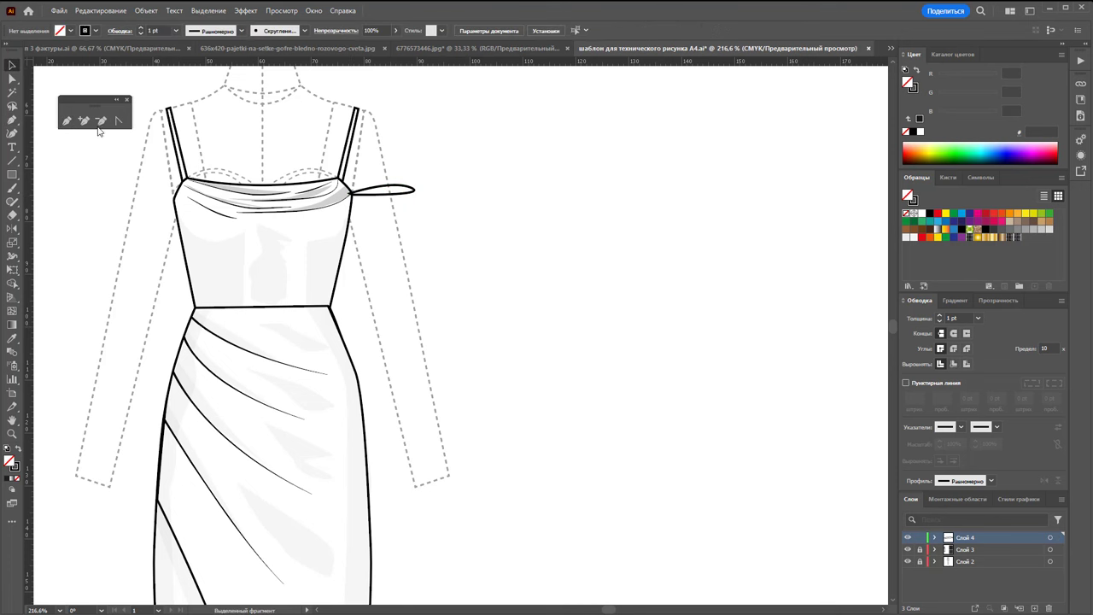
Draw the wavy sleeve outline from the shoulder loop down to the cuff and back
left_click(416, 193)
left_click_drag(419, 229, 426, 249)
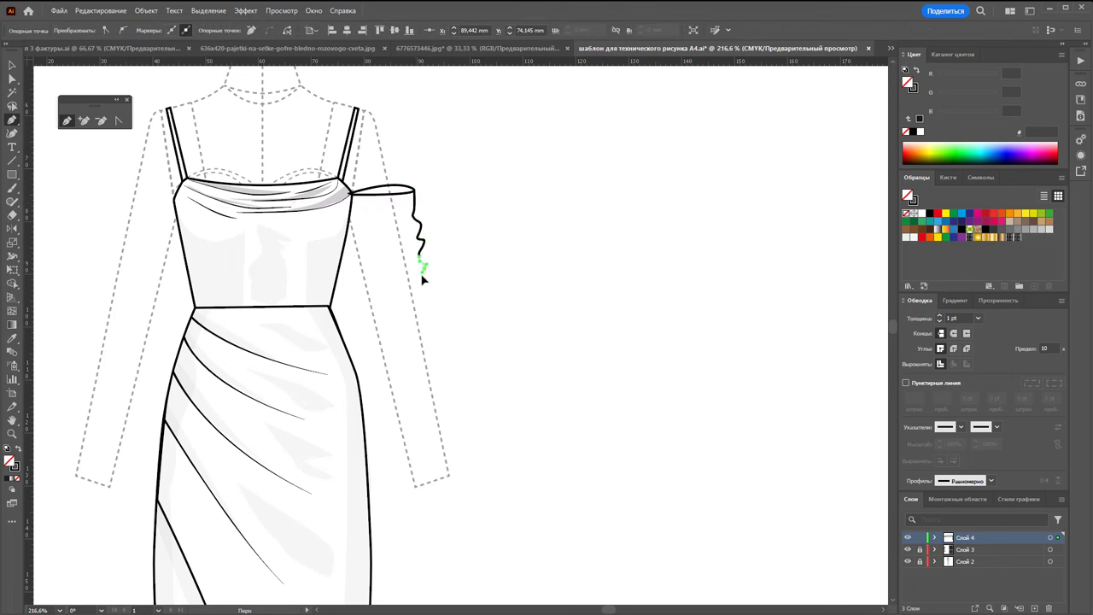
left_click_drag(425, 317, 430, 312)
left_click(437, 388)
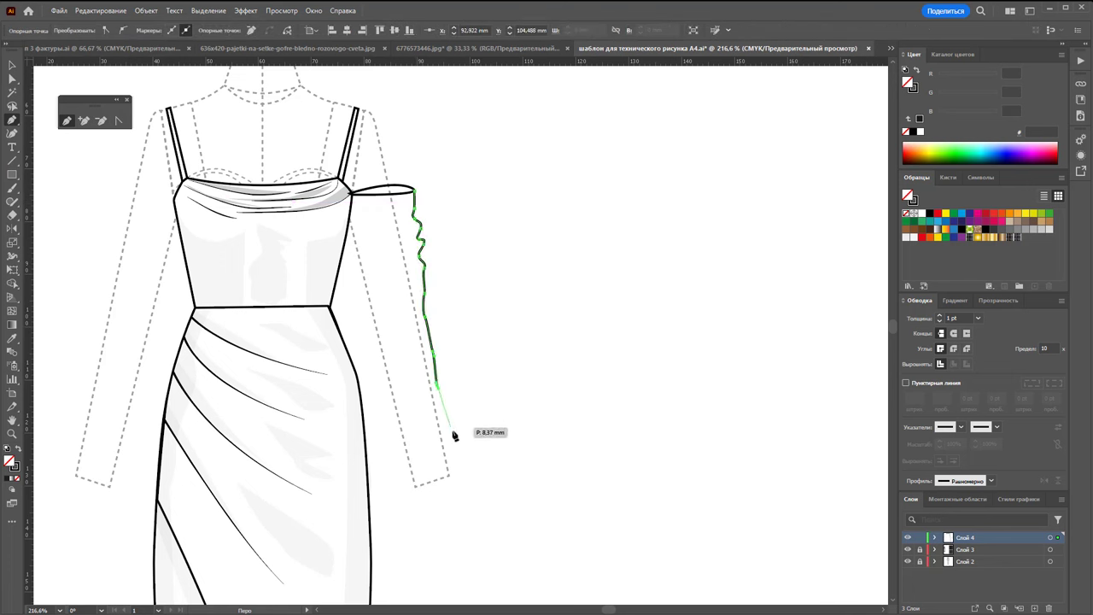
left_click(449, 471)
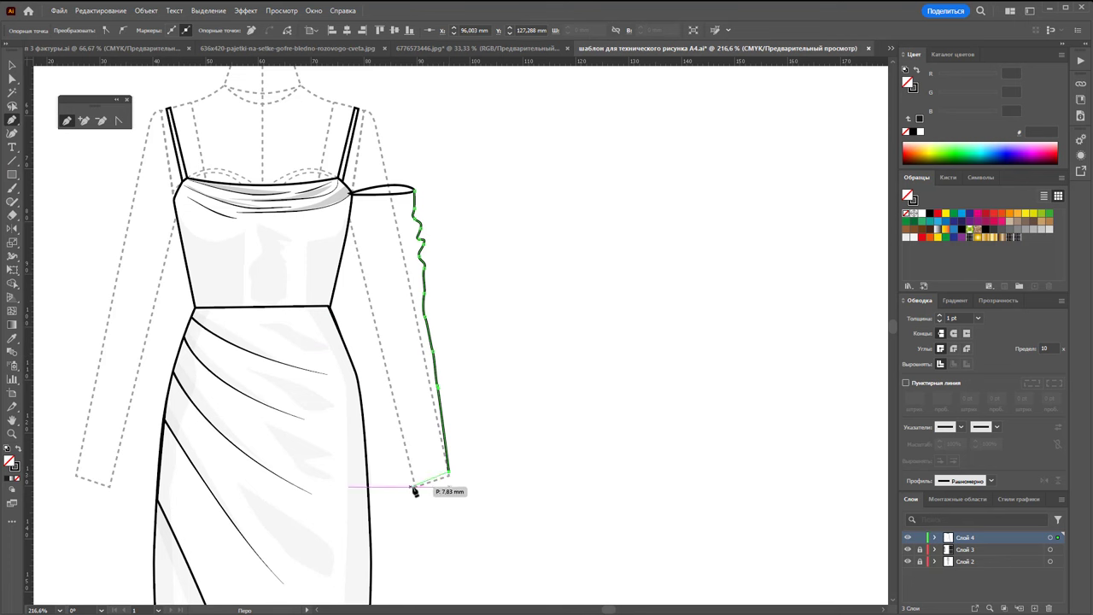
left_click(415, 485)
left_click(384, 362)
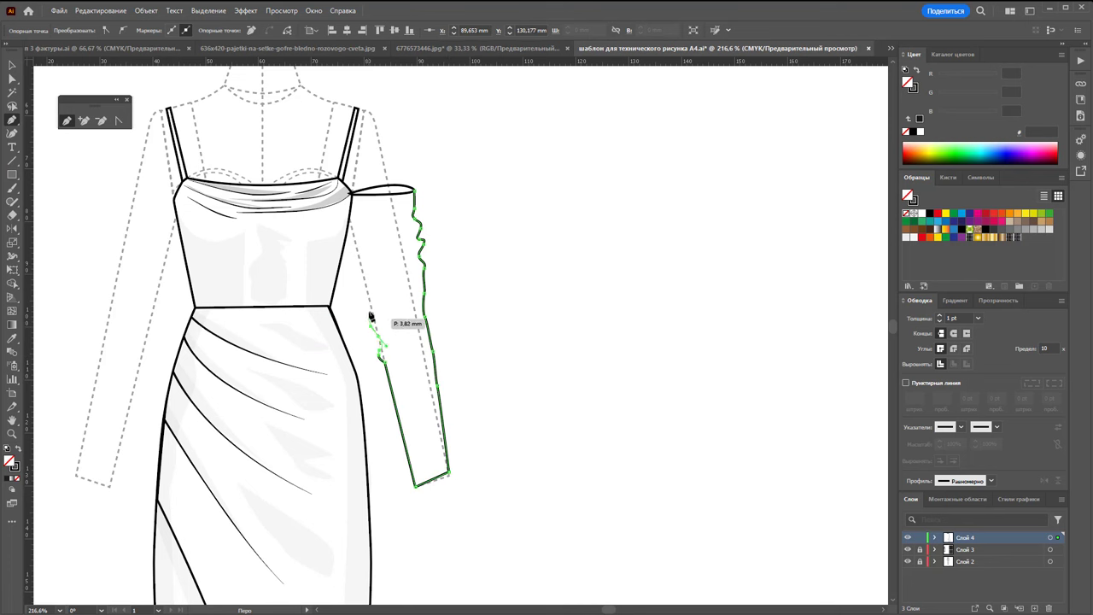
left_click(361, 256)
left_click(351, 194)
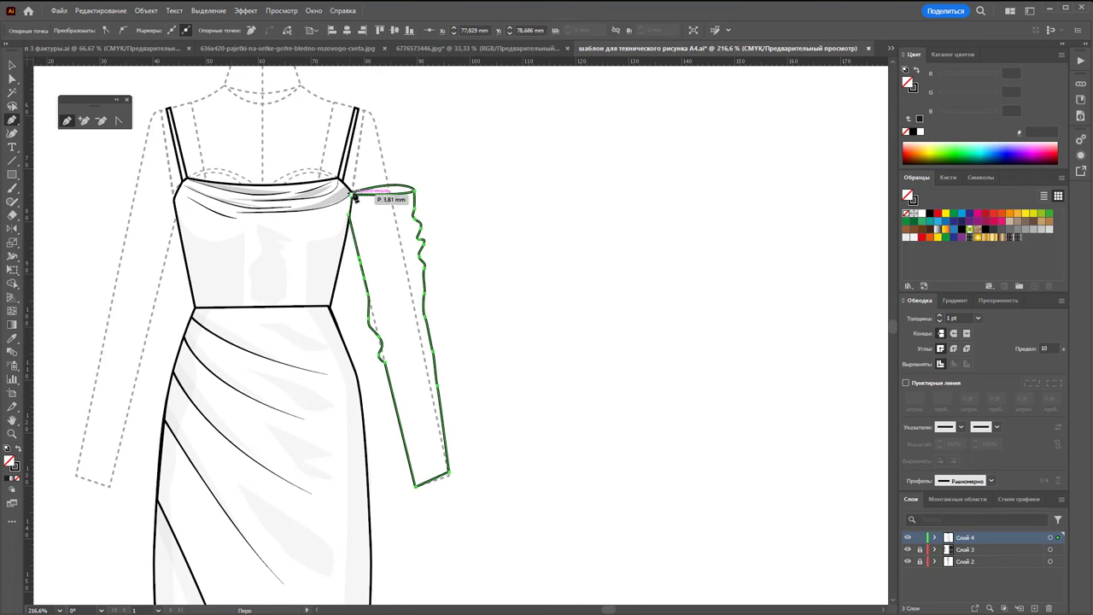
left_click(417, 195)
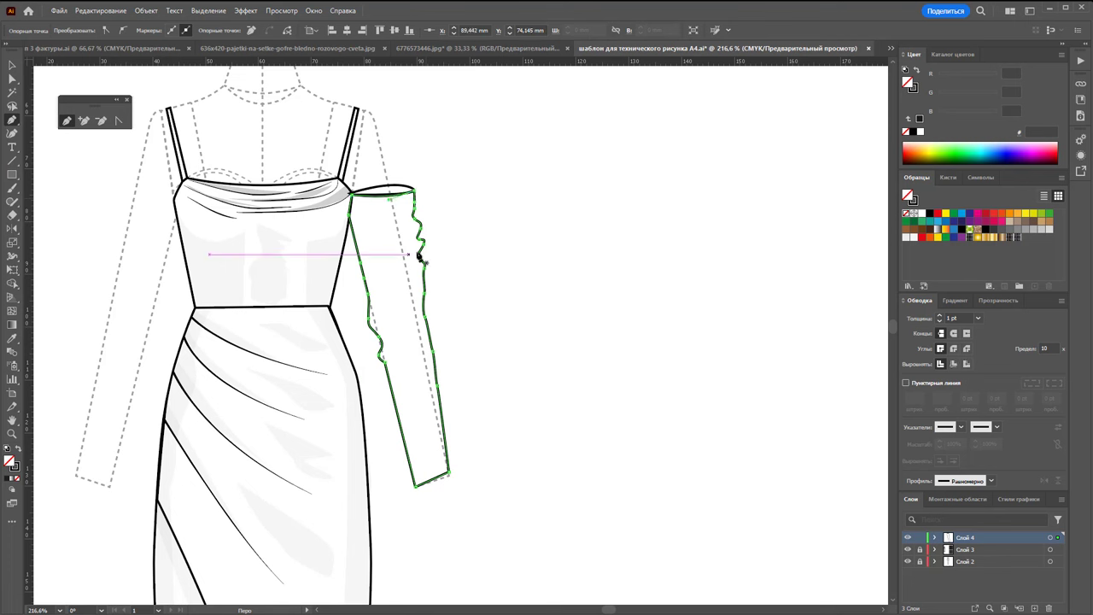
Draw four short fold lines across the upper sleeve down to the elbow
left_click(12, 66)
left_click(217, 205)
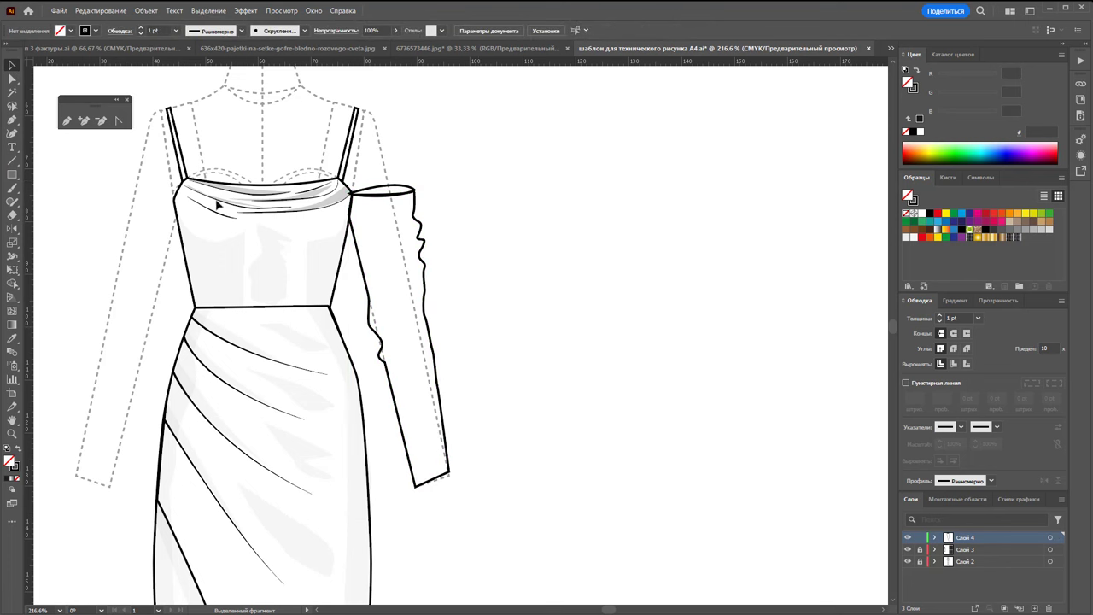
key("p")
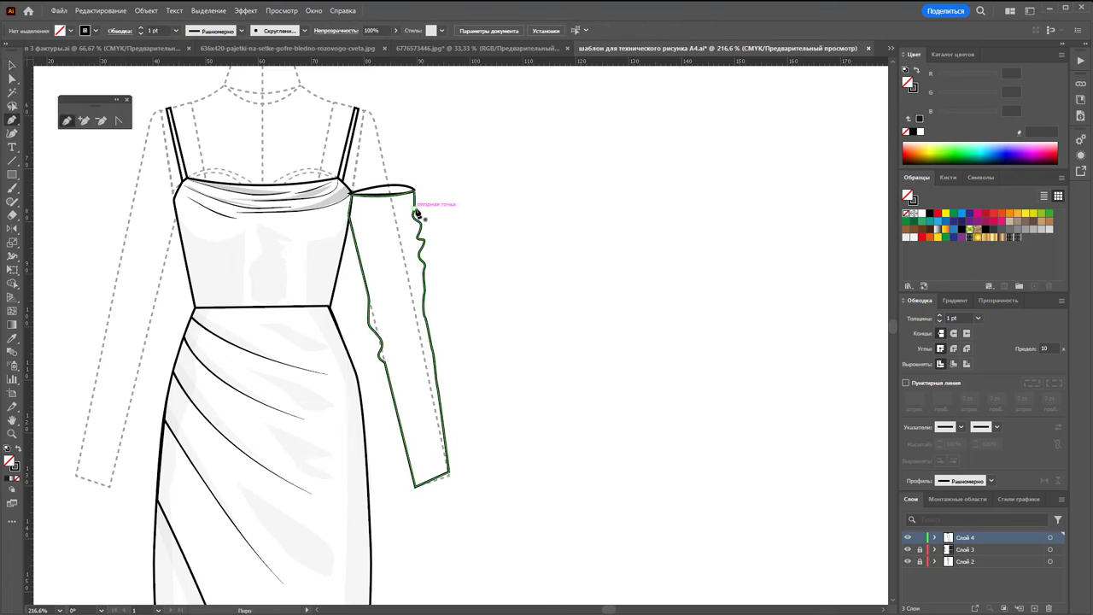
left_click(414, 210)
left_click(359, 224)
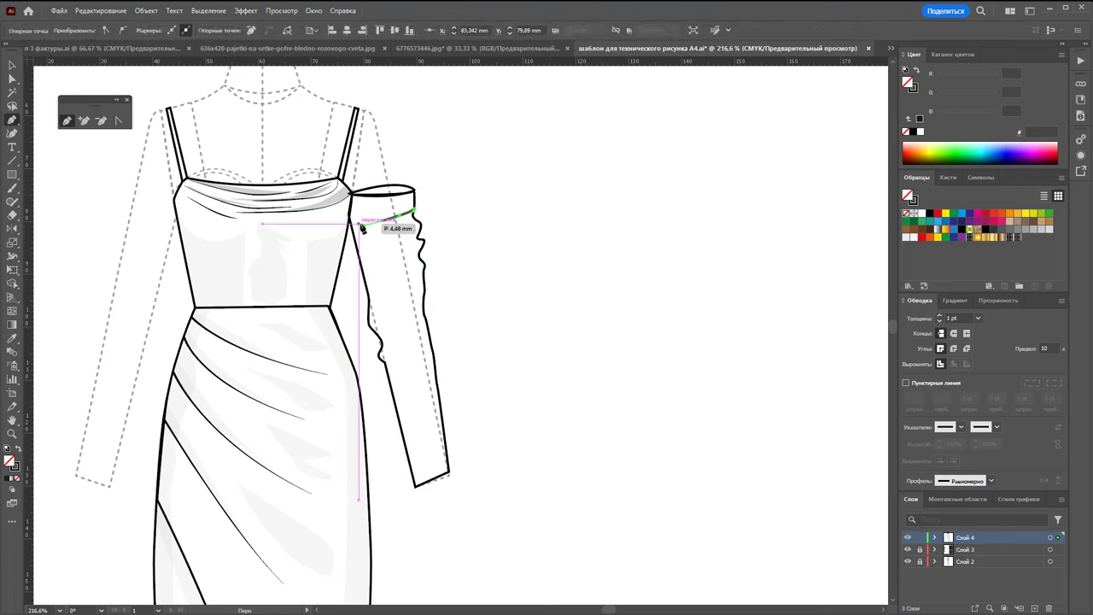
key("ctrl+shift+a")
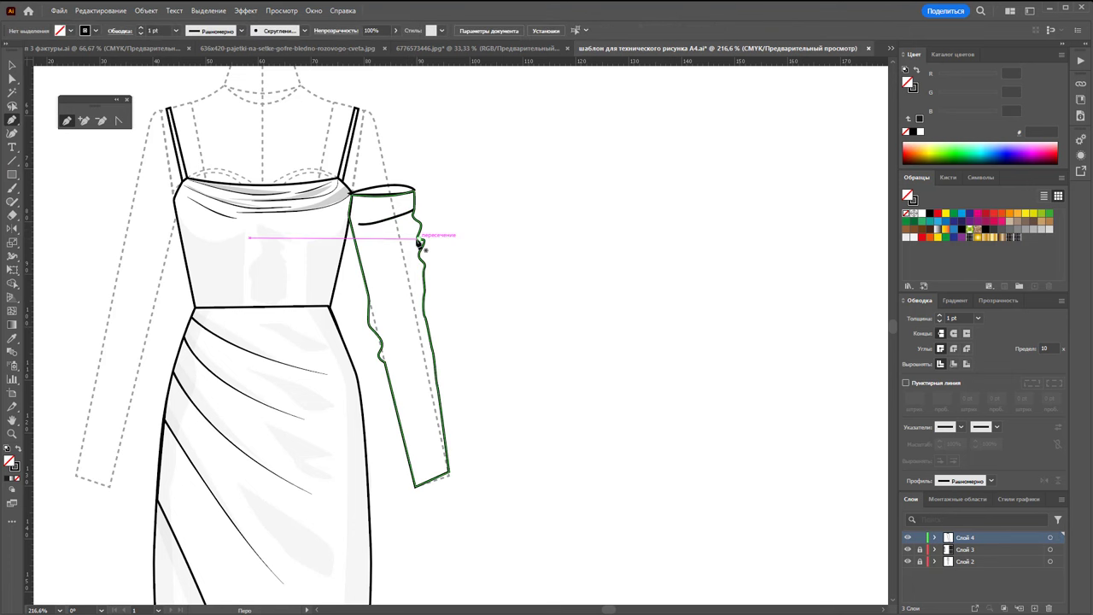
left_click(419, 245)
left_click(360, 250)
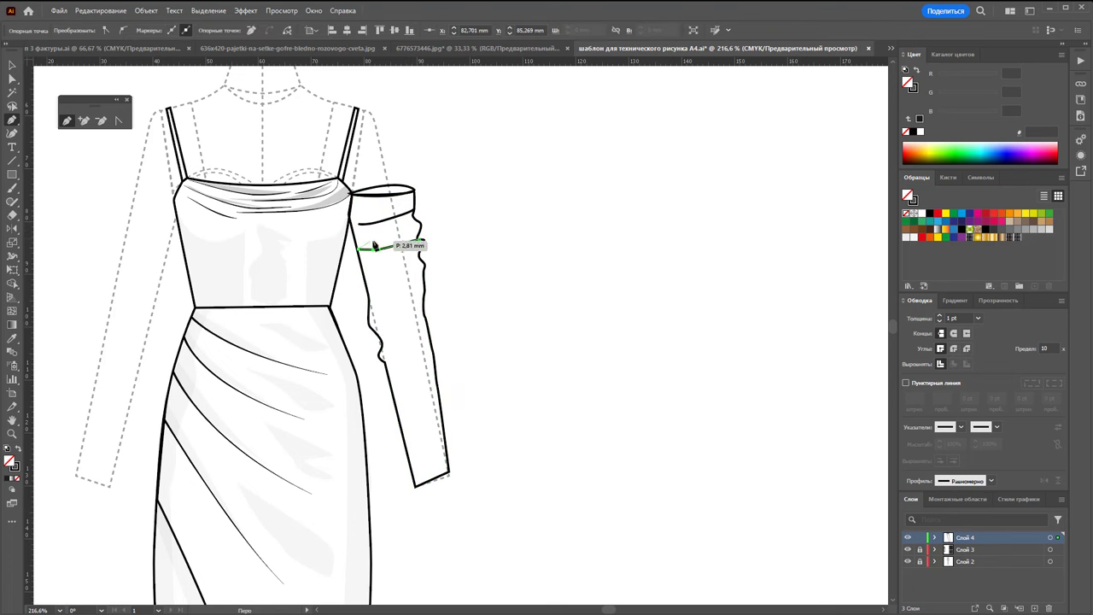
key("ctrl+shift+a")
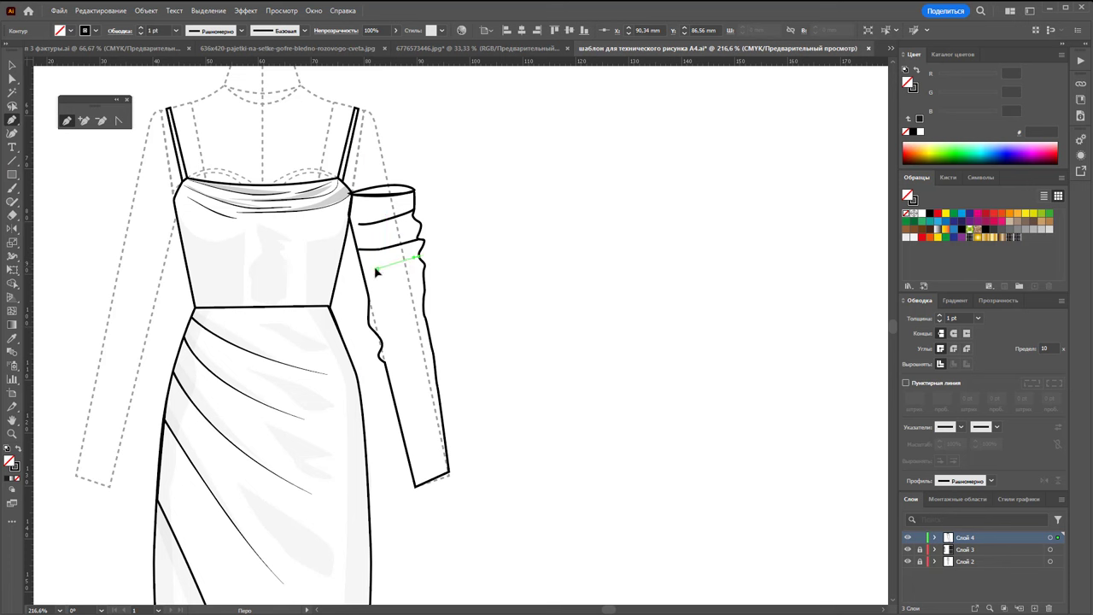
left_click(379, 267)
left_click(424, 255)
key("ctrl+shift+a")
left_click(373, 304)
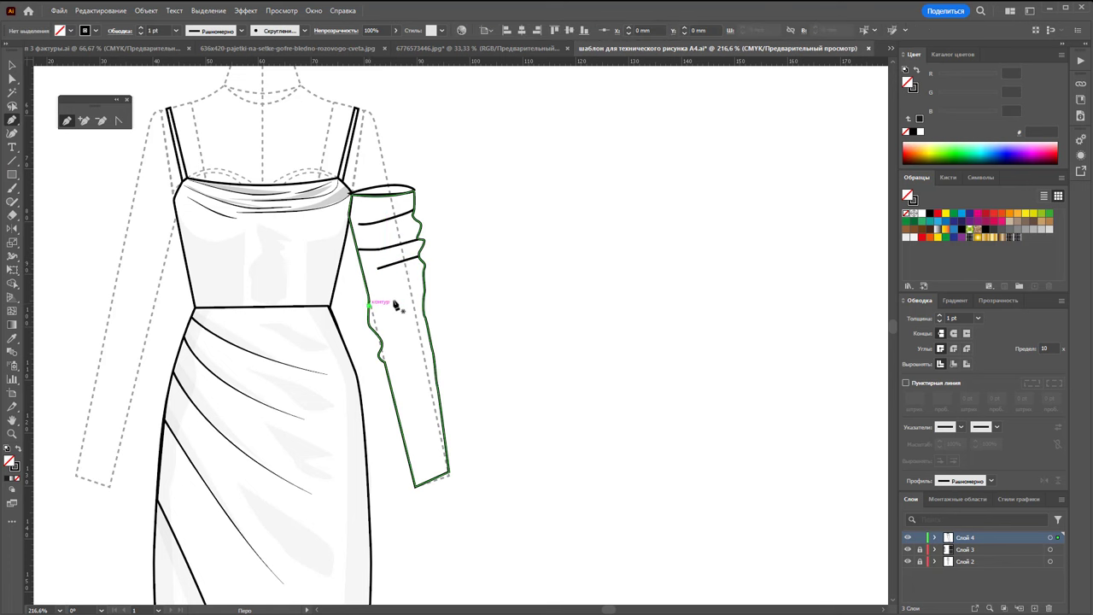
left_click(405, 298)
key("ctrl+shift+a")
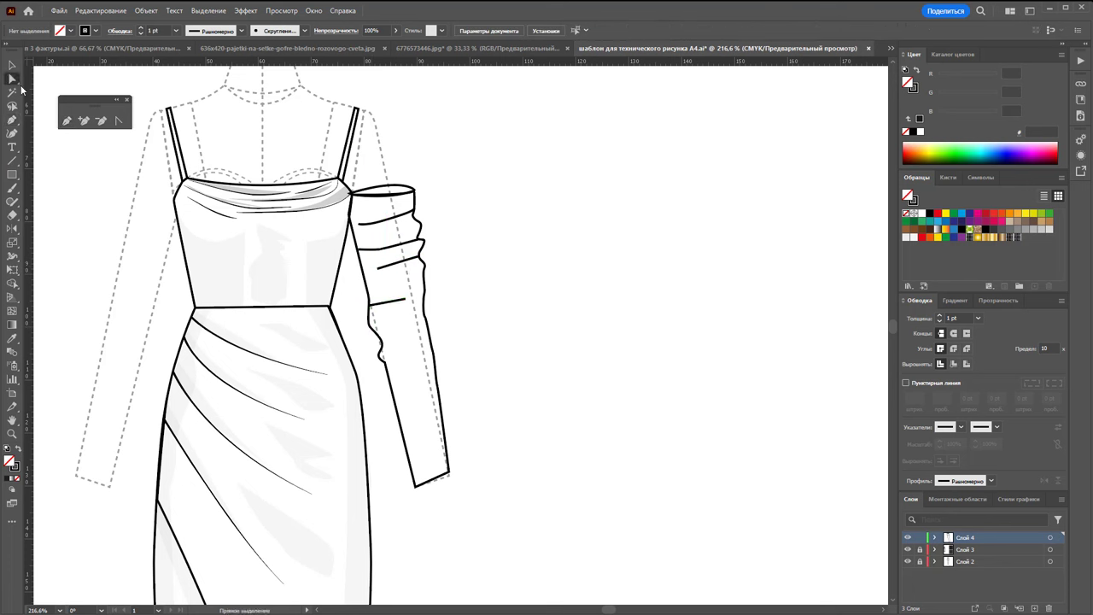
Apply the tapered wedge stroke width profile to the four sleeve fold lines
left_click_drag(408, 220, 418, 220)
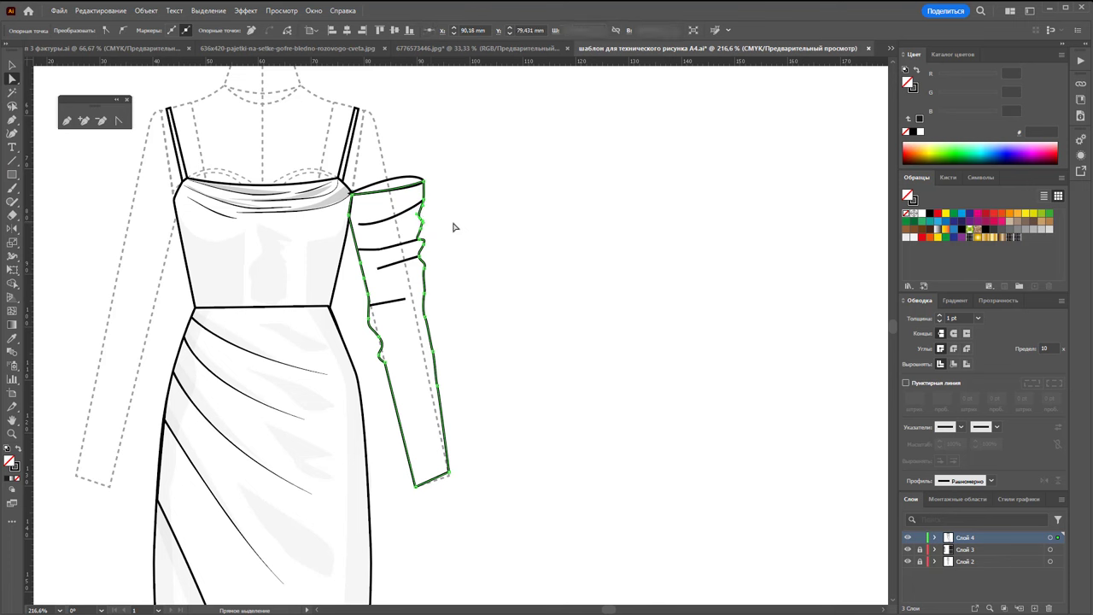
key("ctrl+shift+a")
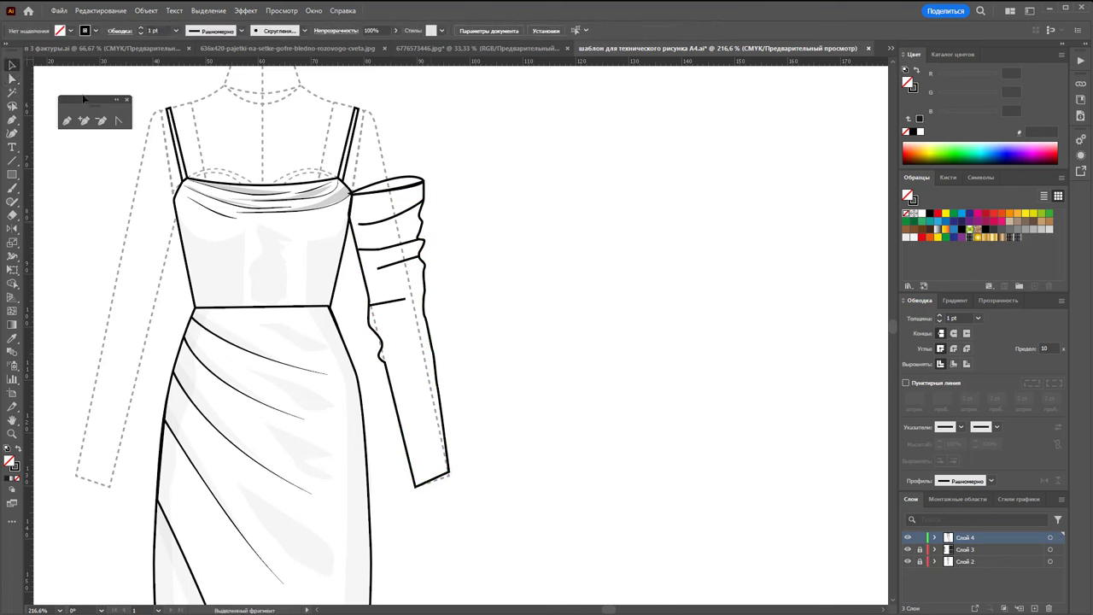
left_click(408, 212)
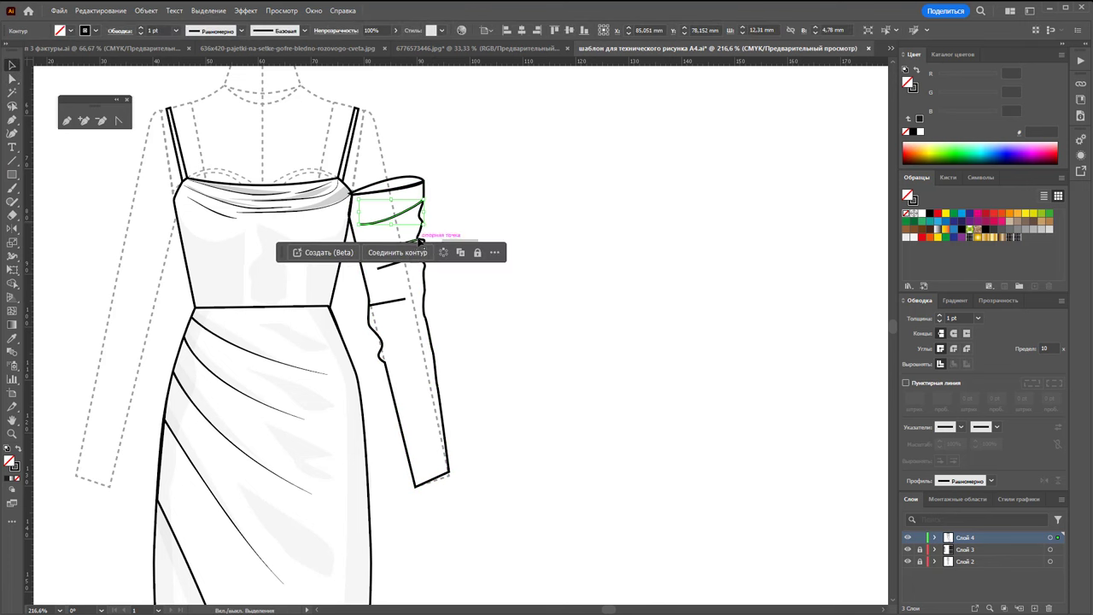
key("ctrl+a")
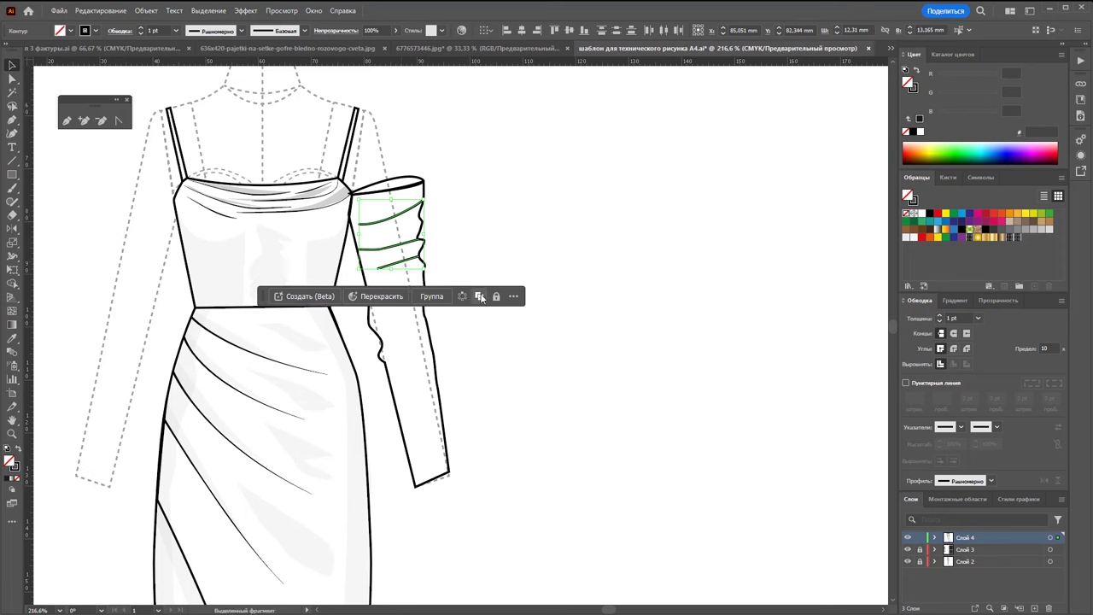
left_click_drag(461, 292, 752, 246)
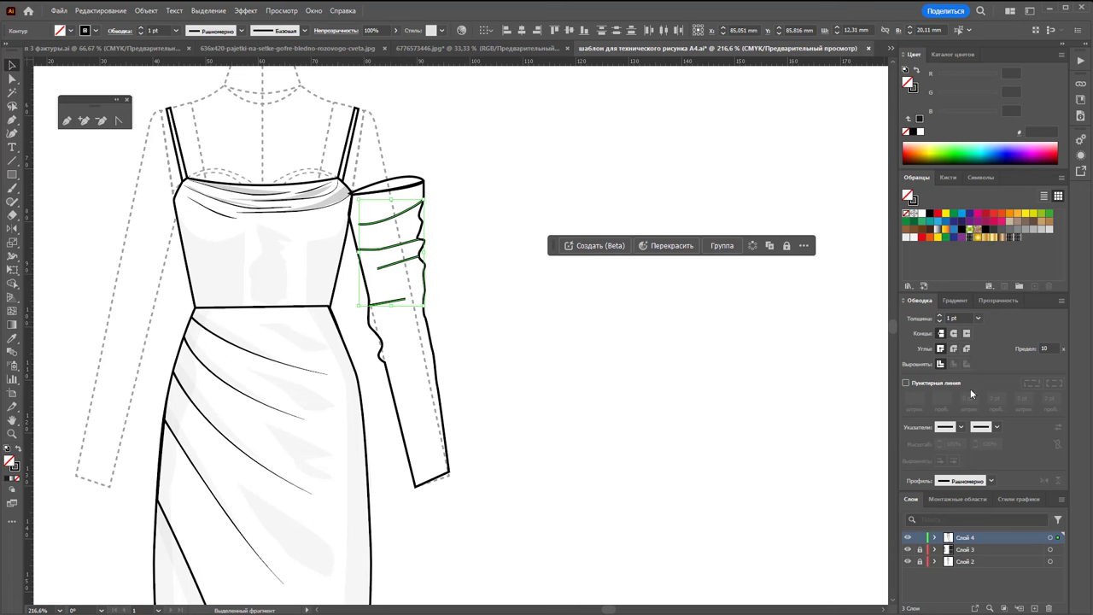
left_click(990, 481)
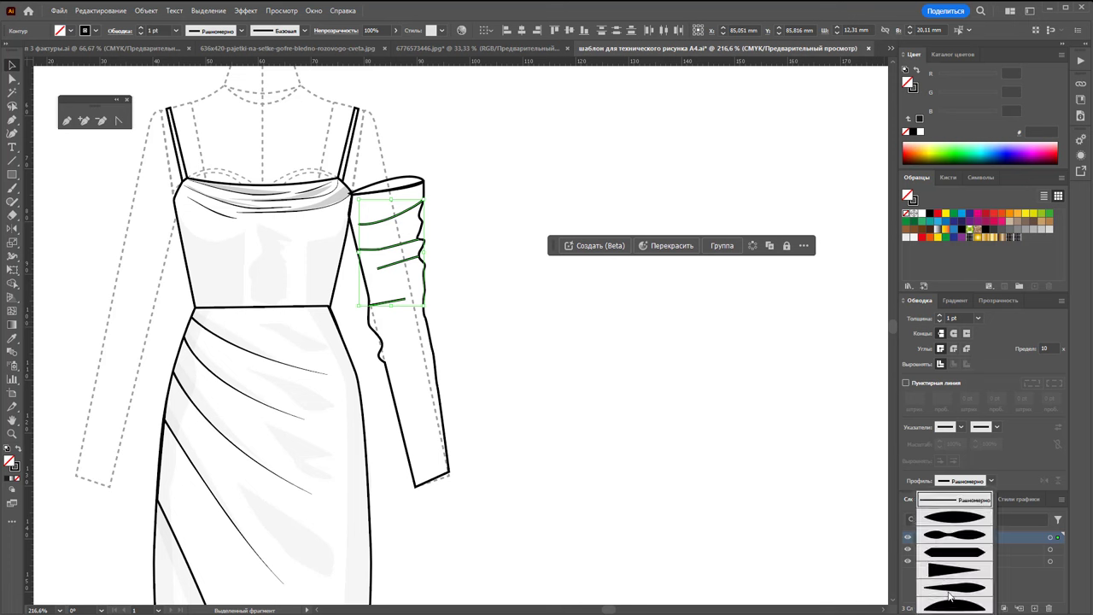
left_click(952, 588)
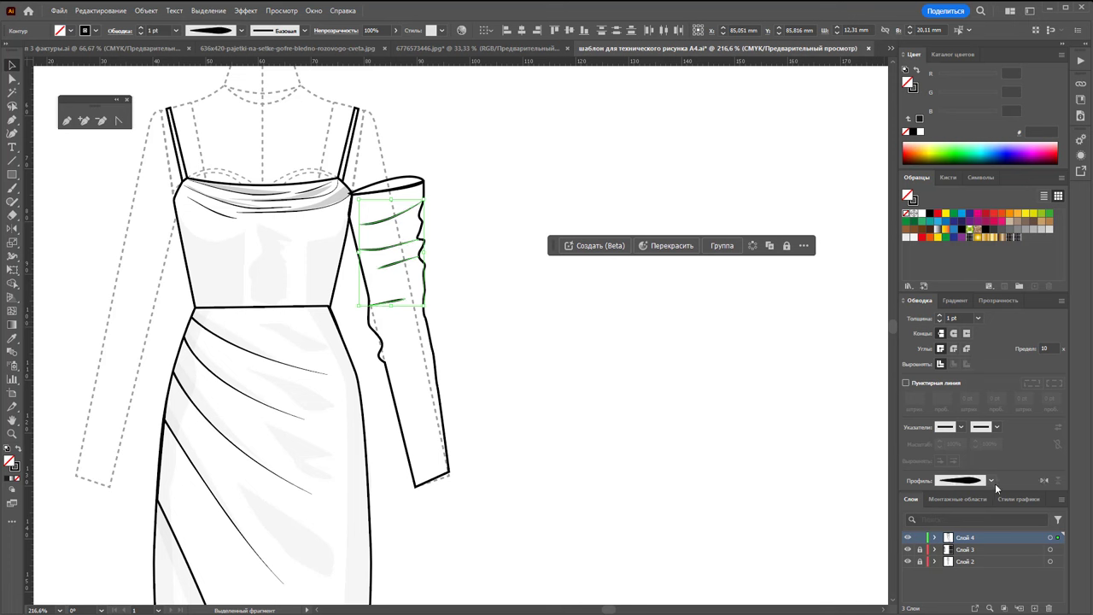
left_click(991, 480)
left_click(972, 573)
left_click(641, 463)
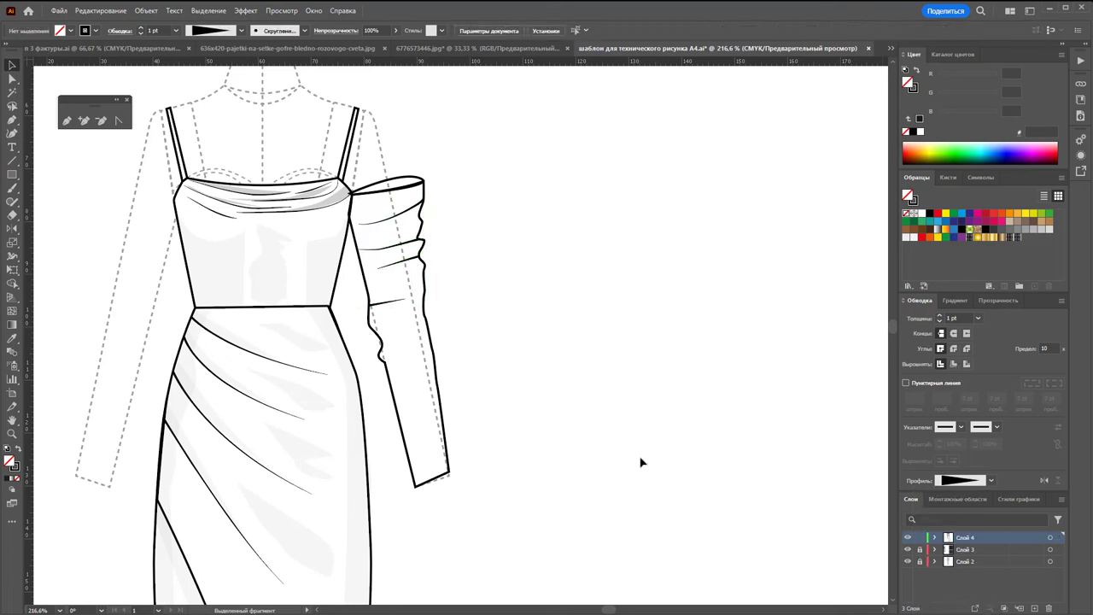
Draw three closed wedge-shaped fold shapes along the upper sleeve
left_click(68, 122)
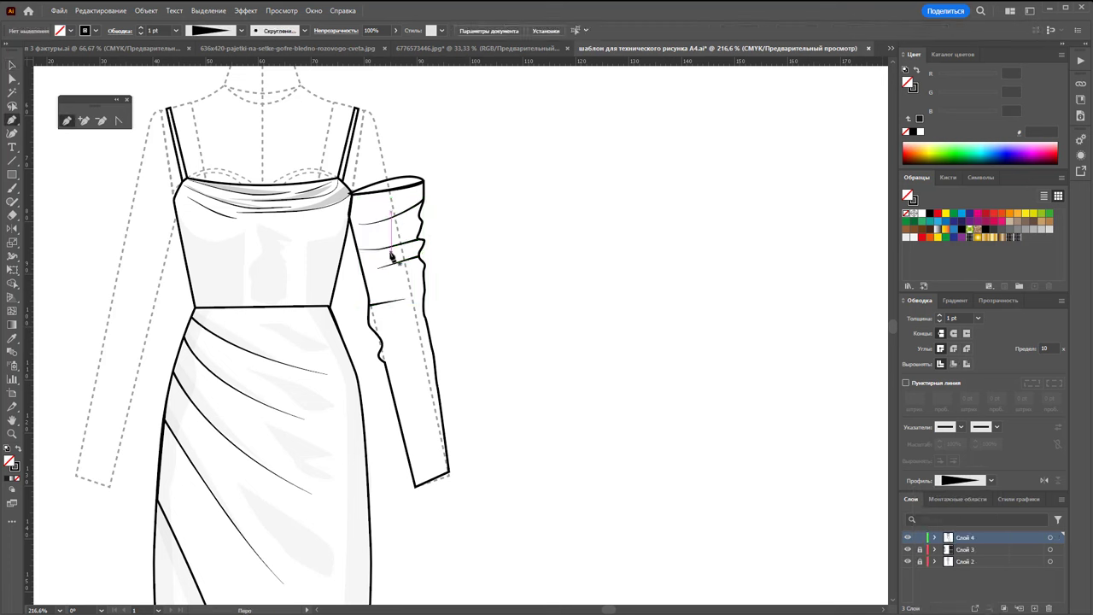
left_click(420, 223)
left_click(364, 237)
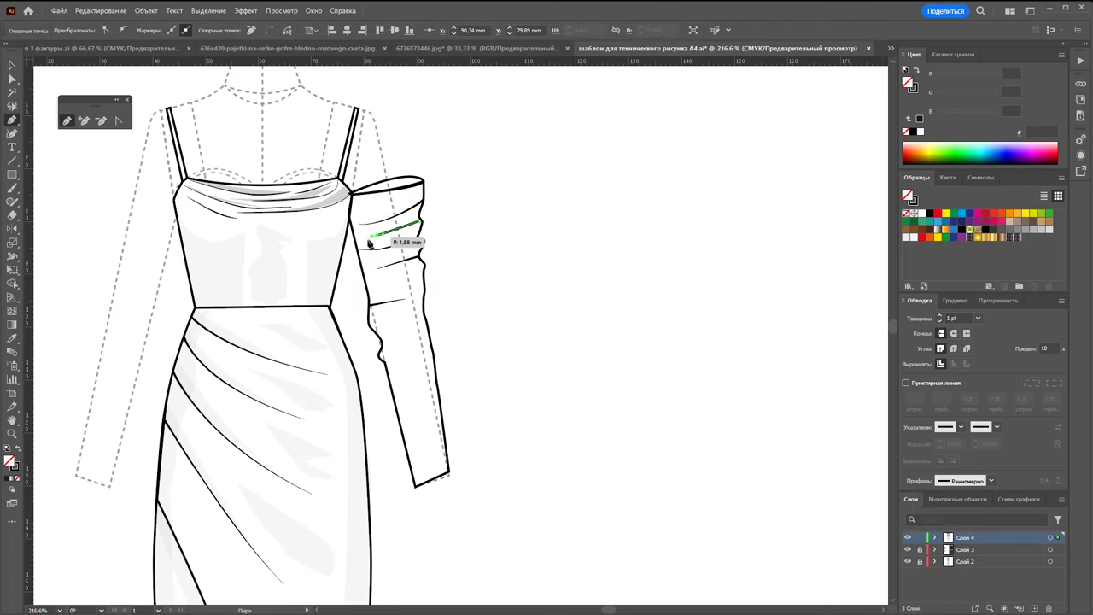
left_click(421, 223)
left_click(420, 246)
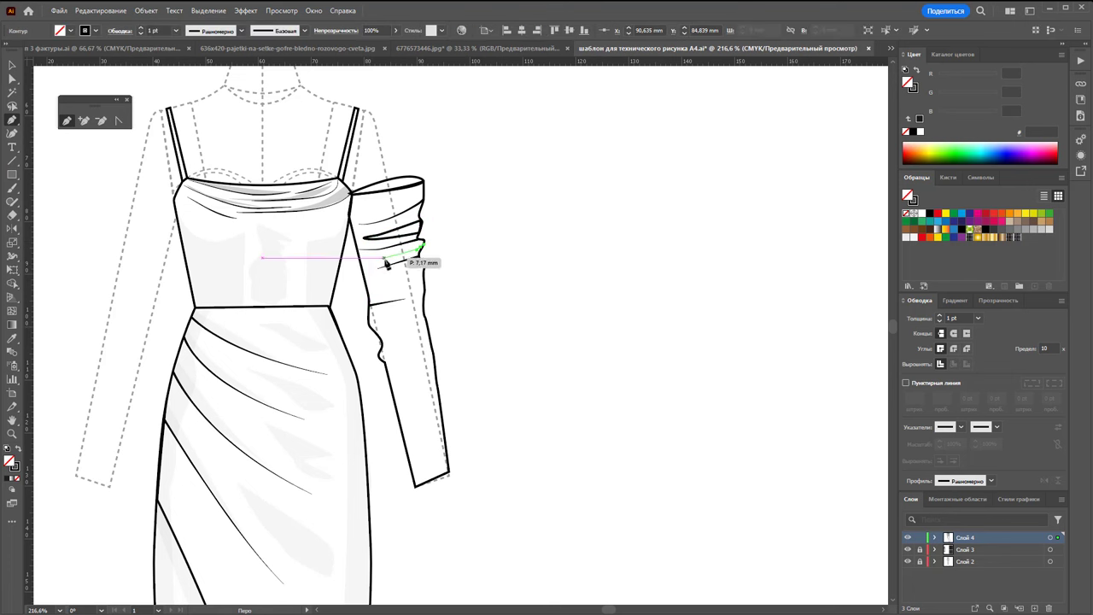
left_click_drag(369, 255, 430, 236)
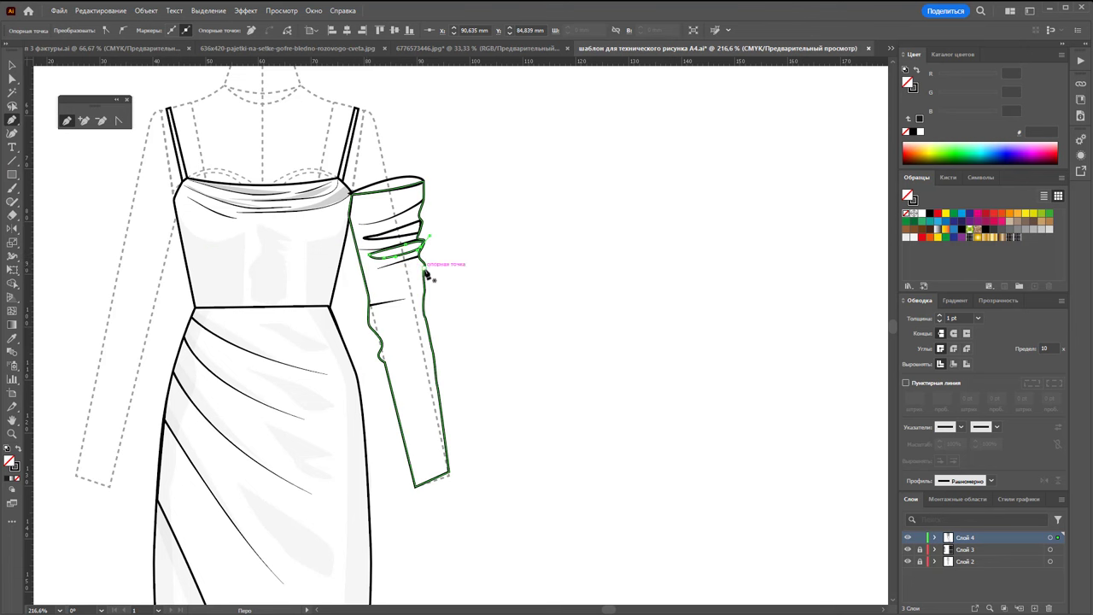
left_click(421, 247)
left_click(425, 267)
left_click_drag(398, 276, 401, 272)
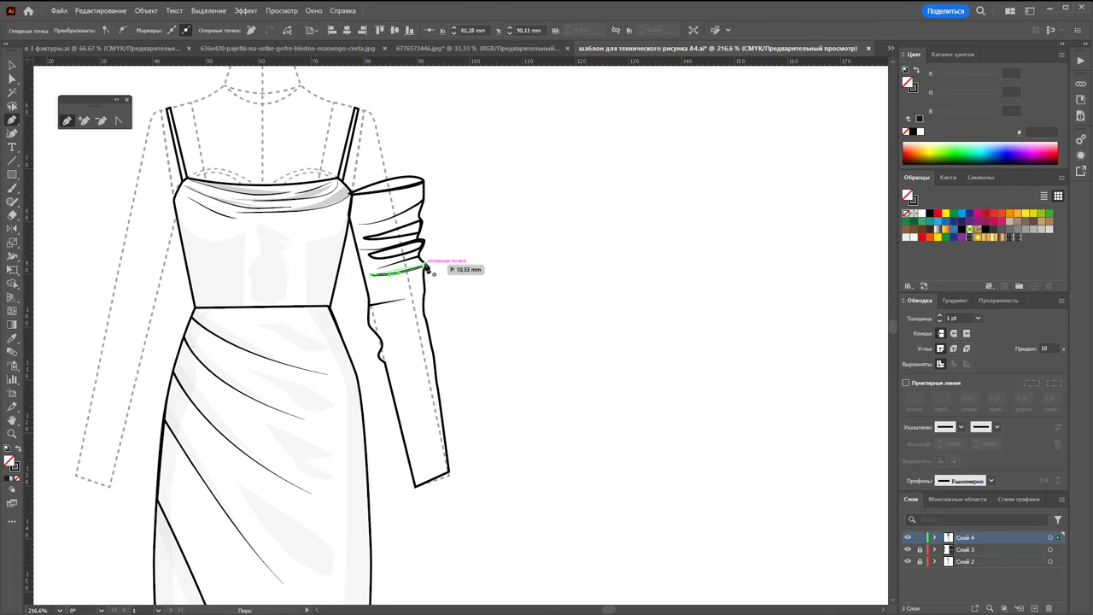
left_click(370, 274)
Add a lower fold wedge and a looped fold shape near the elbow
left_click(370, 295)
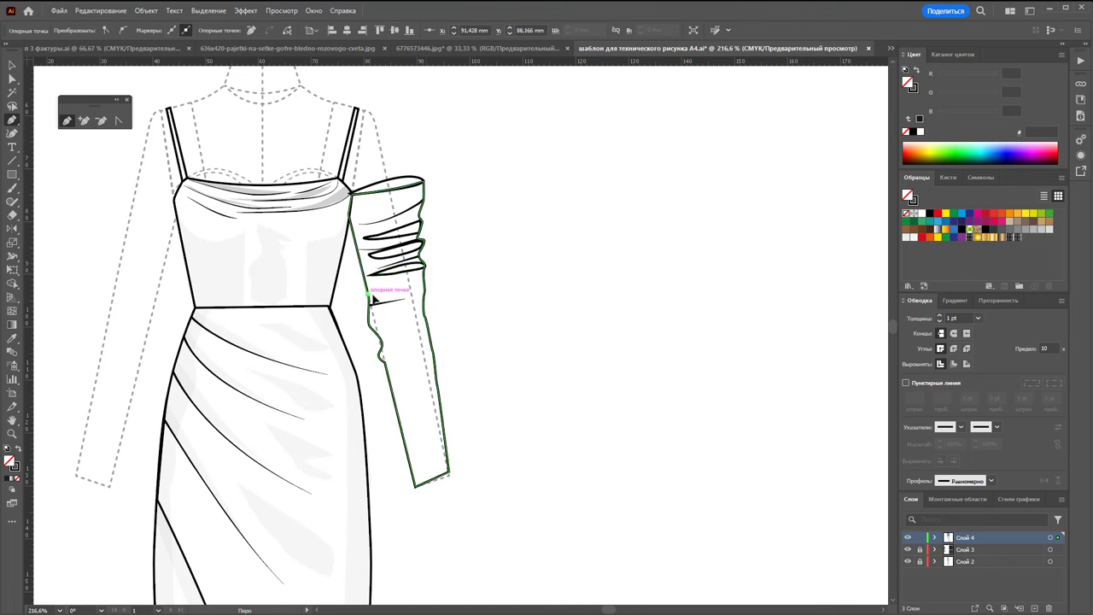
left_click(410, 291)
left_click(370, 297)
left_click(376, 346)
left_click(419, 336)
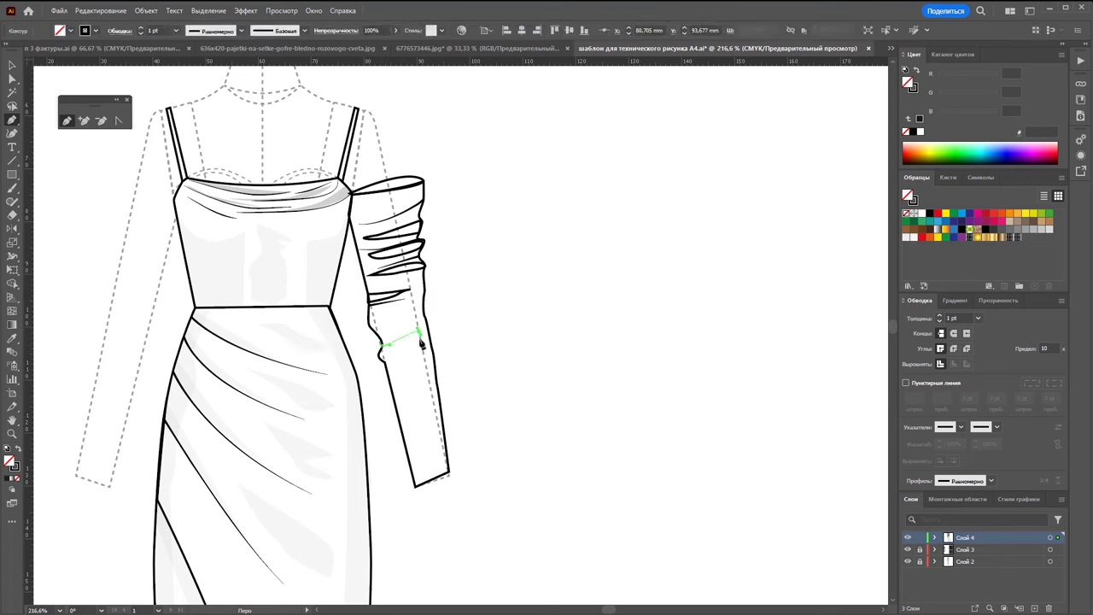
left_click(383, 359)
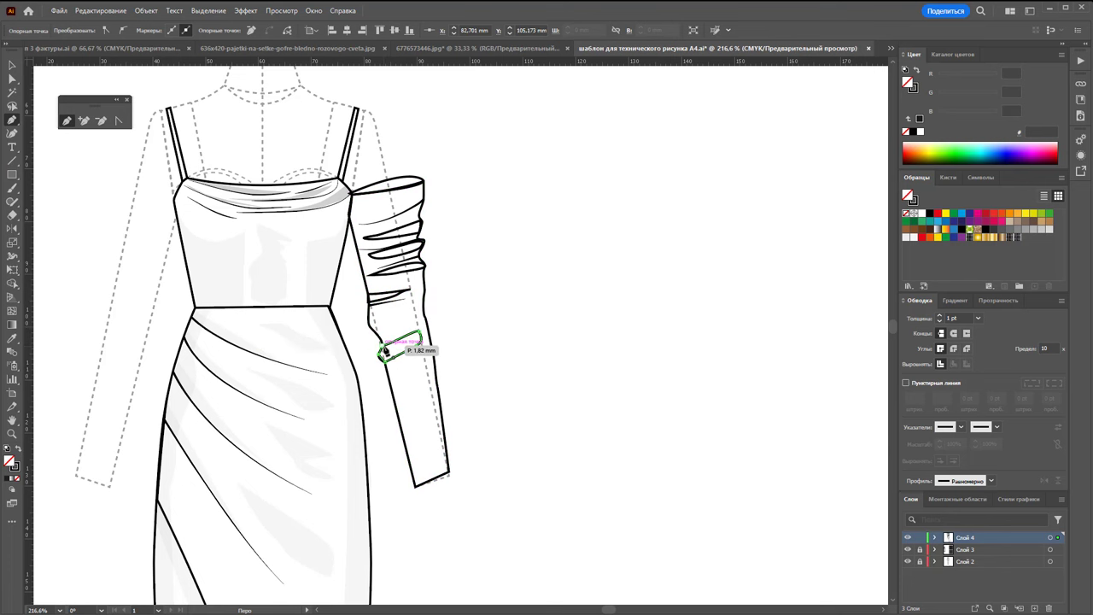
left_click(378, 351)
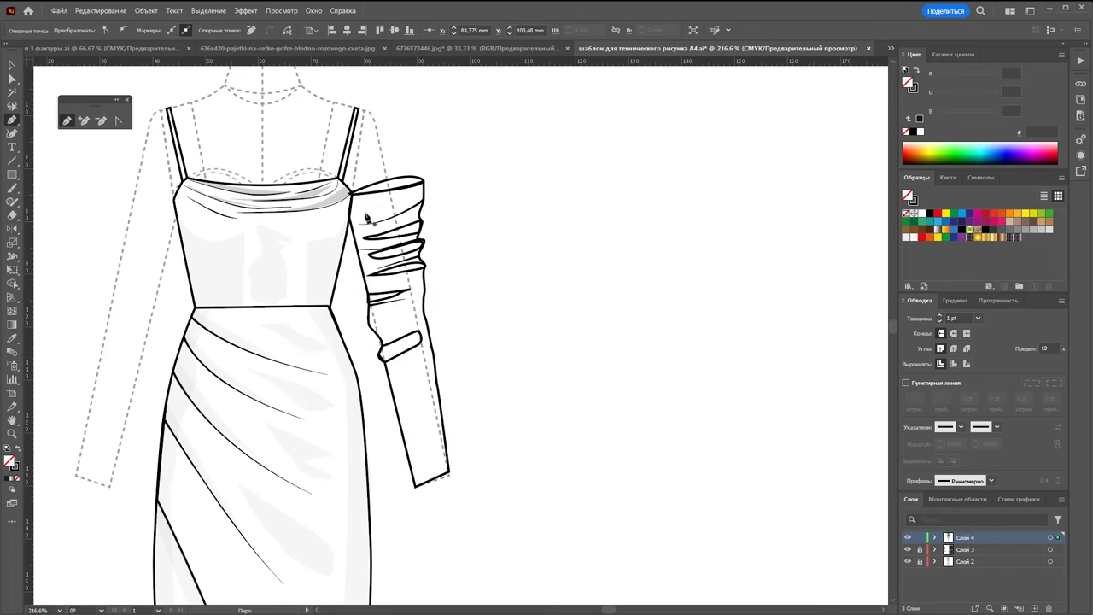
Trace a shading outline along the inner sleeve from cuff up to the shoulder
left_click_drag(363, 201, 428, 454)
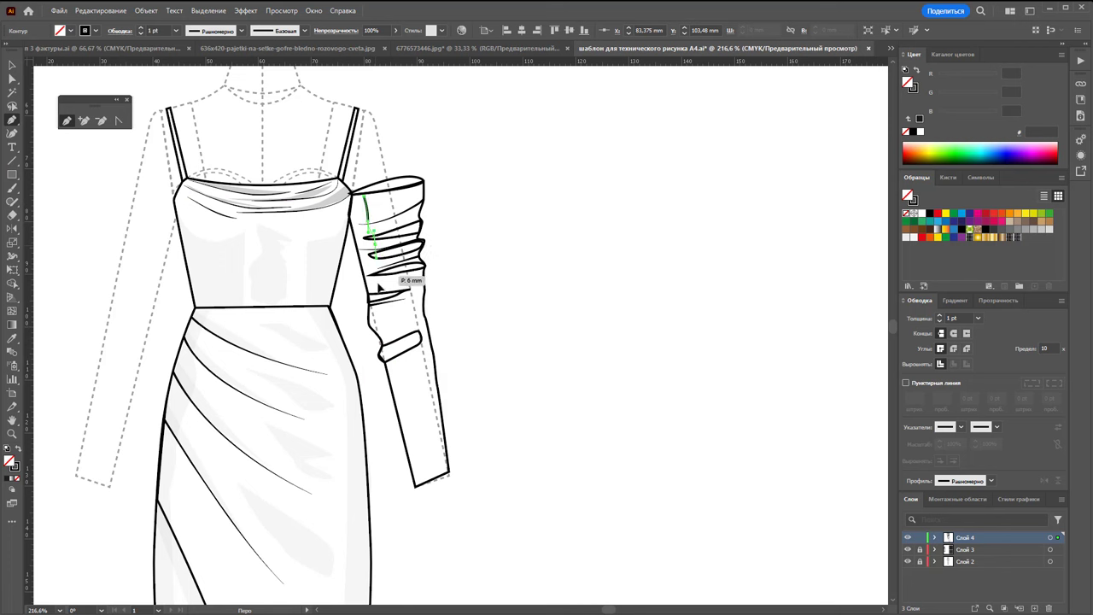
left_click(416, 485)
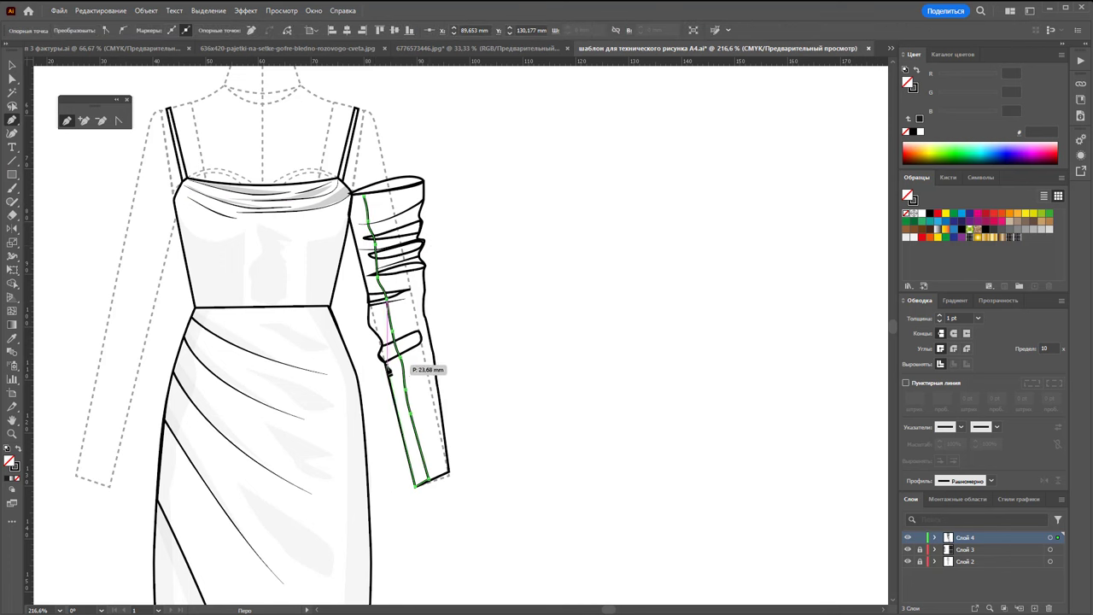
left_click(377, 358)
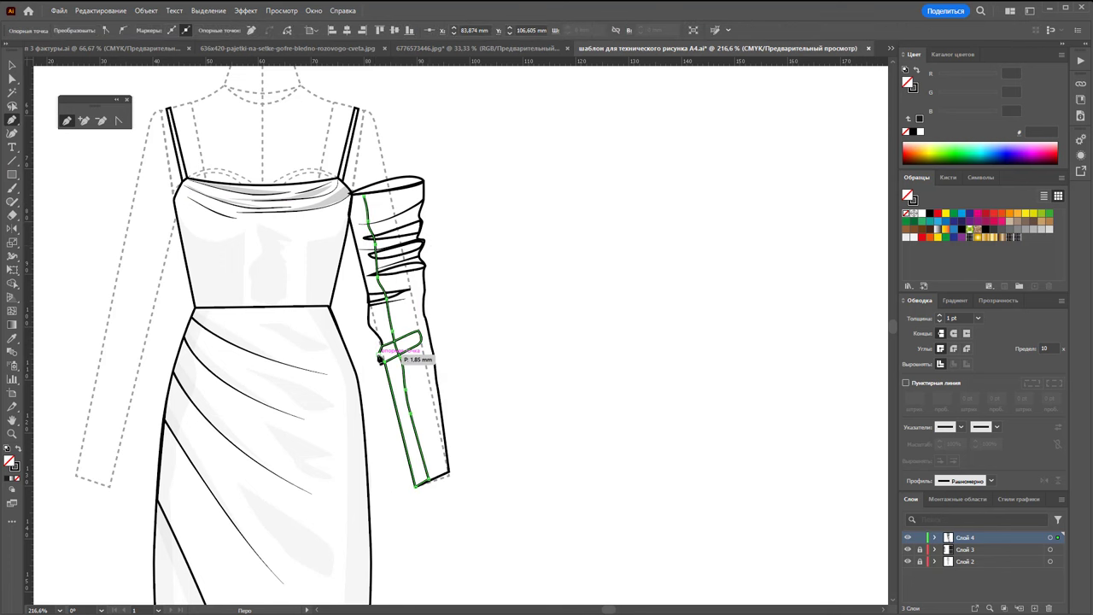
left_click(369, 299)
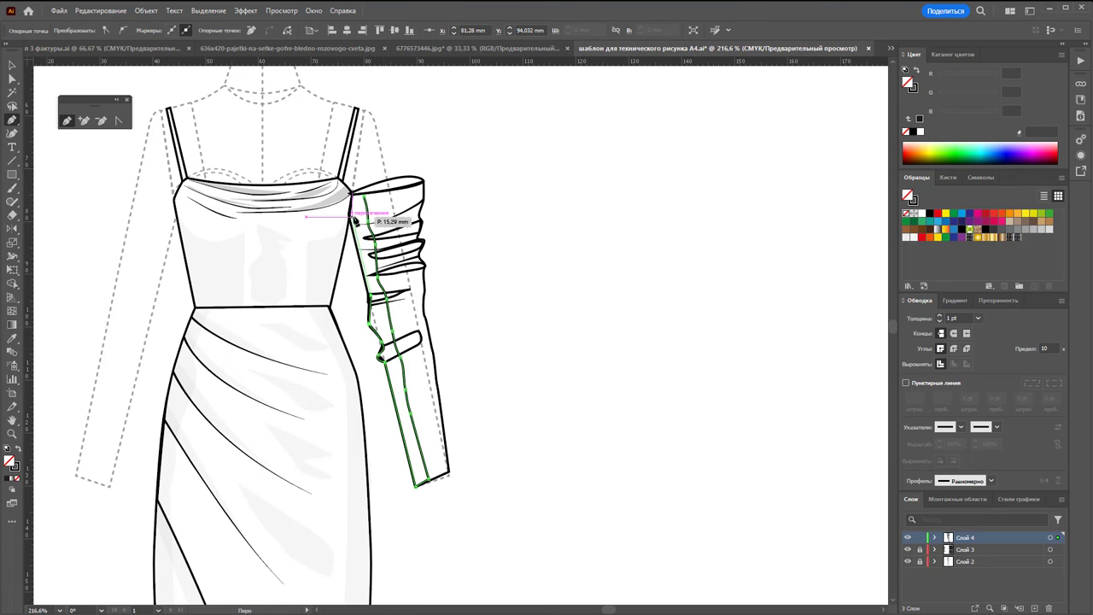
left_click(352, 195)
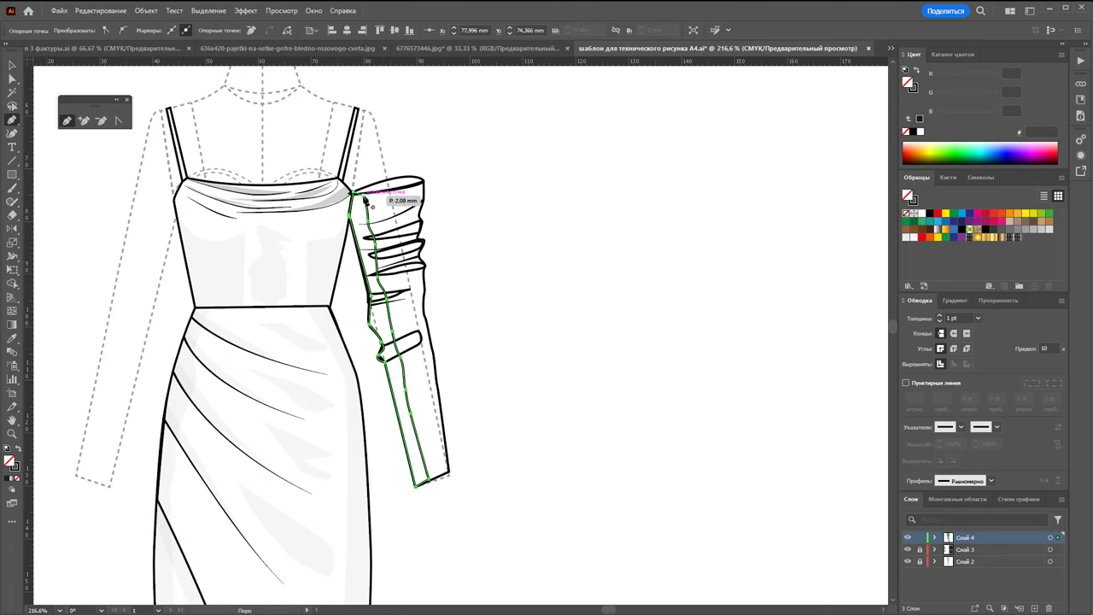
left_click(11, 66)
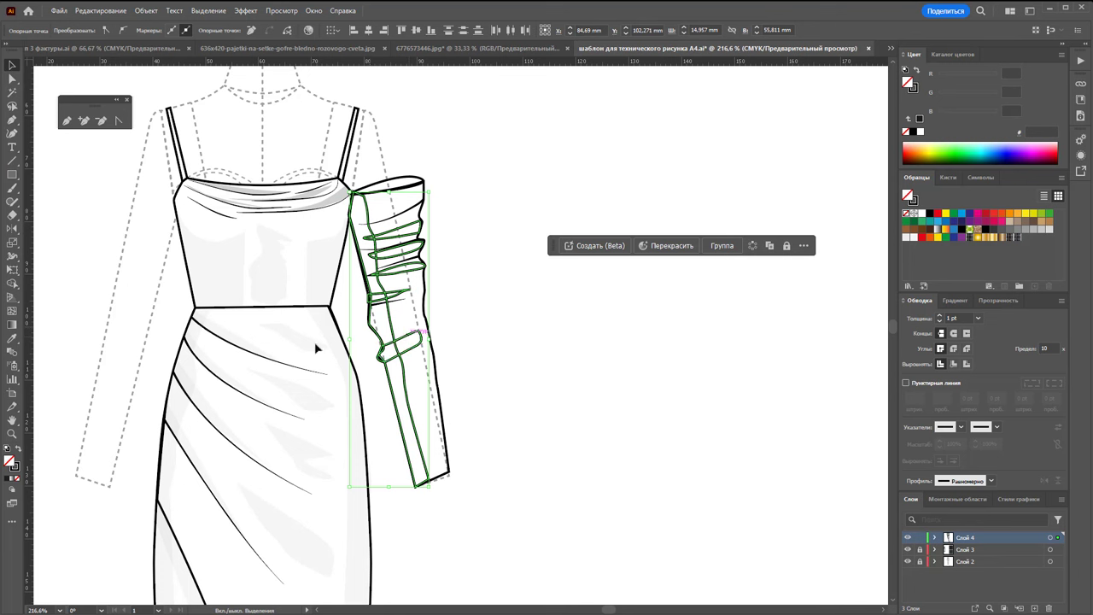
Give the sleeve shading shape the dress's light fill using the Eyedropper
left_click(17, 450)
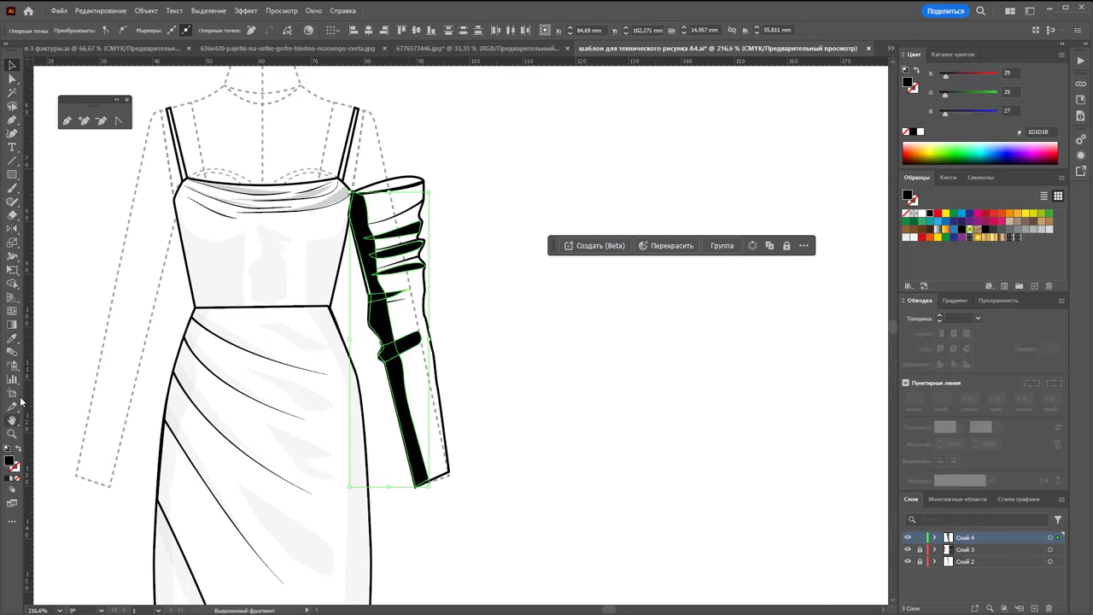
left_click(11, 340)
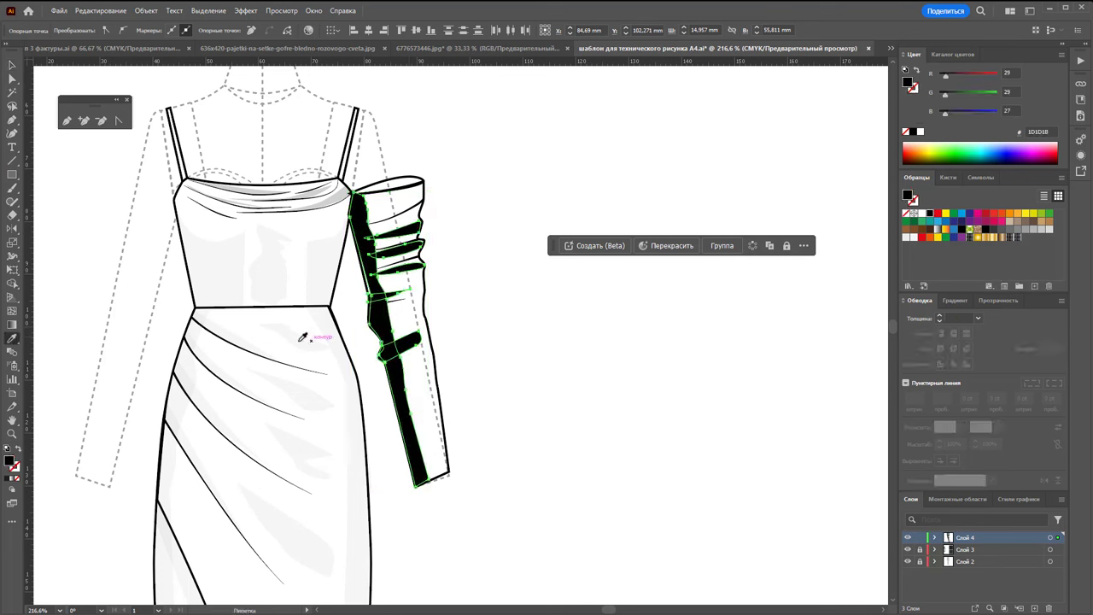
left_click(302, 336)
left_click(12, 65)
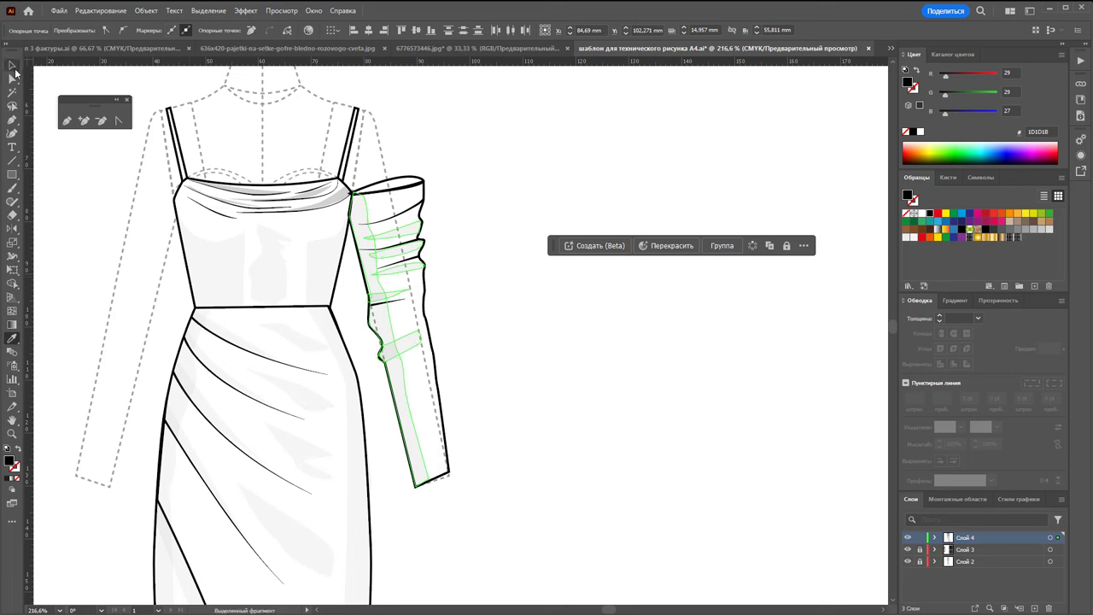
left_click(500, 159)
Fill the band at the top of the sleeve with a grey swatch
left_click(402, 181)
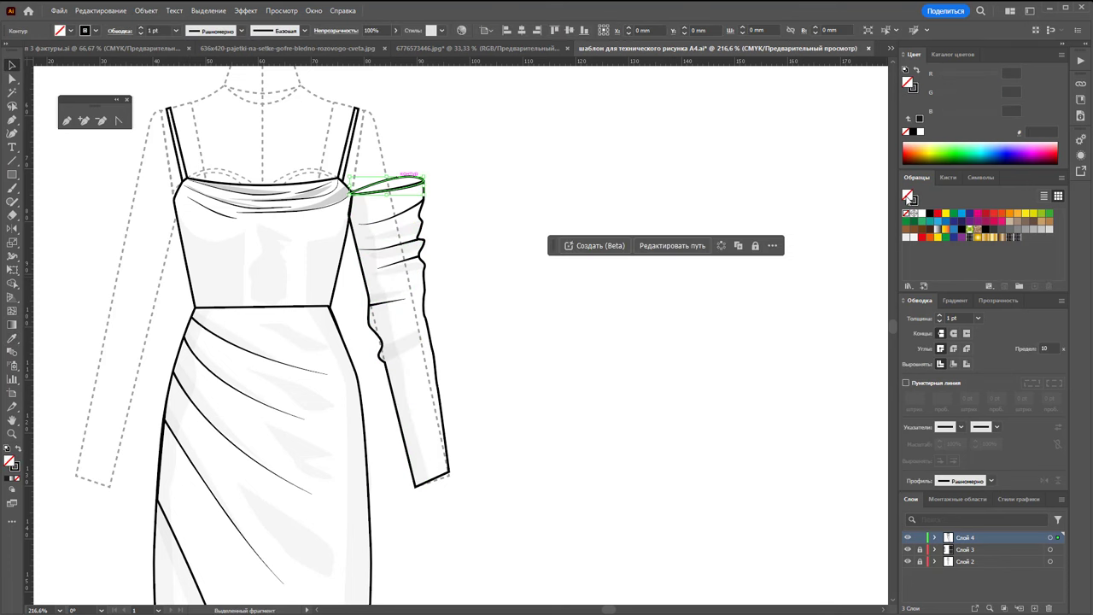
left_click(1033, 230)
left_click(690, 168)
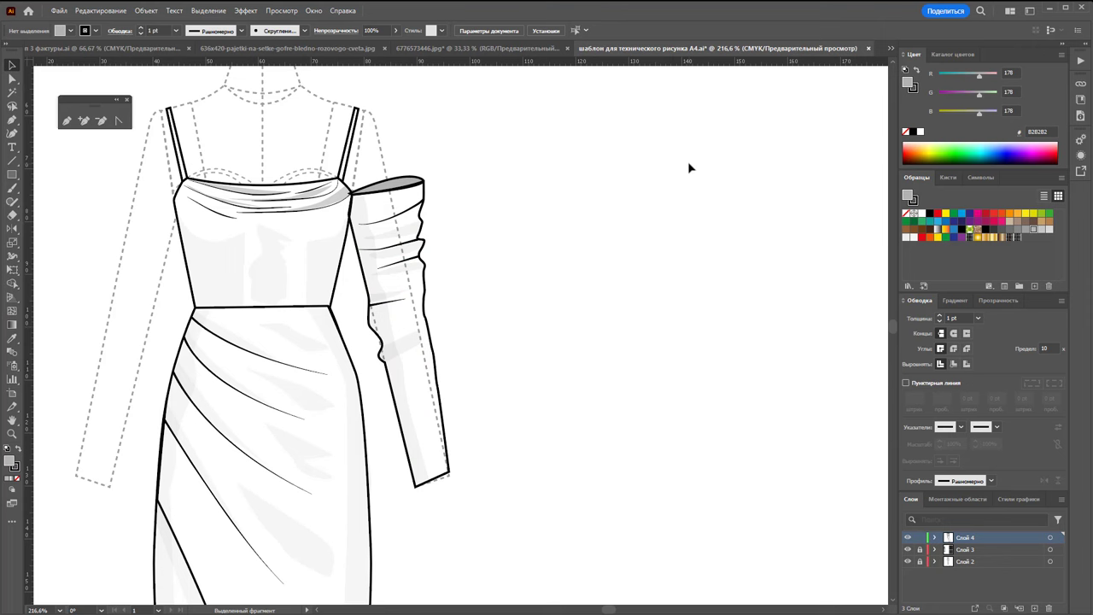
key("z")
left_click(356, 293, "alt")
left_click(493, 281, "alt")
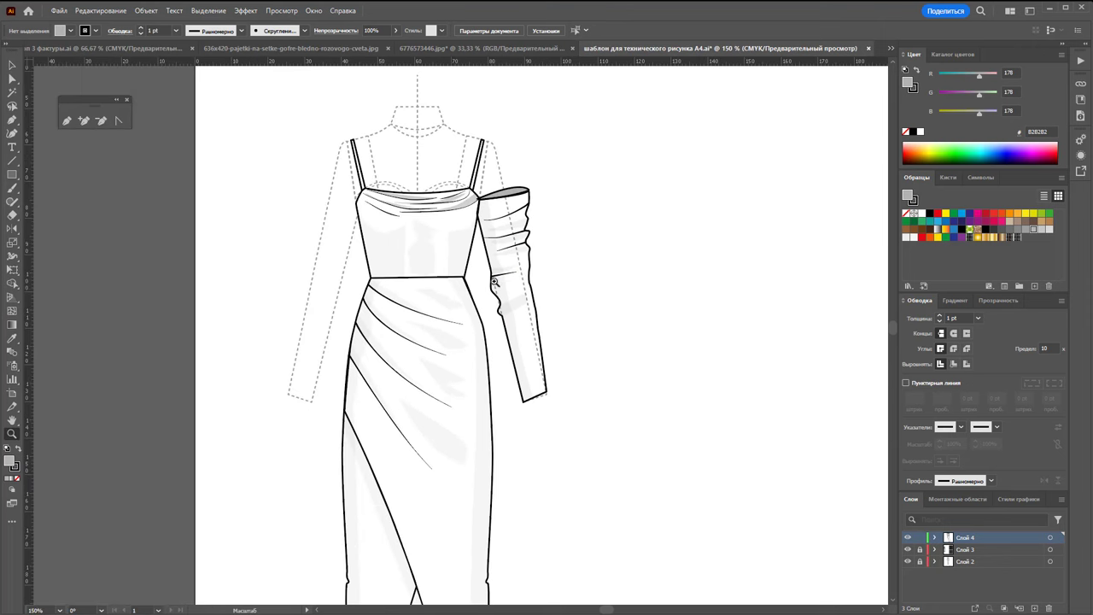
Reflect a copy of the finished sleeve across the centre line onto the left arm
left_click(12, 65)
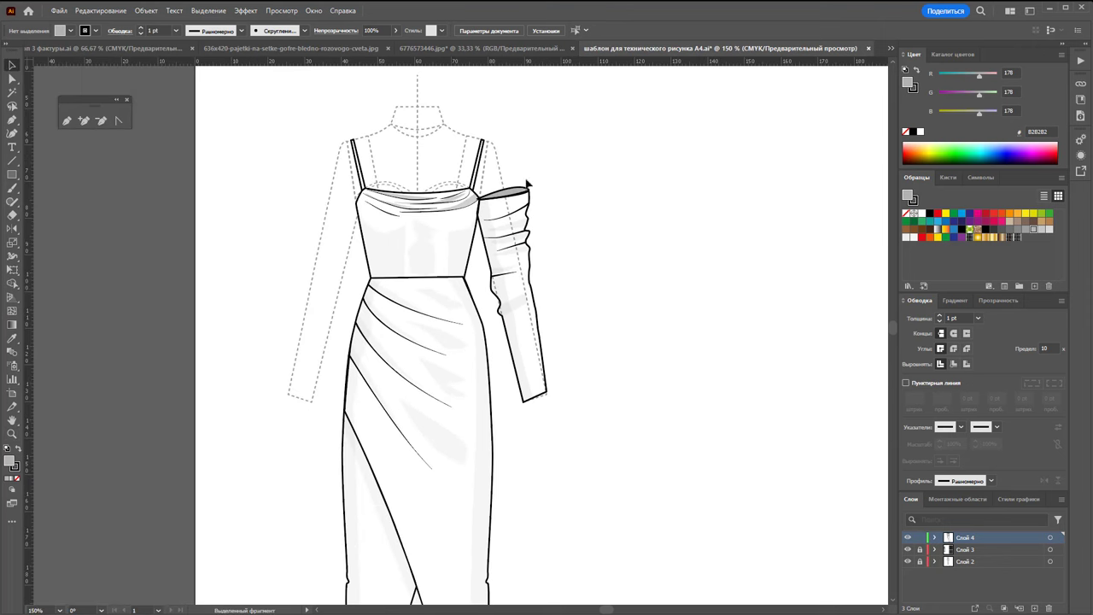
left_click_drag(556, 157, 511, 410)
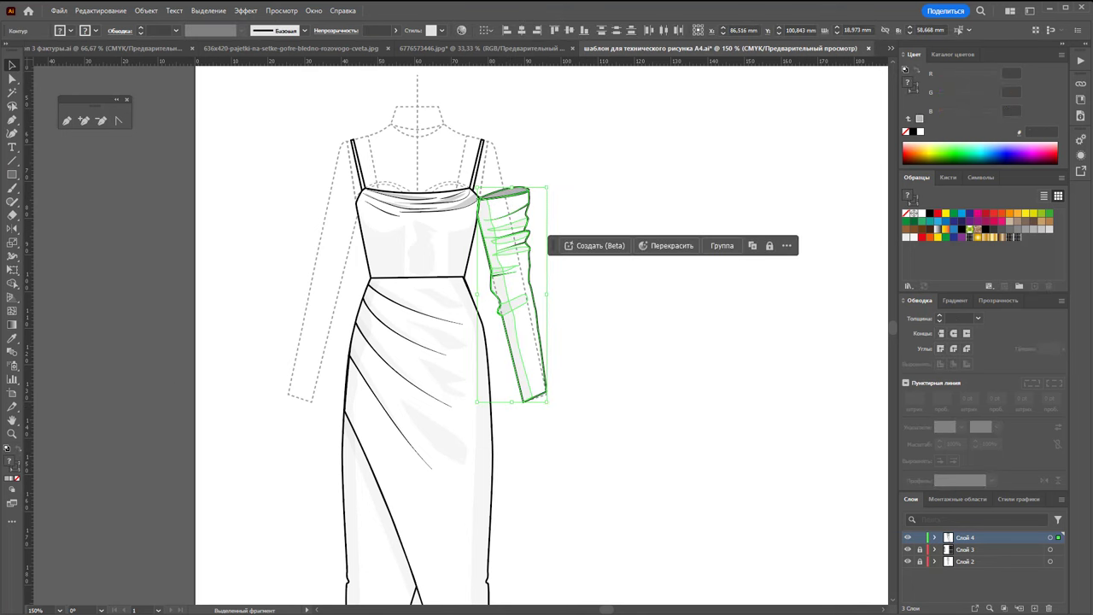
left_click(14, 229)
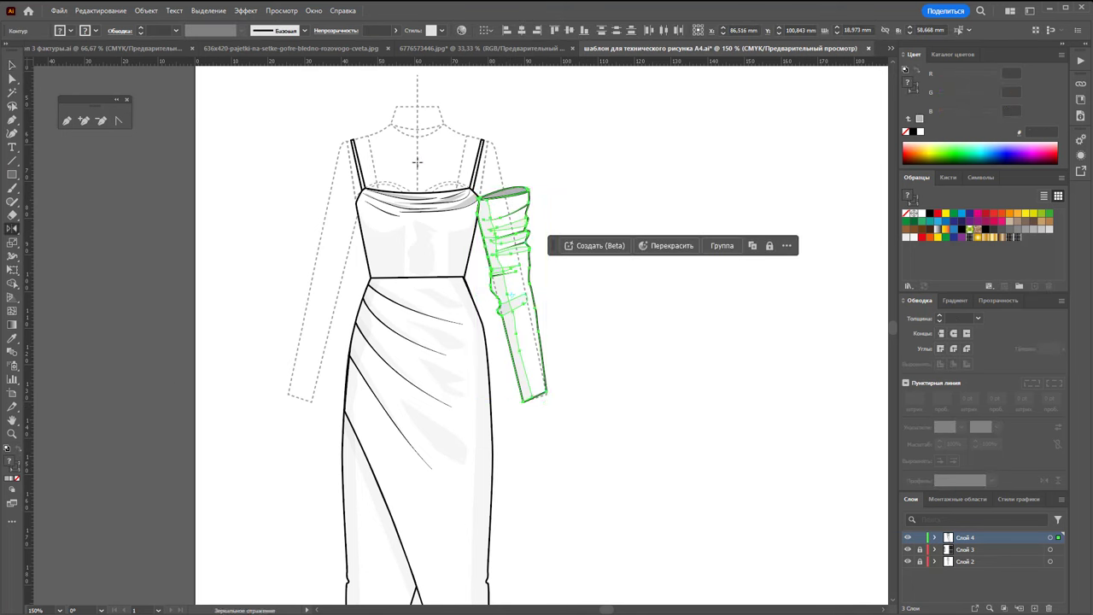
left_click(417, 161)
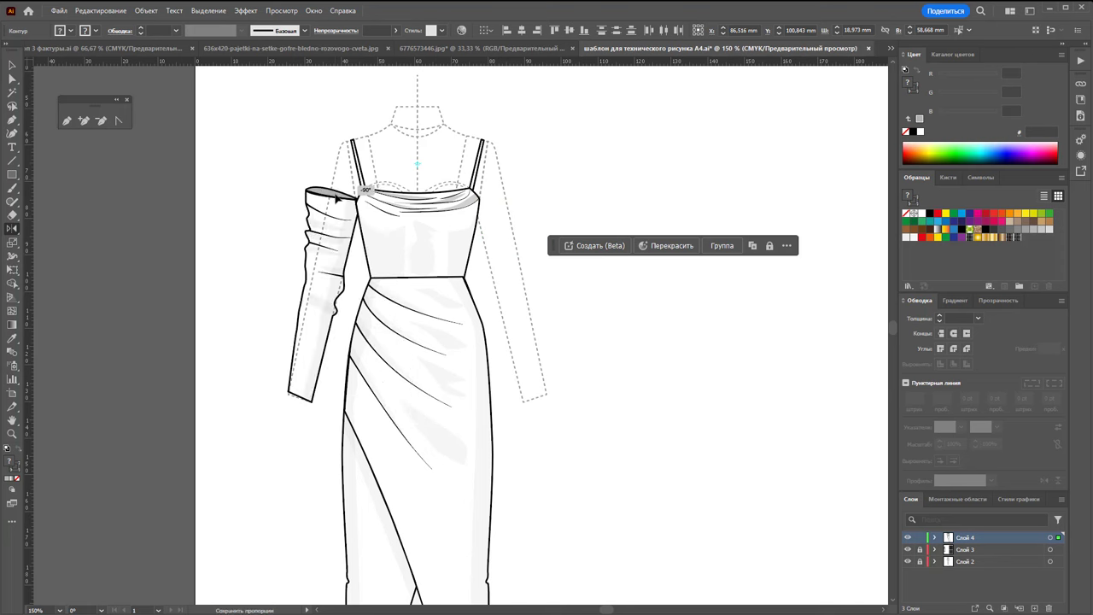
left_click_drag(410, 128, 335, 198)
key("v")
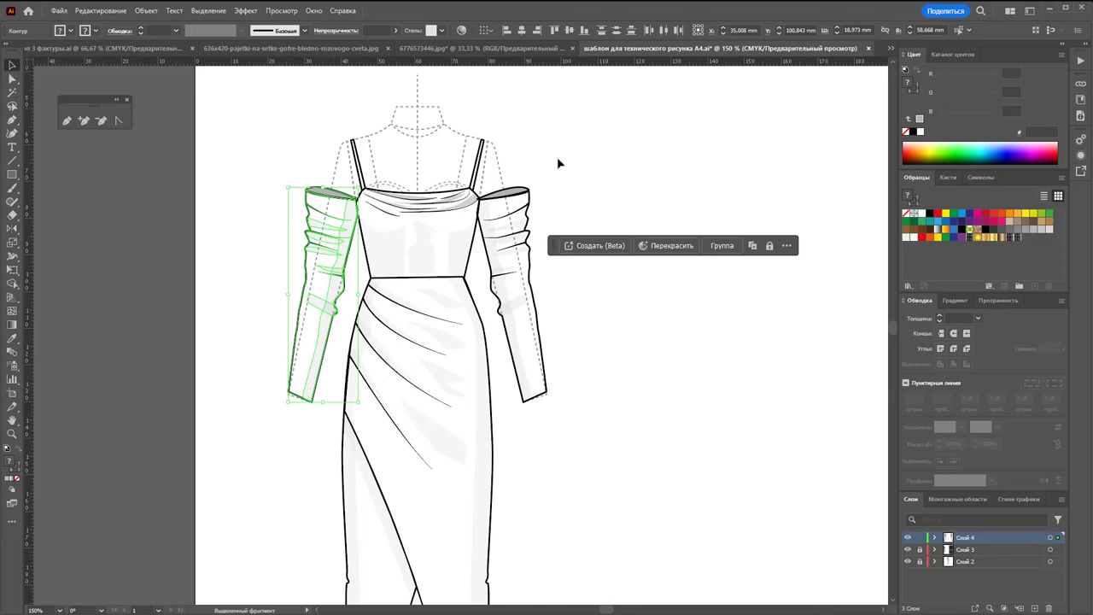
left_click(557, 156)
key("z")
key("ctrl+minus")
key("ctrl+minus")
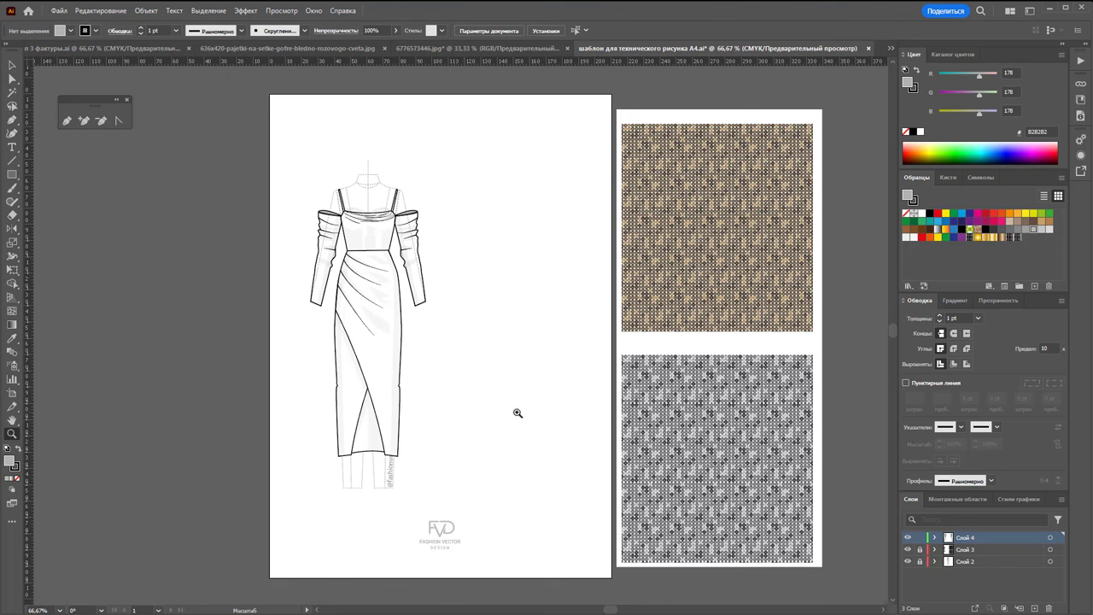
Unlock the sketch layers and move the whole dress onto layer Слой 4
left_click(920, 562)
left_click(12, 65)
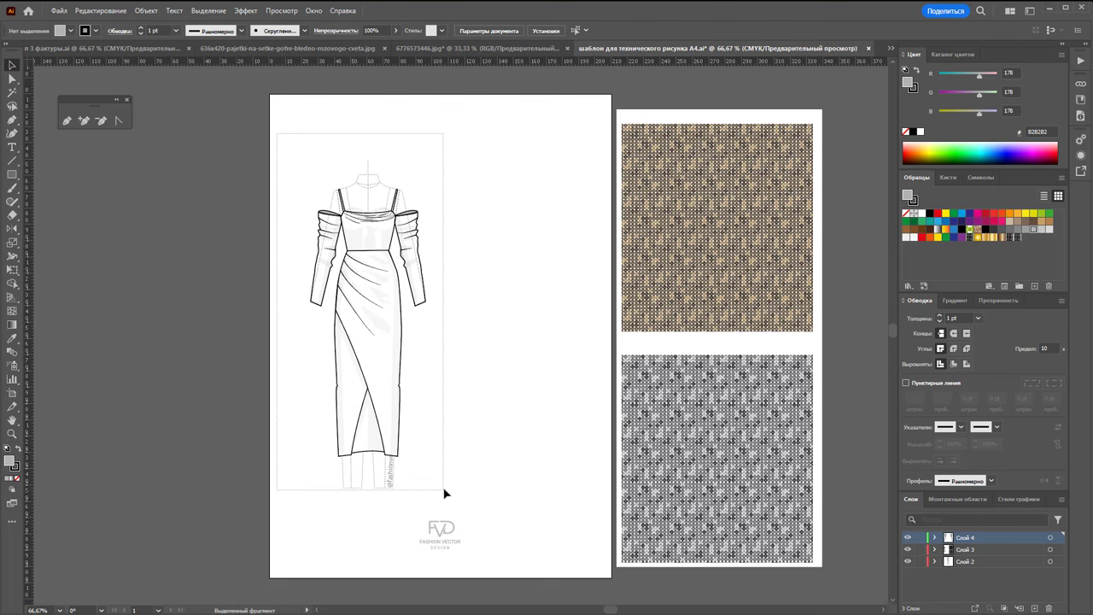
left_click_drag(276, 134, 447, 480)
right_click(349, 341)
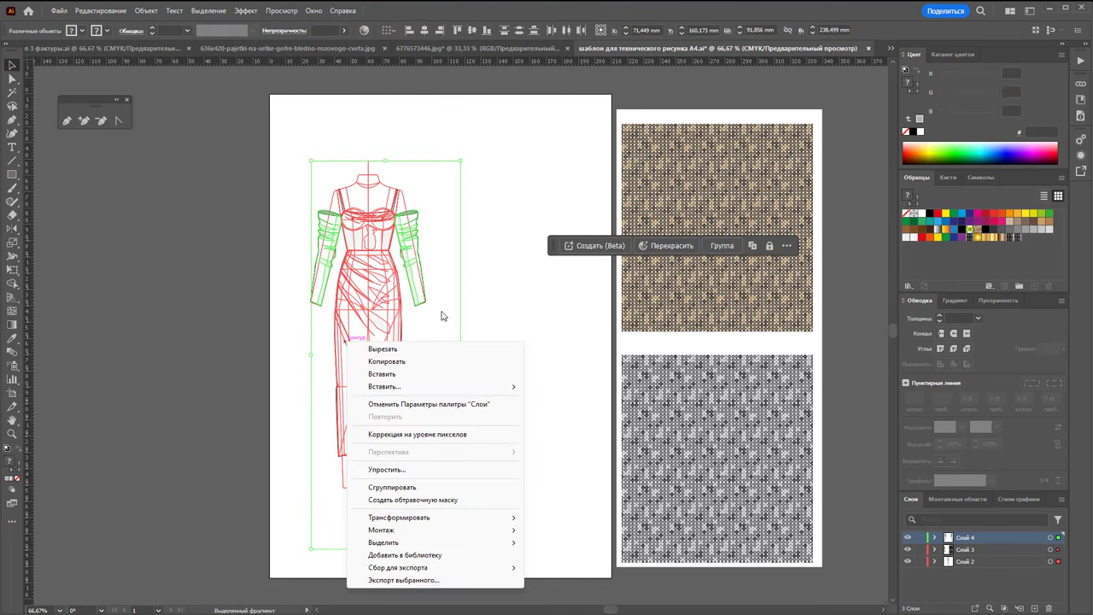
left_click(920, 562)
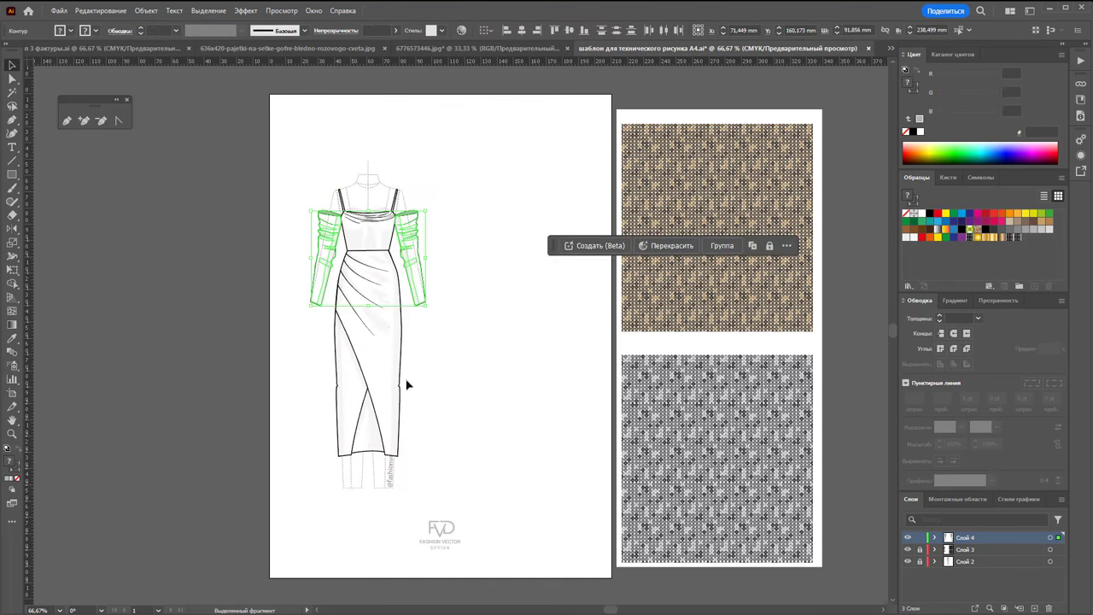
left_click(920, 549)
left_click_drag(454, 470, 282, 161)
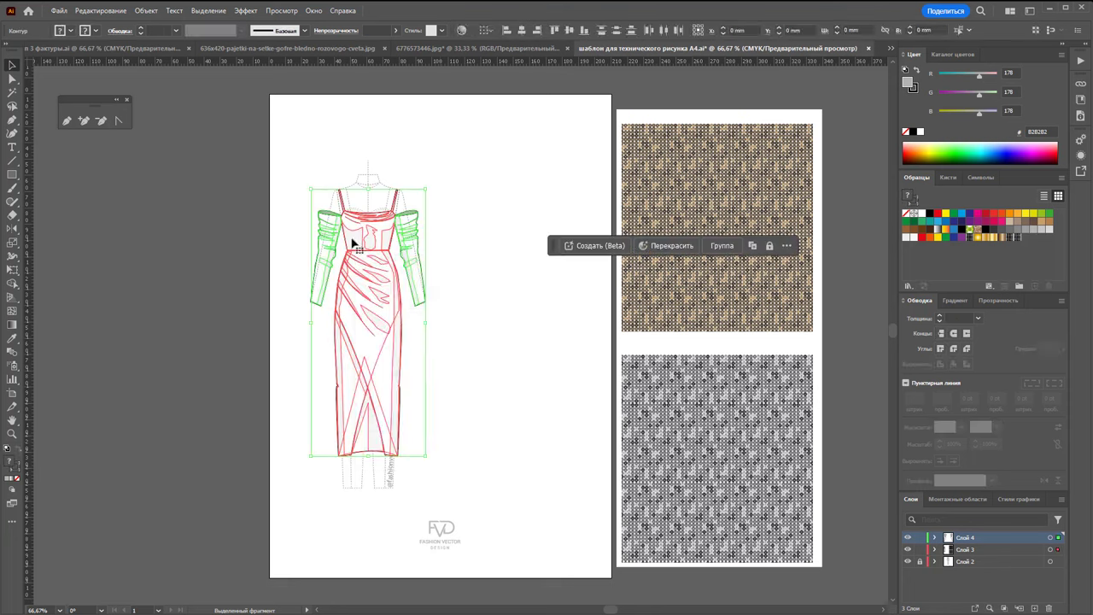
right_click(354, 248)
left_click(410, 382)
left_click(454, 347)
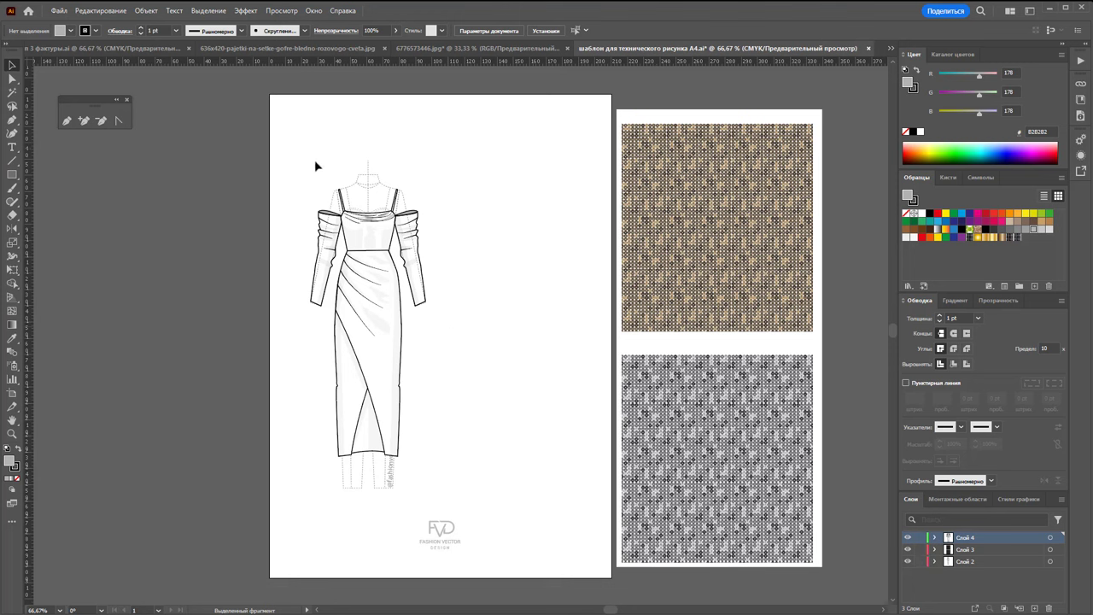
Duplicate the whole dress to the right of the original, then select the grey sequin square
left_click_drag(270, 131, 448, 465)
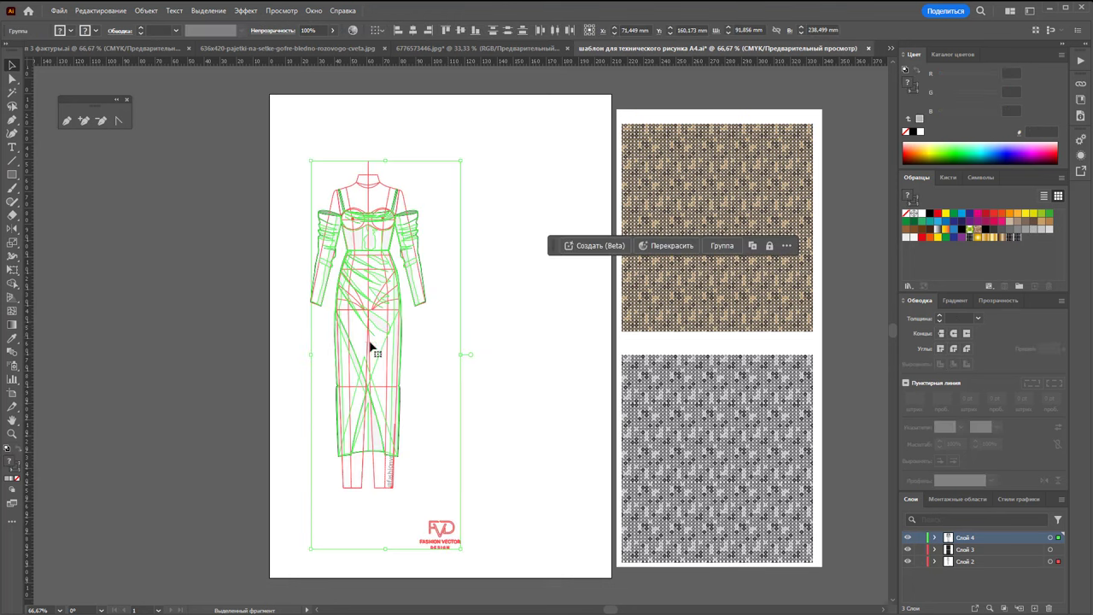
left_click(488, 373)
left_click(11, 79)
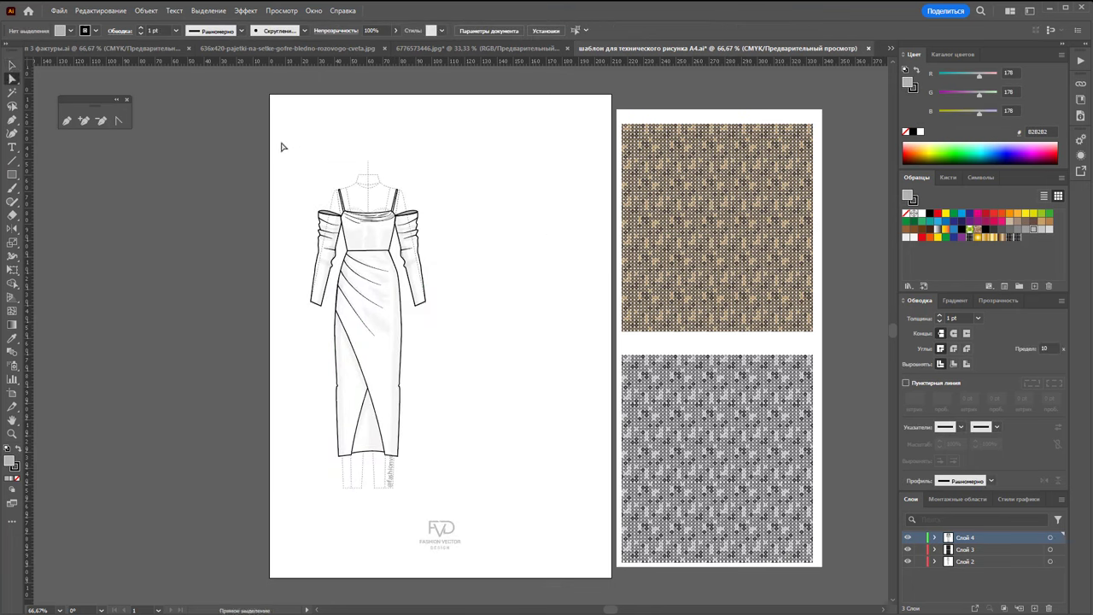
left_click_drag(282, 147, 451, 476)
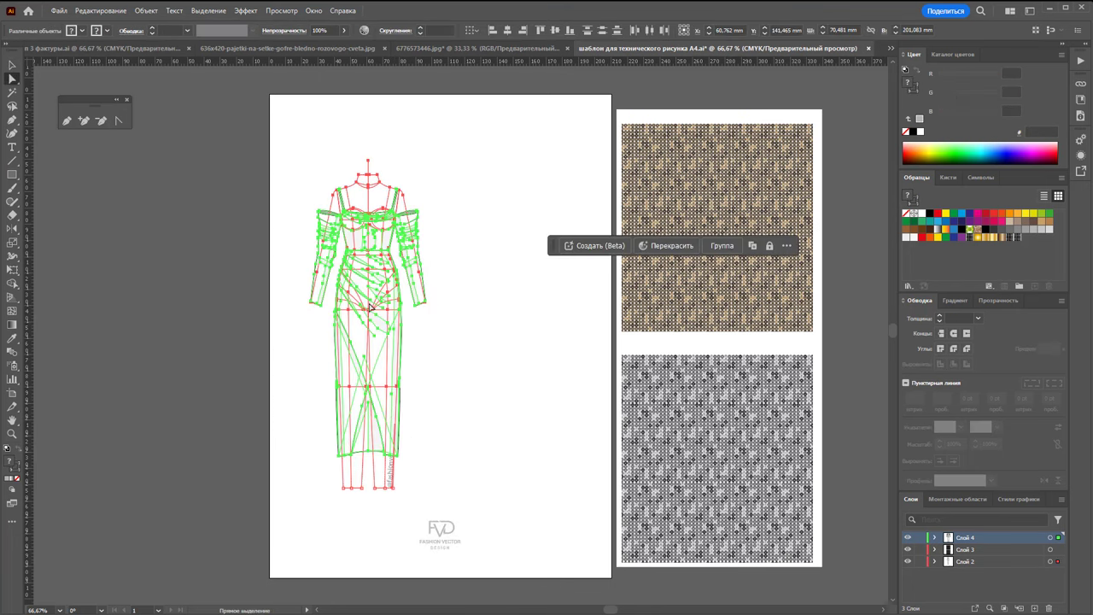
left_click_drag(368, 310, 523, 314)
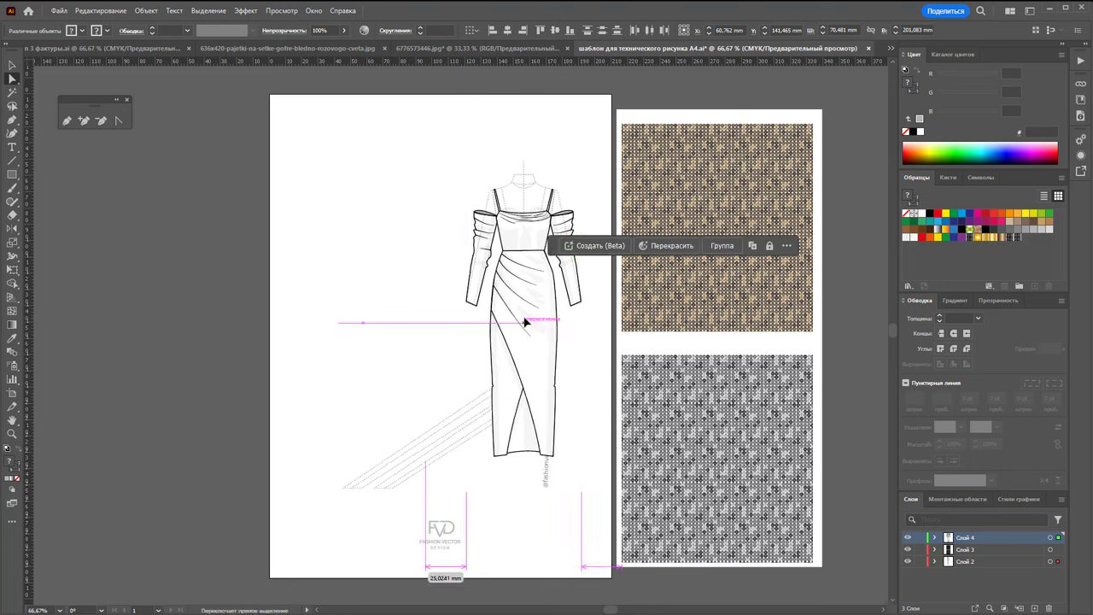
key("ctrl+z")
left_click_drag(273, 136, 459, 498)
left_click_drag(373, 345, 523, 351)
left_click(14, 67)
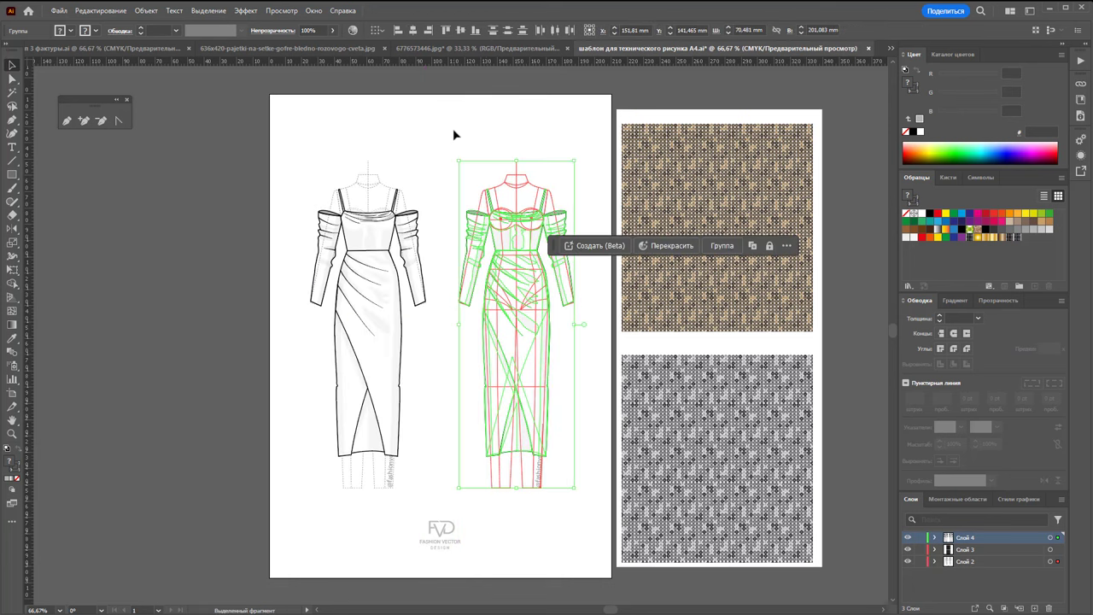
left_click(453, 128)
left_click(727, 416)
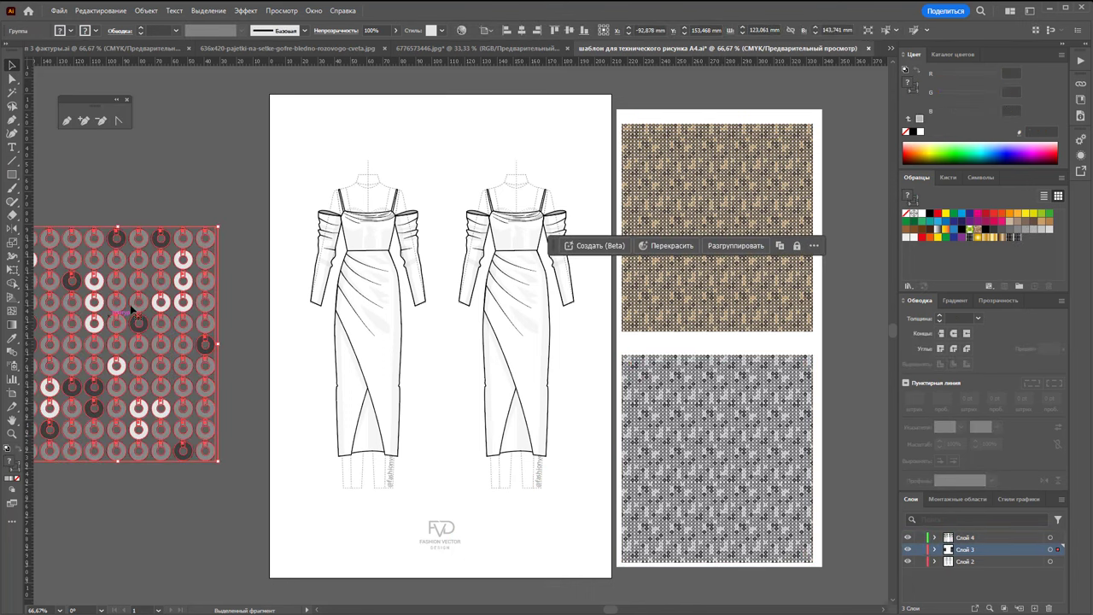
Move the sequin circle tile beside the page and zoom in on it
left_click_drag(147, 307, 179, 287)
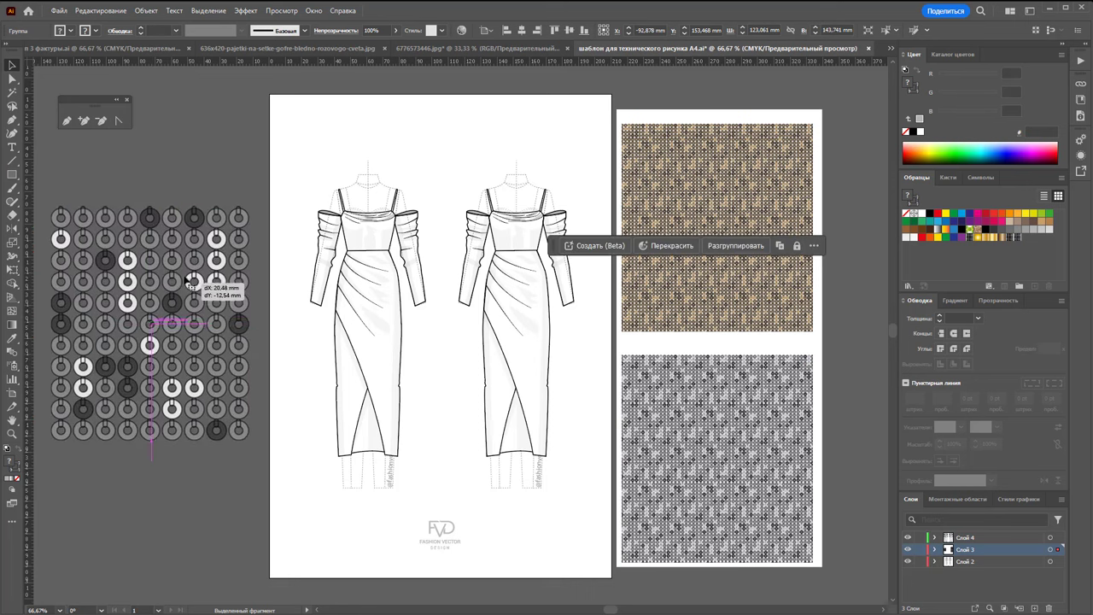
left_click(166, 145)
left_click(253, 279)
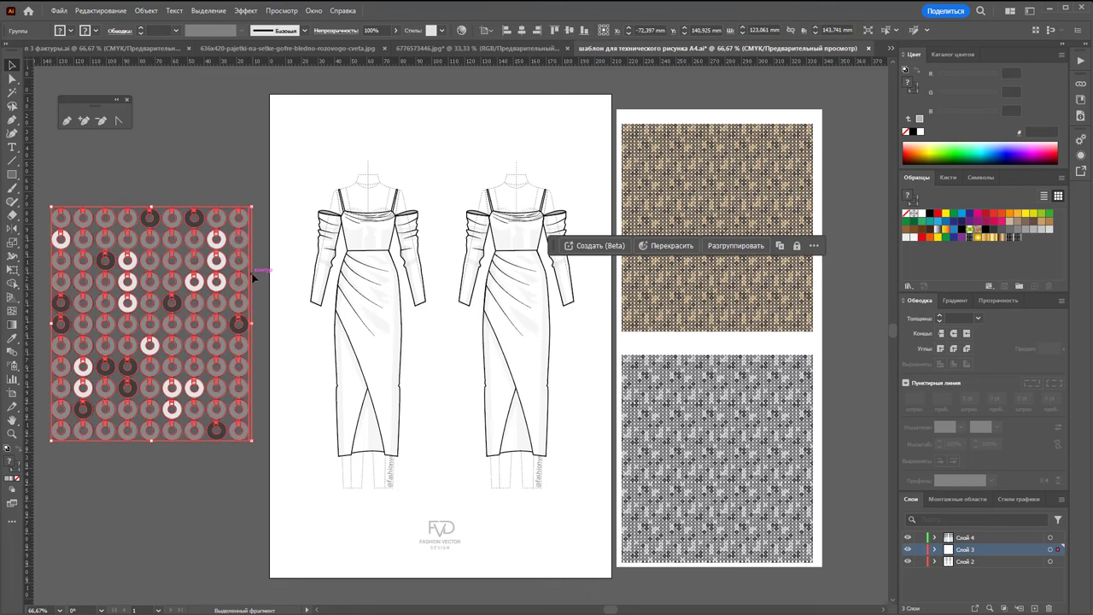
key("z")
left_click_drag(78, 321, 210, 358)
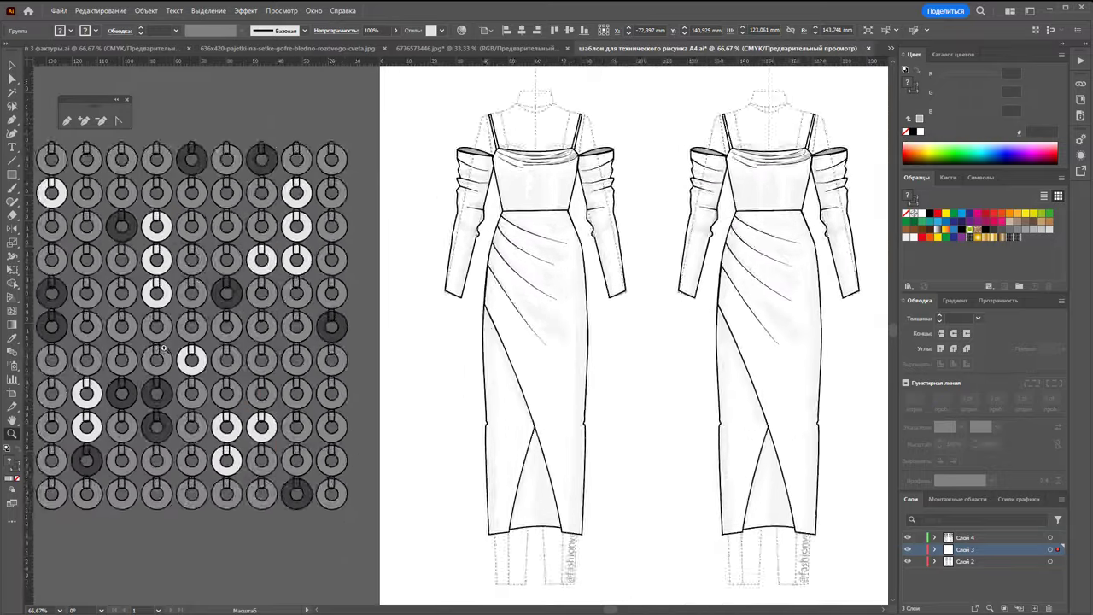
scroll(576, 593, "left", 3)
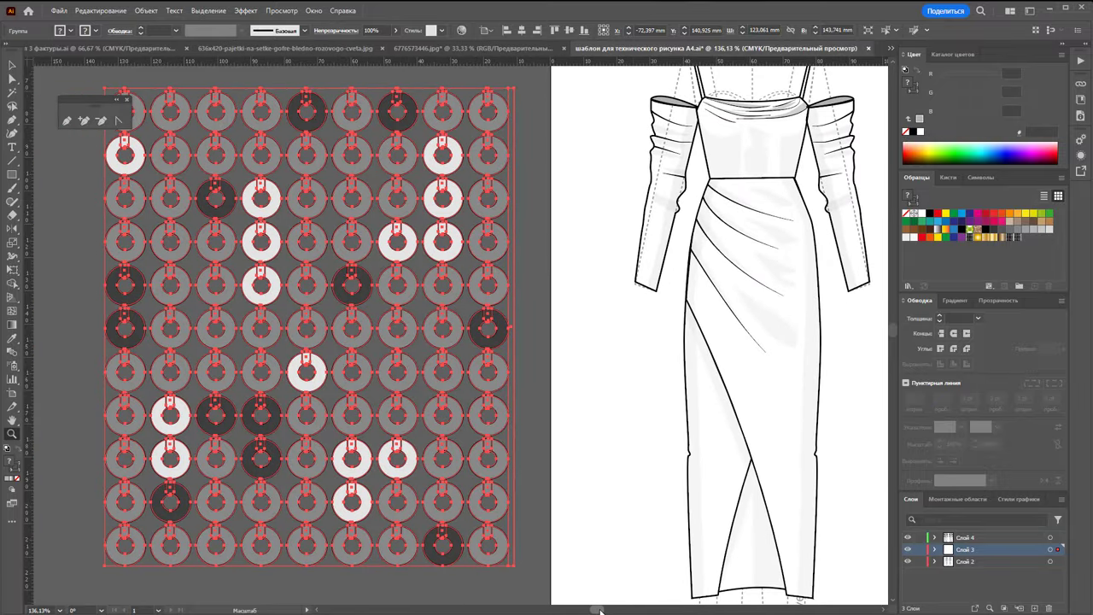
key("v")
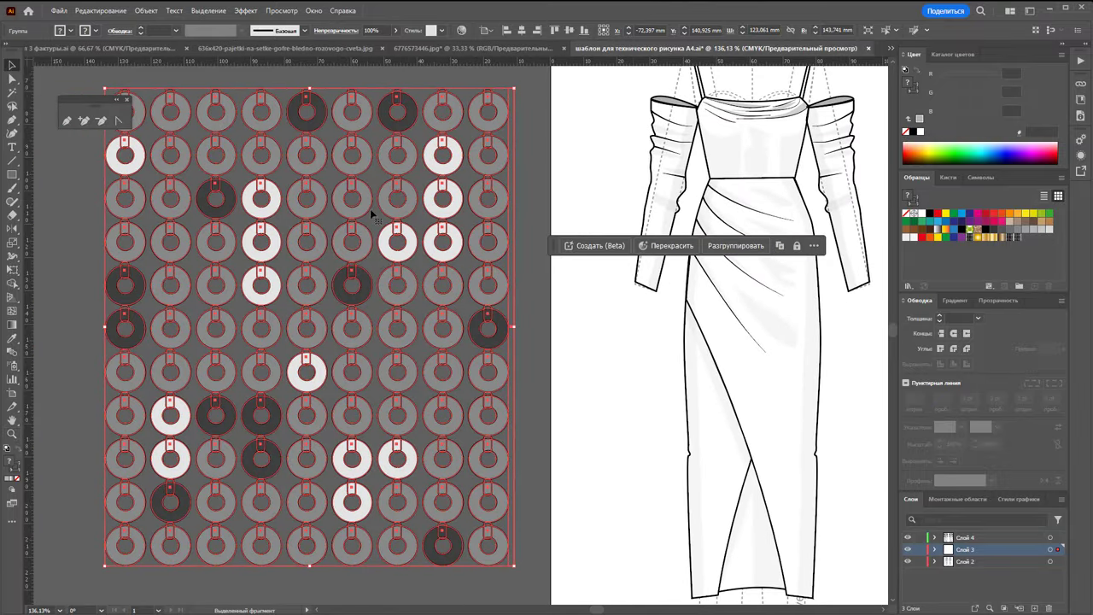
Ungroup the tile and widen its rectangle into a DADADA light grey square behind the rings
right_click(515, 265)
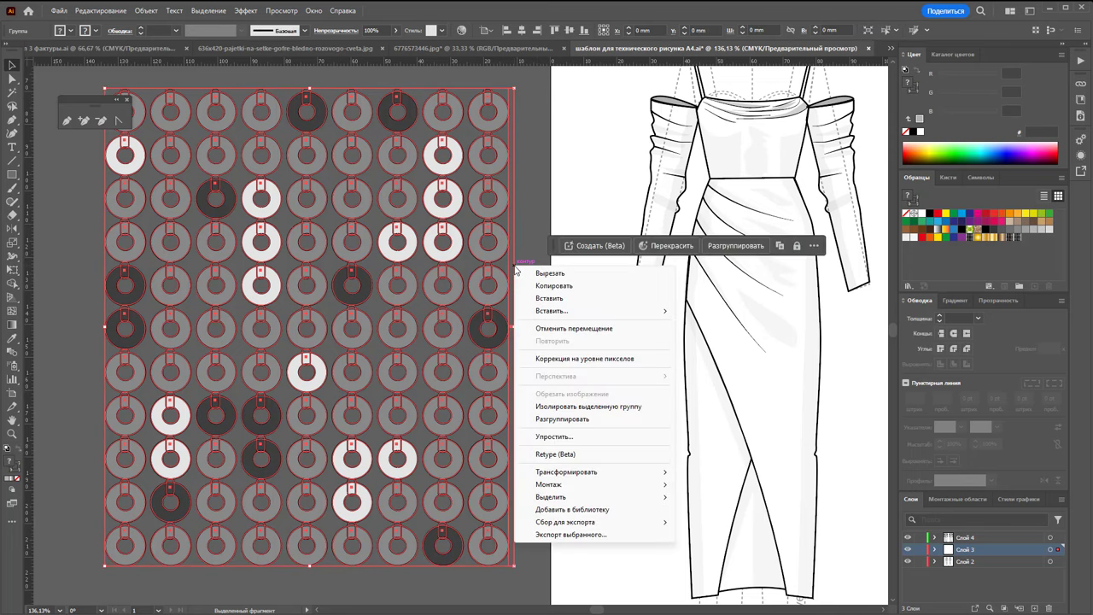
left_click(555, 420)
left_click(516, 271)
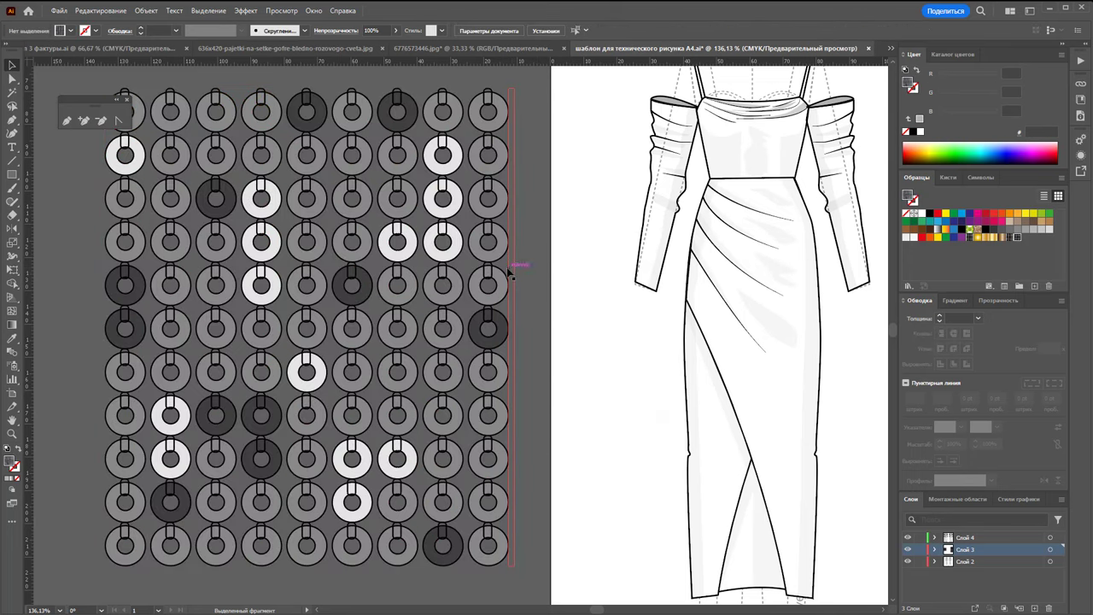
left_click(513, 275)
mouse_move(512, 328)
left_mouse_down()
mouse_move(171, 340)
mouse_move(104, 328)
left_mouse_up()
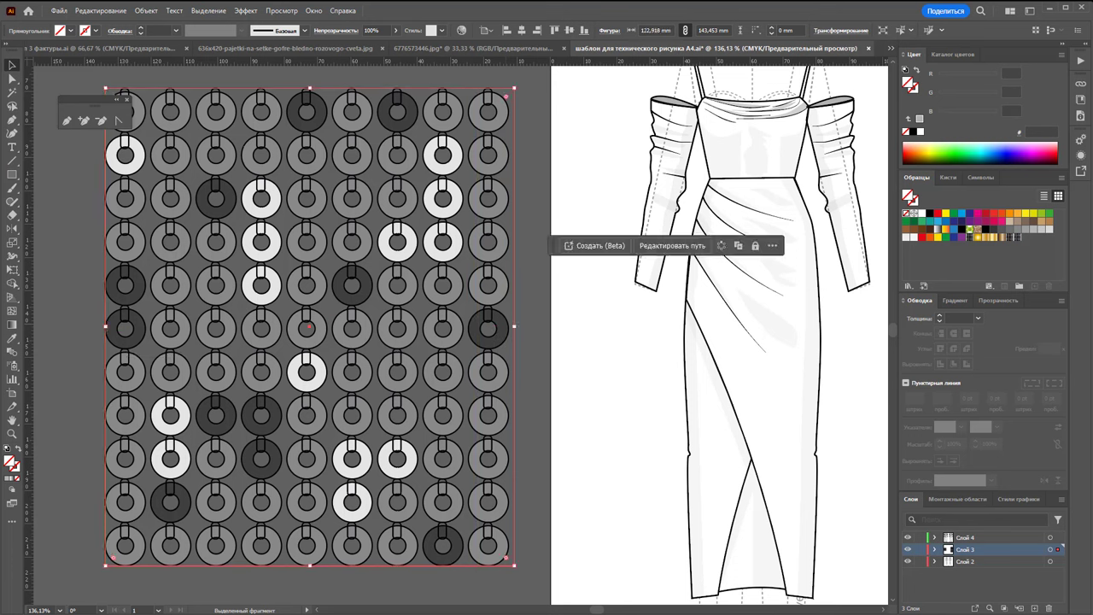
left_click(1049, 230)
right_click(331, 282)
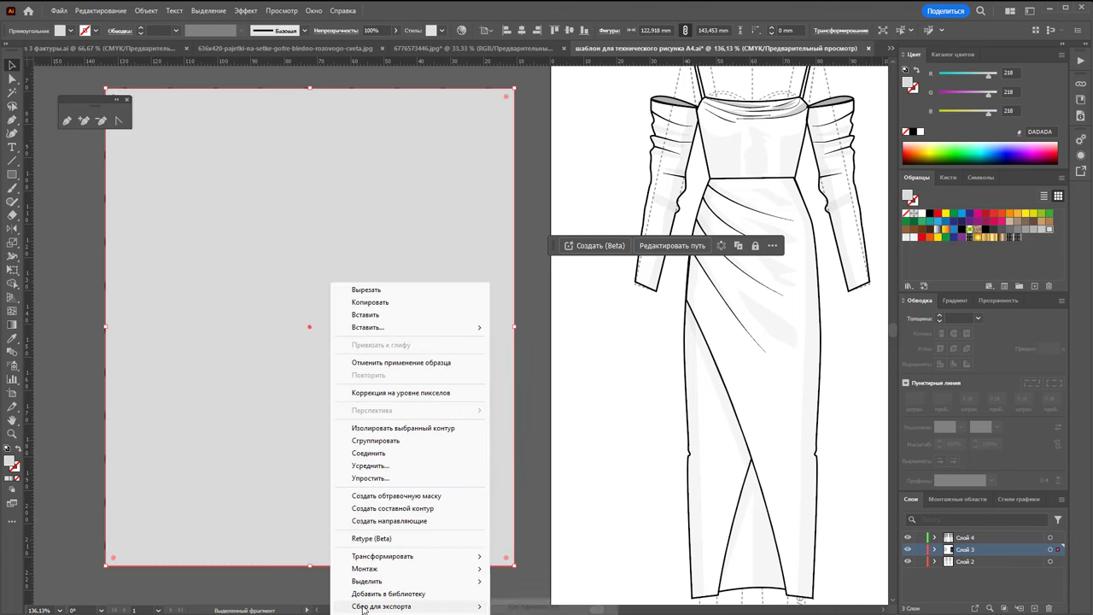
left_click(534, 605)
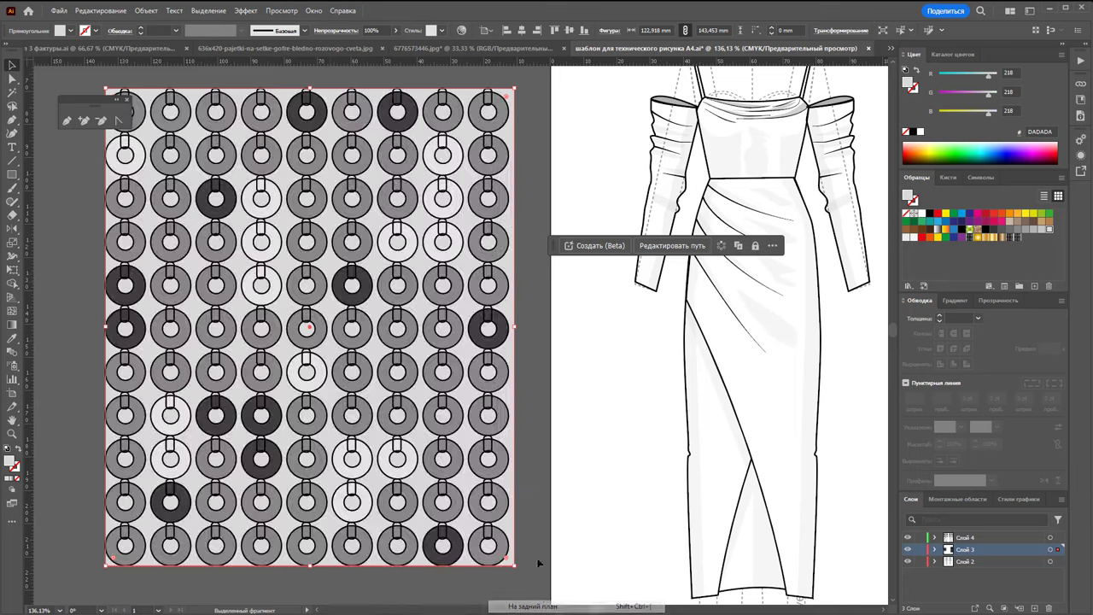
left_click(528, 475)
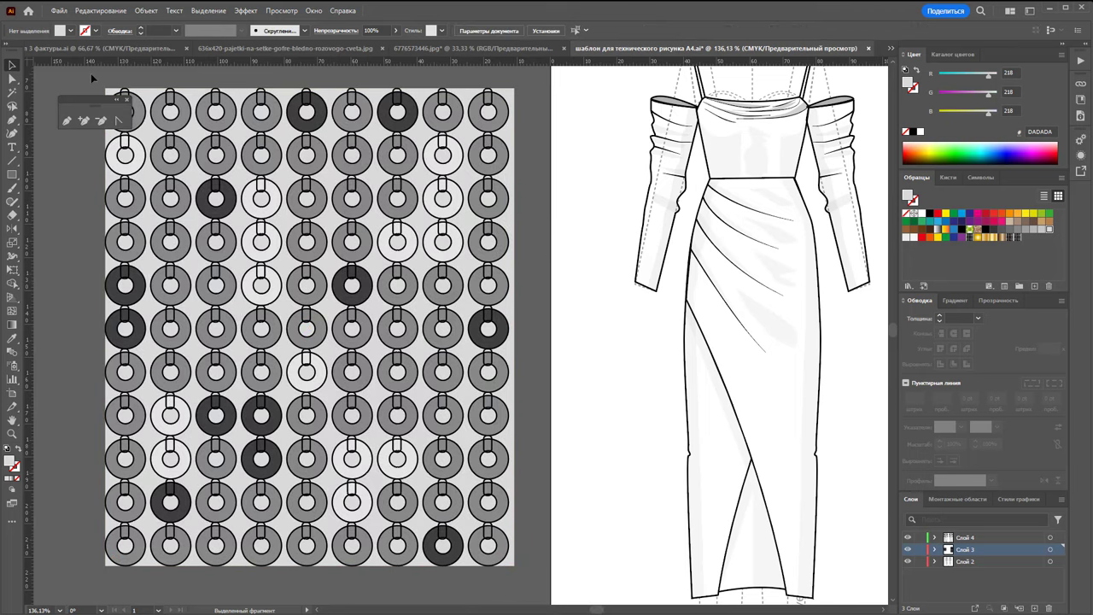
Save the tile as a new pattern swatch, delete it, and zoom out to the artboard
mouse_move(92, 79)
left_mouse_down()
mouse_move(287, 262)
mouse_move(982, 248)
left_mouse_up()
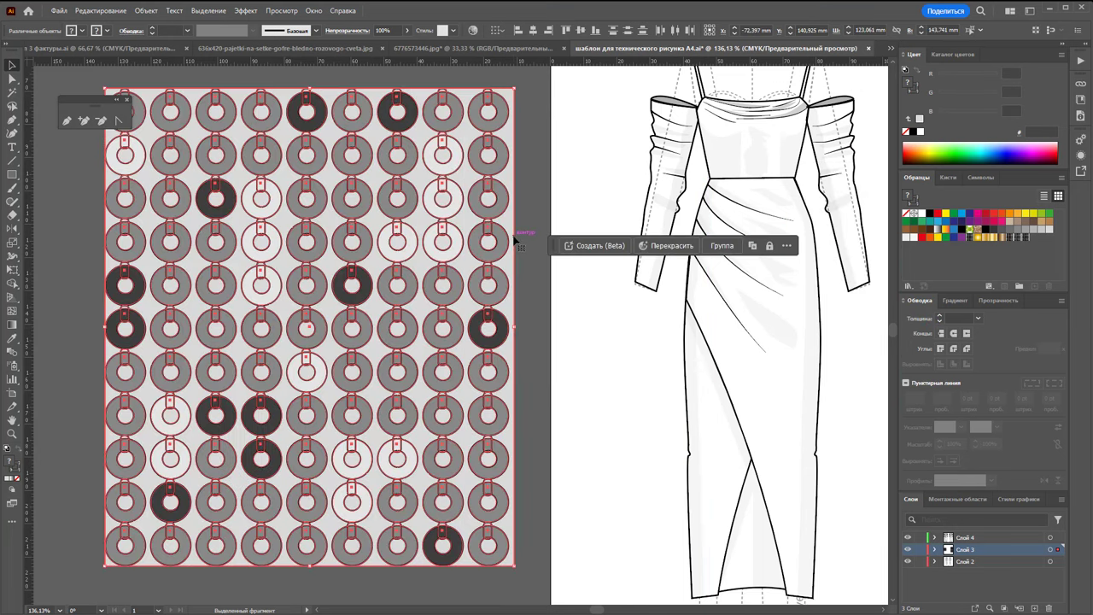
key("Delete")
key("z")
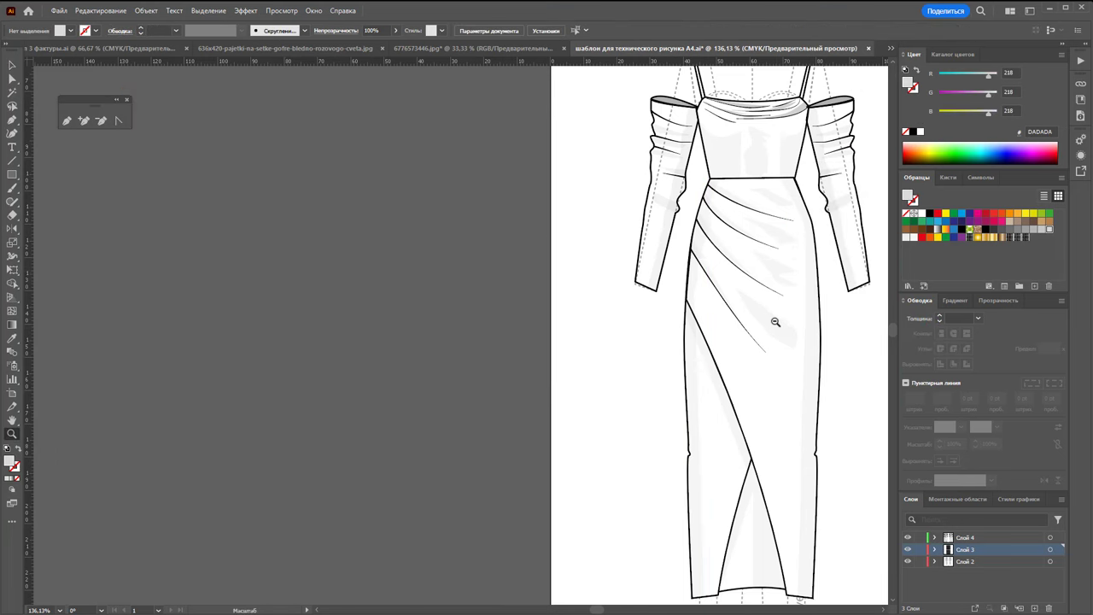
left_click(773, 319, "alt")
left_click(722, 320, "alt")
Fill the grey square with the new sequin pattern and copy it further right
left_click(19, 65)
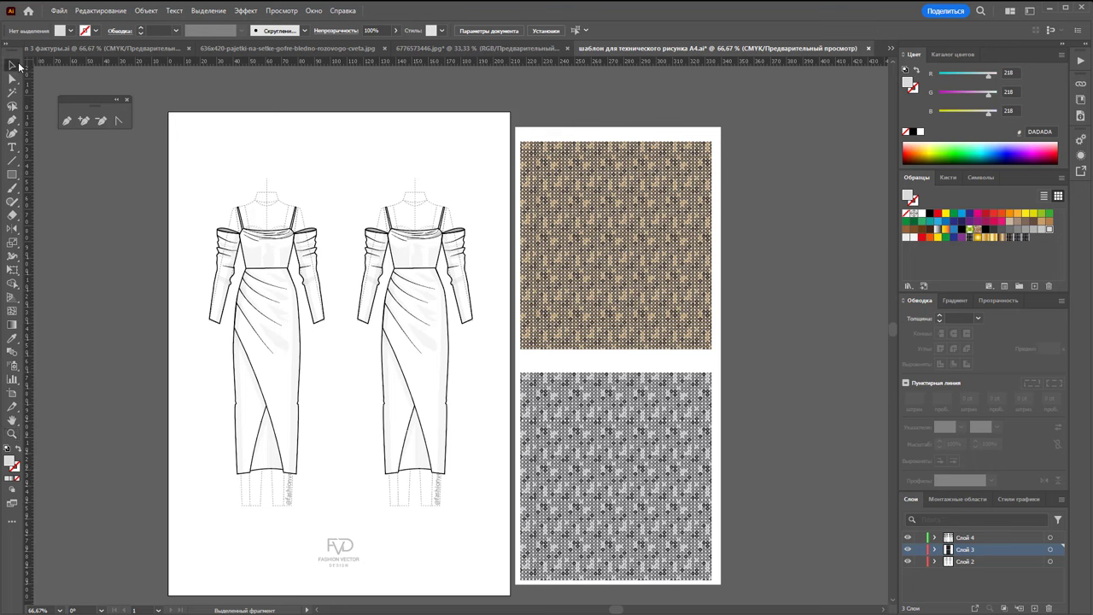
left_click_drag(617, 462, 653, 462)
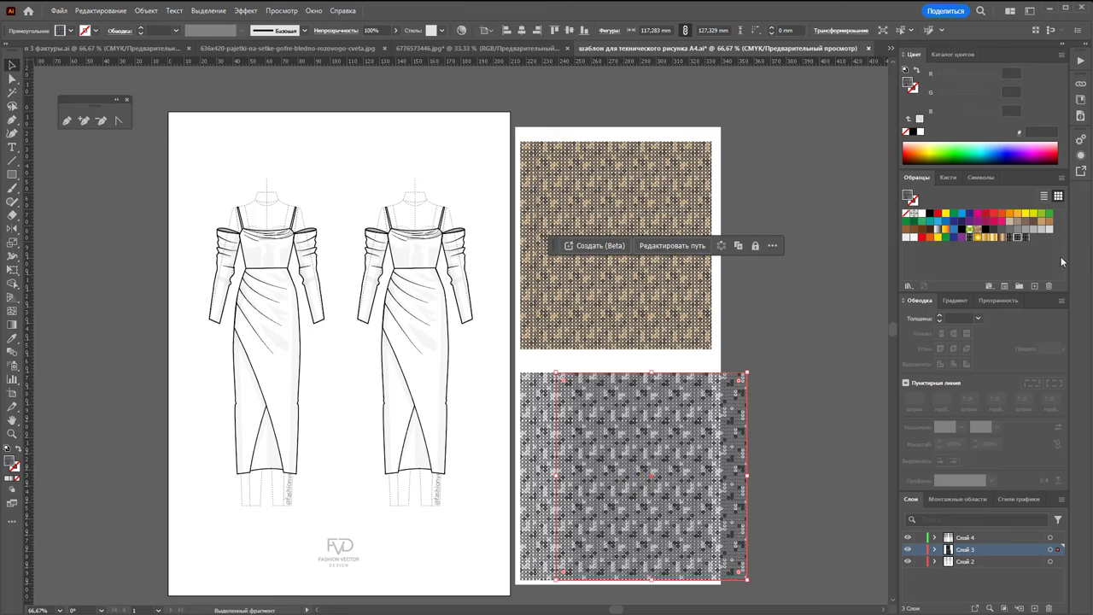
left_click(1027, 238)
left_click_drag(608, 443, 778, 443)
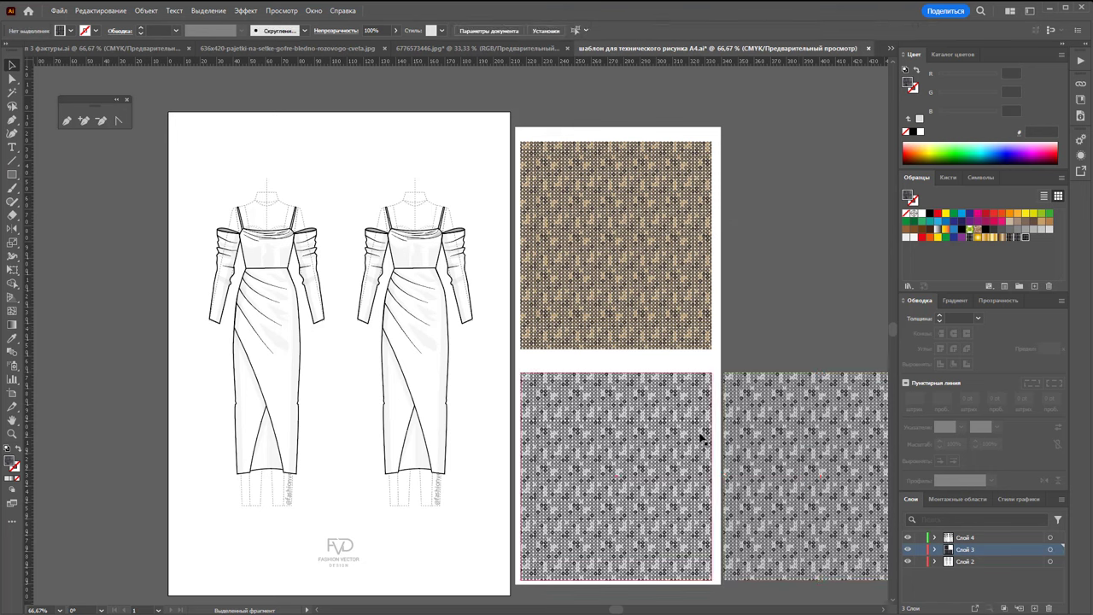
Fill the second dress's skirt panel with the lighter sequin pattern swatch
left_click(429, 402)
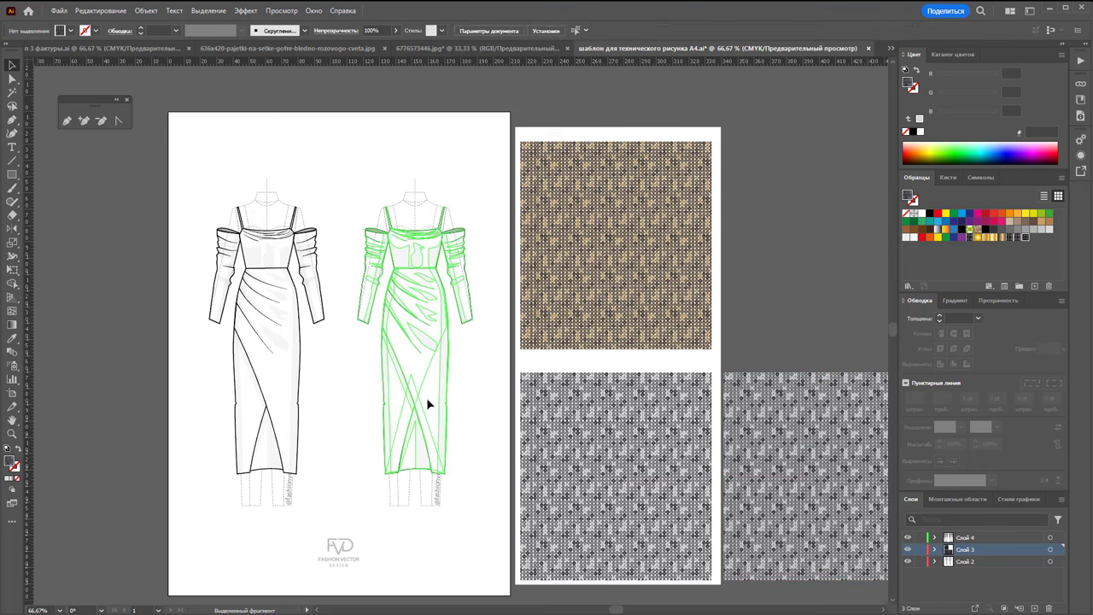
double_click(429, 403)
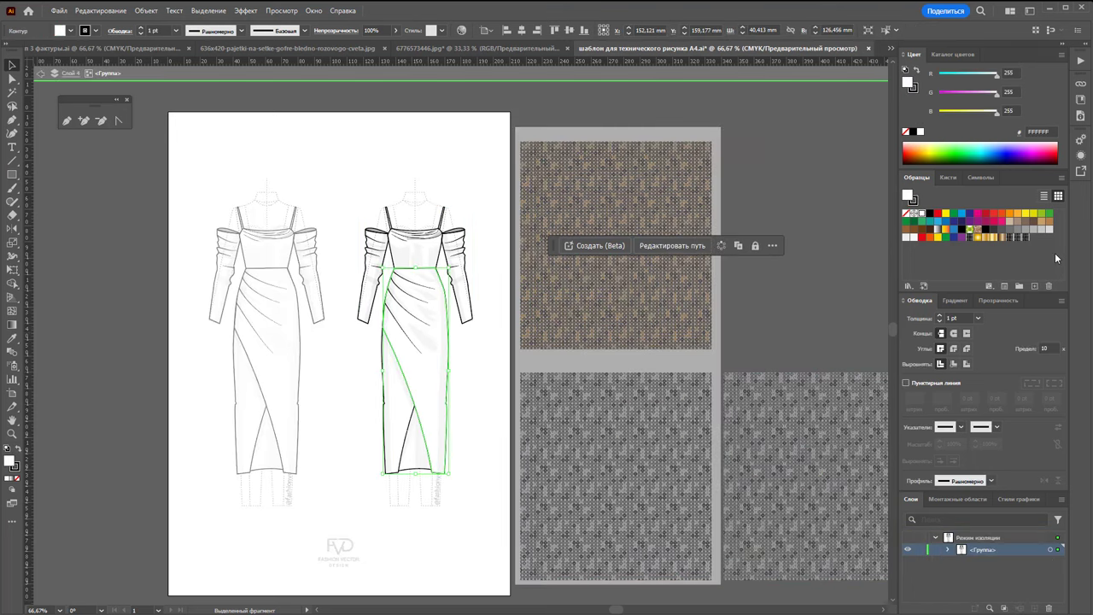
left_click(1018, 237)
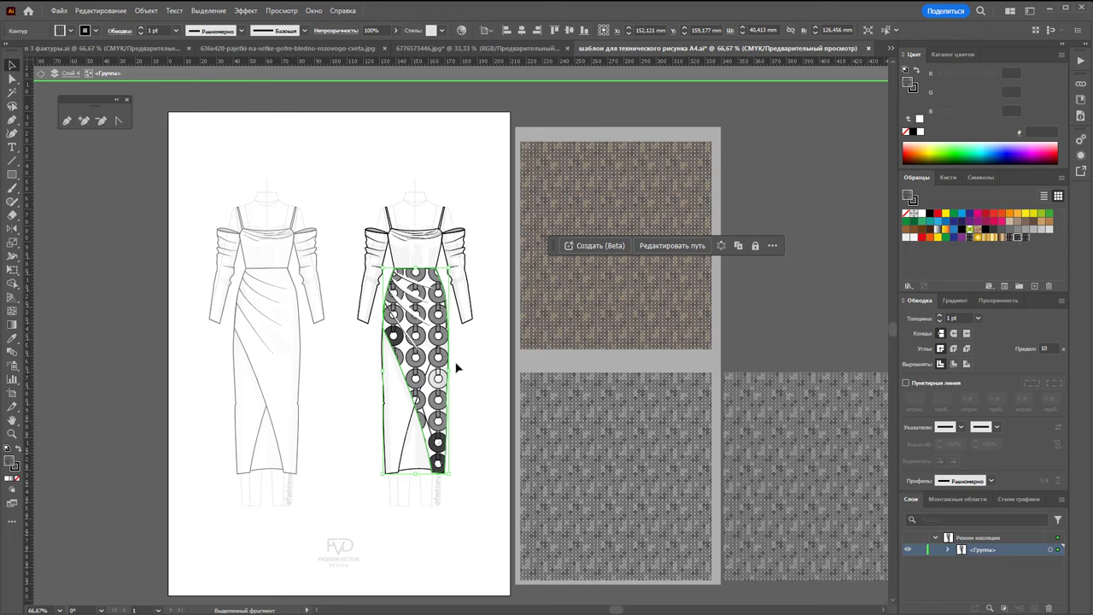
left_click(1026, 238)
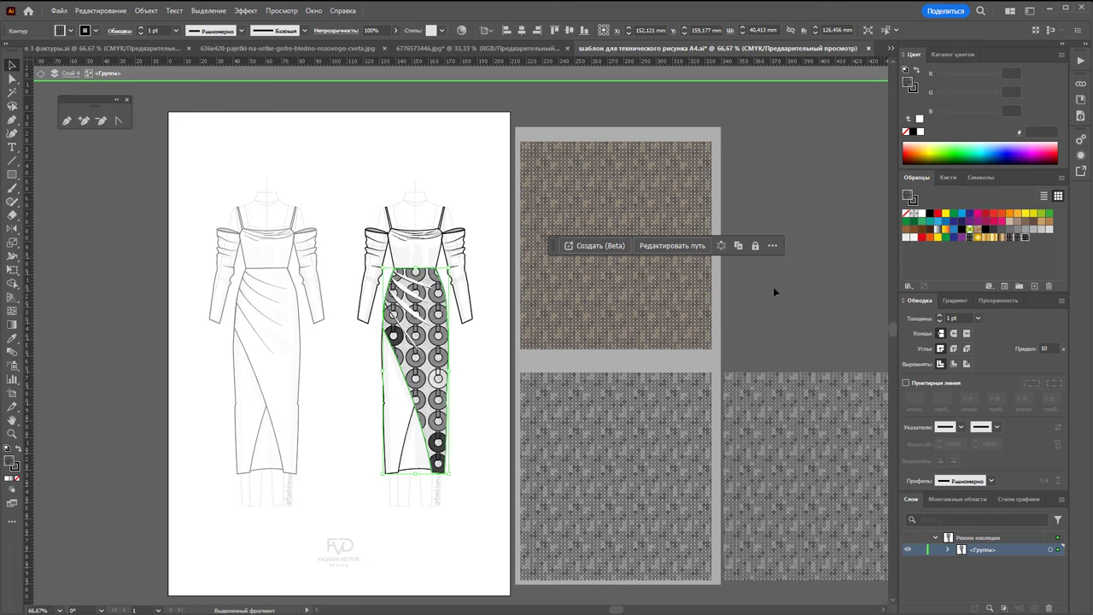
Scale only the skirt's sequin pattern to 20%, leaving the panel shape unchanged
double_click(12, 242)
type("20")
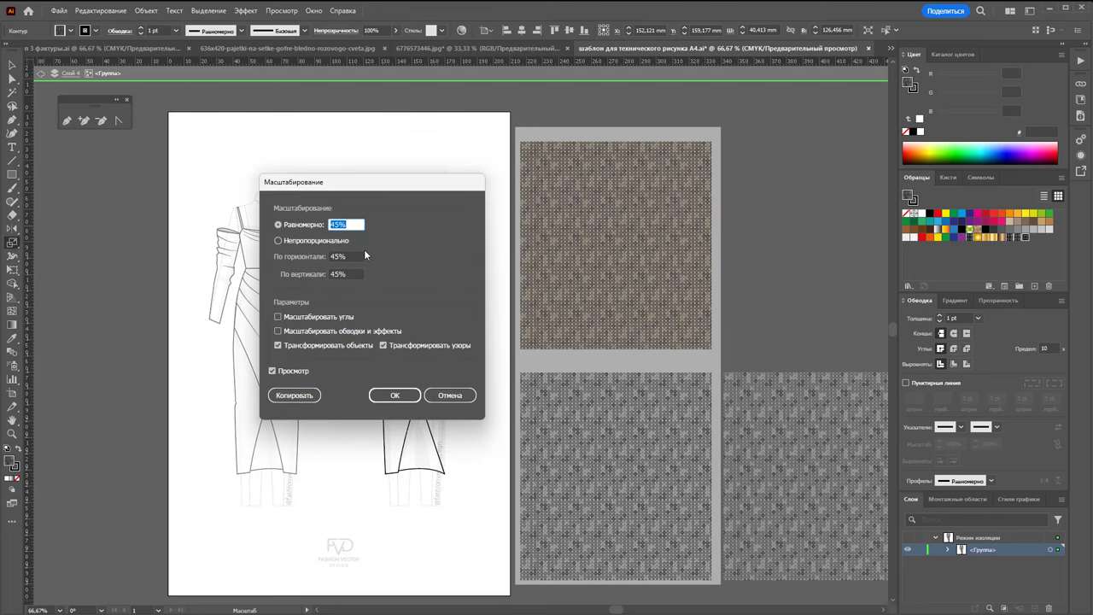
left_click(333, 345)
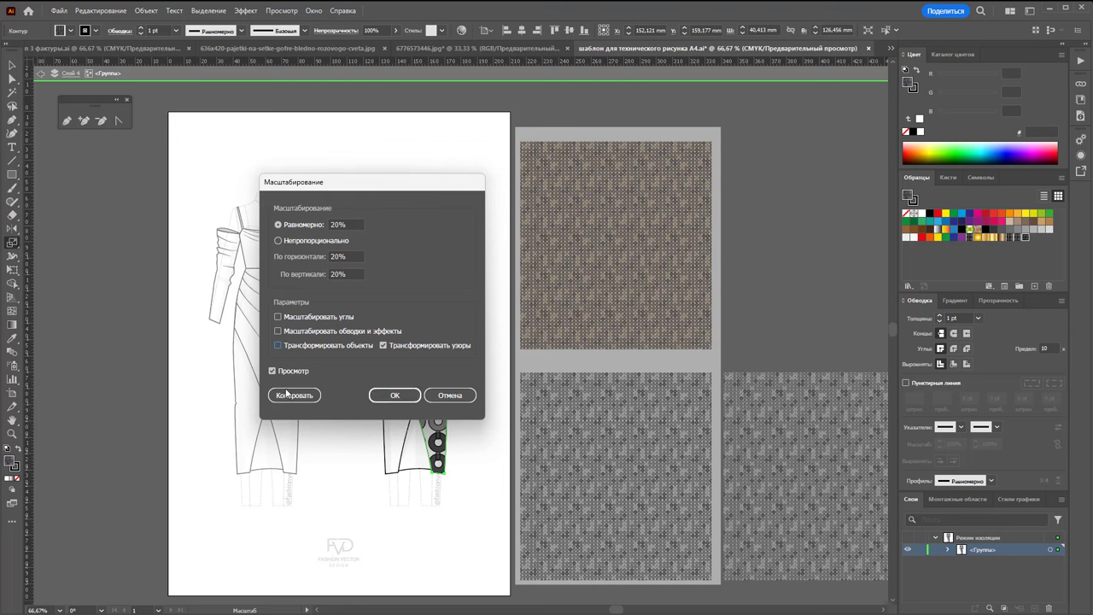
left_click(384, 345)
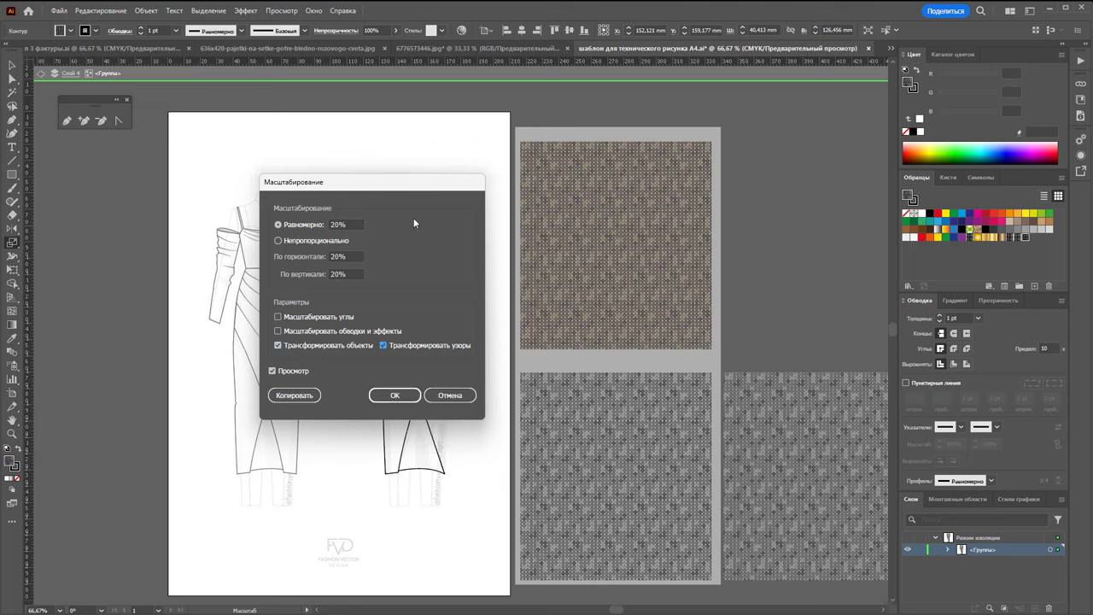
left_click_drag(398, 193, 736, 168)
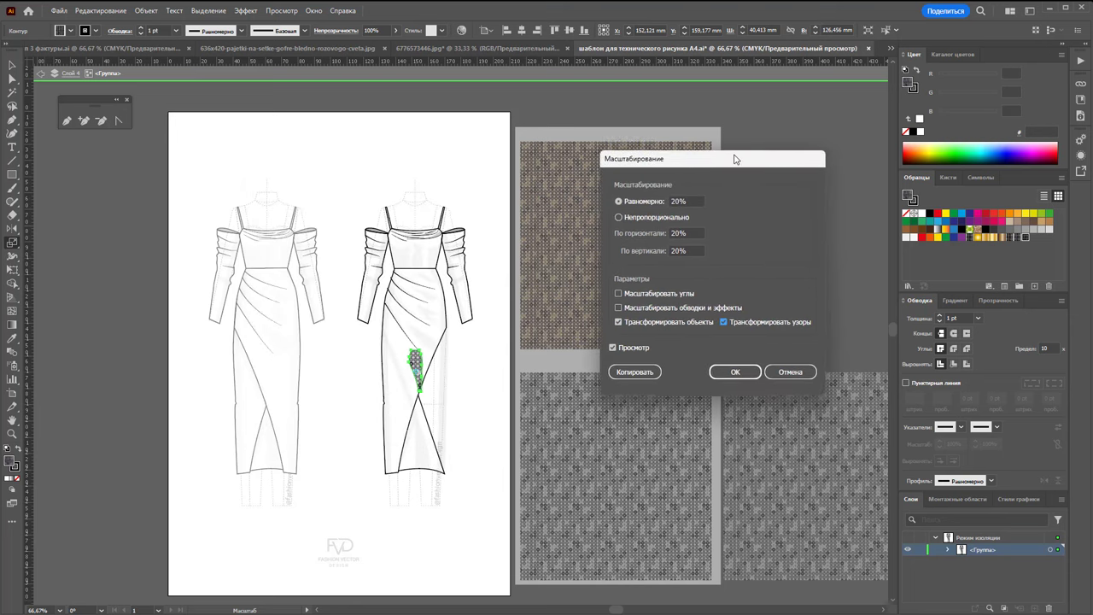
left_click(621, 322)
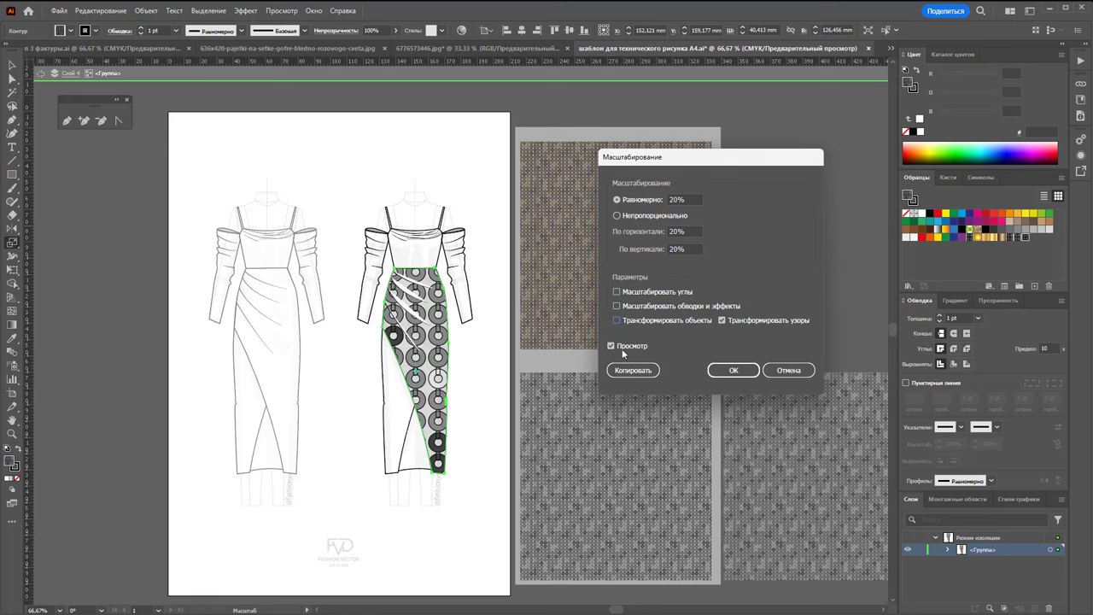
left_click(730, 369)
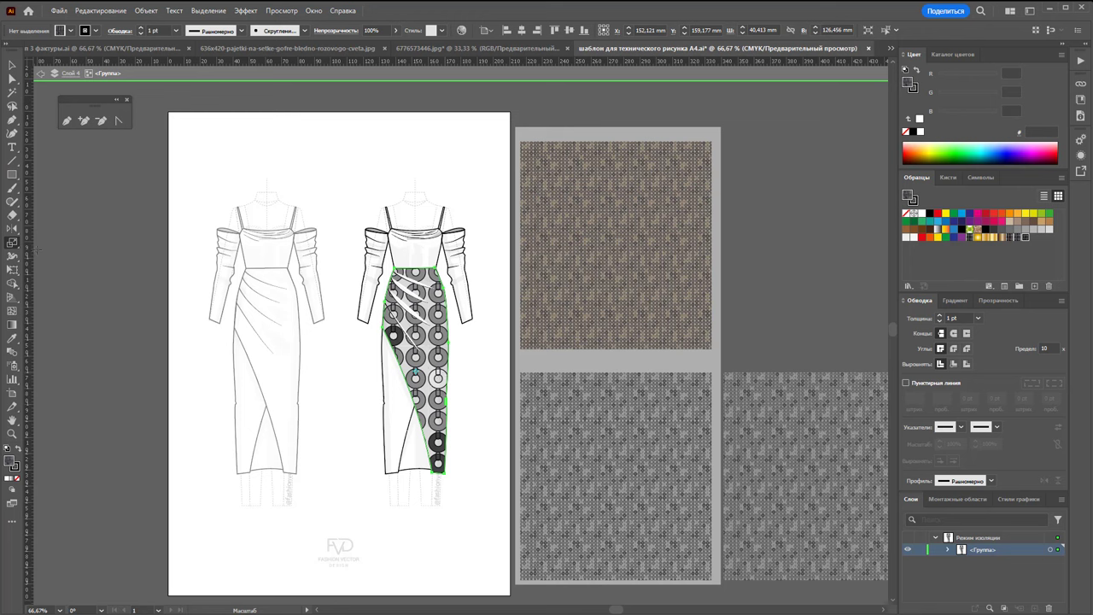
Reselect the patterned skirt panel and shrink its pattern further to 15%
double_click(11, 244)
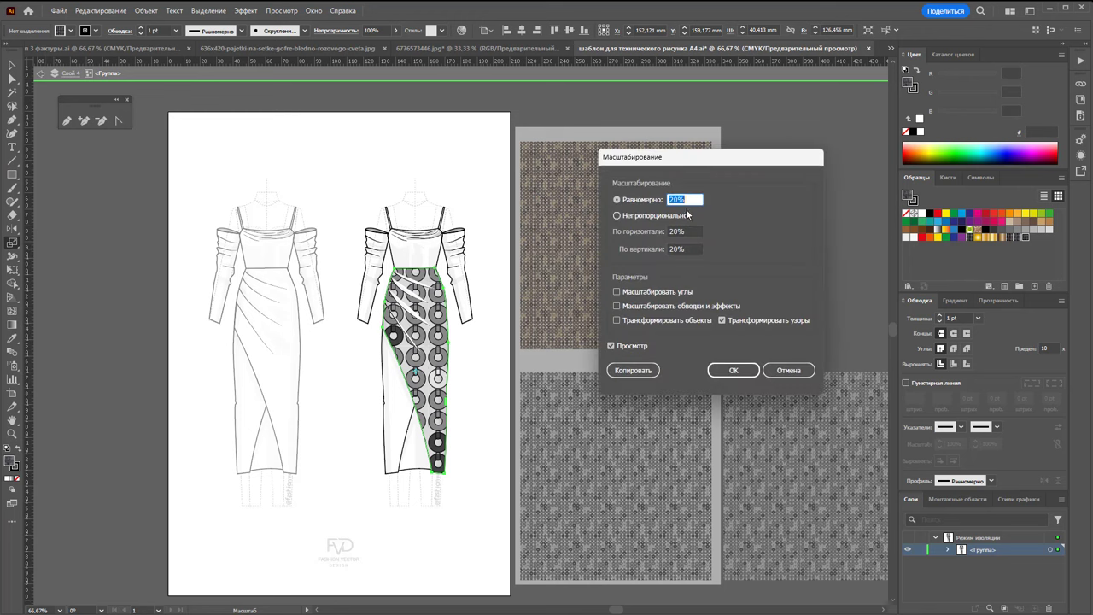
left_click(809, 369)
key("v")
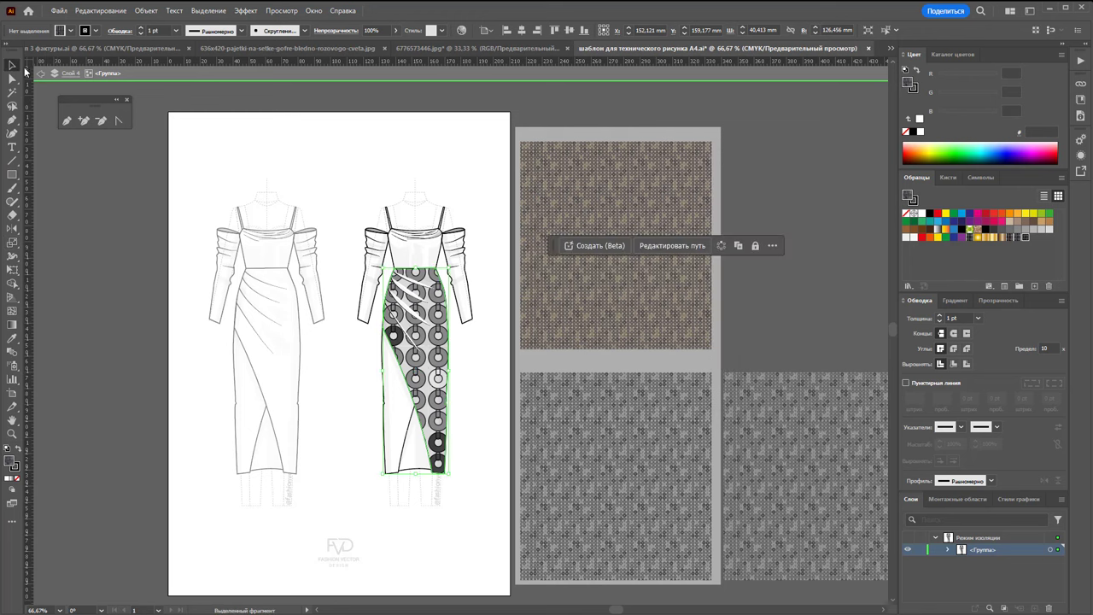
left_click(457, 268)
left_click(435, 391)
double_click(12, 242)
type("15")
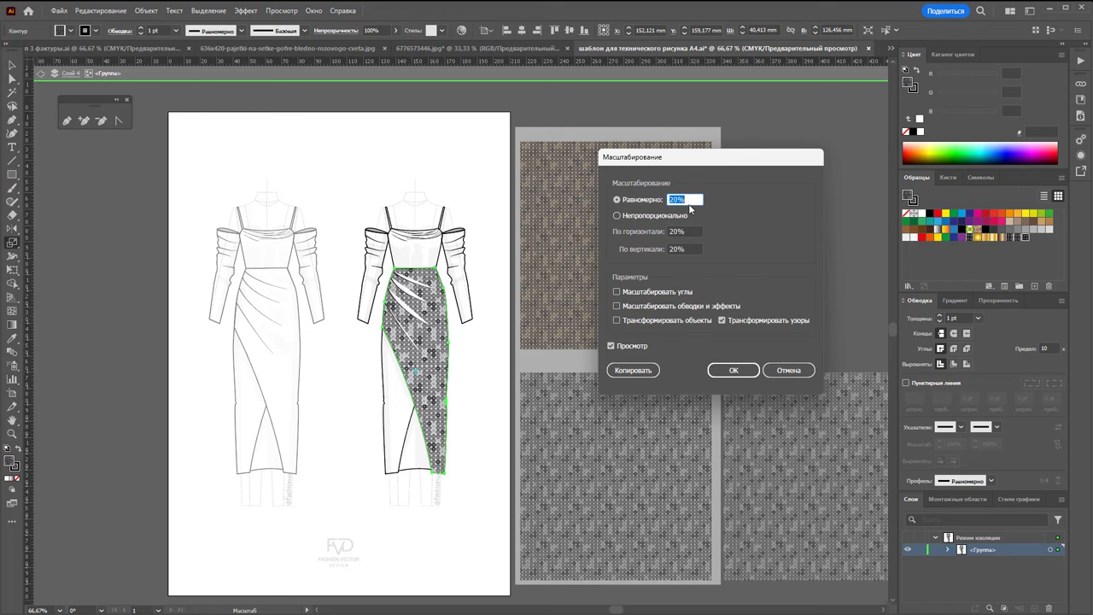
left_click(620, 347)
left_click(735, 371)
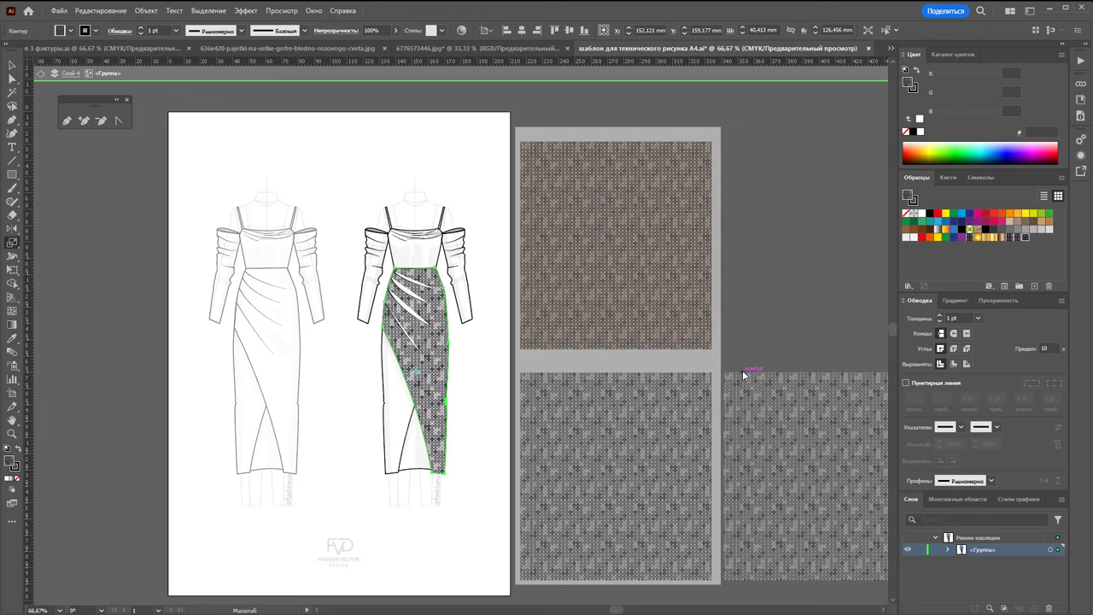
Scale the skirt's sequin pattern again by 80%
double_click(14, 244)
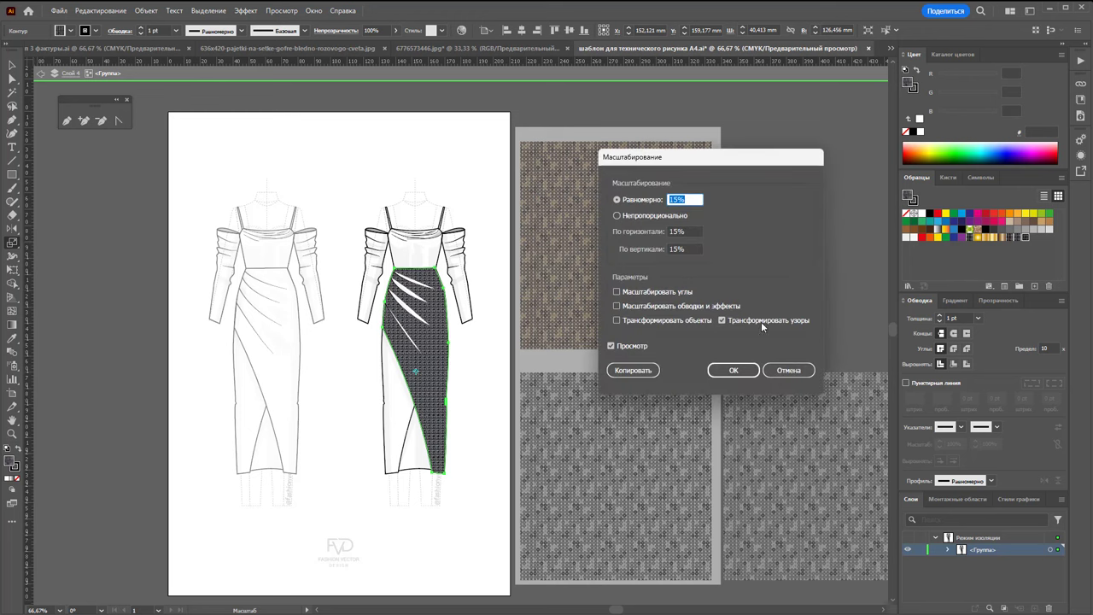
type("80")
left_click(612, 346)
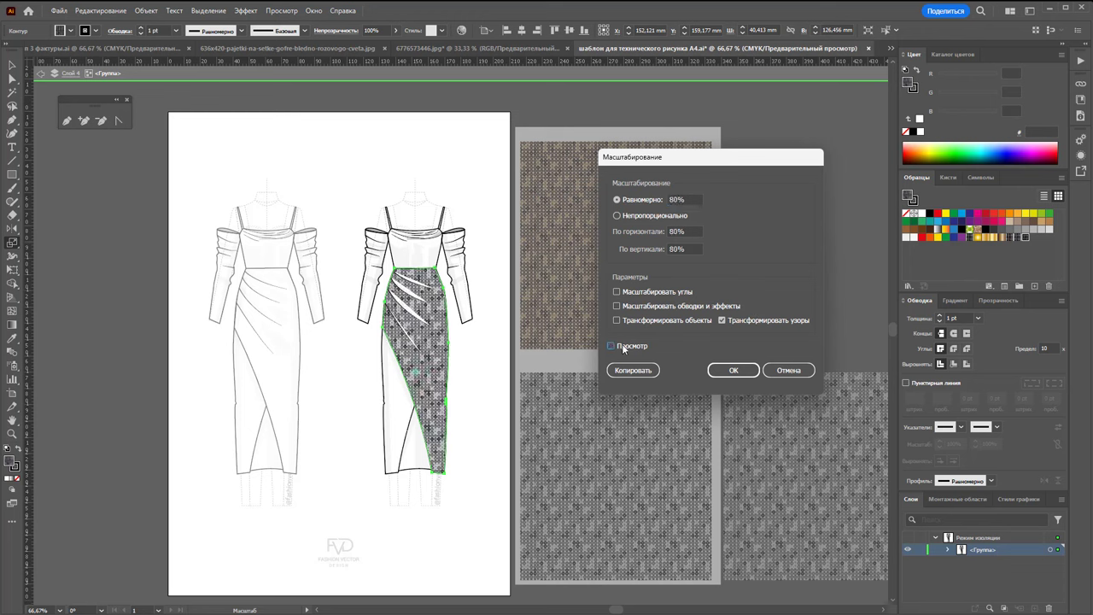
left_click(732, 369)
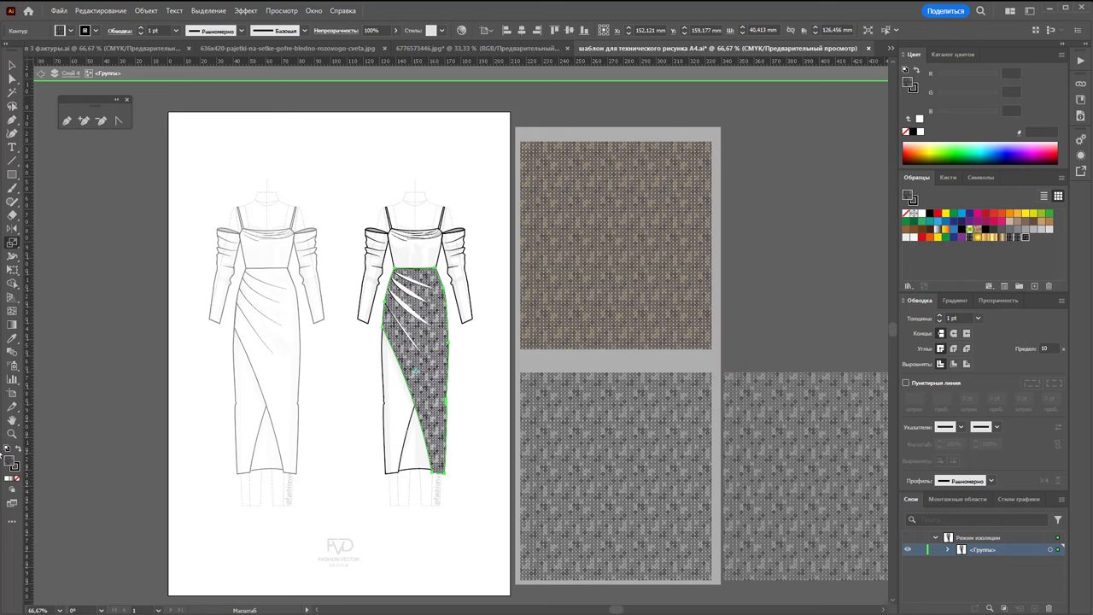
Zoom in and eyedropper the sequin pattern onto the white front skirt piece
key("z")
left_click(492, 338)
left_click_drag(491, 338, 535, 306)
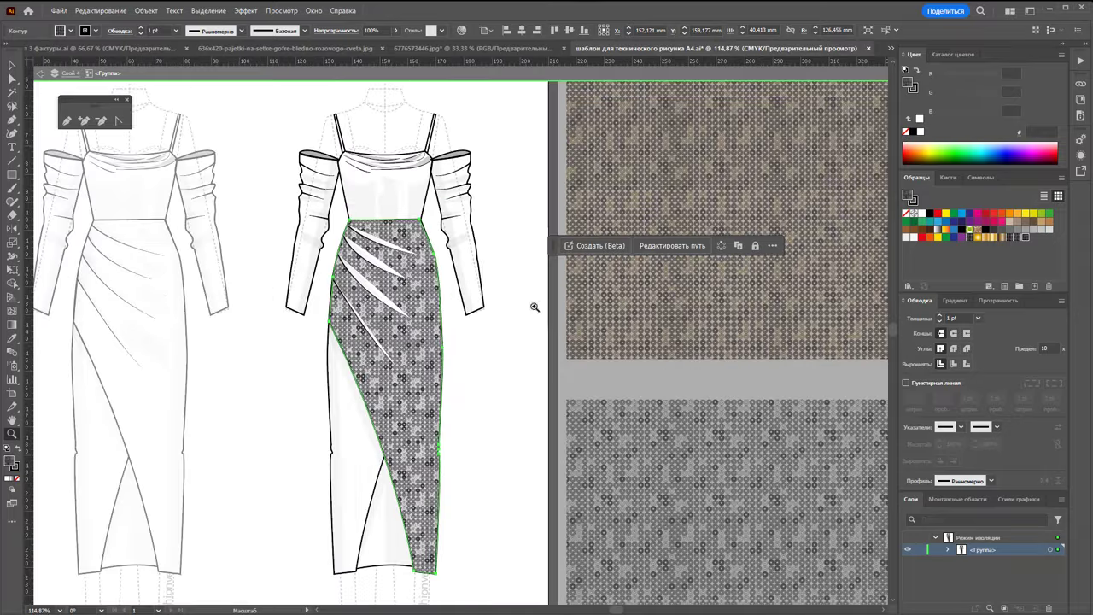
left_click(12, 66)
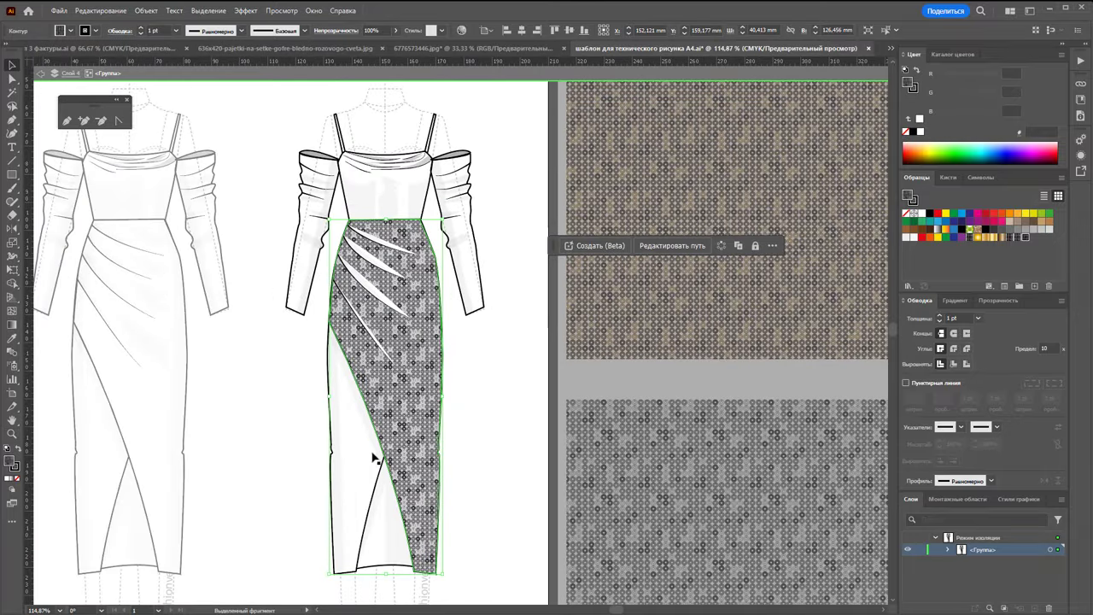
left_click(380, 461)
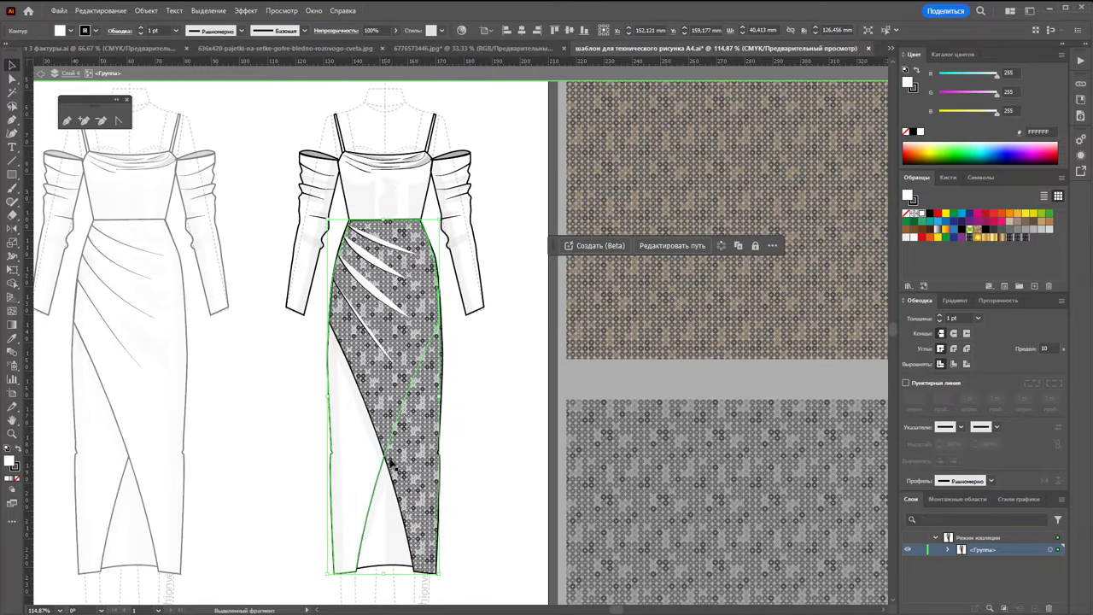
left_click(11, 339)
left_click(149, 332)
left_click(420, 416)
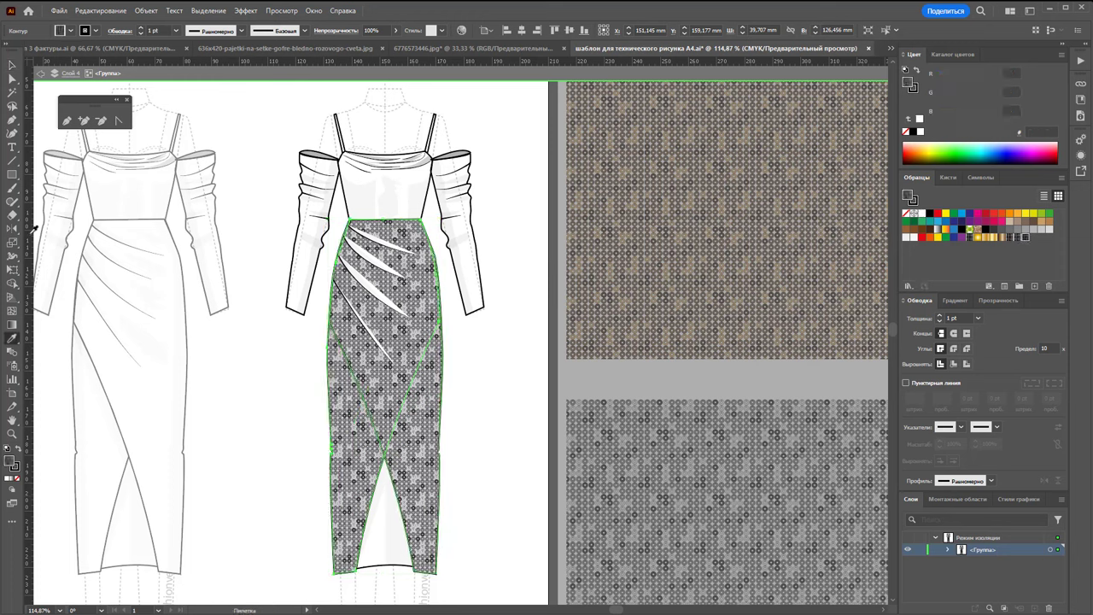
left_click(11, 66)
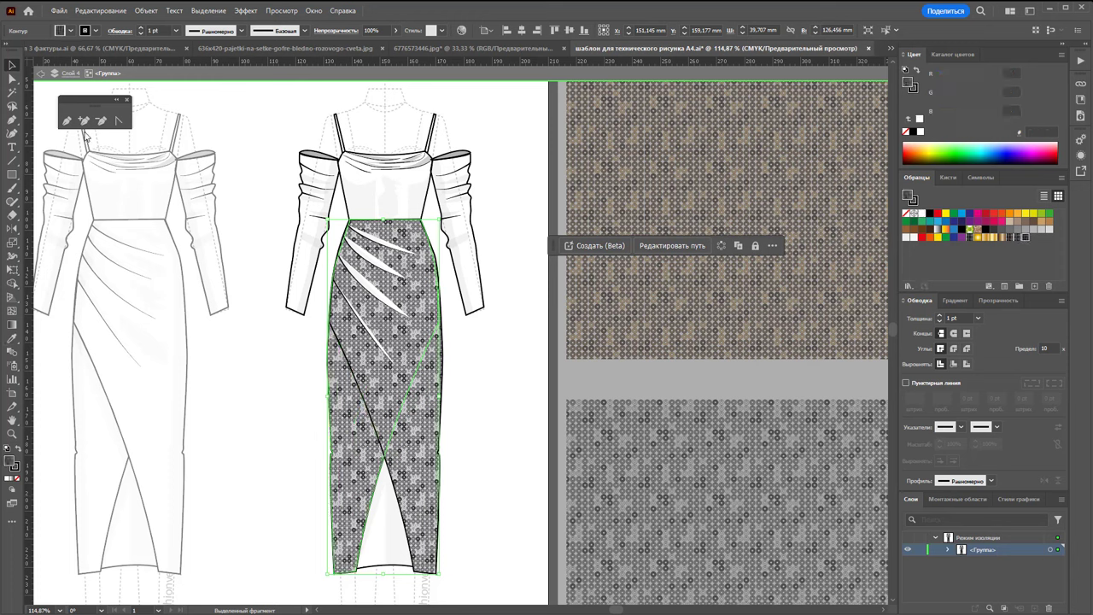
Fill the slit piece at the hem with dark grey
left_click(380, 550)
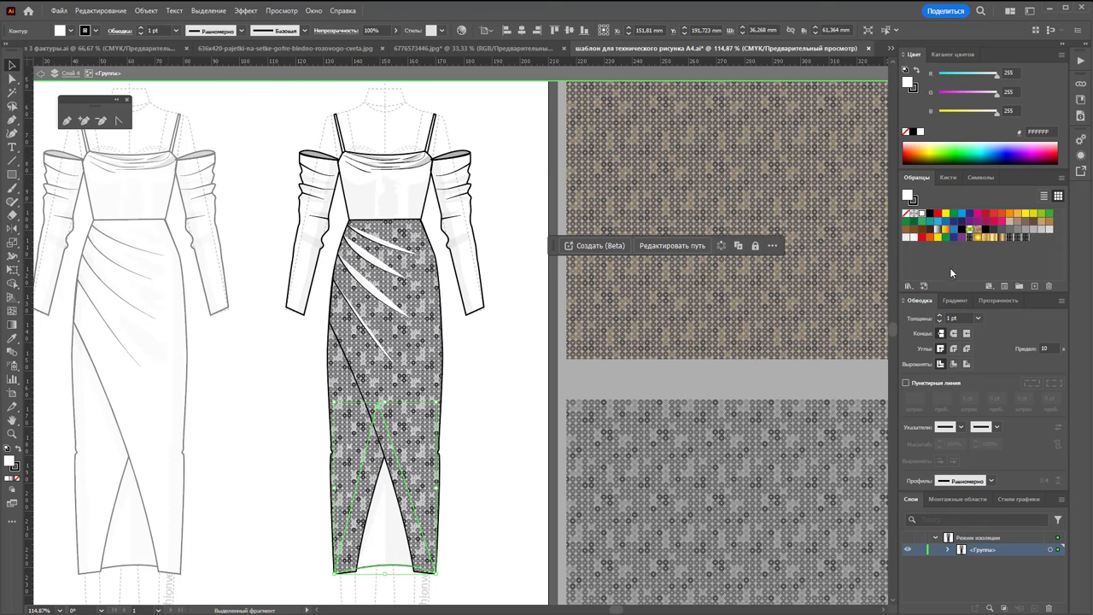
left_click(1009, 231)
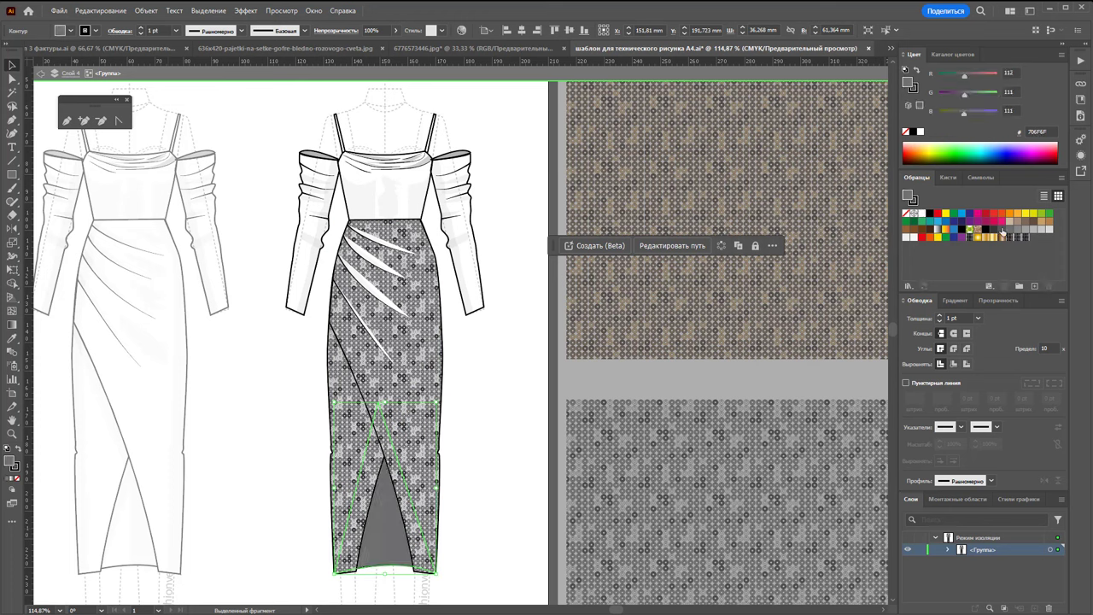
left_click(1001, 230)
left_click(456, 378)
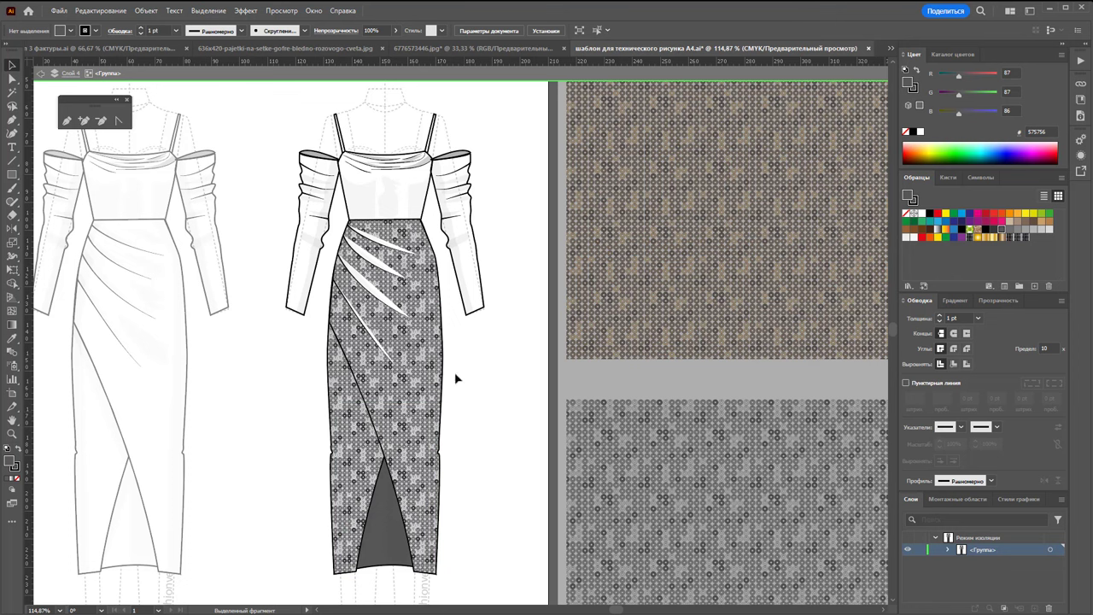
Set the white diagonal drape stripes' fill to None
left_click(386, 299)
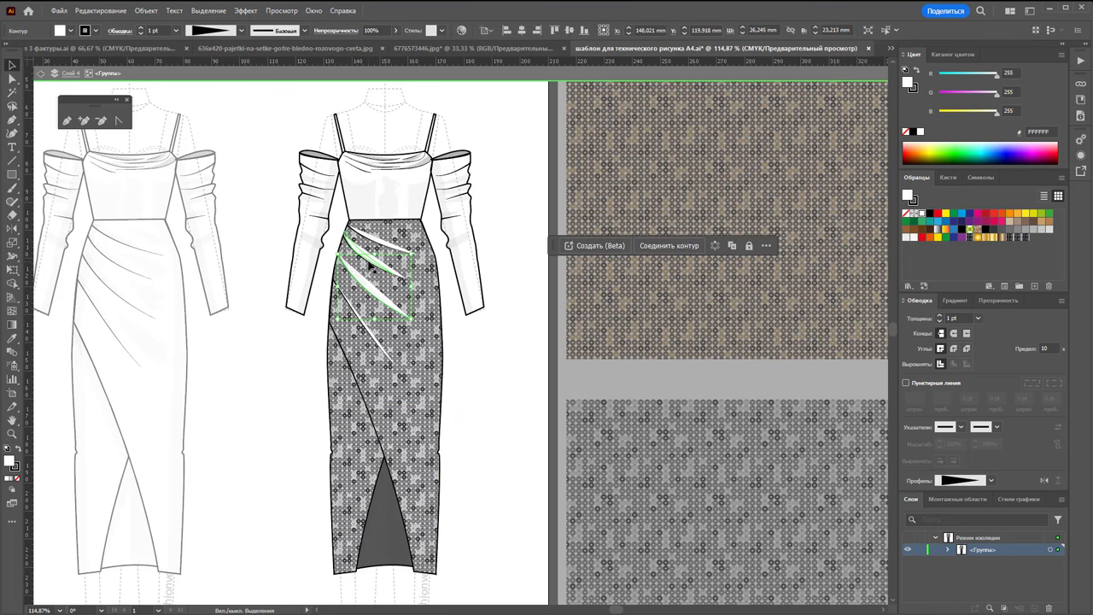
left_click(395, 273)
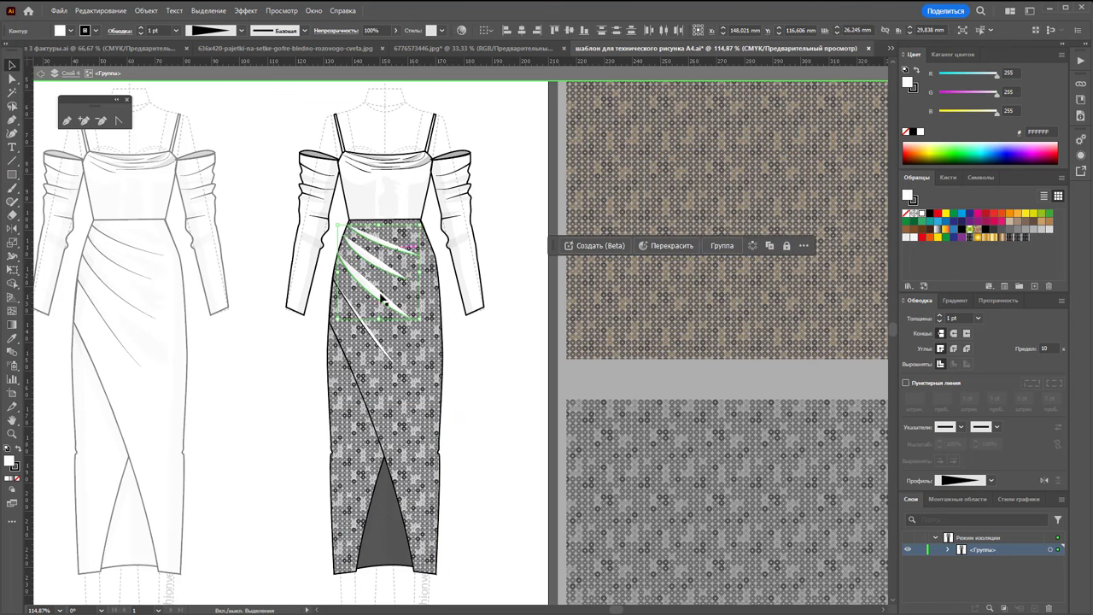
left_click(387, 357, "shift")
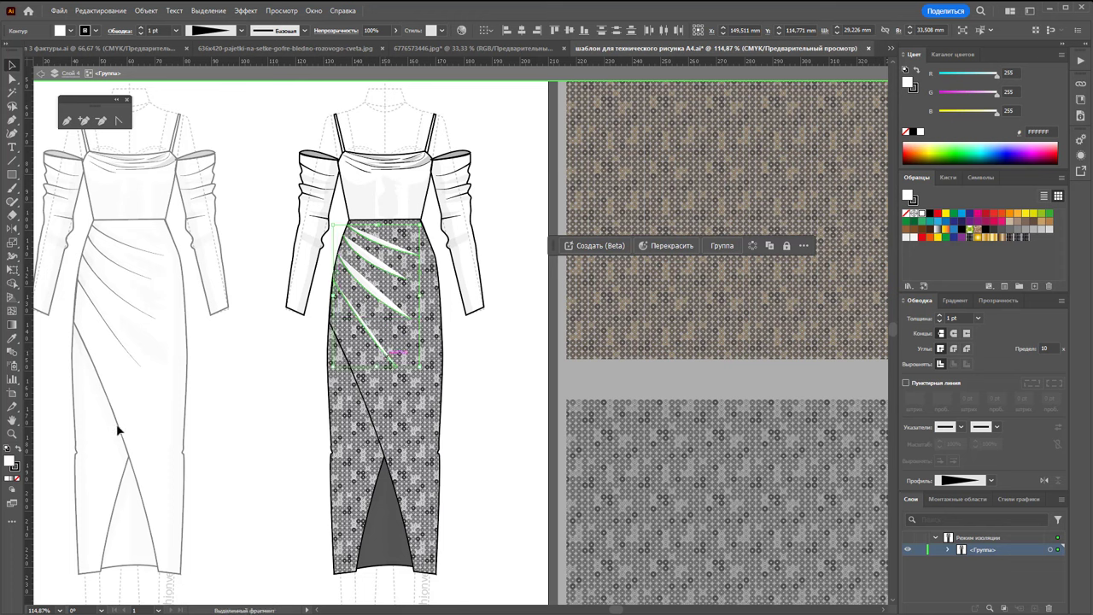
left_click(17, 479)
left_click(510, 380)
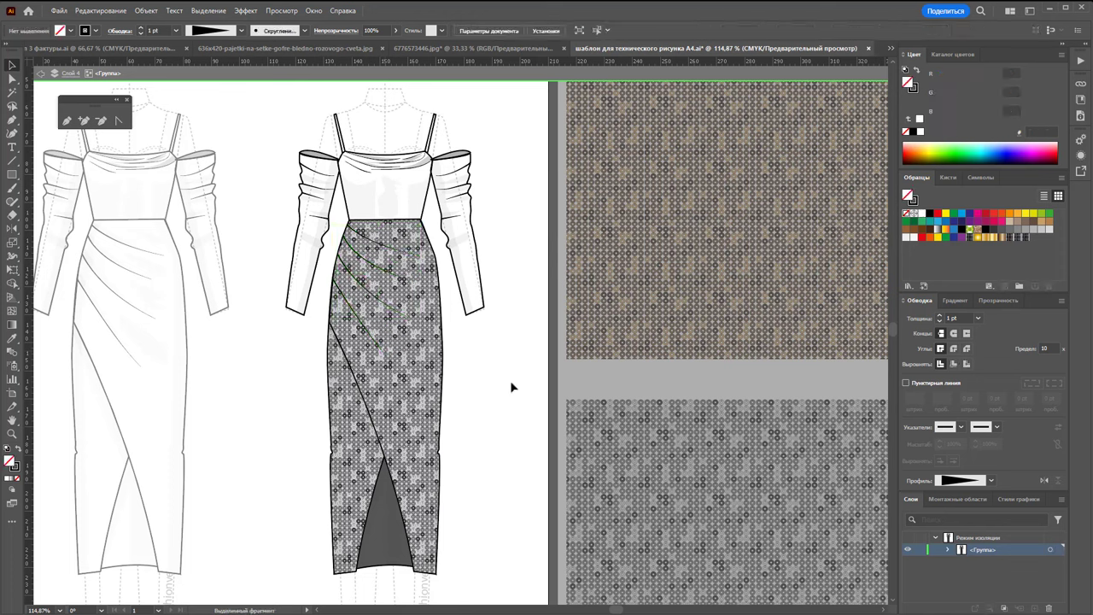
Eyedropper the skirt's sequin pattern onto the bodice and both sleeves
left_click(415, 174)
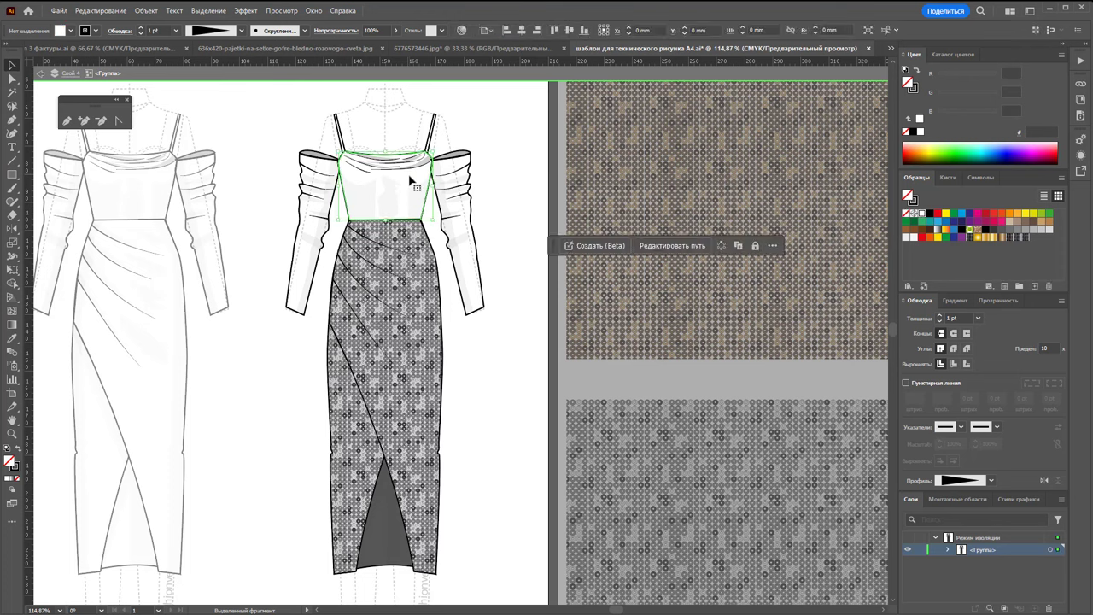
left_click(468, 161, "shift")
left_click(303, 159, "shift")
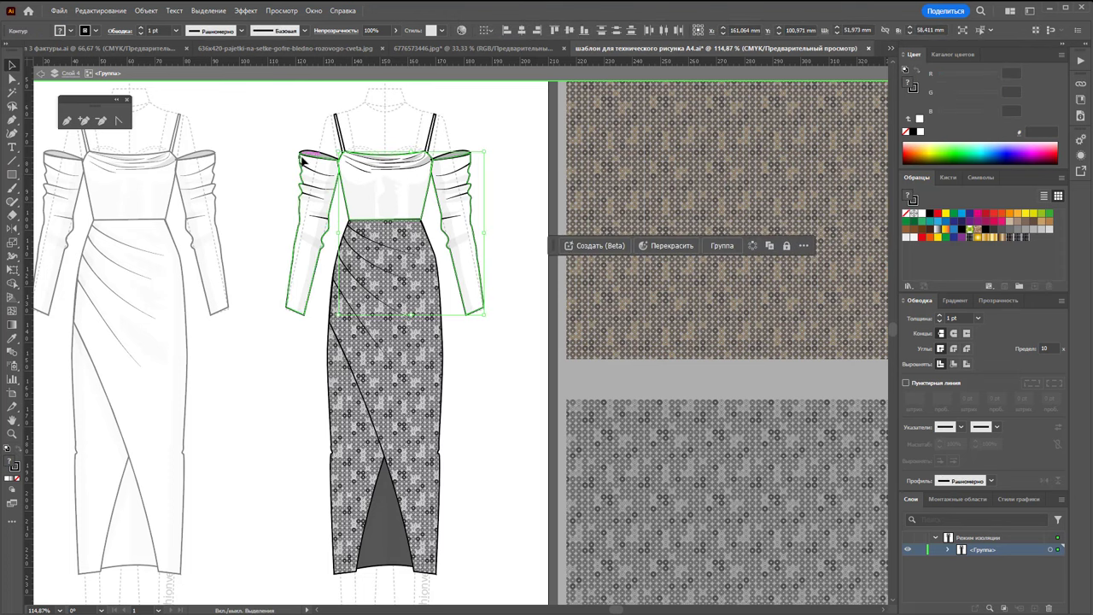
left_click(12, 338)
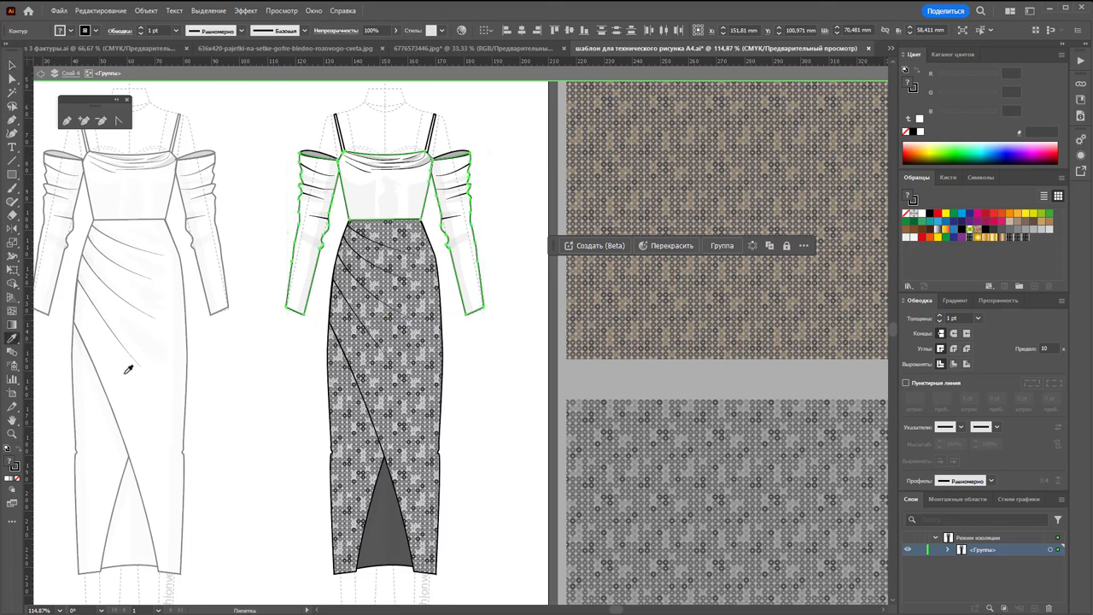
left_click(415, 415)
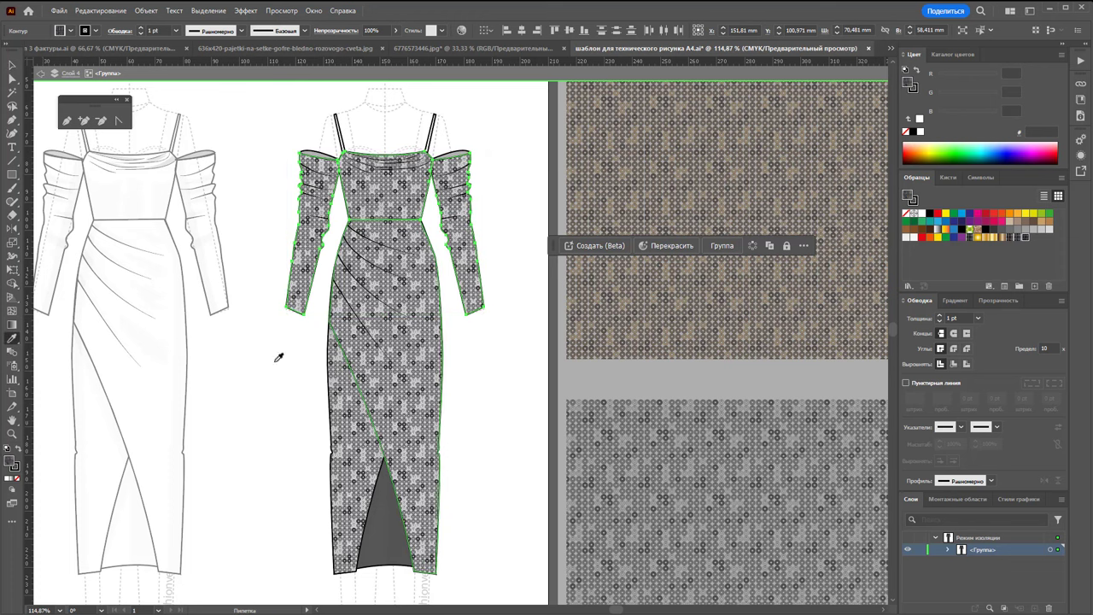
key("v")
left_click(488, 111)
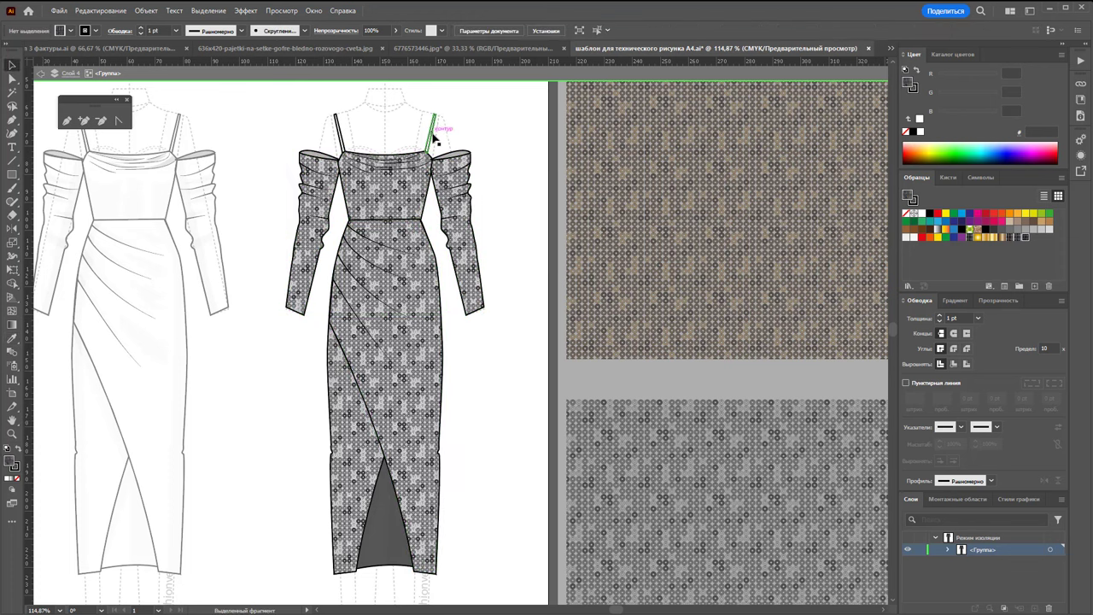
Give both shoulder straps and the neckline edge the slit's dark grey fill and outline
left_click(433, 136)
left_click(337, 133, "shift")
left_click(474, 161, "shift")
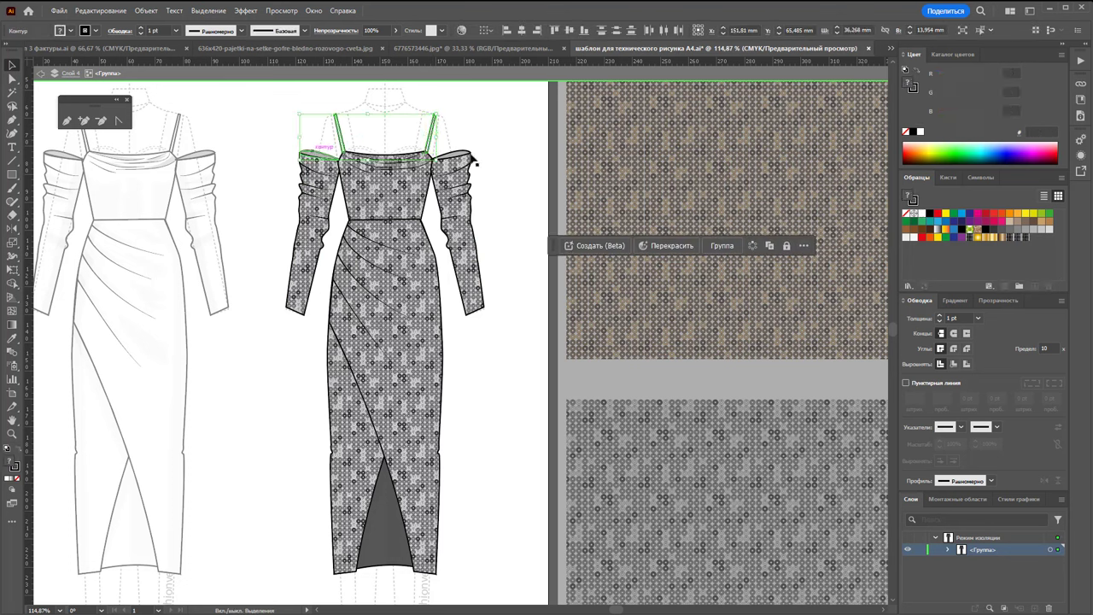
left_click(12, 339)
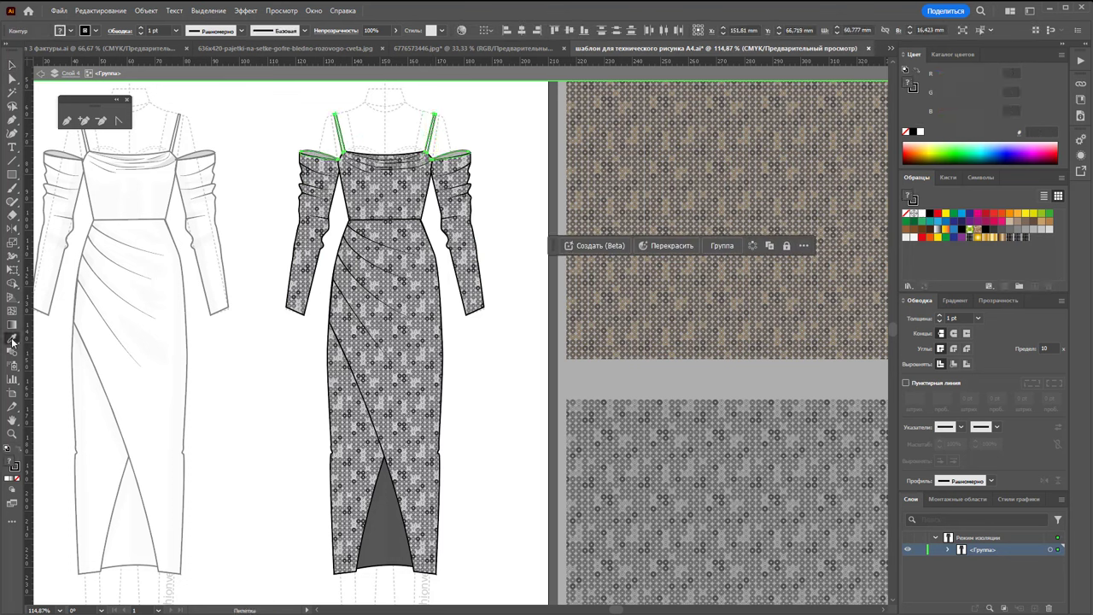
left_click(392, 527)
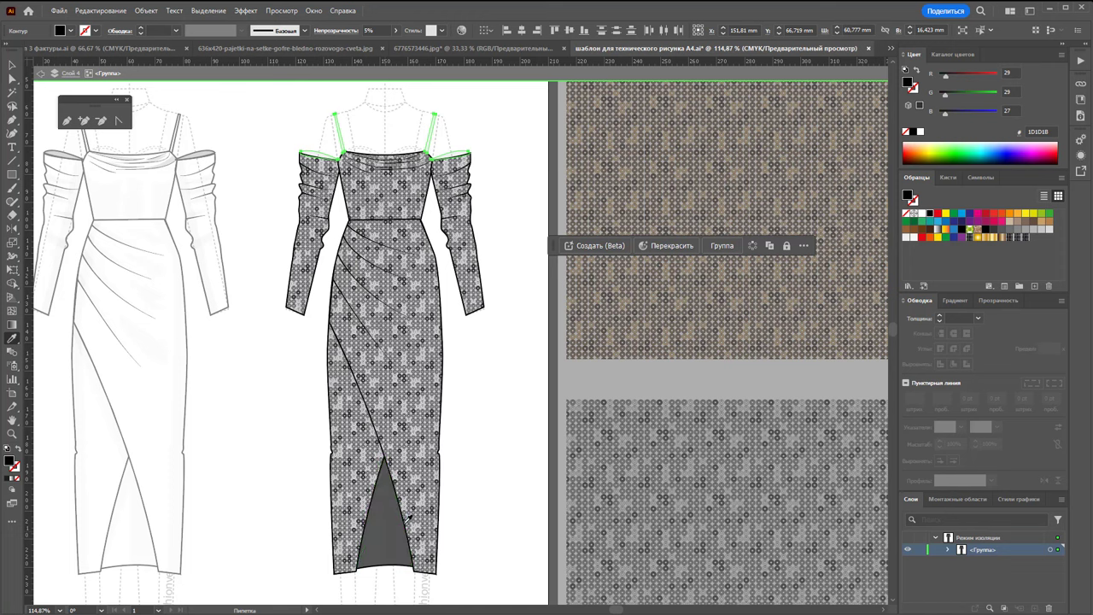
left_click(387, 541)
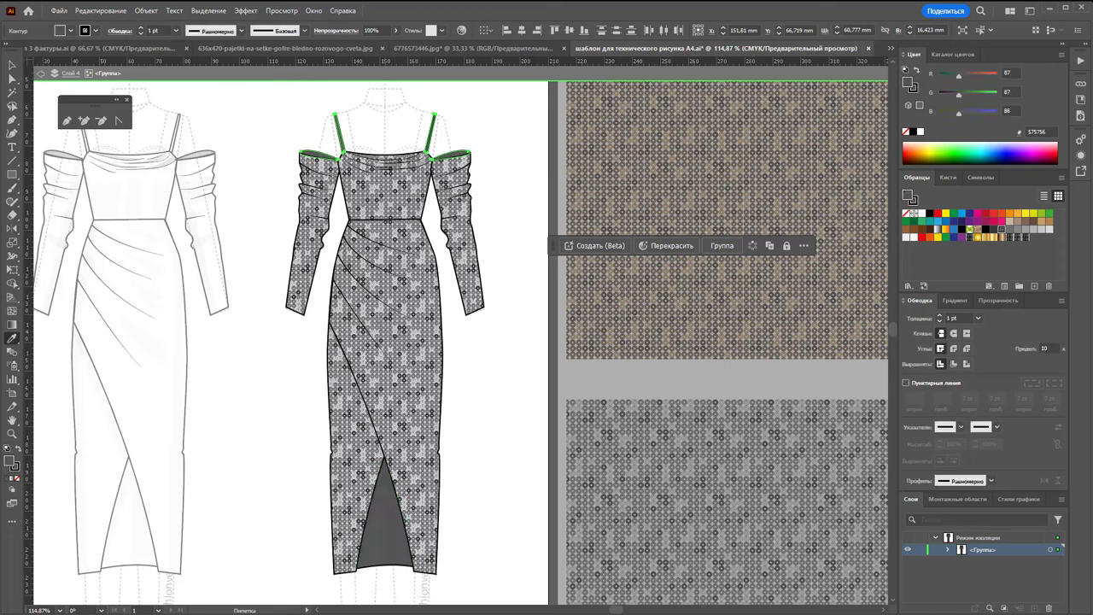
left_click(12, 64)
left_click(487, 129)
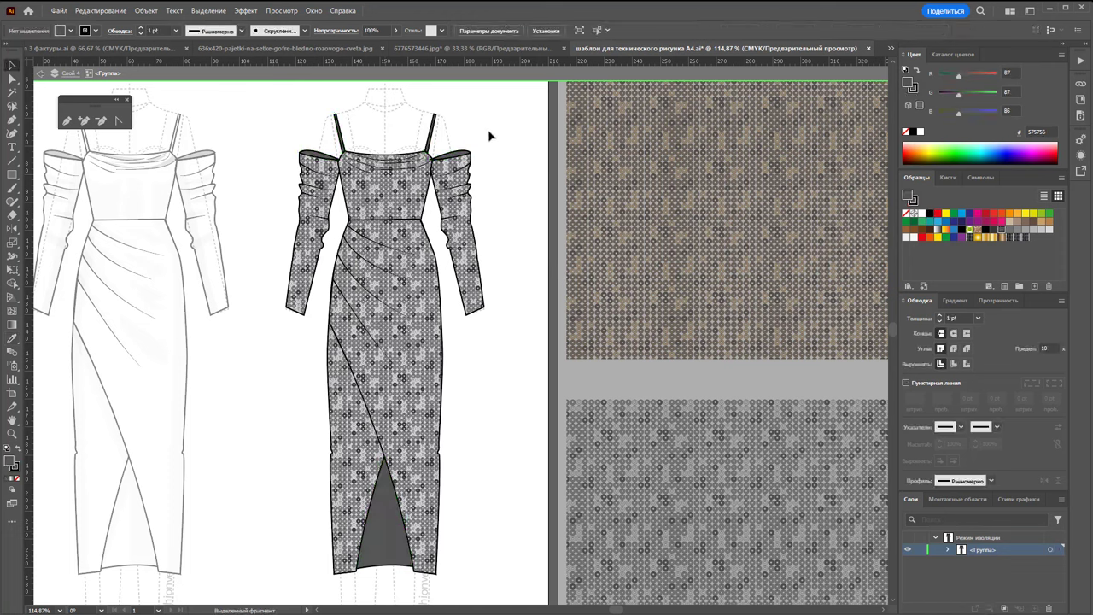
Try selecting the dress shading by similar colour with the Magic Wand, then clear it
left_click(12, 92)
left_click(368, 273)
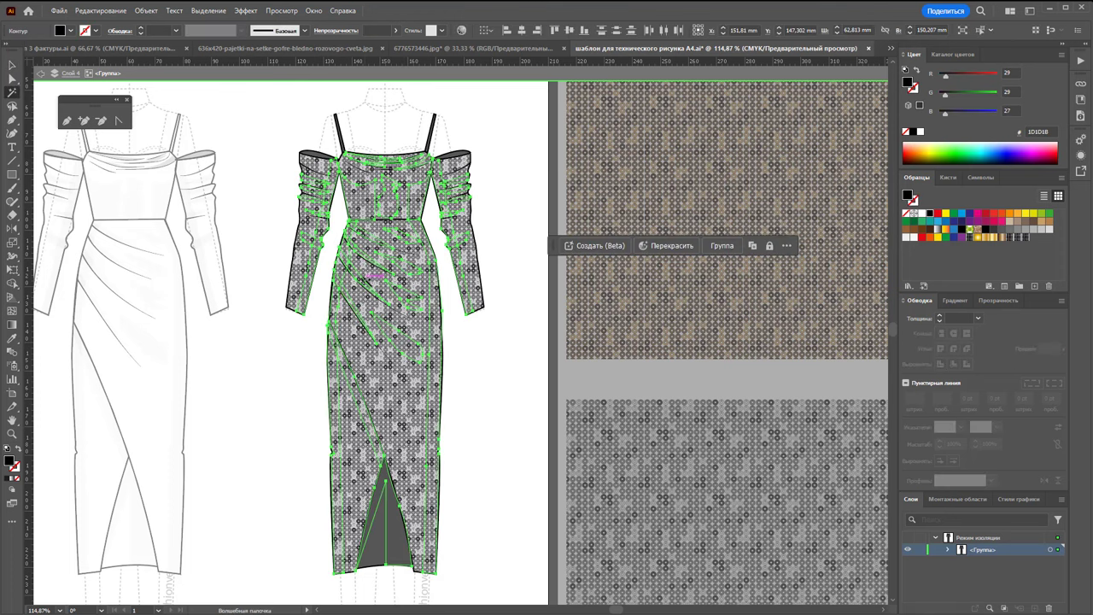
left_click(395, 30)
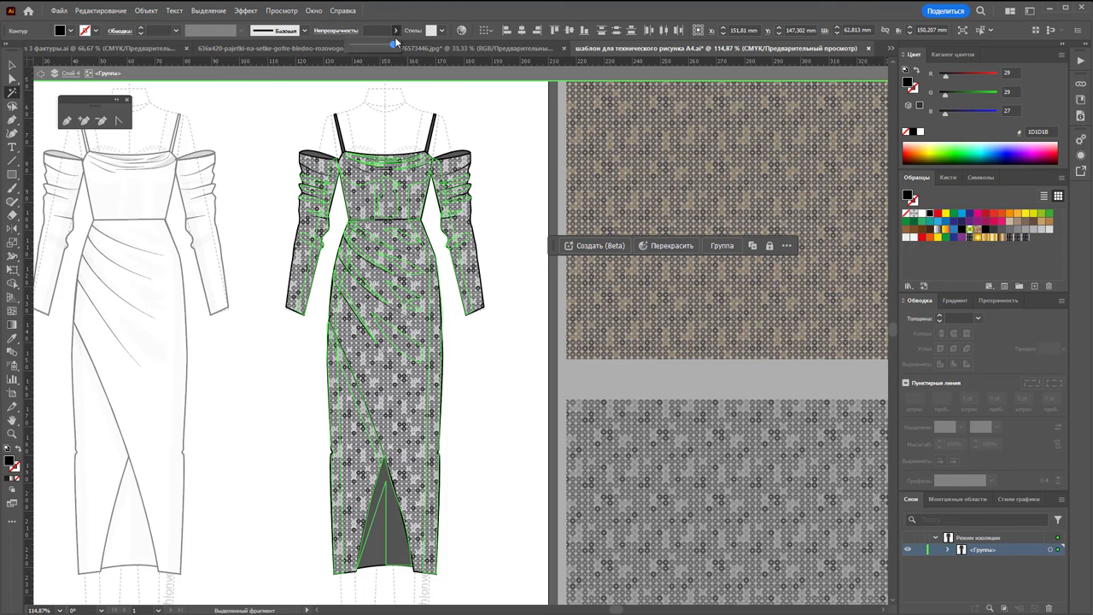
left_click(492, 117)
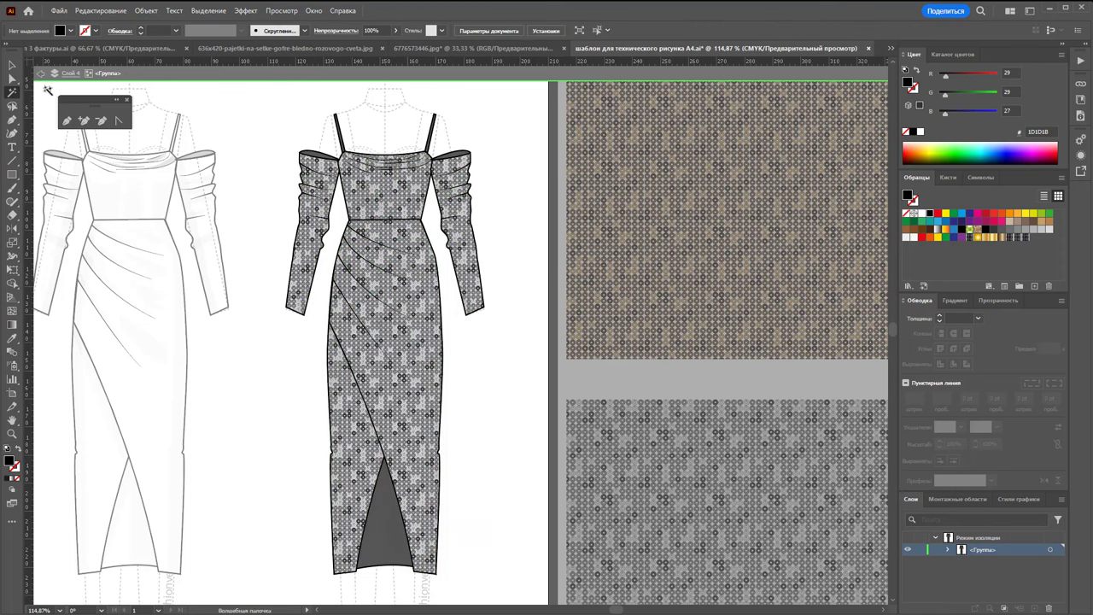
left_click(13, 67)
Zoom in on the bodice and select the neckline drape shading group
left_click(374, 162)
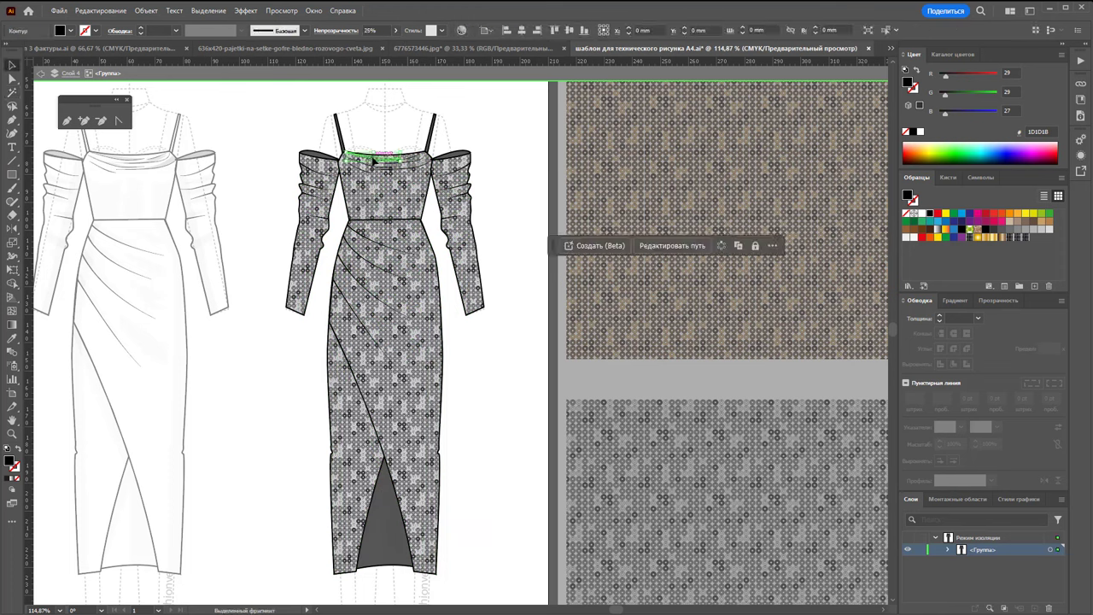
key("z")
mouse_move(401, 209)
left_mouse_down()
mouse_move(413, 198)
mouse_move(204, 245)
left_mouse_up()
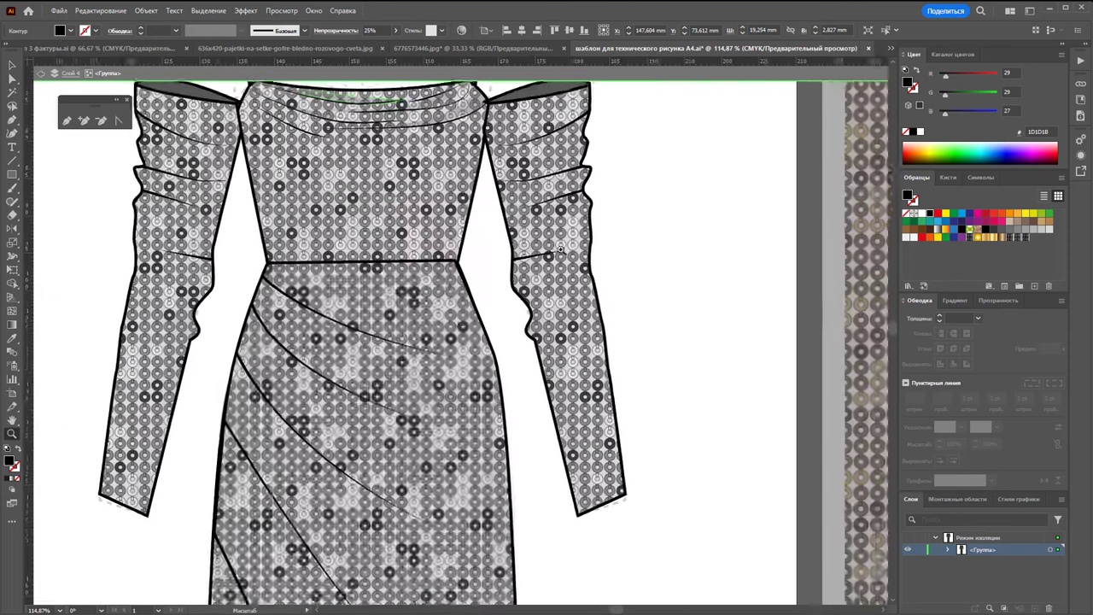
left_click(13, 65)
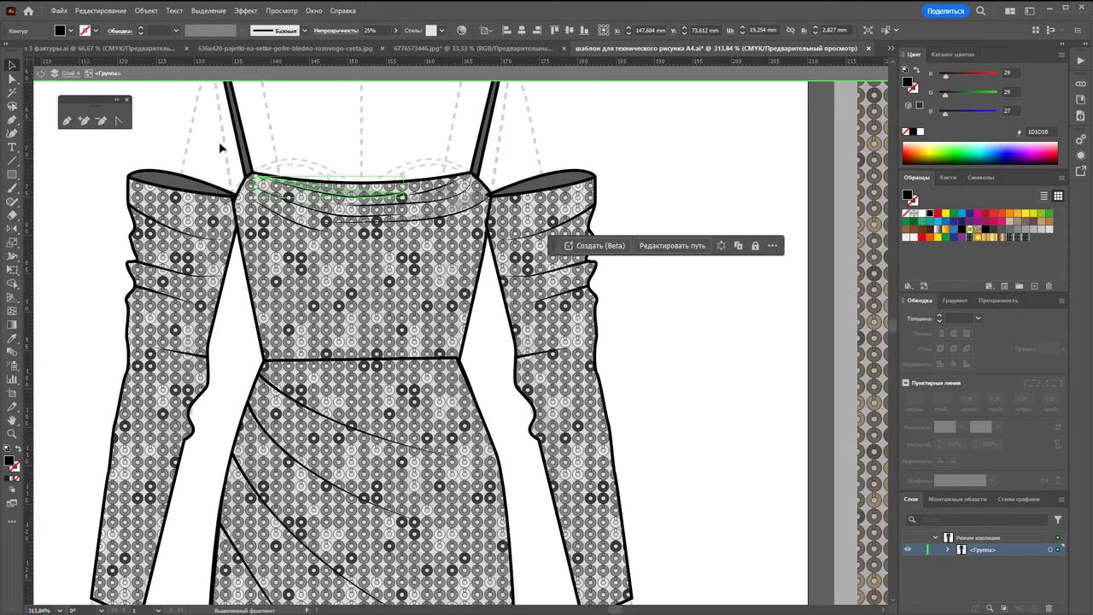
left_click(455, 193)
left_click(15, 93)
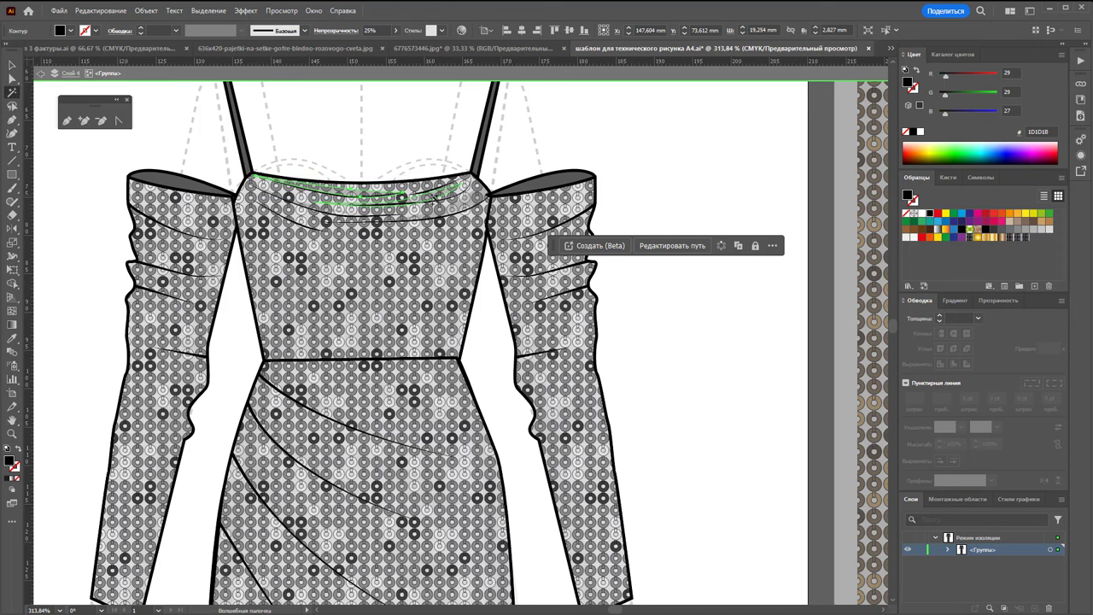
left_click(12, 65)
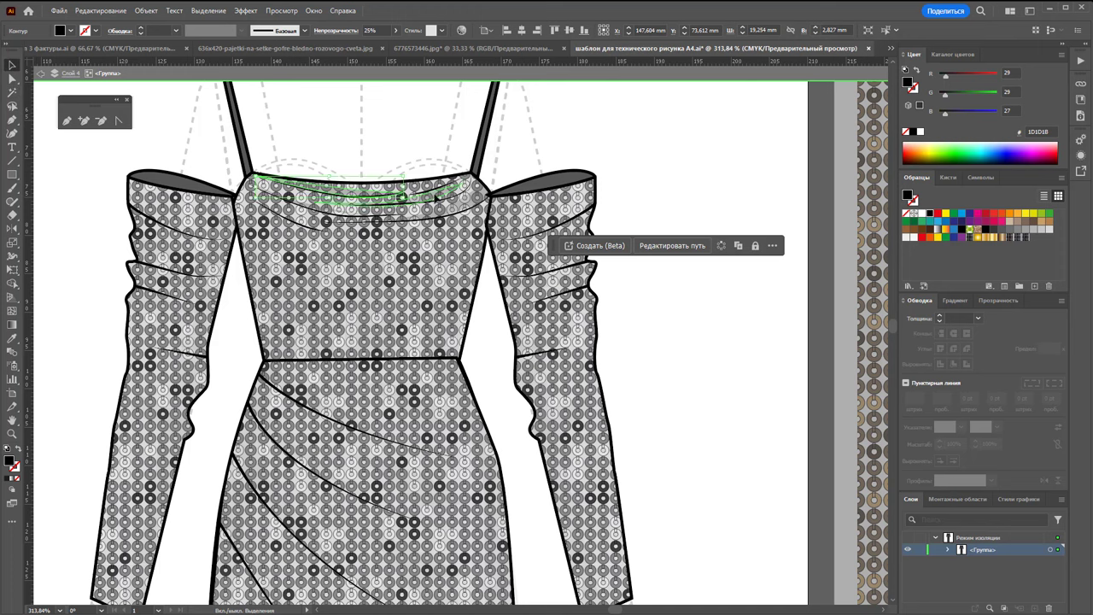
left_click(305, 224)
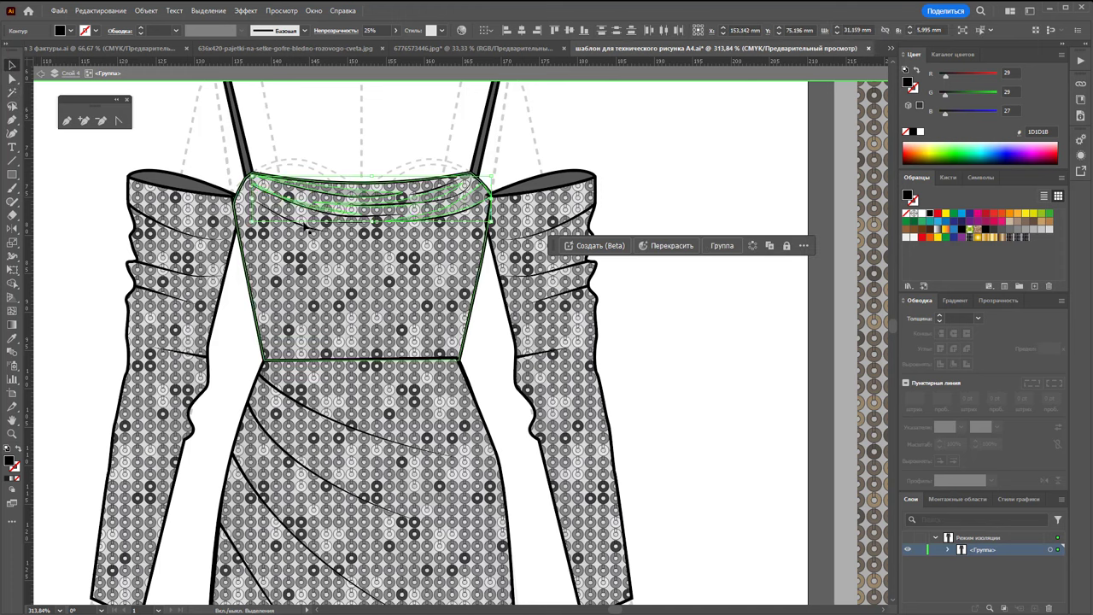
Raise the neckline drape shading to 46% opacity and both sleeves' shading to 33%
left_click(396, 30)
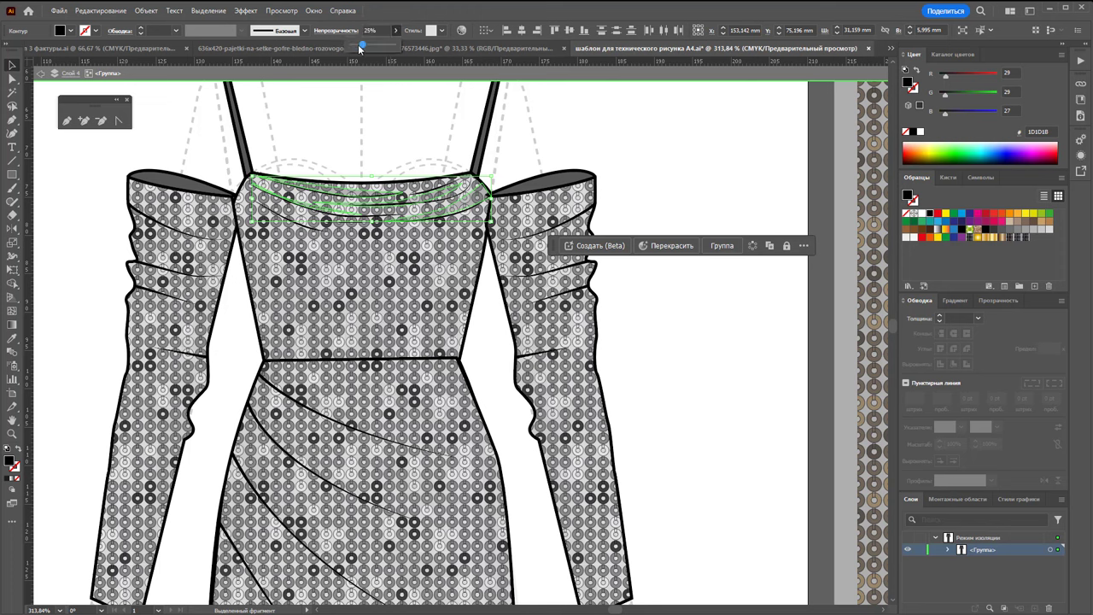
mouse_move(362, 44)
left_mouse_down()
mouse_move(392, 45)
mouse_move(371, 45)
left_mouse_up()
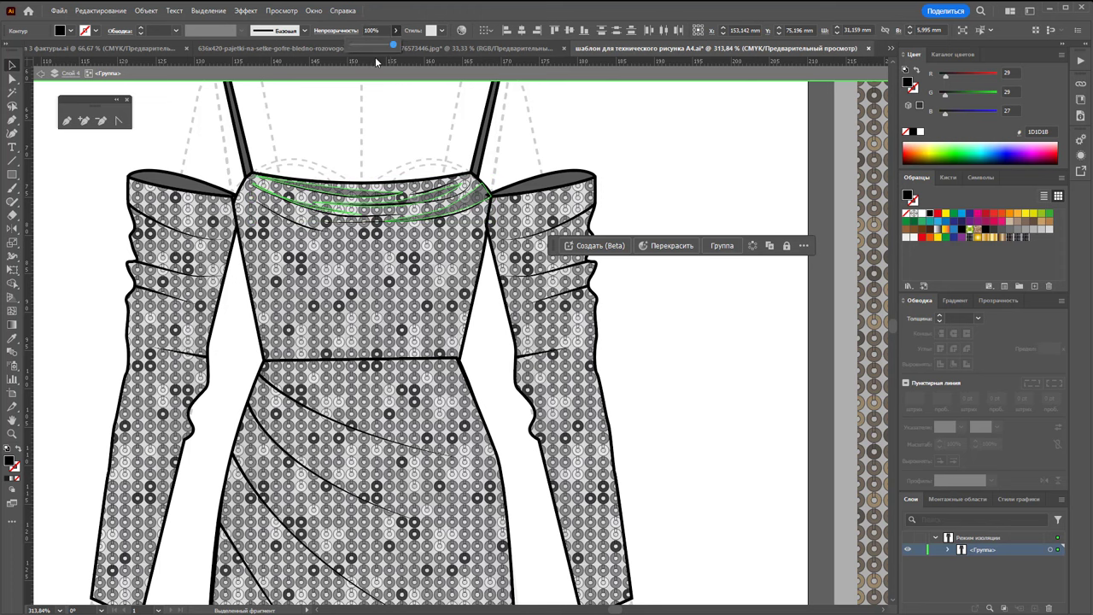
left_click(678, 176)
left_click(516, 304)
left_click(207, 291, "shift")
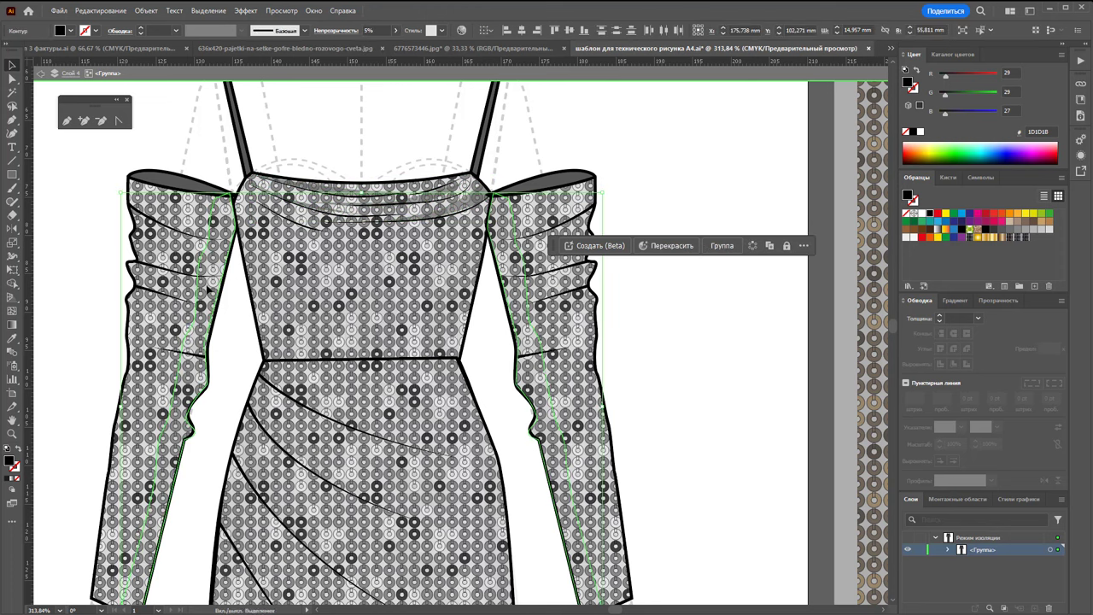
left_click(395, 30)
left_click_drag(359, 48, 366, 45)
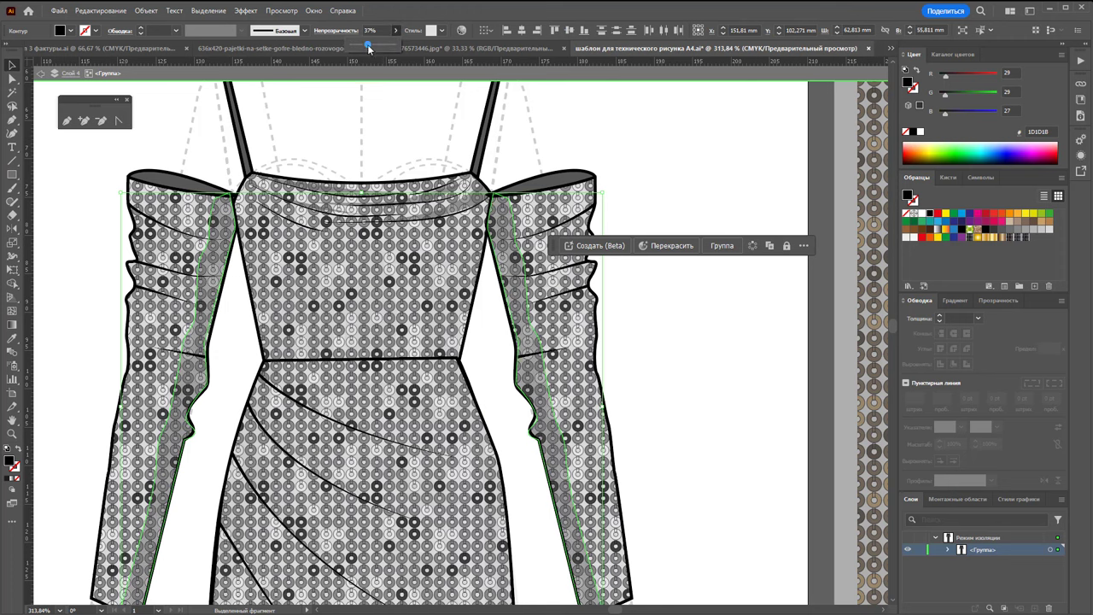
left_click(647, 342)
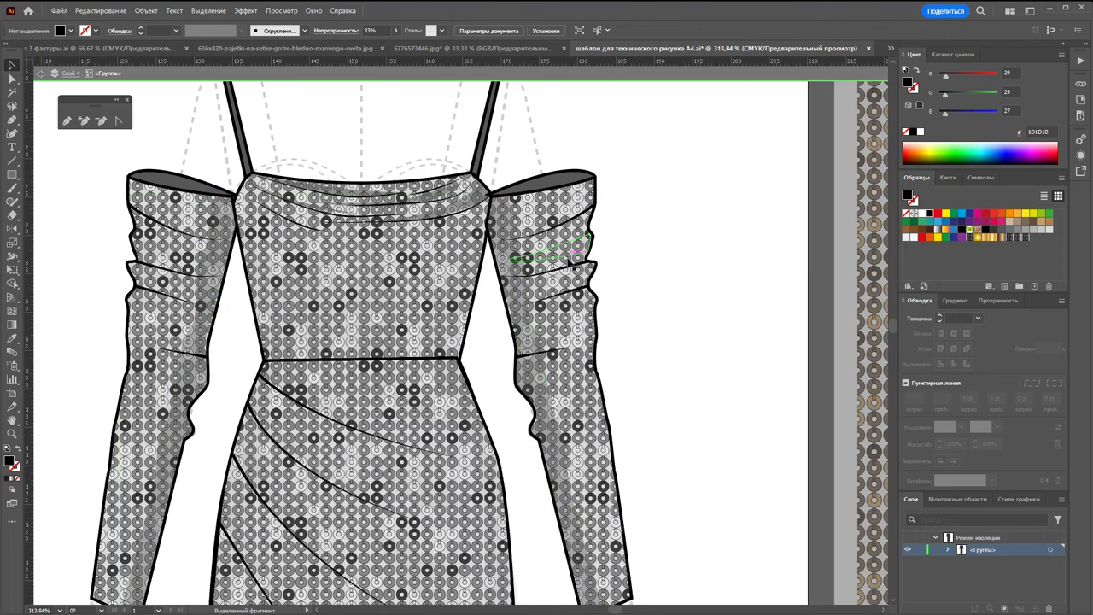
Raise the fold lines on both sleeves to 36% opacity
left_click(566, 254)
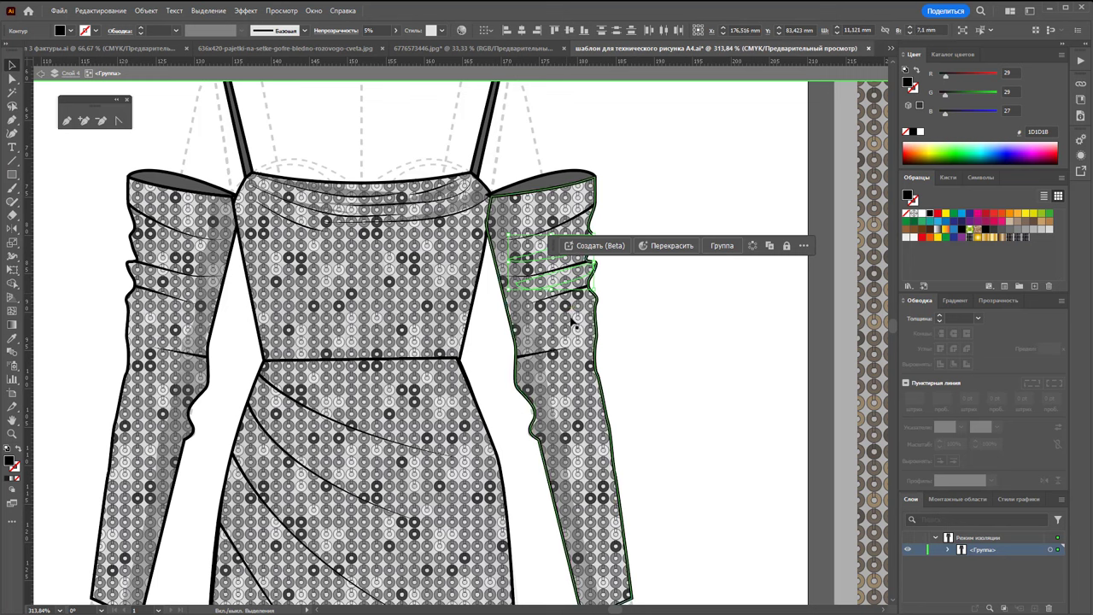
left_click(570, 313, "shift")
left_click(554, 346, "shift")
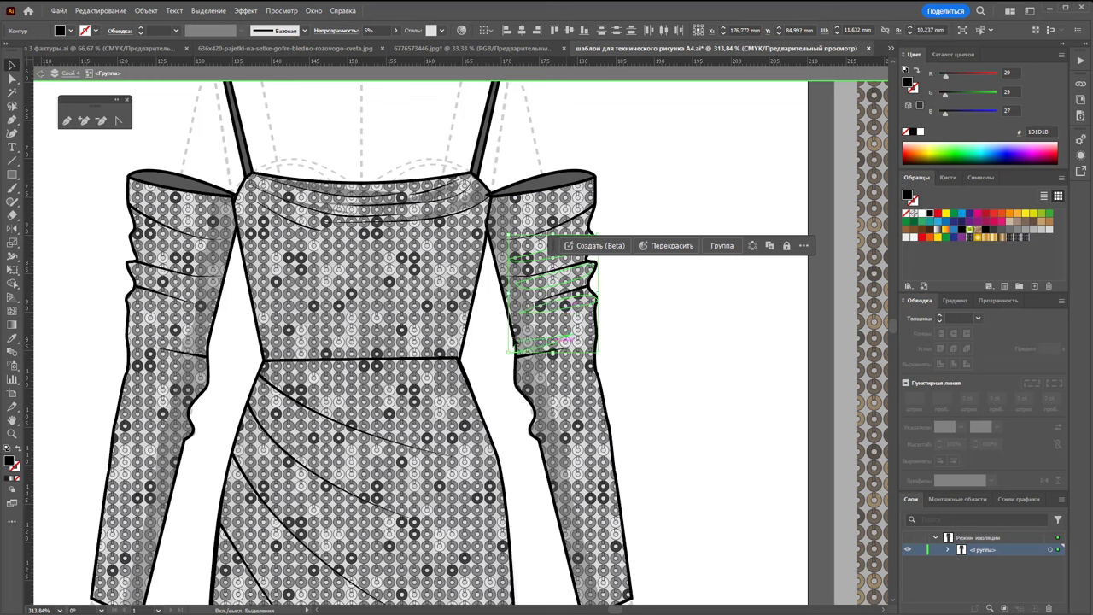
left_click(162, 272, "shift")
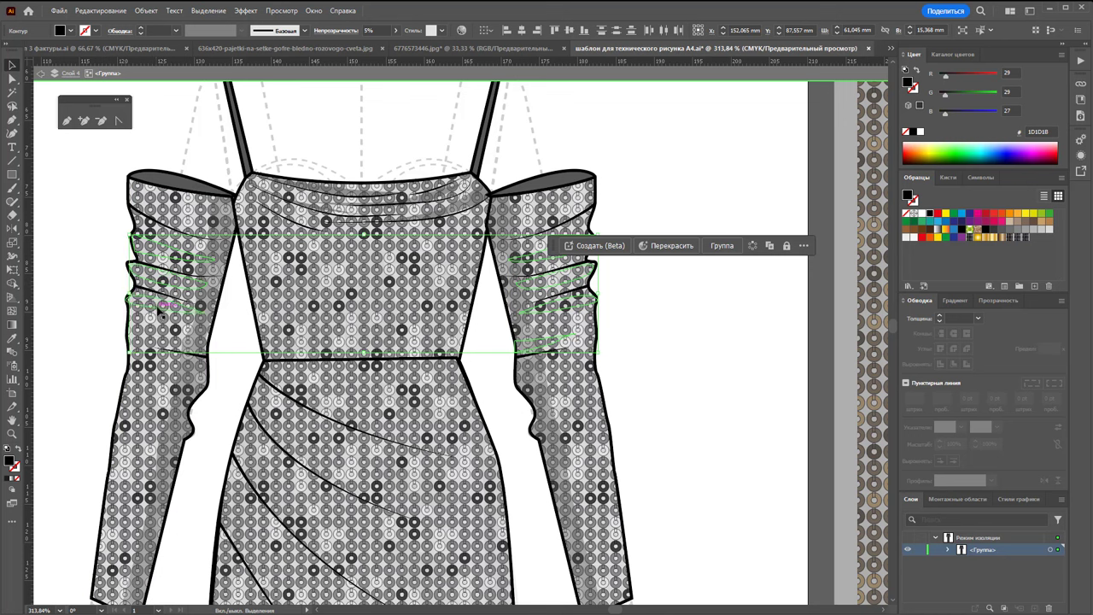
left_click(159, 319, "shift")
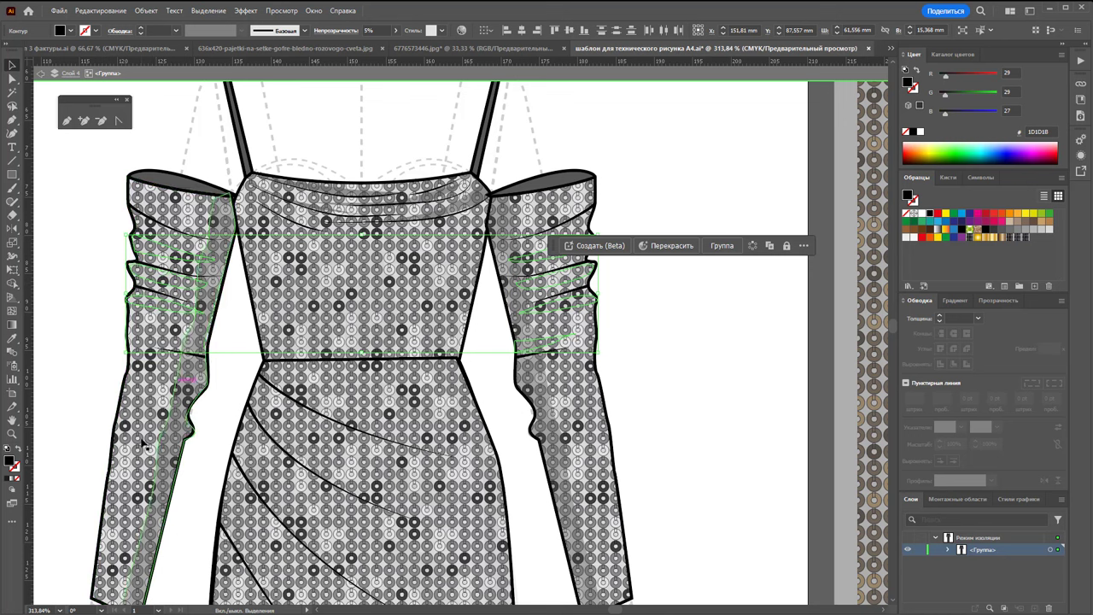
left_click(395, 34)
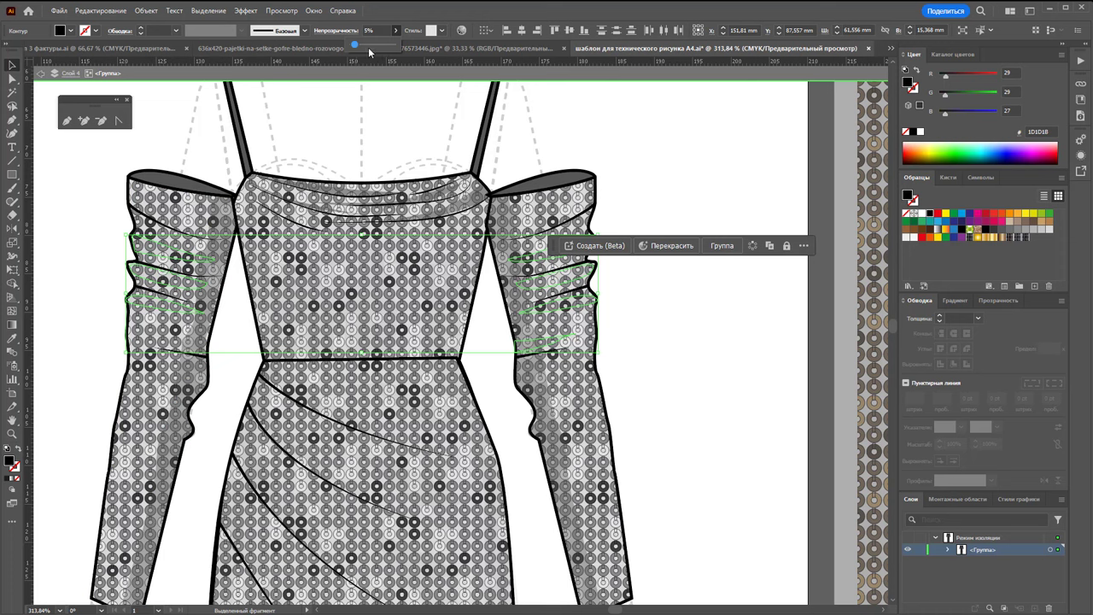
left_click(369, 46)
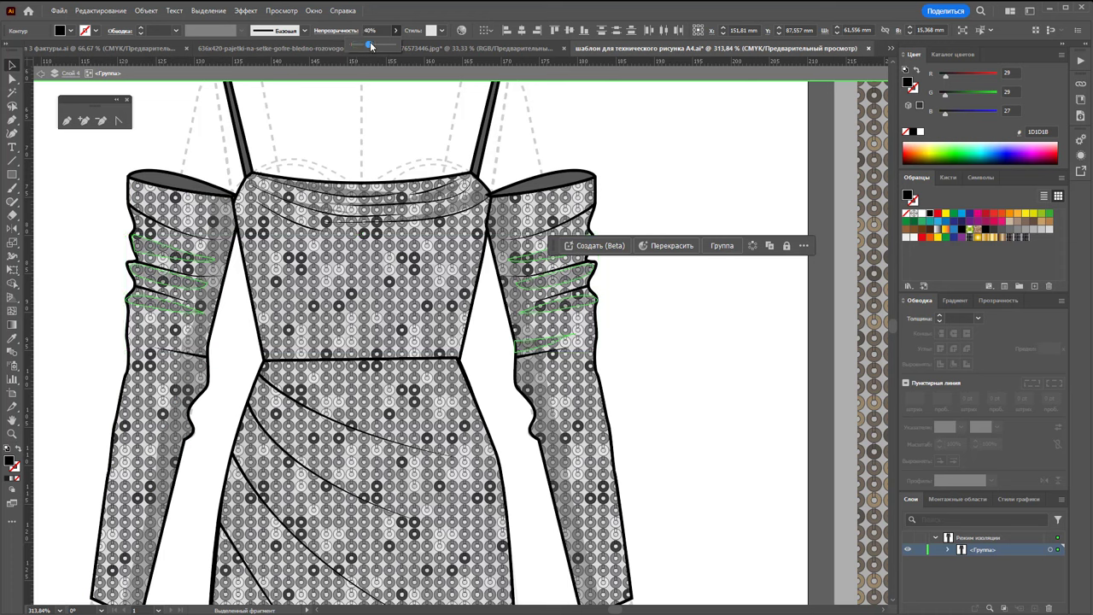
Raise the small left-sleeve fold to 38% opacity, then select a skirt fold line
left_click(170, 341)
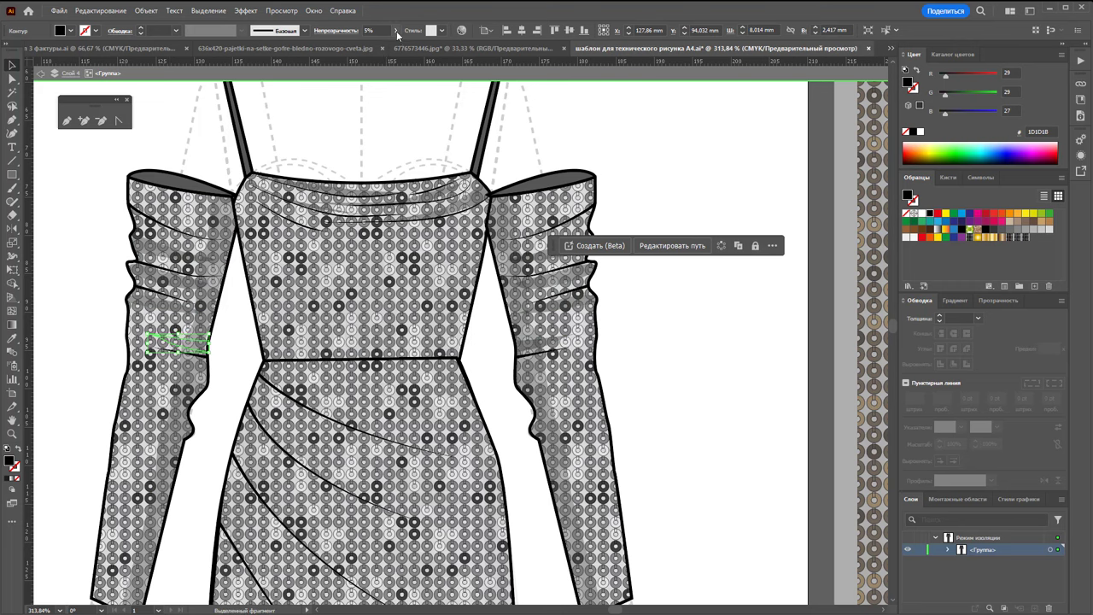
left_click(396, 32)
left_click(359, 48)
left_click(644, 415)
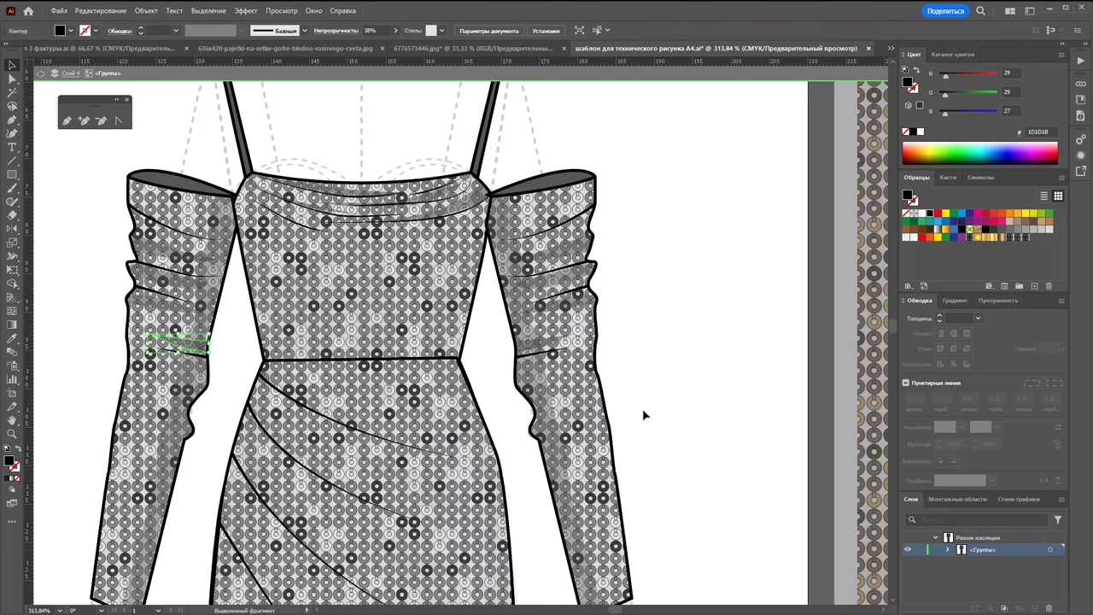
scroll(644, 416, "down", 2)
left_click(338, 329)
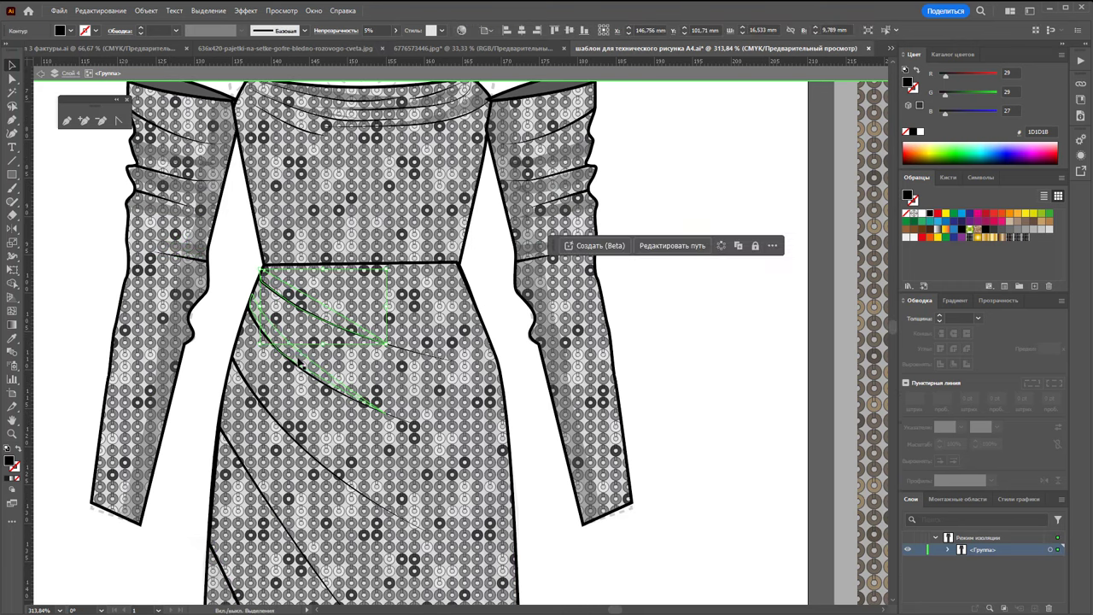
Raise the skirt fold lines and both skirt edge shadings to 37% opacity
left_click(299, 363, "shift")
left_click(285, 408, "shift")
left_click(267, 457, "shift")
left_click(248, 427, "shift")
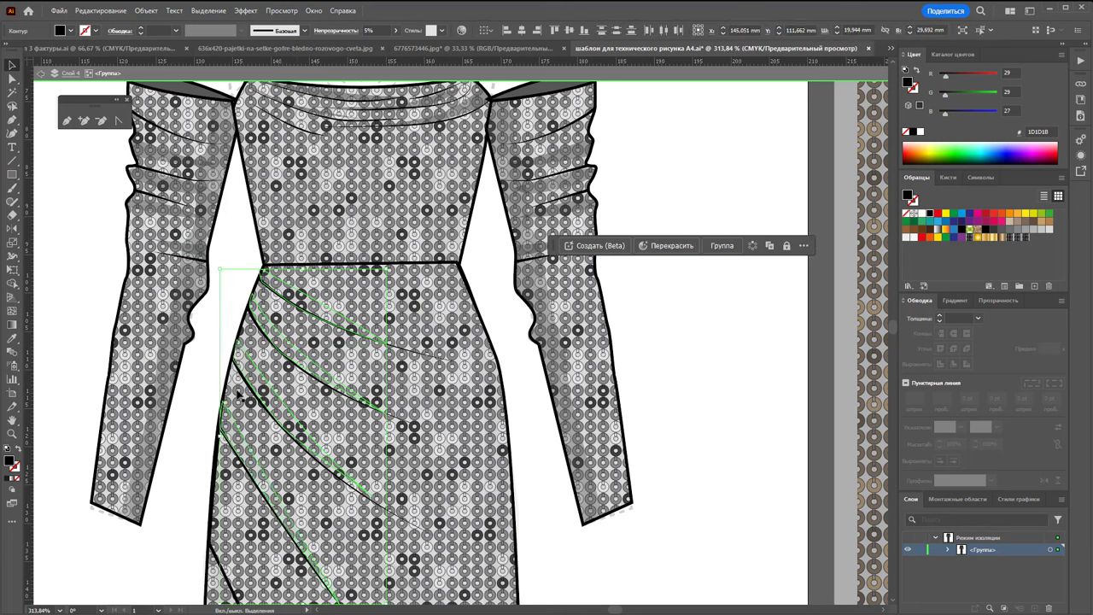
left_click(239, 393, "shift")
left_click(496, 378, "shift")
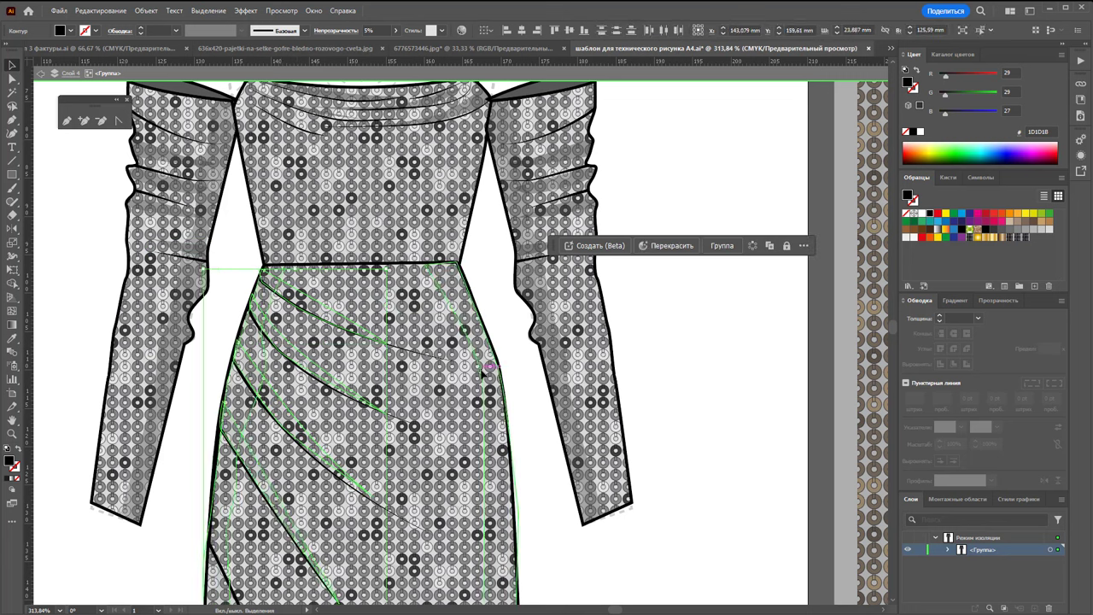
left_click(482, 371, "shift")
left_click(394, 31)
left_click_drag(350, 44, 367, 43)
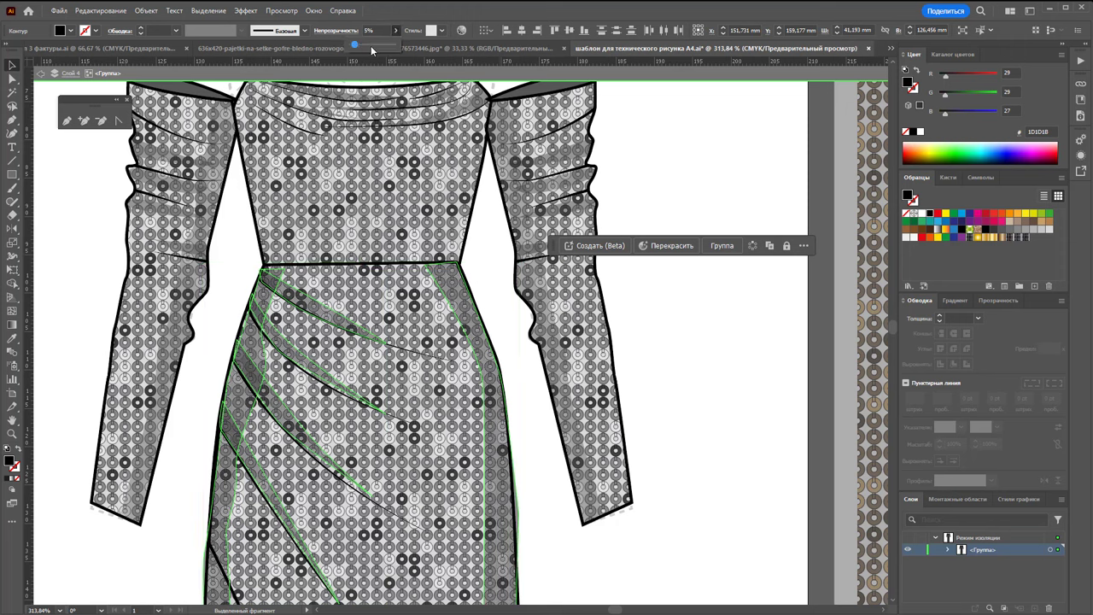
Raise the bodice shading pieces to about 30% opacity and the centre piece to 33%
left_click(273, 226)
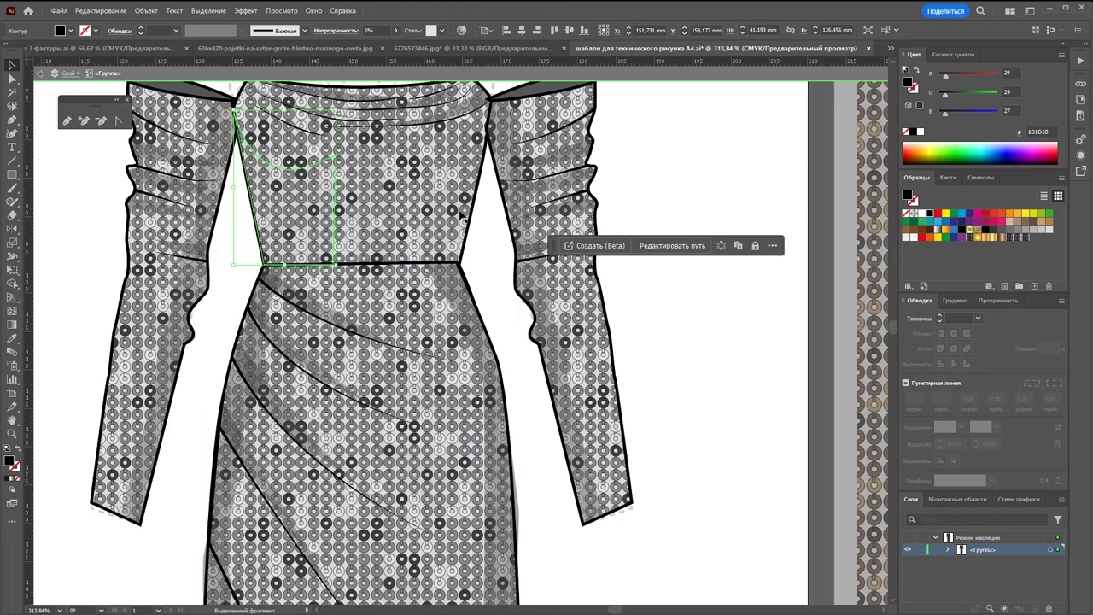
left_click(462, 214, "shift")
left_click(395, 31)
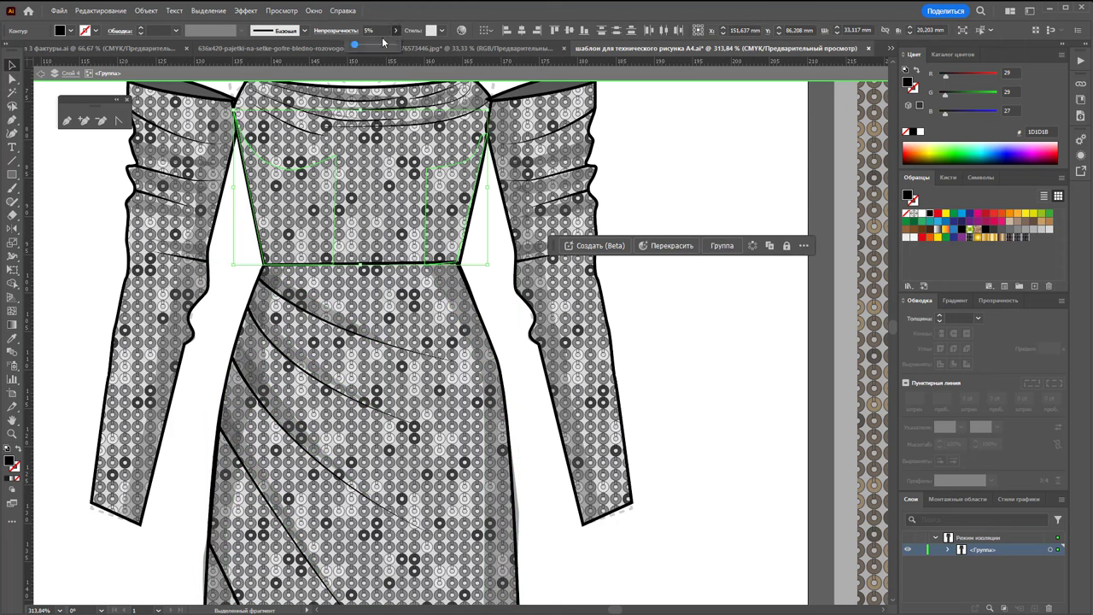
left_click_drag(350, 45, 365, 47)
left_click(373, 205)
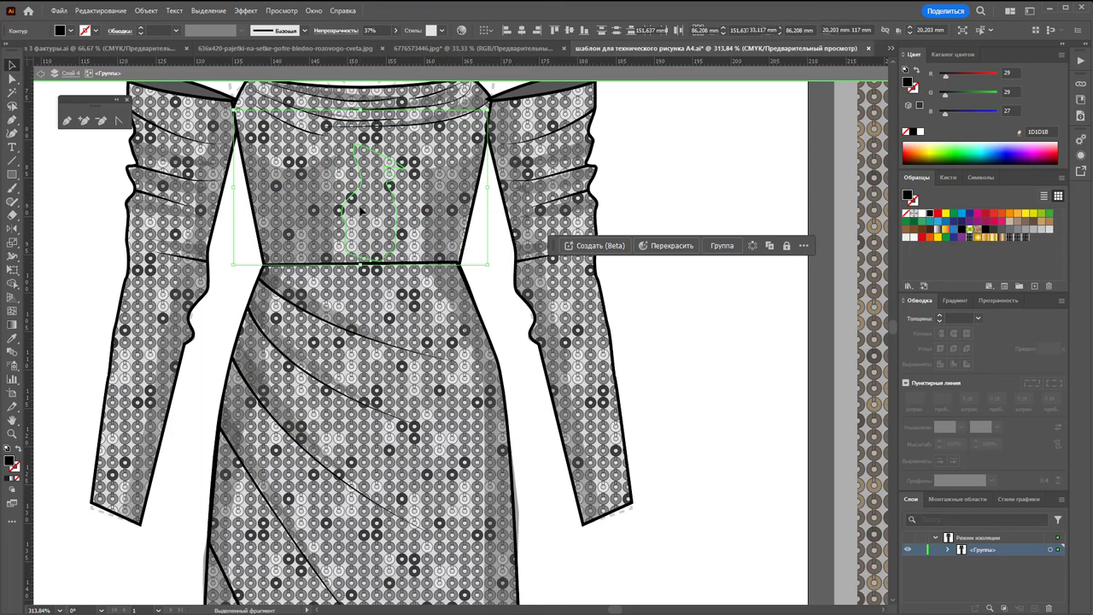
left_click(394, 30)
left_click_drag(360, 47, 367, 44)
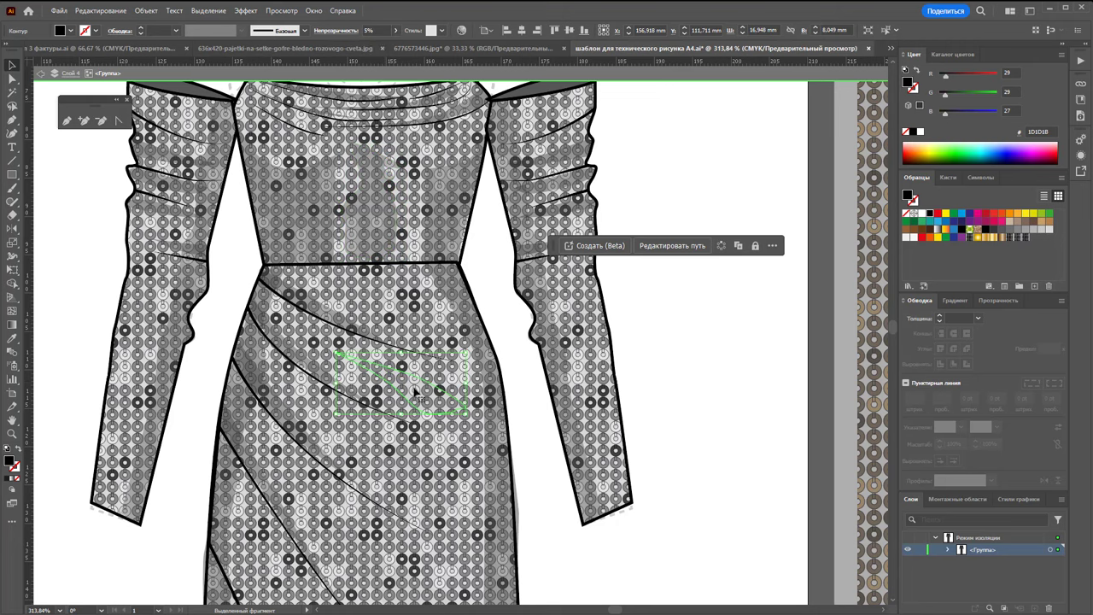
scroll(414, 401, "down", 5)
left_click(420, 439)
Raise a small skirt shading piece's opacity to 25%
scroll(414, 422, "down", 1)
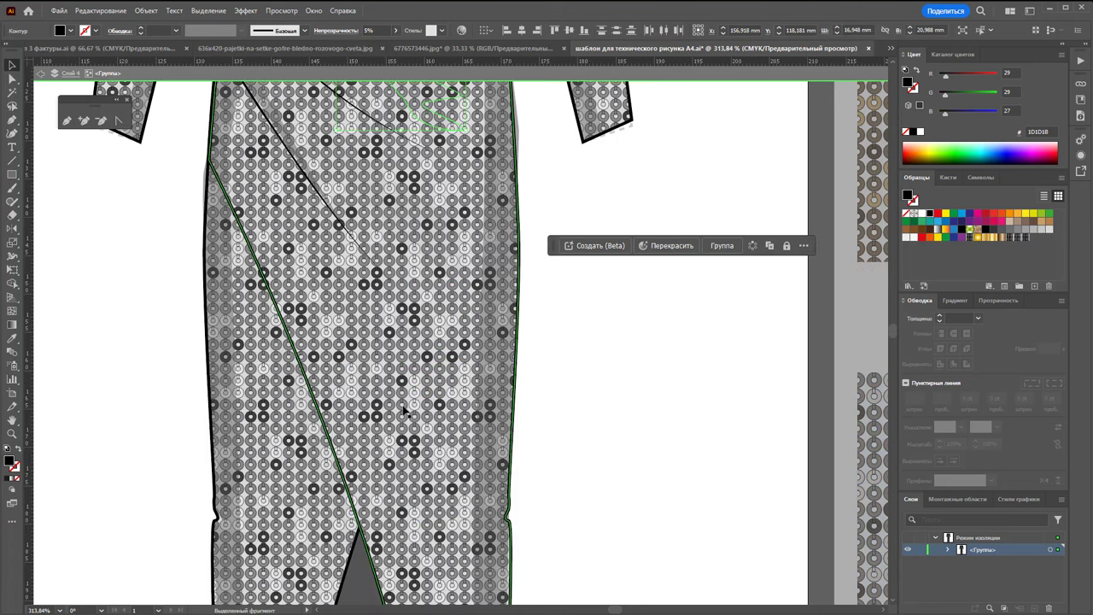
scroll(408, 412, "up", 2)
left_click(404, 290)
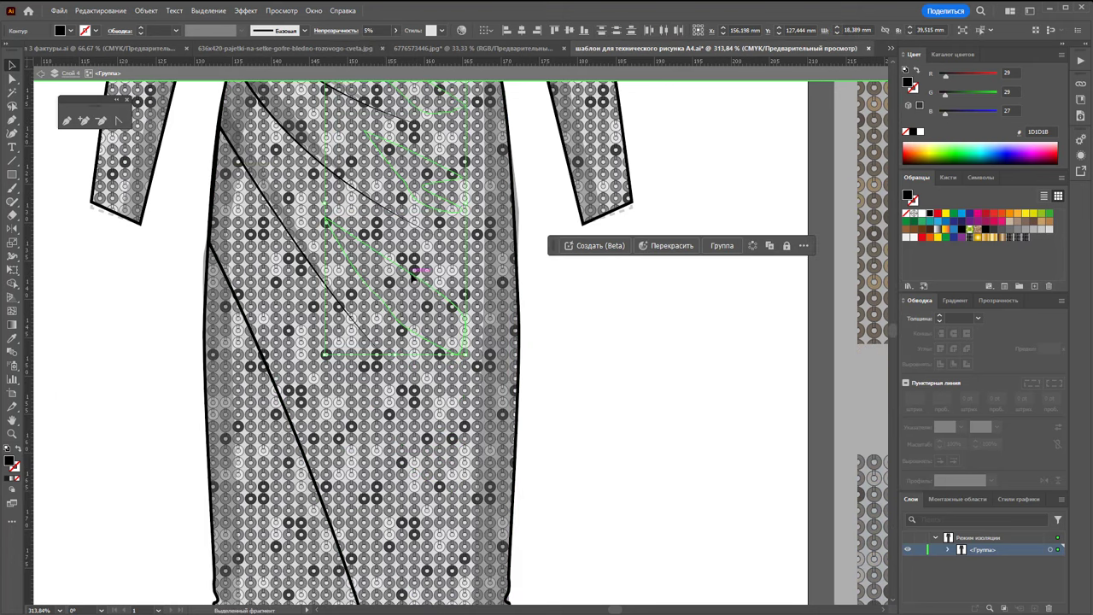
left_click(395, 29)
left_click_drag(357, 45, 369, 47)
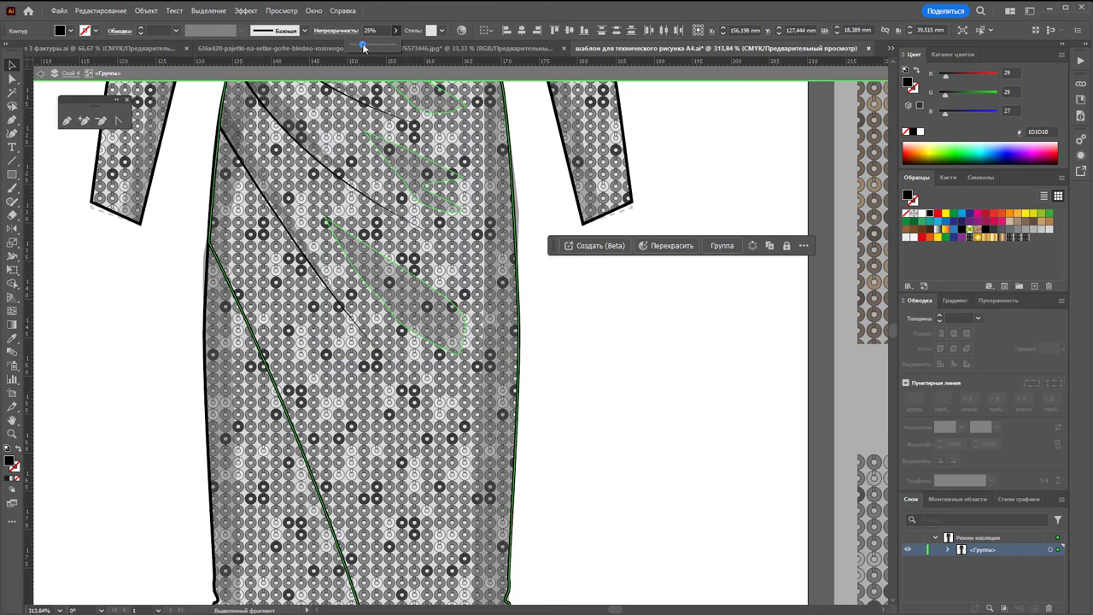
left_click(666, 494)
Increase the opacity of the dark shading triangle inside the slit
scroll(536, 413, "down", 2)
scroll(540, 409, "down", 2)
scroll(540, 411, "down", 1)
left_click(385, 475)
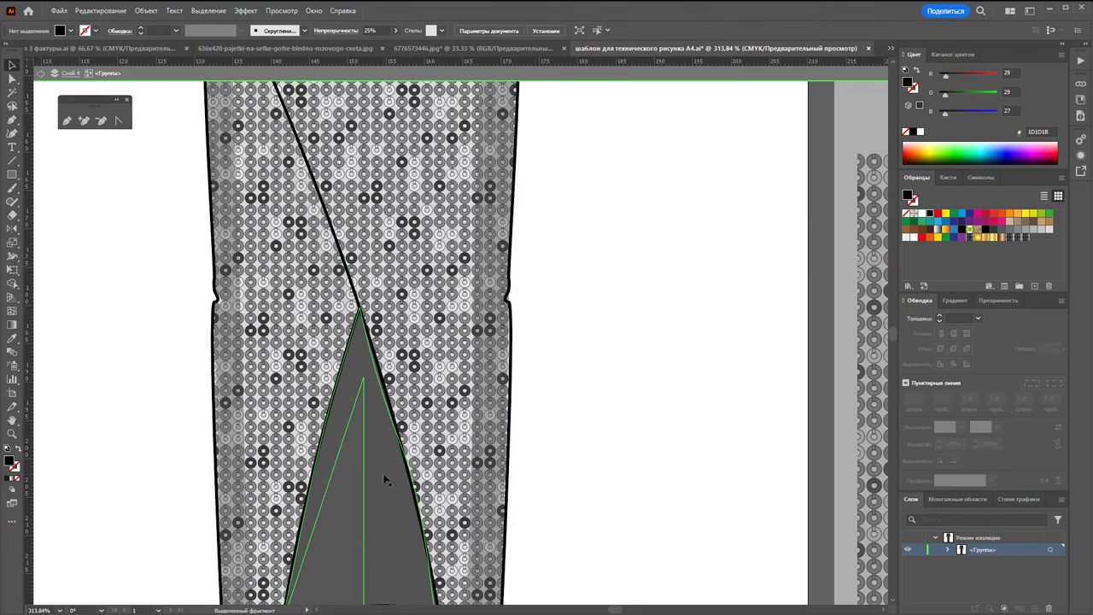
left_click(396, 30)
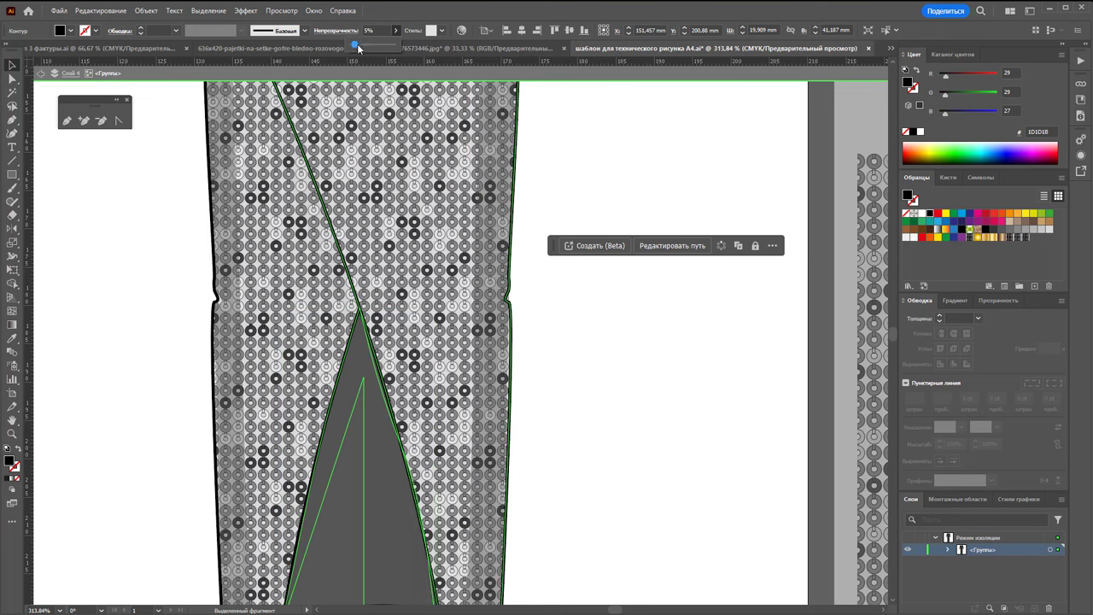
left_click_drag(354, 44, 370, 47)
Check the left skirt shading panel, then zoom out to see both whole dresses
left_click(336, 214)
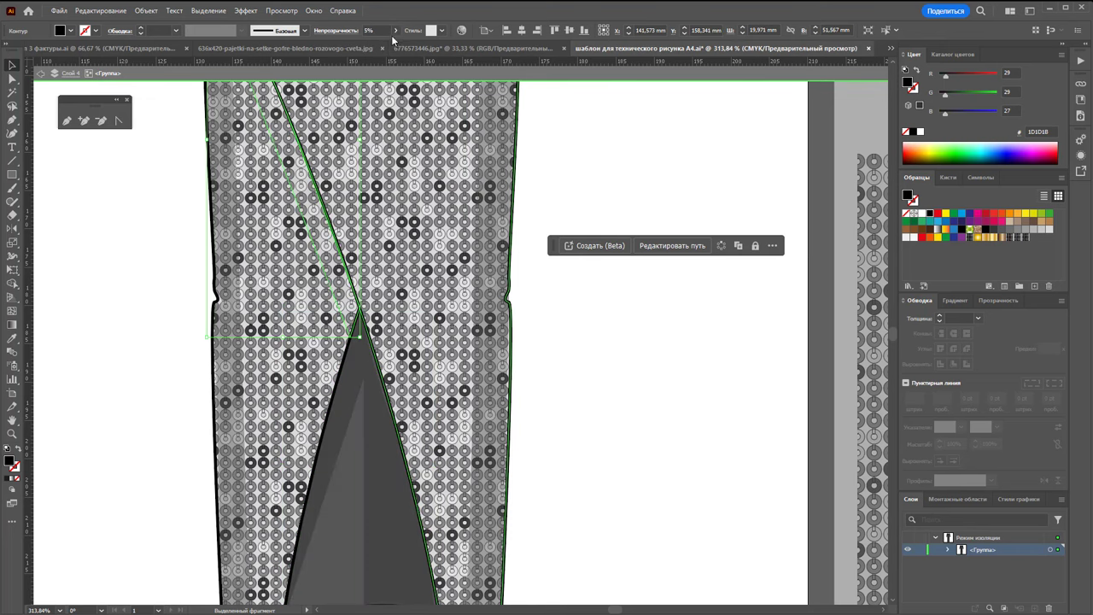
left_click(576, 439)
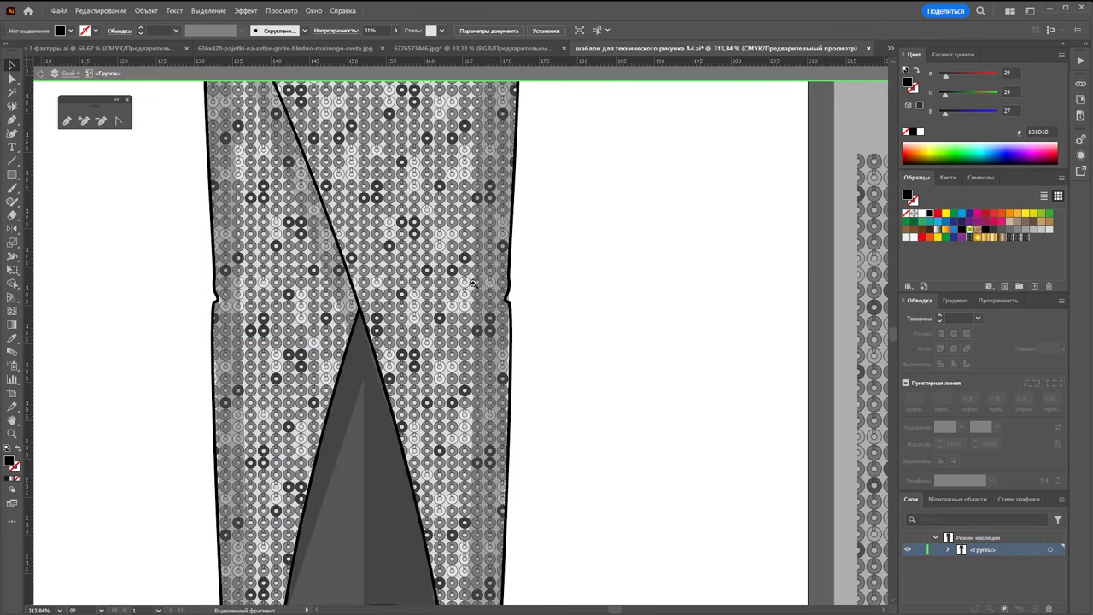
key("z")
left_click(424, 237, "alt")
left_click(540, 299, "alt")
left_click(540, 298, "alt")
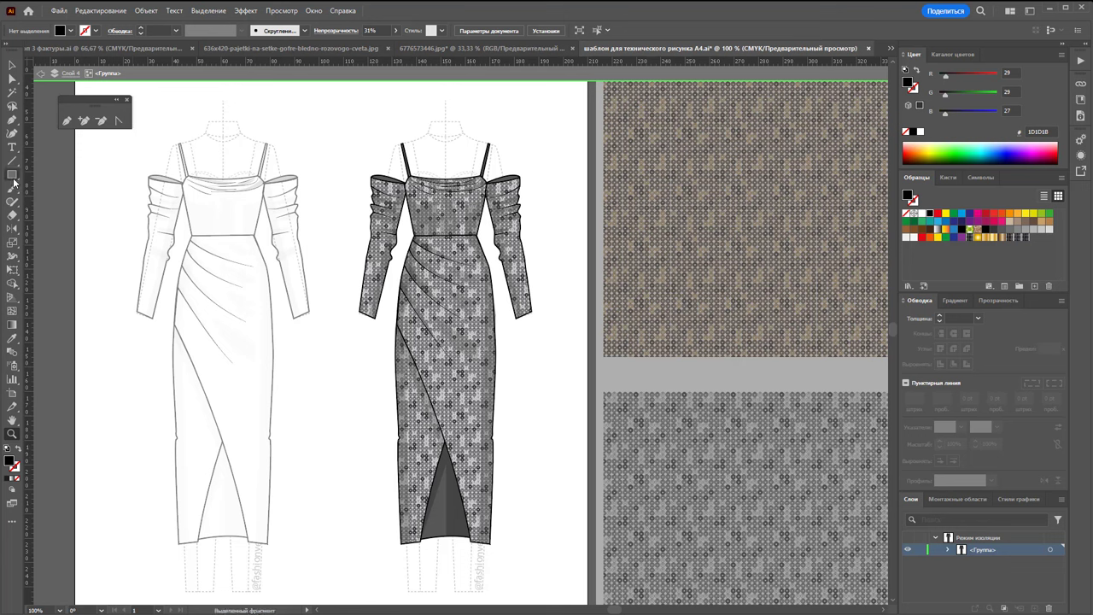
Draw a small star beside the sequin dress's neckline with the Star tool
left_click_drag(14, 181, 56, 234)
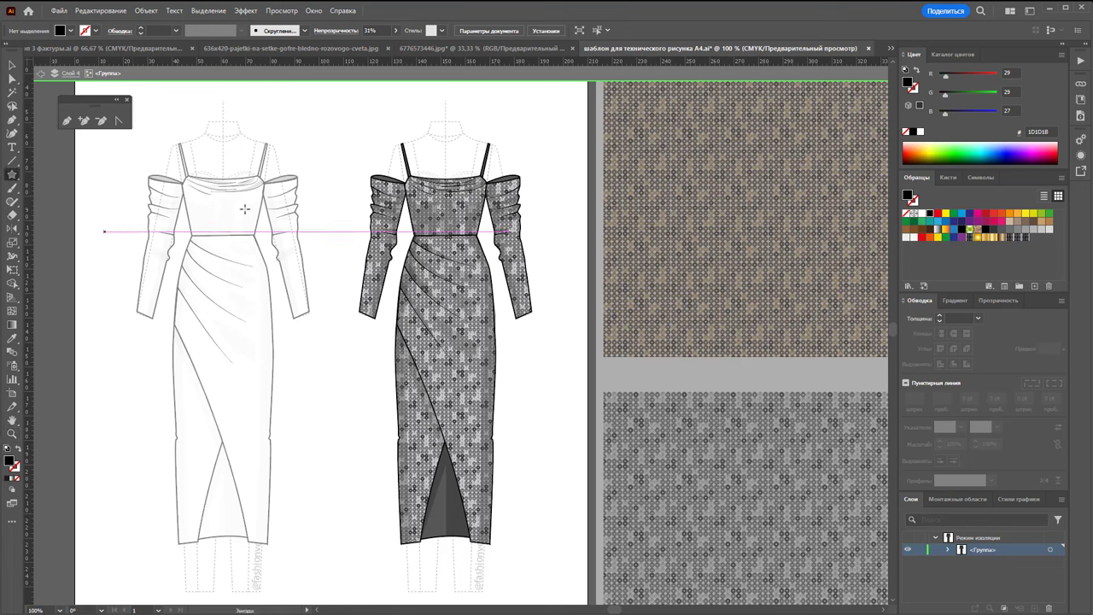
mouse_move(354, 138)
left_mouse_down()
mouse_move(358, 145)
mouse_move(354, 136)
left_mouse_up()
key("v")
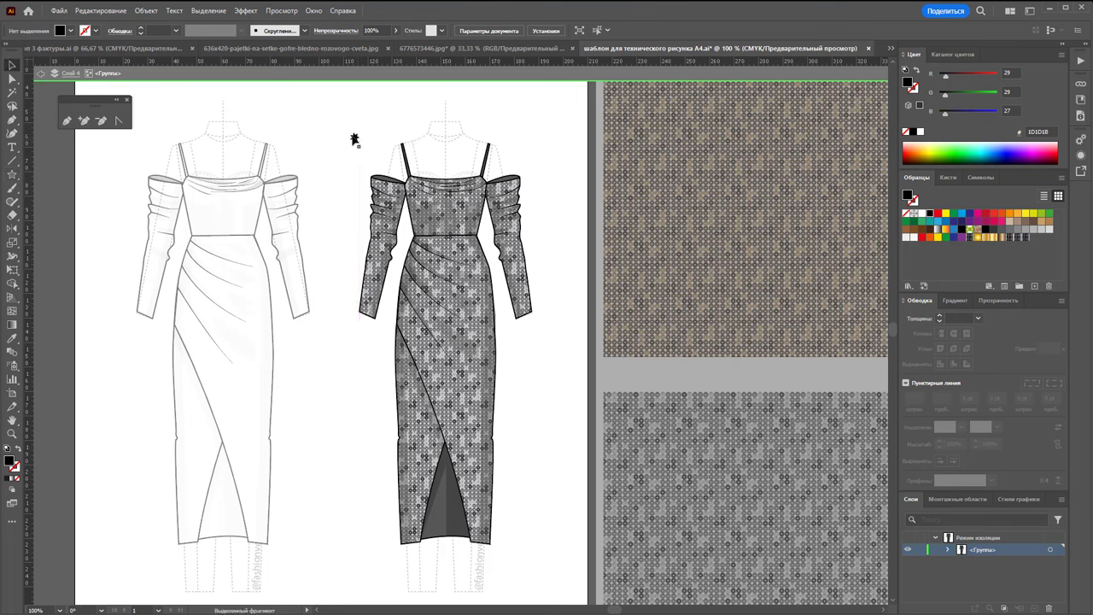
Fill the star white and position it over a bodice sequin, zoomed in close
left_click(927, 214)
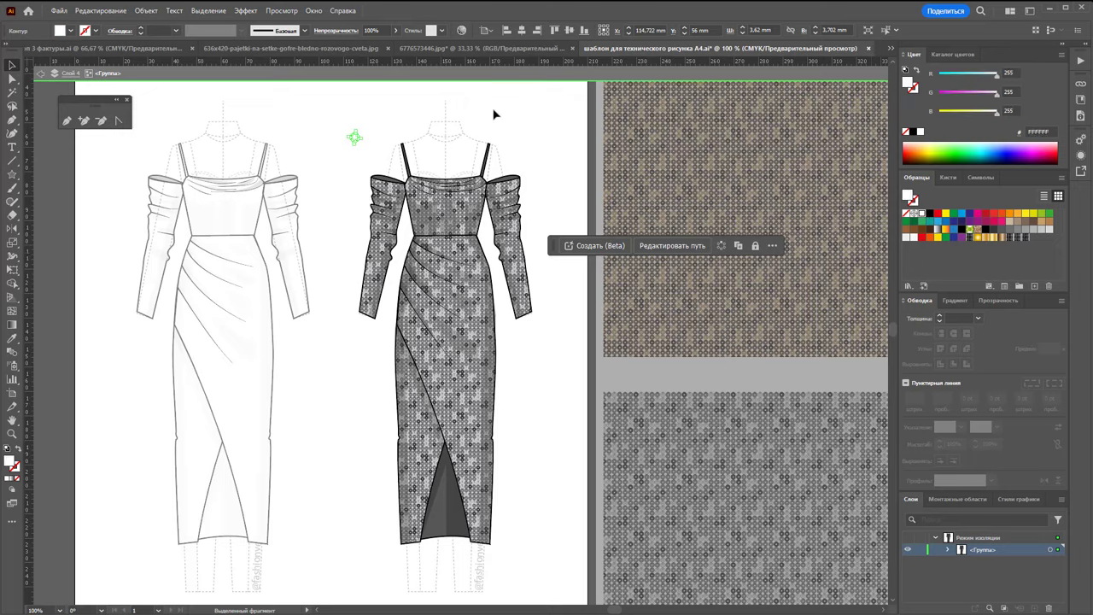
left_click(353, 163)
mouse_move(354, 136)
left_mouse_down()
mouse_move(457, 193)
mouse_move(458, 203)
mouse_move(496, 194)
left_mouse_up()
left_click(15, 435)
left_click(13, 63)
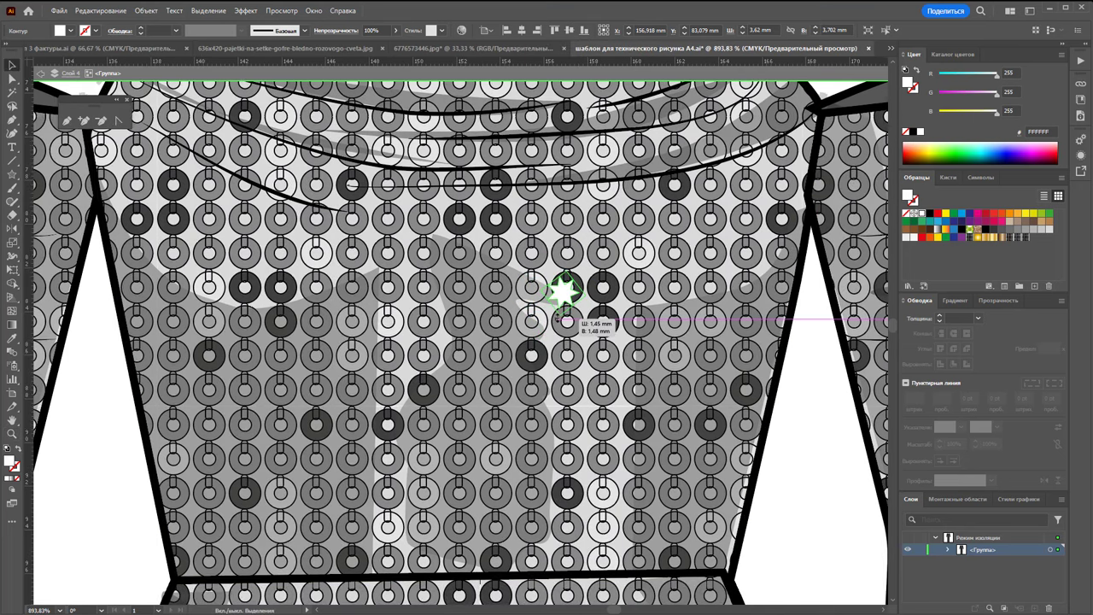
mouse_move(559, 292)
left_mouse_down()
mouse_move(613, 265)
mouse_move(592, 480)
mouse_move(312, 276)
mouse_move(359, 253)
mouse_move(349, 213)
mouse_move(369, 189)
mouse_move(367, 139)
left_mouse_up()
Place a white star sparkle on a sequin of the skirt
scroll(616, 327, "down", 3)
scroll(617, 327, "down", 1)
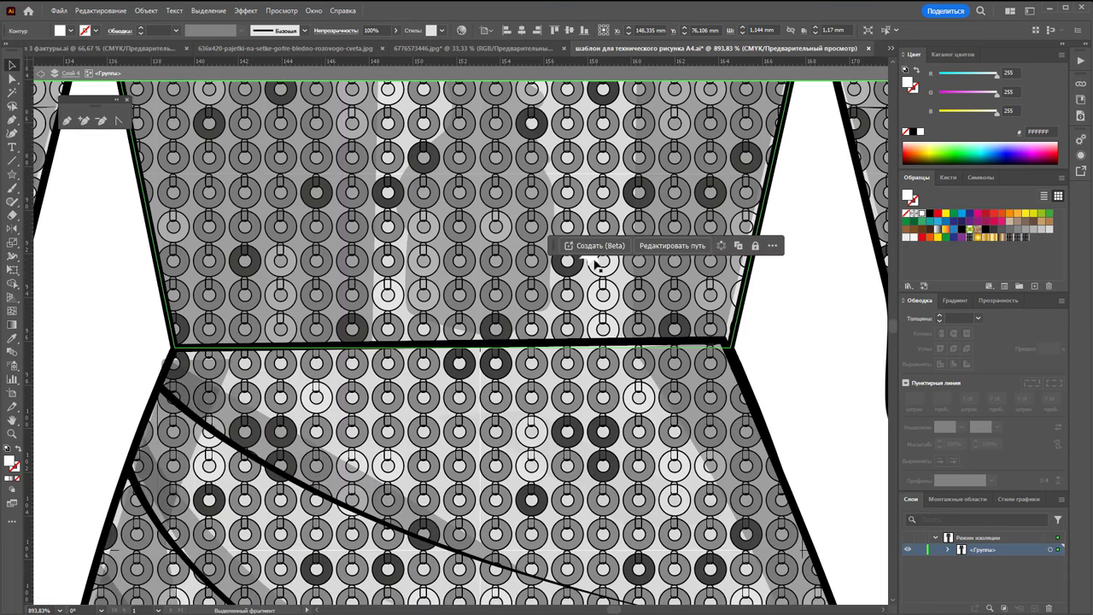
mouse_move(589, 260)
left_mouse_down()
mouse_move(696, 483)
mouse_move(675, 465)
mouse_move(540, 477)
left_mouse_up()
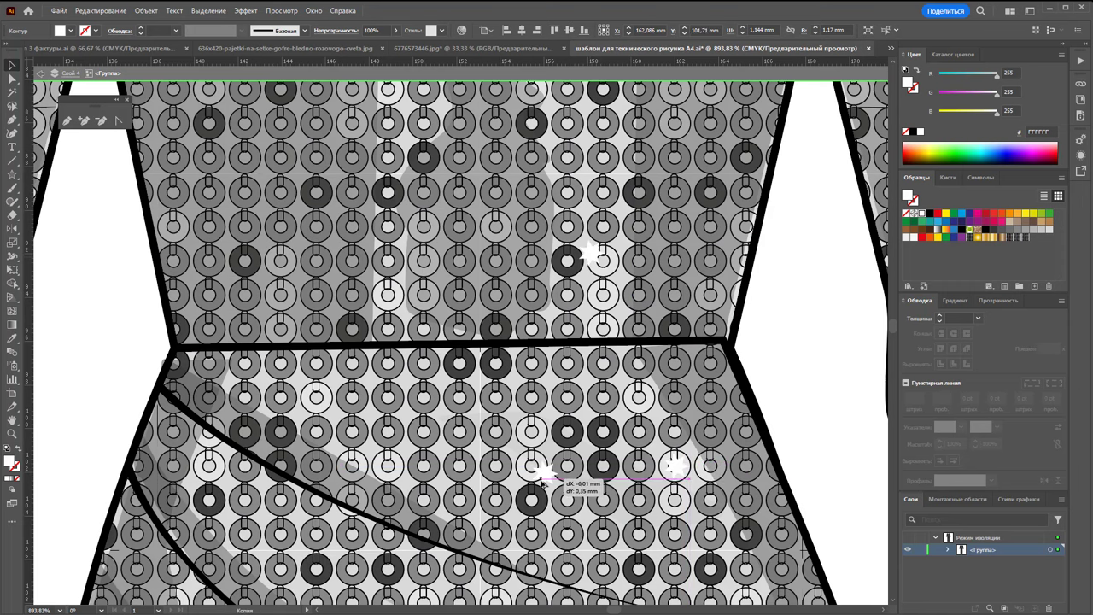
scroll(580, 444, "down", 1)
scroll(590, 431, "down", 2)
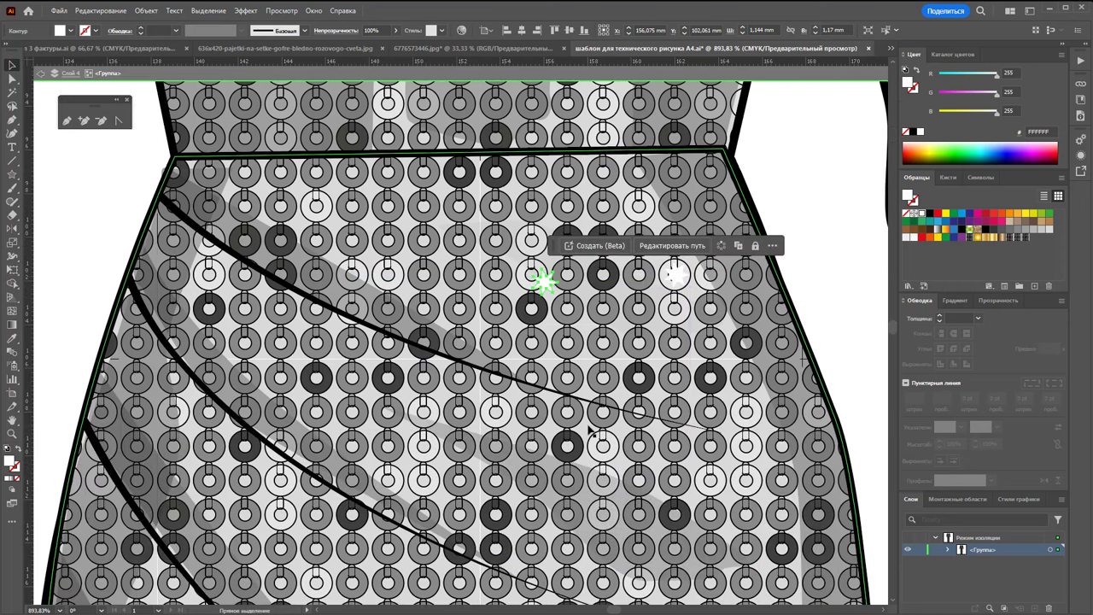
scroll(598, 418, "down", 1)
left_click(621, 386)
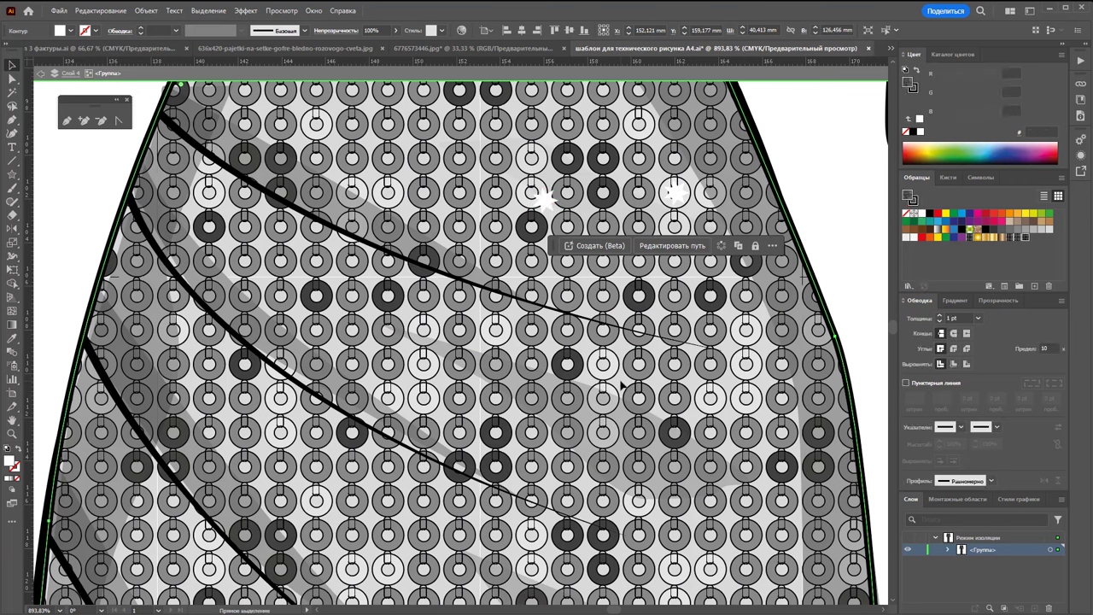
left_click_drag(459, 335, 602, 384)
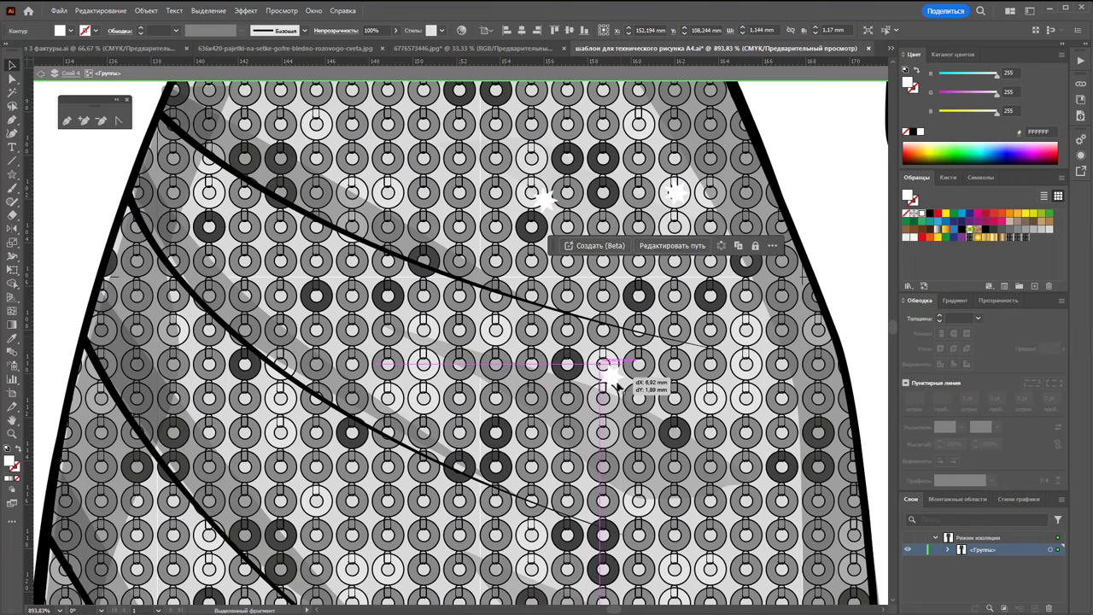
Paste more star copies onto lower skirt sequins, then zoom back out
scroll(649, 389, "down", 2)
key("ctrl+v")
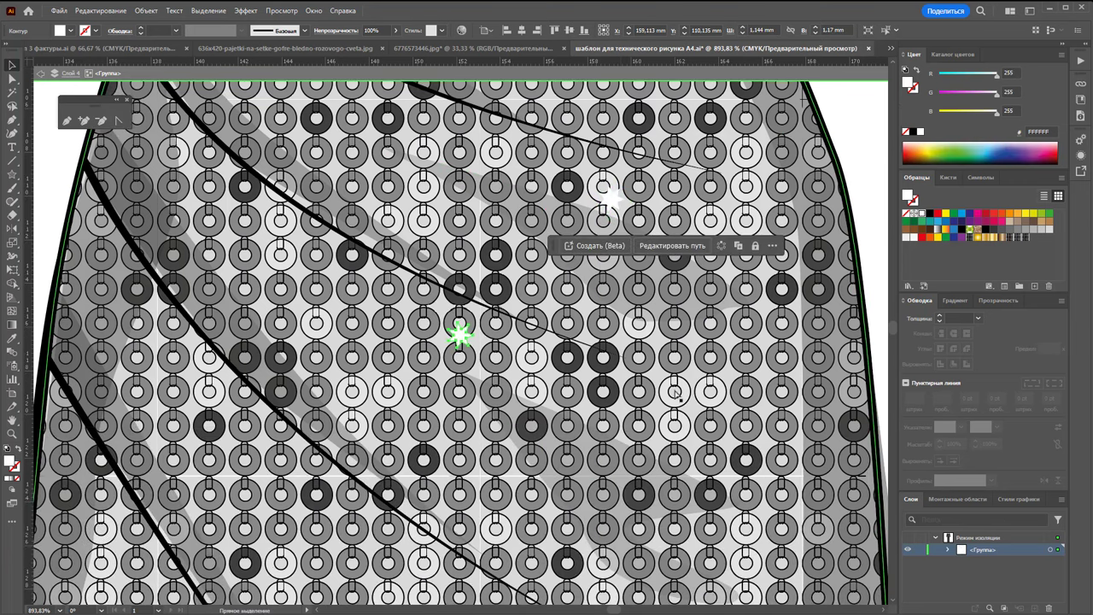
left_click_drag(460, 335, 698, 418)
left_click_drag(688, 413, 597, 564)
key("z")
scroll(556, 495, "down", 2)
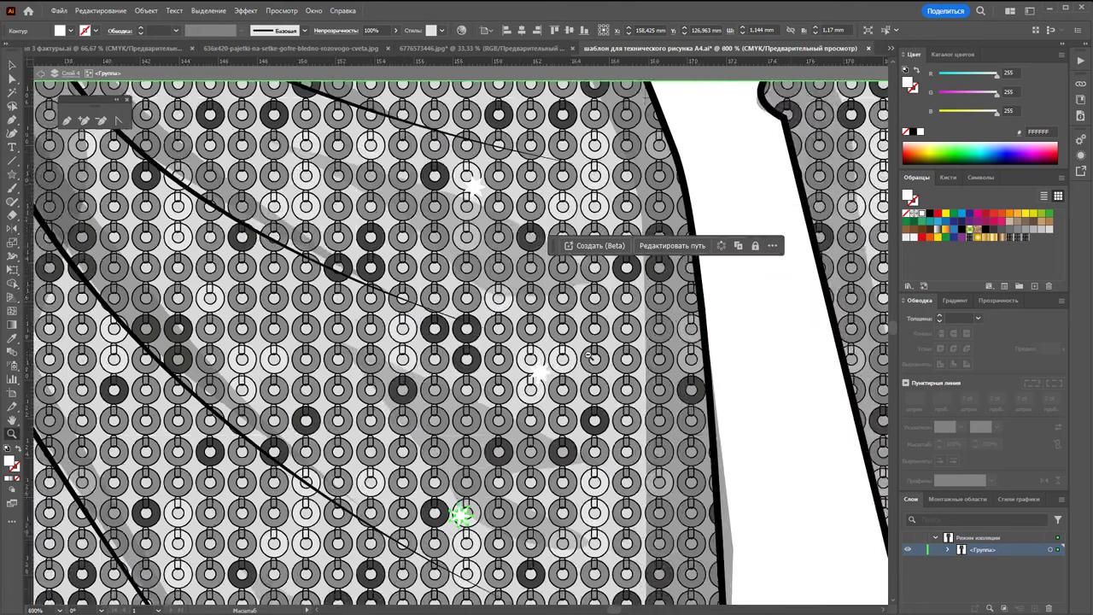
scroll(513, 453, "down", 2)
scroll(462, 419, "down", 2)
scroll(413, 381, "down", 2)
scroll(414, 381, "down", 1)
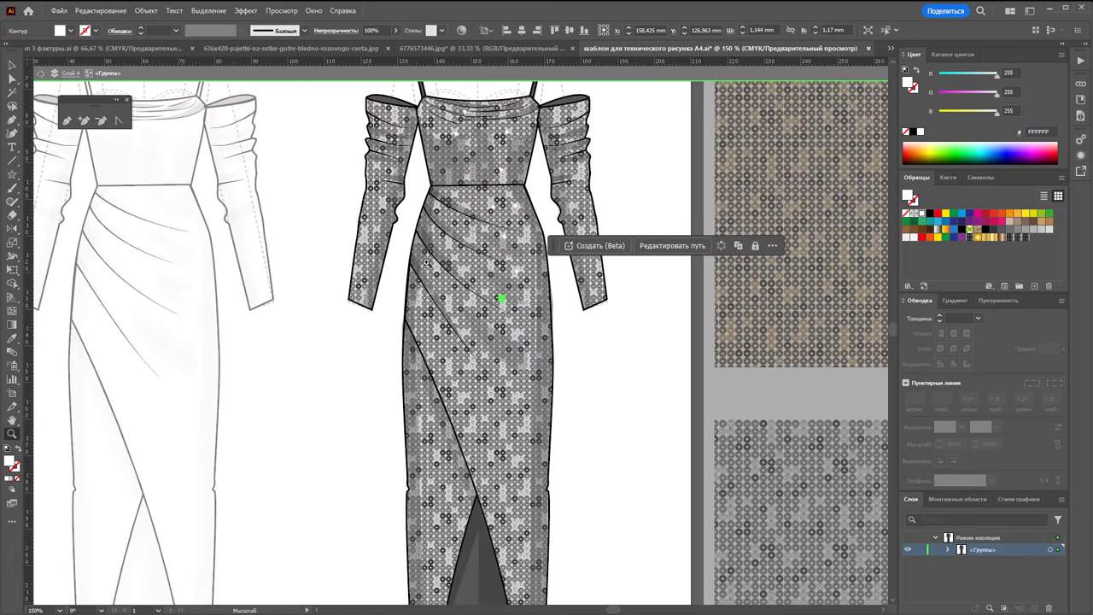
Exit Isolation Mode, fit both dresses in view and close the floating pencil tools panel
key("v")
double_click(271, 146)
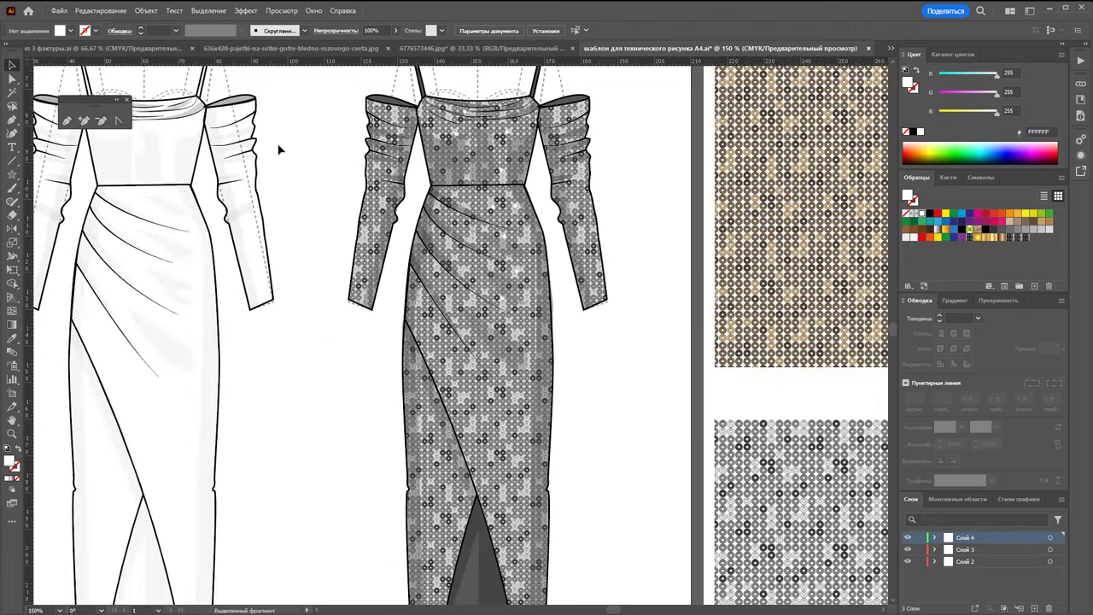
scroll(610, 362, "up", 2)
scroll(610, 368, "up", 1)
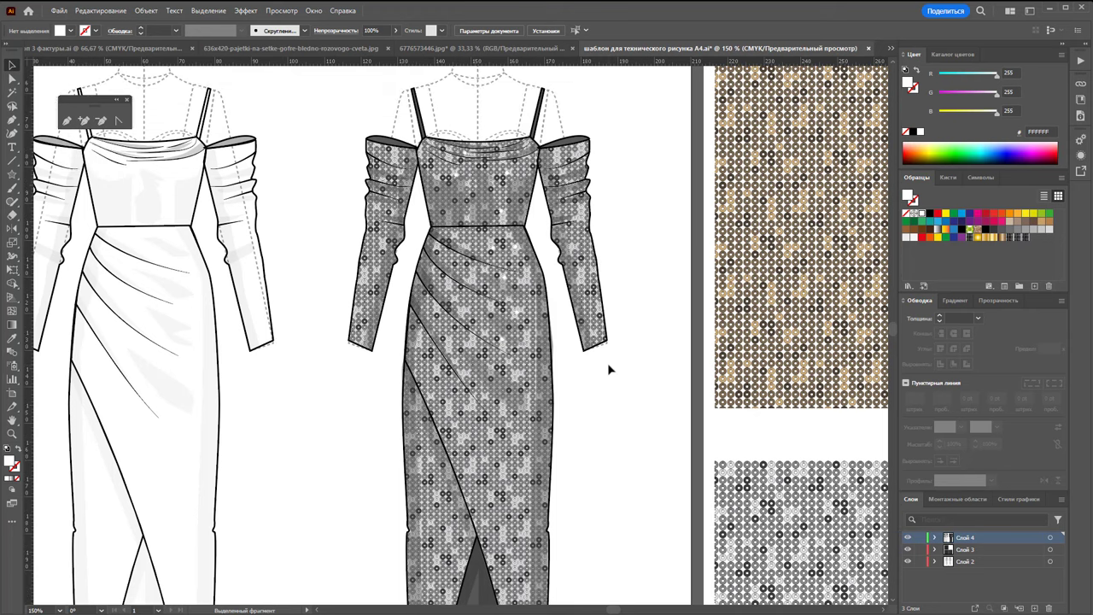
key("z")
key("ctrl+minus")
scroll(270, 344, "down", 2)
scroll(270, 340, "down", 2)
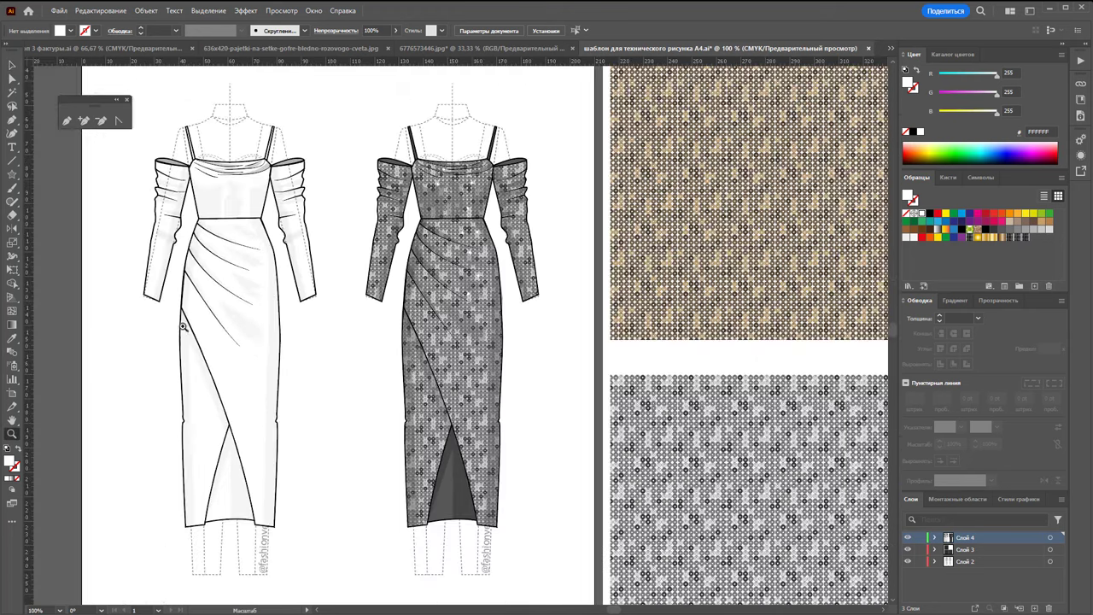
left_click_drag(182, 326, 213, 336)
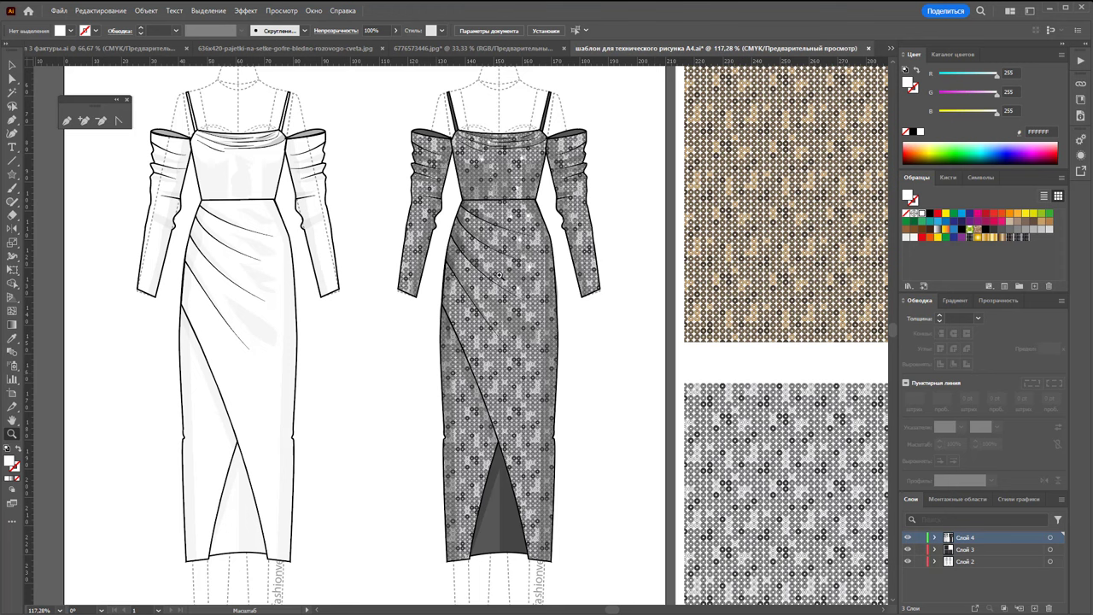
left_click(127, 99)
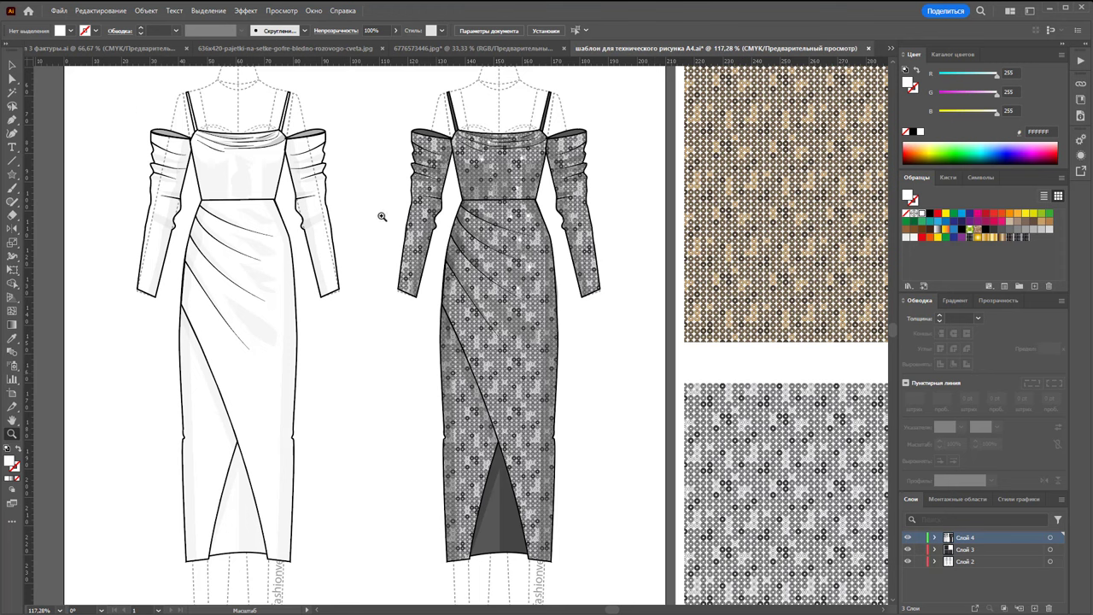